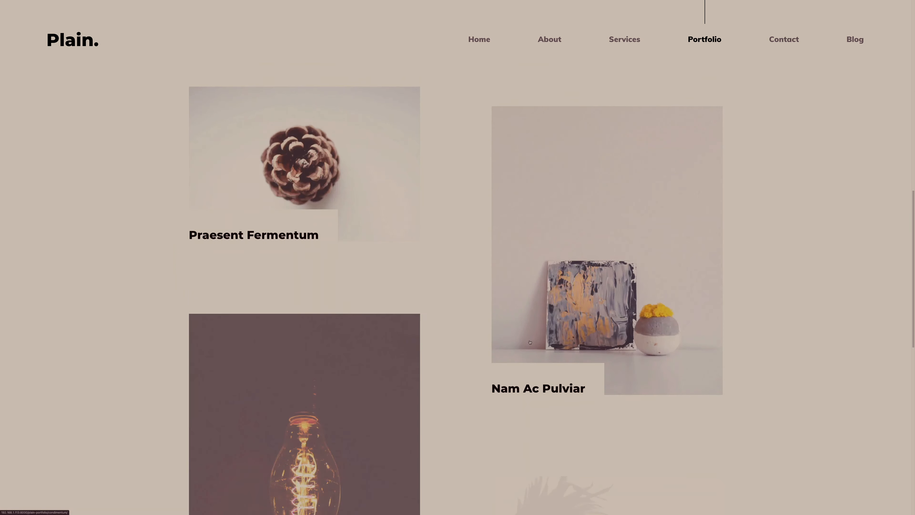
Scroll through the Plain. site's portfolio projects and open its Contact page
left_click(774, 46)
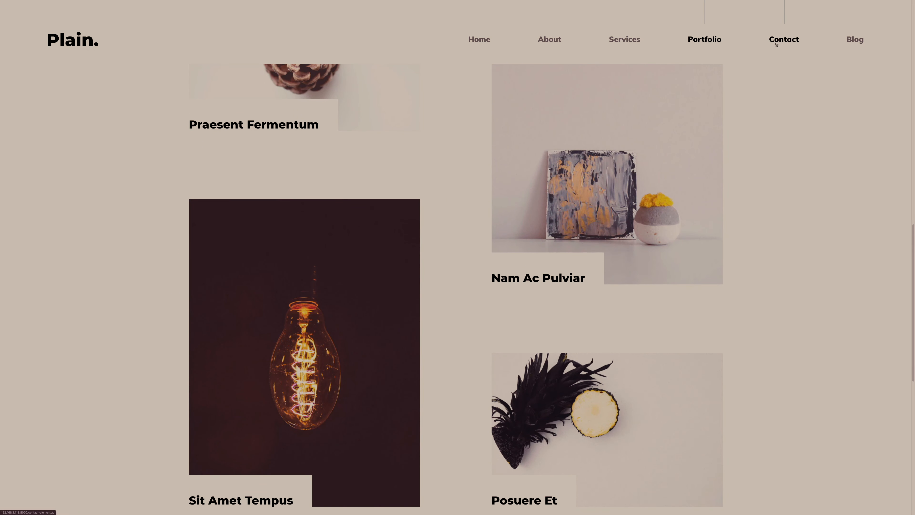
scroll(230, 147, "down", 2)
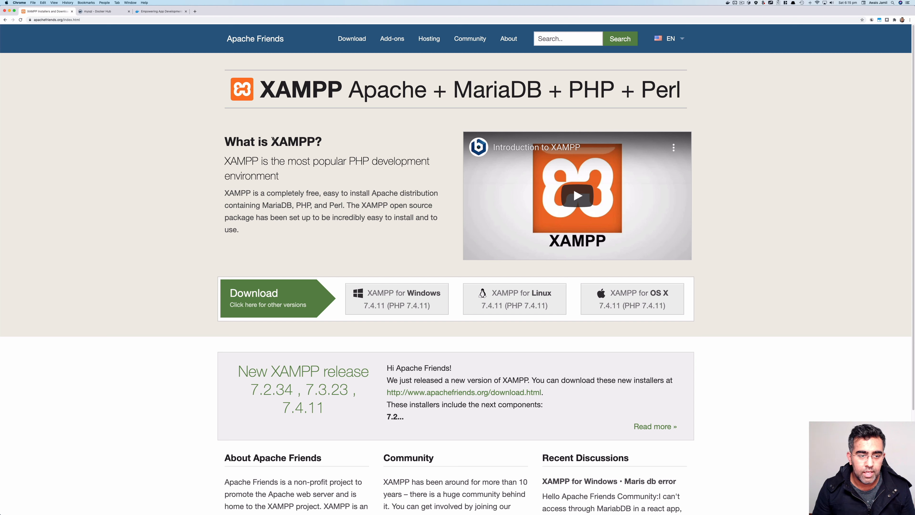
Highlight parts of the XAMPP heading and description, then switch to the docker.com tab
left_click_drag(278, 93, 304, 98)
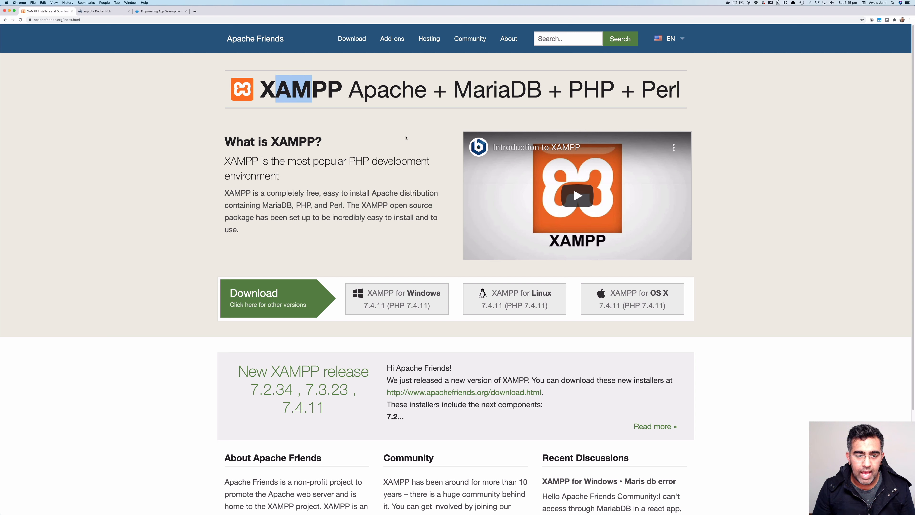
mouse_move(259, 161)
left_mouse_down()
mouse_move(337, 159)
mouse_move(266, 170)
left_mouse_up()
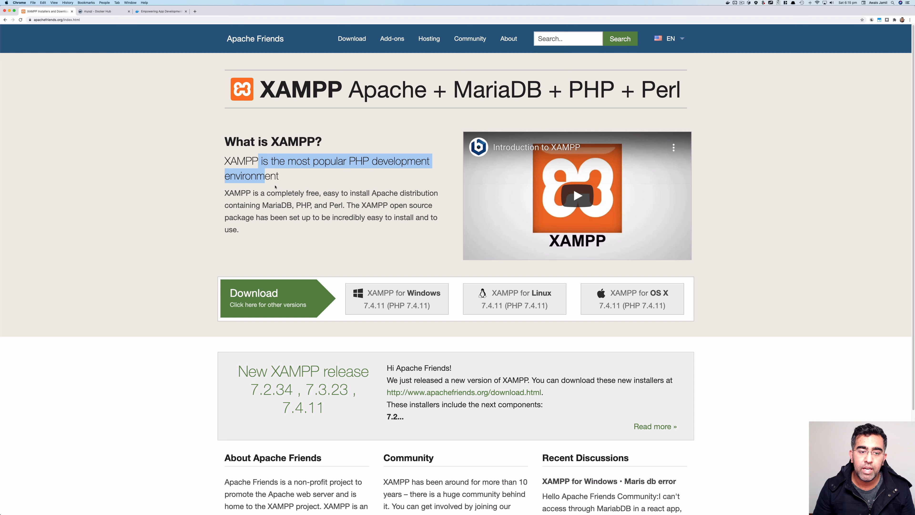
left_click(316, 200)
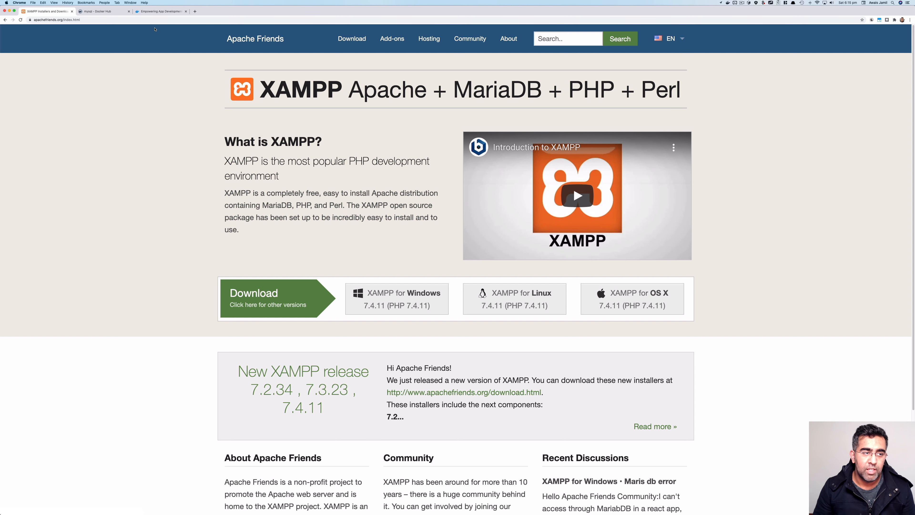
left_click(147, 12)
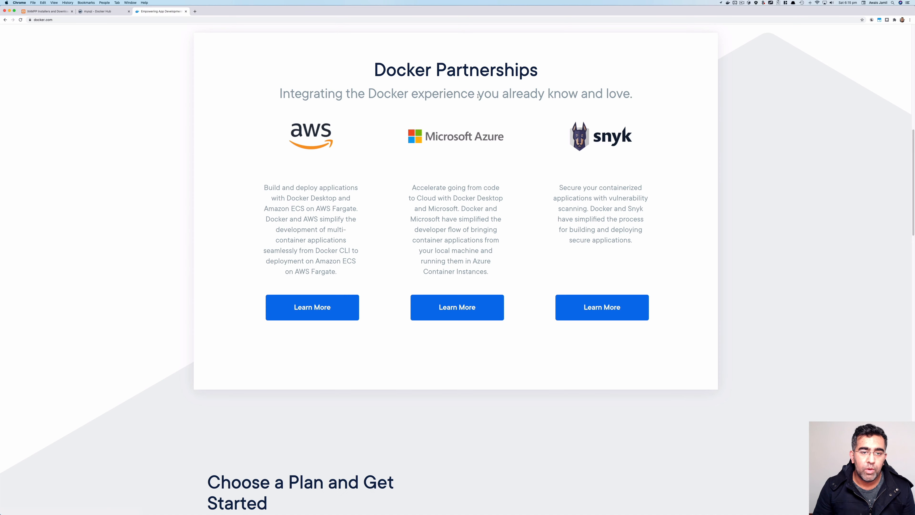
Go from the mysql image page back to the Docker Hub home page
scroll(478, 95, "up", 10)
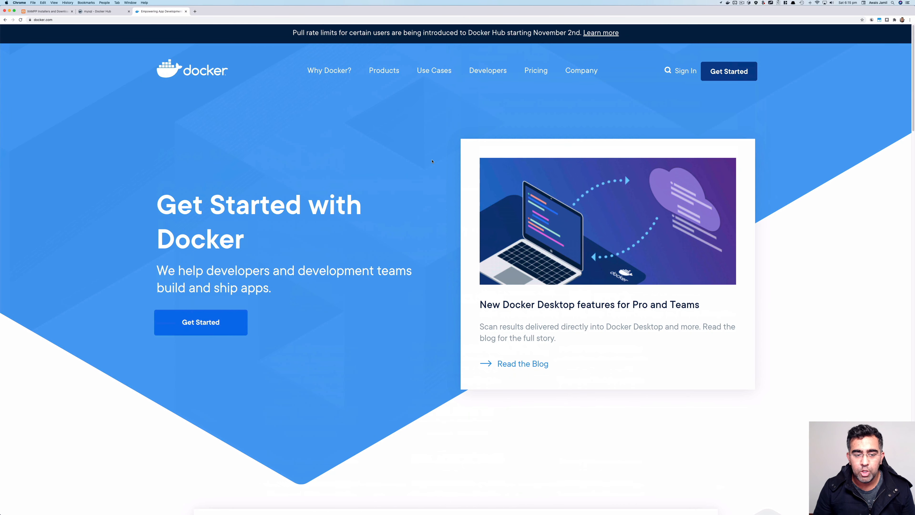
left_click(111, 12)
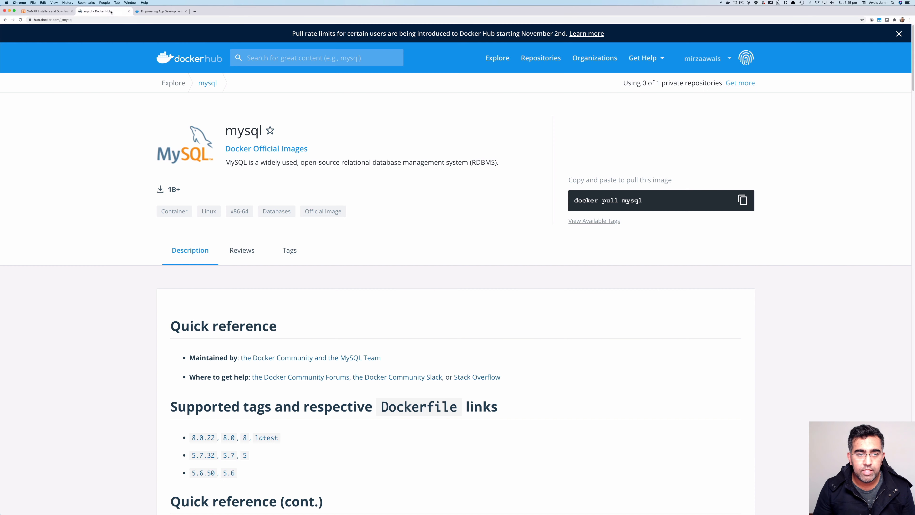
left_click(205, 61)
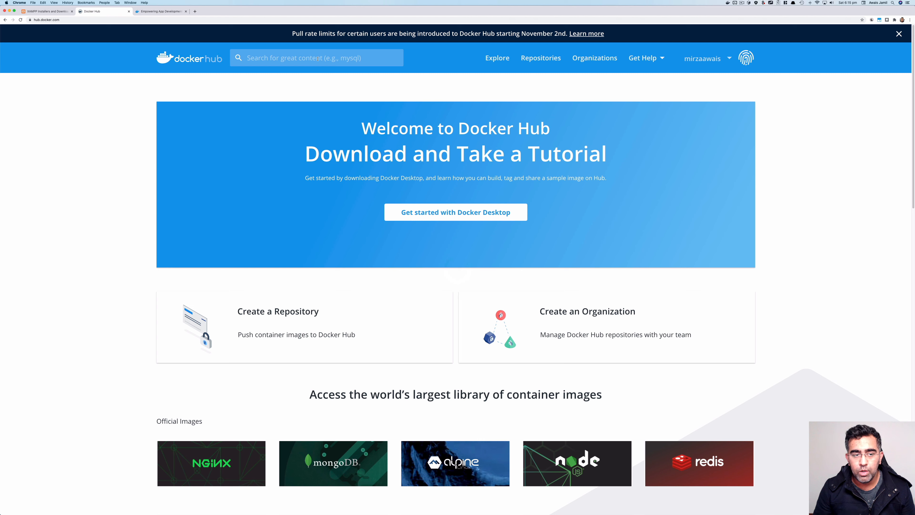
Search Docker Hub for 'wordpress' and open the official wordpress image page
left_click(317, 59)
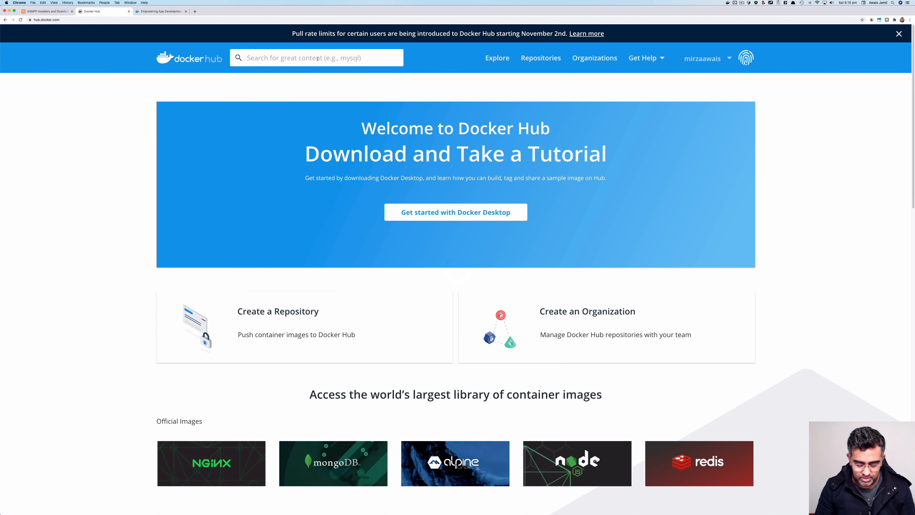
type("wordpress")
key("Return")
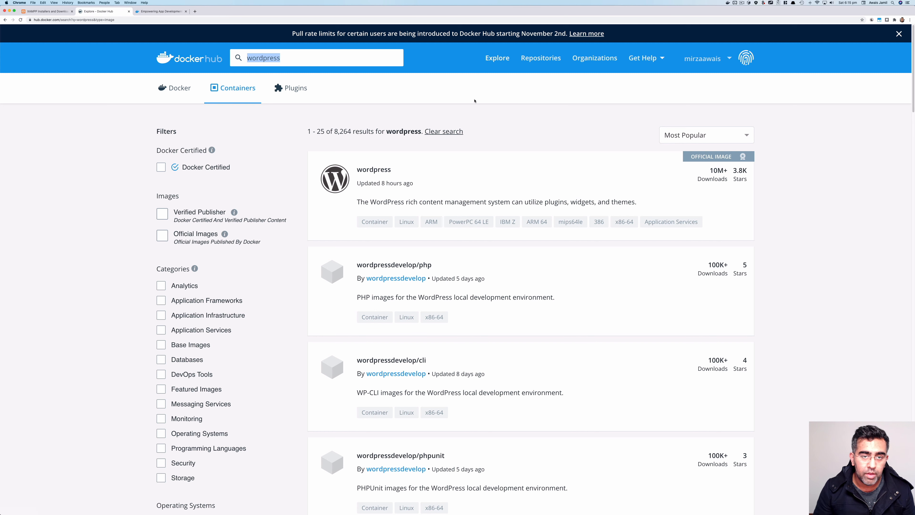
left_click(533, 164)
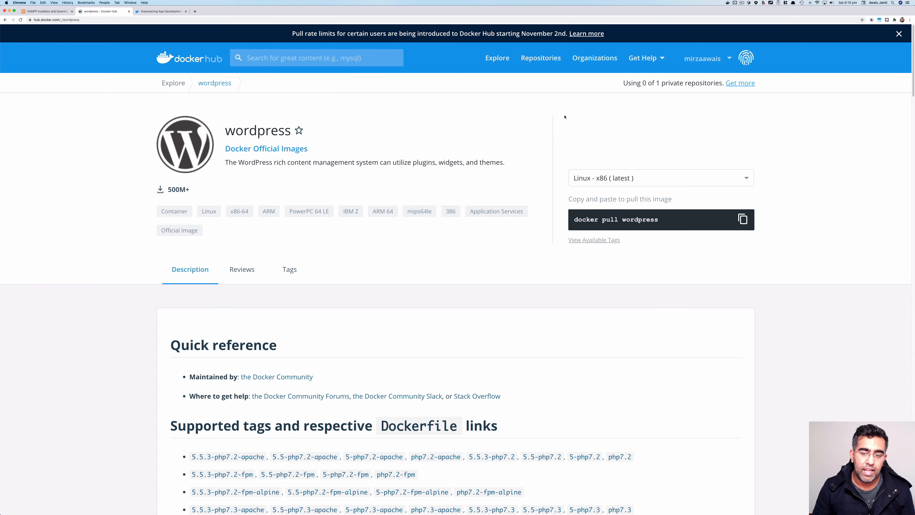
left_click(728, 3)
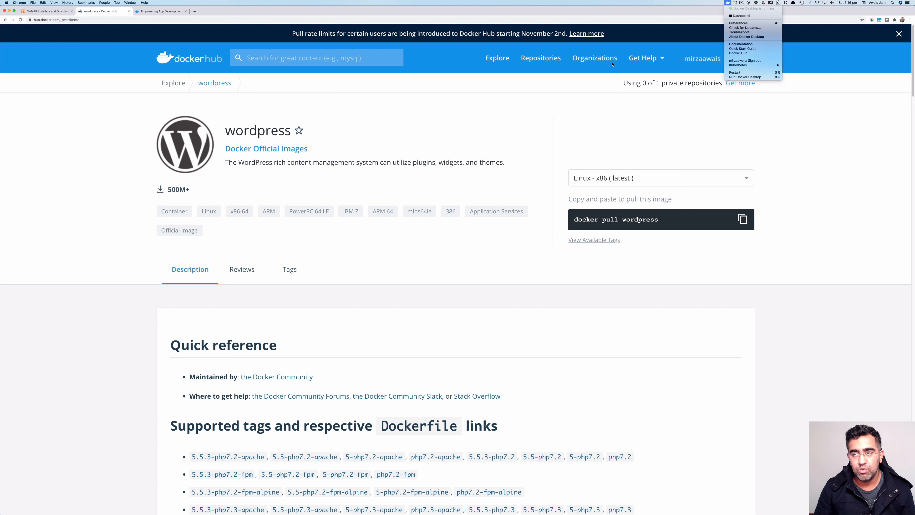
left_click(578, 105)
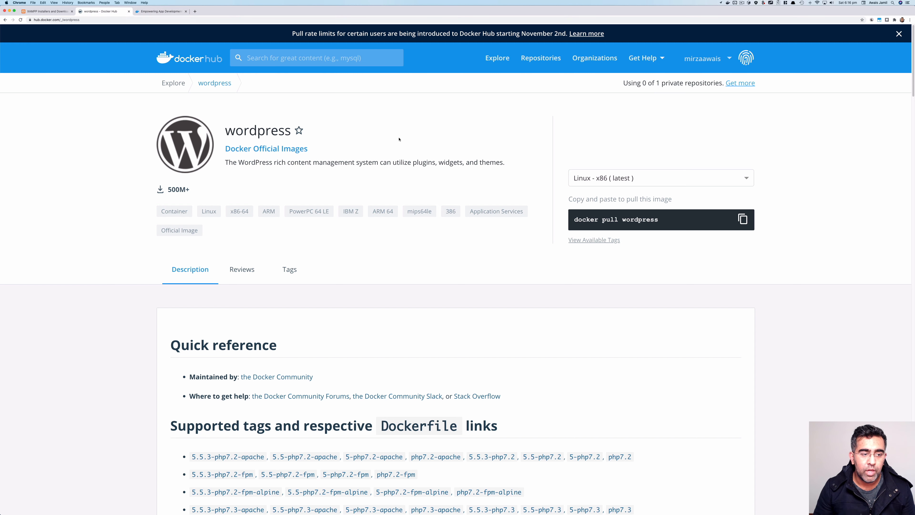
Run docker --version in Terminal to confirm 19.03.13, then return to Chrome's docker.com tab
key("ctrl+Left")
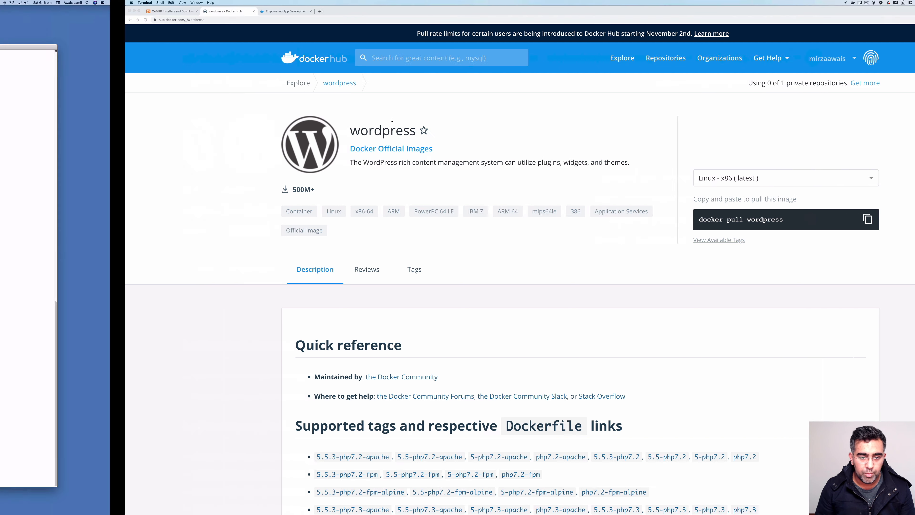
type("docker --v")
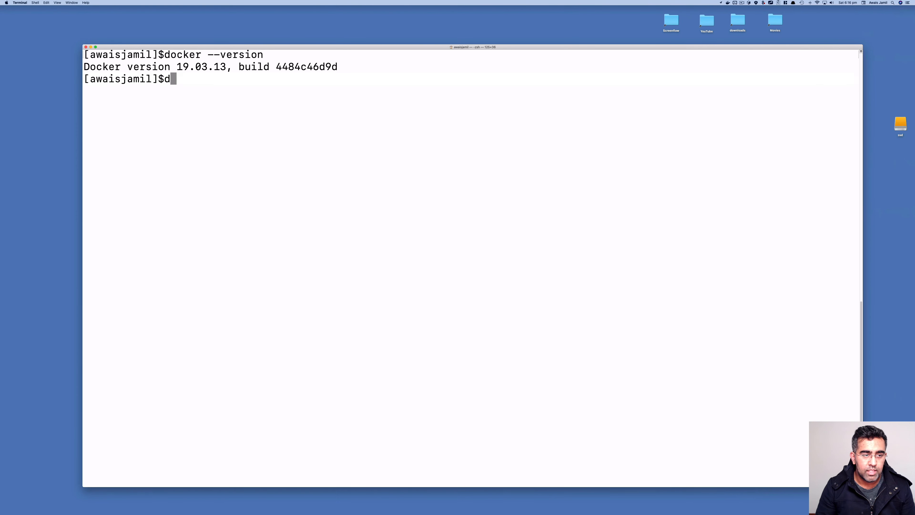
type("ersion")
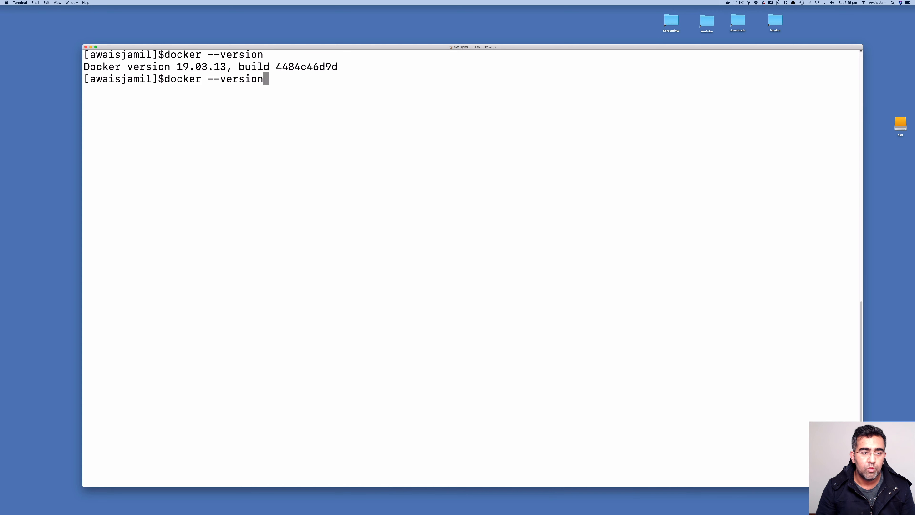
key("Return")
left_click_drag(175, 90, 227, 85)
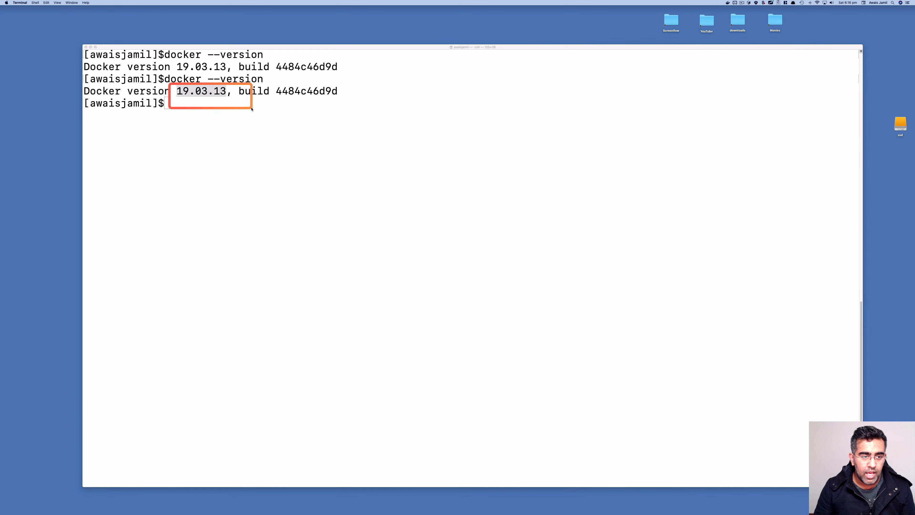
key("ctrl+Right")
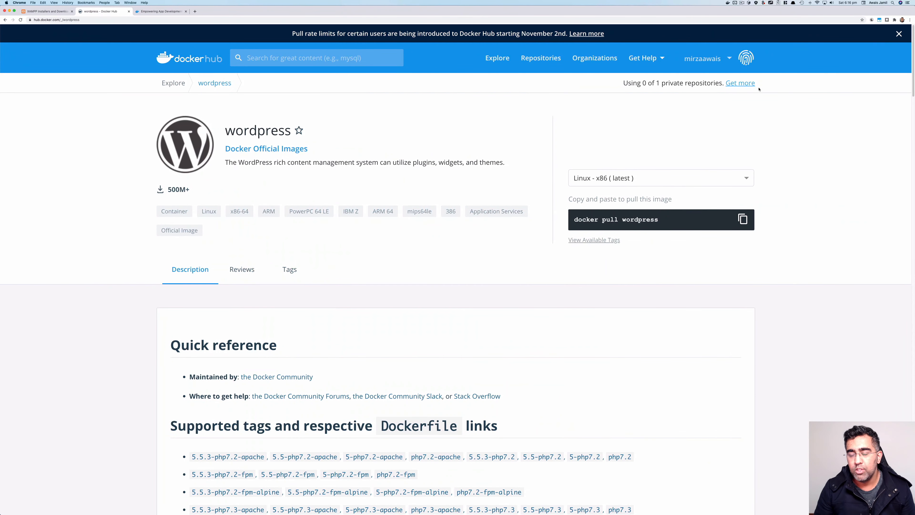
key("ctrl+Tab")
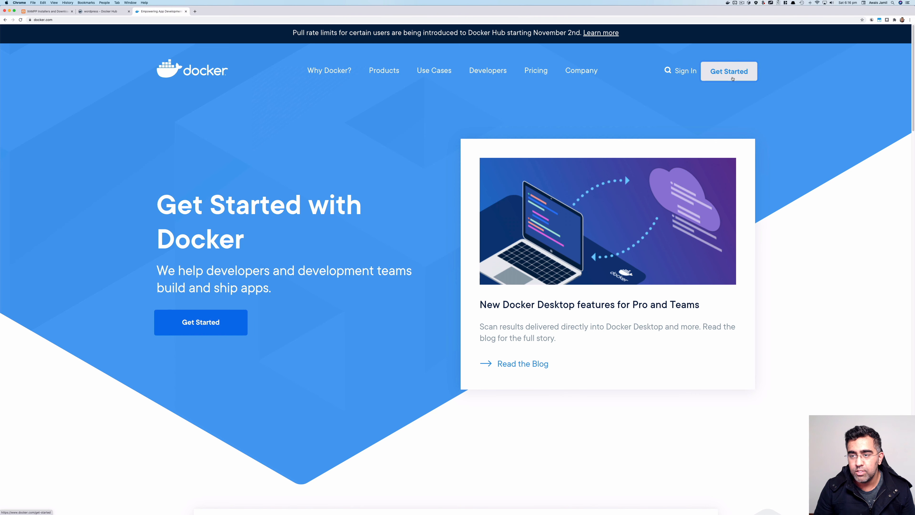
Open Get Started with Docker and look over the Docker Desktop product cards
left_click(732, 79)
scroll(234, 224, "down", 5)
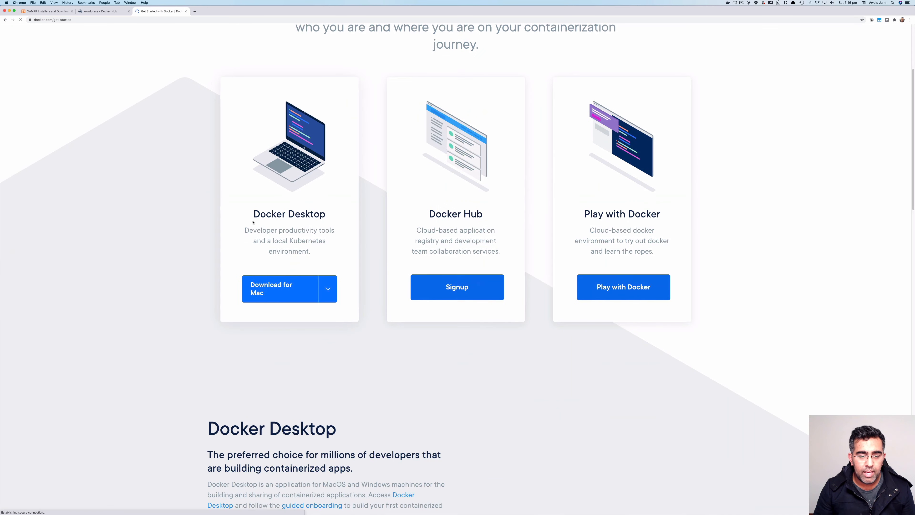
left_click_drag(276, 213, 307, 210)
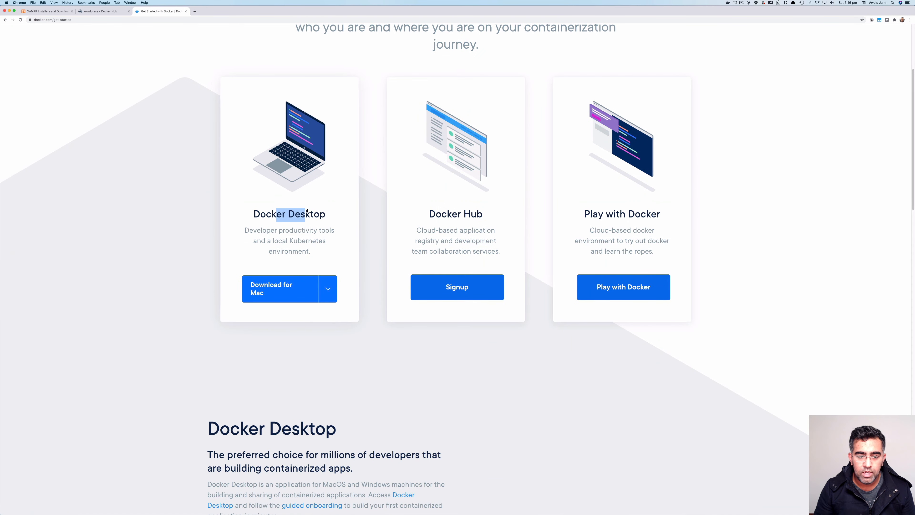
mouse_move(285, 292)
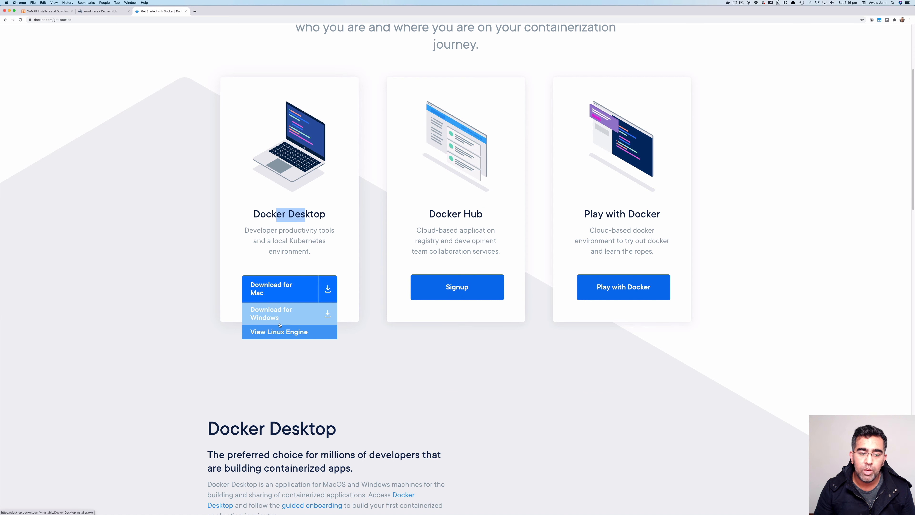
scroll(359, 300, "up", 4)
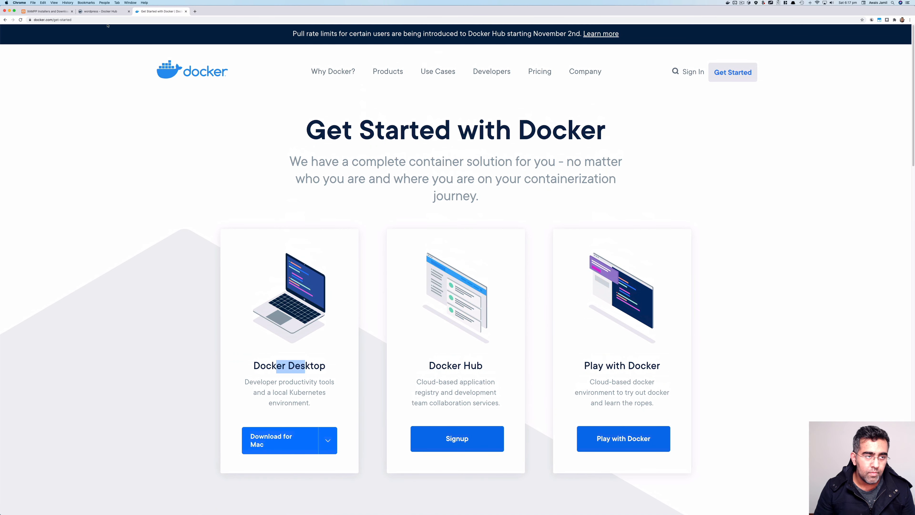
Return to the wordpress image tab and highlight part of its description
left_click(101, 11)
left_click_drag(429, 163, 474, 163)
left_click(472, 164)
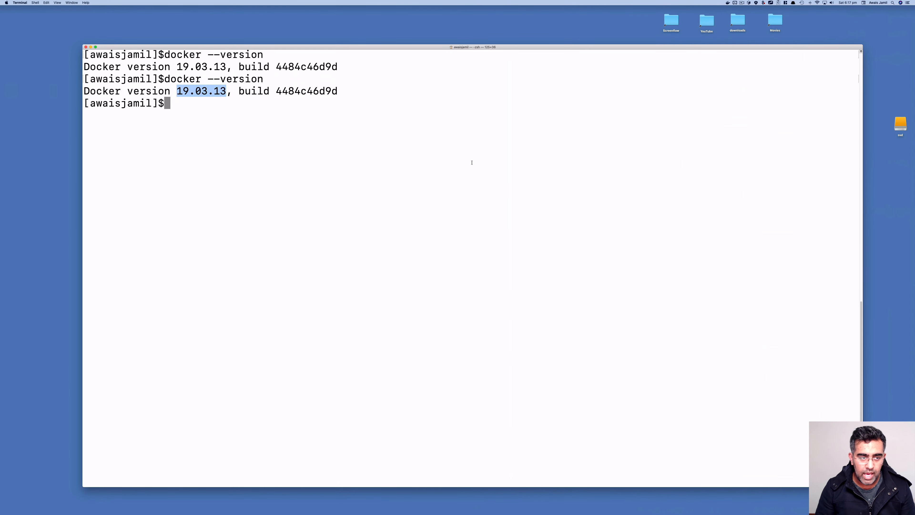
Clear the screen and SSH as ubuntu into 192.168.1.113, entering the account password
type("clear")
key("Return")
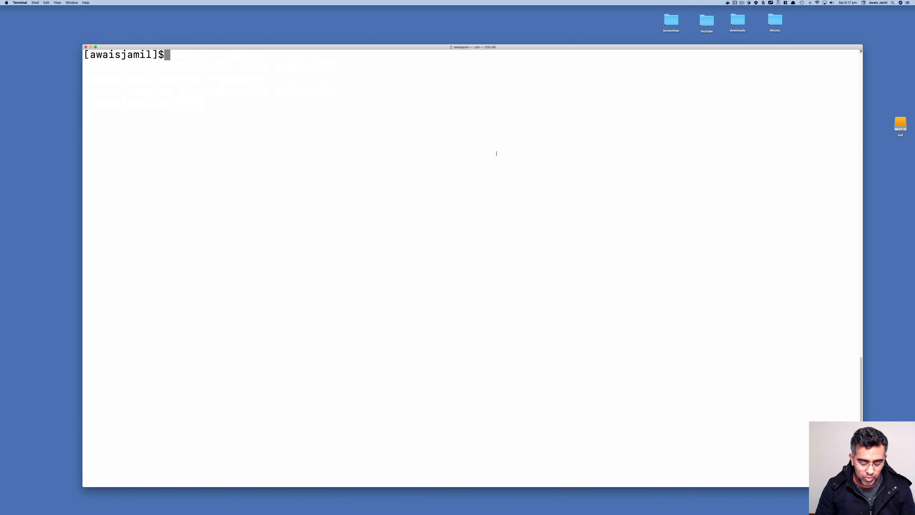
type("ssh ")
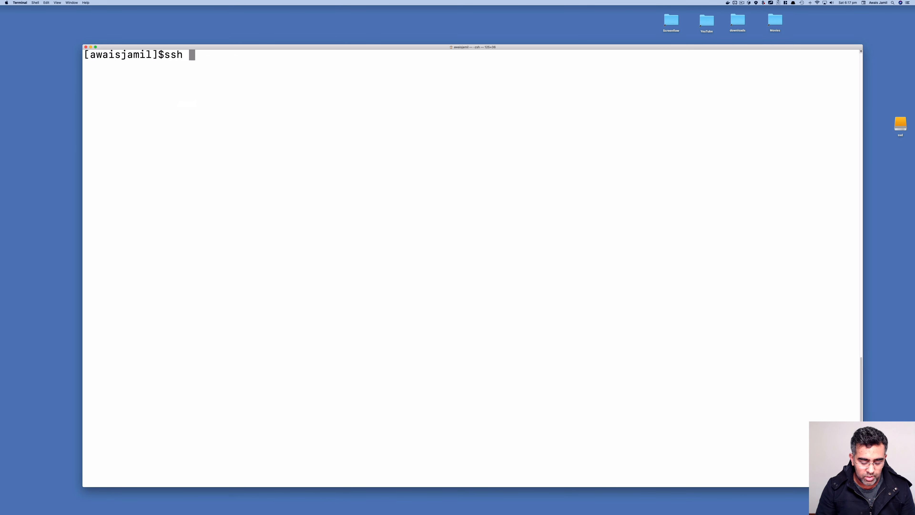
type("ubuntu")
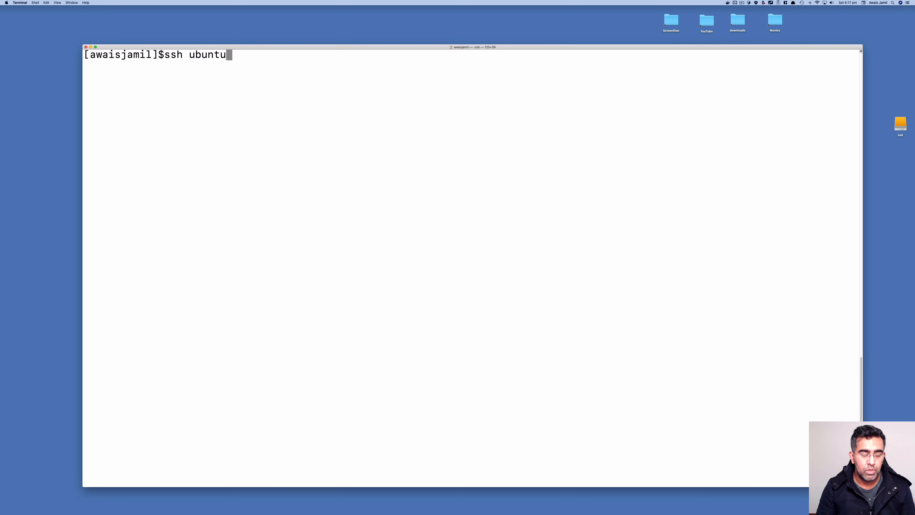
type("@192.16")
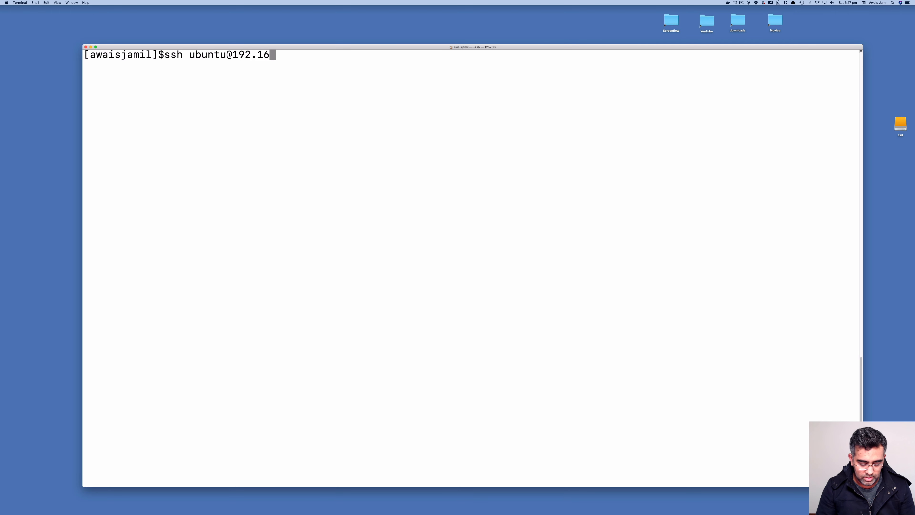
type("8.1.113")
key("Return")
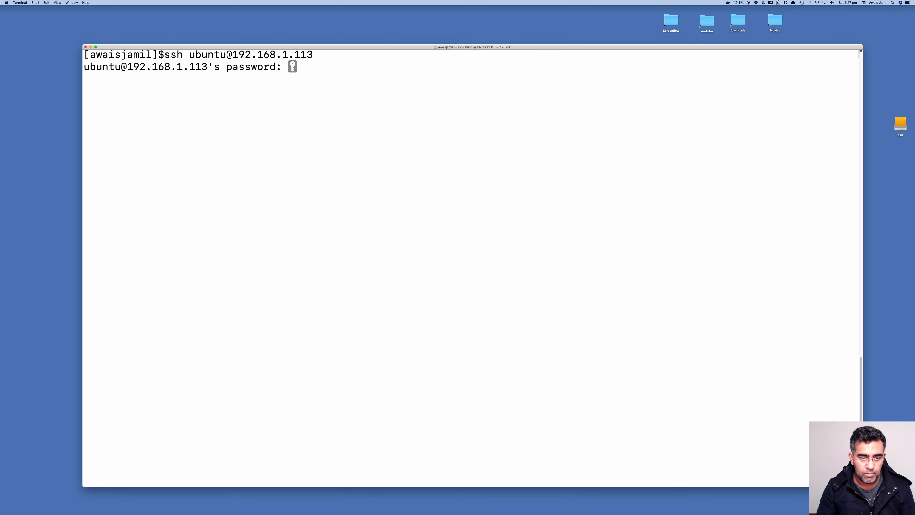
key("Return")
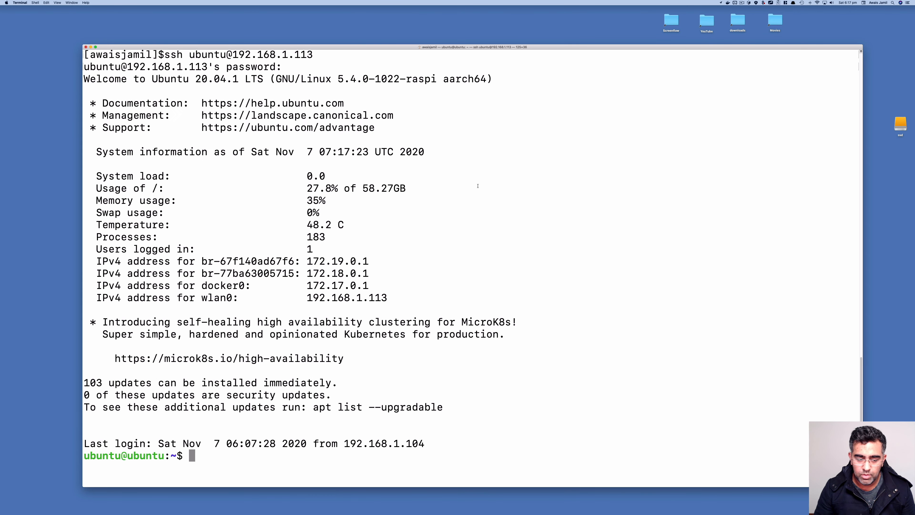
Clear the screen and run sudo docker --version, confirming version 19.03.13
type("clear")
key("Return")
type("sudo ")
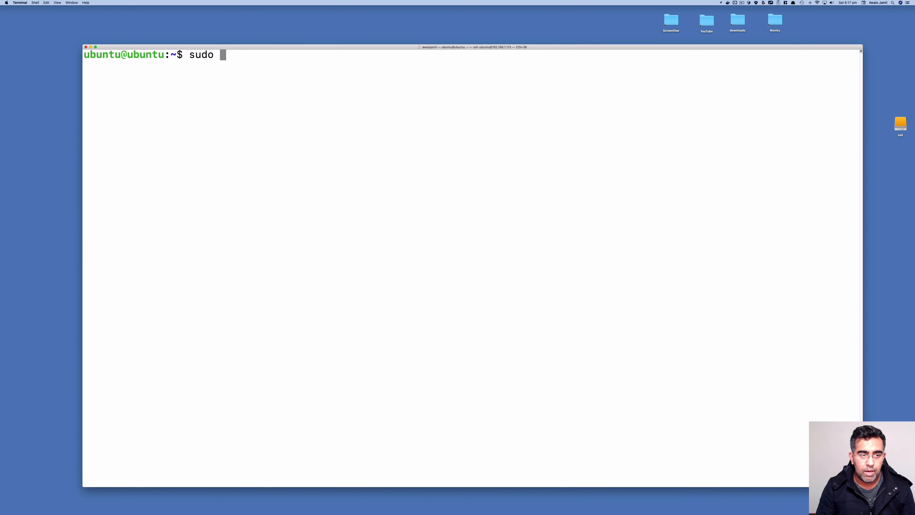
type("docker --version")
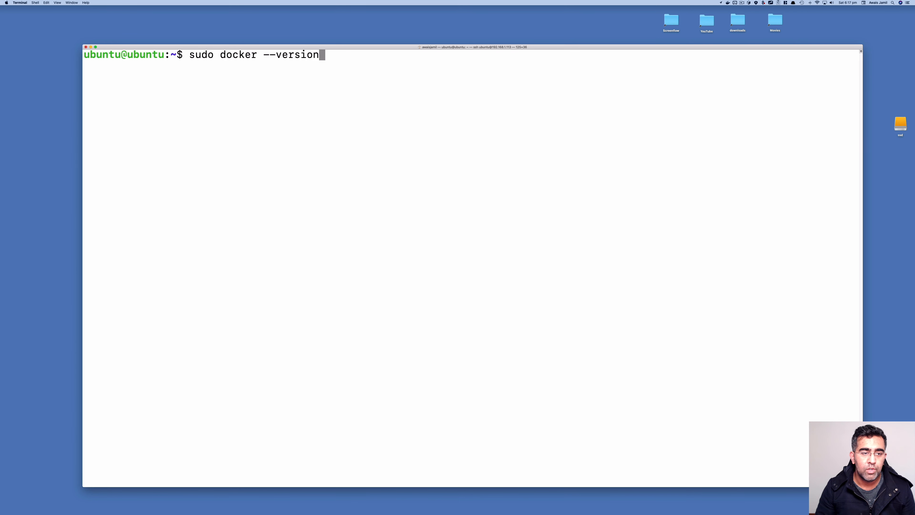
key("Return")
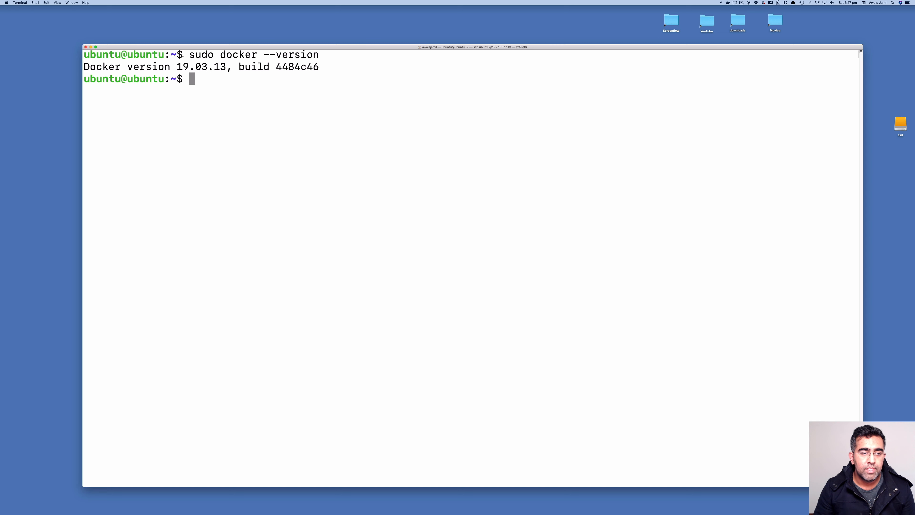
left_click_drag(177, 67, 222, 66)
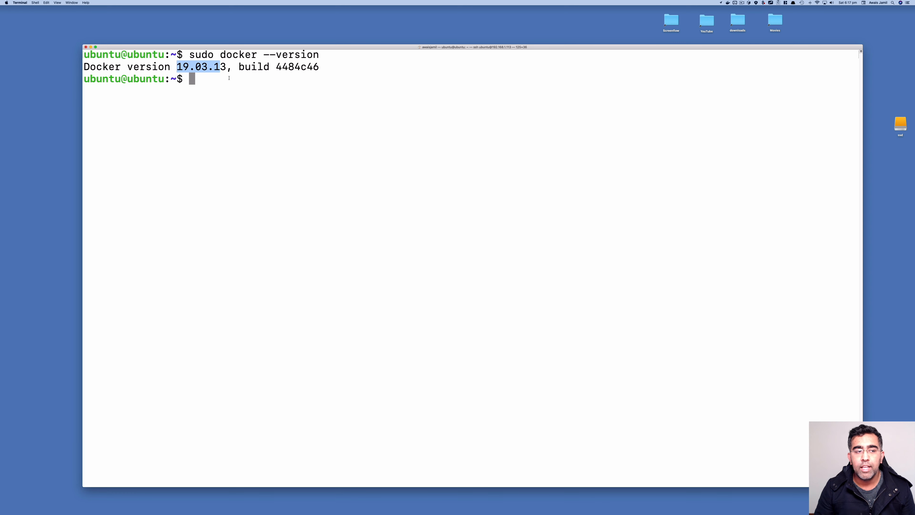
left_click(231, 90)
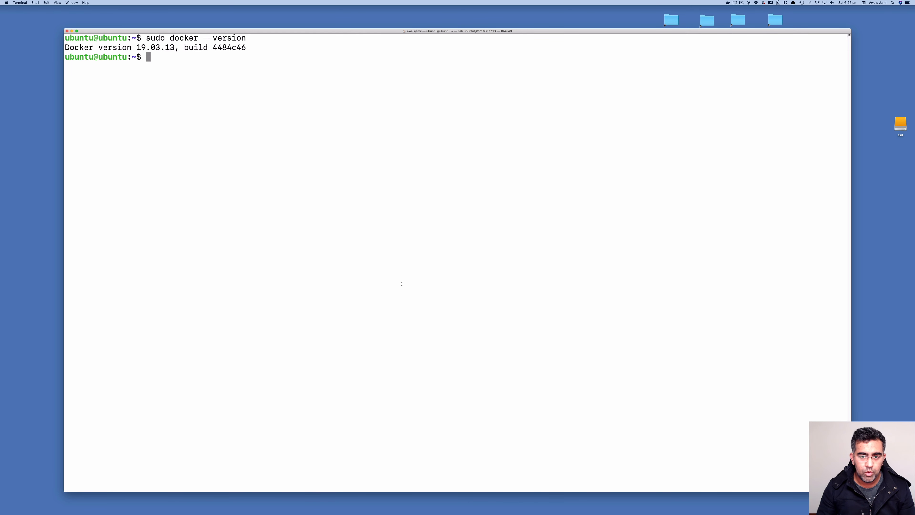
List the home directory, create a wordpress folder with mkdir, and cd into it
type("ls")
key("Return")
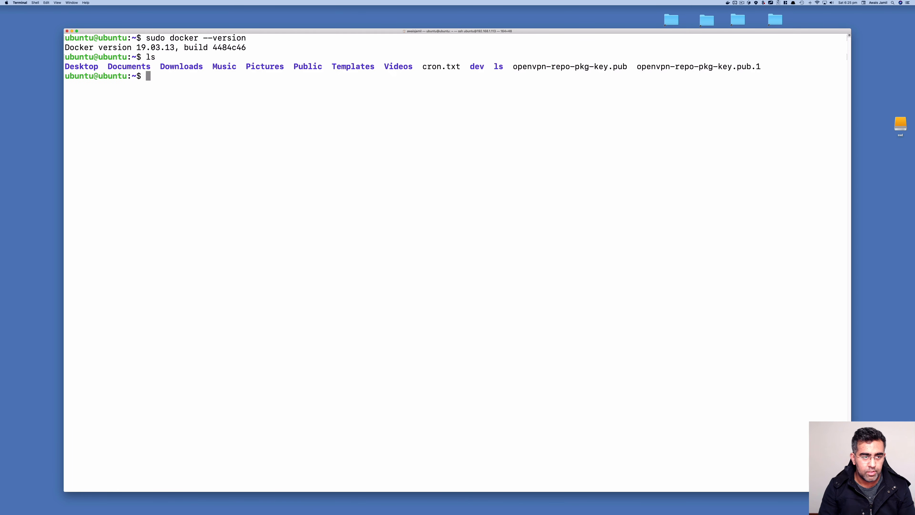
type("mkdir d")
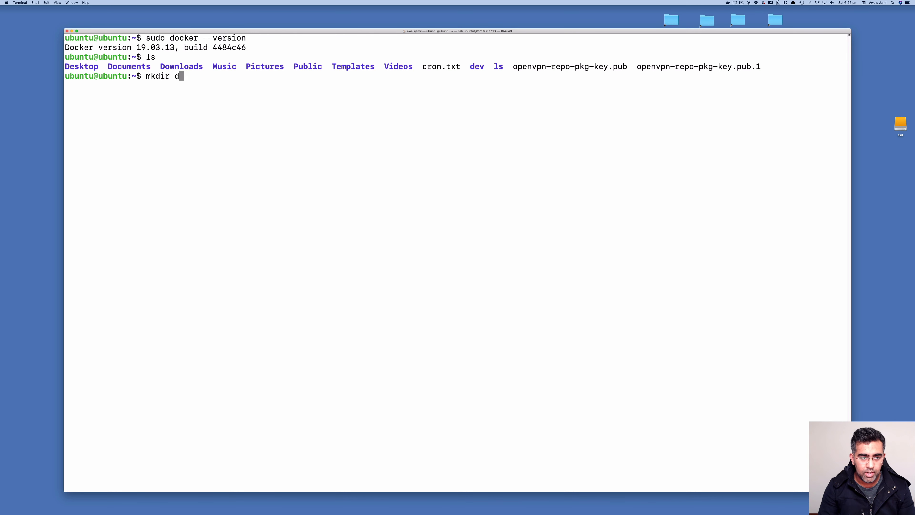
key("BackSpace")
type("wordpress")
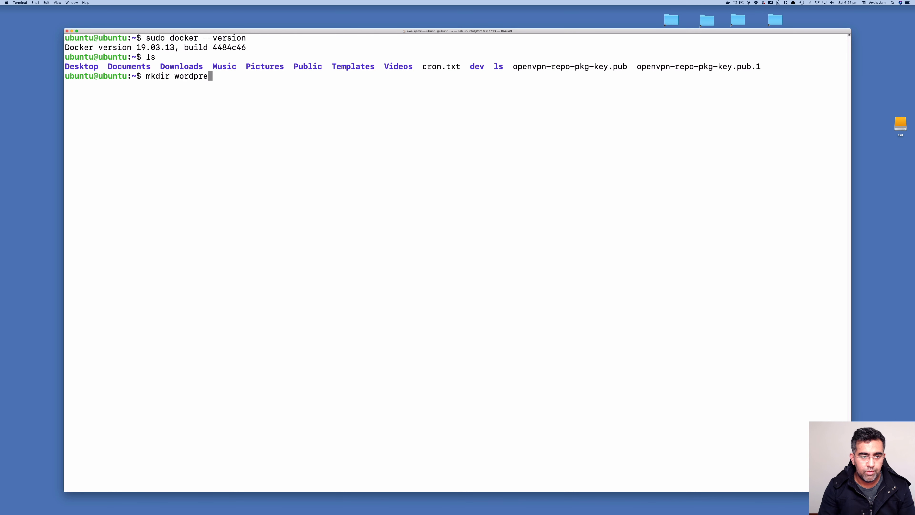
key("Return")
type("cd wr")
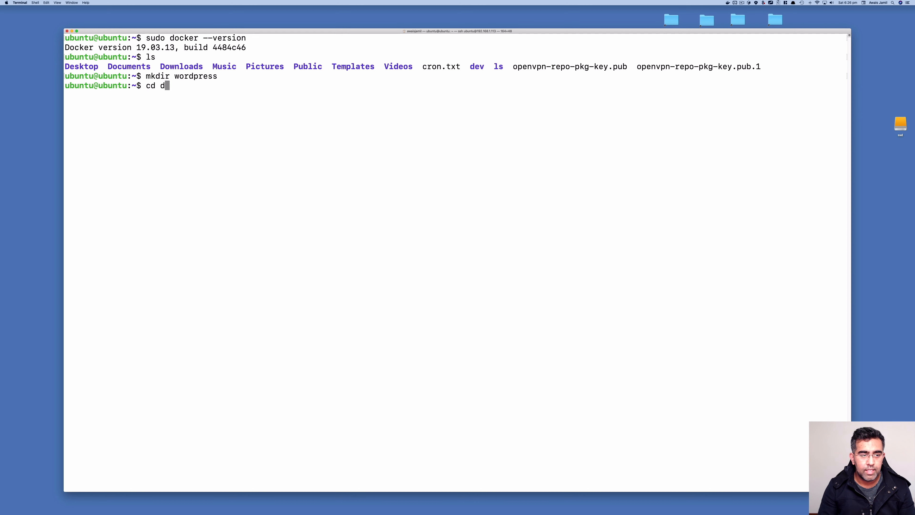
key("BackSpace")
type("o")
key("Tab")
key("Return")
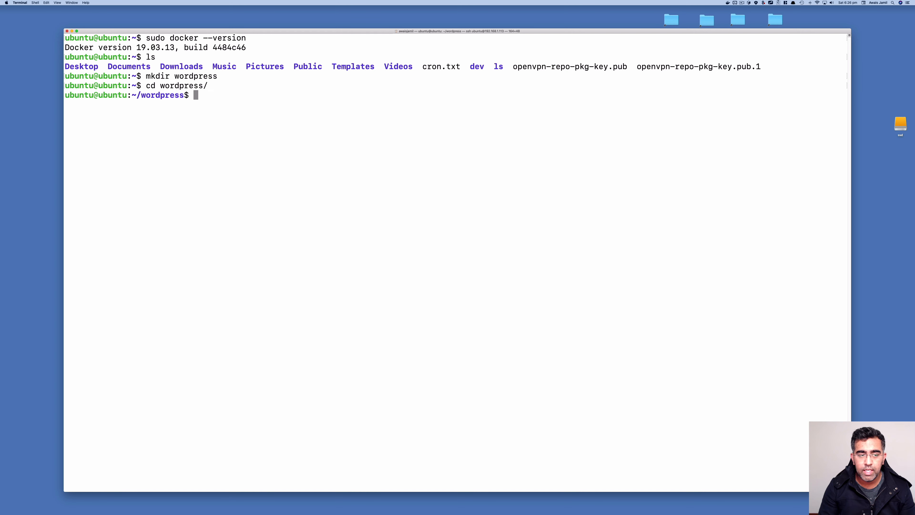
type("nano")
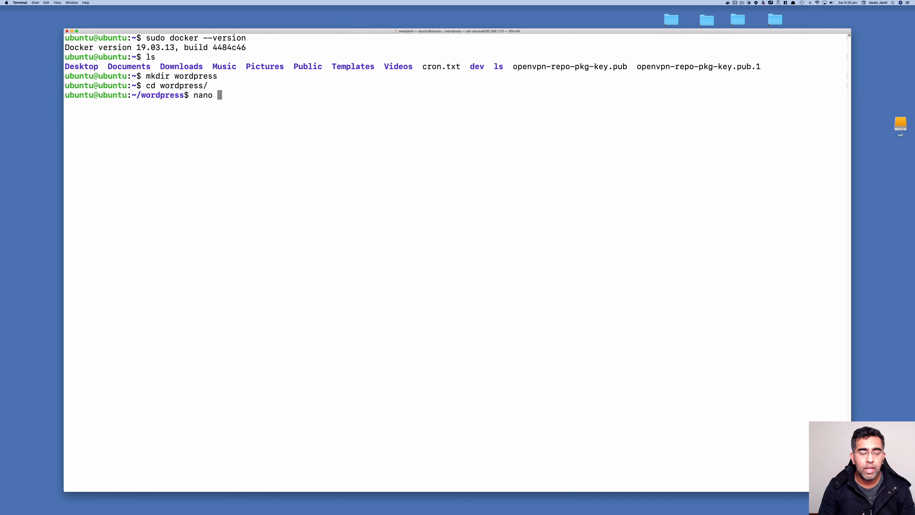
type(" docker")
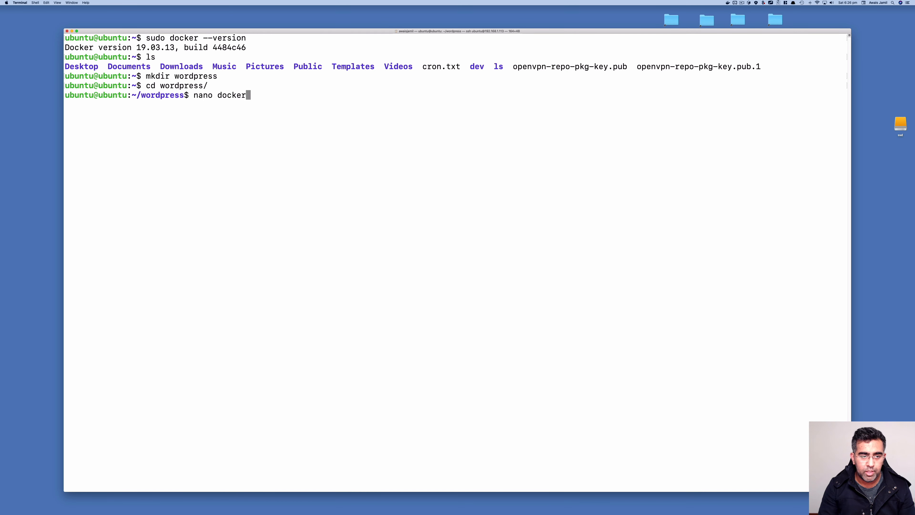
type("-compose.y")
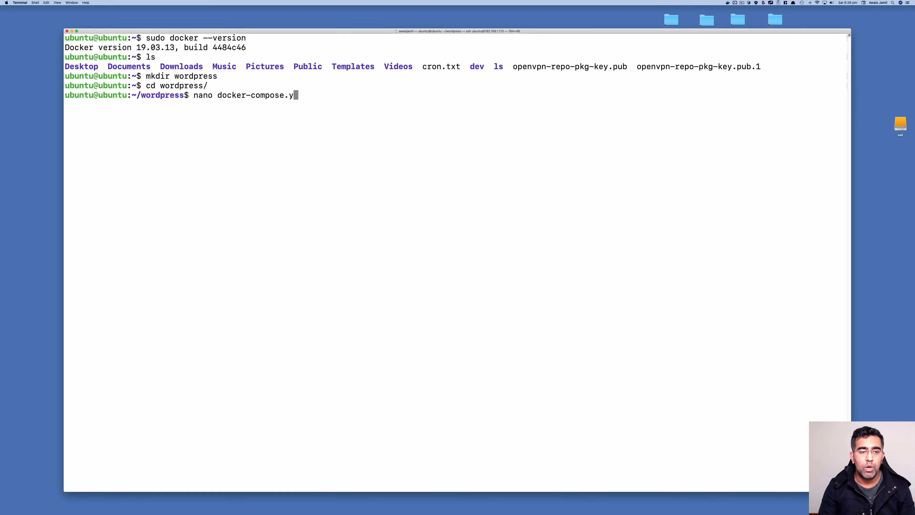
type("ml")
Open docker-compose.yml in nano and paste in the compose definition
key("Return")
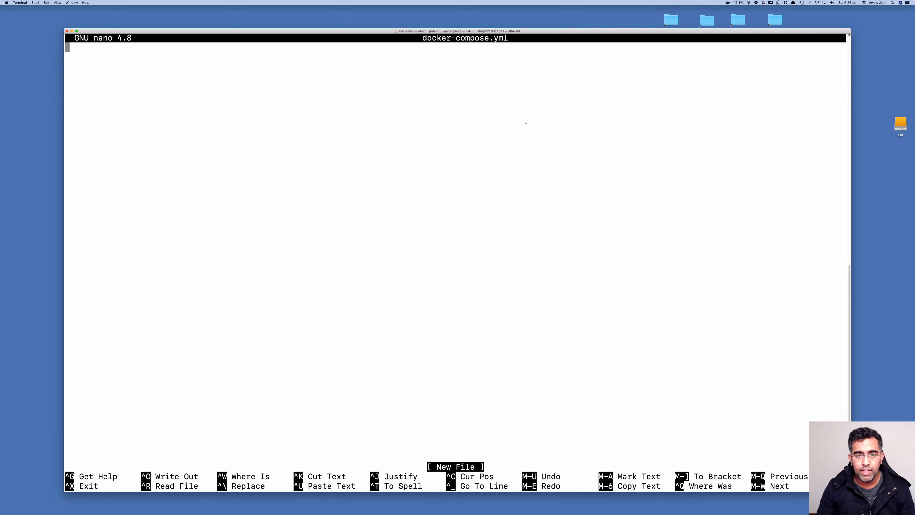
key("super+Tab")
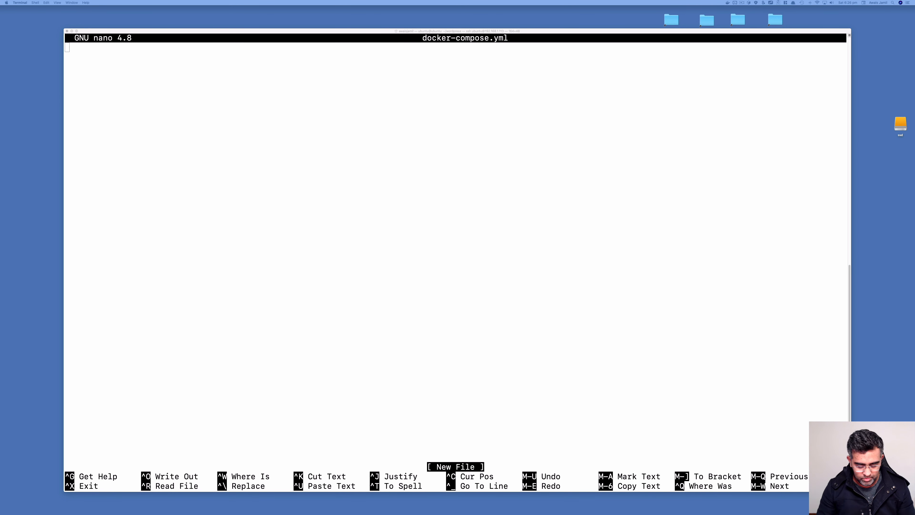
left_click(317, 118)
key("super+v")
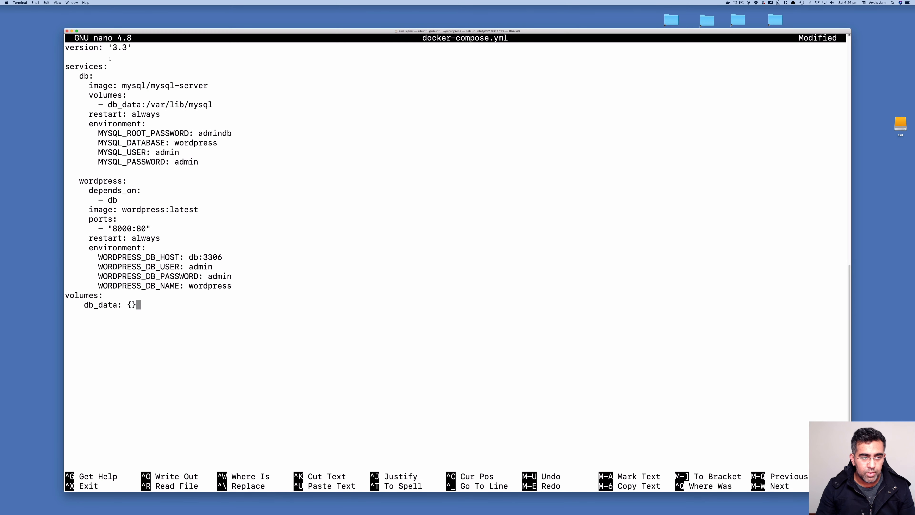
Highlight the version 3.3 line, the db and wordpress service names, and the mysql/mysql-server image
left_click_drag(84, 47, 129, 47)
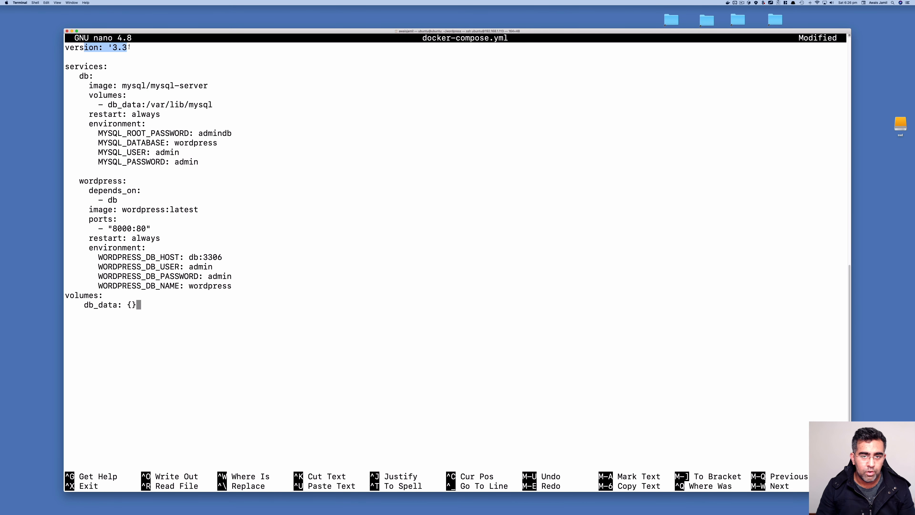
left_click(82, 66)
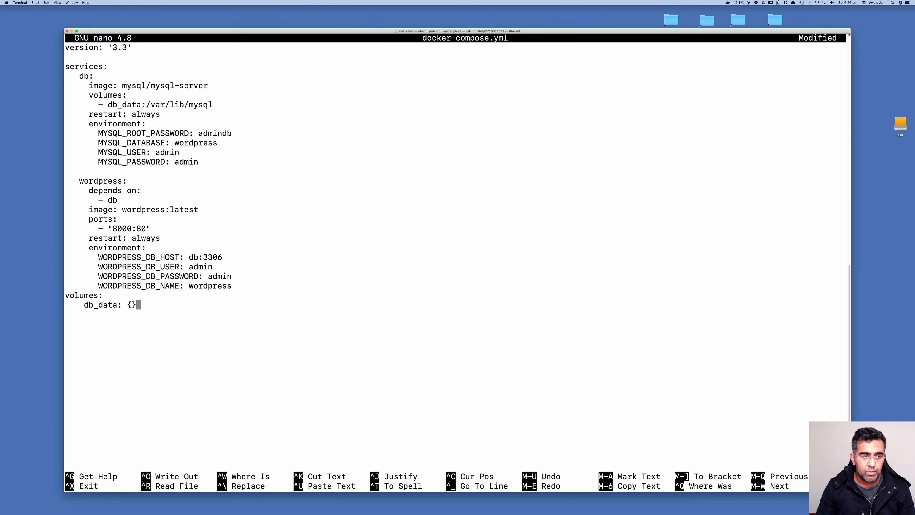
left_click_drag(81, 74, 89, 75)
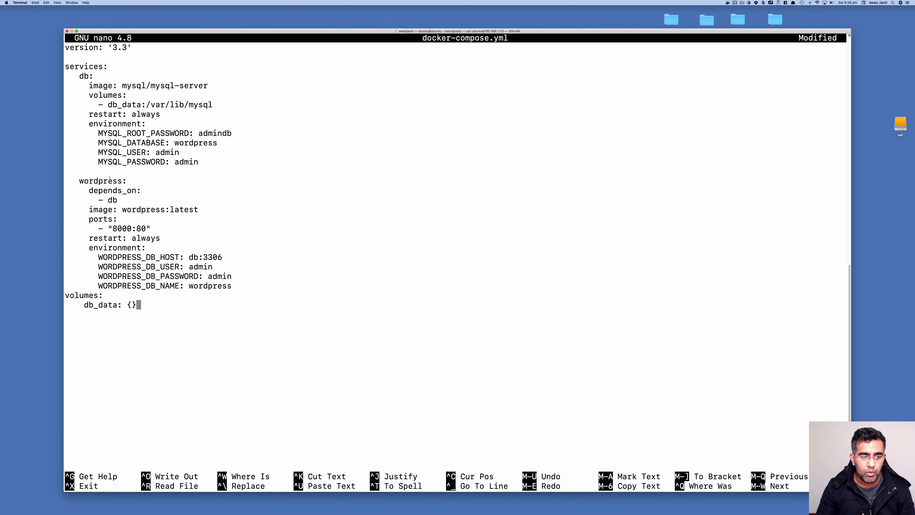
double_click(110, 180)
left_click(81, 79)
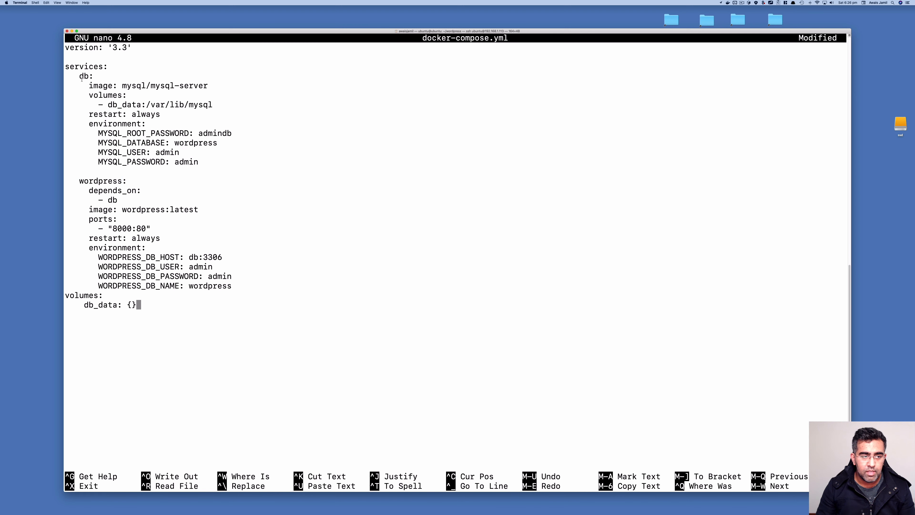
left_click_drag(121, 85, 233, 86)
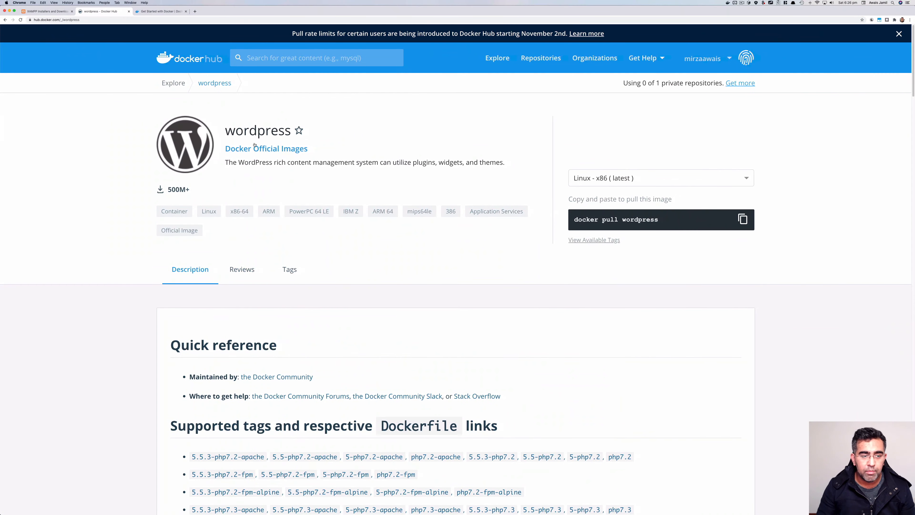
Search Docker Hub for 'mysql', open the official mysql image, and return to the results
left_click(336, 64)
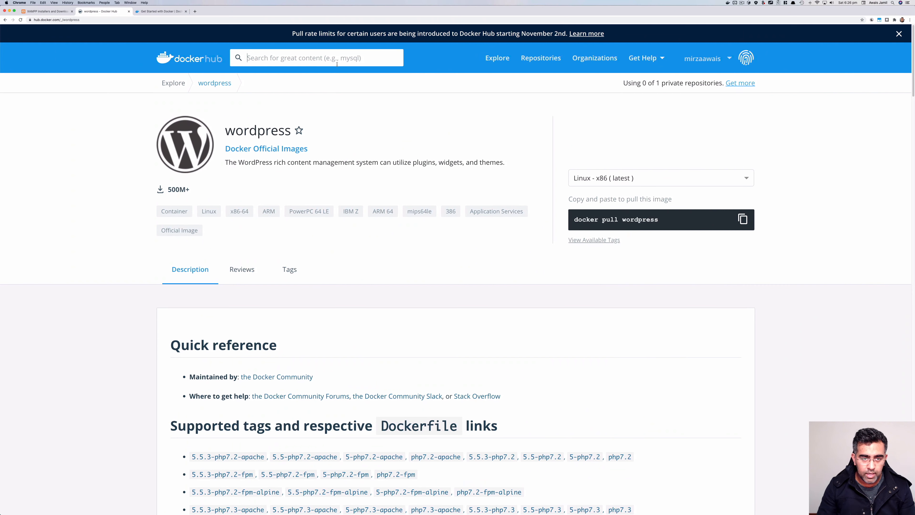
type("mys")
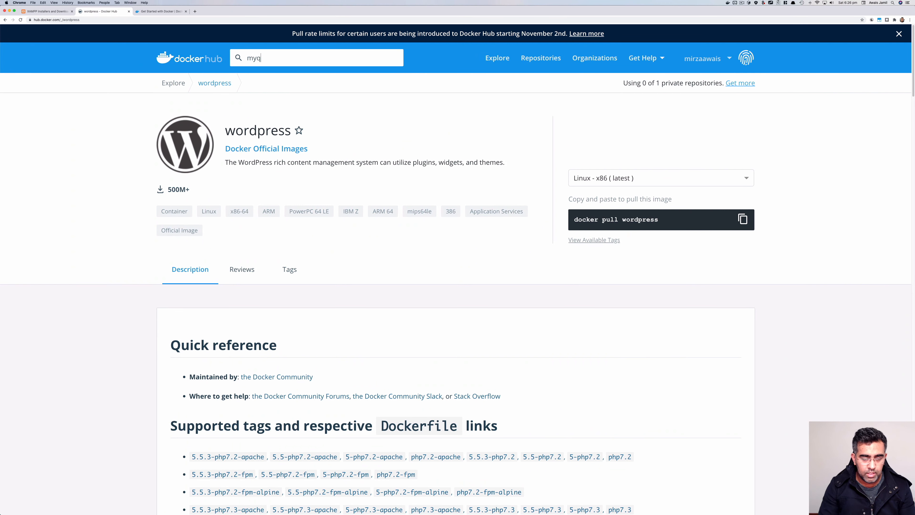
type("ql")
key("Return")
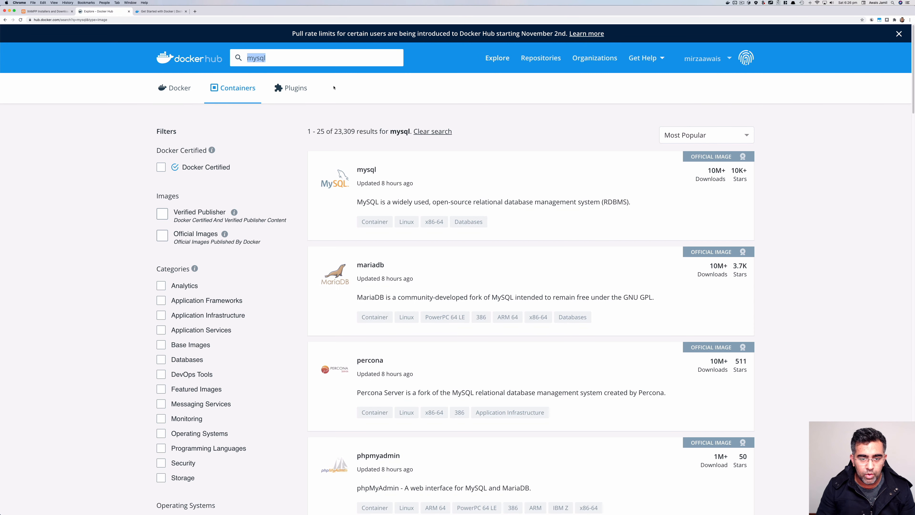
left_click(437, 168)
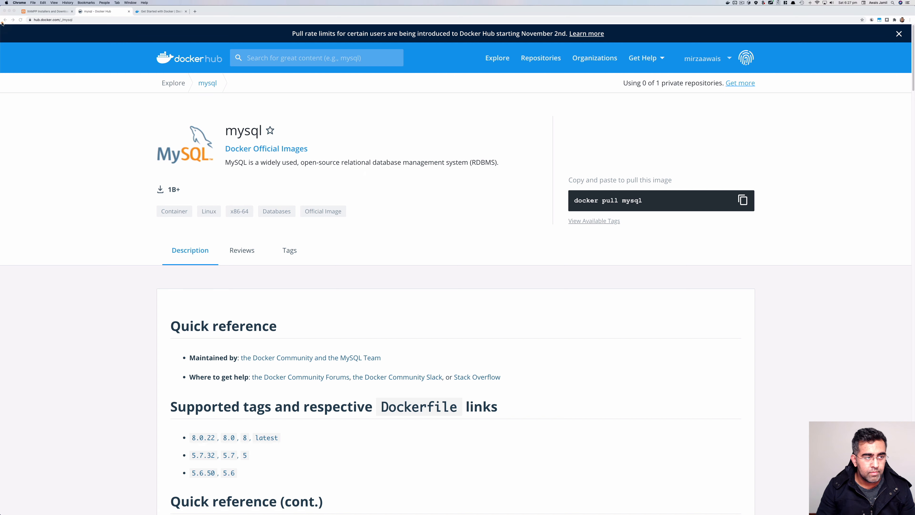
left_click(150, 156)
key("super+bracketleft")
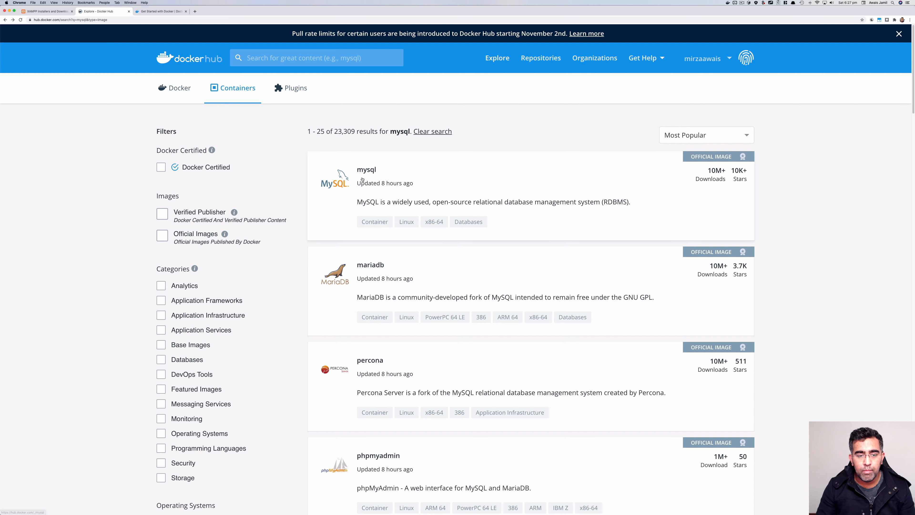
Annotate the results, boxing mysql's platform tags and mysql/mysql-server's arm64 tag
key("ctrl+Tab")
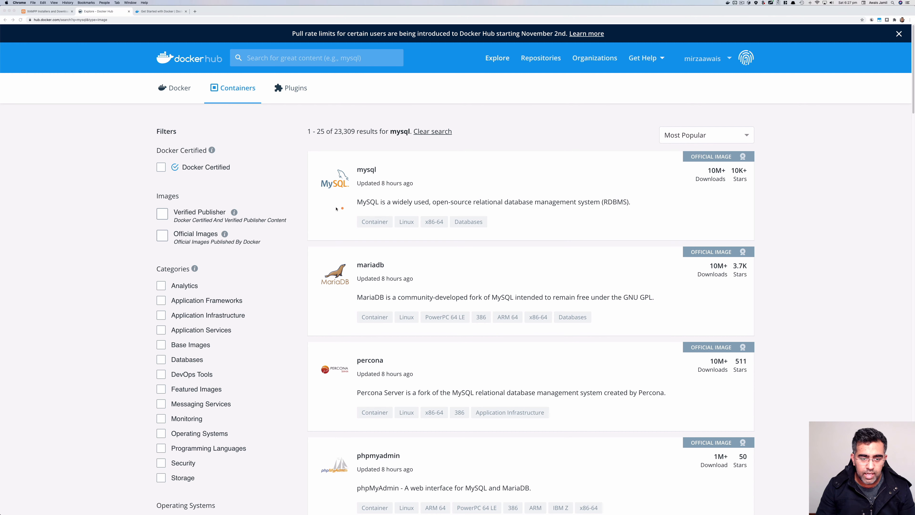
left_click_drag(337, 208, 502, 234)
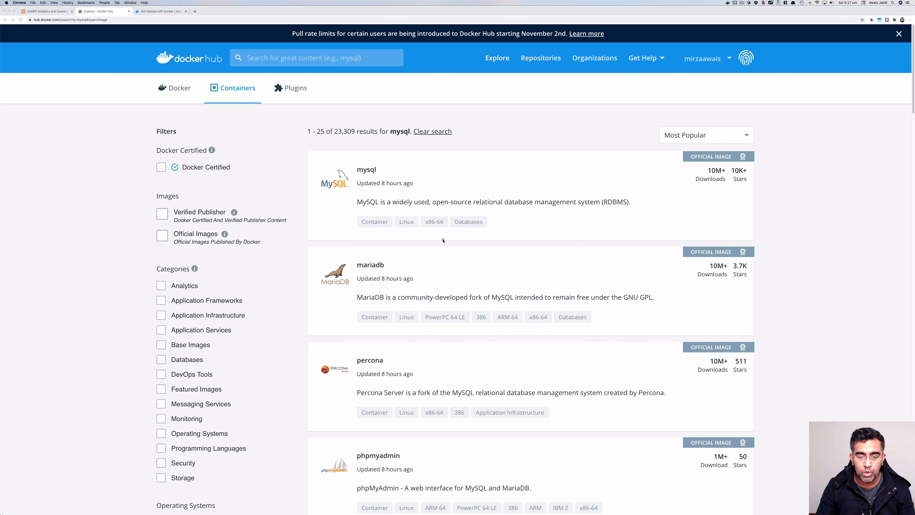
scroll(443, 240, "down", 8)
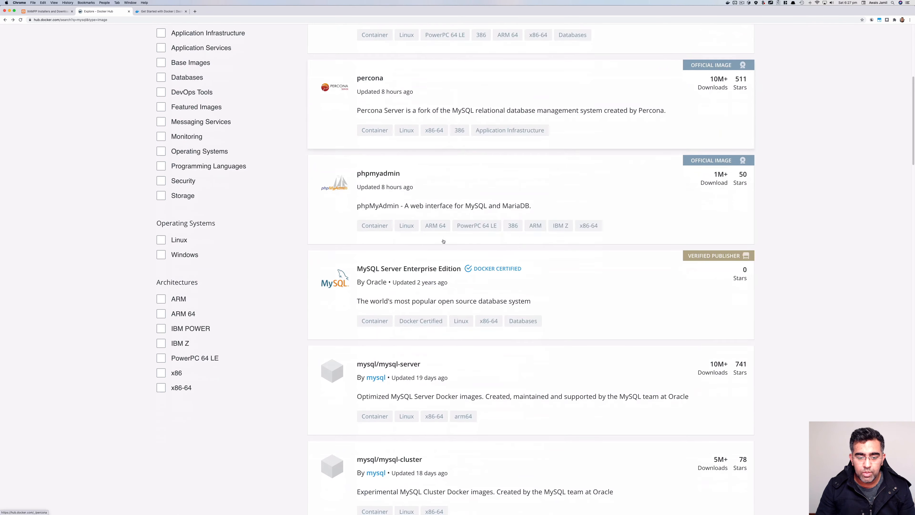
scroll(444, 241, "down", 3)
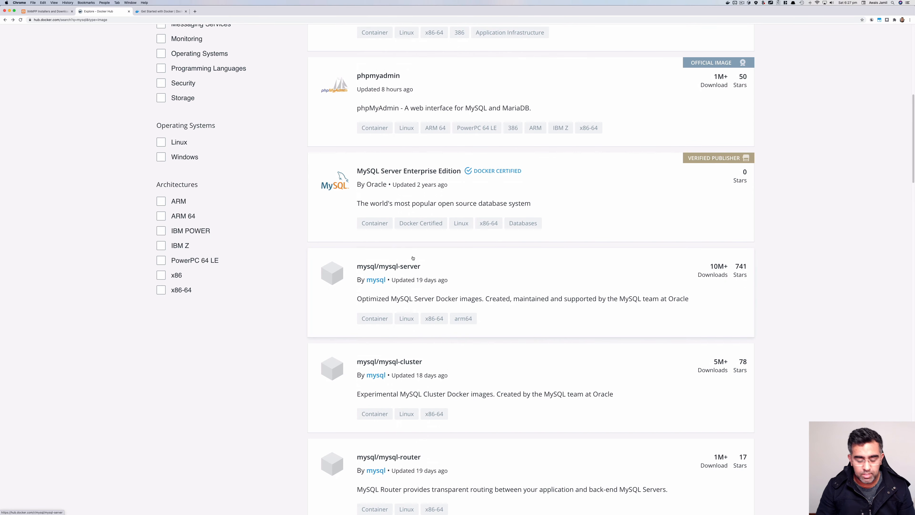
key("alt+Tab")
mouse_move(311, 243)
left_mouse_down()
mouse_move(414, 280)
mouse_move(709, 320)
mouse_move(689, 340)
left_mouse_up()
left_click_drag(445, 307, 485, 329)
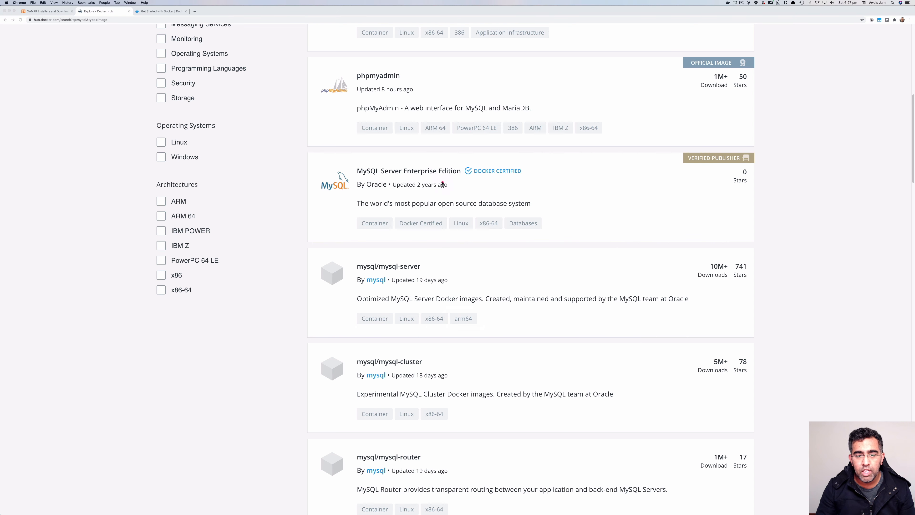
scroll(442, 183, "up", 10)
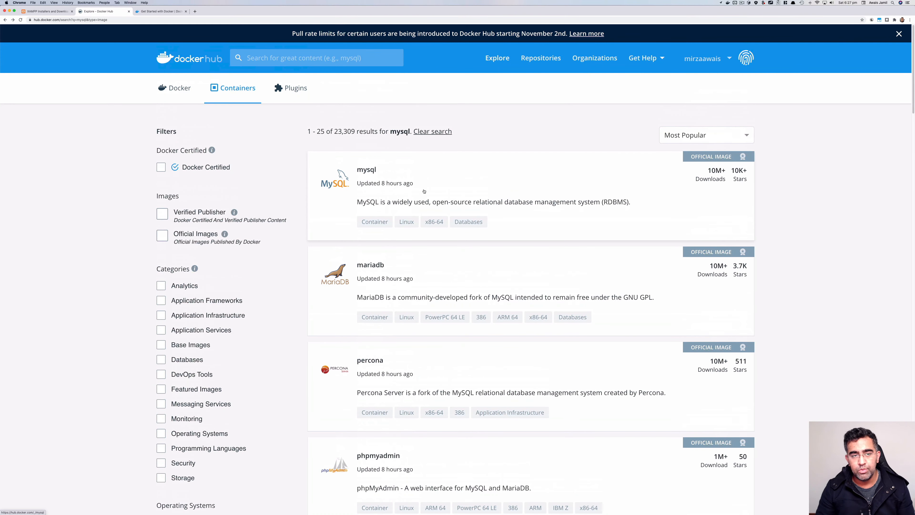
scroll(423, 190, "down", 3)
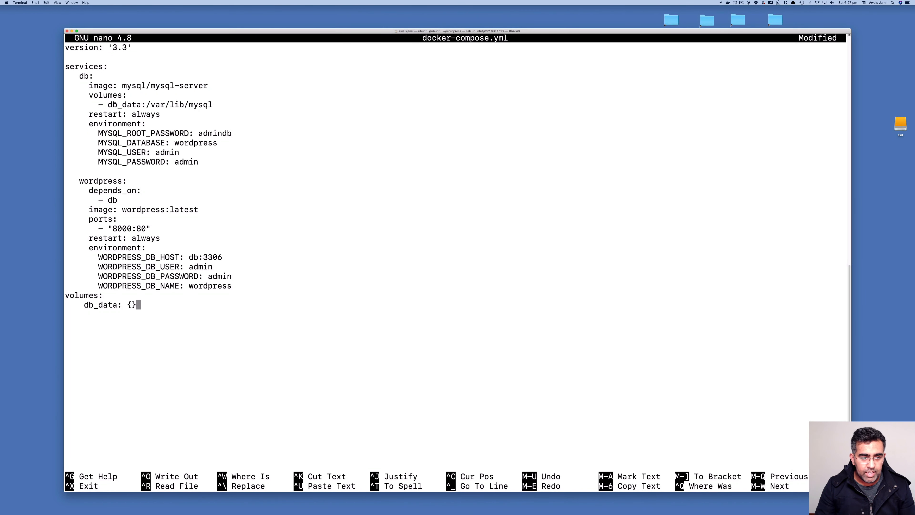
Highlight the db_data volume, restart always, and WordPress database connection settings in the file
left_click_drag(108, 104, 215, 105)
left_click_drag(98, 114, 128, 123)
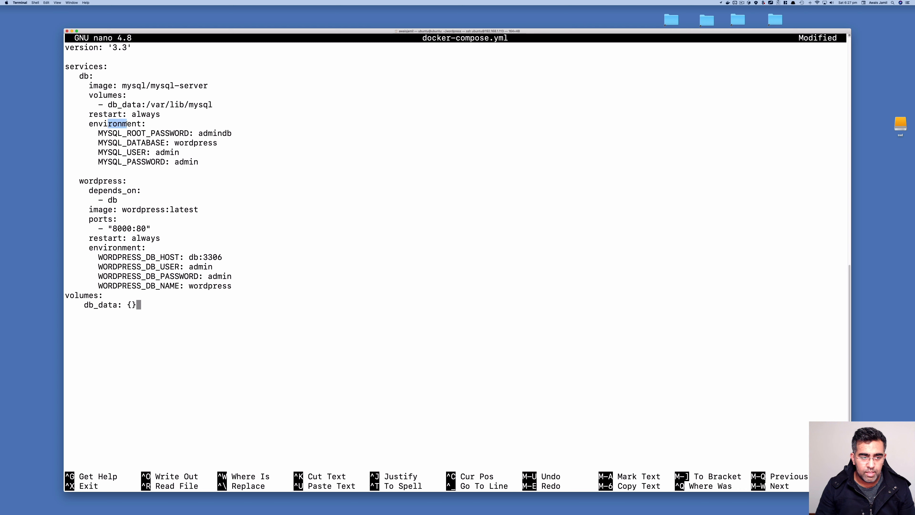
left_click(212, 133)
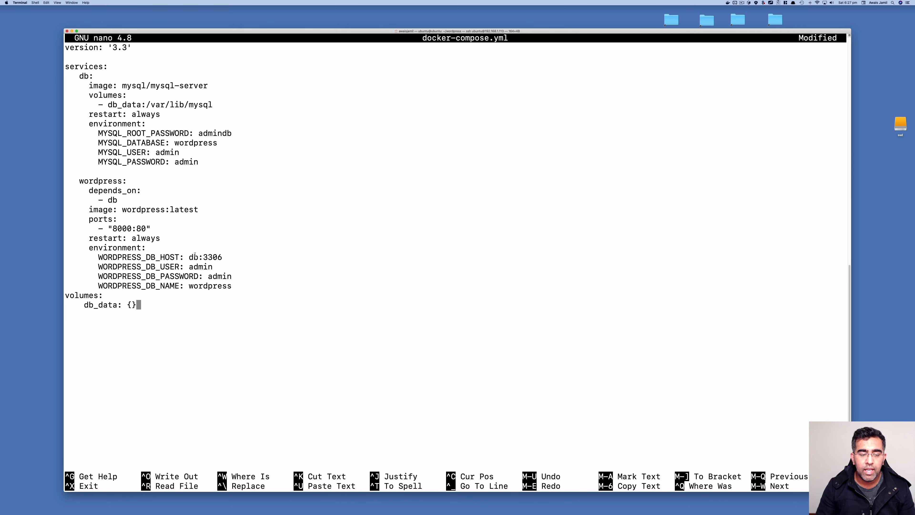
left_click_drag(195, 254, 204, 286)
left_click(203, 289)
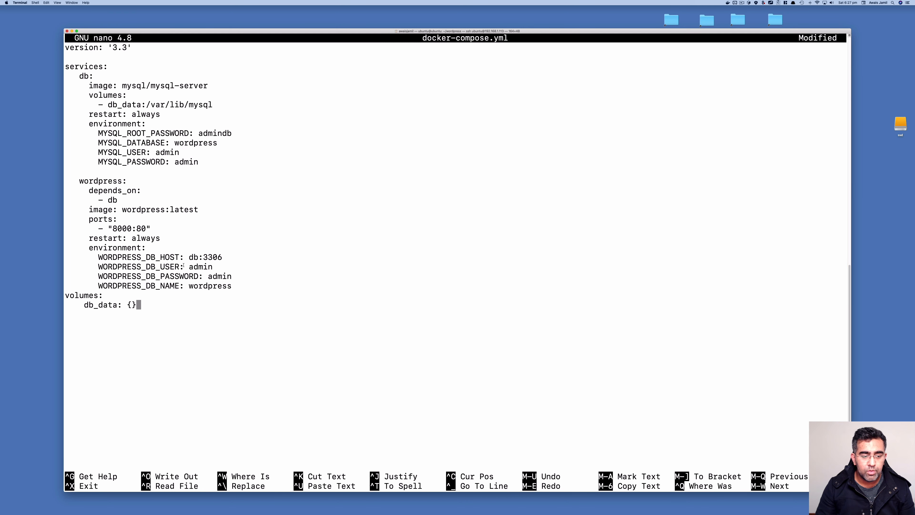
left_click_drag(187, 265, 215, 266)
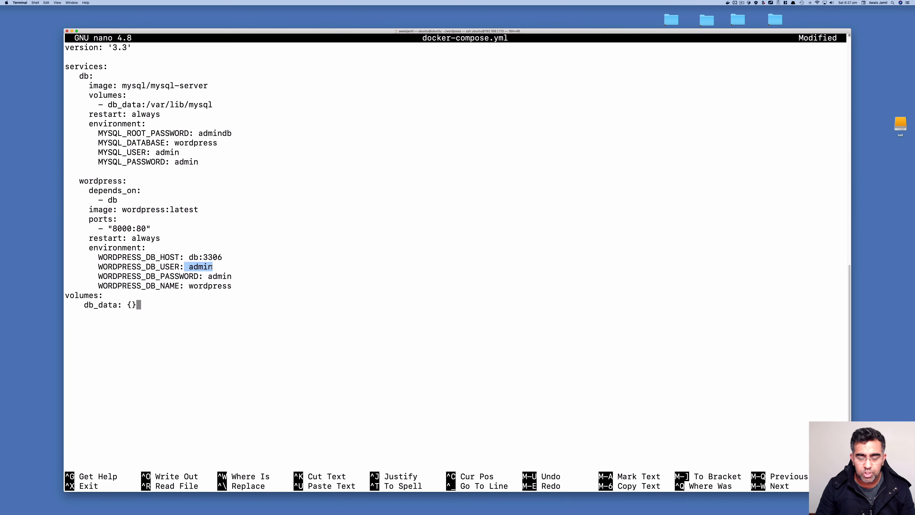
left_click(190, 267)
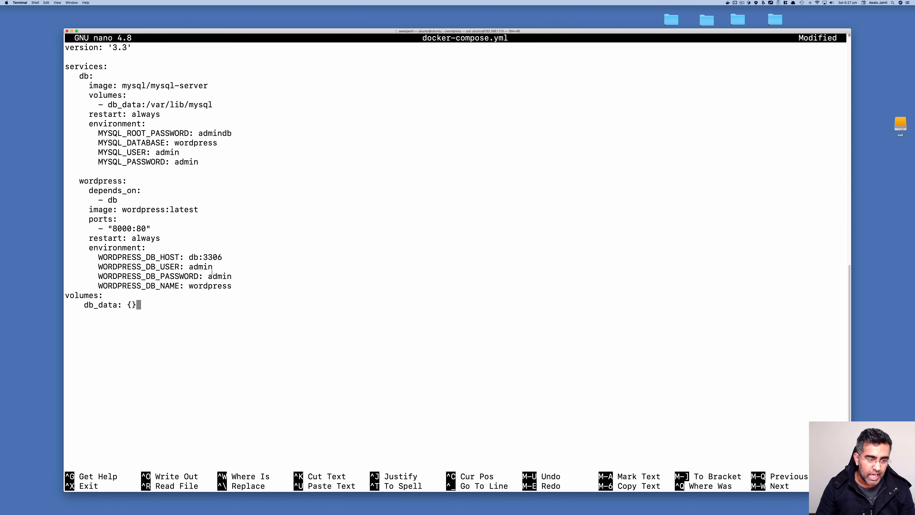
left_click_drag(151, 306, 48, 50)
left_click(259, 262)
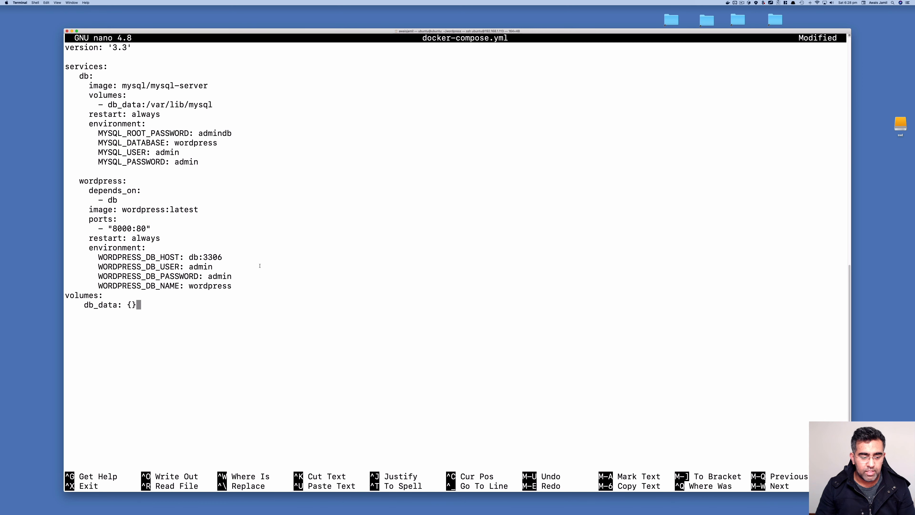
Save the file as docker-compose.yml and exit nano
key("ctrl+o")
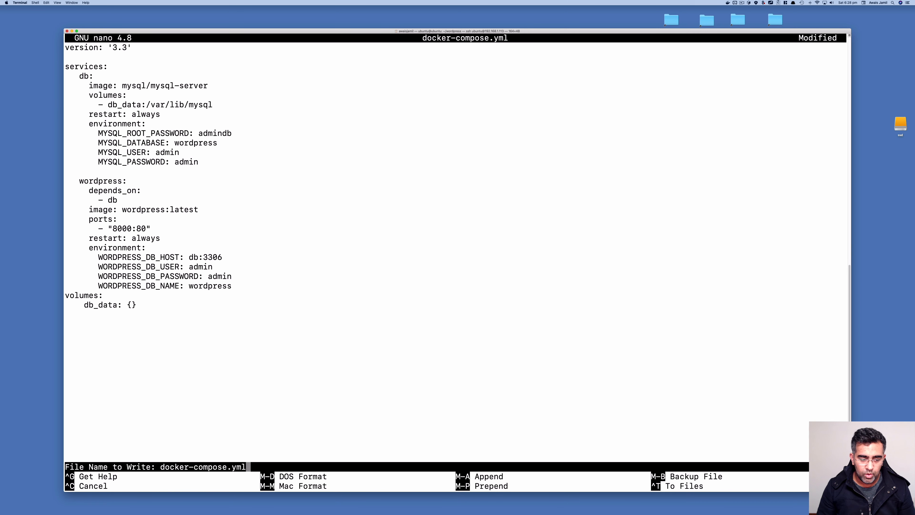
key("Return")
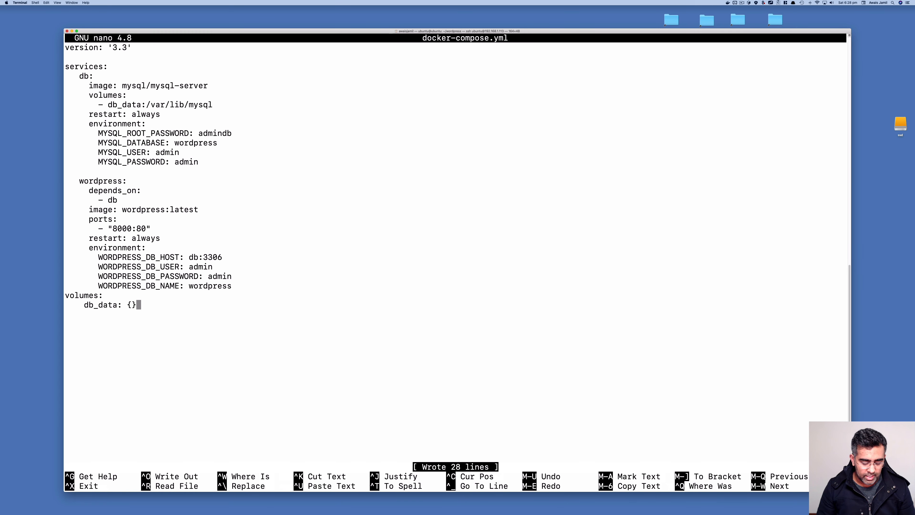
key("ctrl+x")
Print docker-compose.yml with cat: version 3.3, db, wordpress on 8000:80, db_data volume
type("clear")
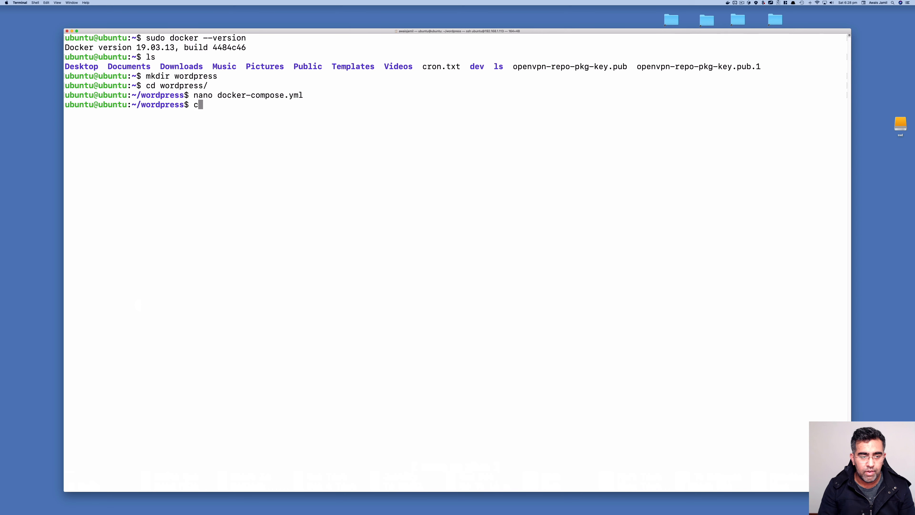
key("BackSpace")
key("BackSpace")
key("BackSpace")
key("BackSpace")
key("BackSpace")
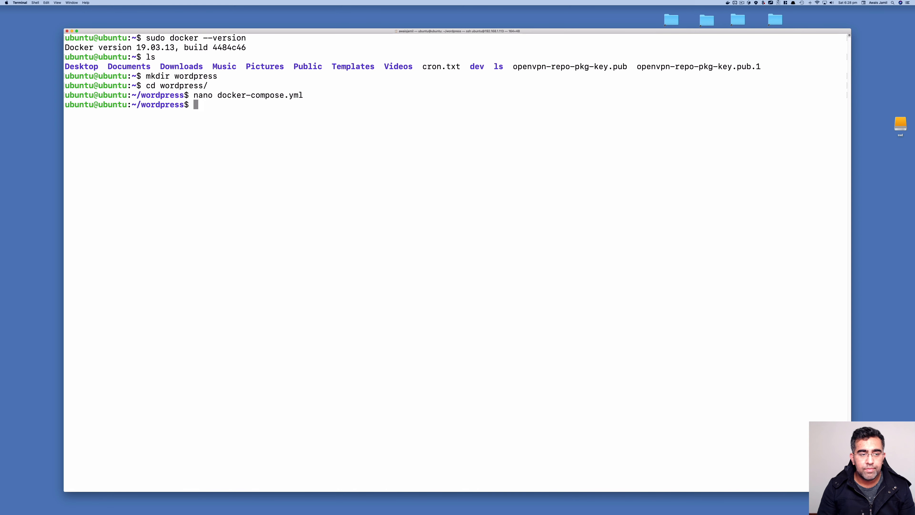
type("cat do")
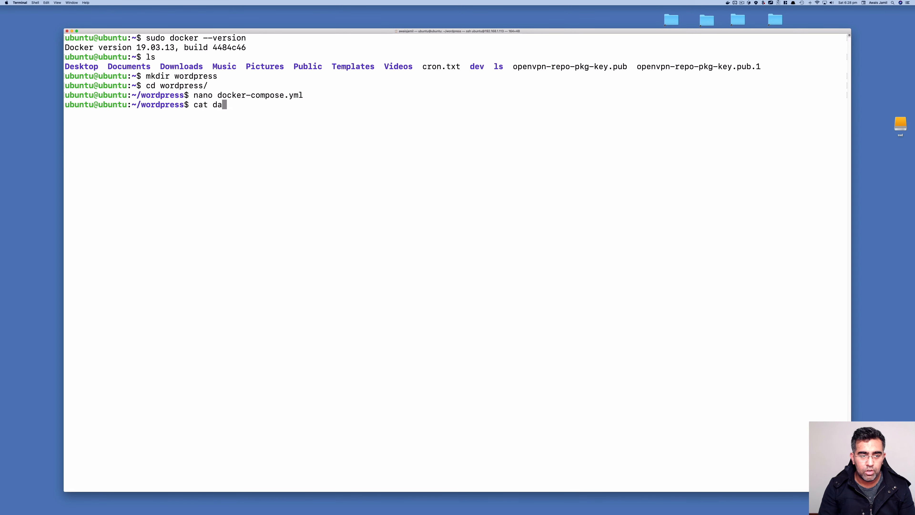
type("c")
key("Tab")
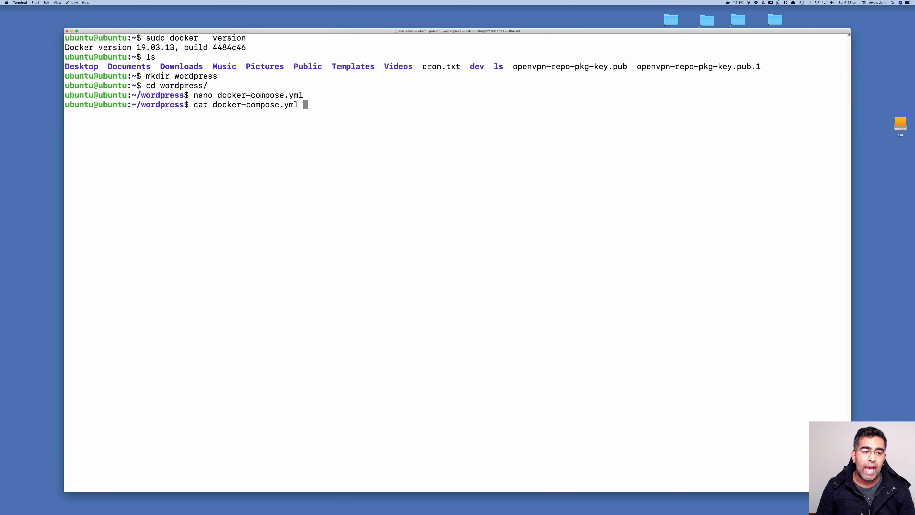
key("Return")
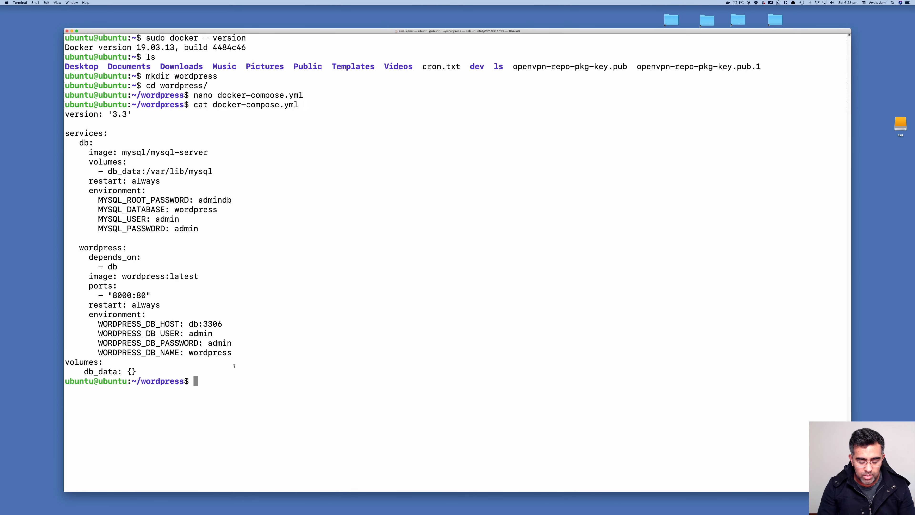
Enter sudo docker-compose up -d, highlighting the command, compose file name and -d option
type("sudo docker")
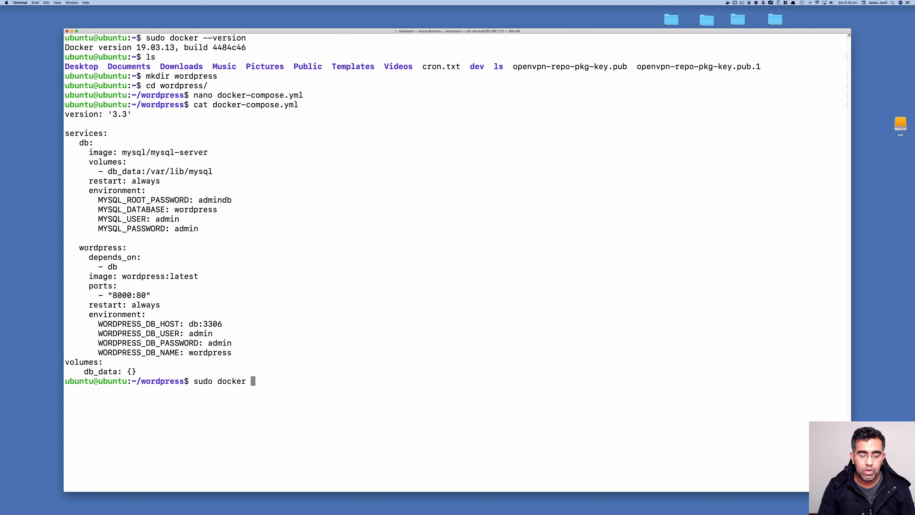
key("BackSpace")
type("-com")
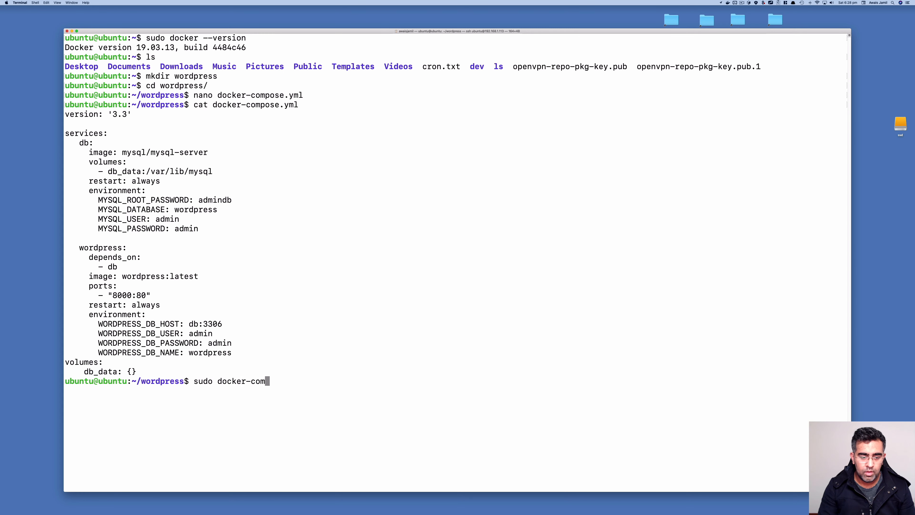
type("pose up -d")
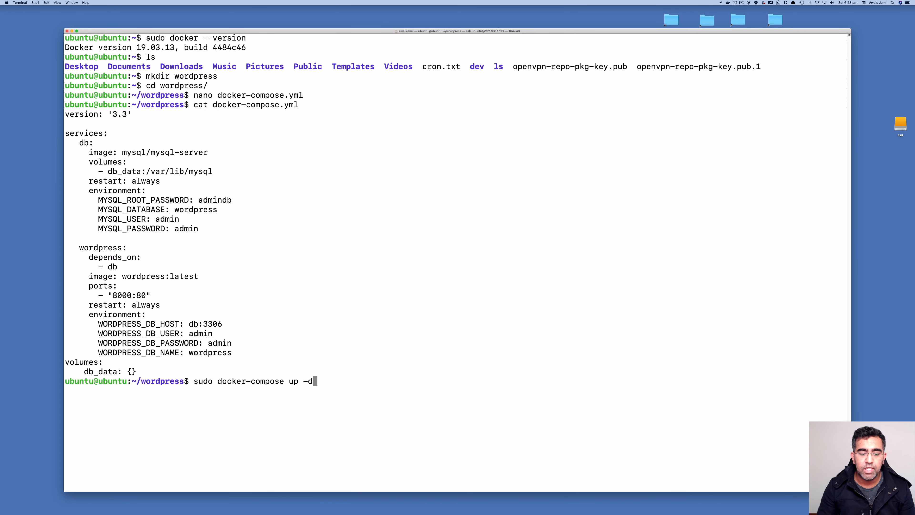
mouse_move(200, 368)
left_mouse_down()
mouse_move(287, 397)
mouse_move(296, 383)
mouse_move(303, 392)
left_mouse_up()
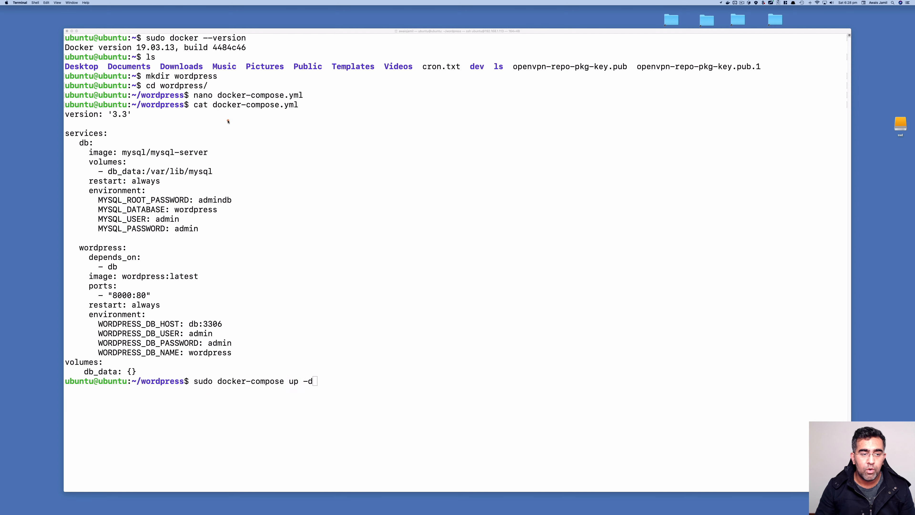
left_click_drag(215, 88, 302, 97)
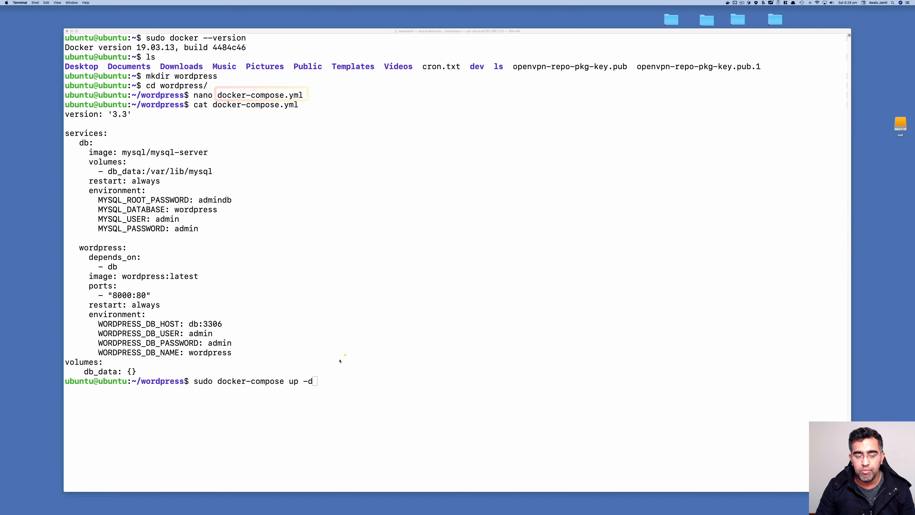
left_click_drag(298, 374, 324, 388)
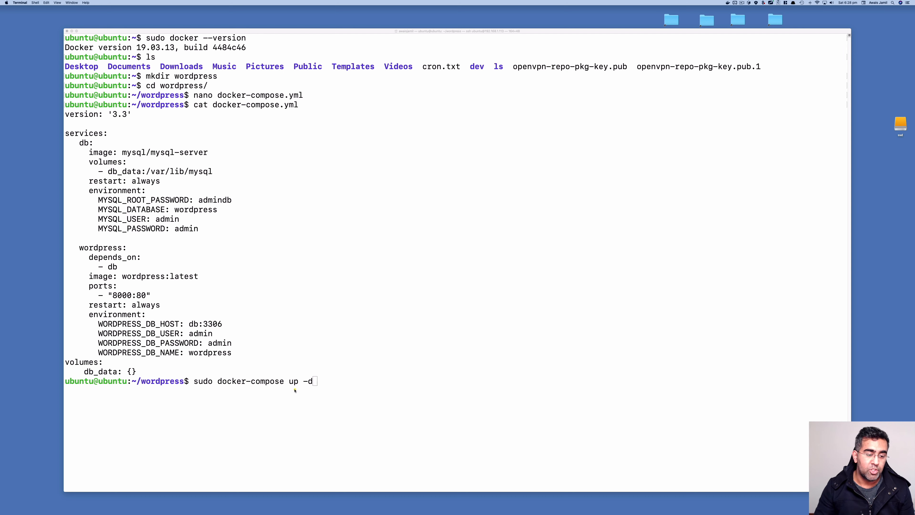
left_click_drag(193, 362, 345, 398)
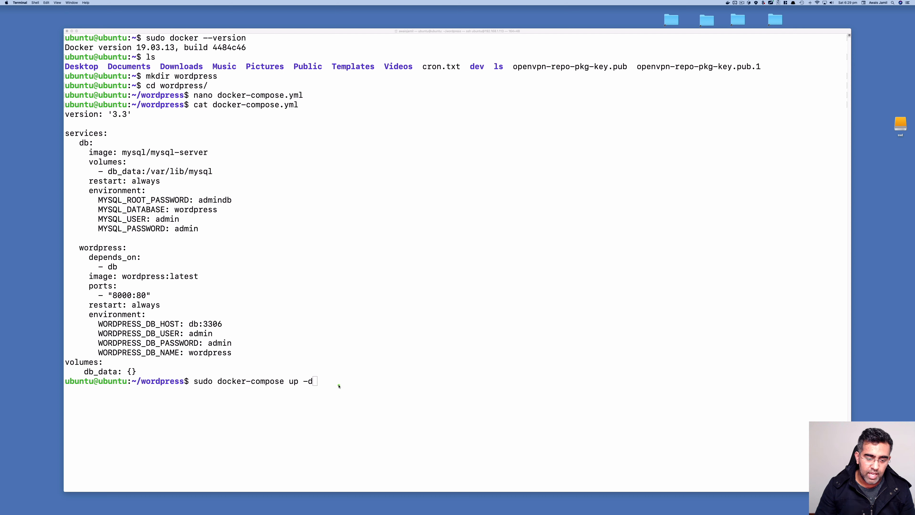
key("Escape")
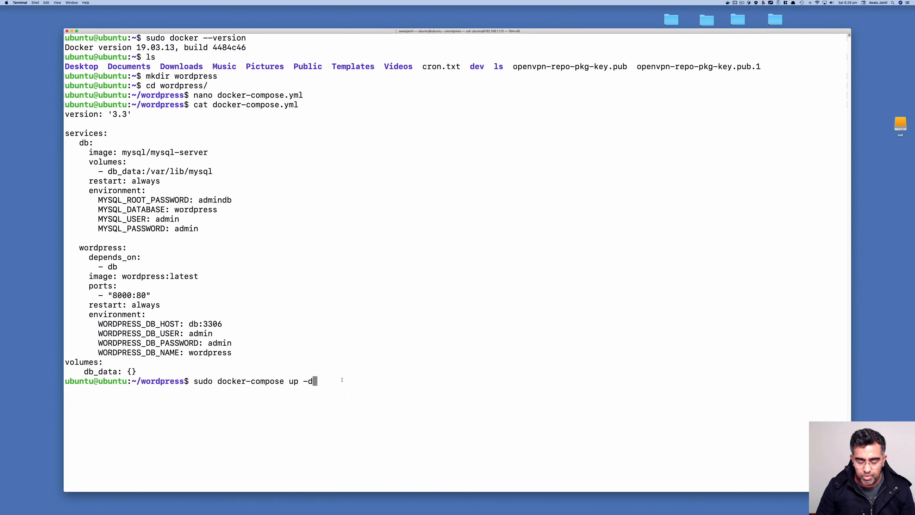
Run it to create wordpress_db_1 and wordpress_wordpress_1, highlighting the done status and port 8000
key("Return")
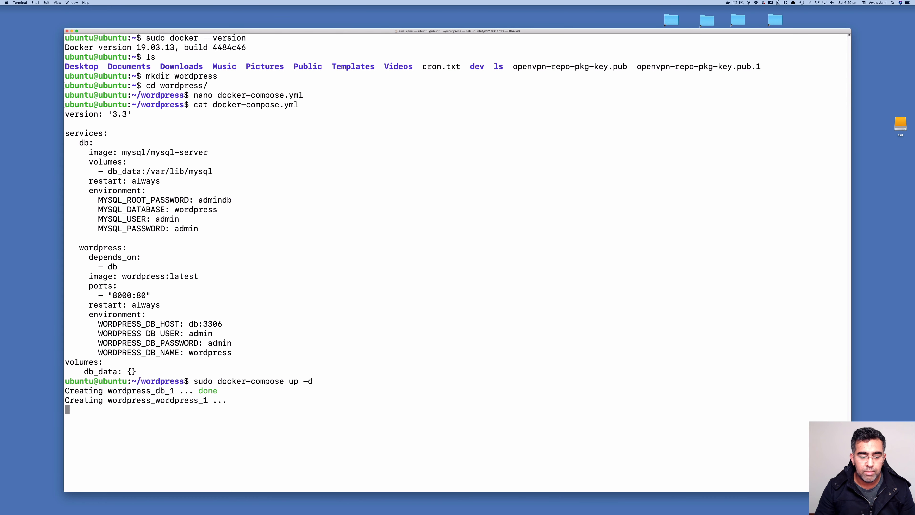
left_click_drag(192, 390, 234, 399)
key("ctrl+alt+a")
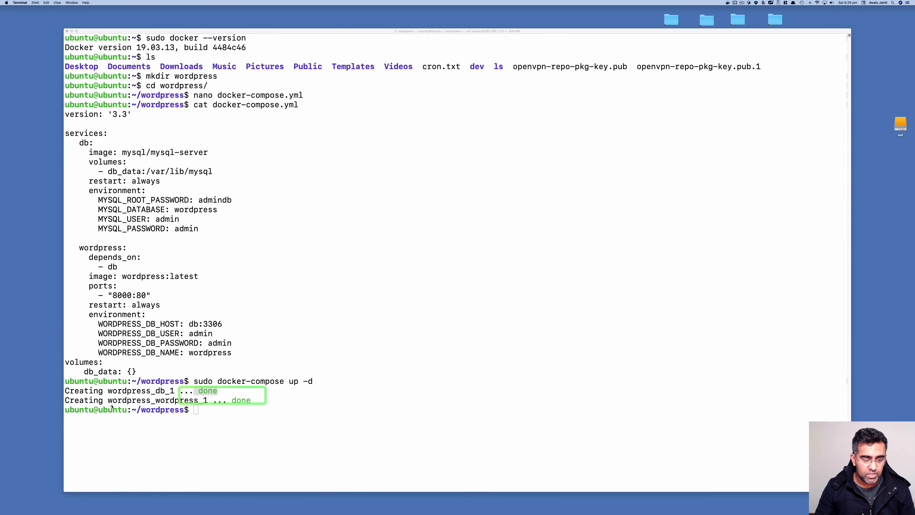
mouse_move(104, 399)
left_mouse_down()
mouse_move(260, 406)
mouse_move(180, 394)
mouse_move(121, 364)
mouse_move(133, 353)
left_mouse_up()
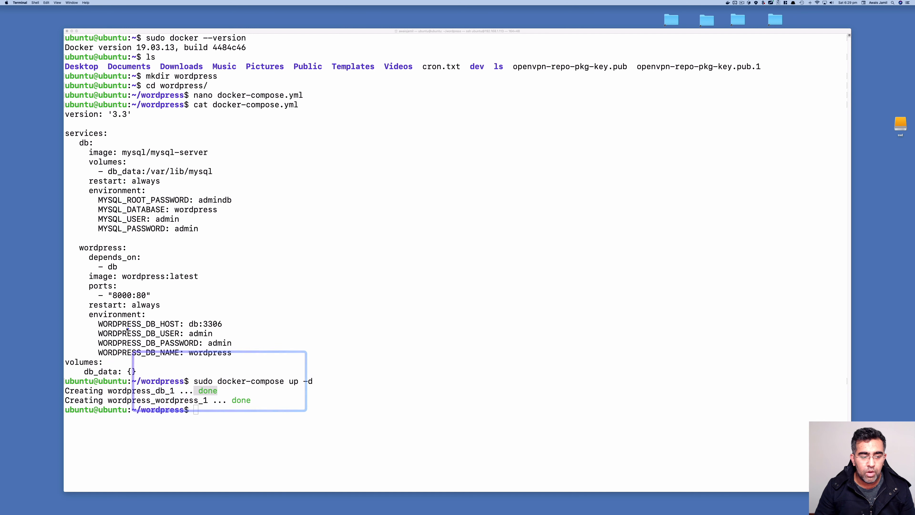
left_click_drag(106, 288, 136, 302)
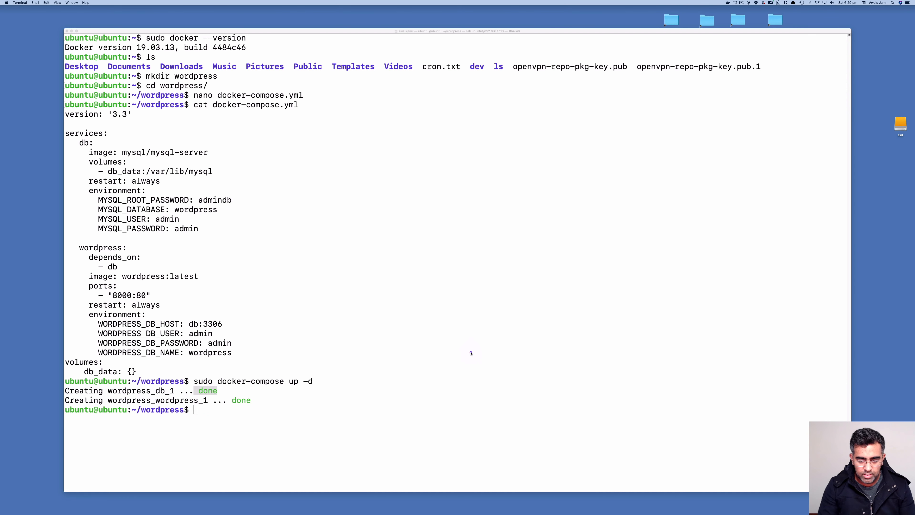
Run ifconfig and scroll to the wlan0 block showing inet address 192.168.1.113
left_click(470, 352)
type("ifconfi")
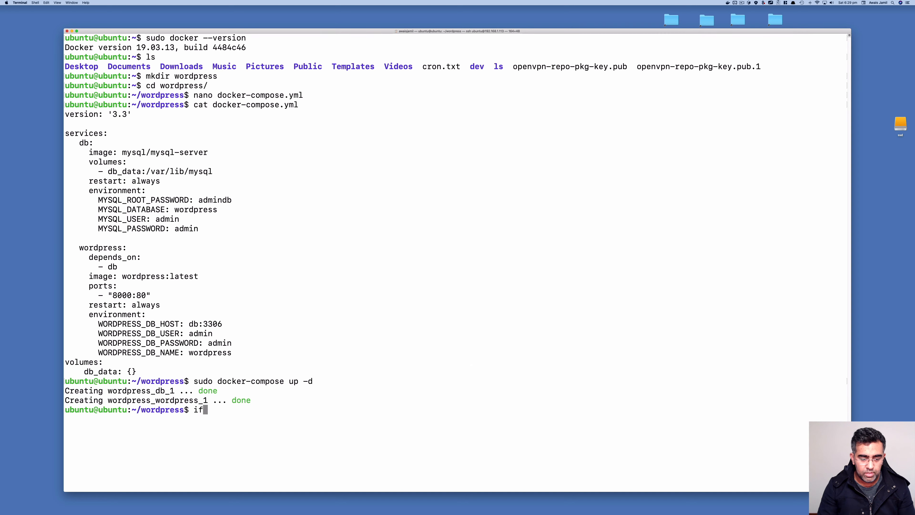
type("g")
key("Return")
scroll(345, 275, "up", 10)
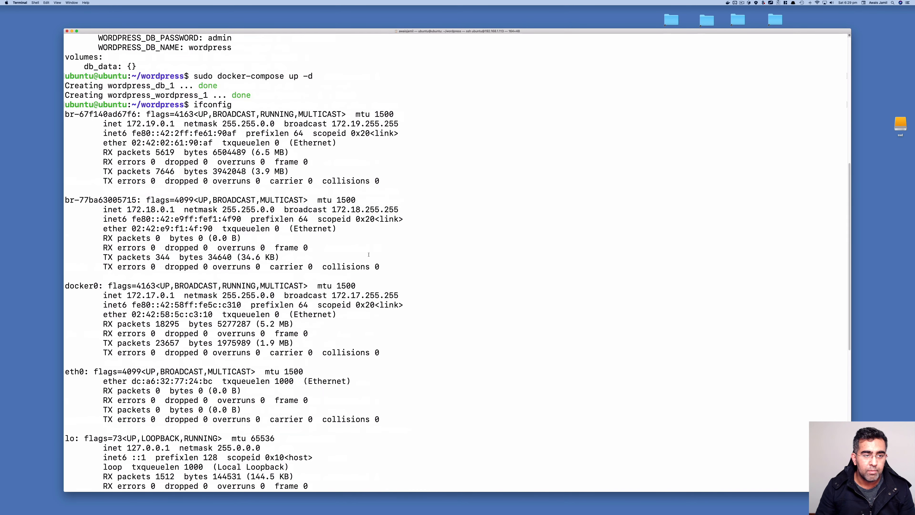
scroll(346, 274, "down", 10)
scroll(419, 283, "up", 2)
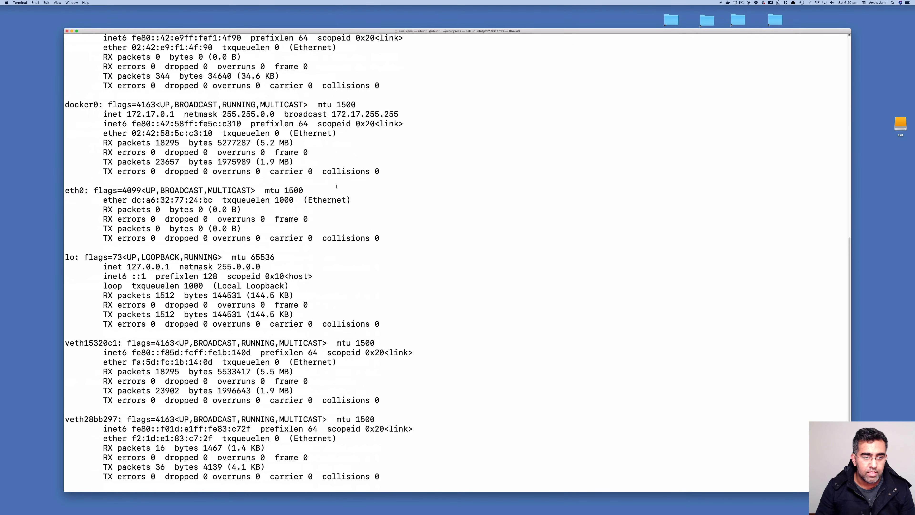
scroll(336, 186, "up", 5)
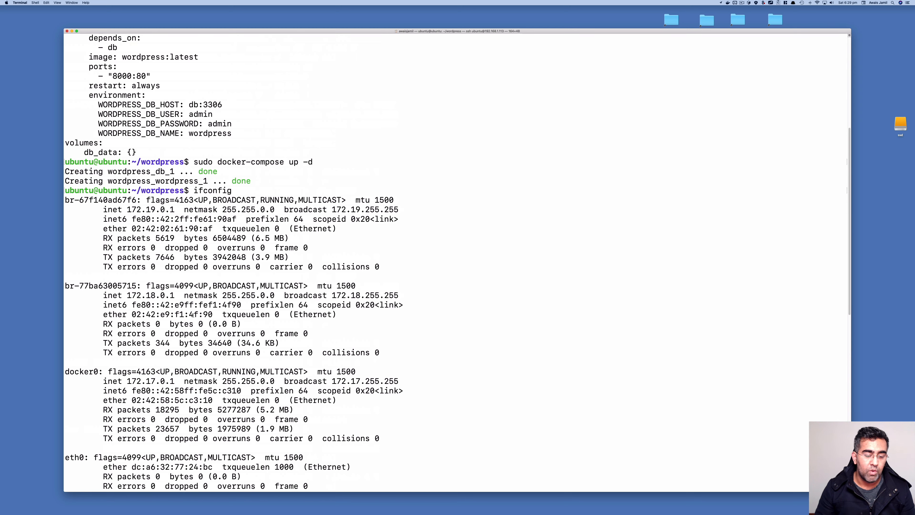
scroll(193, 314, "down", 6)
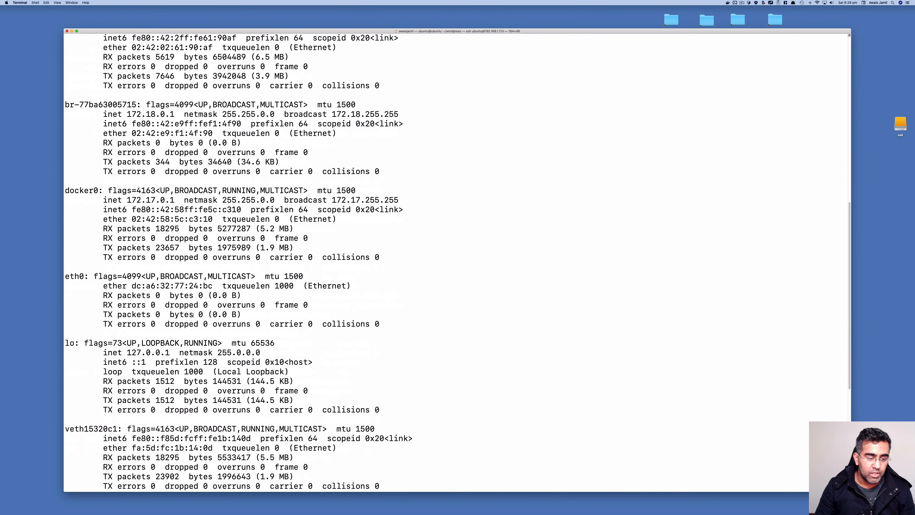
scroll(219, 397, "down", 8)
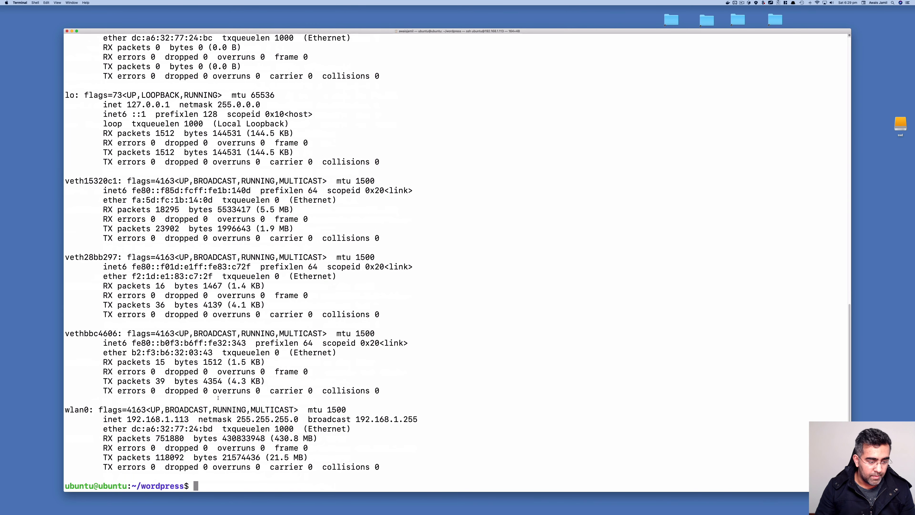
left_click_drag(126, 411, 190, 426)
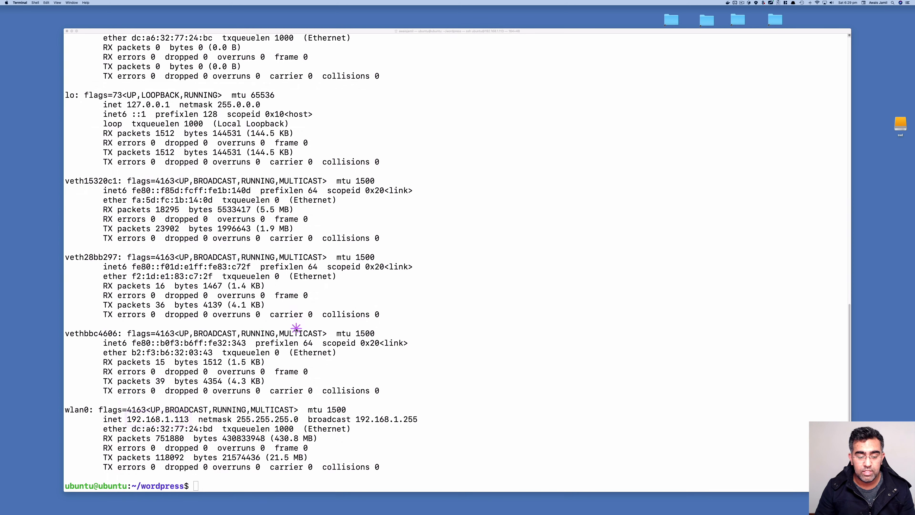
Load 192.168.1.113:8000 in a new Chrome tab
key("ctrl+Right")
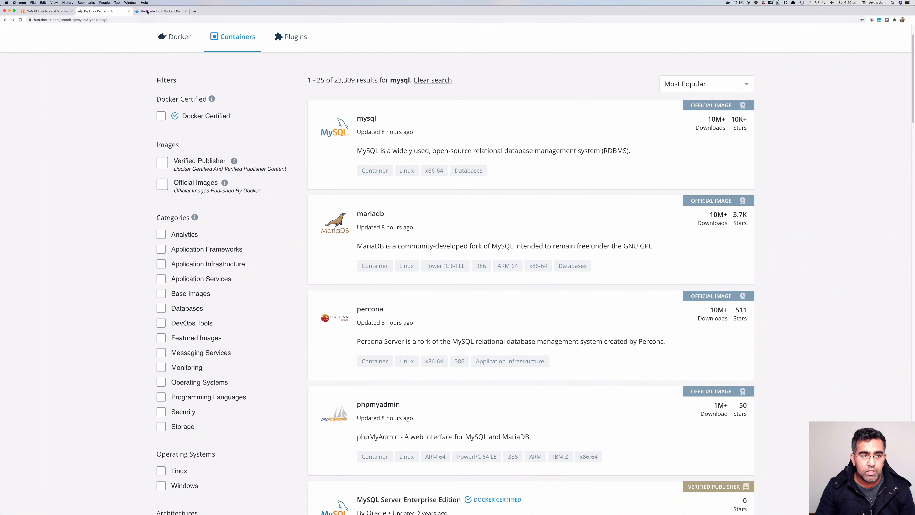
left_click(194, 11)
left_click(197, 20)
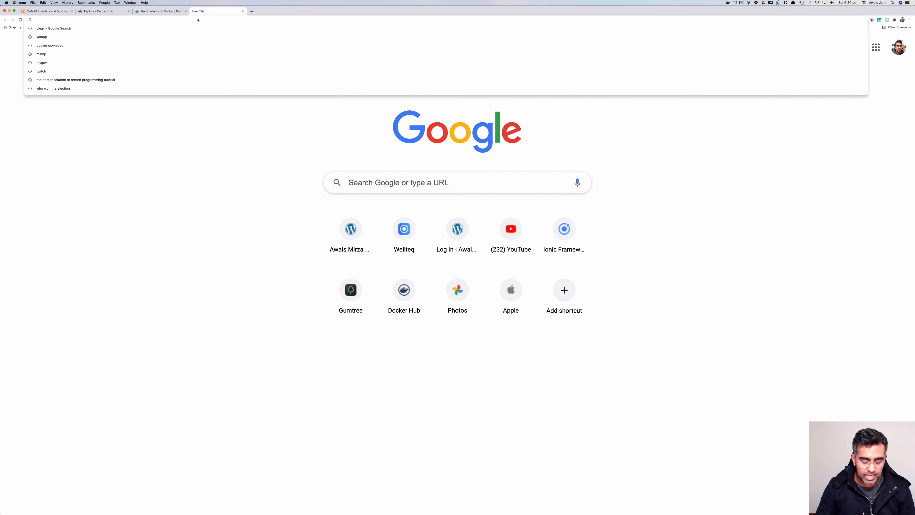
type("192")
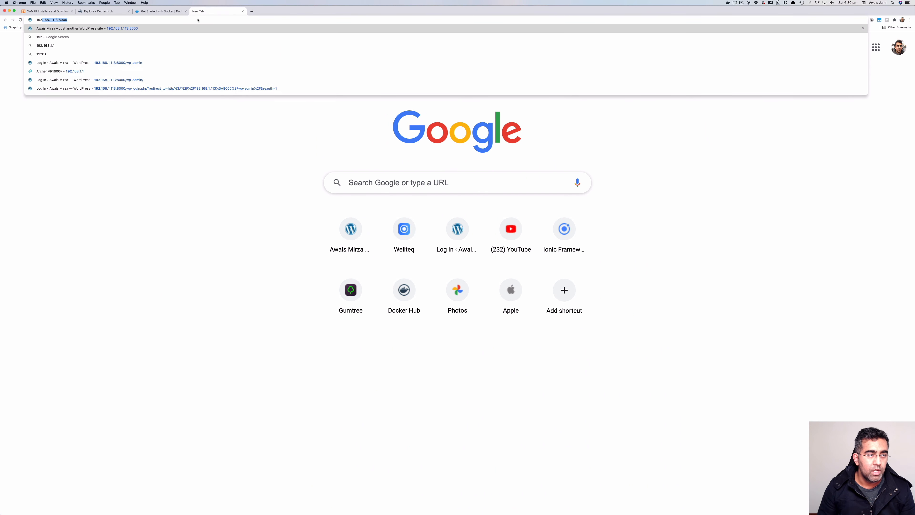
key("Right")
key("Return")
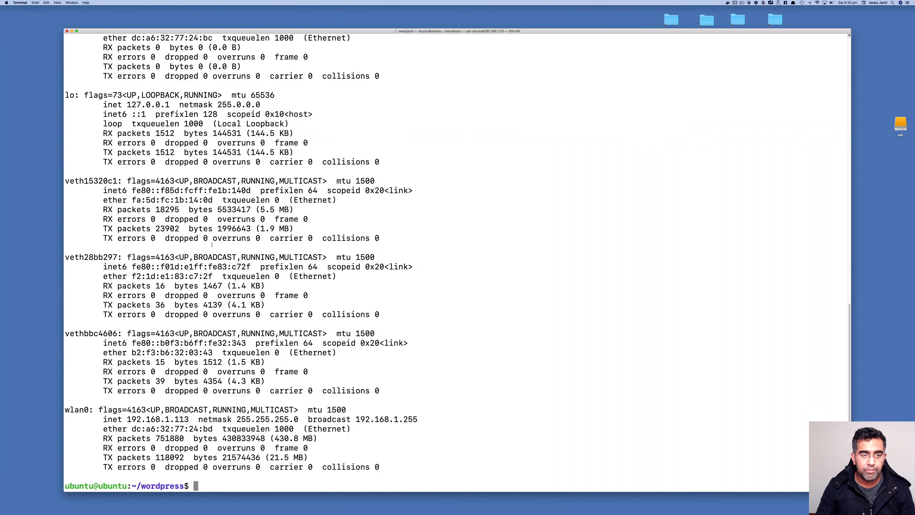
Browse the November 2020 archive and the Hello world! post, then return home
key("ctrl+Right")
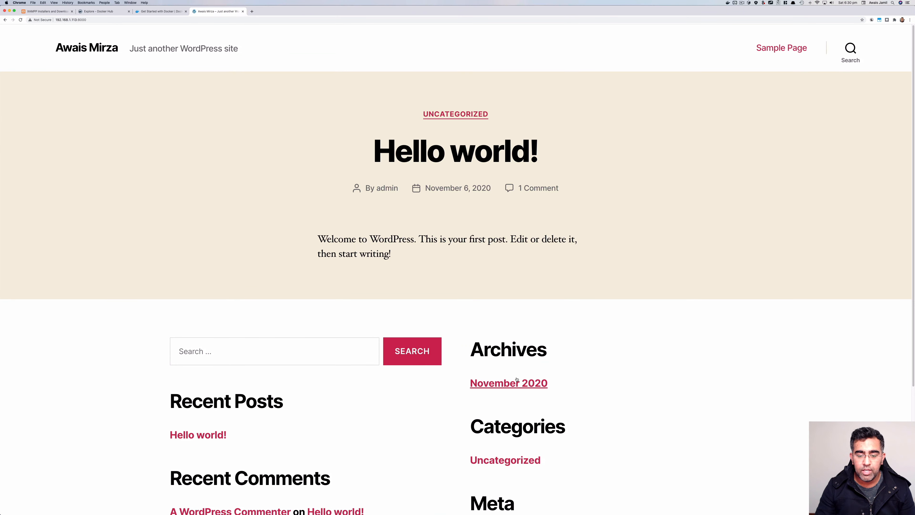
left_click(508, 383)
scroll(382, 306, "down", 3)
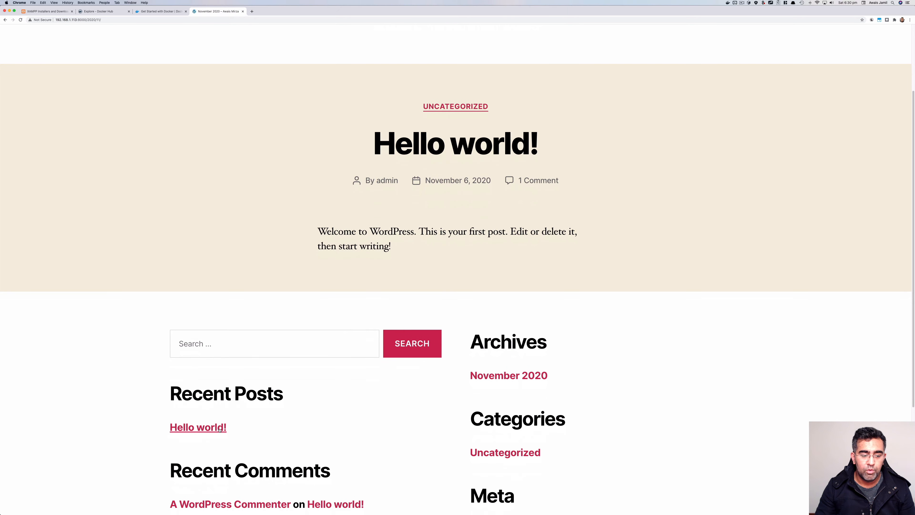
left_click(198, 429)
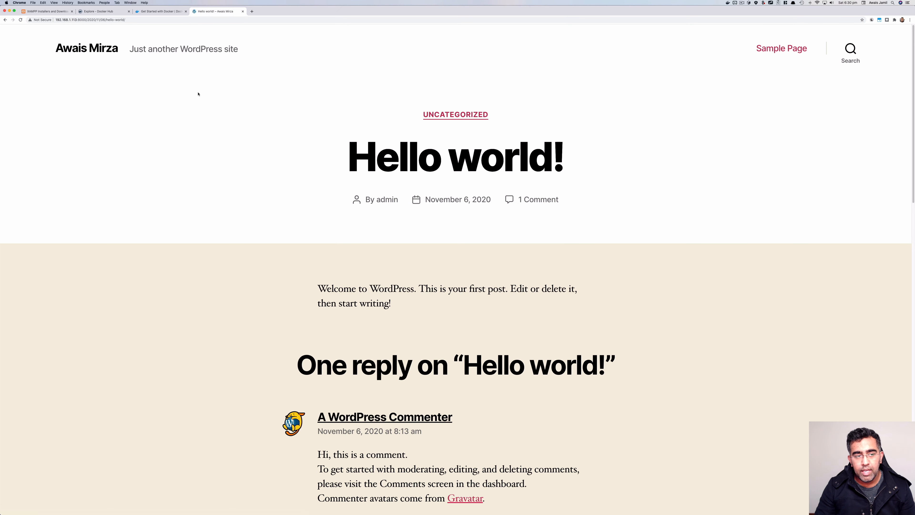
left_click(86, 48)
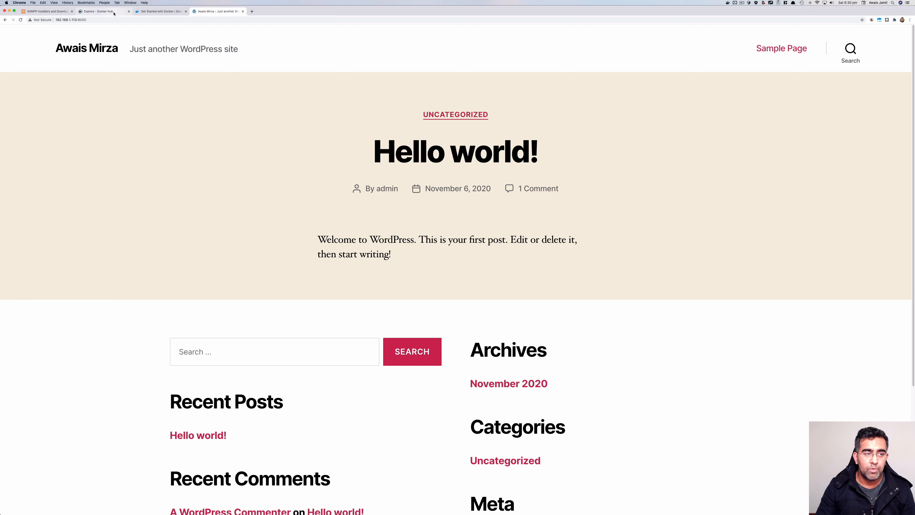
left_click(126, 20)
left_click(126, 20)
key("super+space")
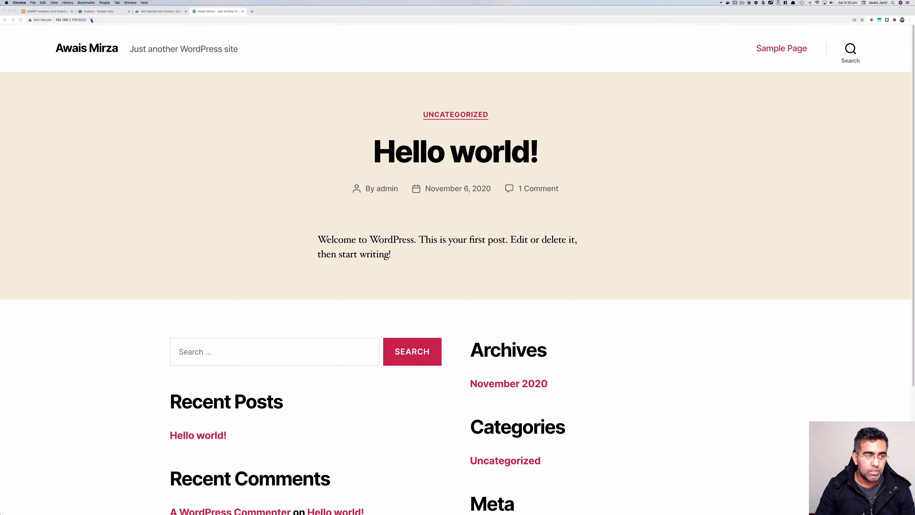
Append /wp-admin to the site address to reach the WordPress login page
left_click(91, 20)
type("/wp")
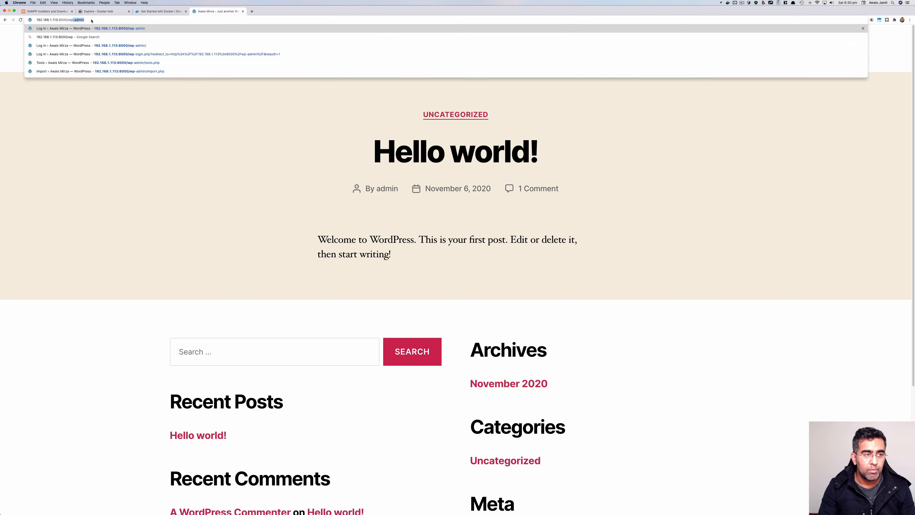
key("Return")
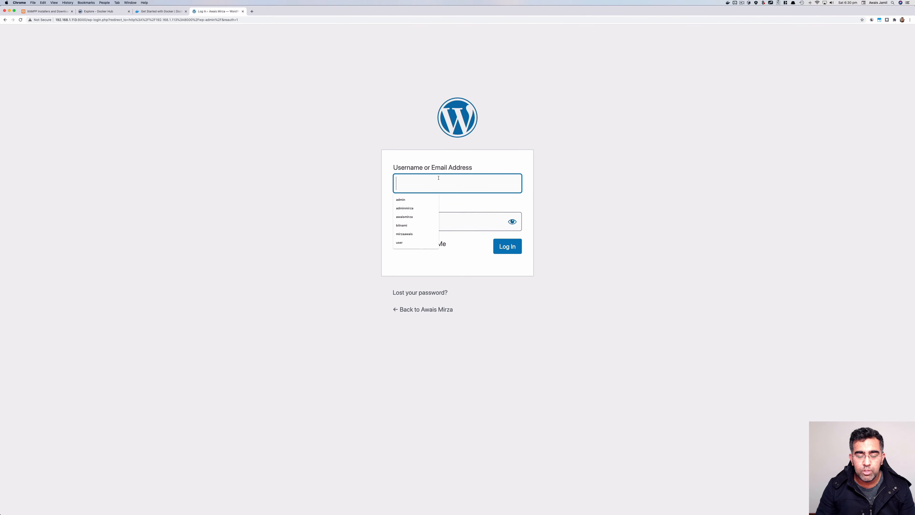
left_click(645, 169)
Look up the configured database user name and password in the Terminal output
key("ctrl+Left")
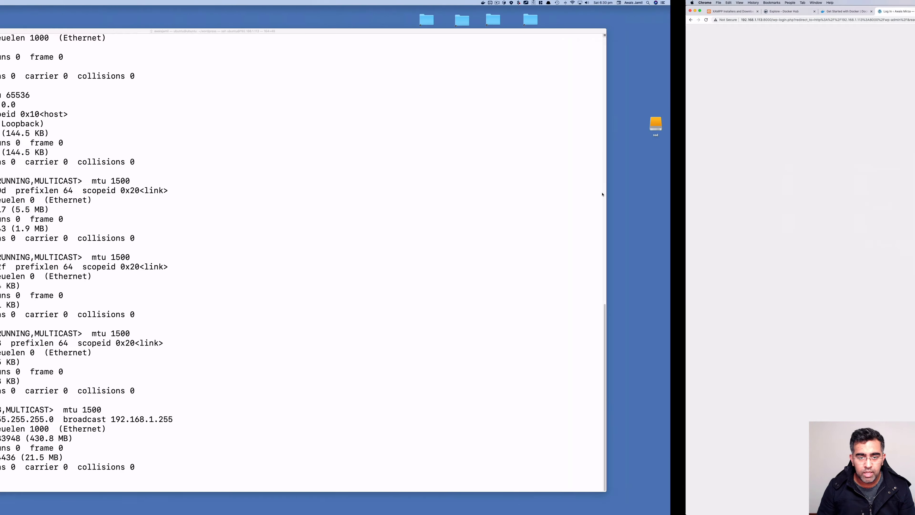
scroll(382, 273, "up", 20)
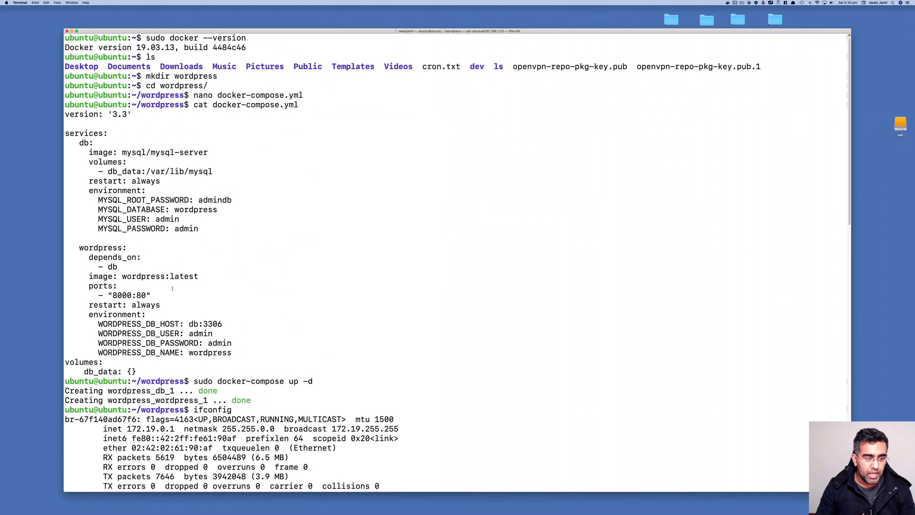
double_click(193, 335)
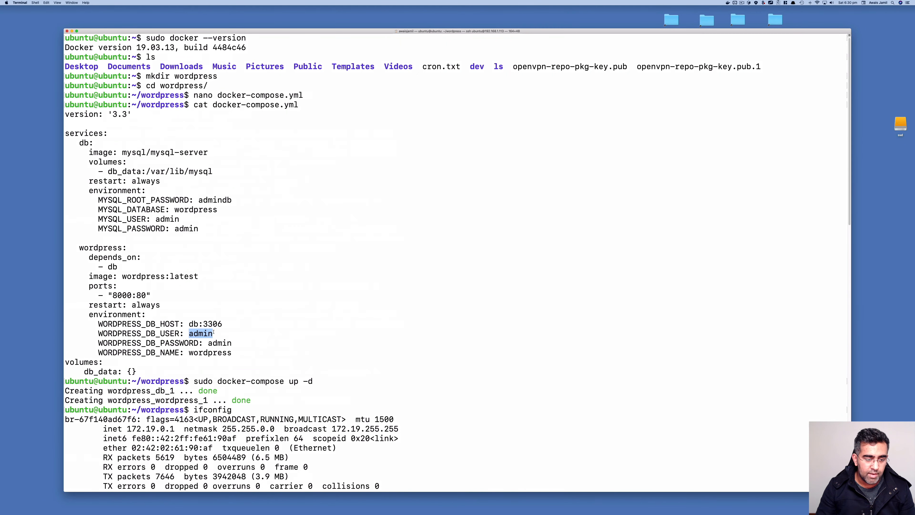
double_click(220, 343)
left_click(286, 311)
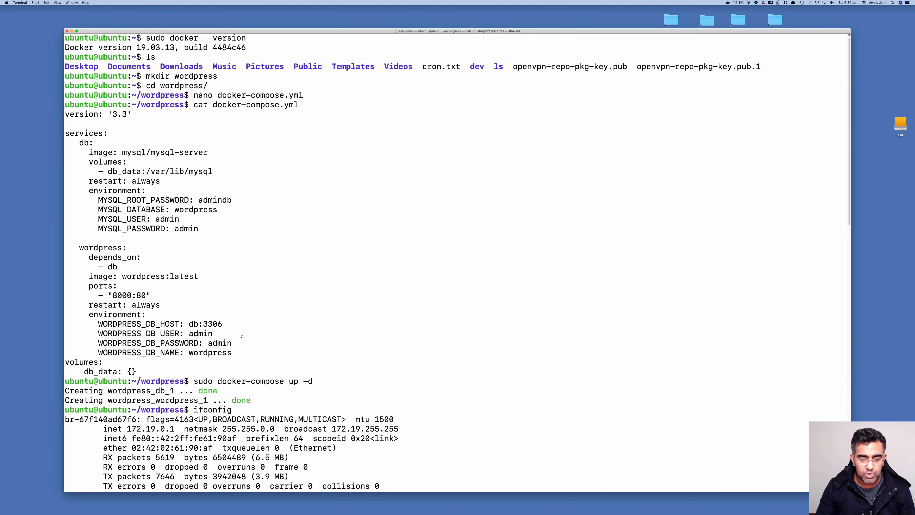
key("ctrl+Right")
Enter the admin username and password on the login page and log in
left_click(425, 184)
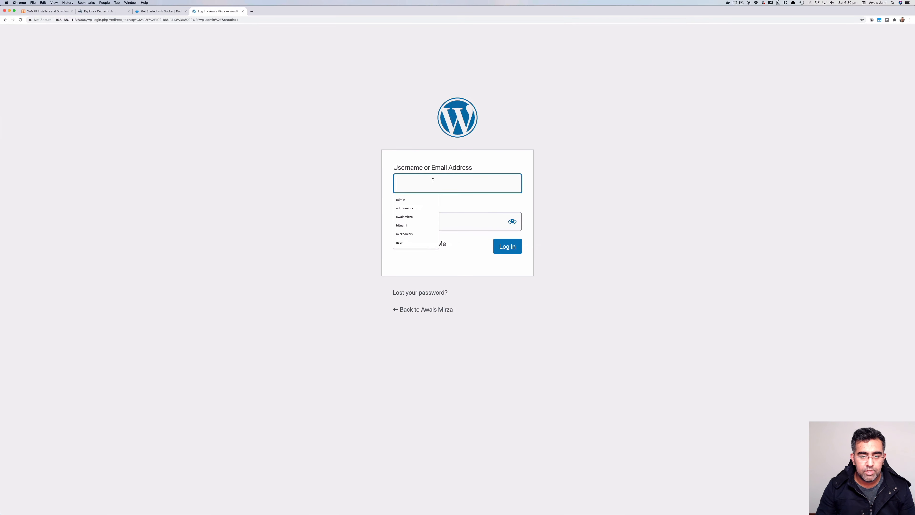
key("Tab")
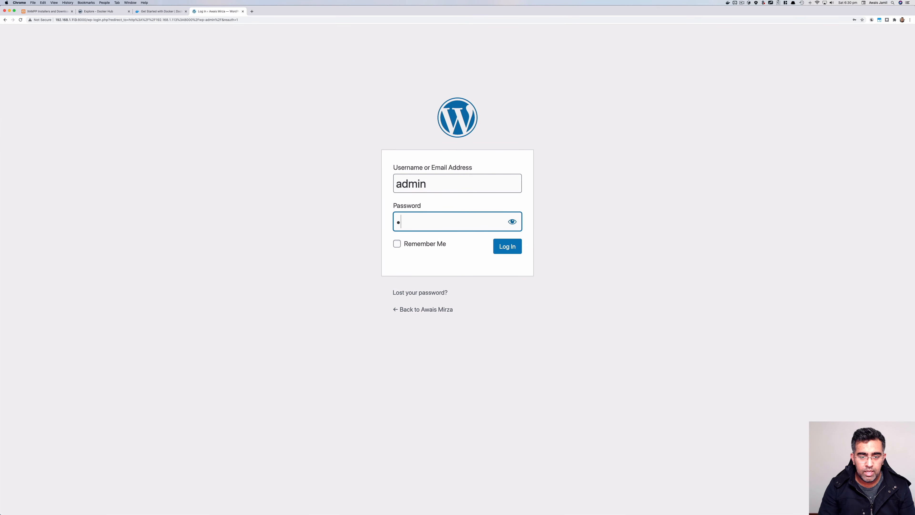
left_click(512, 221)
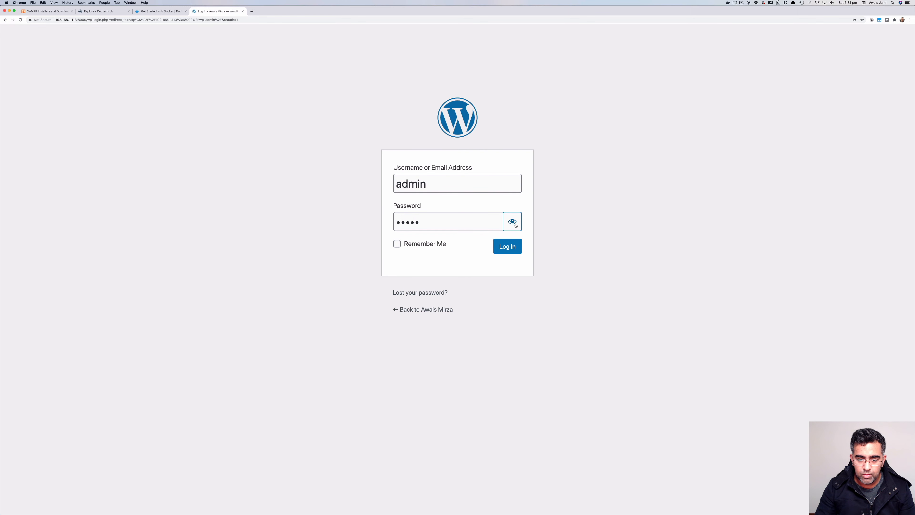
left_click(507, 246)
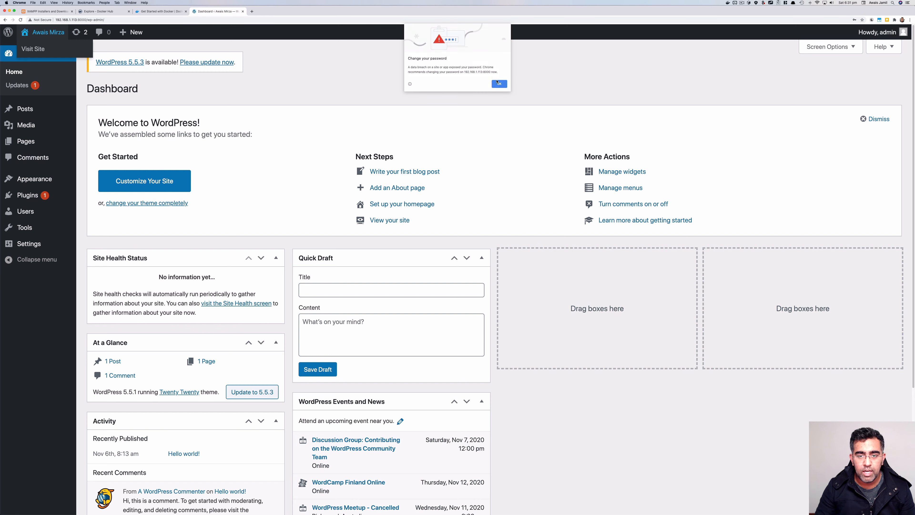
Dismiss the password warning and open Visit Site in a new tab
left_click(498, 86)
right_click(49, 35)
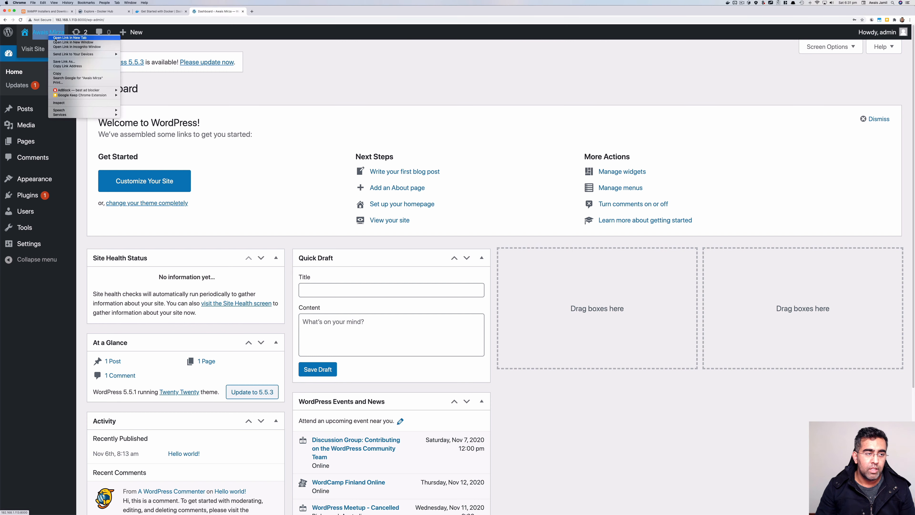
right_click(32, 52)
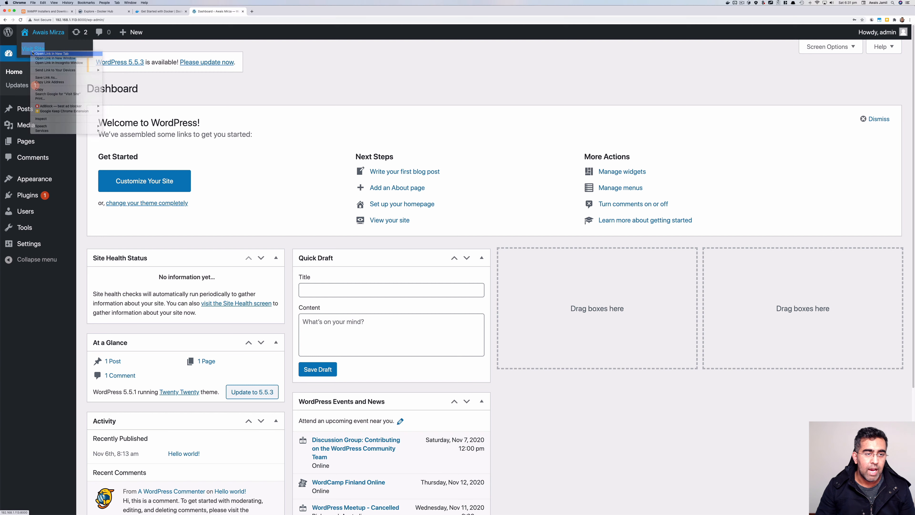
left_click(33, 54)
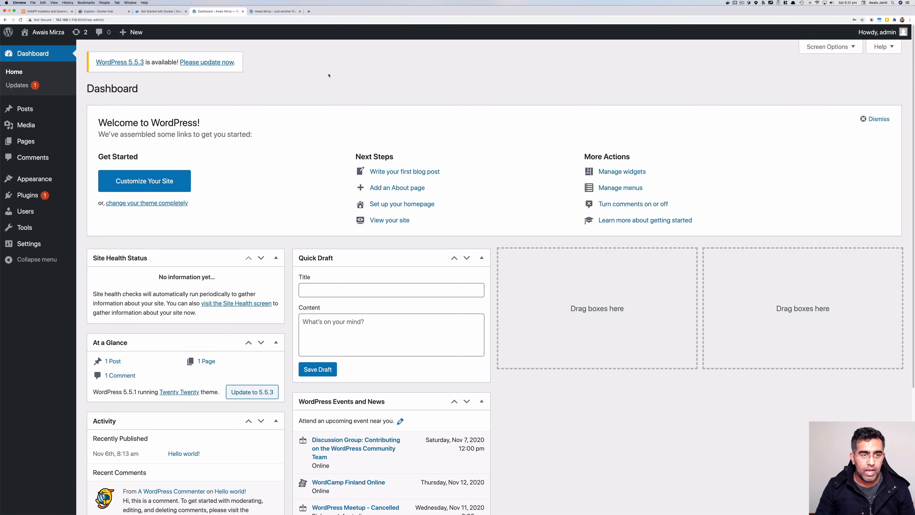
Put Chrome in full screen and flip between the front-end, Docker and Dashboard tabs
key("ctrl+super+f")
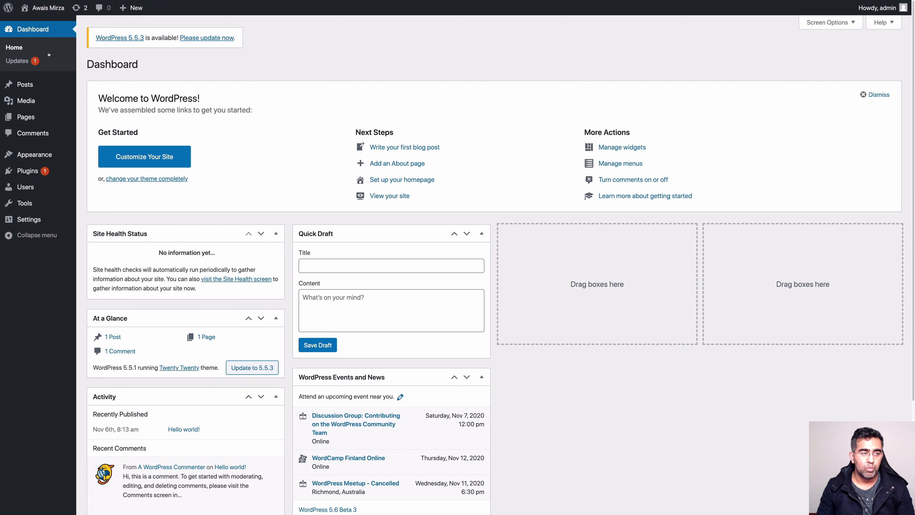
key("ctrl+Tab")
key("ctrl+shift+Tab")
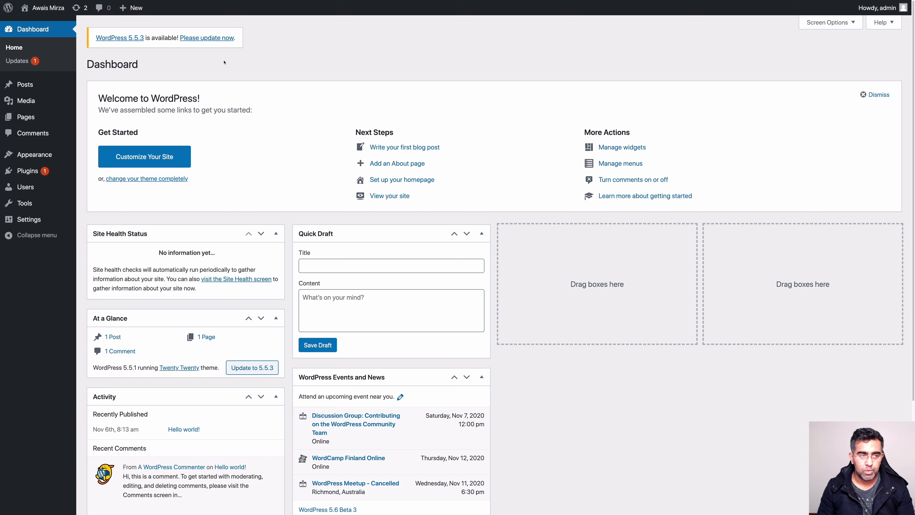
key("ctrl+shift+Tab")
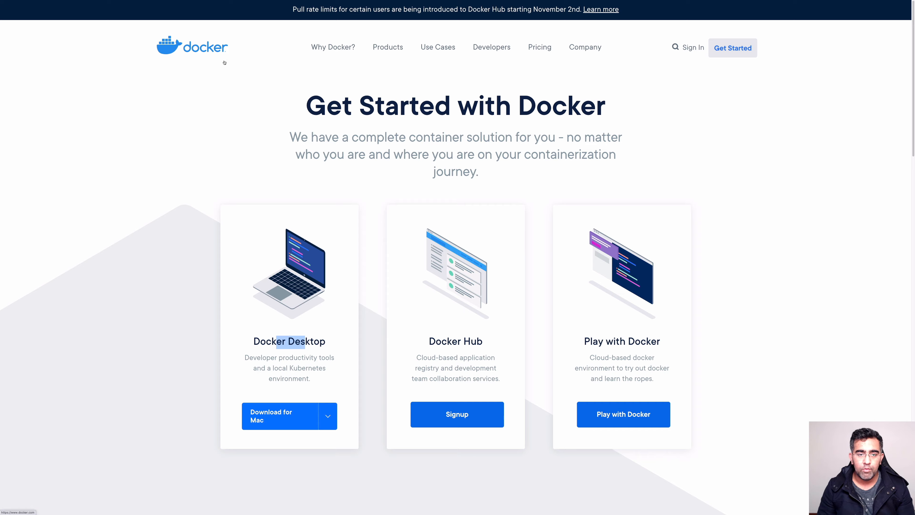
key("ctrl+Tab")
key("ctrl+Tab")
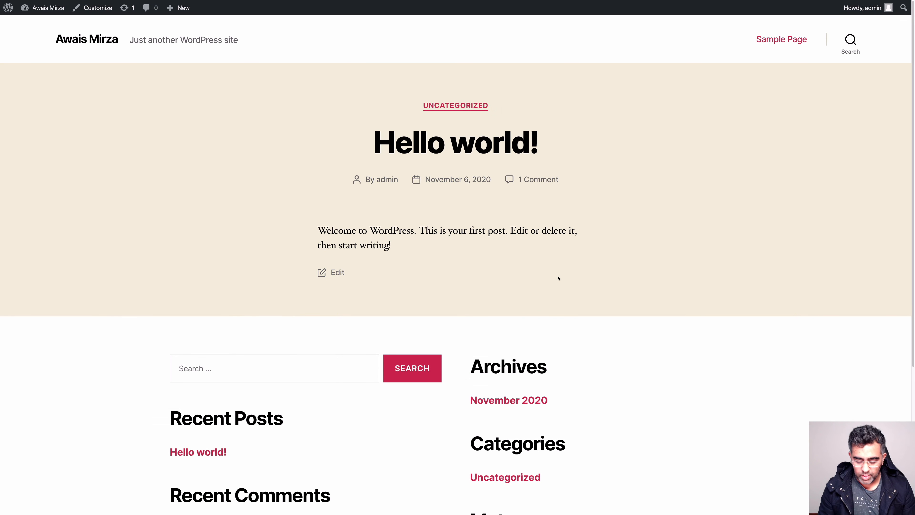
key("ctrl+shift+Tab")
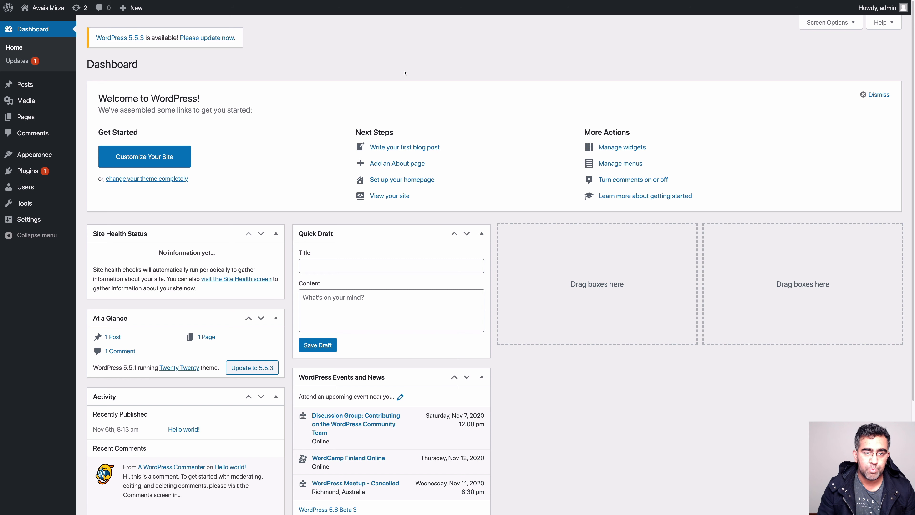
mouse_move(854, 3)
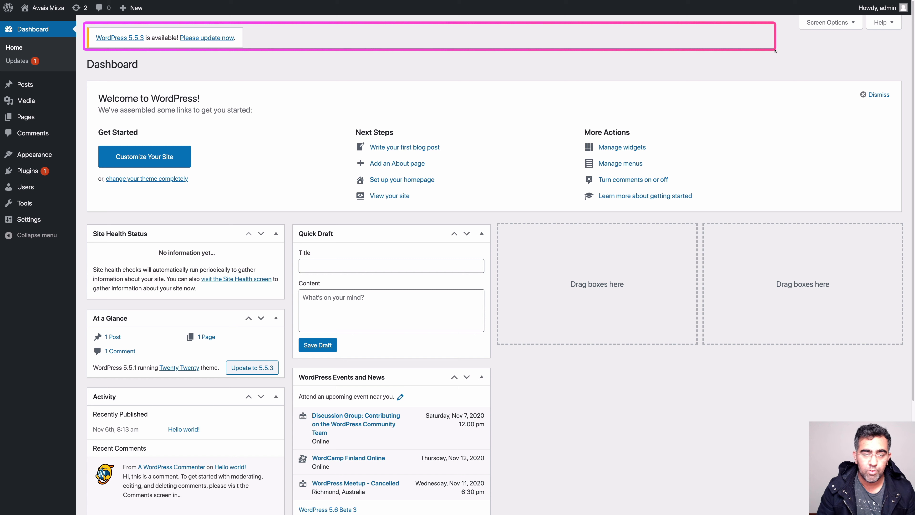
mouse_move(779, 51)
left_mouse_down()
mouse_move(156, 50)
mouse_move(823, 60)
mouse_move(223, 51)
mouse_move(245, 48)
left_mouse_up()
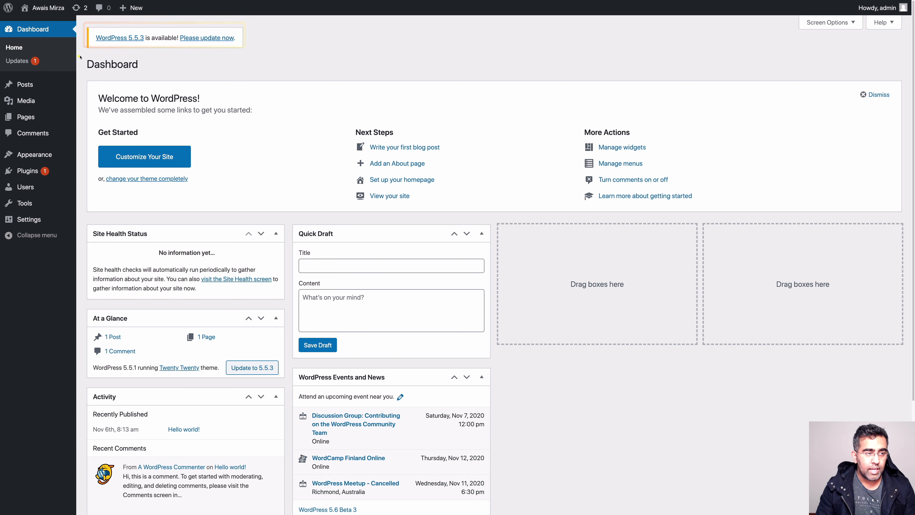
mouse_move(83, 55)
left_mouse_down()
mouse_move(217, 139)
mouse_move(510, 231)
mouse_move(752, 347)
mouse_move(881, 491)
mouse_move(886, 511)
mouse_move(907, 509)
left_mouse_up()
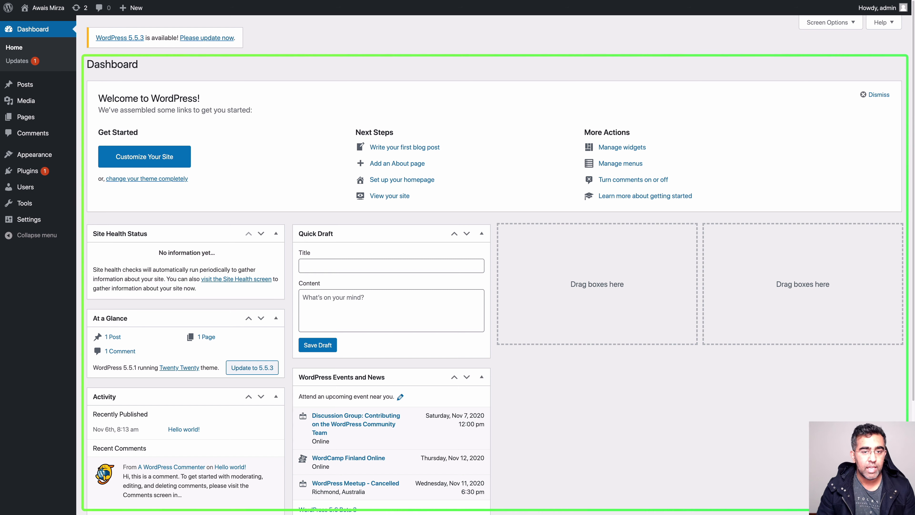
mouse_move(907, 509)
left_mouse_down()
mouse_move(861, 364)
mouse_move(863, 209)
mouse_move(891, 226)
mouse_move(904, 214)
left_mouse_up()
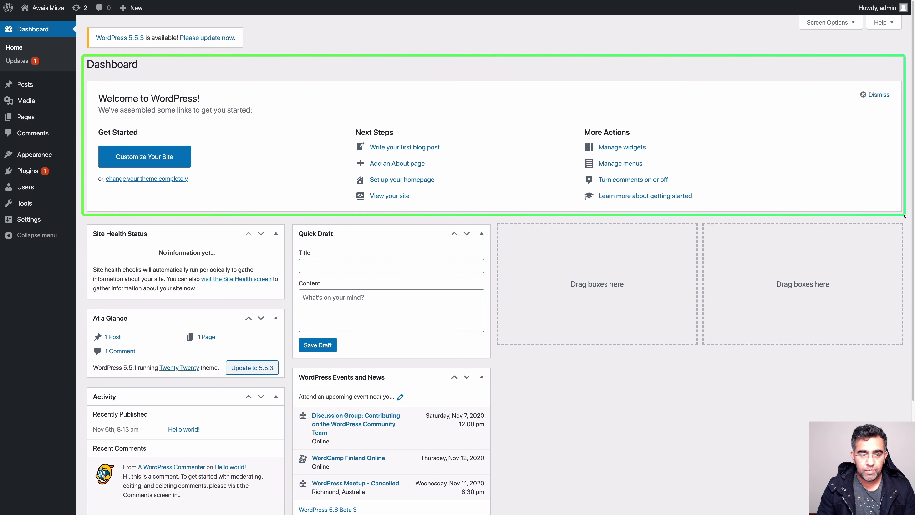
mouse_move(87, 219)
left_mouse_down()
mouse_move(262, 275)
mouse_move(290, 297)
left_mouse_up()
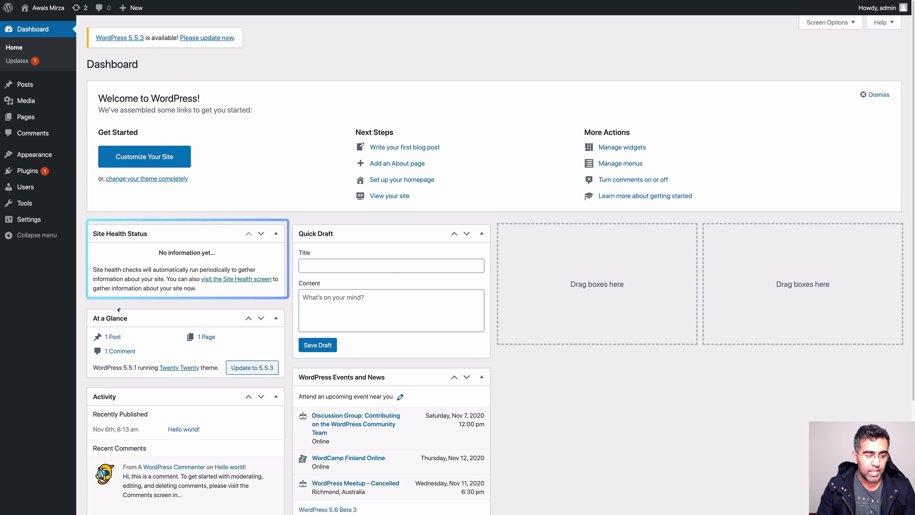
mouse_move(82, 307)
left_mouse_down()
mouse_move(152, 354)
mouse_move(285, 379)
left_mouse_up()
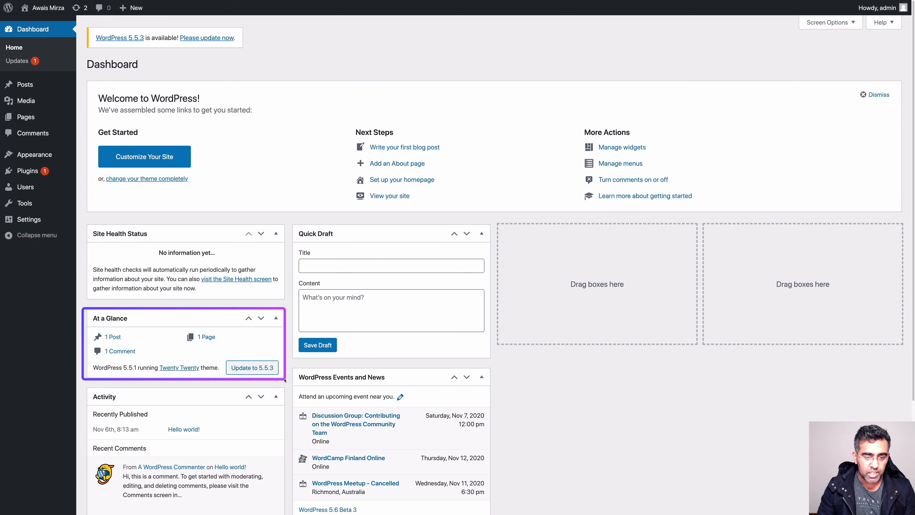
left_click_drag(290, 223, 495, 360)
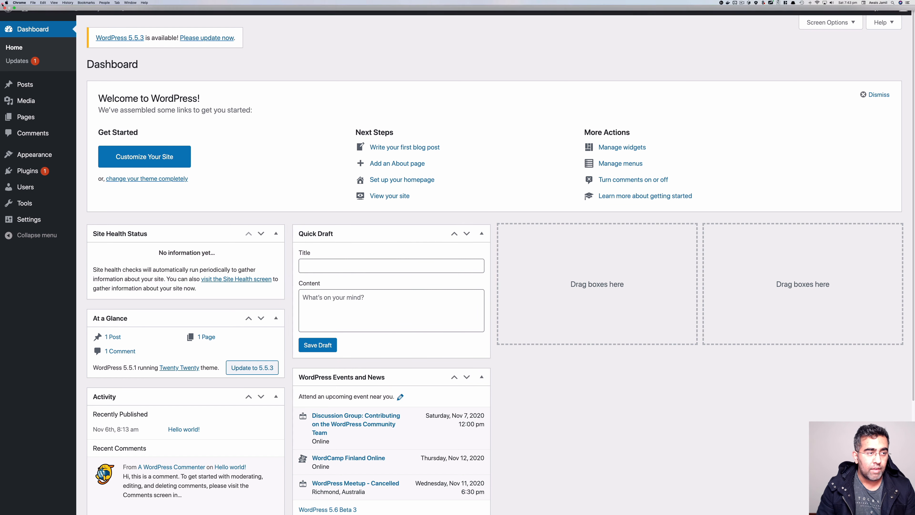
left_click_drag(20, 20, 65, 4)
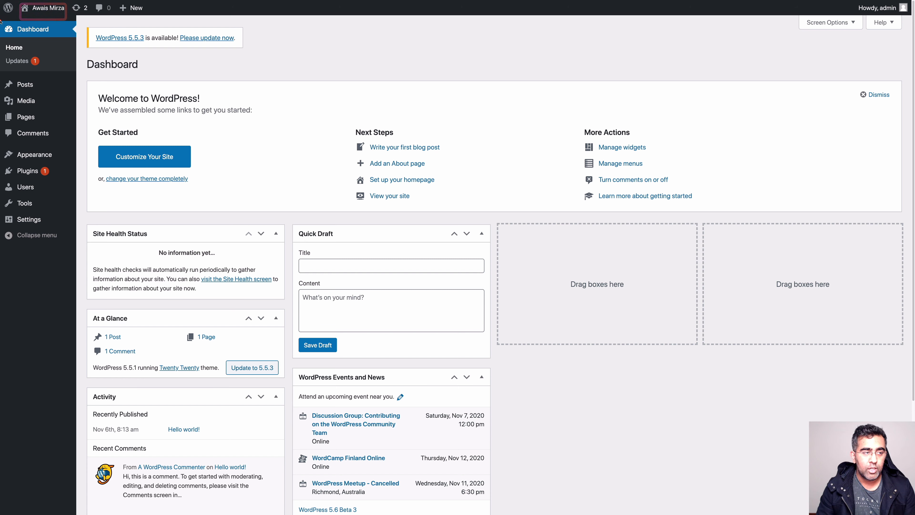
left_click_drag(1, 21, 17, 6)
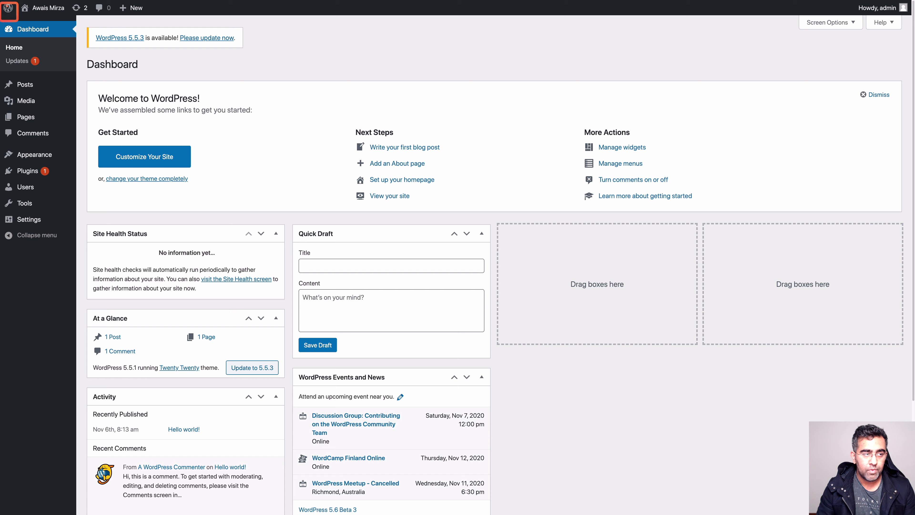
left_click_drag(96, 16, 153, 3)
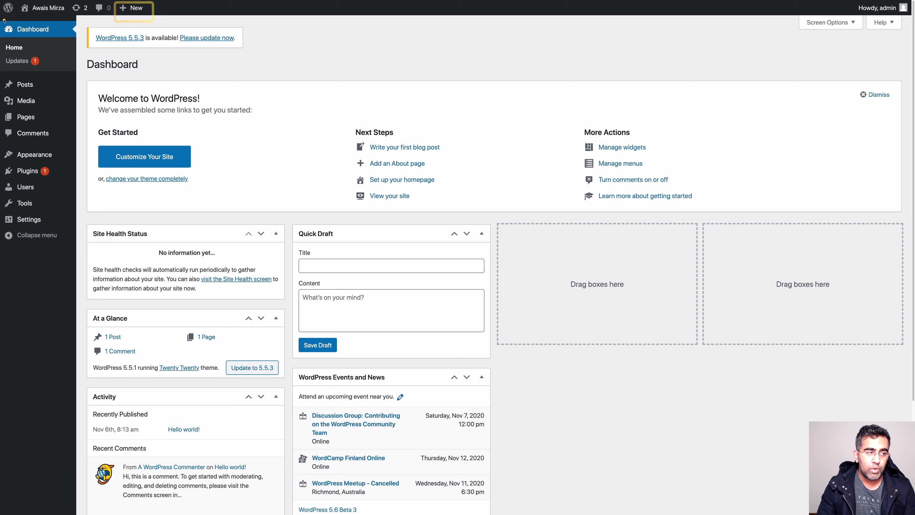
mouse_move(2, 18)
left_mouse_down()
mouse_move(38, 77)
mouse_move(83, 252)
mouse_move(75, 253)
left_mouse_up()
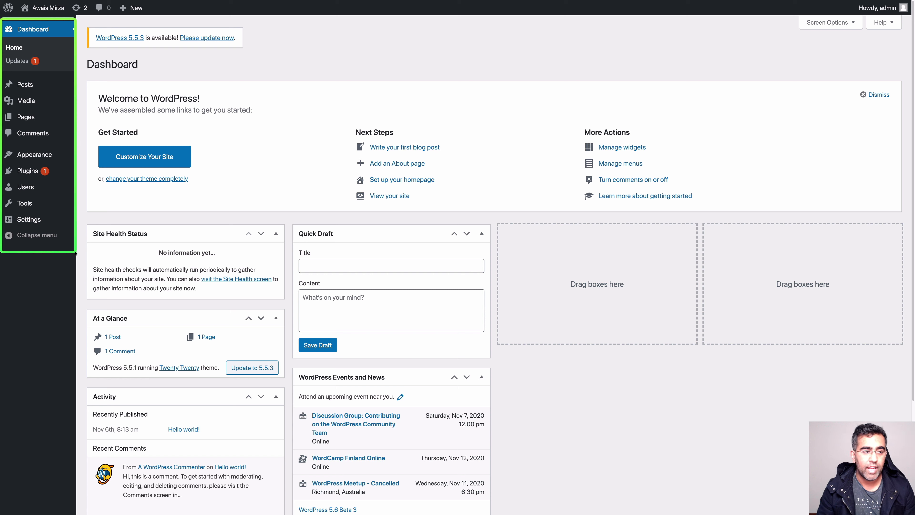
left_click_drag(74, 253, 73, 253)
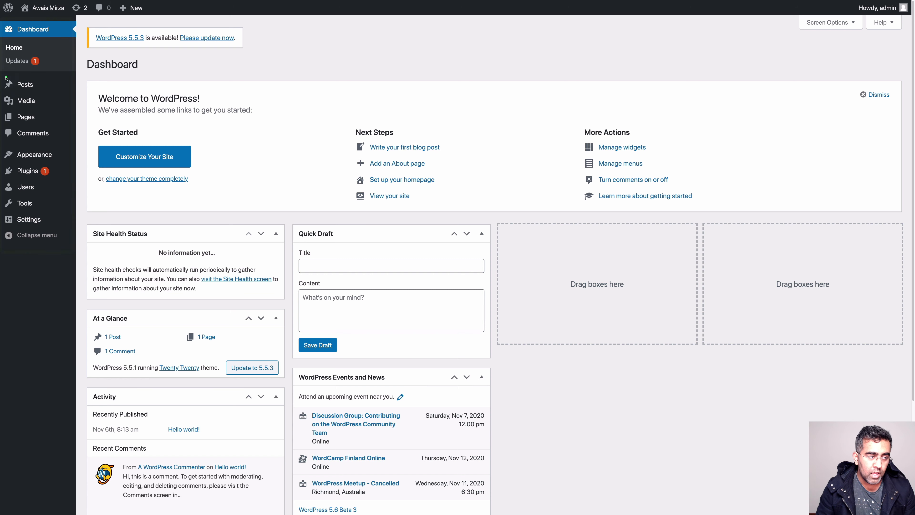
left_click_drag(5, 76, 42, 92)
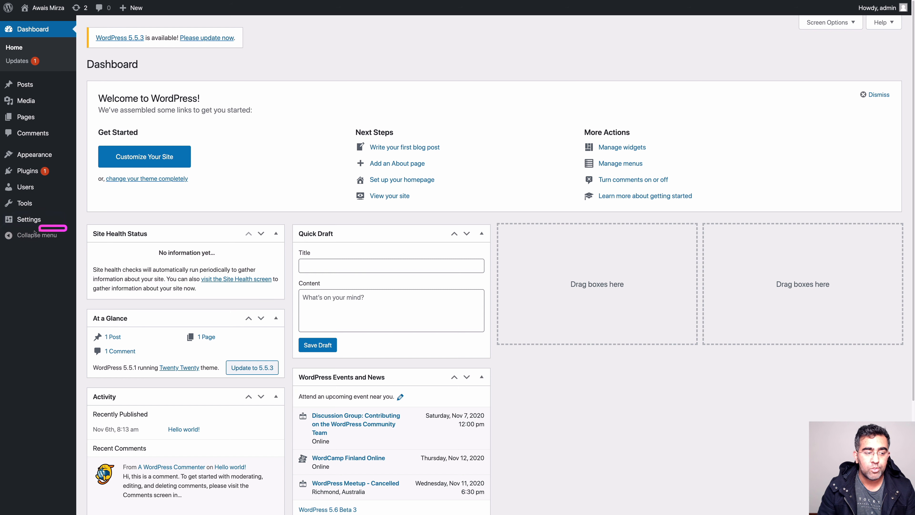
left_click(9, 237)
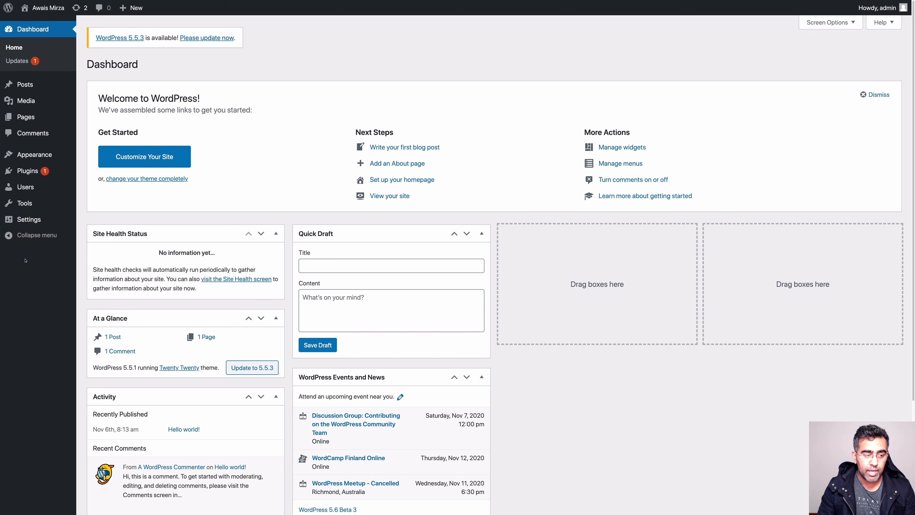
left_click(8, 236)
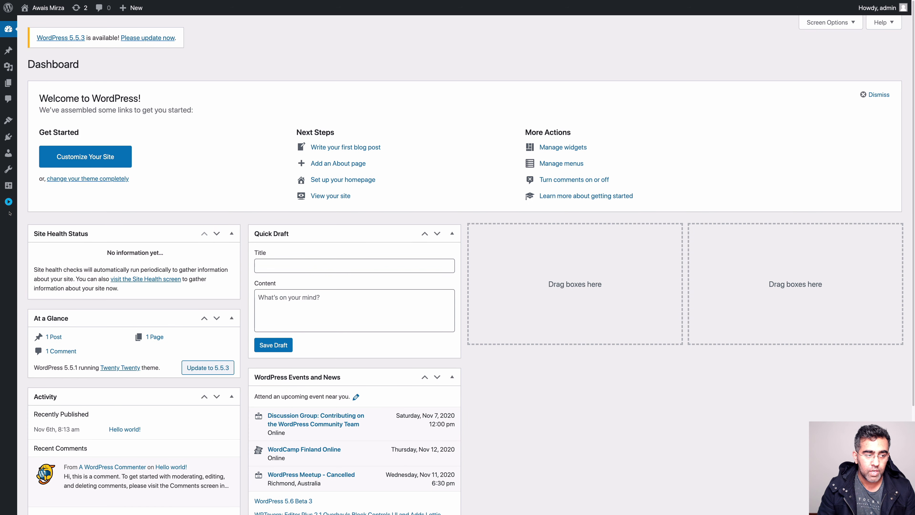
left_click(10, 203)
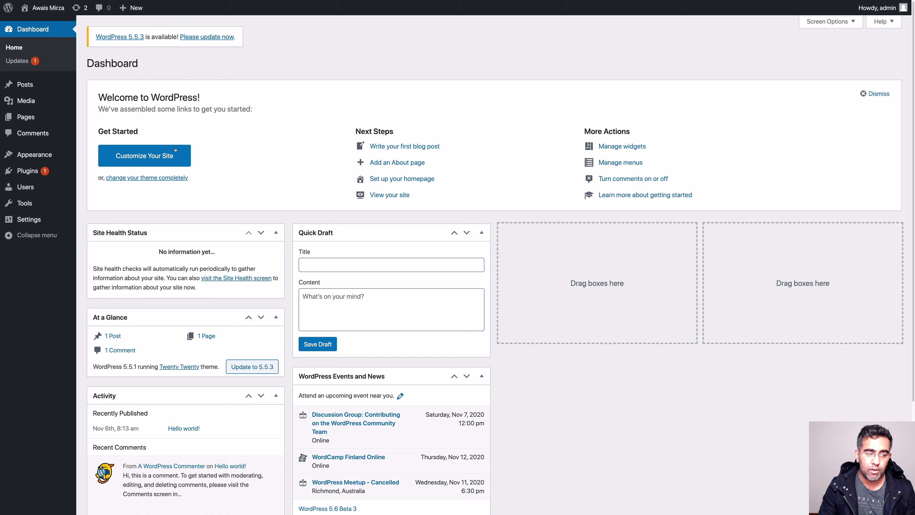
left_click(38, 220)
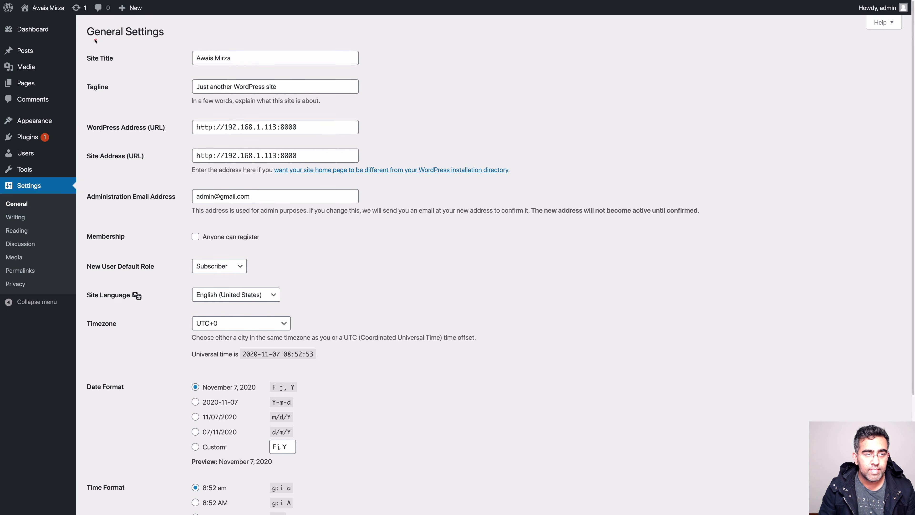
Highlight the site title, tagline, addresses and membership fields on General Settings
left_click_drag(80, 48, 375, 74)
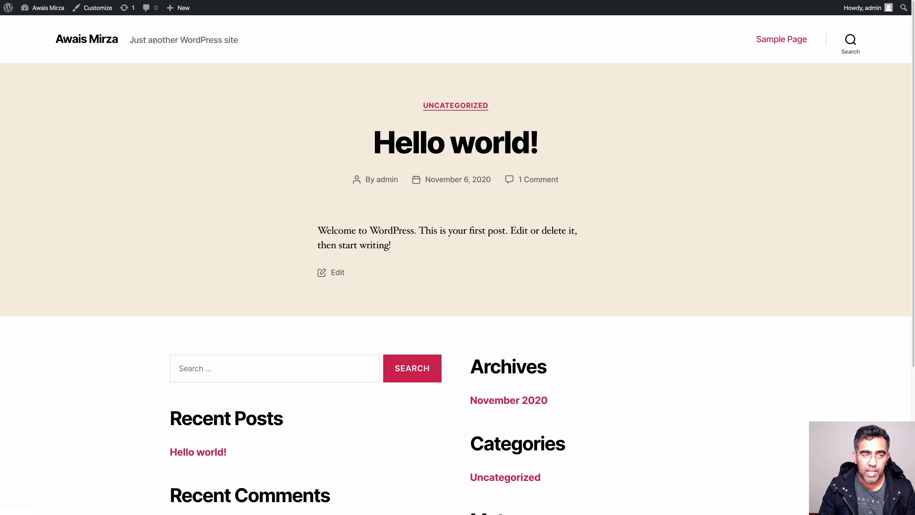
left_click_drag(147, 41, 207, 41)
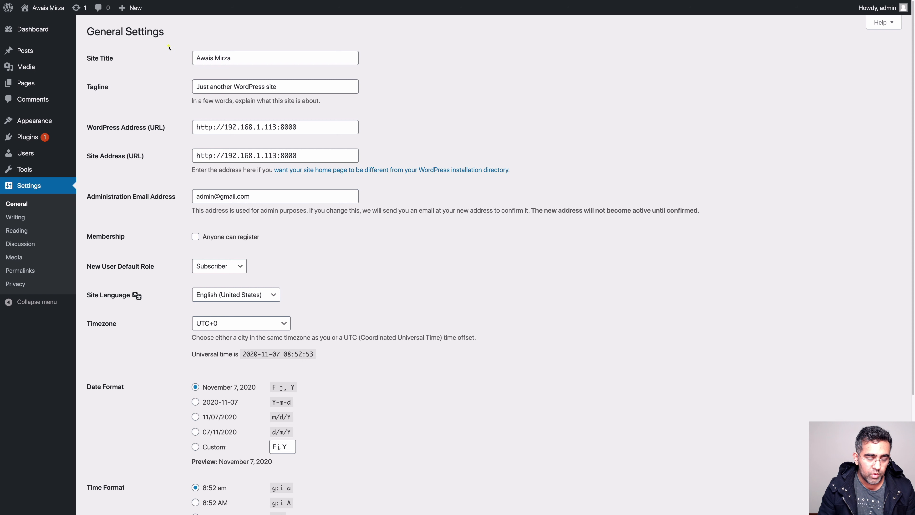
left_click_drag(204, 56, 375, 98)
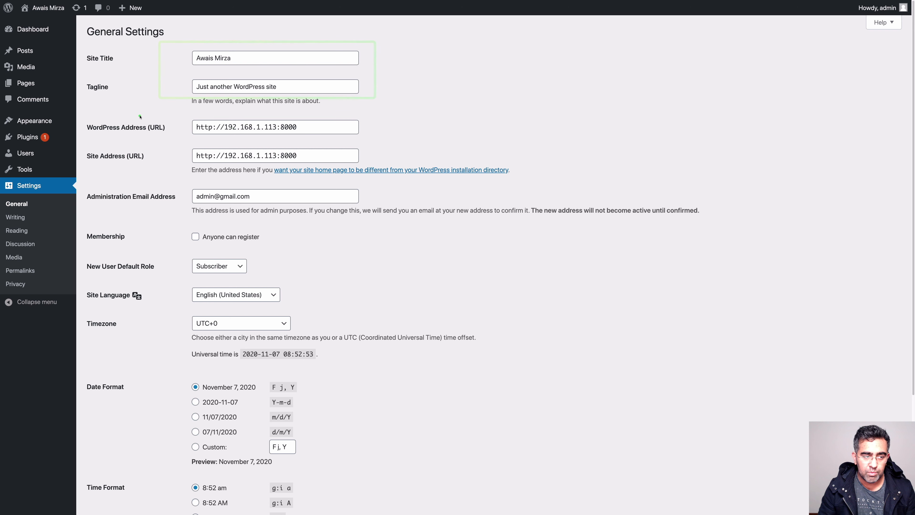
left_click_drag(139, 116, 391, 139)
left_click_drag(171, 142, 413, 174)
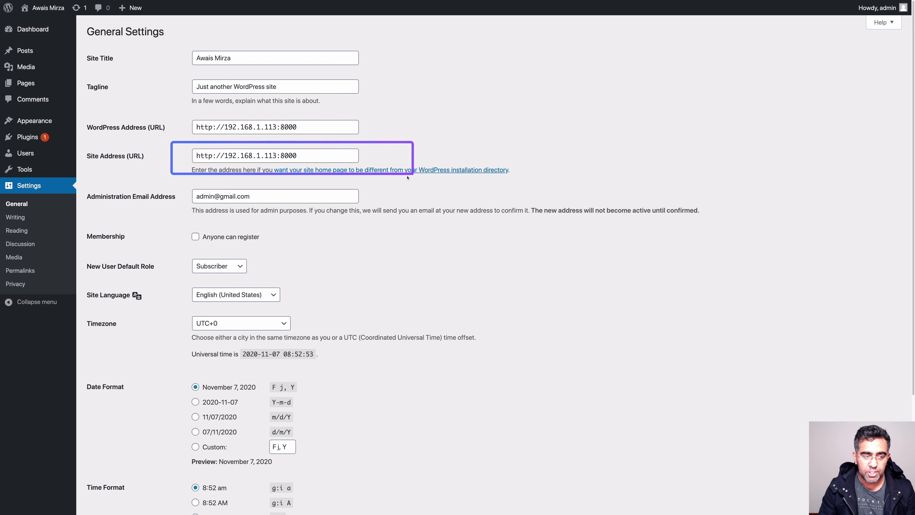
left_click_drag(182, 183, 368, 208)
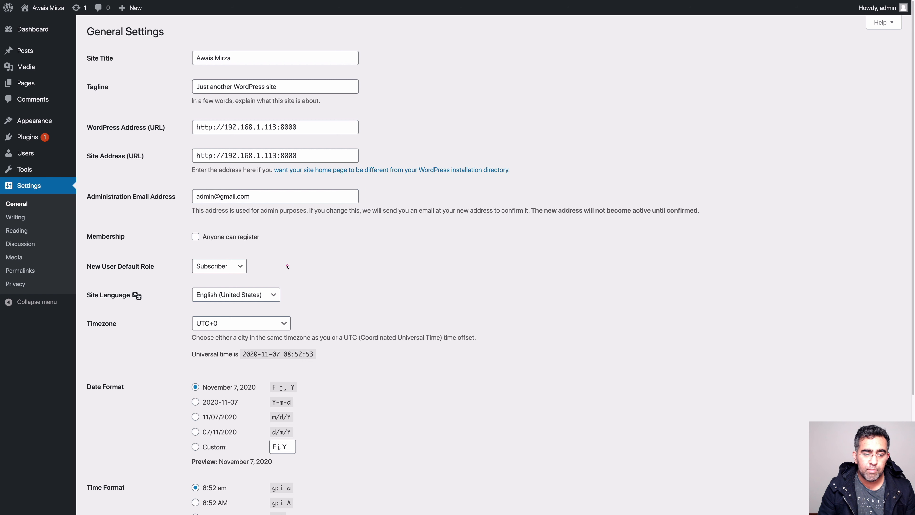
Review language, timezone, date format F j, Y, time format g:i a and Monday week start
left_click_drag(170, 222, 271, 248)
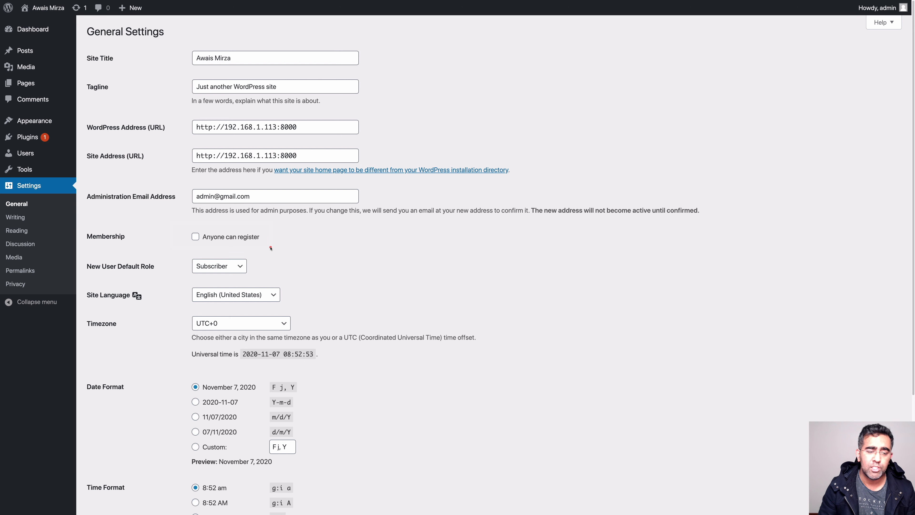
mouse_move(83, 228)
left_mouse_down()
mouse_move(210, 249)
mouse_move(265, 246)
left_mouse_up()
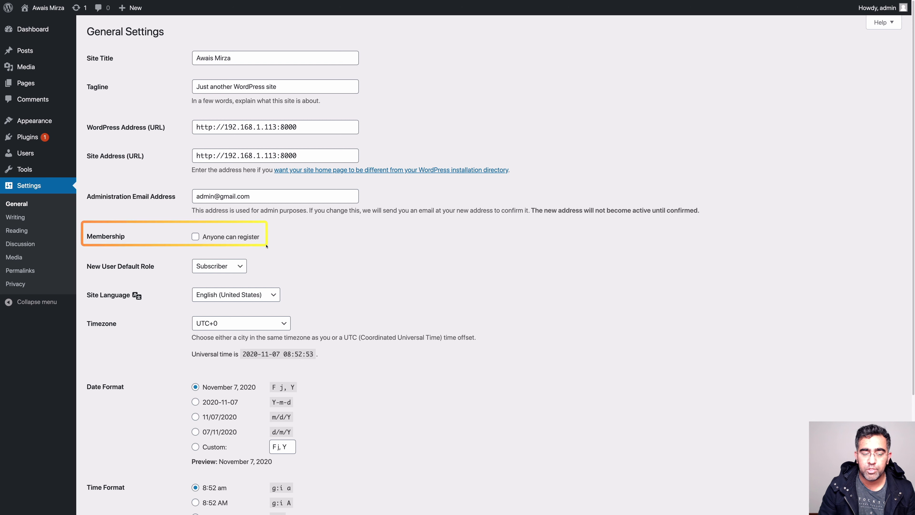
left_click_drag(266, 246, 267, 247)
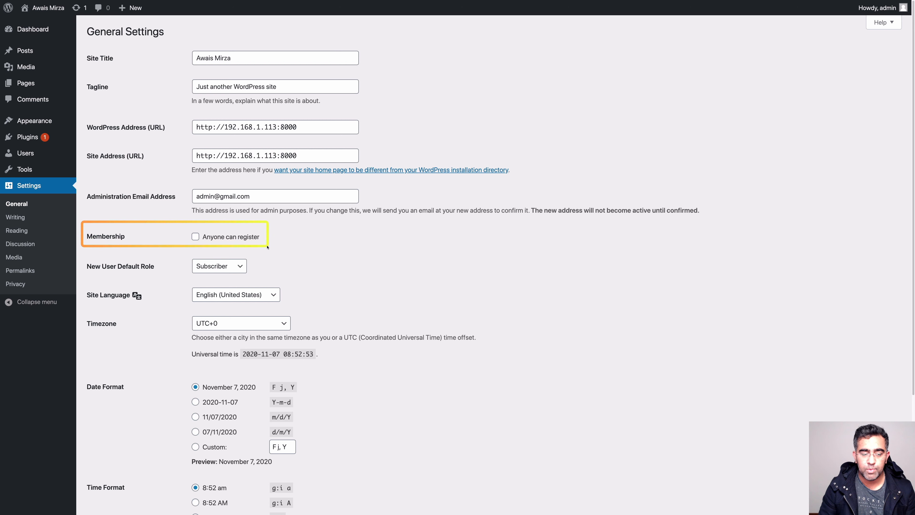
left_click_drag(169, 255, 278, 276)
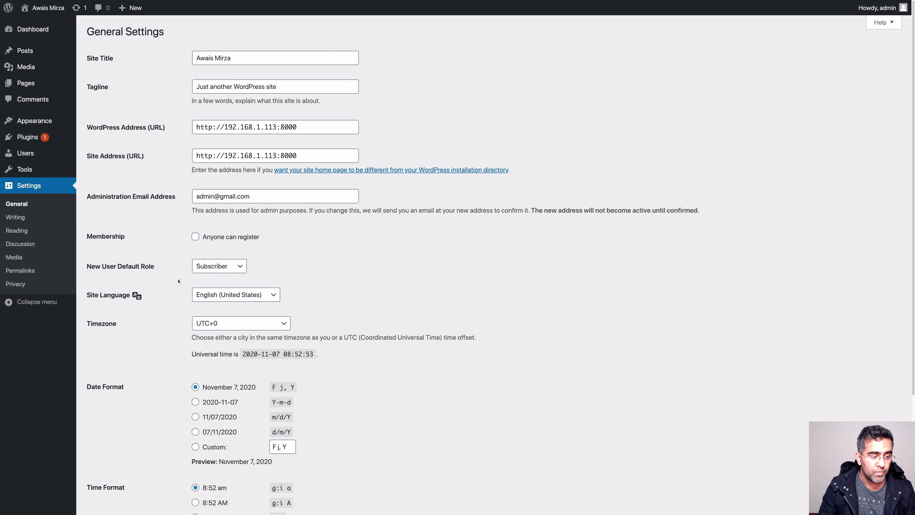
left_click_drag(176, 278, 293, 307)
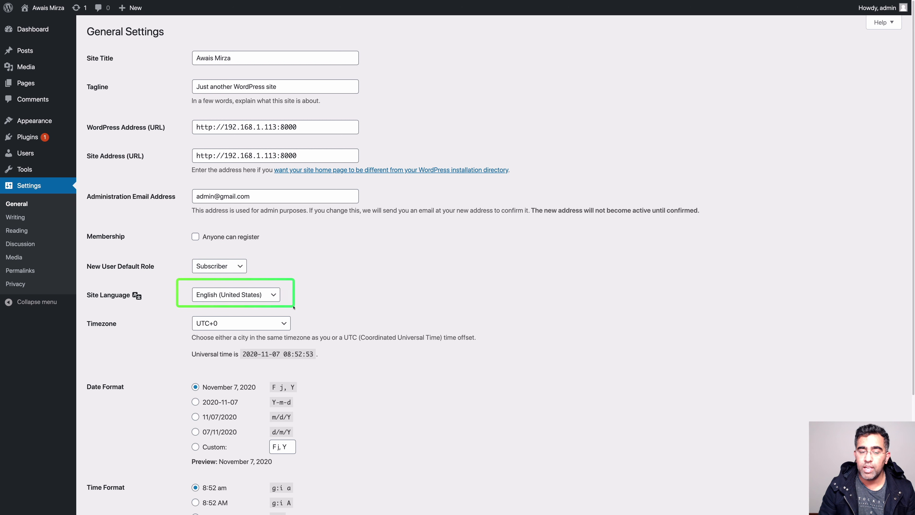
left_click_drag(175, 308, 388, 357)
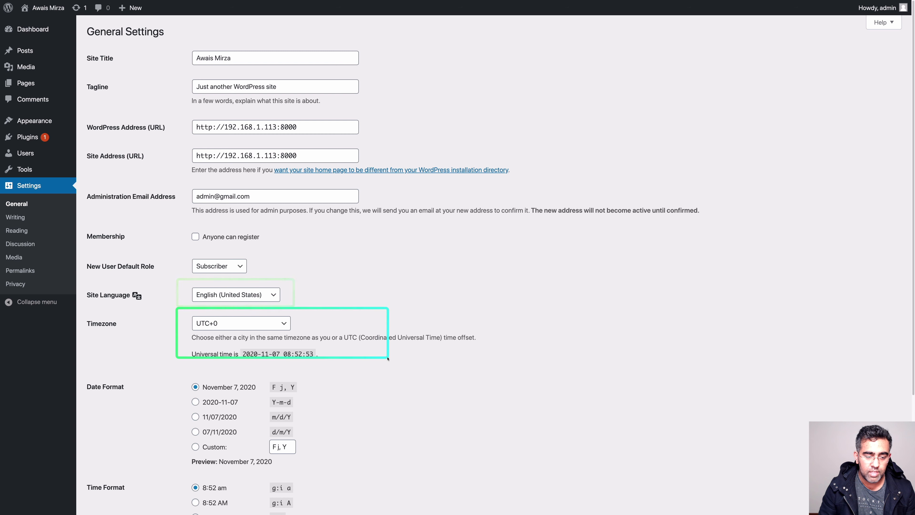
mouse_move(185, 369)
left_mouse_down()
mouse_move(227, 418)
mouse_move(355, 481)
left_mouse_up()
scroll(339, 425, "down", 5)
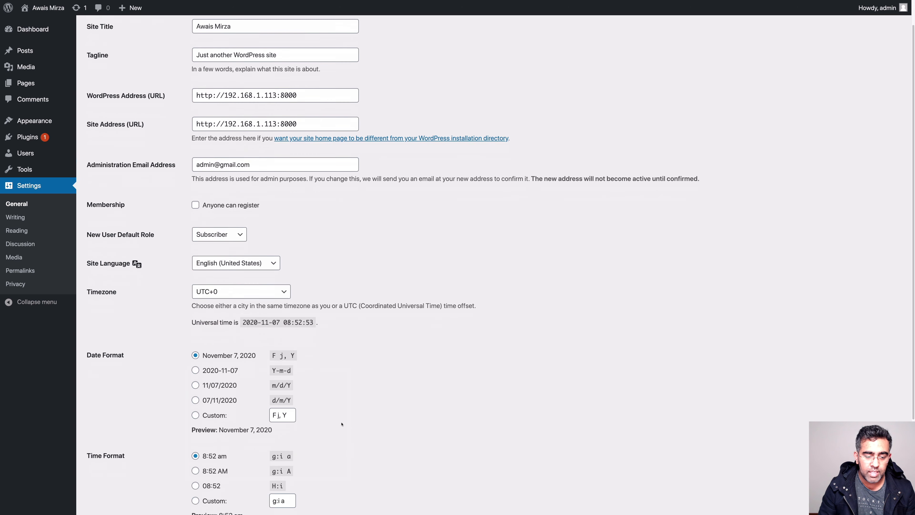
scroll(341, 420, "down", 1)
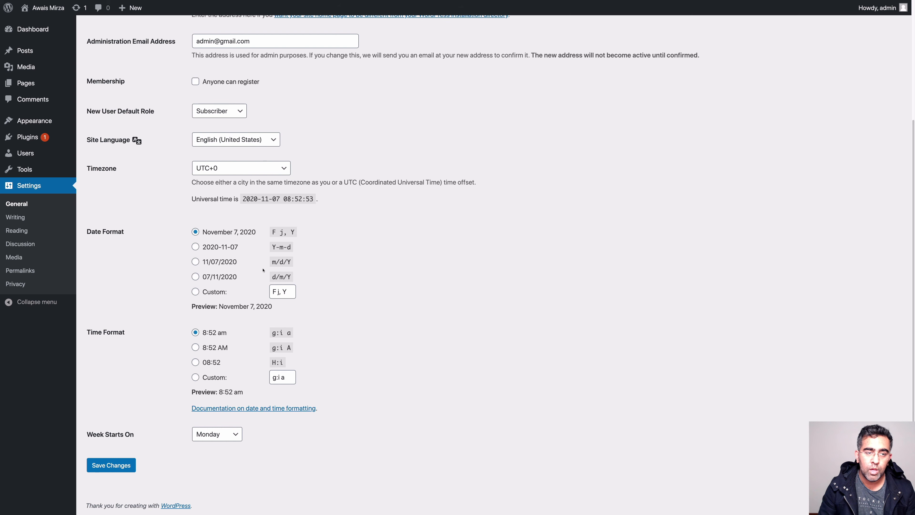
Click through the Writing, Reading, Discussion, Permalink, Media and Privacy settings pages
left_click(23, 218)
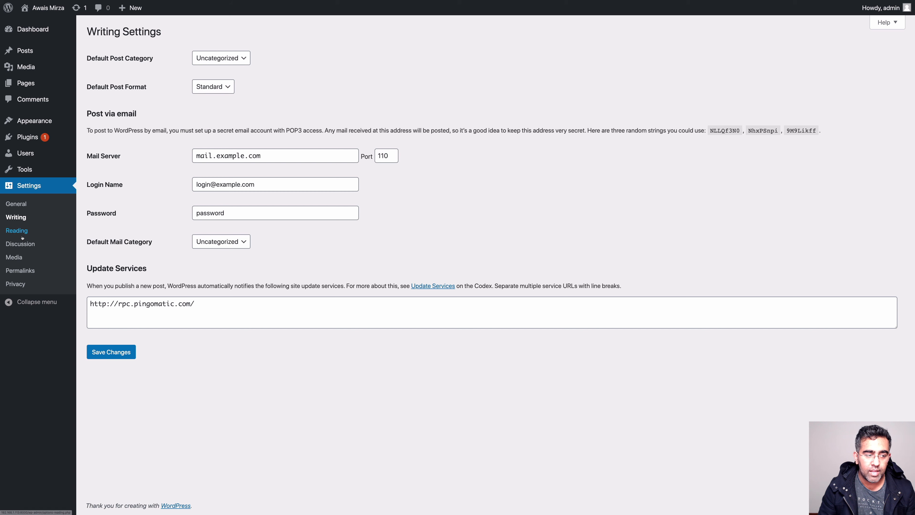
left_click(22, 235)
left_click(25, 244)
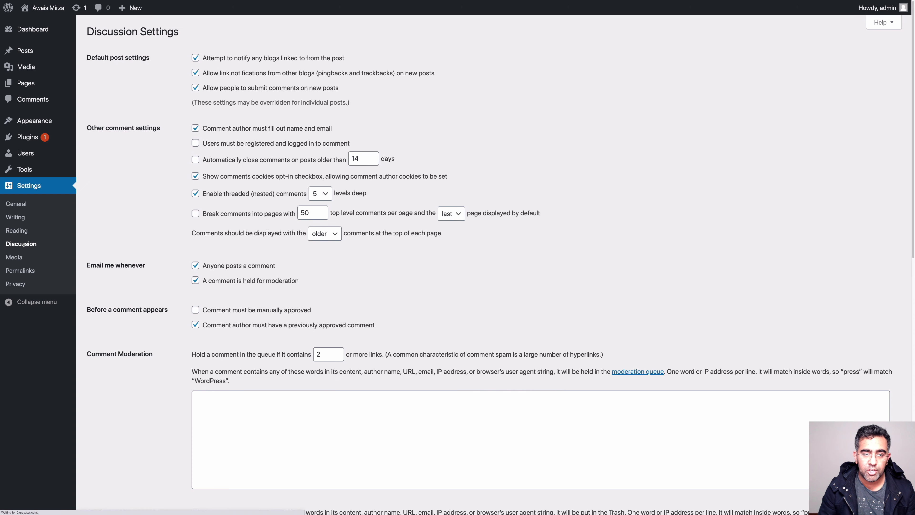
left_click(24, 271)
left_click(14, 257)
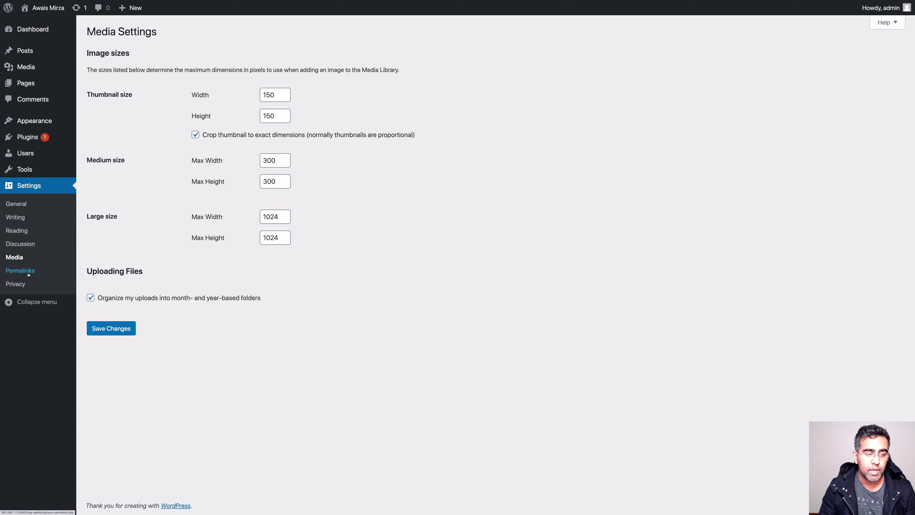
left_click(29, 272)
left_click(16, 284)
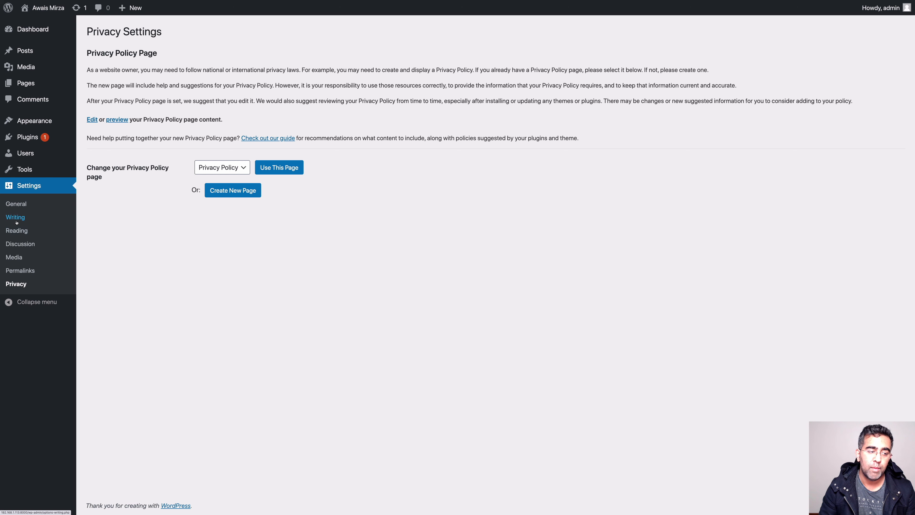
Revisit Media's Thumbnail size, then check Writing's Default Post Format, leaving it Standard
left_click(16, 259)
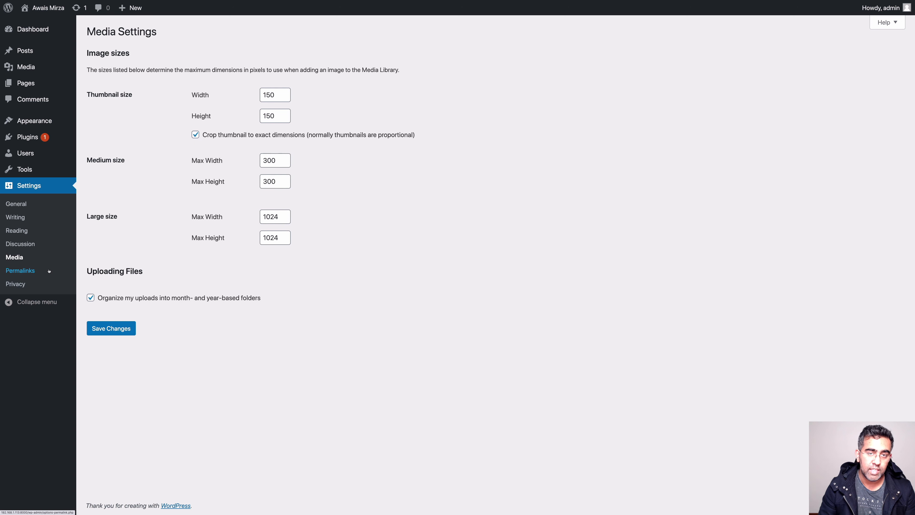
left_click_drag(92, 91, 136, 95)
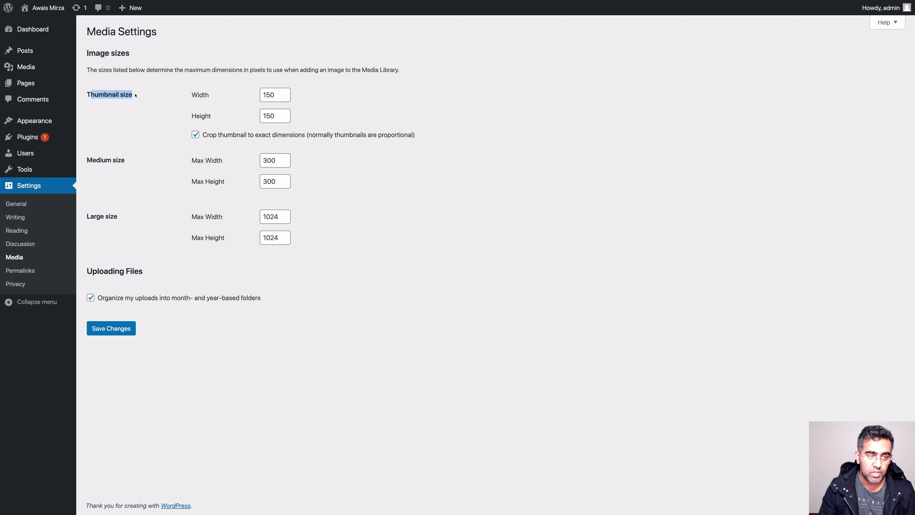
right_click(136, 95)
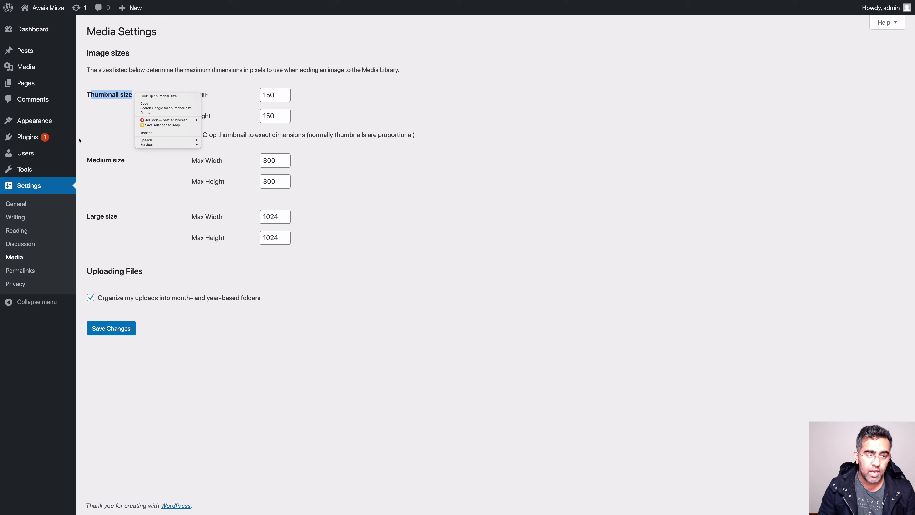
left_click(33, 223)
left_click(16, 217)
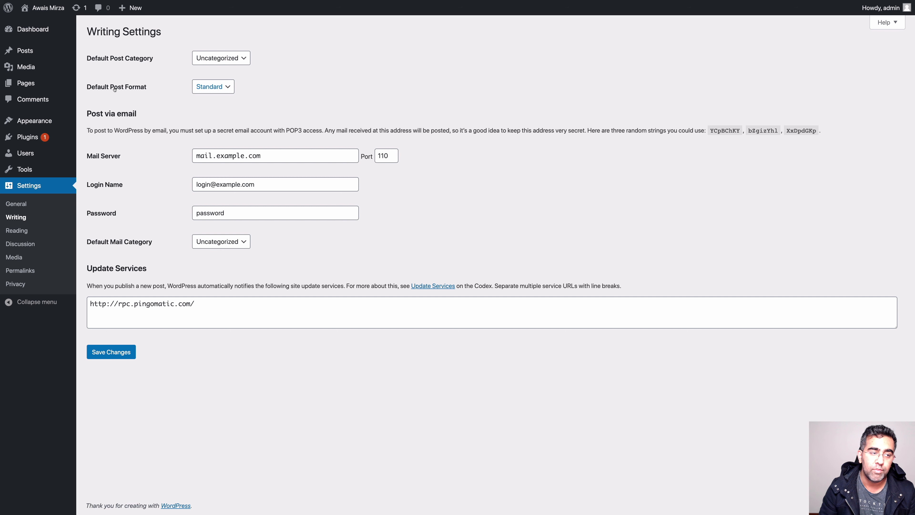
left_click(225, 91)
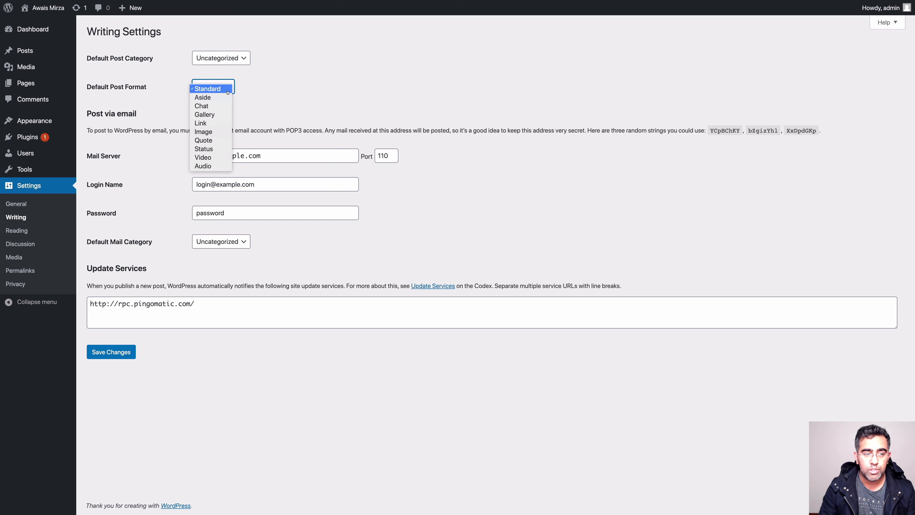
left_click(275, 130)
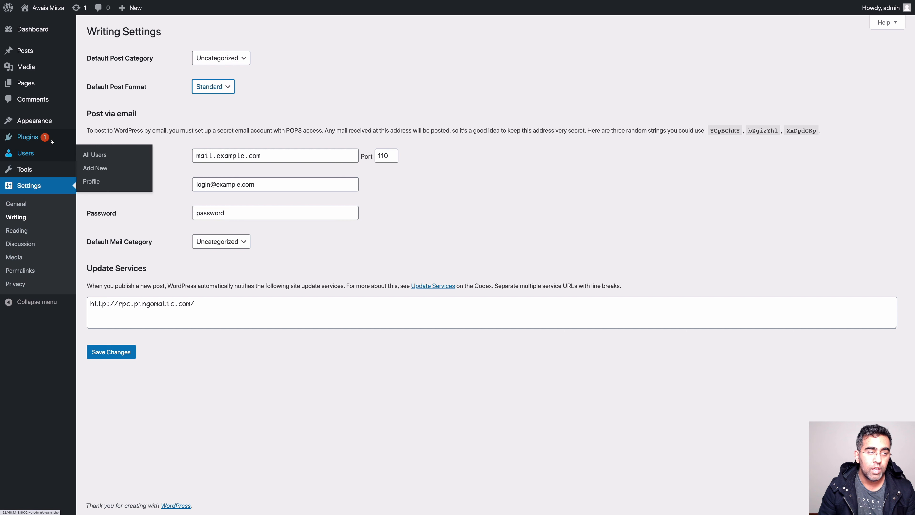
Go from General settings to Appearance, listing Twenty Twenty, Twenty Nineteen and Twenty Seventeen
left_click(28, 185)
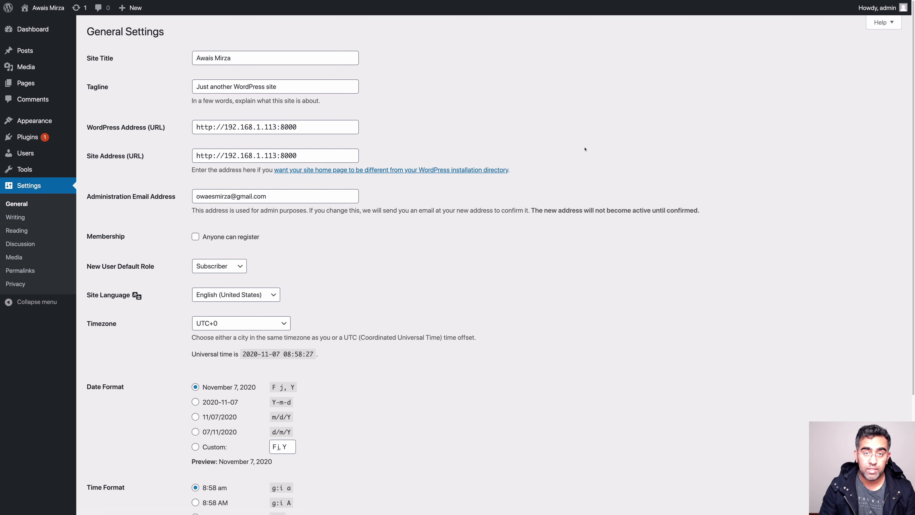
mouse_move(23, 121)
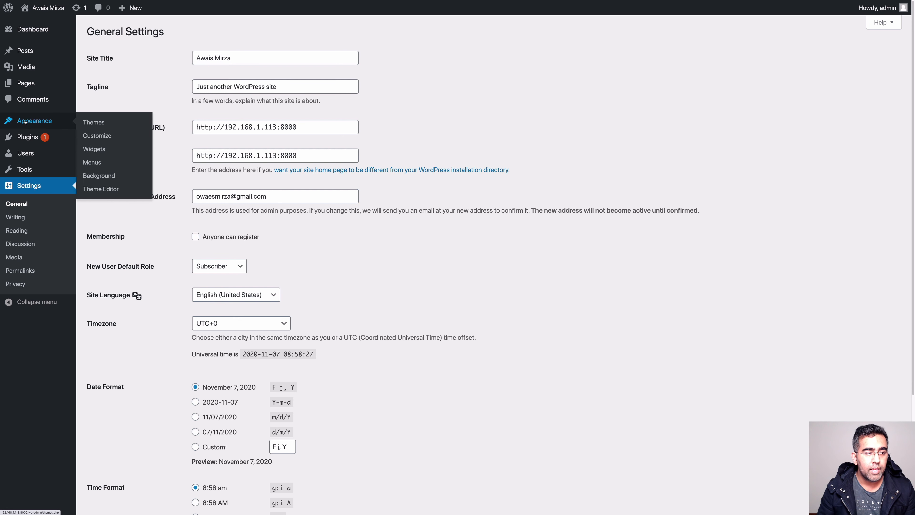
left_click(25, 121)
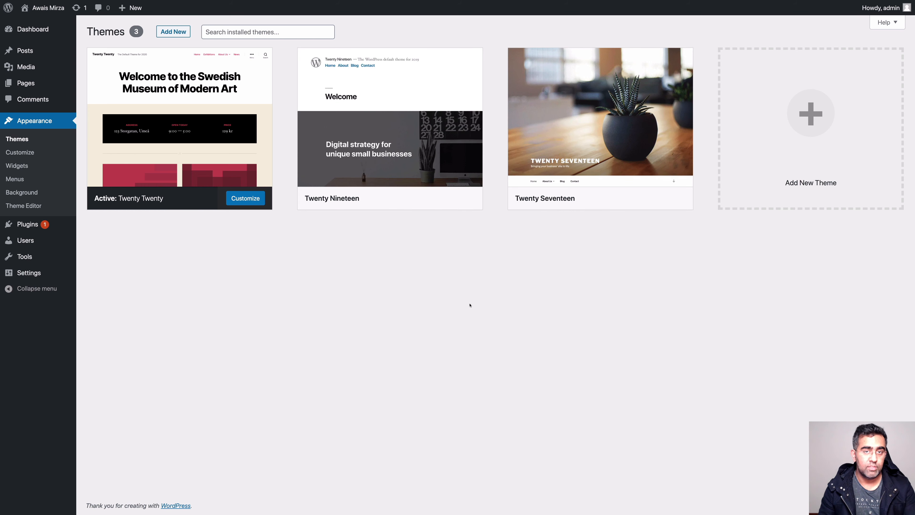
mouse_move(130, 198)
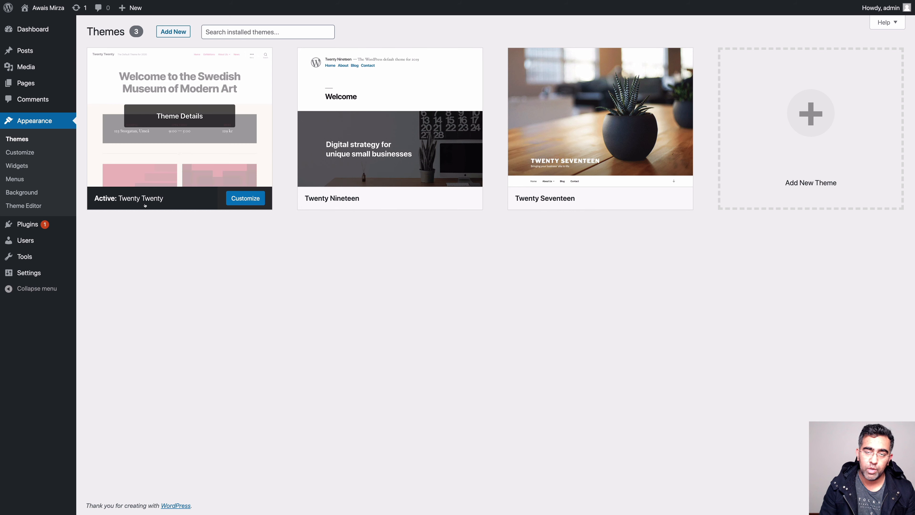
mouse_move(543, 199)
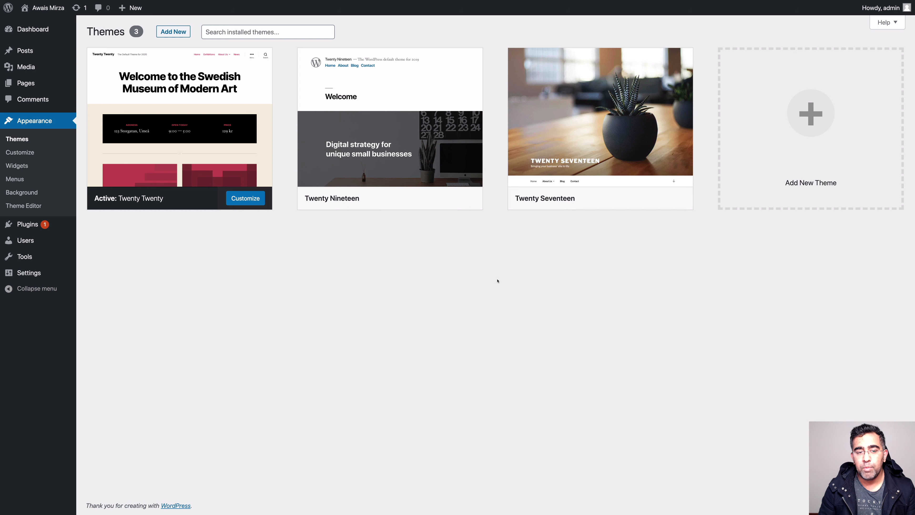
mouse_move(128, 109)
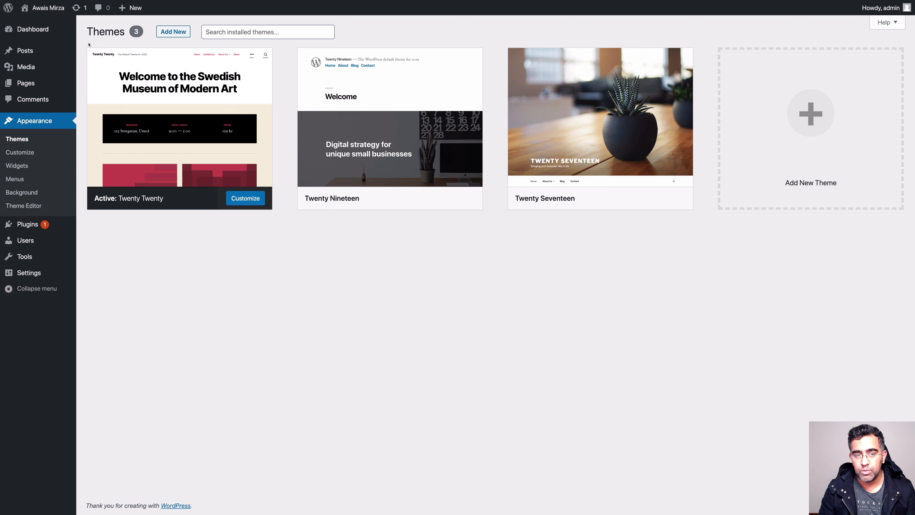
mouse_move(120, 82)
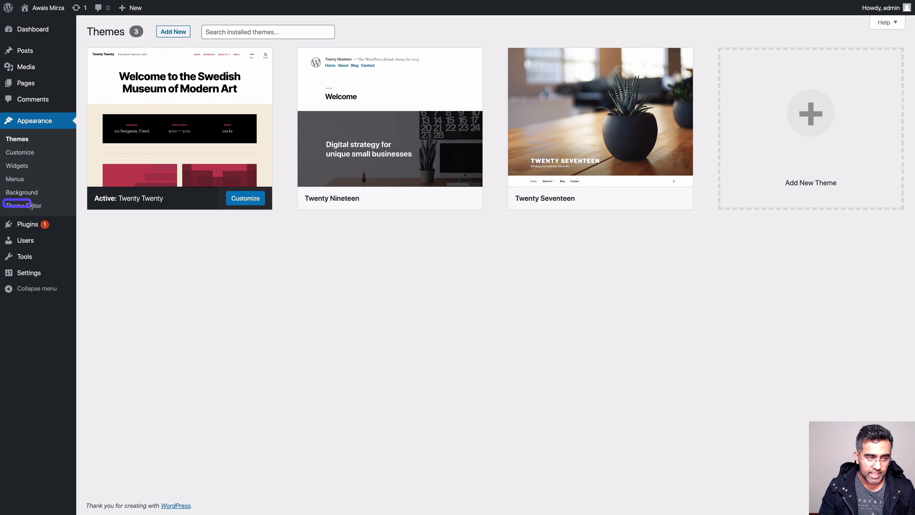
left_click(23, 205)
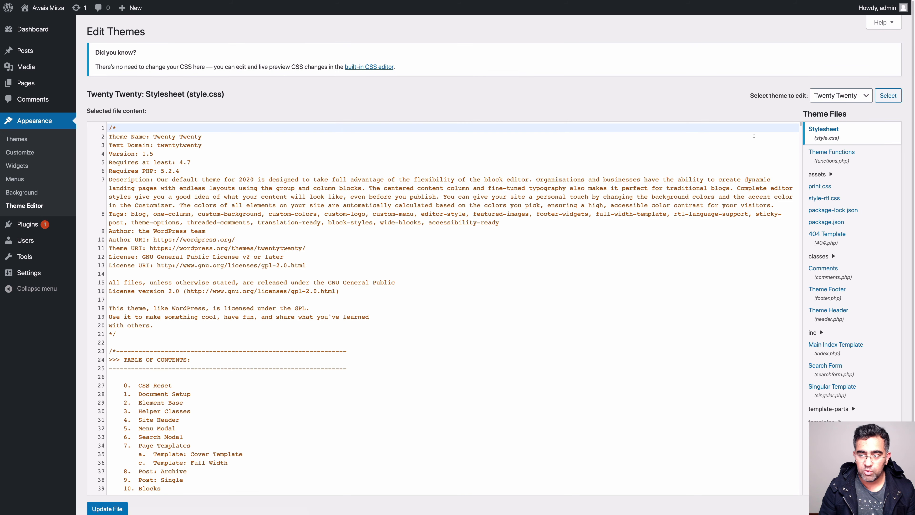
scroll(300, 161, "down", 3)
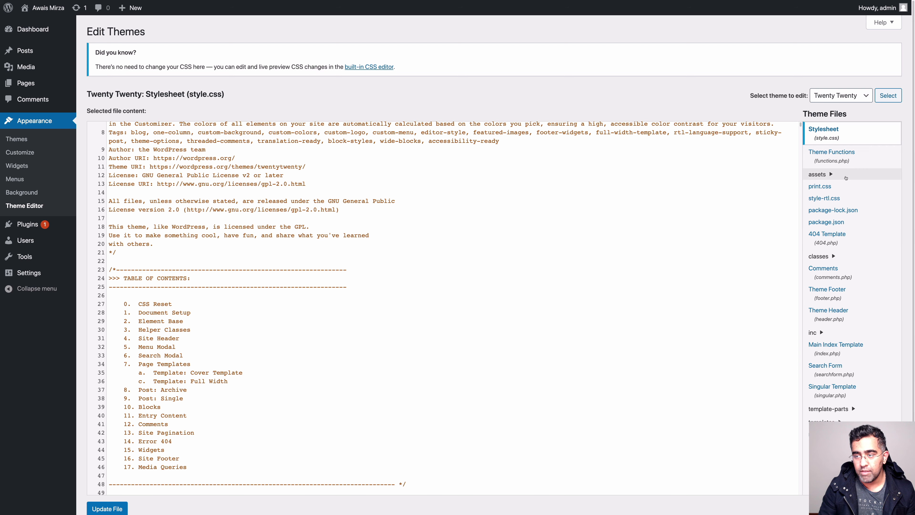
left_click(830, 313)
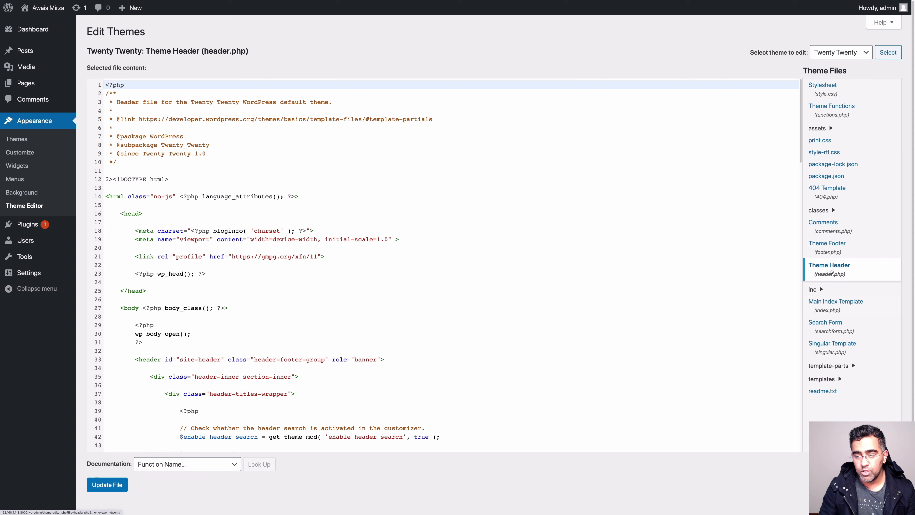
scroll(404, 187, "down", 3)
left_click(381, 190)
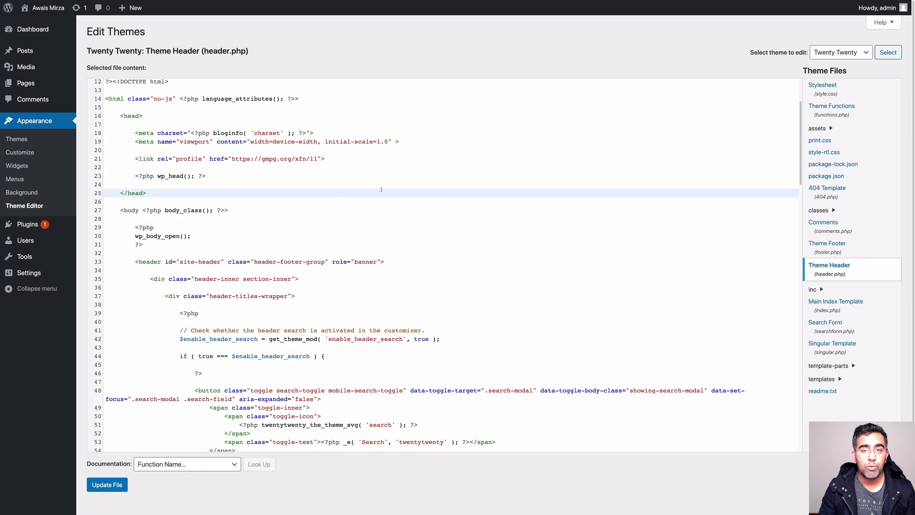
scroll(381, 189, "down", 4)
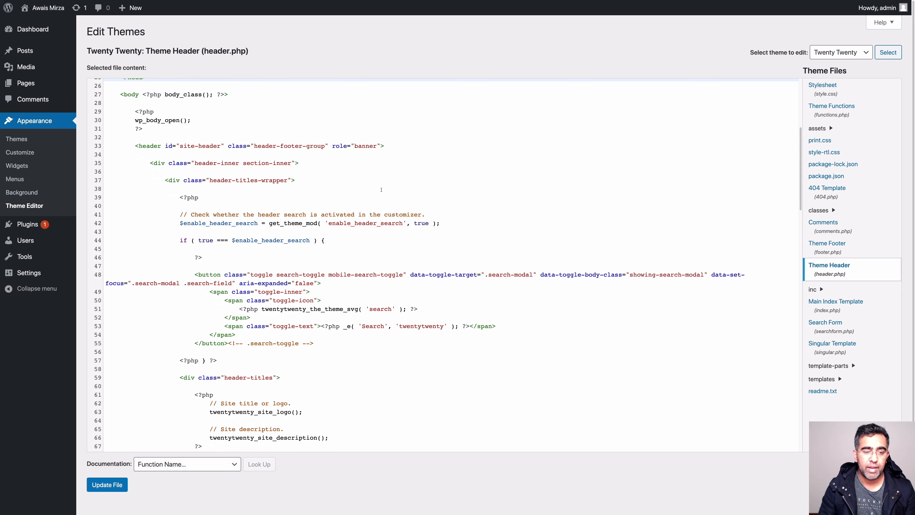
scroll(527, 240, "down", 6)
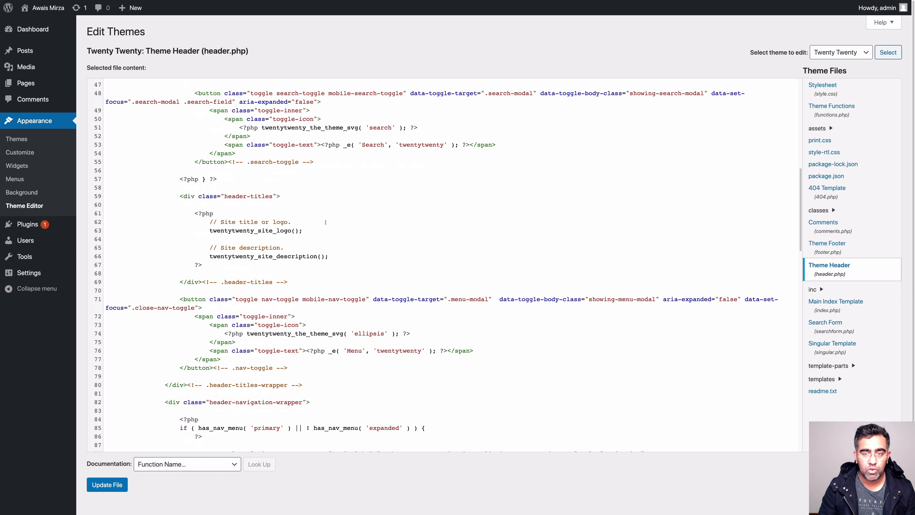
left_click(679, 220)
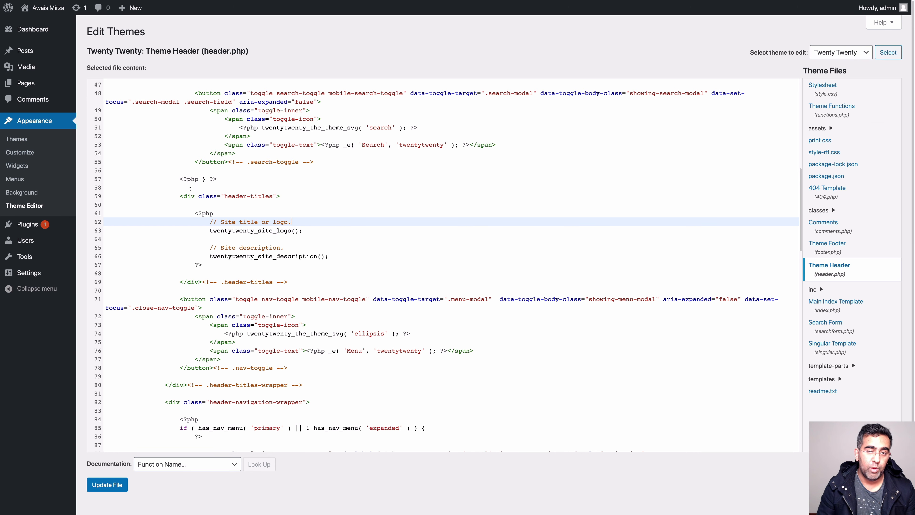
left_click(17, 141)
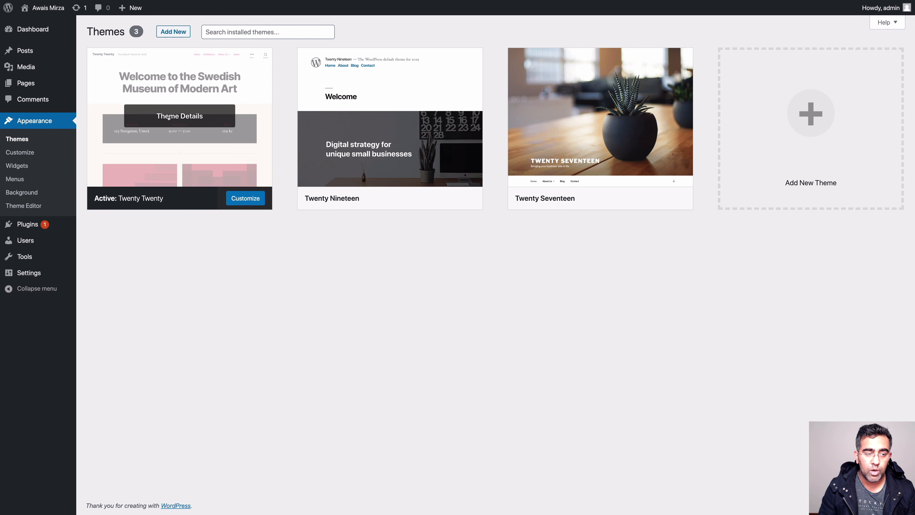
Open Twenty Twenty's Theme Details and highlight its version 1.5, author, description and tags
left_click(168, 118)
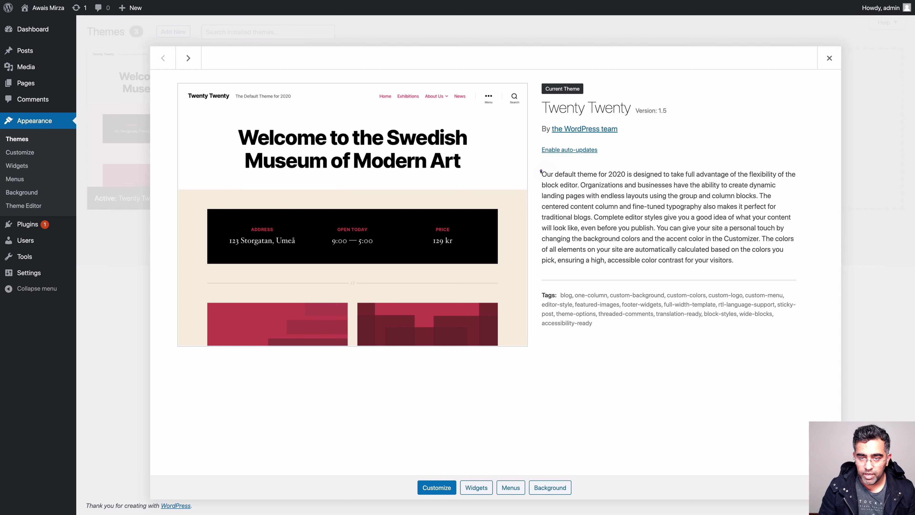
mouse_move(539, 169)
left_mouse_down()
mouse_move(792, 238)
mouse_move(804, 265)
left_mouse_up()
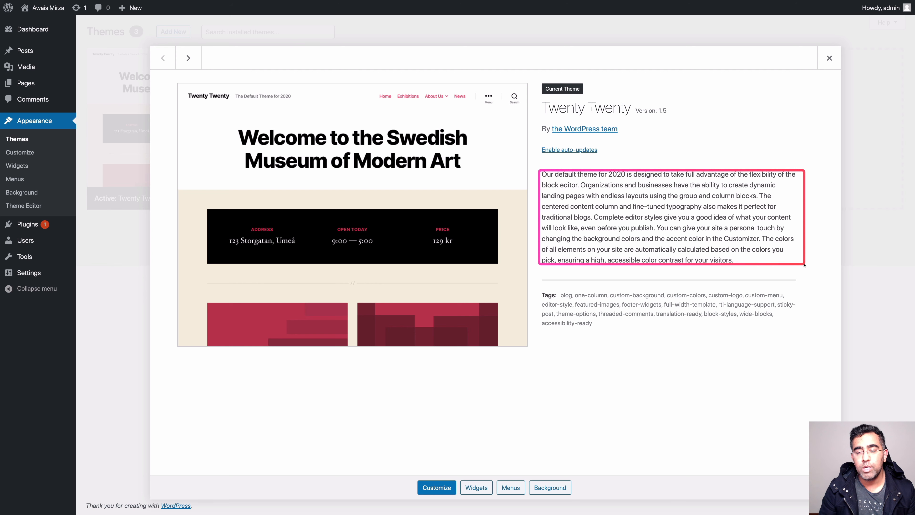
left_click_drag(804, 266, 802, 260)
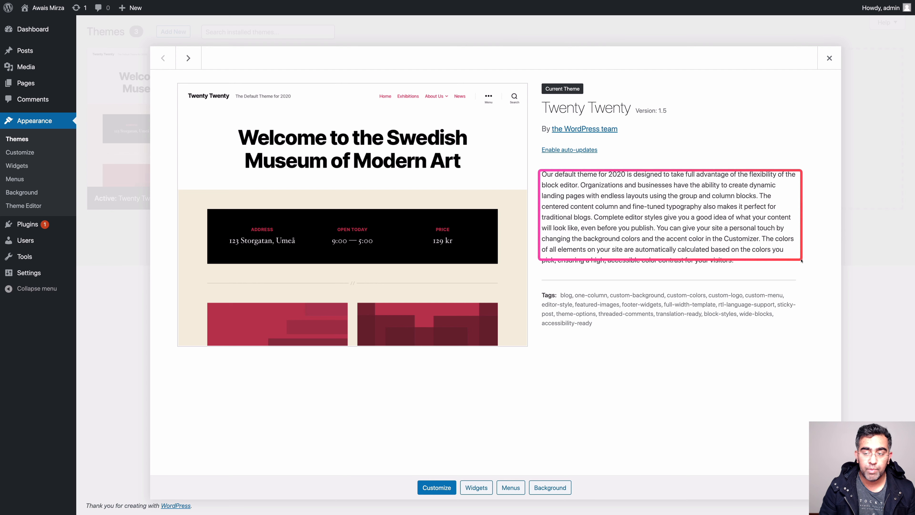
left_click_drag(801, 260, 803, 266)
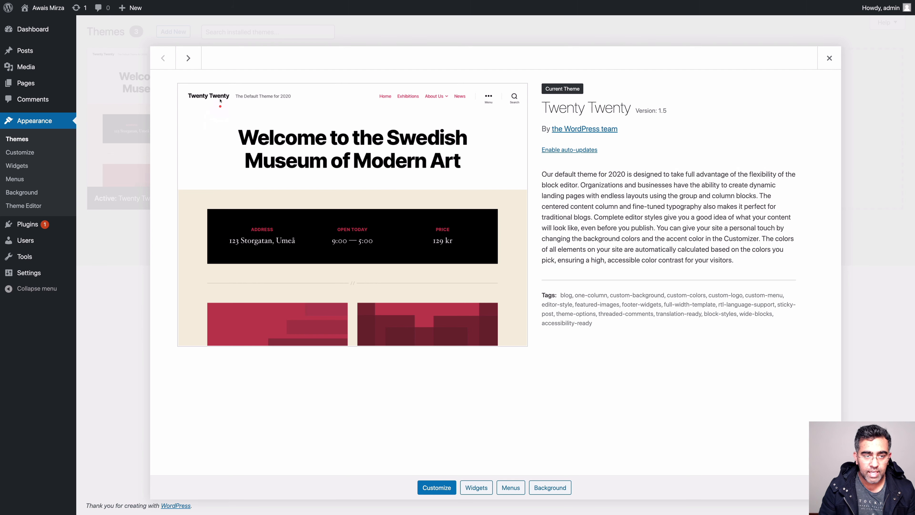
left_click_drag(181, 84, 296, 103)
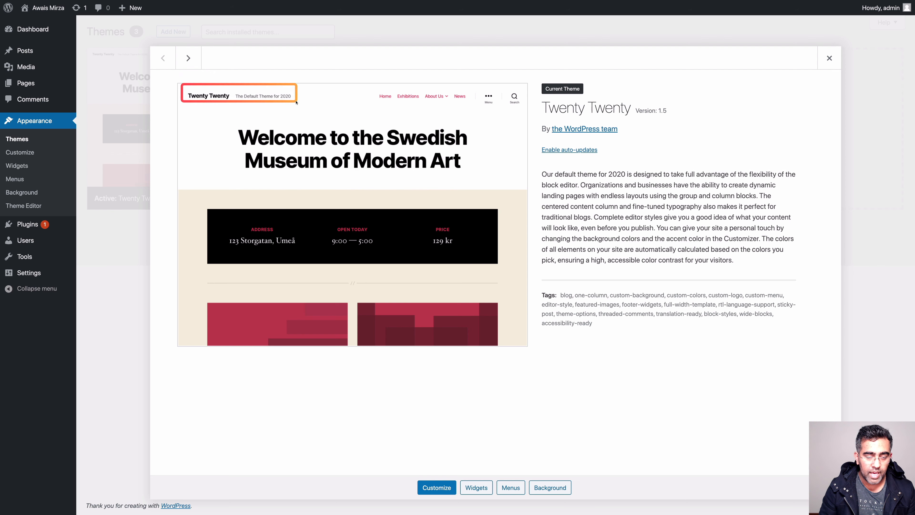
left_click_drag(350, 86, 526, 105)
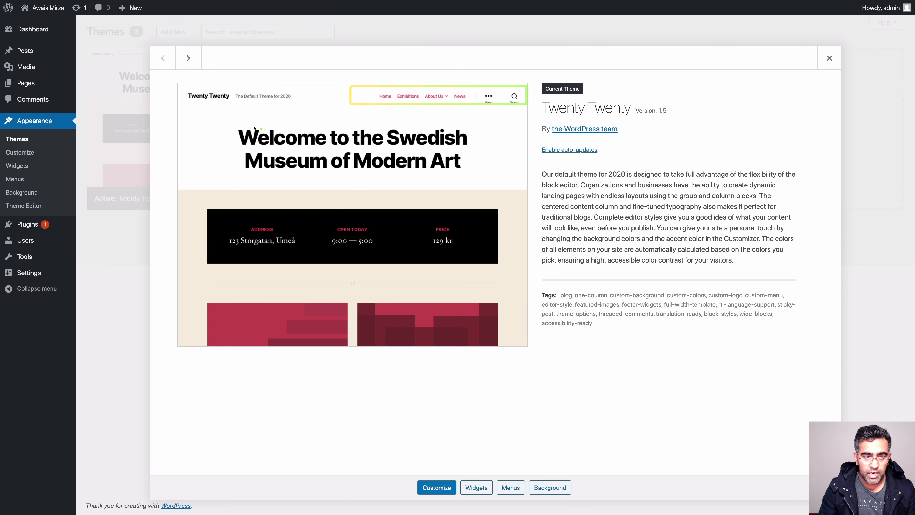
mouse_move(210, 119)
left_mouse_down()
mouse_move(467, 164)
mouse_move(500, 180)
left_mouse_up()
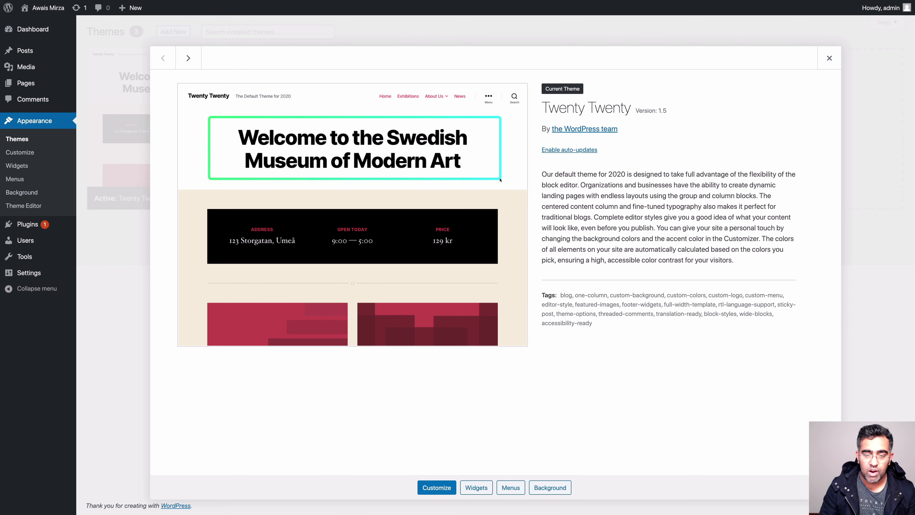
mouse_move(199, 198)
left_mouse_down()
mouse_move(247, 218)
mouse_move(500, 269)
left_mouse_up()
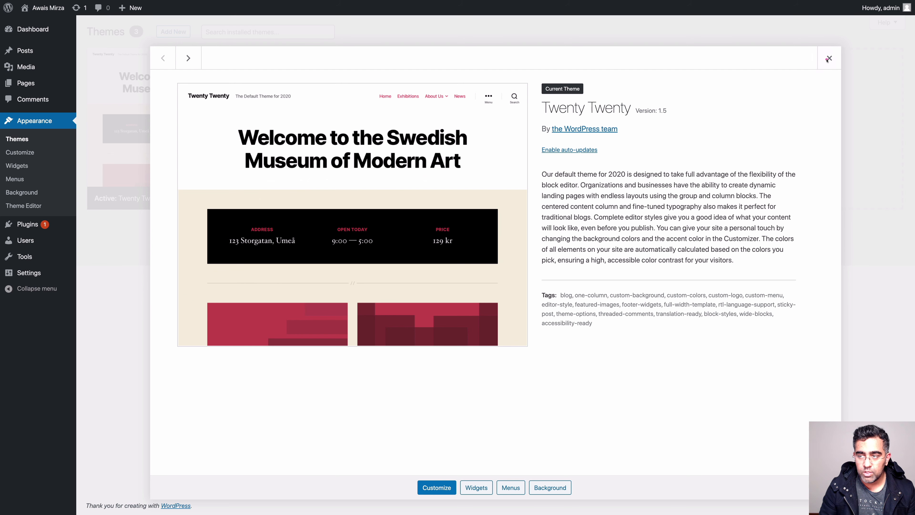
Close the Twenty Twenty theme details and scroll over the Hello world! front page
left_click(829, 58)
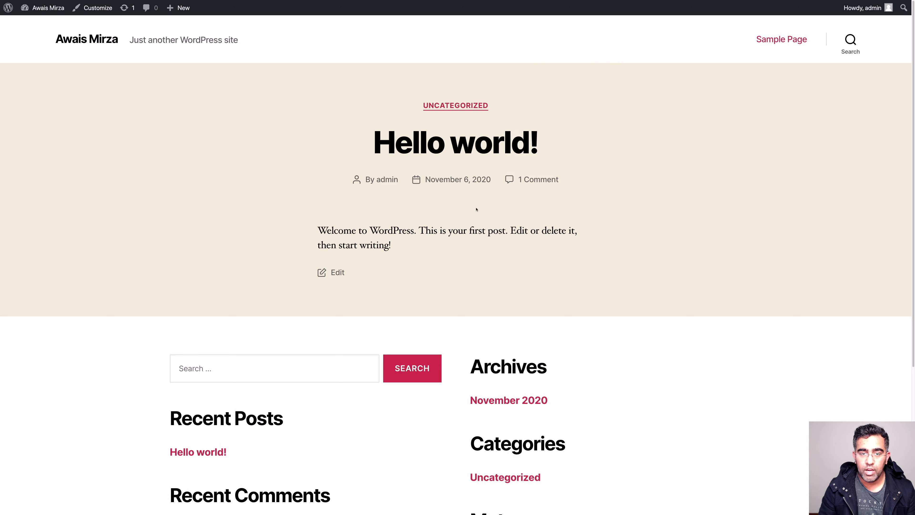
scroll(523, 121, "down", 5)
scroll(592, 190, "up", 5)
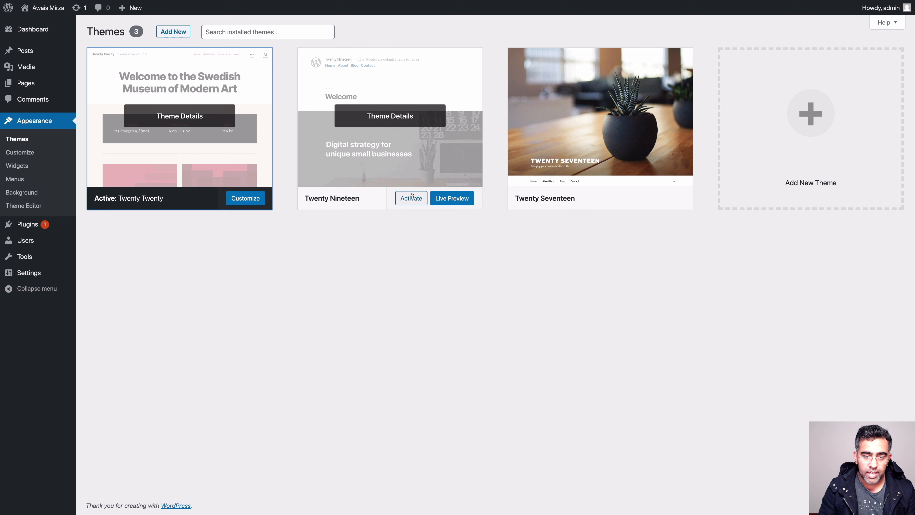
Activate Twenty Nineteen and scroll through the restyled front page
left_click(411, 198)
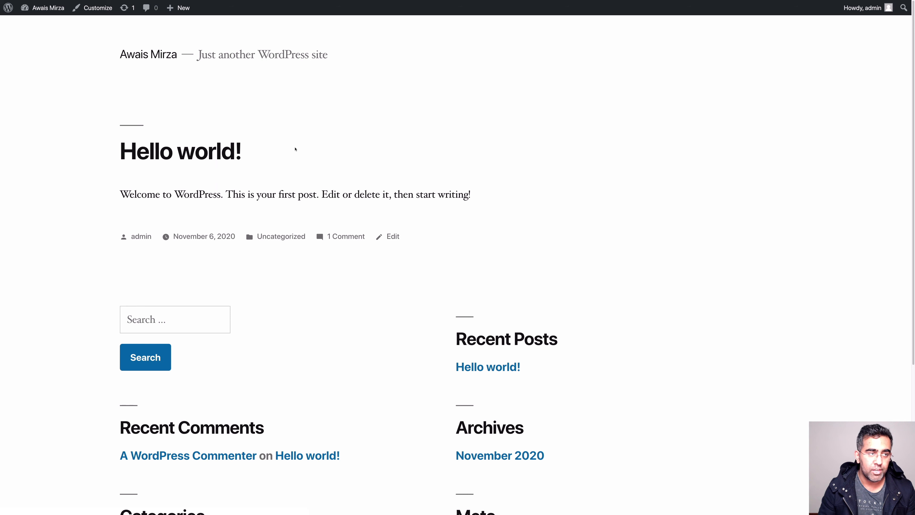
scroll(351, 327, "down", 5)
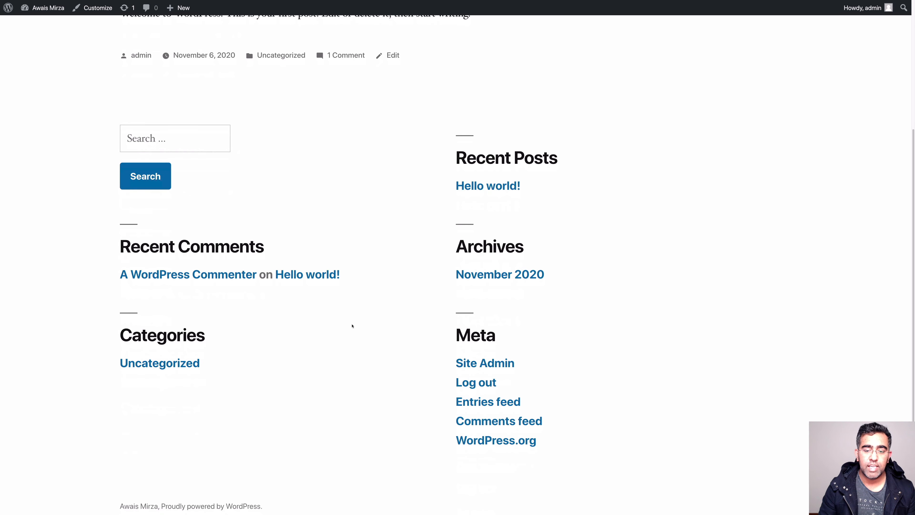
scroll(351, 325, "up", 5)
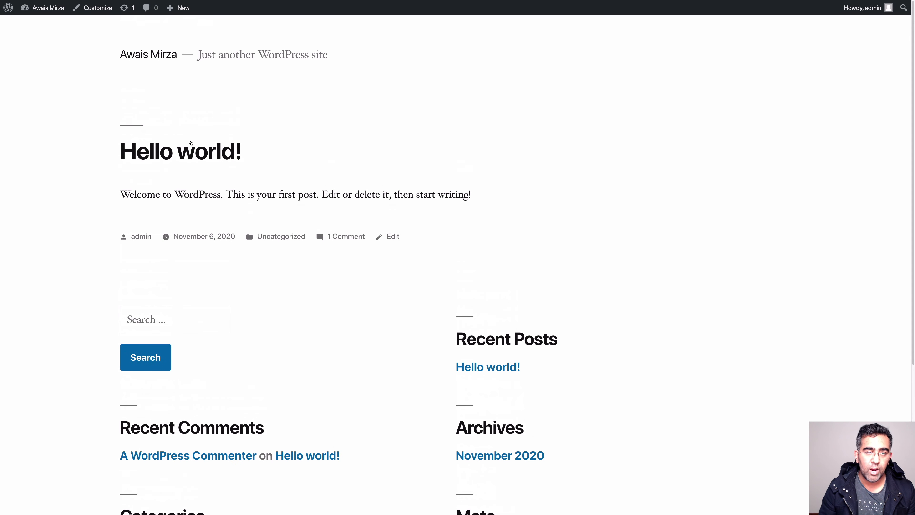
Highlight the site title, tagline and content areas of the Twenty Nineteen front page, then return to Themes
left_click_drag(104, 45, 387, 115)
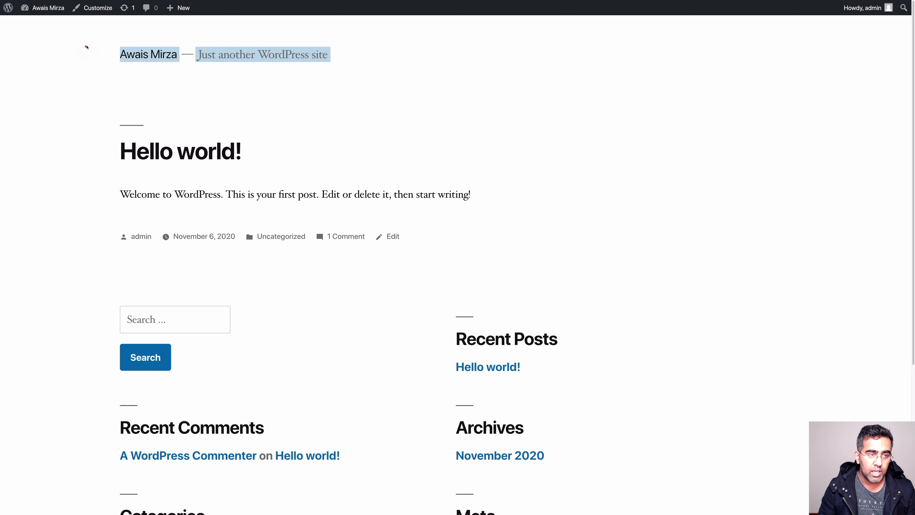
left_click_drag(90, 34, 420, 90)
left_click_drag(472, 29, 852, 89)
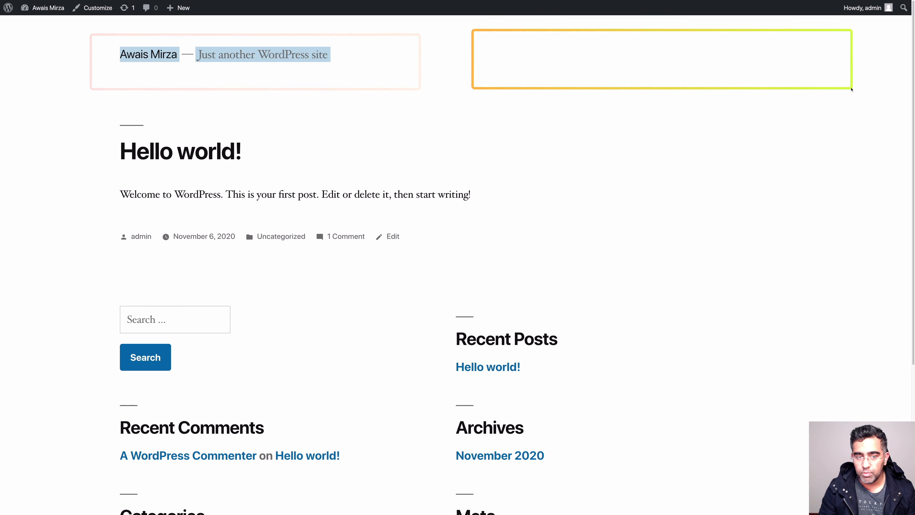
left_click_drag(77, 123, 331, 149)
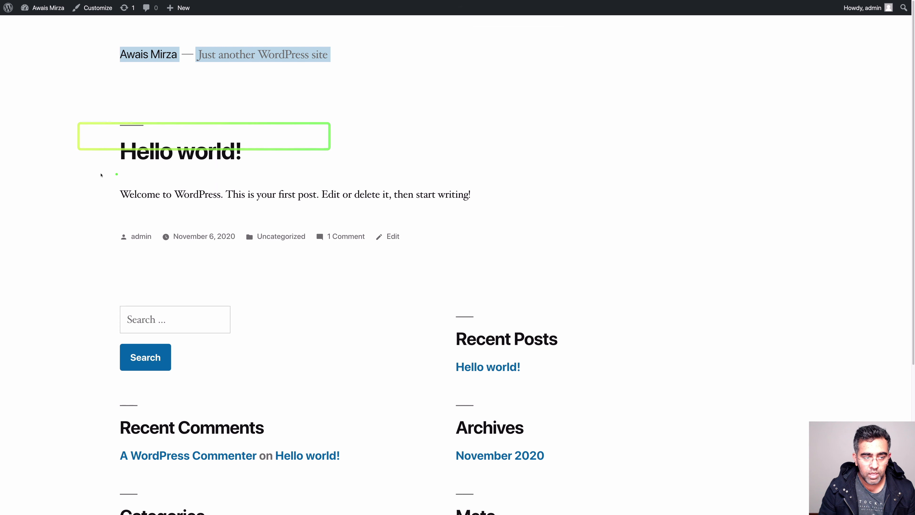
mouse_move(75, 172)
left_mouse_down()
mouse_move(597, 208)
mouse_move(609, 255)
left_mouse_up()
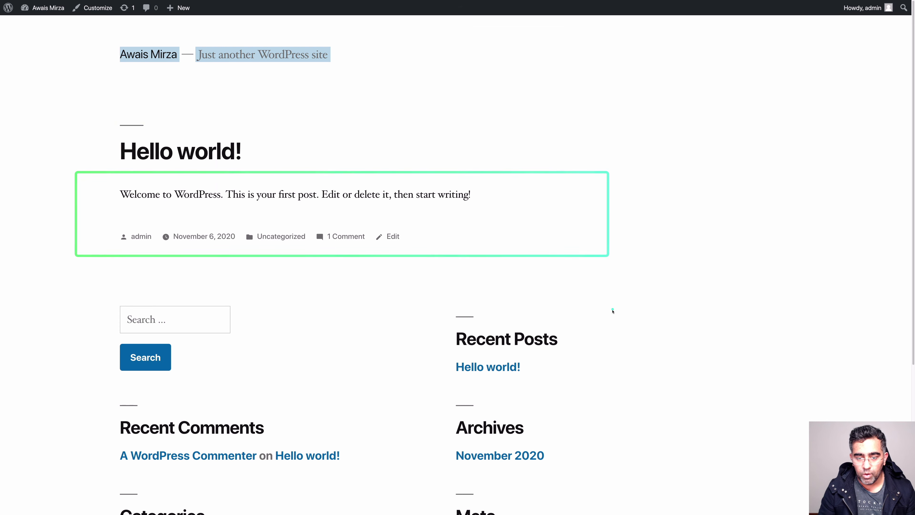
left_click_drag(432, 284, 593, 474)
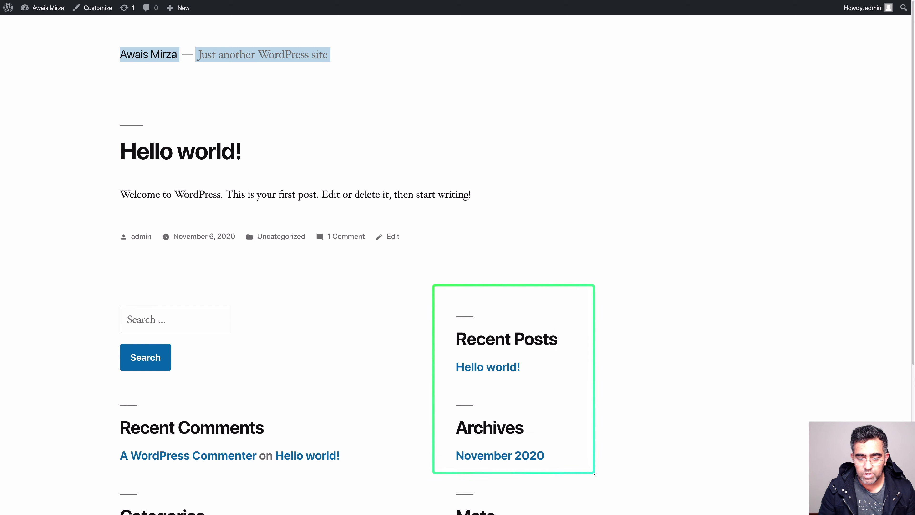
left_click_drag(85, 403, 374, 483)
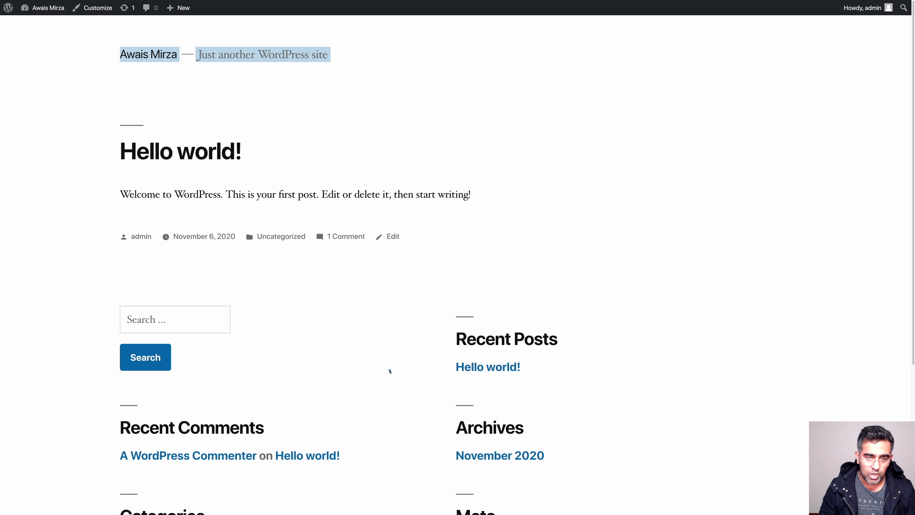
key("ctrl+Tab")
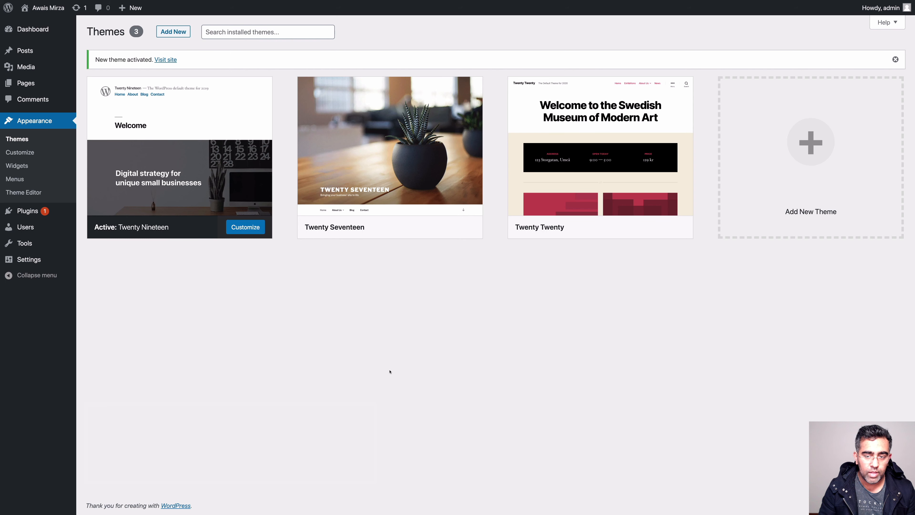
Activate the Twenty Seventeen theme
mouse_move(425, 188)
left_click(405, 226)
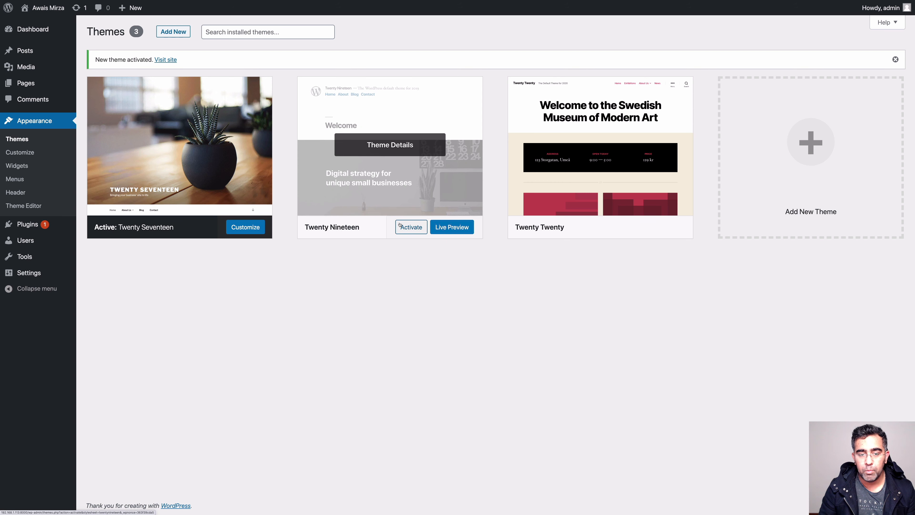
left_click(400, 226)
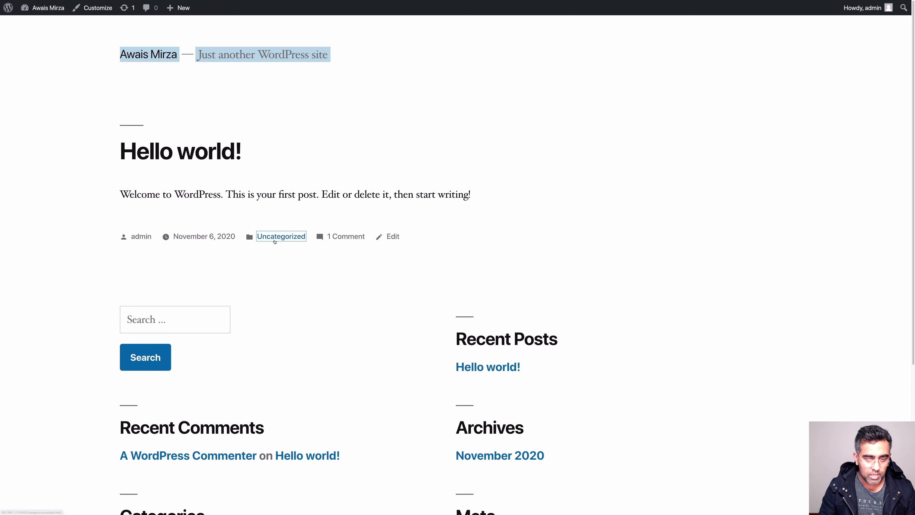
Browse the Uncategorized posts page, highlighting the tagline and category heading and focusing the search box
left_click(279, 236)
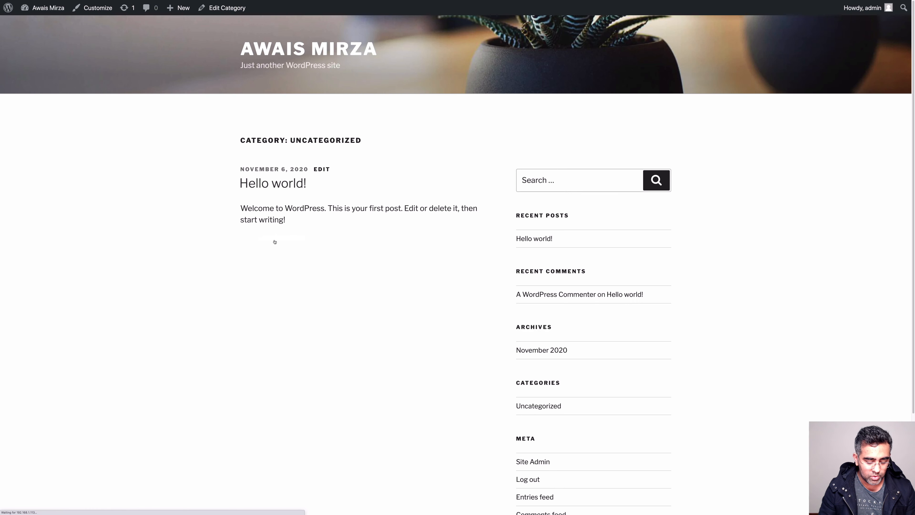
scroll(289, 204, "down", 1)
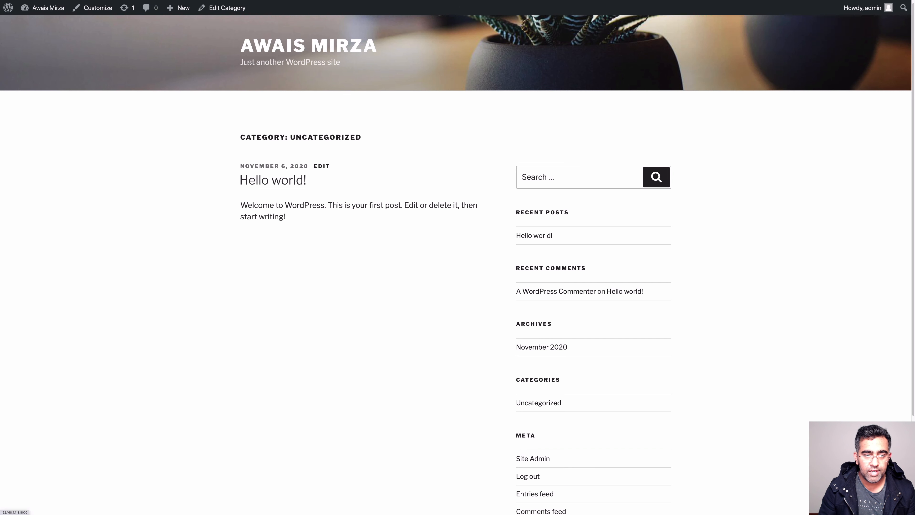
left_click_drag(247, 62, 285, 63)
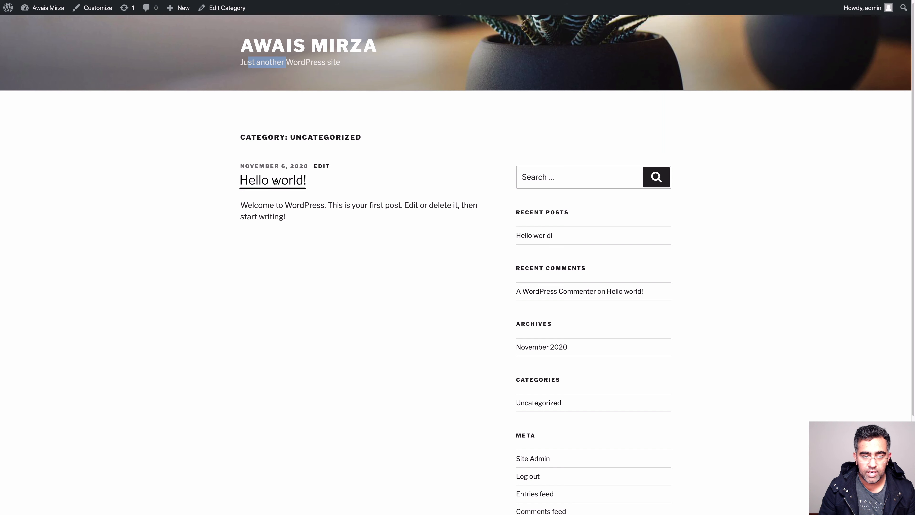
left_click_drag(256, 137, 330, 140)
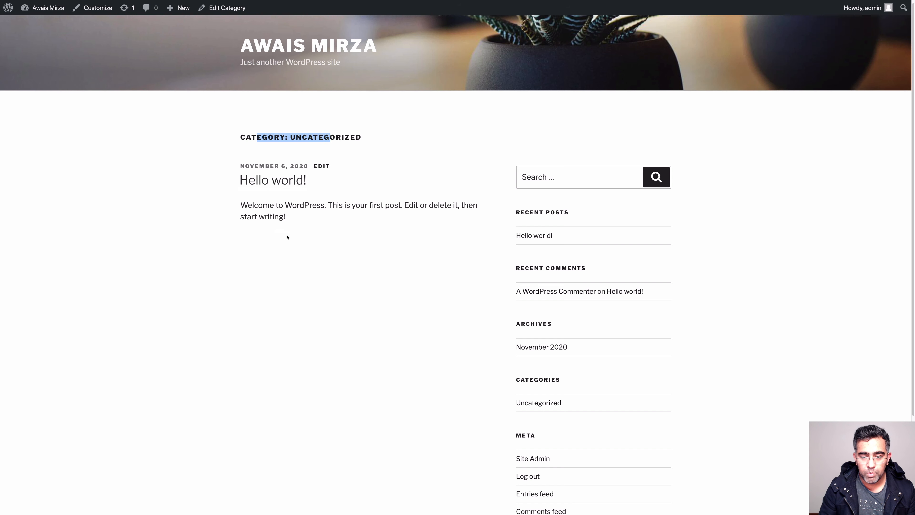
scroll(602, 244, "down", 4)
left_click(566, 55)
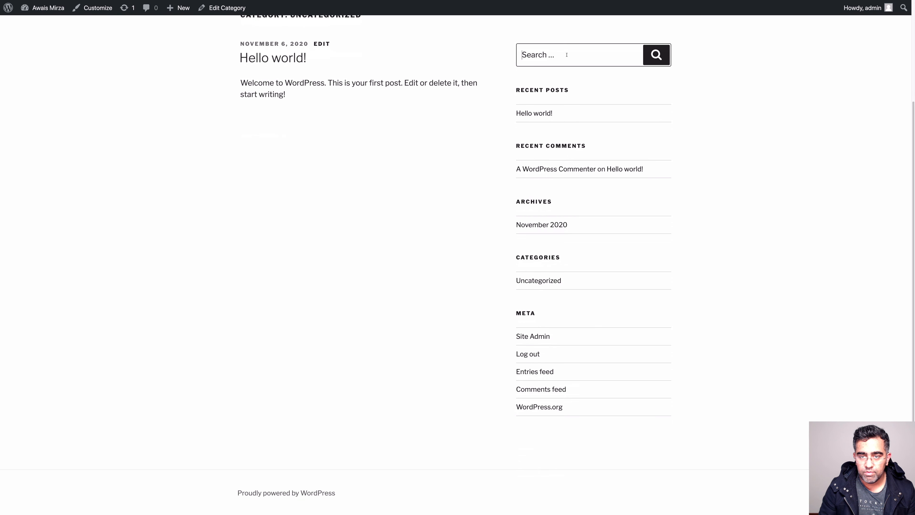
scroll(416, 245, "up", 4)
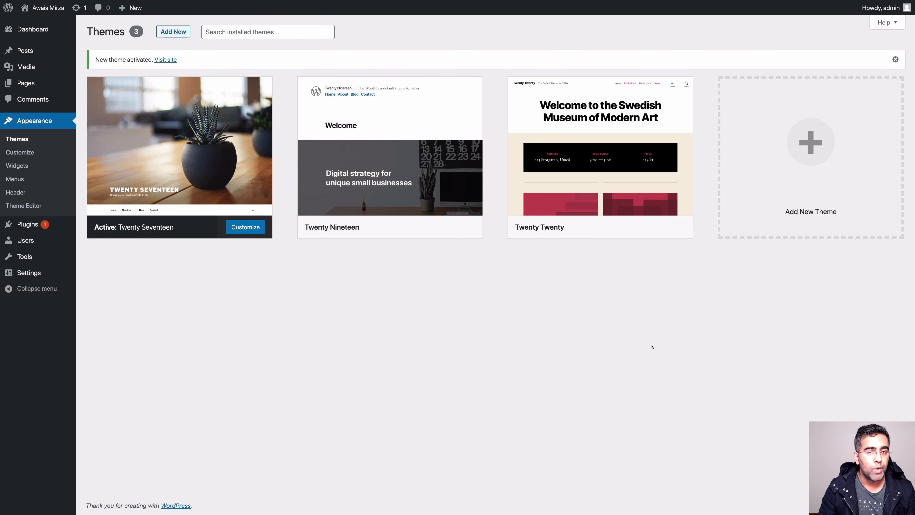
mouse_move(191, 180)
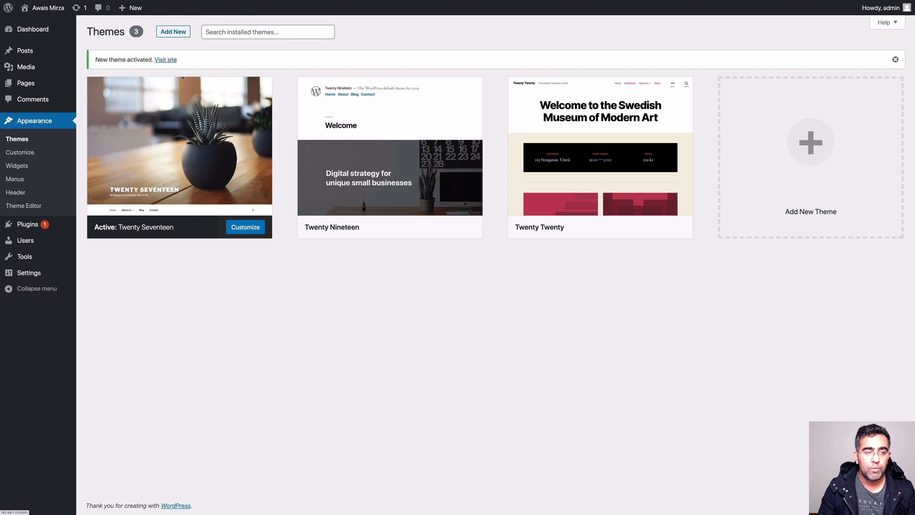
mouse_move(201, 148)
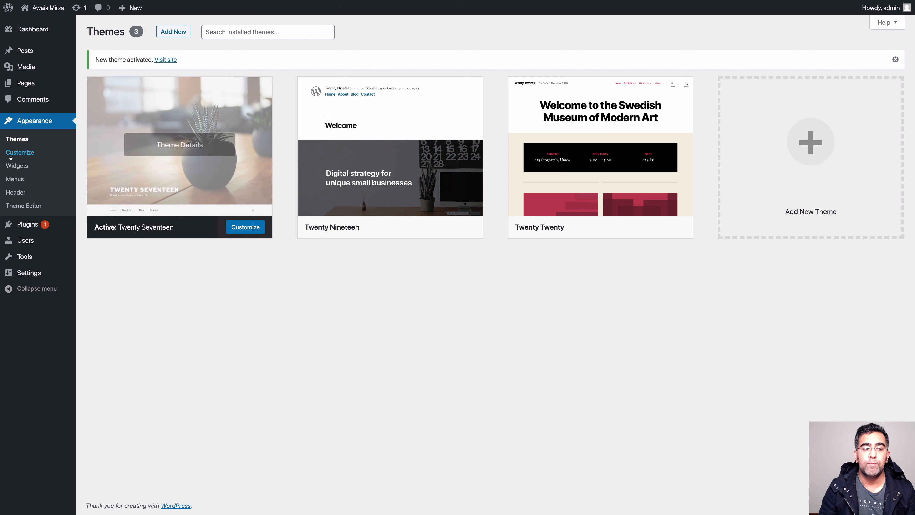
Open the Customizer for Twenty Seventeen, then leave it and confirm returning to Themes
left_click(246, 228)
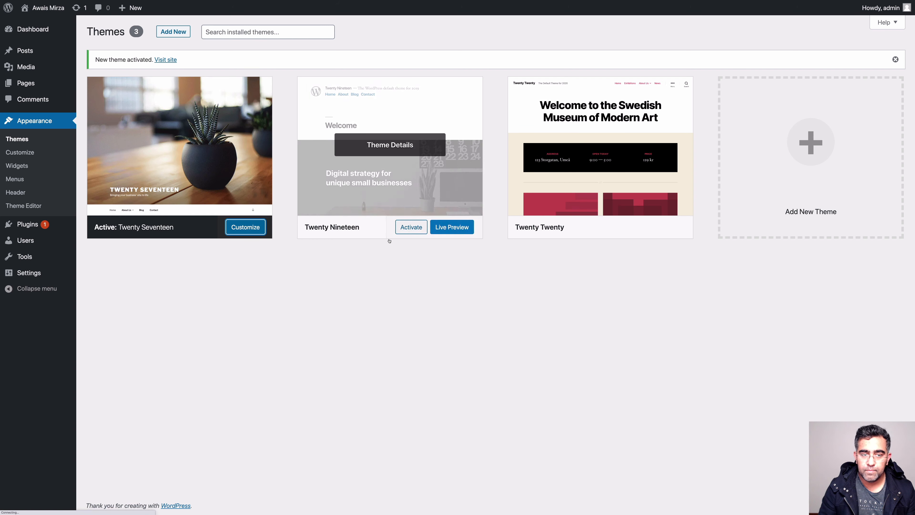
left_click(254, 233)
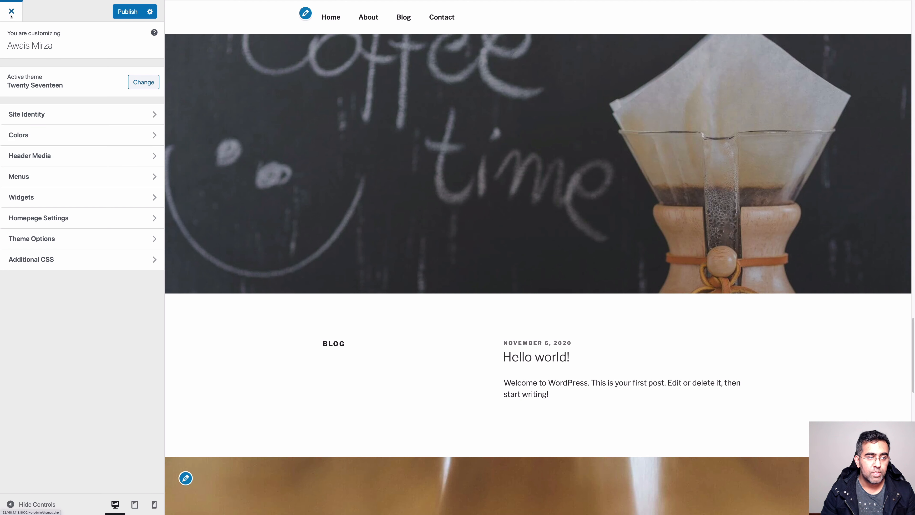
left_click(12, 16)
left_click(502, 29)
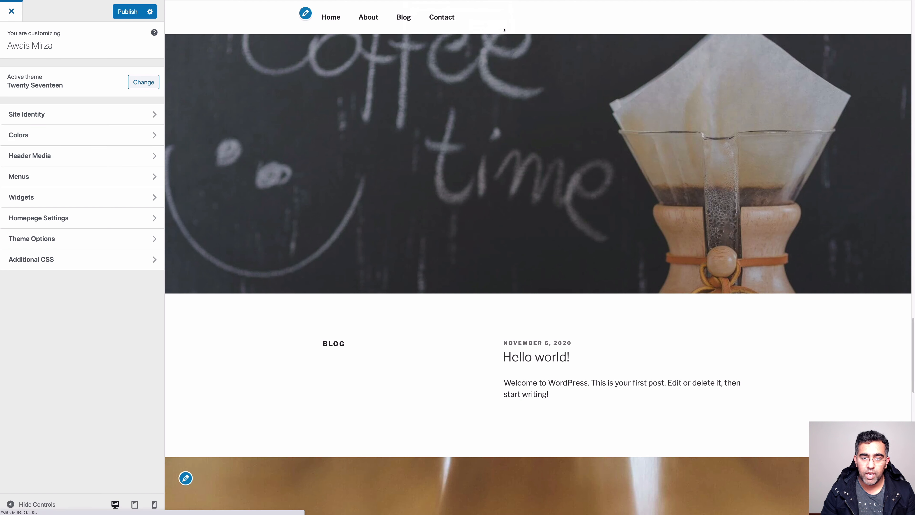
Reactivate Twenty Twenty and open its Customizer
mouse_move(566, 145)
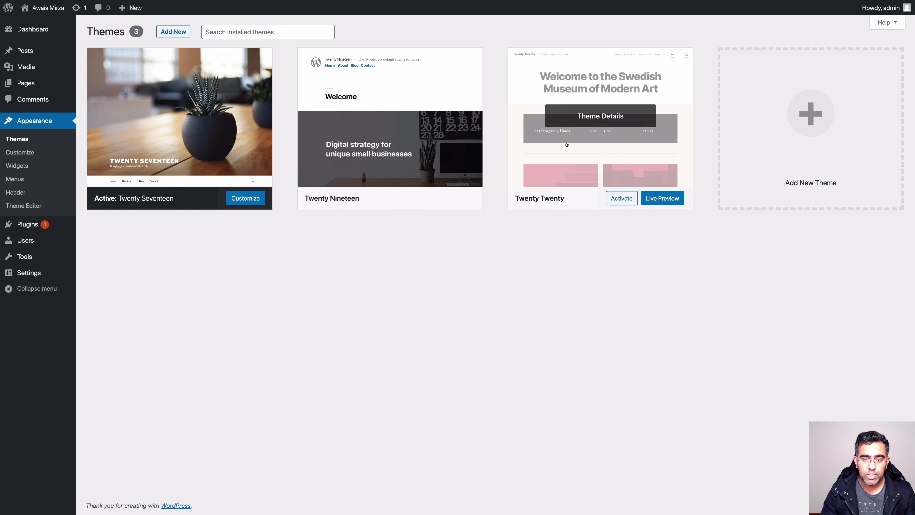
left_click(626, 198)
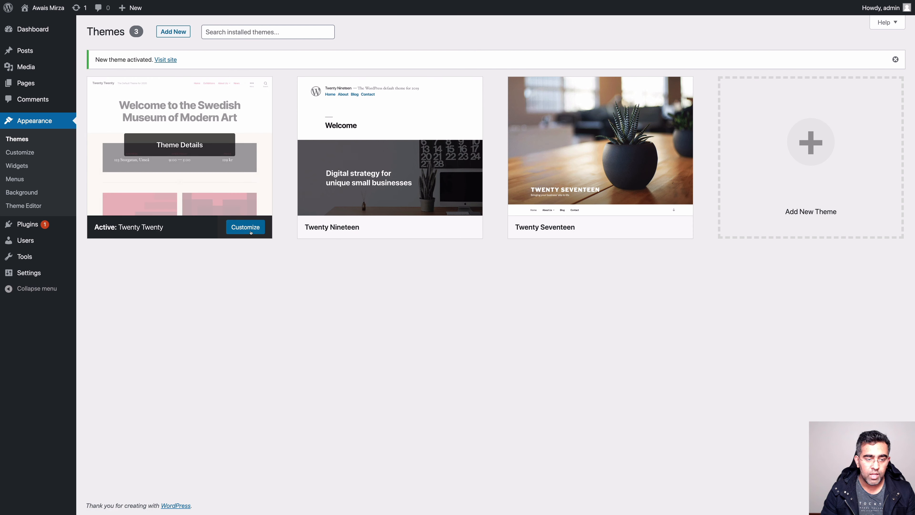
left_click(245, 226)
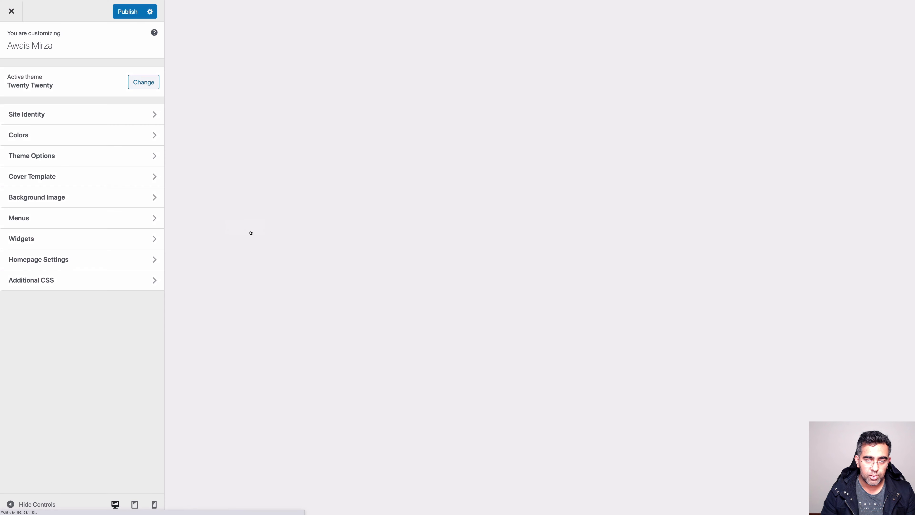
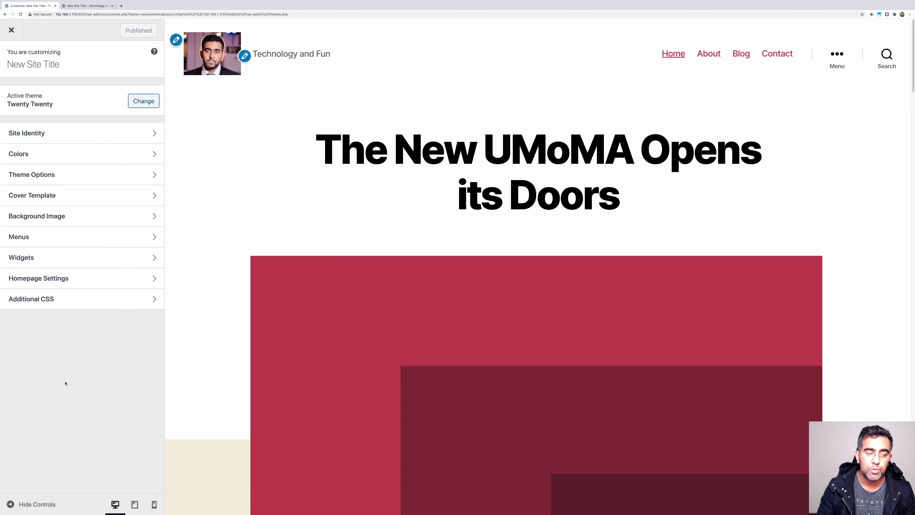
In Colors, drag the Background Color picker to #92a095, then go back to the section list
left_click(82, 154)
left_click(37, 104)
scroll(184, 237, "down", 16)
mouse_move(22, 129)
left_mouse_down()
mouse_move(70, 156)
mouse_move(18, 113)
left_mouse_up()
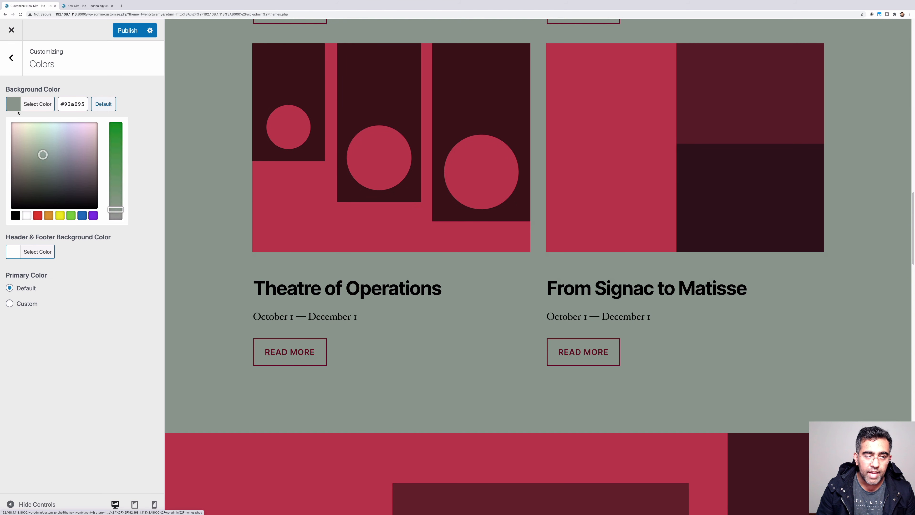
left_click(12, 58)
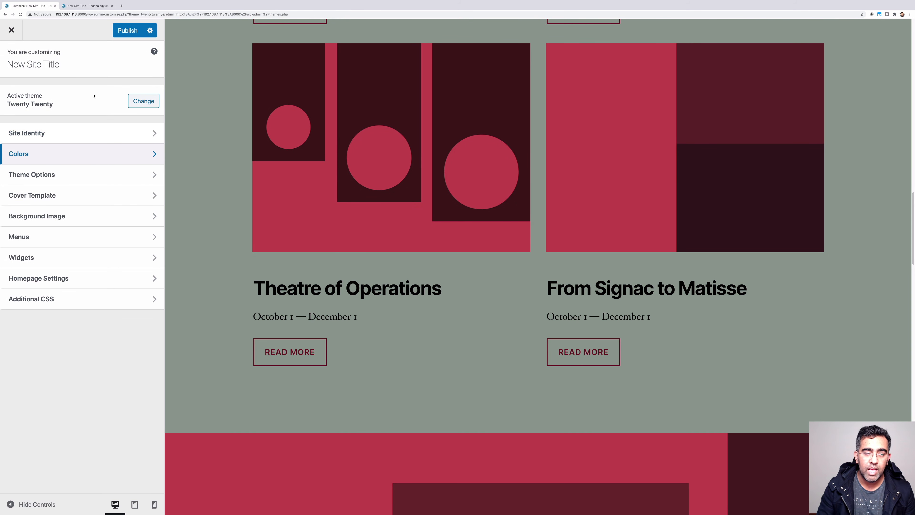
left_click(108, 177)
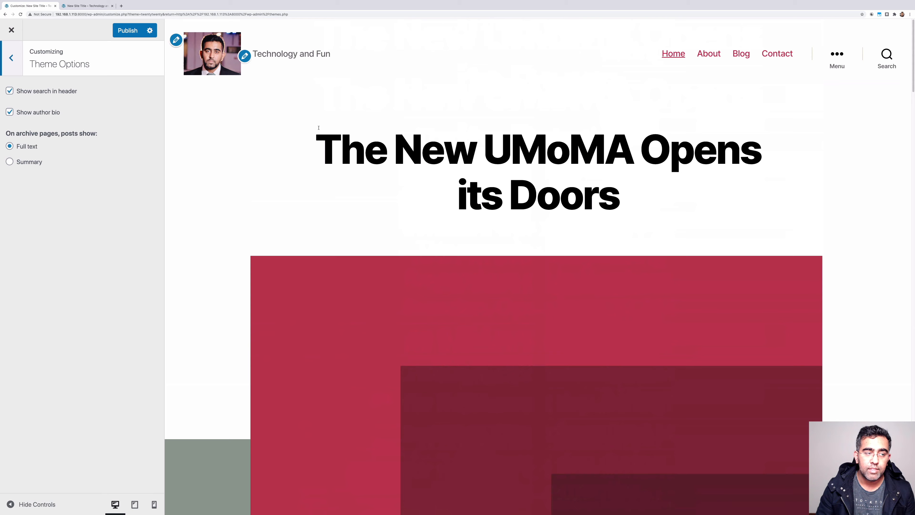
left_click(34, 114)
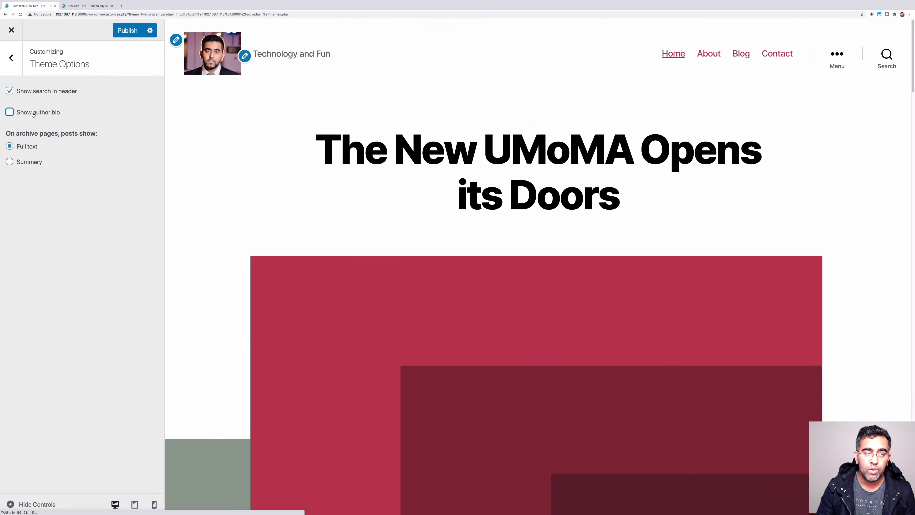
scroll(407, 244, "down", 20)
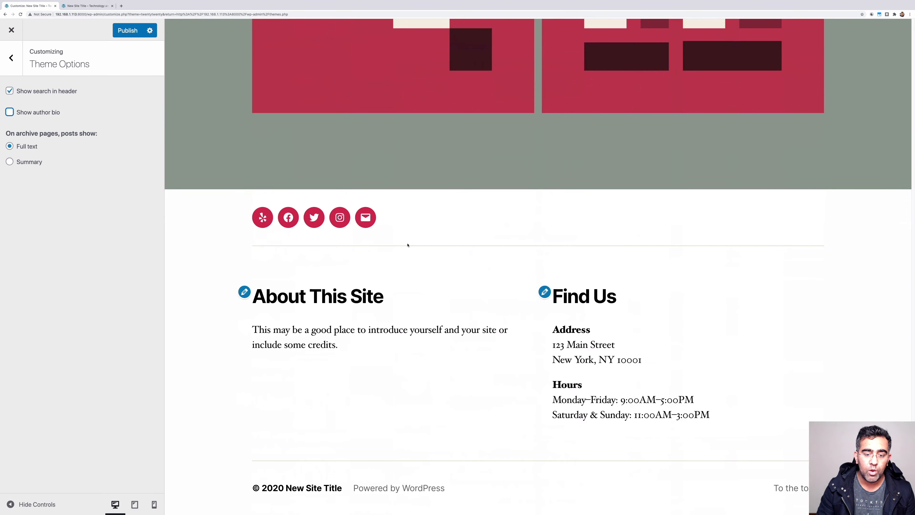
left_click(10, 112)
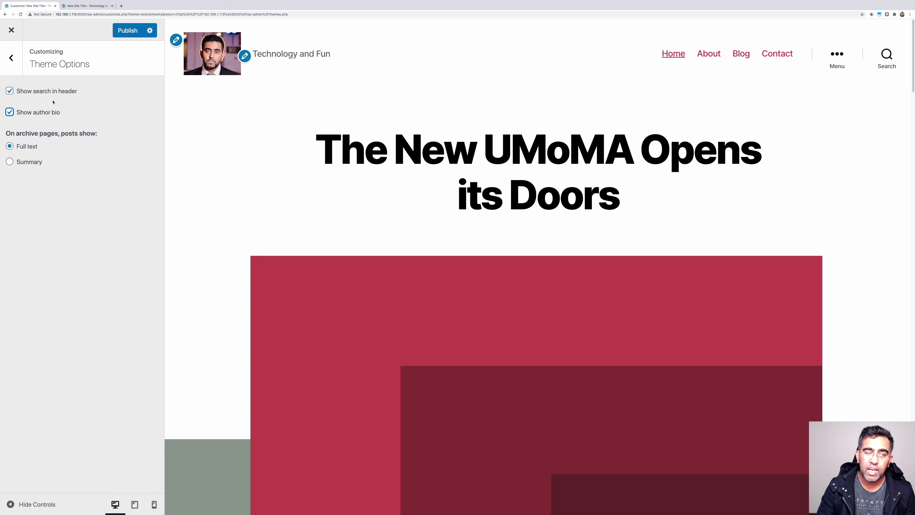
left_click(12, 58)
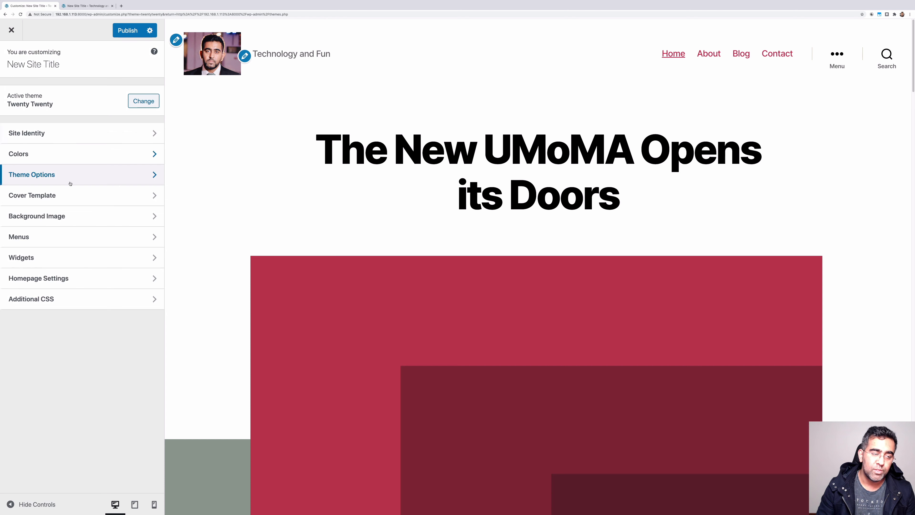
Glance at Cover Template, then upload 'Screen Shot 2020-11-07 at 8.16.57 pm.png' under Background Image
left_click(70, 197)
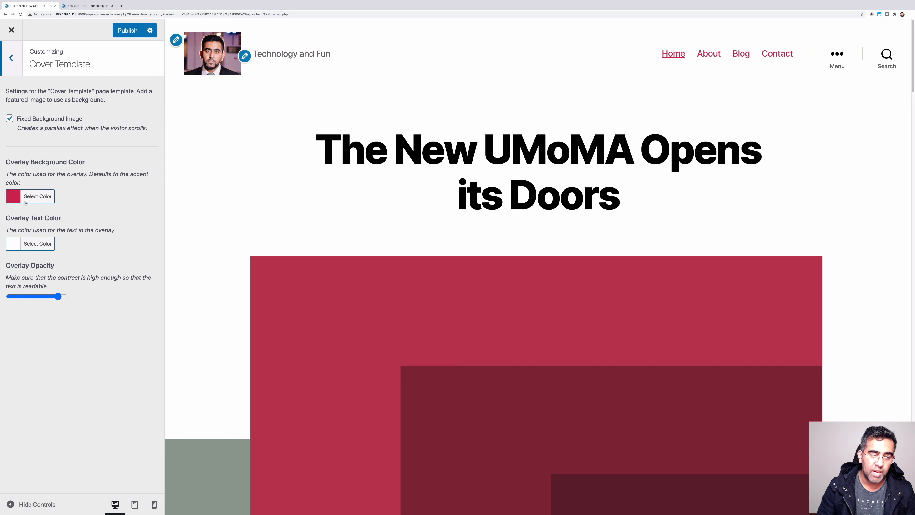
left_click(12, 58)
left_click(70, 217)
left_click(83, 106)
left_click(39, 65)
left_click(458, 274)
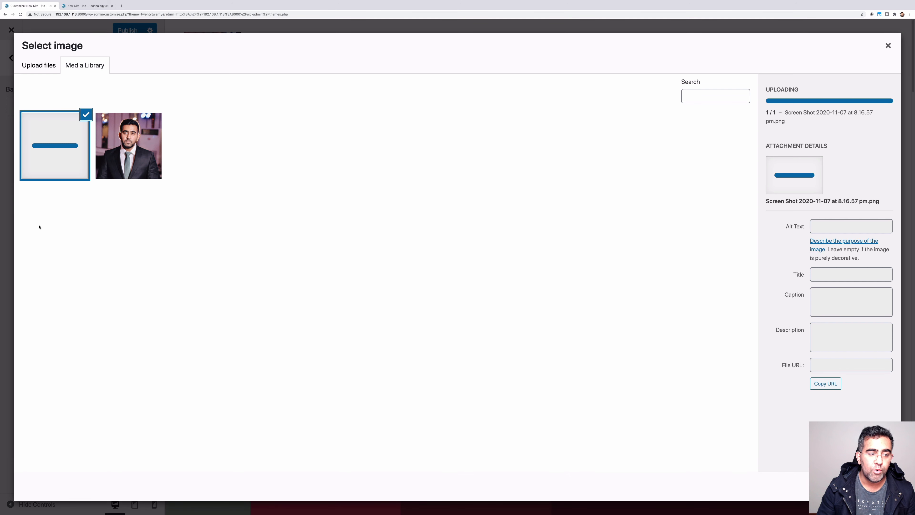
Make the uploaded screenshot the published background image and anchor it bottom-left
left_click(872, 485)
left_click(128, 30)
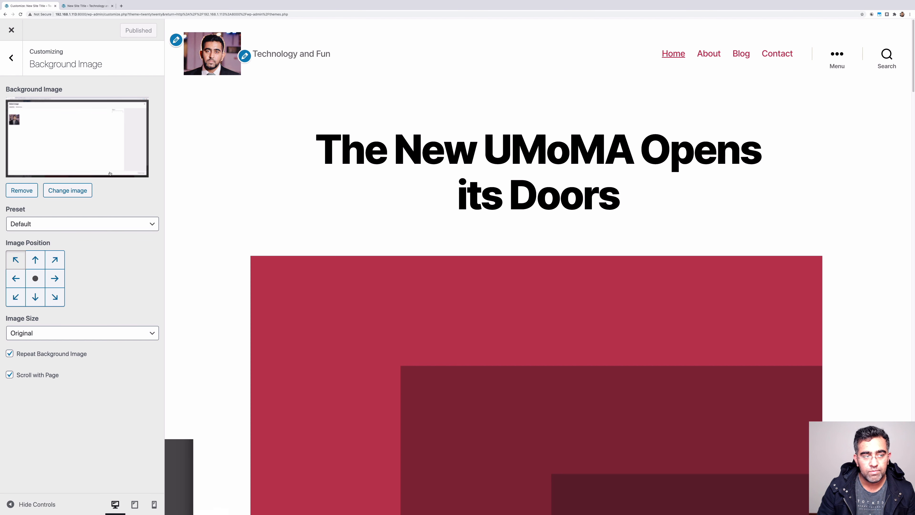
scroll(529, 284, "down", 15)
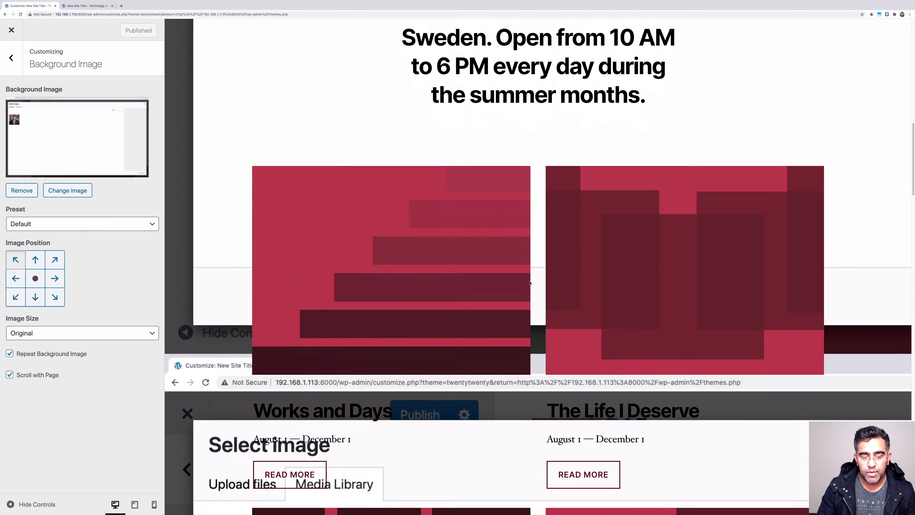
scroll(530, 283, "down", 10)
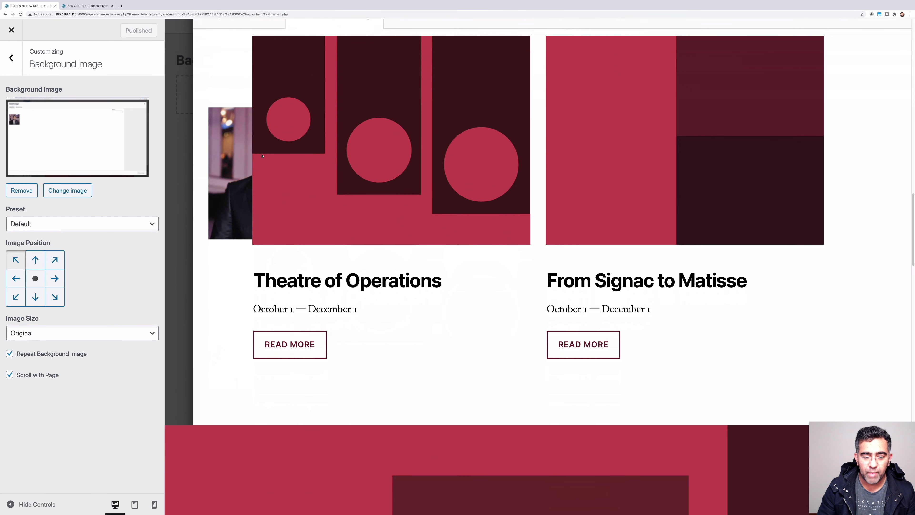
scroll(582, 414, "down", 3)
scroll(280, 122, "up", 20)
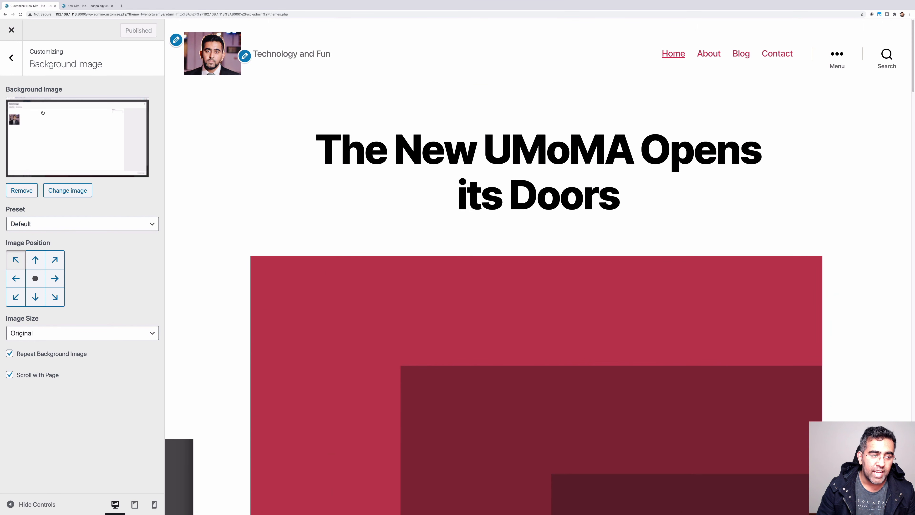
left_click(15, 296)
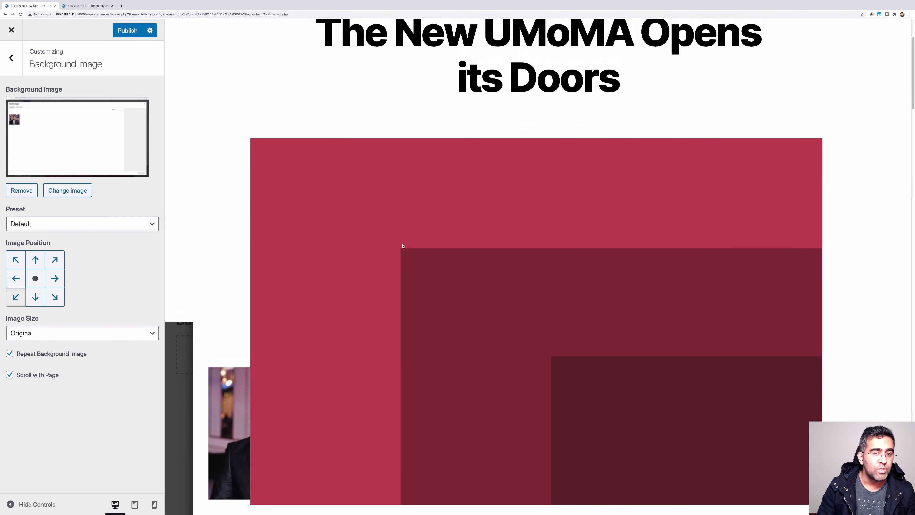
Remove the background image, publish, and return to the main section list
left_click(22, 191)
left_click(128, 30)
left_click(11, 58)
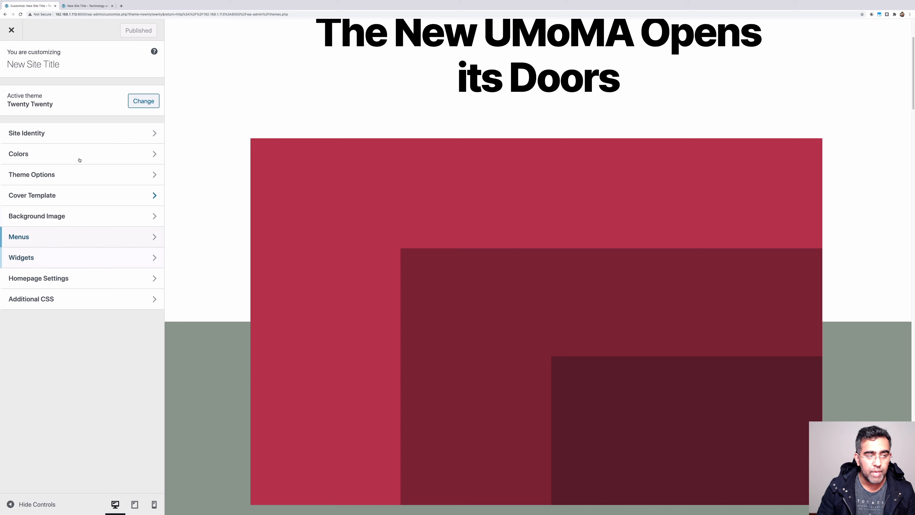
Leave the Customizer and open Add New themes, showing the Featured tab
left_click(15, 32)
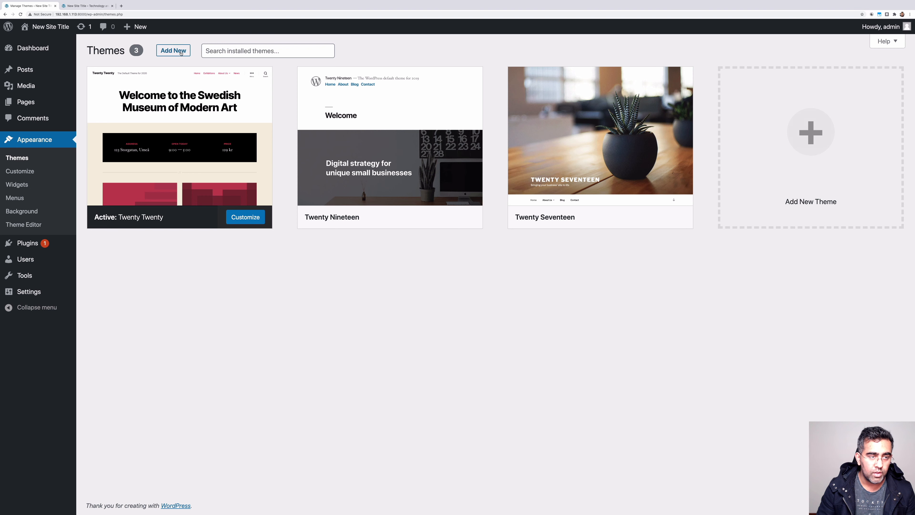
left_click(182, 52)
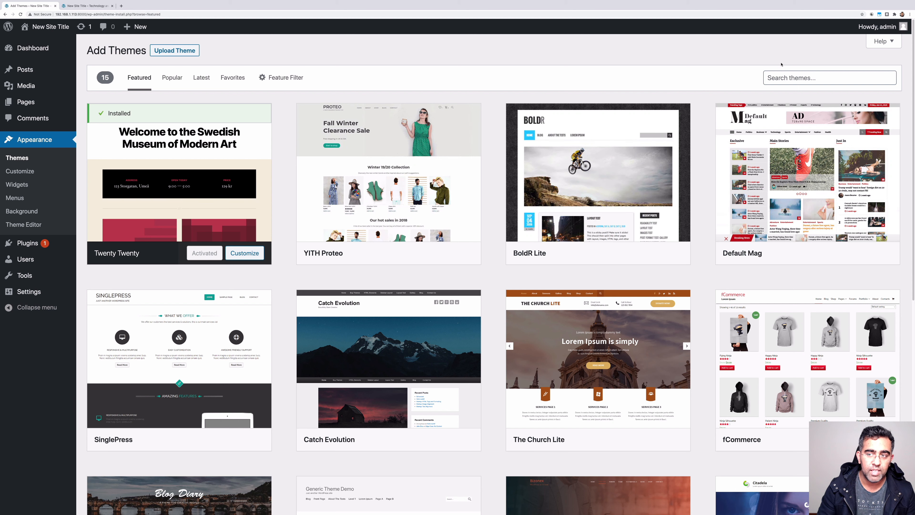
Switch Add Themes to the Popular tab and scroll through the 200 results, then back up
left_click(790, 73)
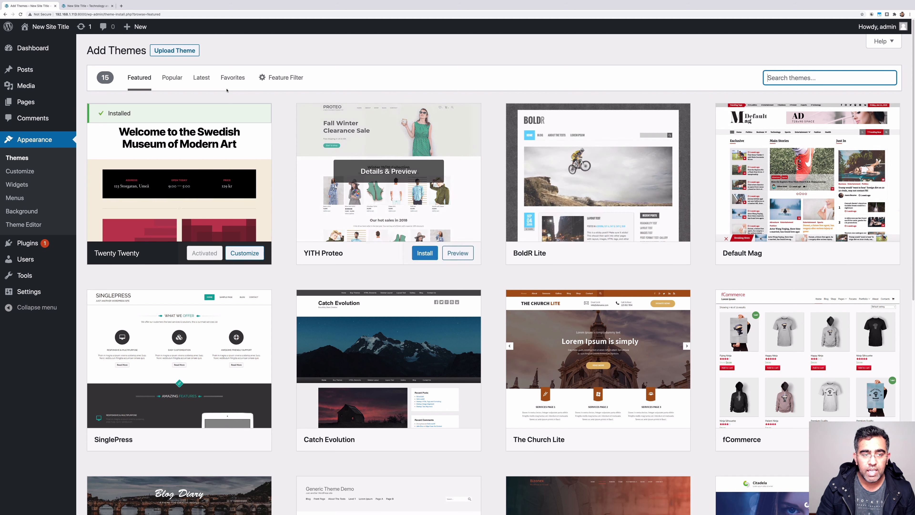
left_click(173, 81)
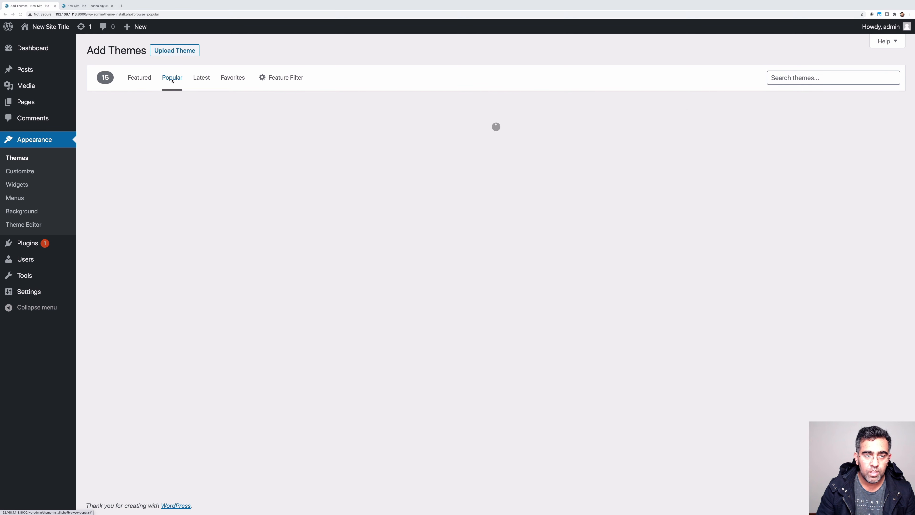
scroll(493, 197, "down", 8)
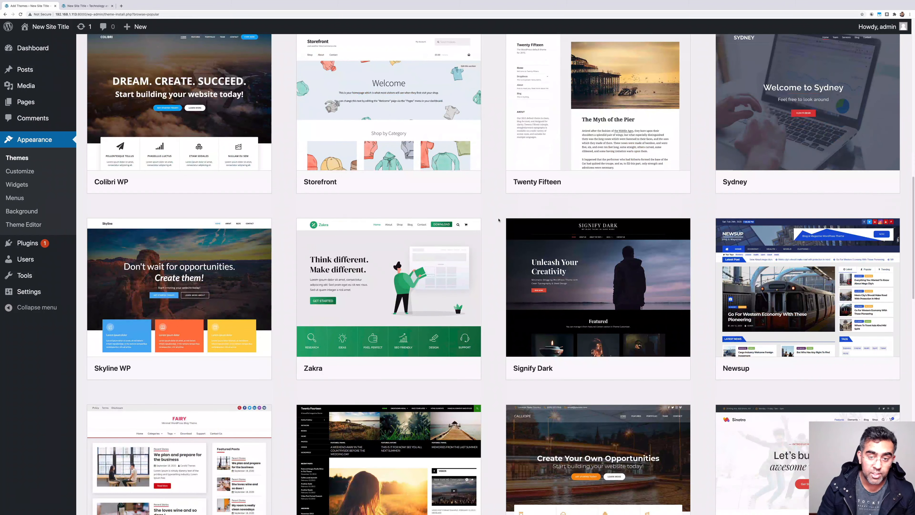
scroll(497, 218, "down", 1)
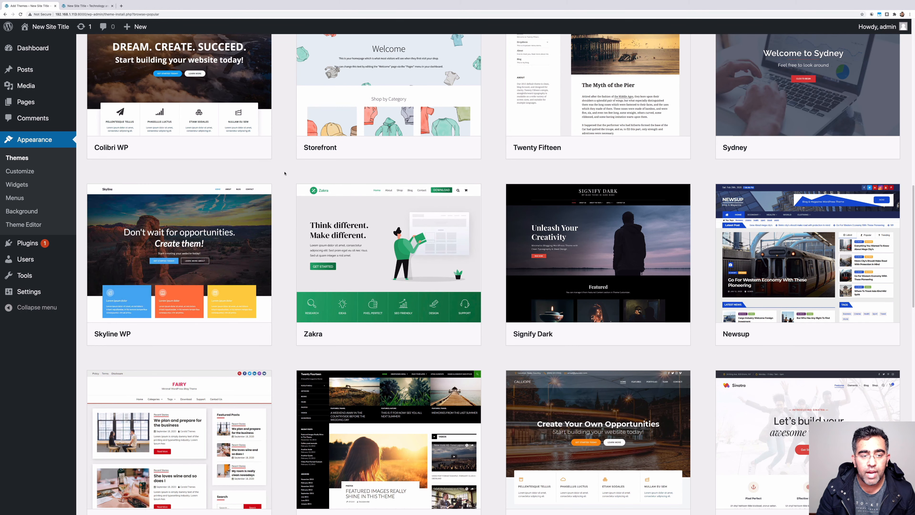
scroll(285, 174, "down", 3)
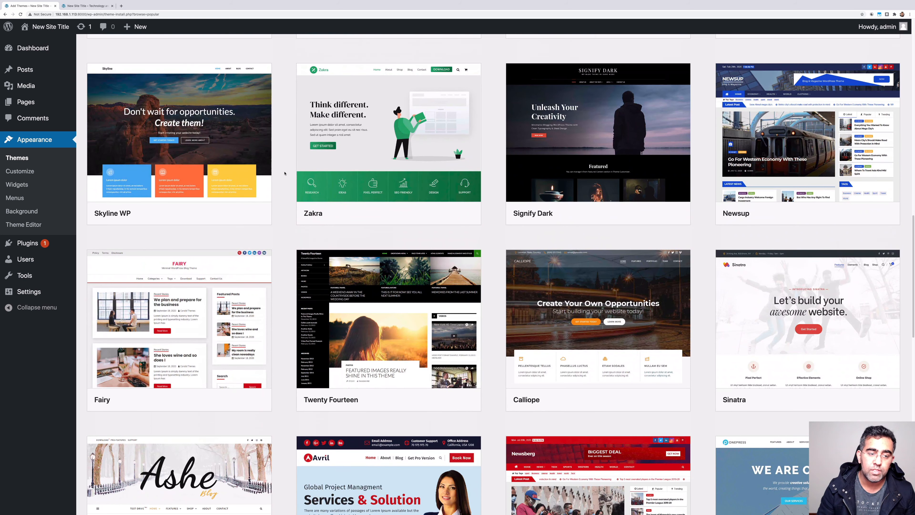
mouse_move(793, 164)
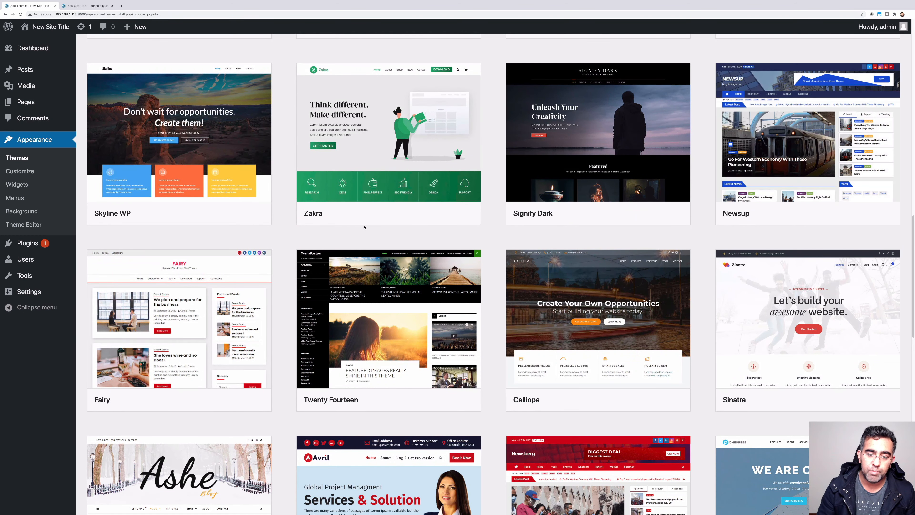
mouse_move(467, 216)
scroll(467, 217, "down", 20)
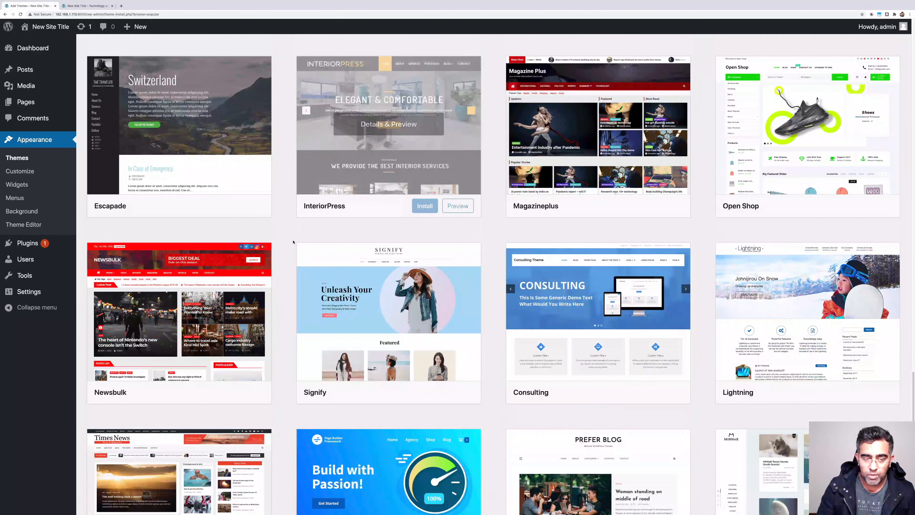
scroll(279, 237, "down", 5)
scroll(280, 237, "down", 13)
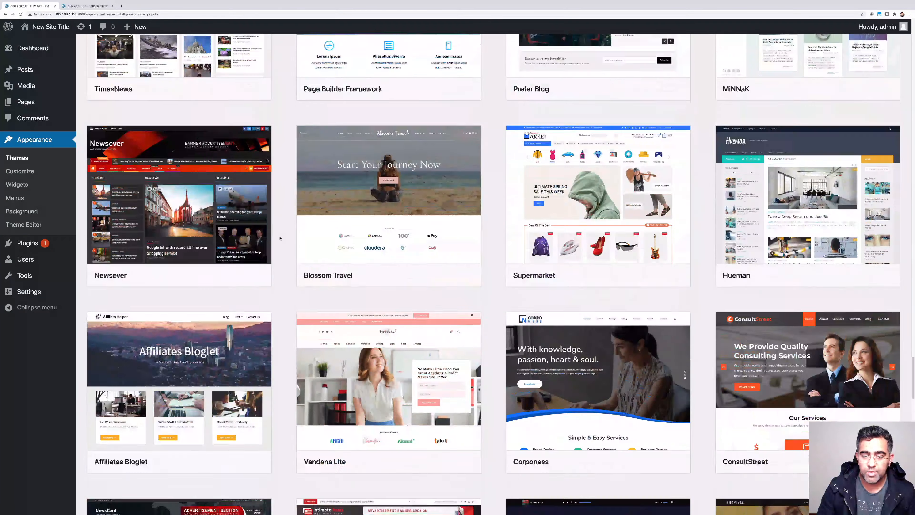
scroll(280, 238, "down", 20)
scroll(701, 222, "down", 8)
scroll(699, 212, "up", 20)
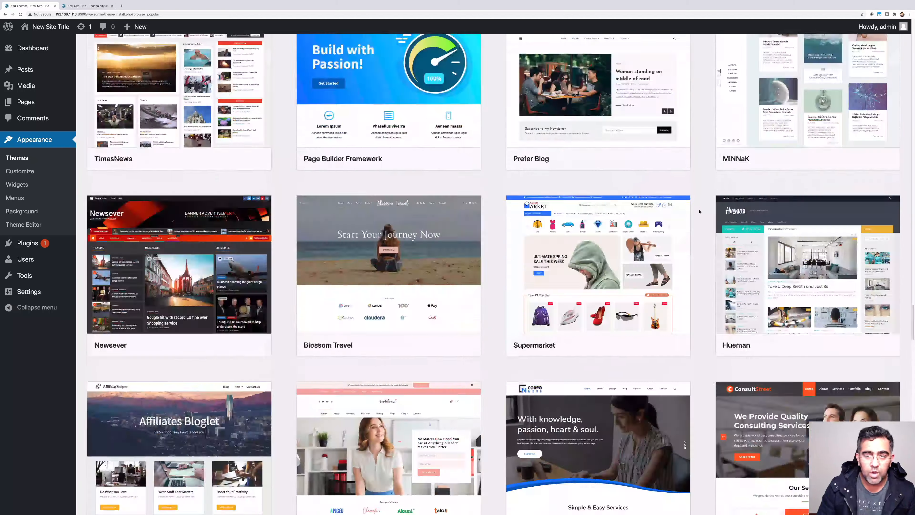
scroll(699, 212, "up", 20)
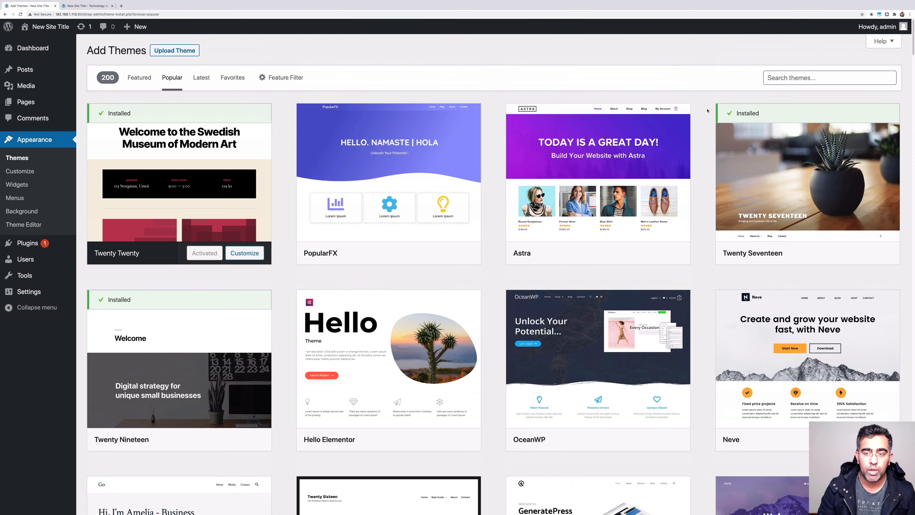
Preview the PopularFX theme from its card in the Popular list
mouse_move(677, 107)
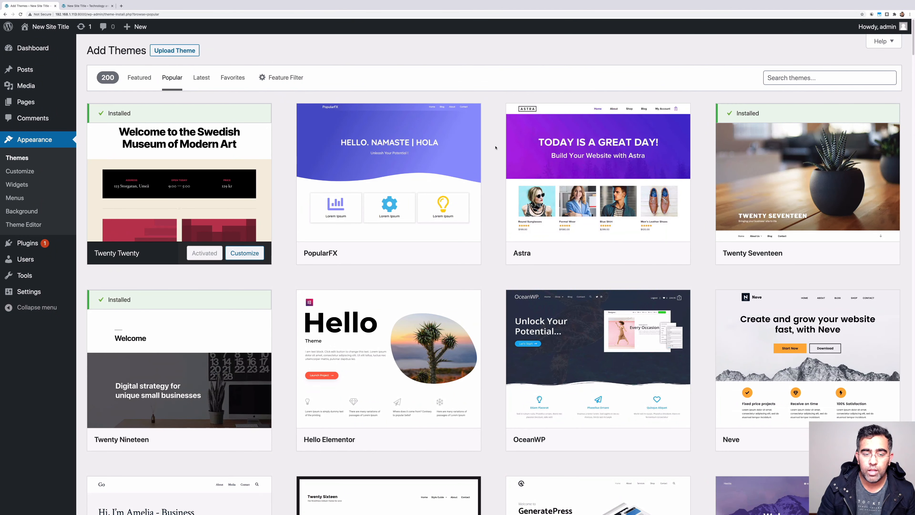
mouse_move(410, 158)
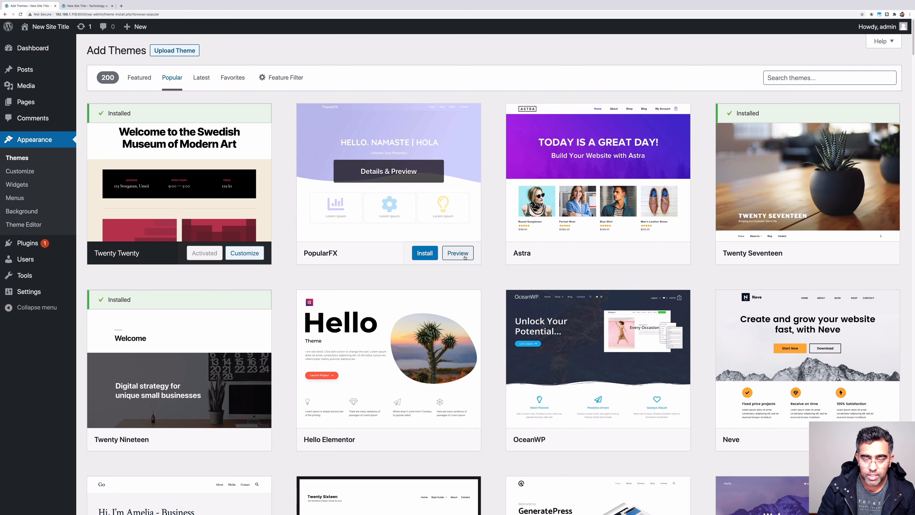
left_click(465, 257)
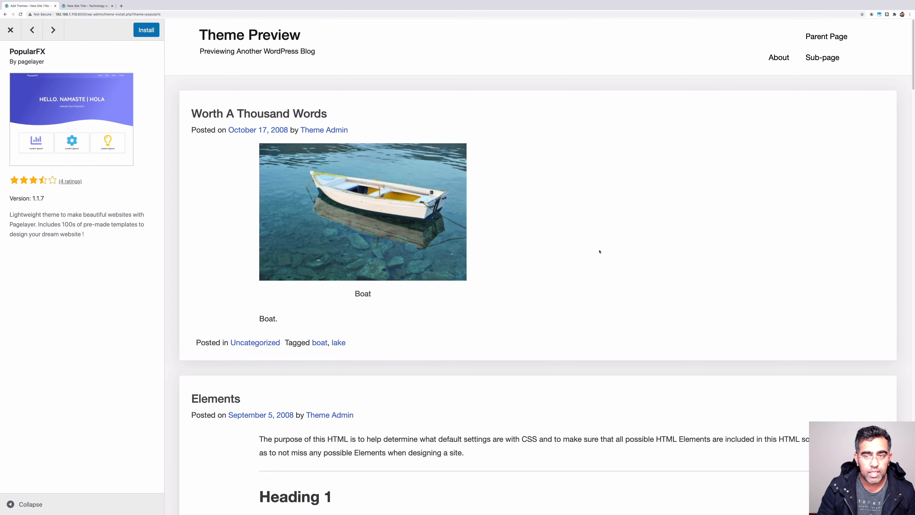
Scroll the PopularFX live preview, then close it to see Astra, OceanWP and Neve again
scroll(457, 174, "down", 5)
left_click(11, 30)
mouse_move(455, 180)
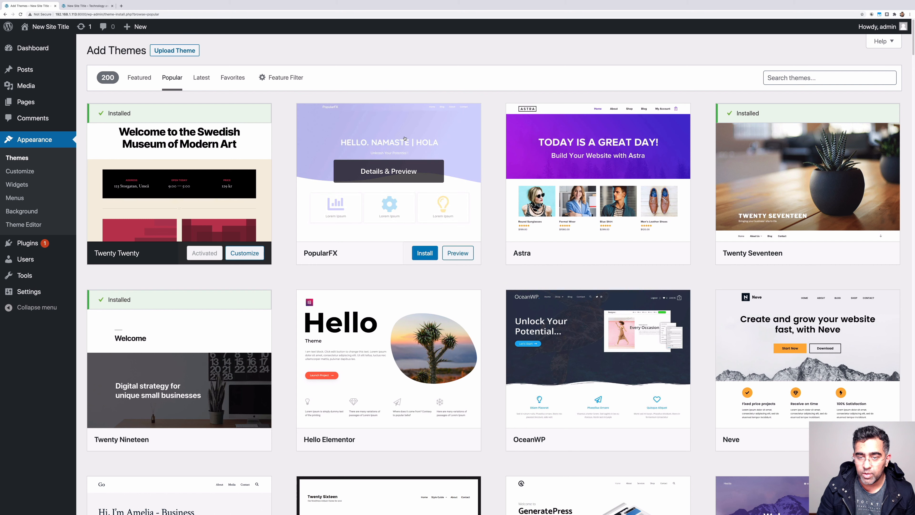
mouse_move(619, 180)
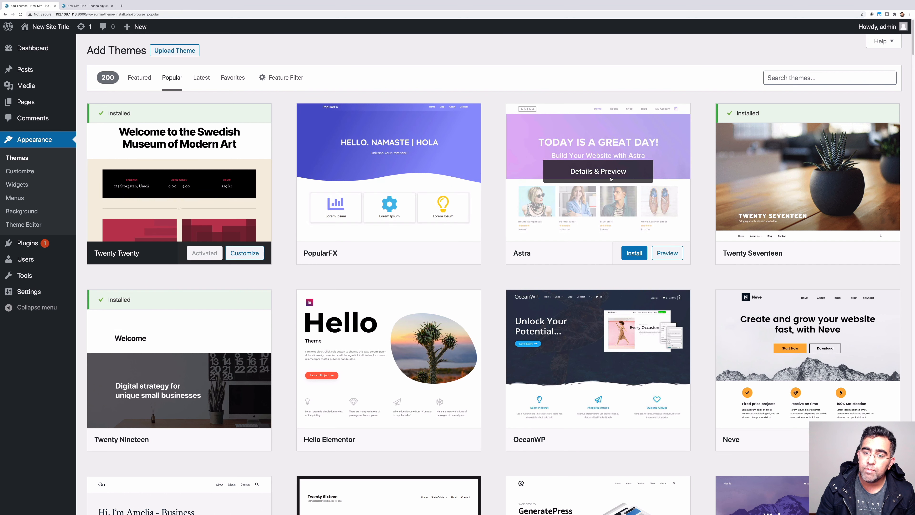
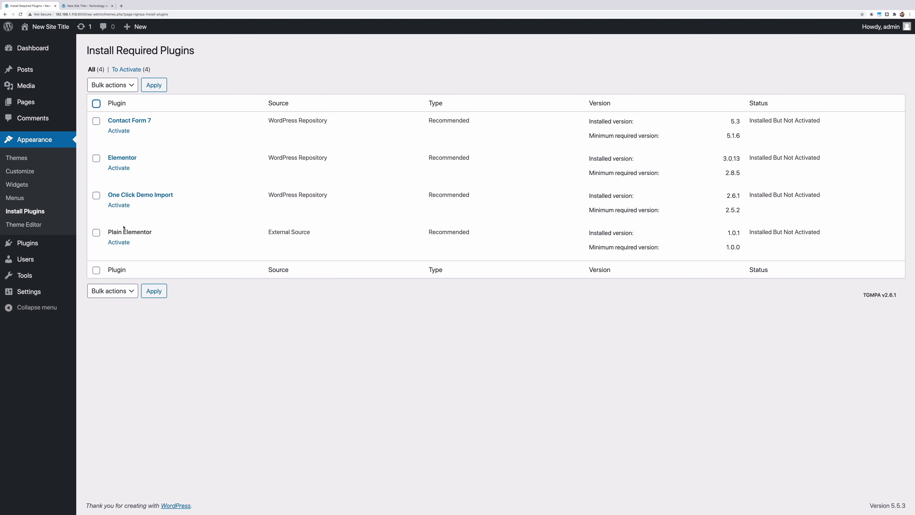
Activate One Click Demo Import, then bulk-activate Contact Form 7, Elementor and Plain Elementor
left_click(123, 207)
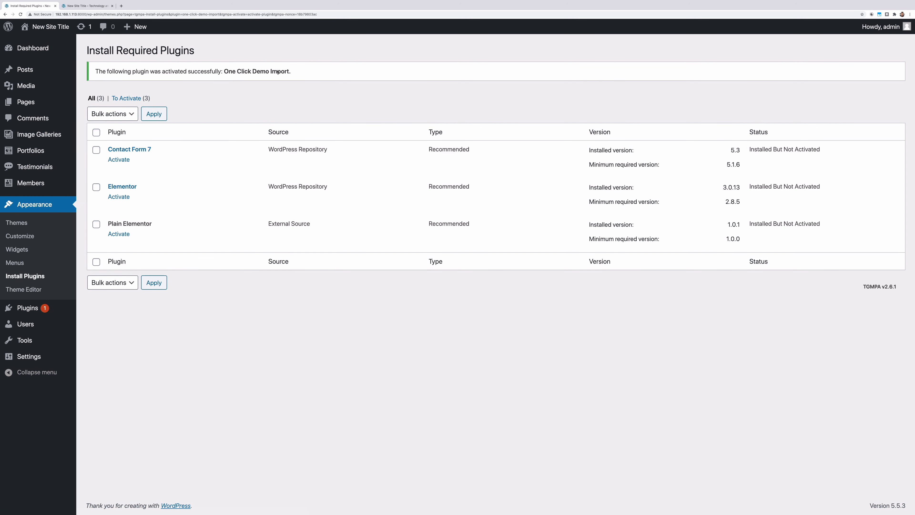
left_click(27, 307)
scroll(196, 306, "down", 4)
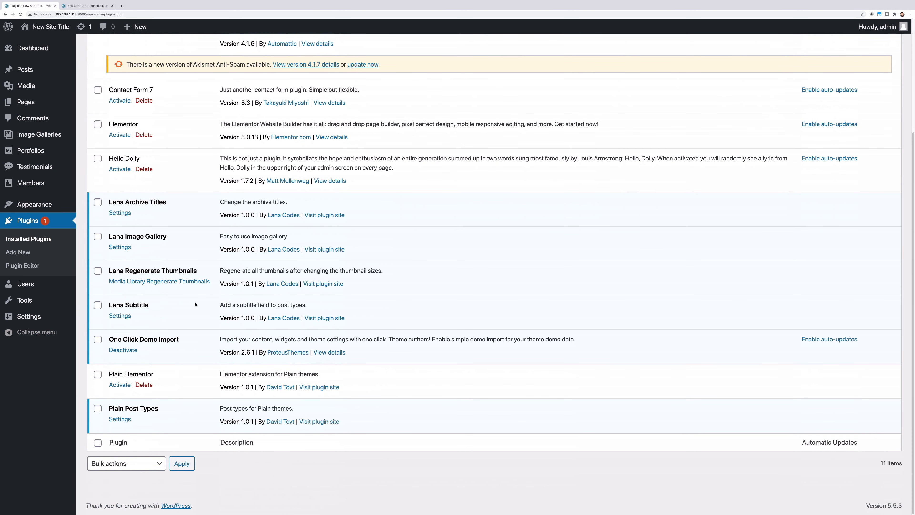
scroll(176, 291, "up", 4)
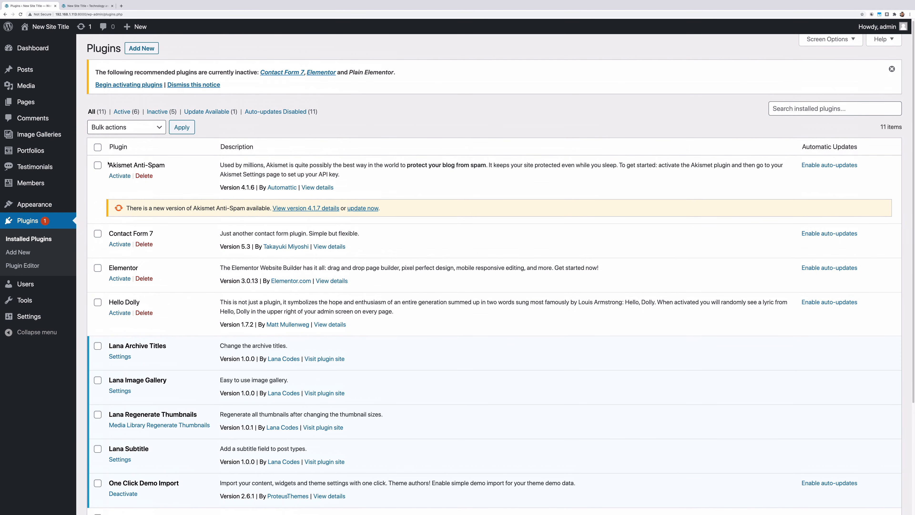
scroll(119, 289, "down", 3)
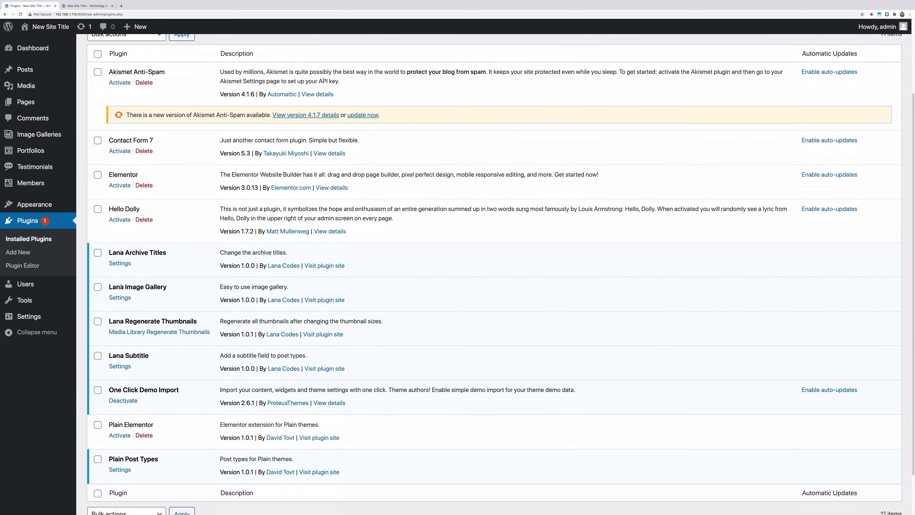
scroll(136, 321, "down", 2)
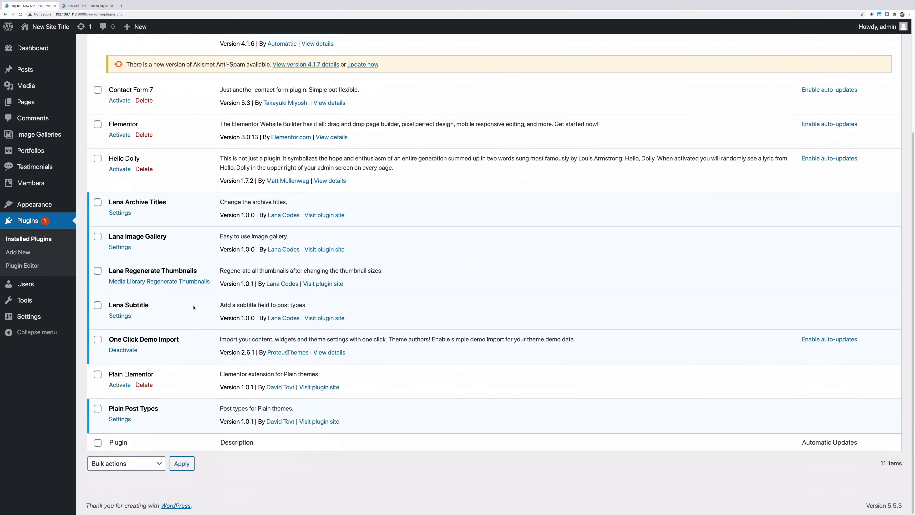
left_click(134, 100)
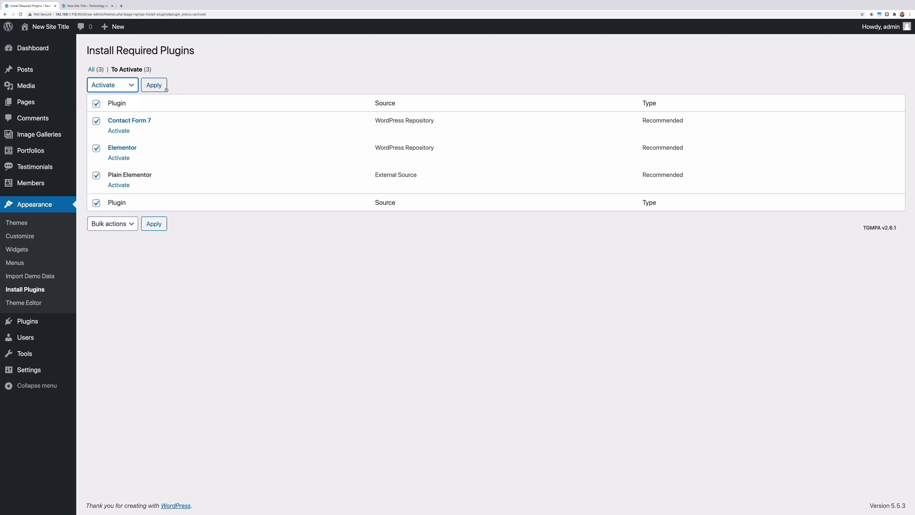
left_click(166, 89)
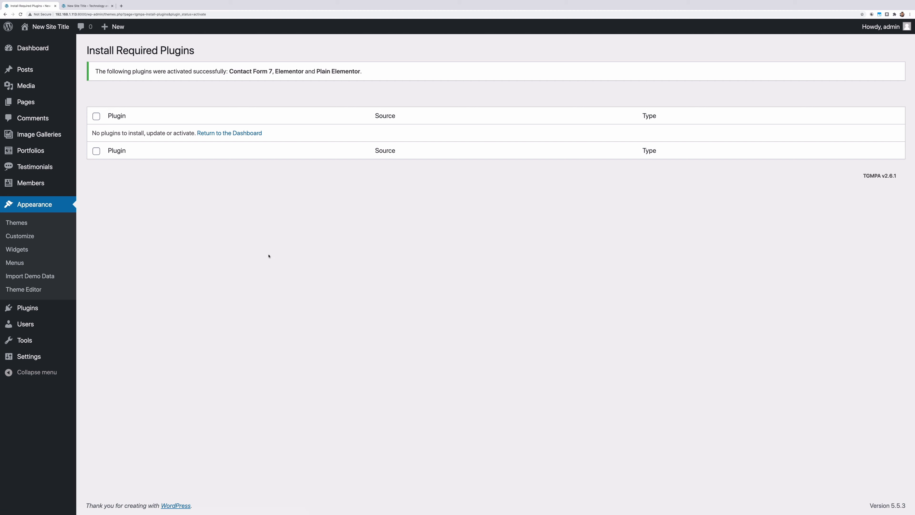
Open the site customizer from the themes list and view its Page options
left_click(25, 227)
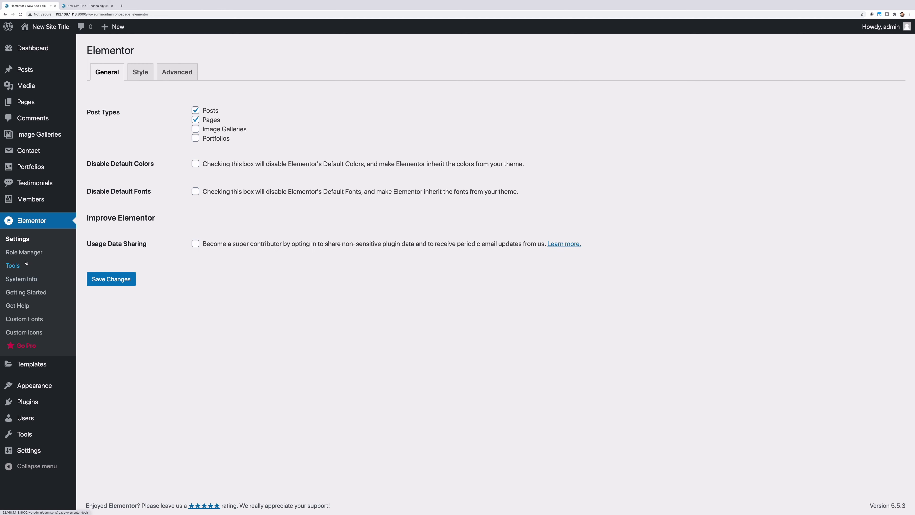
left_click_drag(25, 253, 31, 191)
mouse_move(35, 385)
left_click(108, 400)
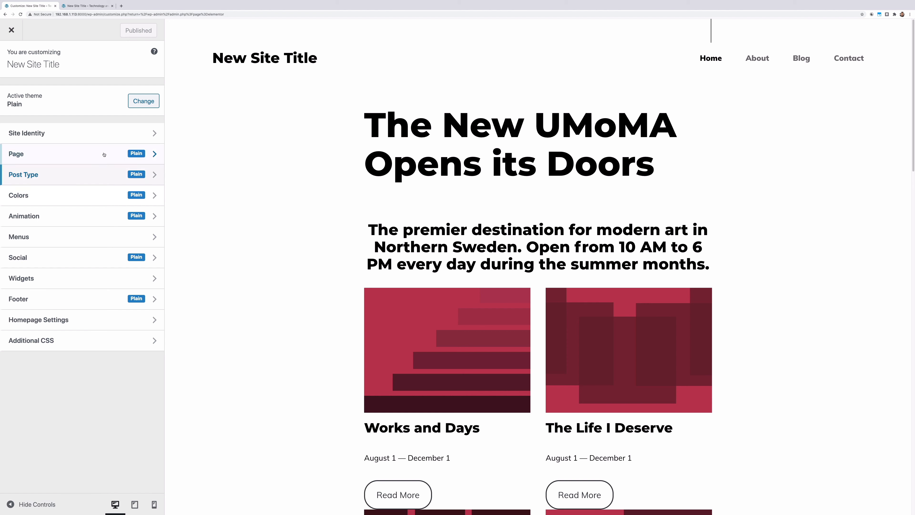
left_click(102, 153)
Go back to Elementor's General settings page, with Posts and Pages as supported post types
left_click(11, 57)
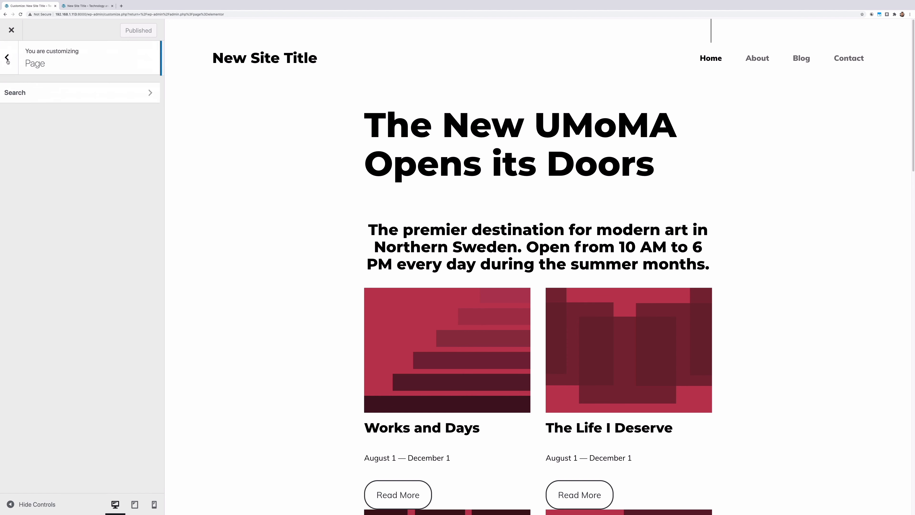
right_click(11, 59)
left_click(18, 62)
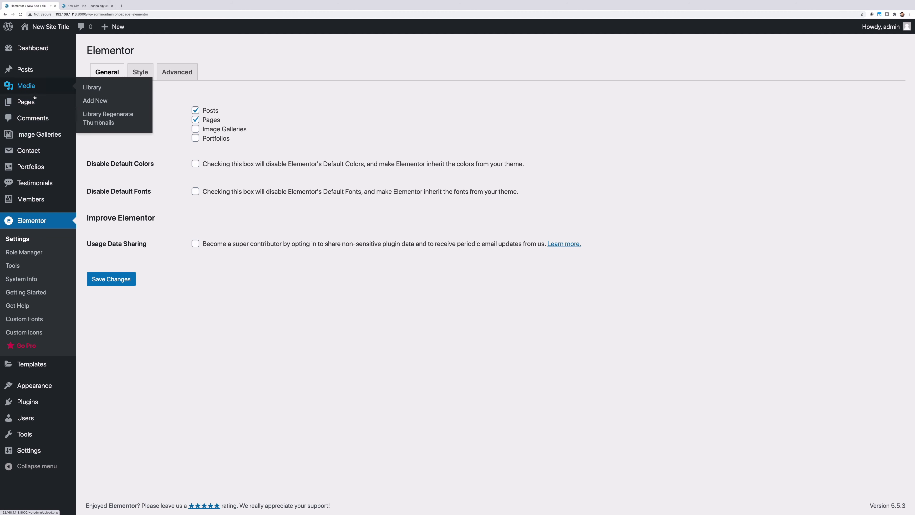
mouse_move(35, 108)
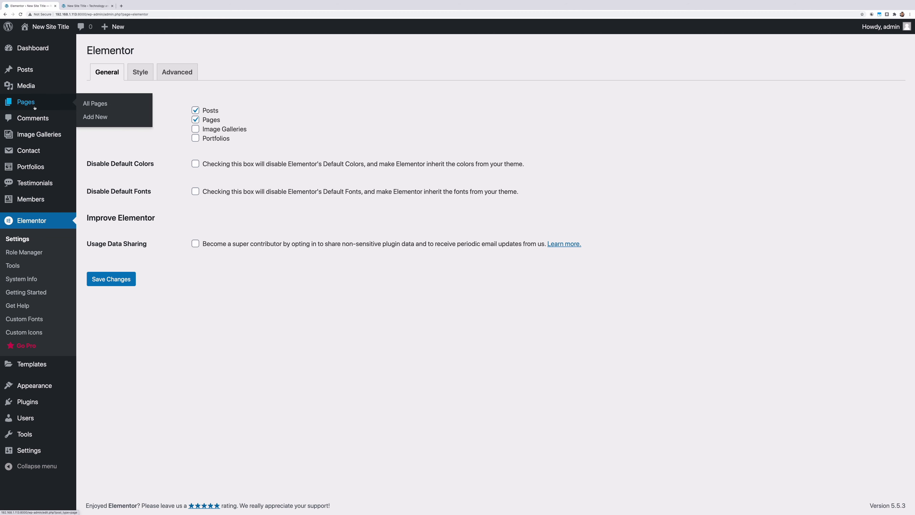
mouse_move(34, 385)
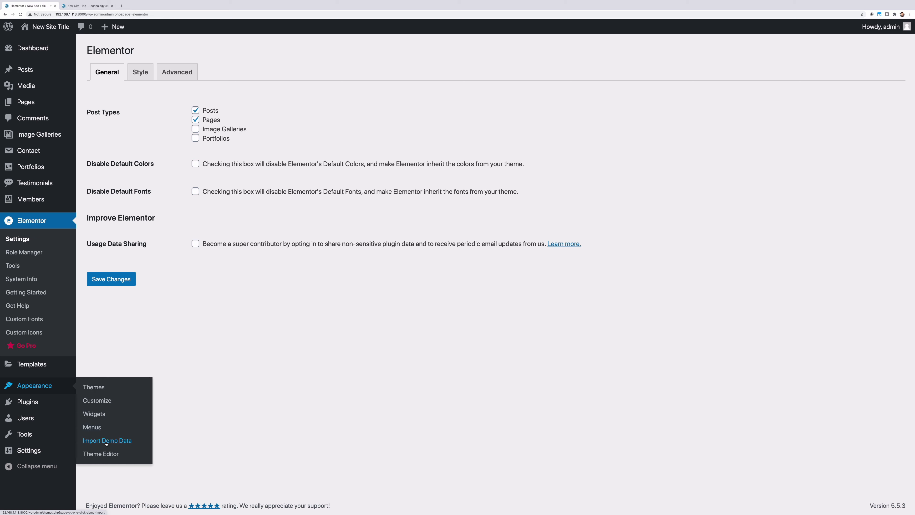
Import the Plain - Light demo from Import Demo Data and confirm with Yes, import!
left_click(106, 440)
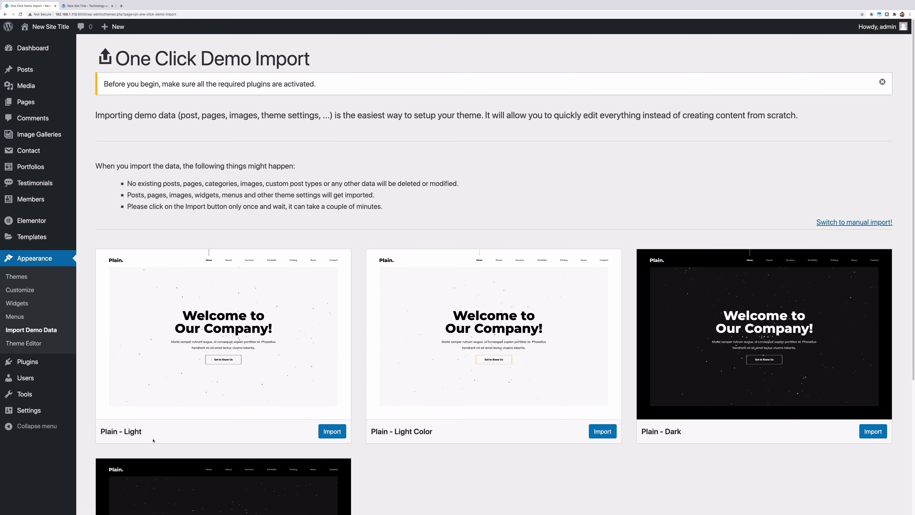
scroll(322, 285, "down", 3)
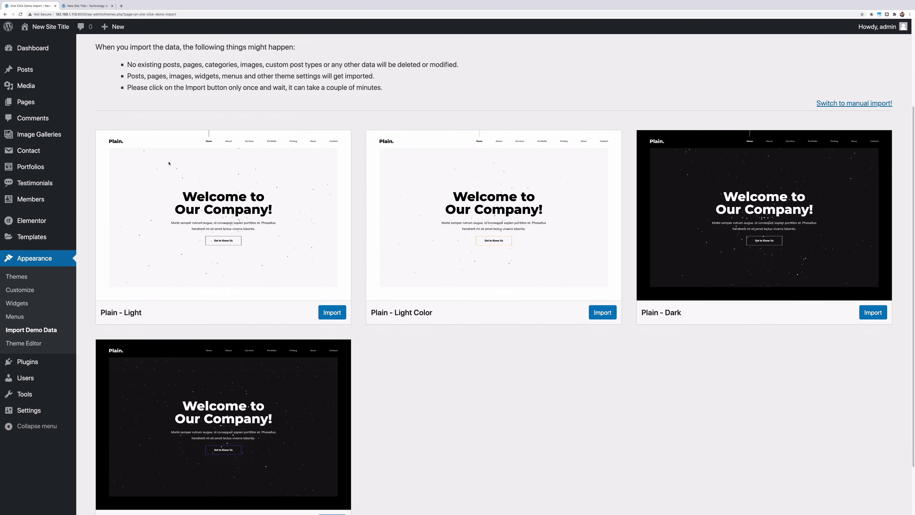
scroll(279, 204, "down", 2)
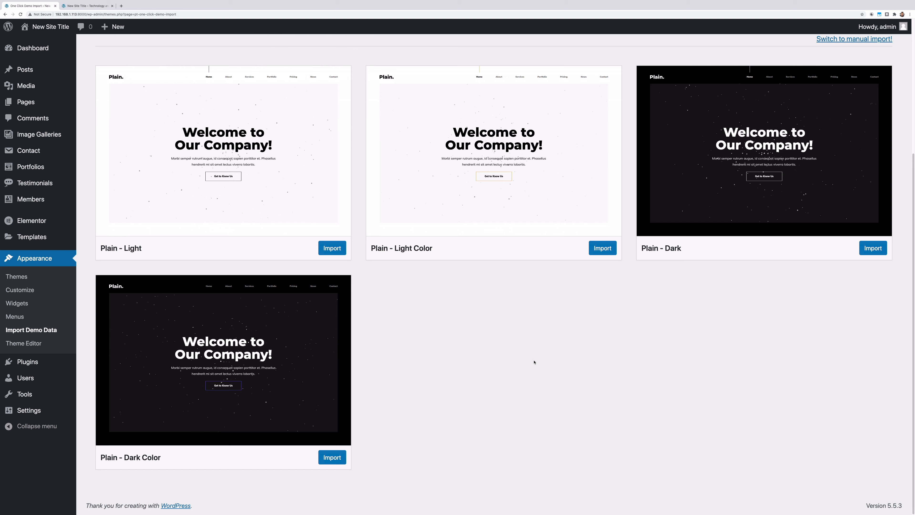
scroll(151, 184, "up", 2)
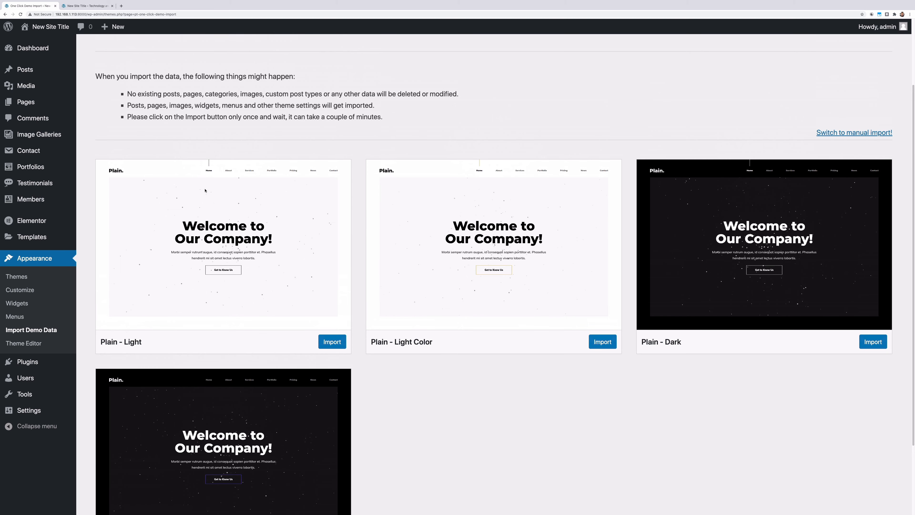
left_click(329, 341)
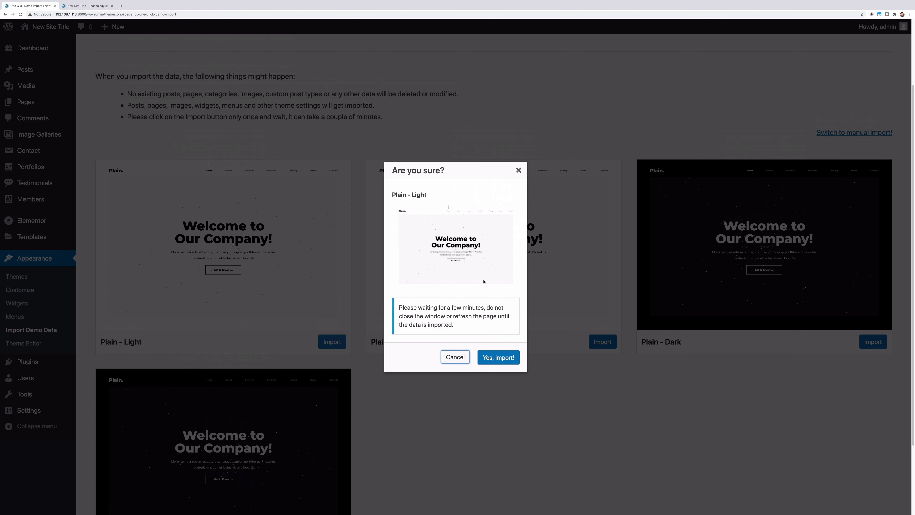
left_click(507, 357)
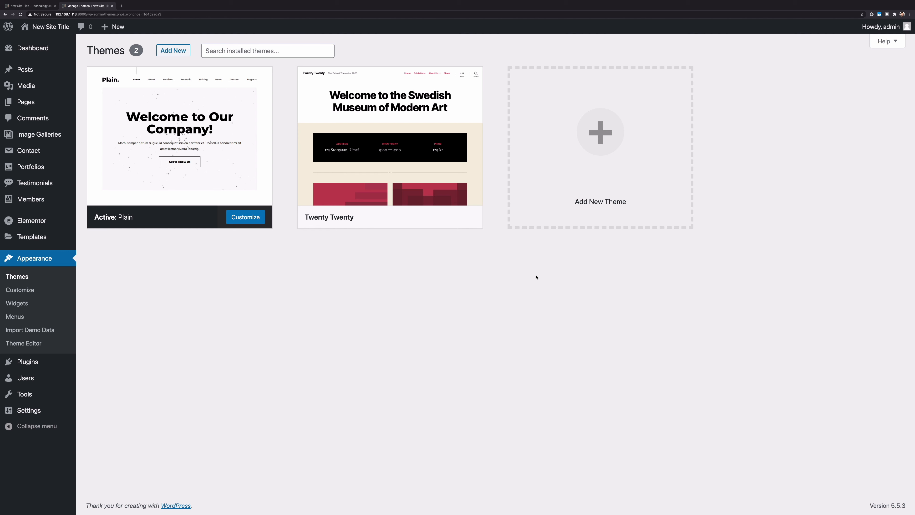
mouse_move(218, 146)
key("ctrl+shift+Tab")
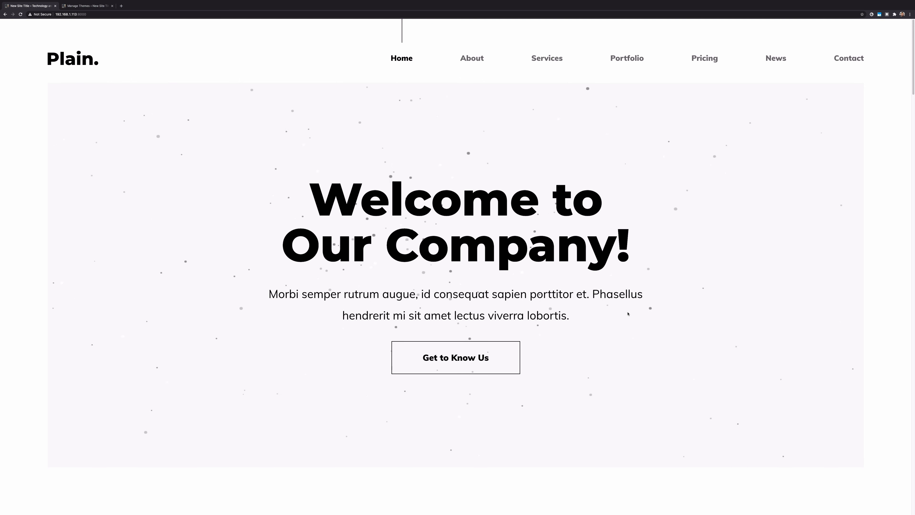
key("super+shift+f")
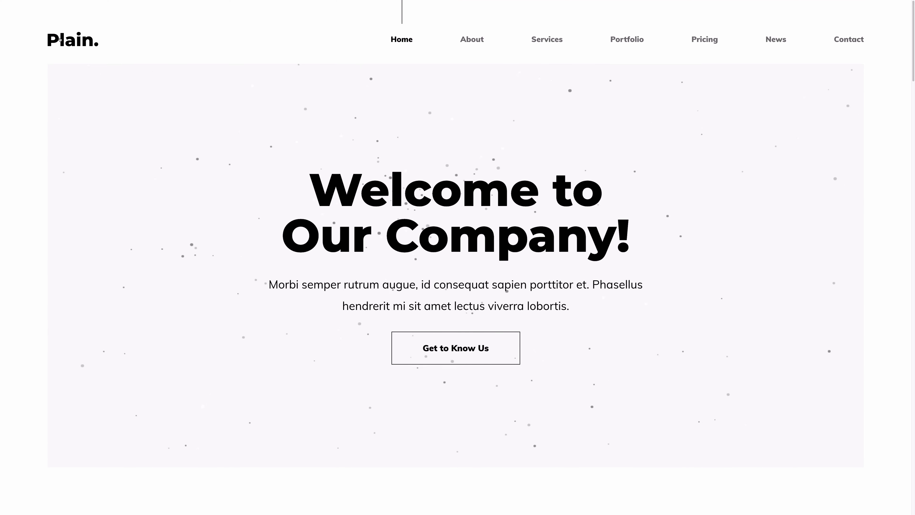
left_click_drag(41, 39, 100, 38)
left_click(130, 39)
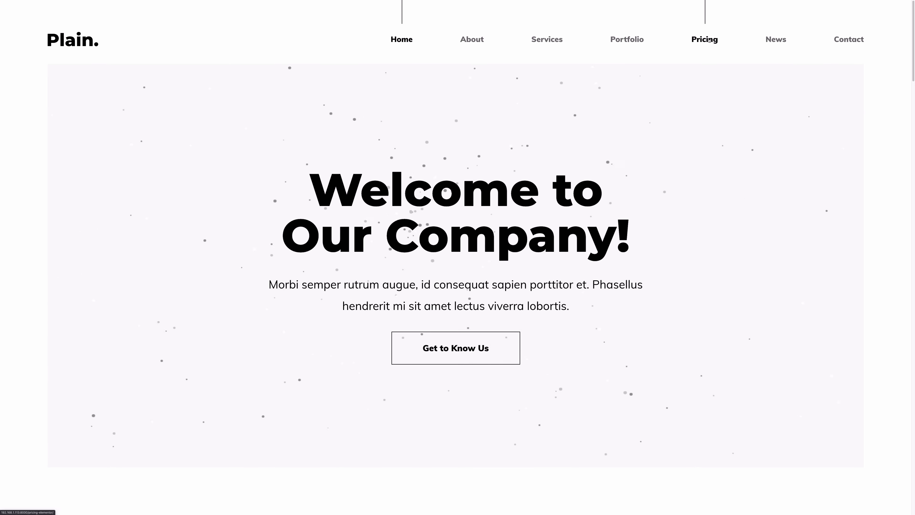
left_click_drag(361, 192, 510, 191)
left_click_drag(372, 238, 510, 202)
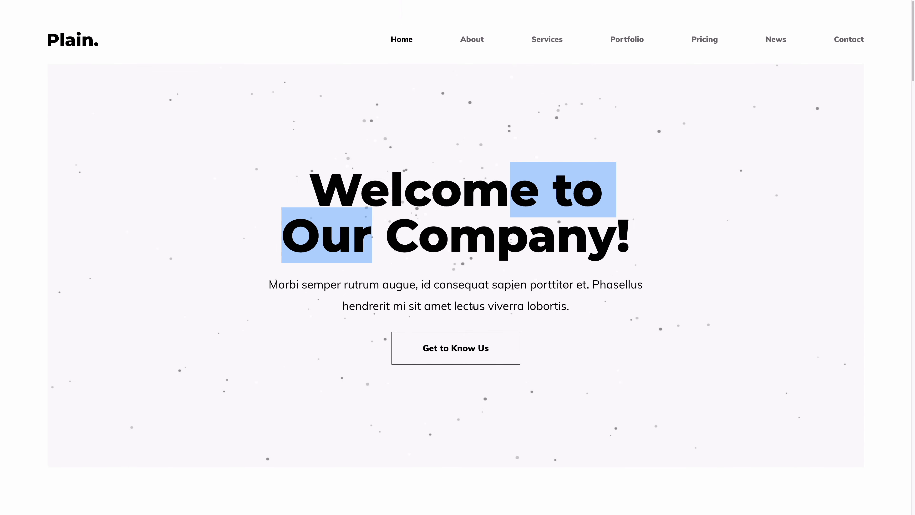
scroll(511, 240, "down", 5)
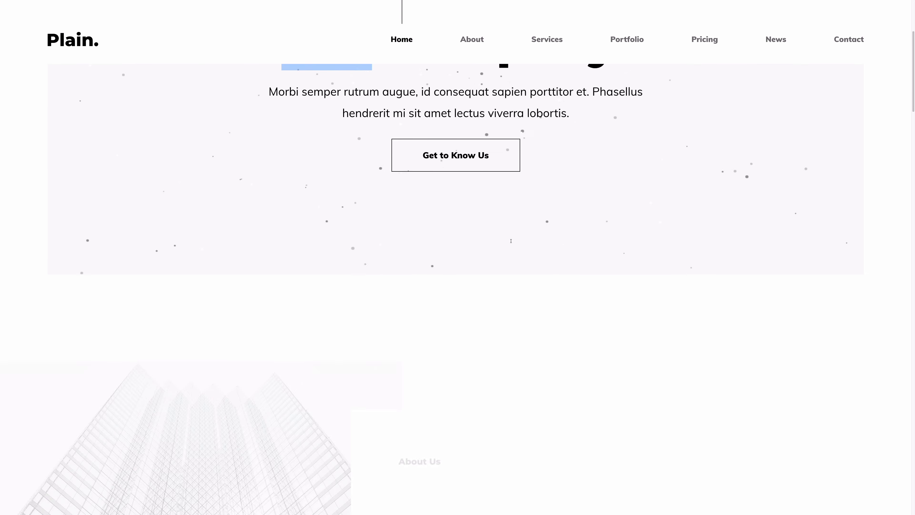
scroll(511, 241, "down", 5)
scroll(511, 242, "down", 20)
left_click(416, 135)
left_click(477, 136)
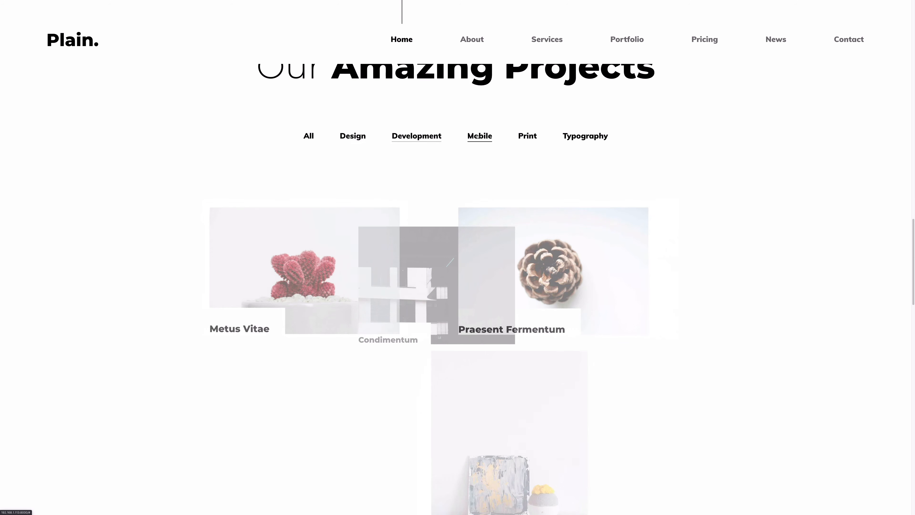
left_click(527, 138)
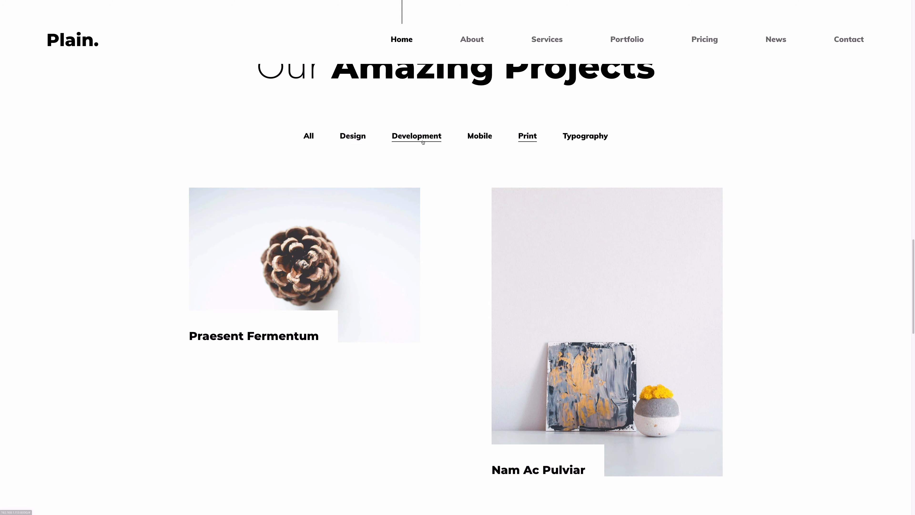
left_click(359, 139)
scroll(359, 140, "down", 15)
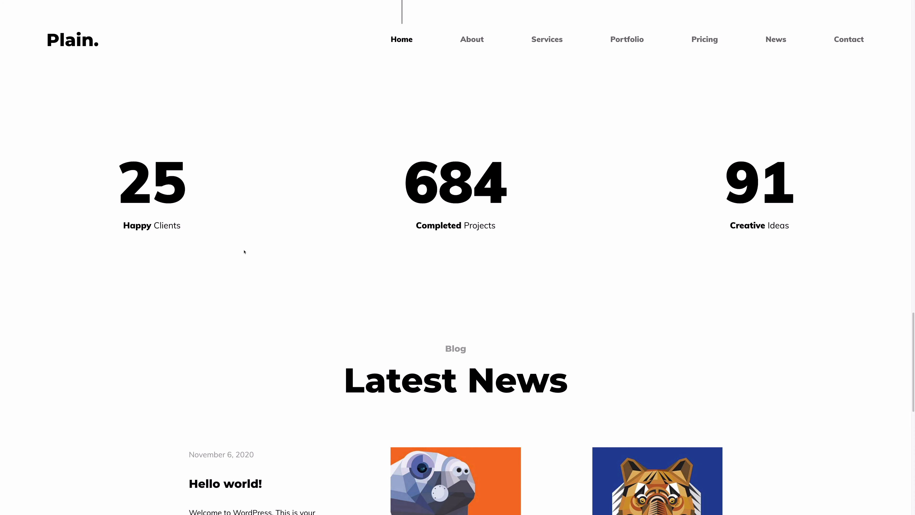
scroll(446, 316, "down", 3)
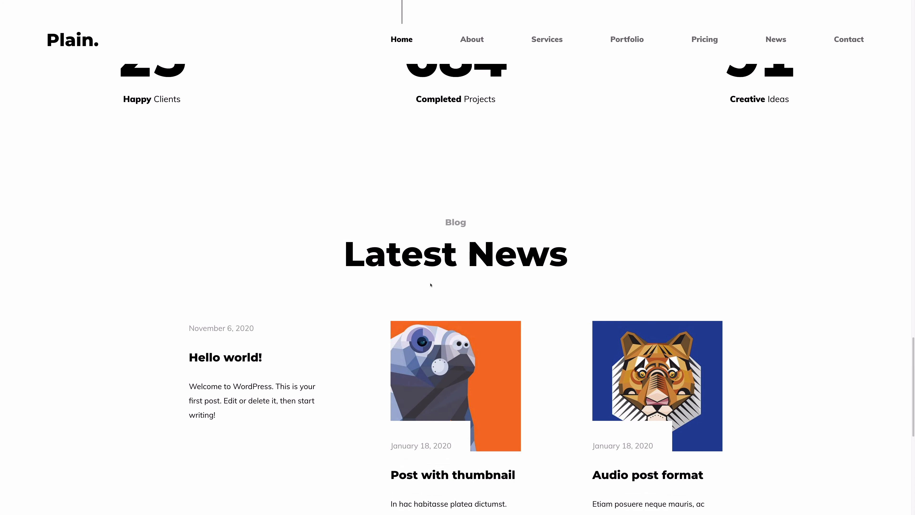
scroll(430, 285, "down", 2)
scroll(431, 285, "down", 9)
left_click_drag(87, 350, 253, 384)
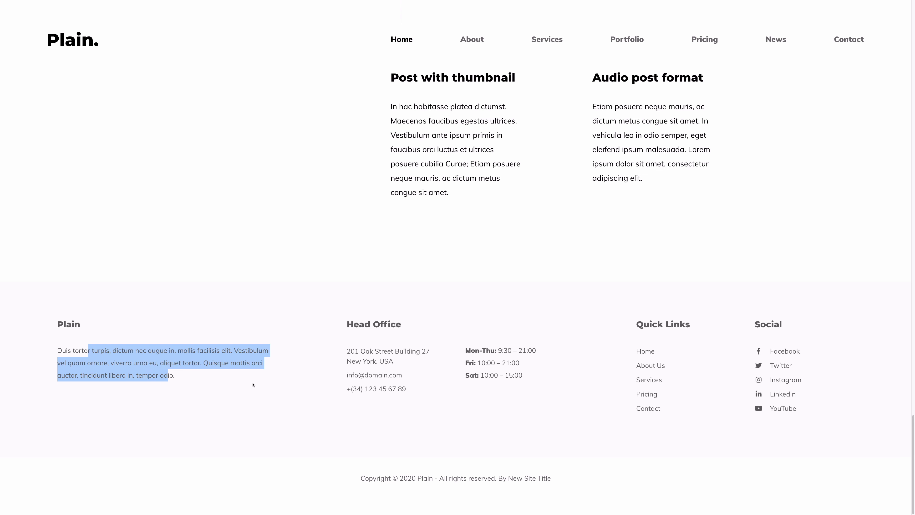
left_click_drag(343, 338, 532, 427)
left_click_drag(605, 362, 827, 441)
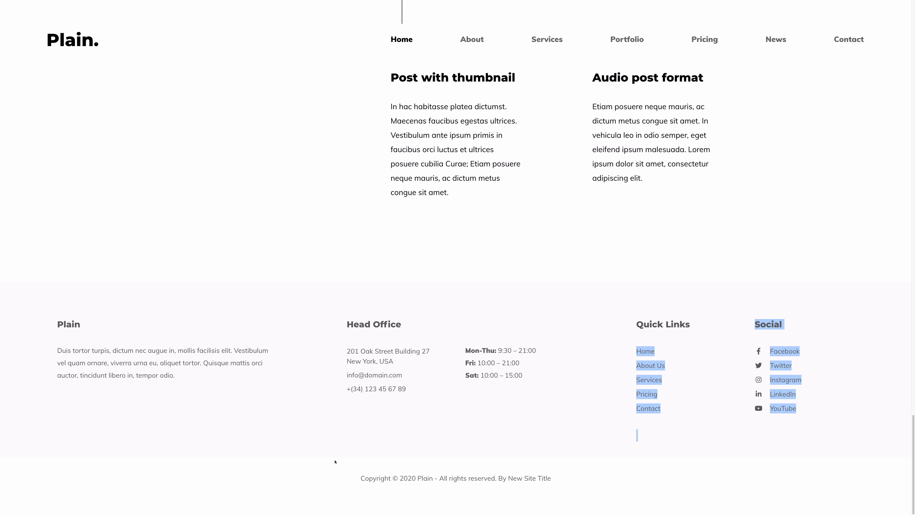
left_click_drag(341, 459, 569, 488)
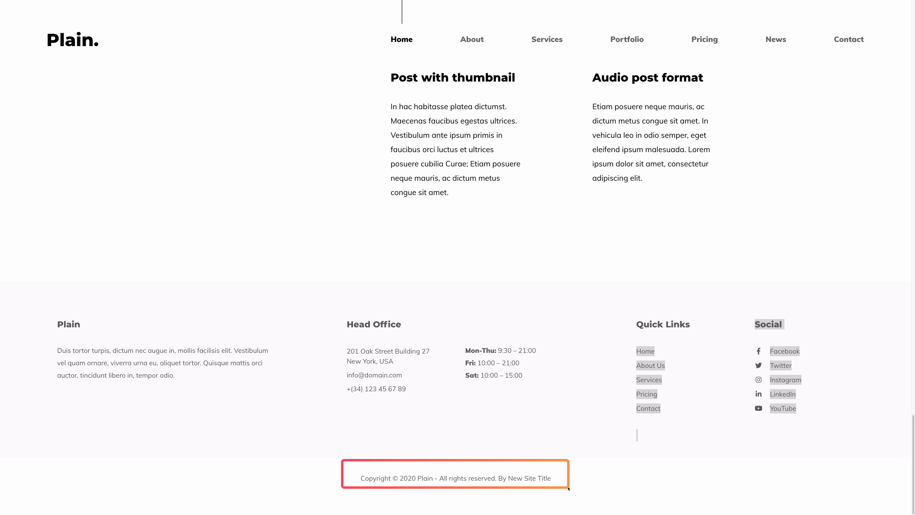
left_click_drag(569, 488, 564, 488)
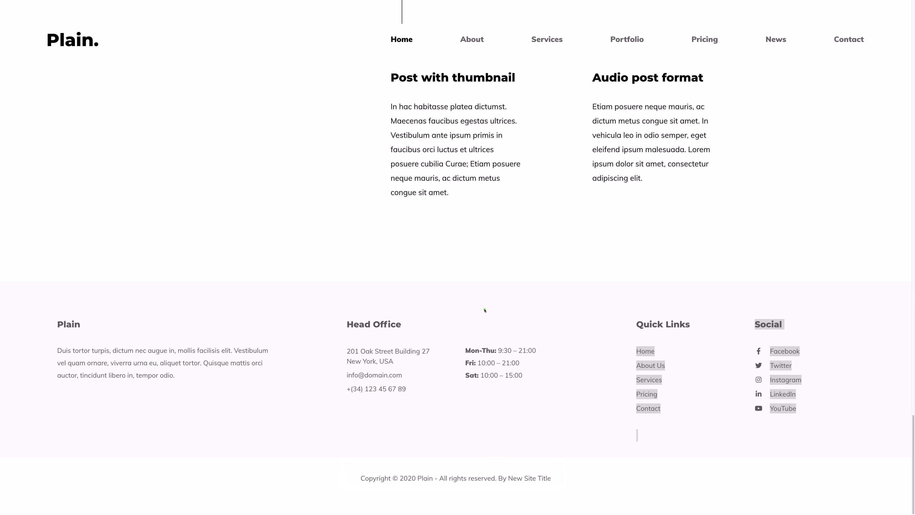
scroll(484, 309, "up", 15)
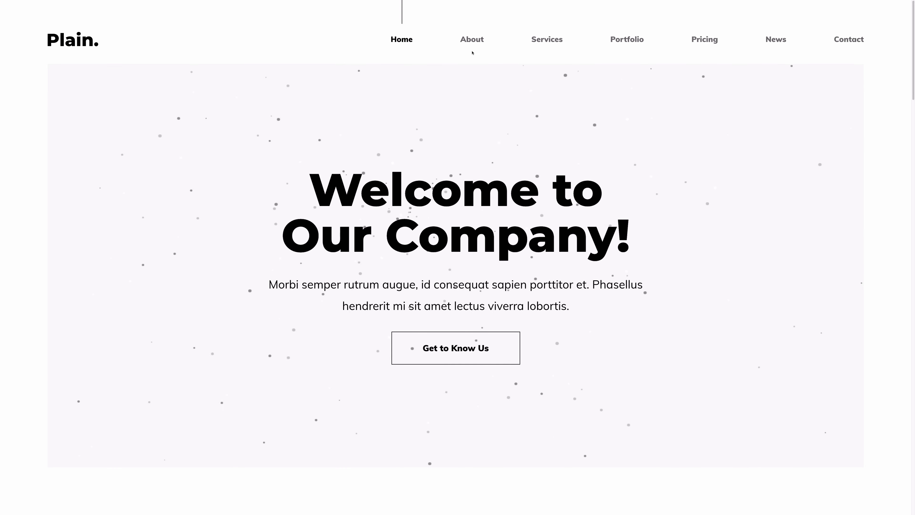
Scroll through the demo site's About page
left_click(473, 53)
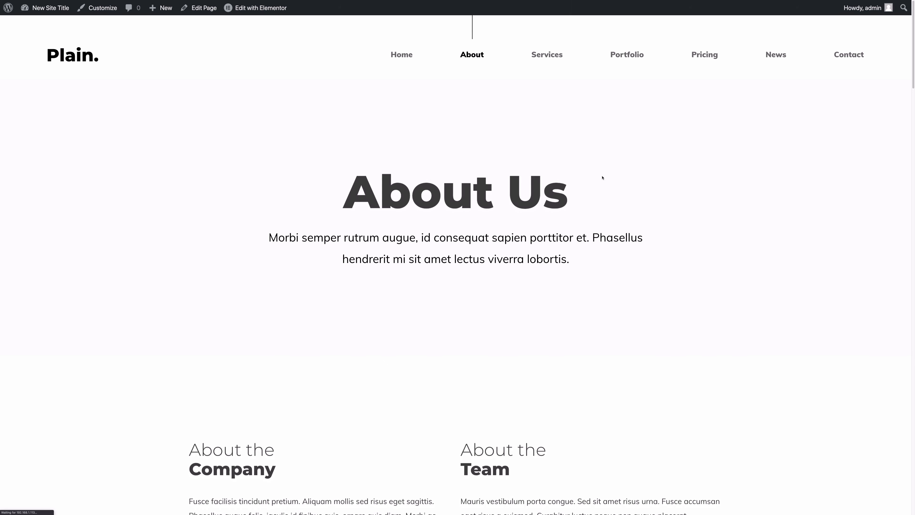
scroll(392, 283, "down", 4)
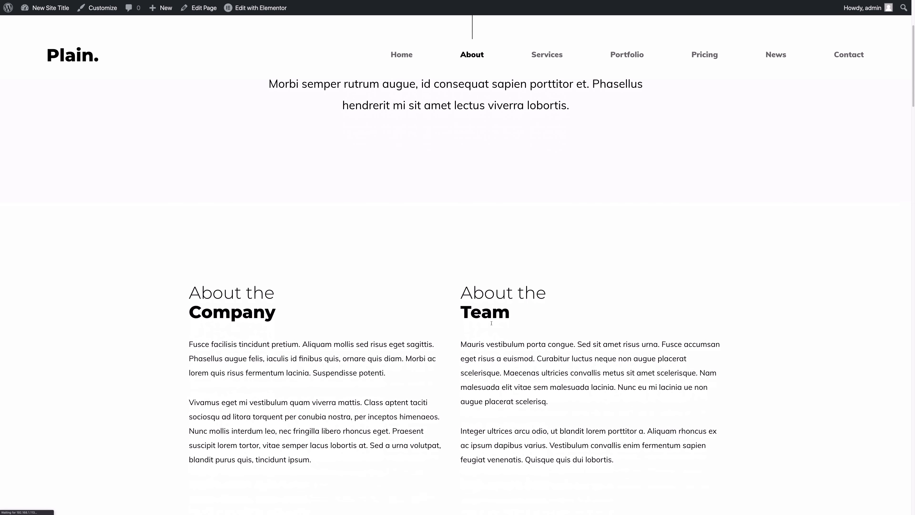
scroll(491, 322, "down", 4)
scroll(274, 234, "down", 10)
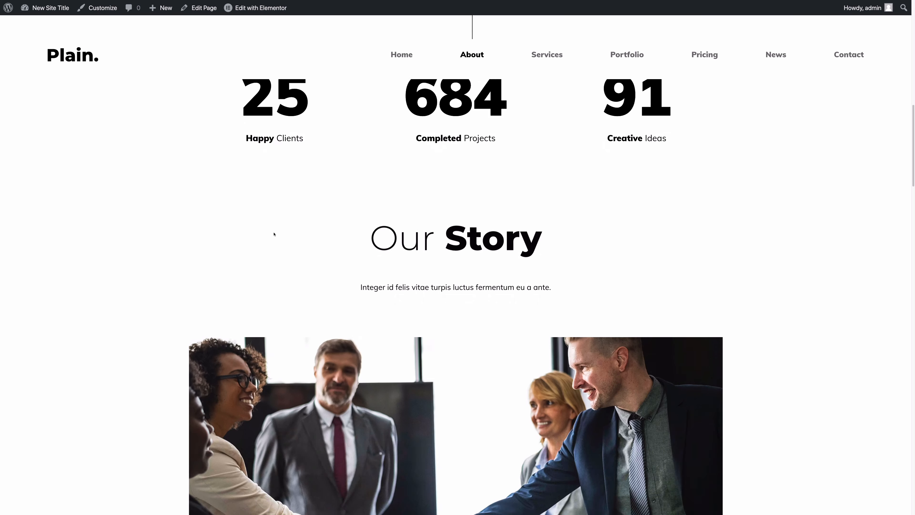
scroll(274, 234, "down", 2)
scroll(274, 234, "down", 15)
mouse_move(288, 180)
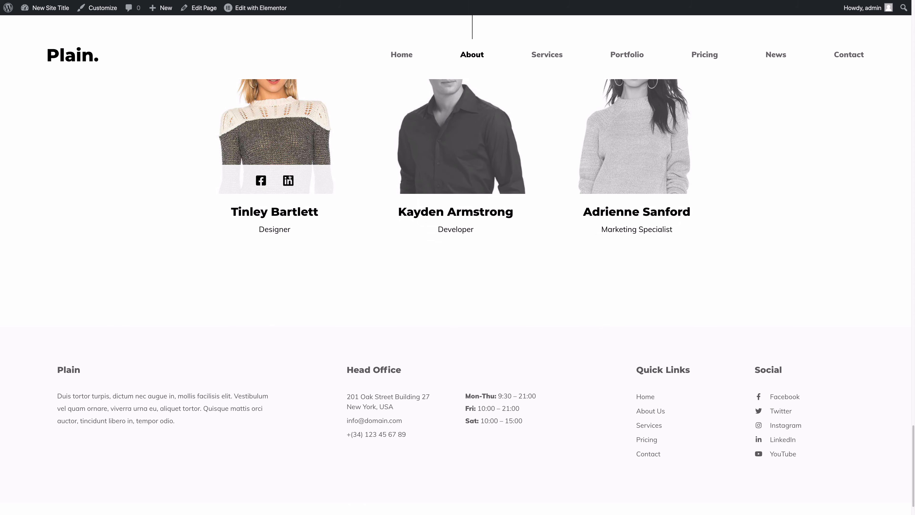
scroll(541, 198, "up", 15)
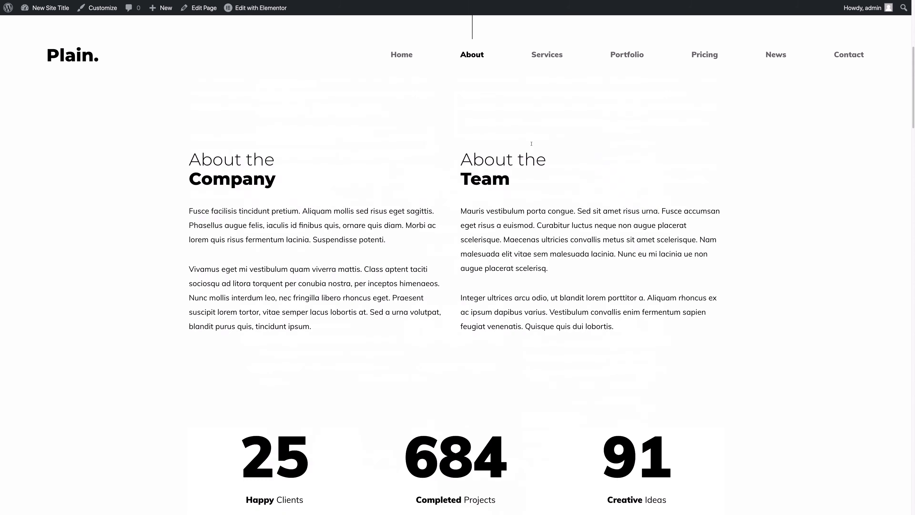
Browse the Services and Portfolio pages, then open Contact and News
left_click(550, 59)
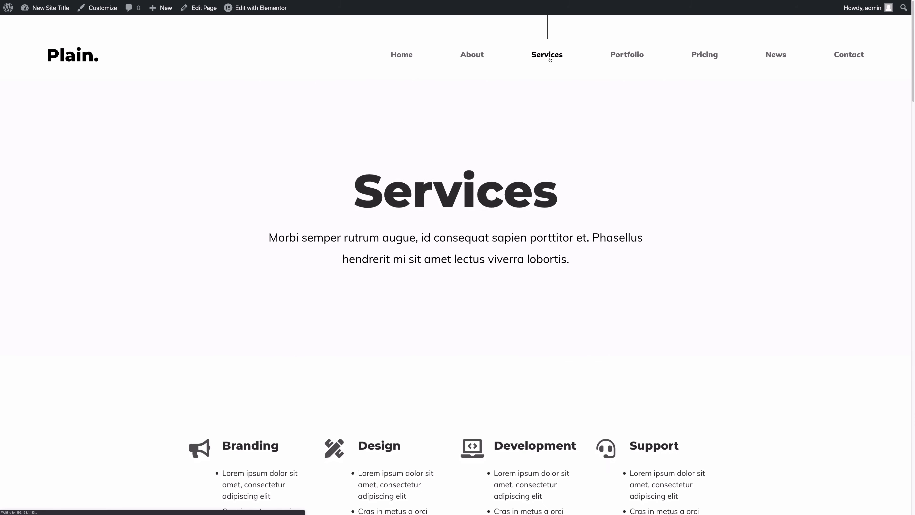
scroll(510, 246, "down", 10)
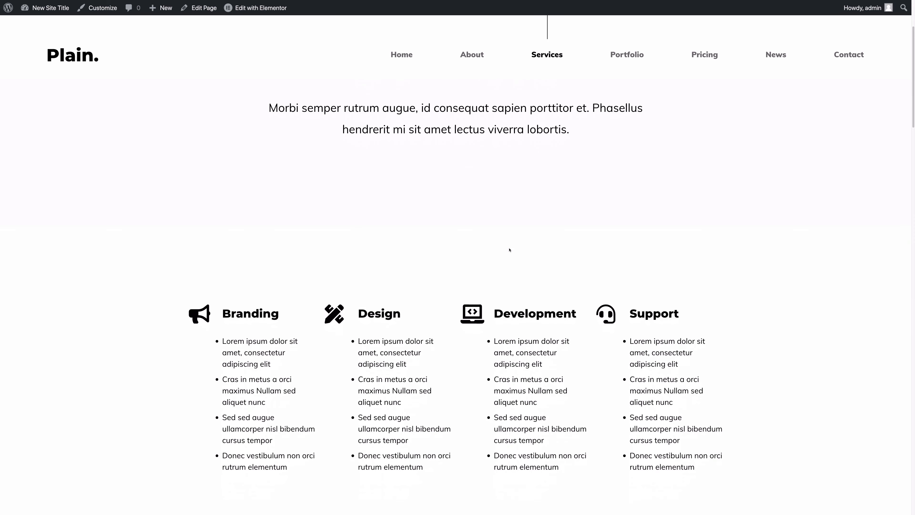
scroll(370, 219, "down", 15)
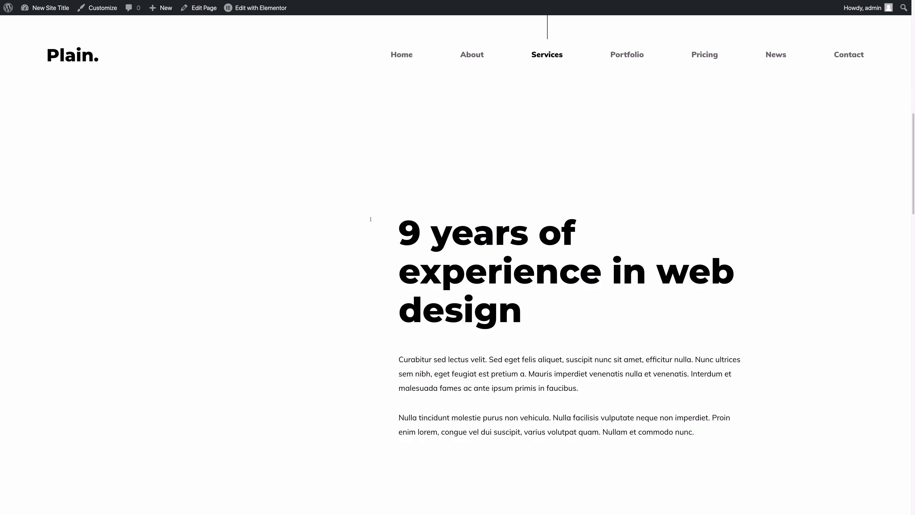
left_click(627, 54)
scroll(435, 224, "down", 5)
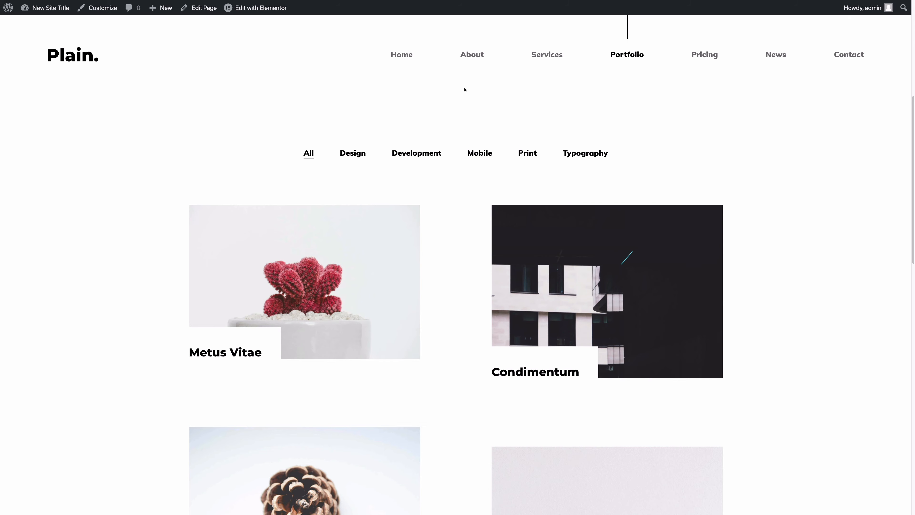
scroll(436, 204, "down", 15)
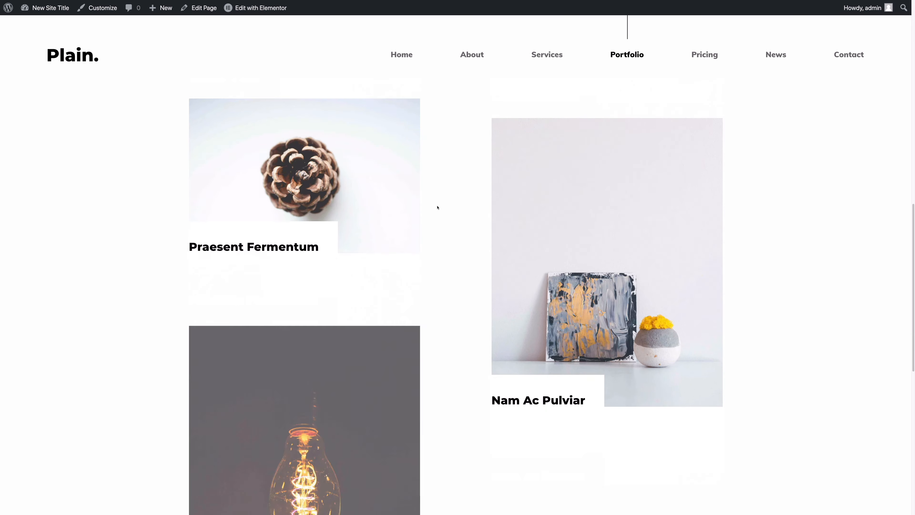
scroll(448, 202, "down", 3)
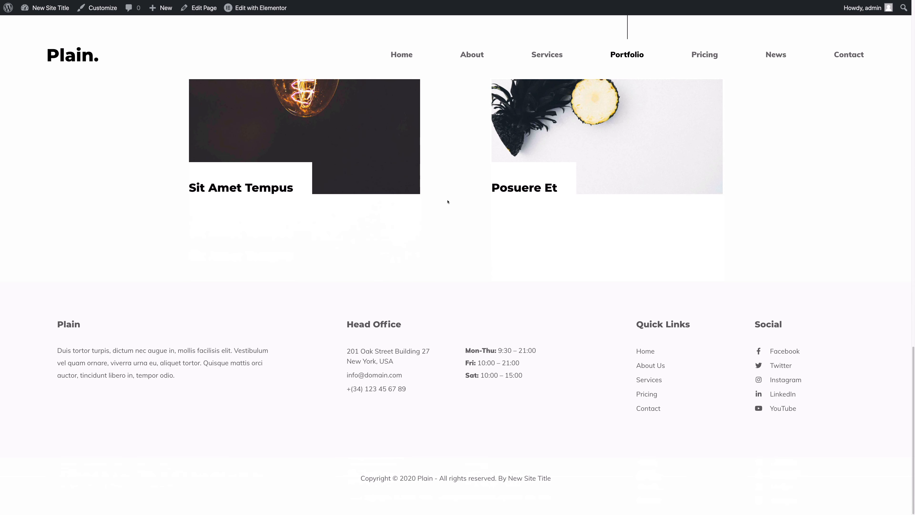
left_click(848, 55)
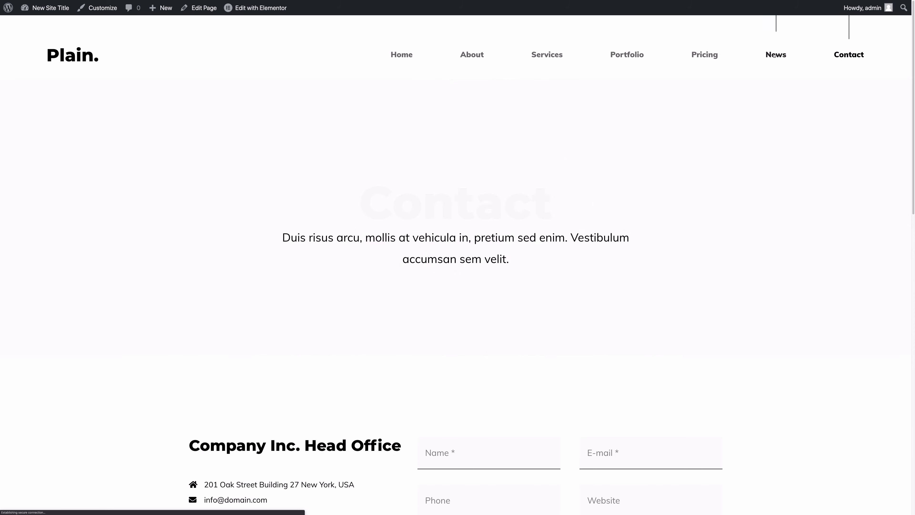
left_click(775, 54)
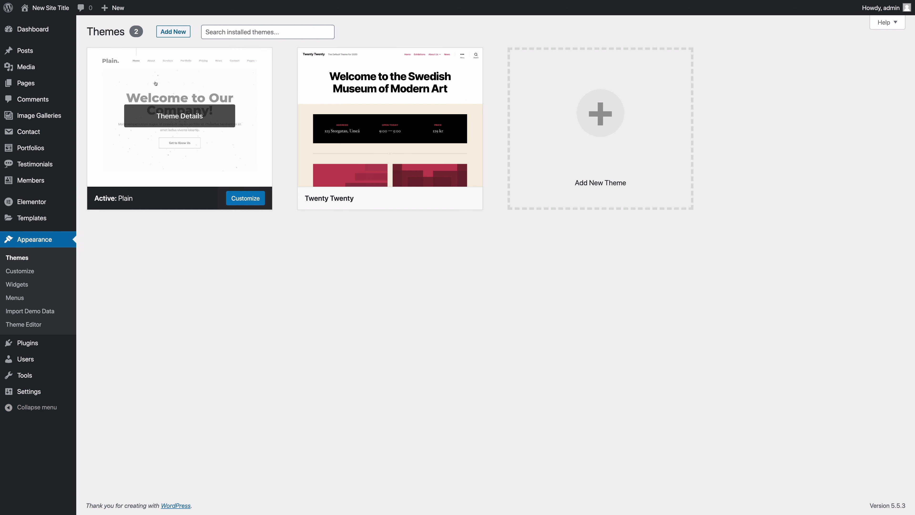
mouse_move(26, 221)
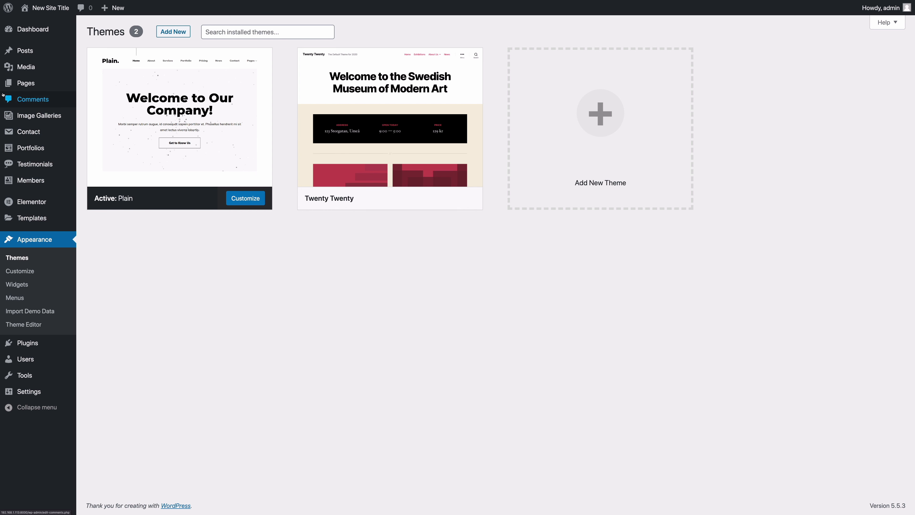
mouse_move(26, 87)
mouse_move(28, 51)
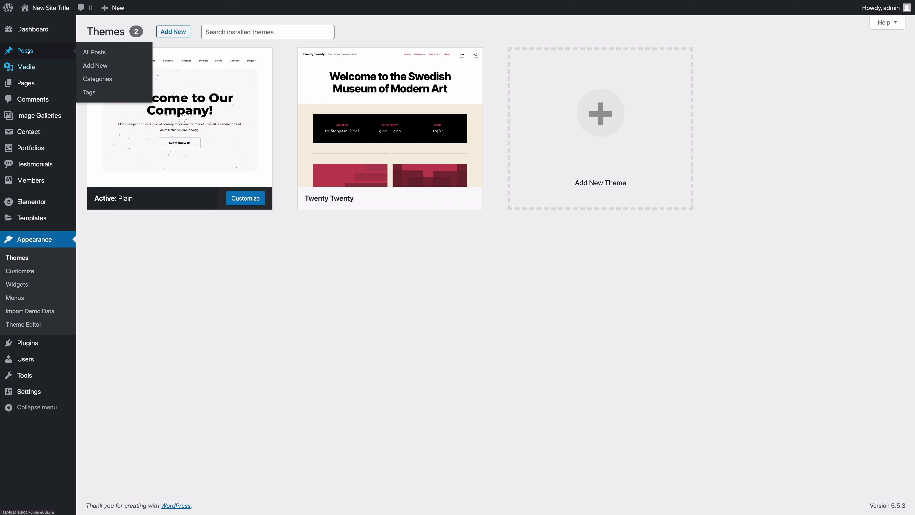
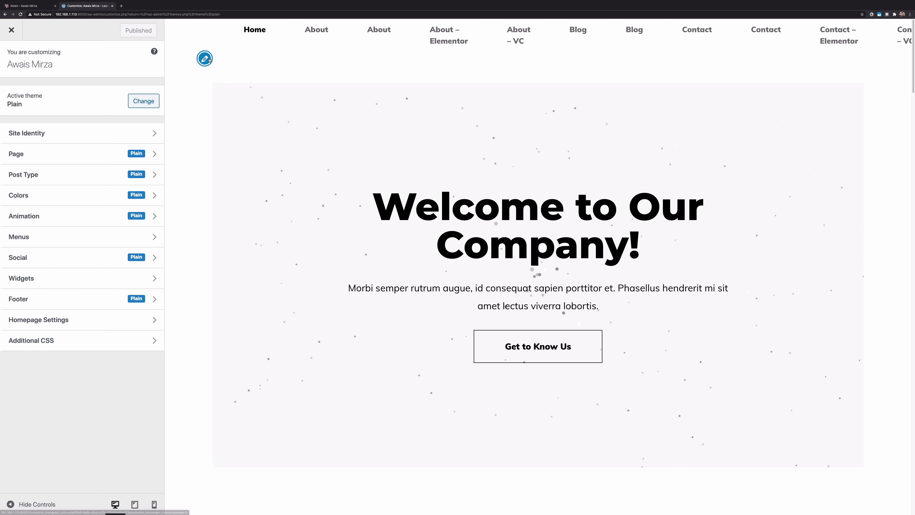
Assign Header menu - Elementor to the Main Menu display location
left_click(207, 60)
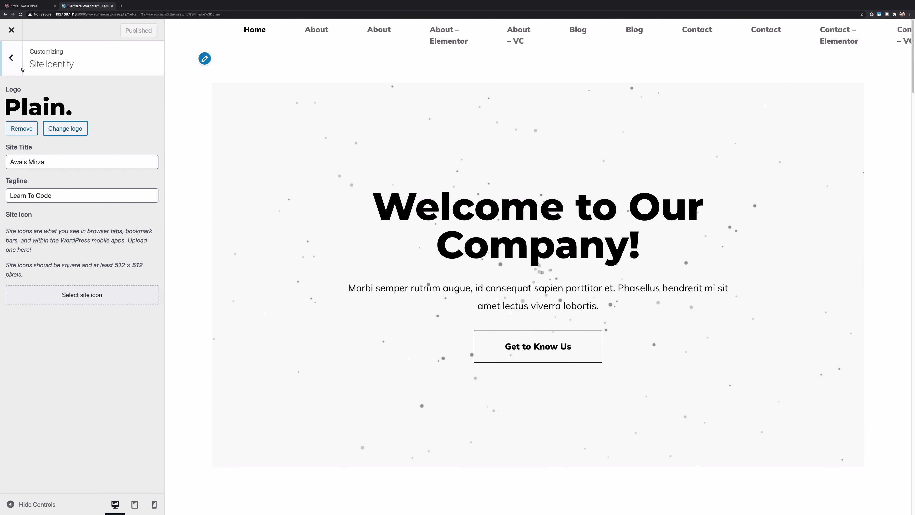
left_click(10, 64)
left_click(72, 278)
left_click(72, 128)
left_click(10, 294)
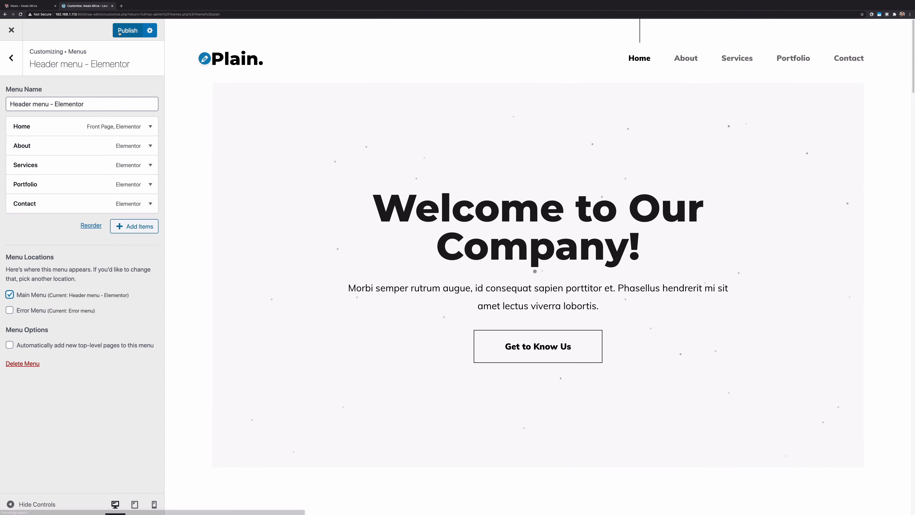
Publish the header menu change and view Homepage Settings: Home - Elementor homepage, News posts page
left_click(127, 31)
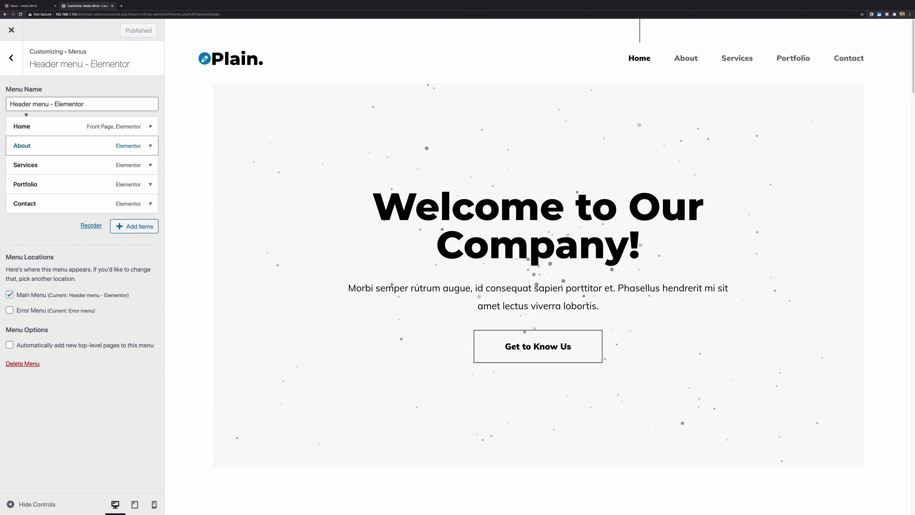
left_click(7, 63)
left_click(8, 63)
left_click(89, 319)
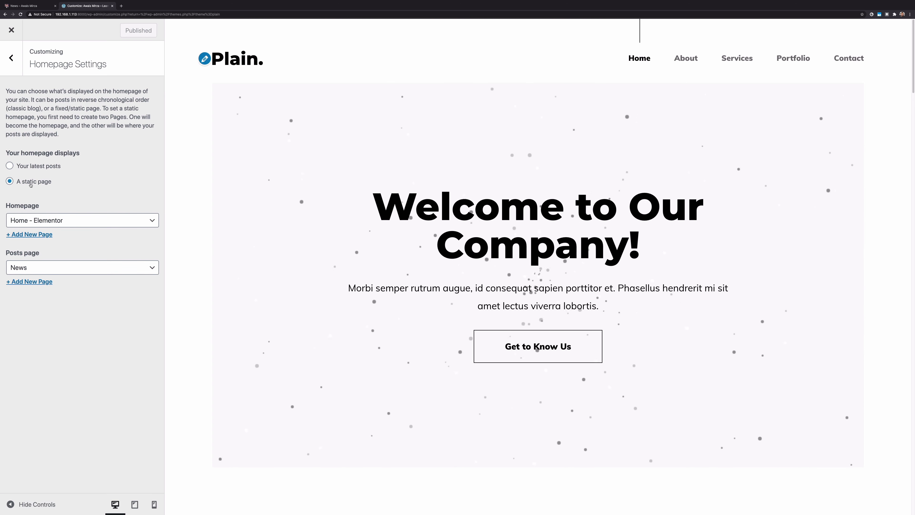
left_click(40, 167)
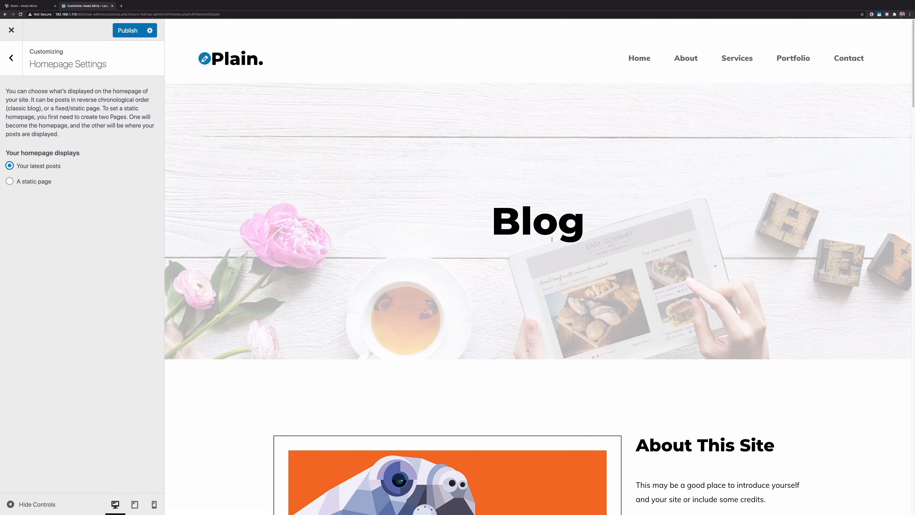
scroll(393, 274, "down", 15)
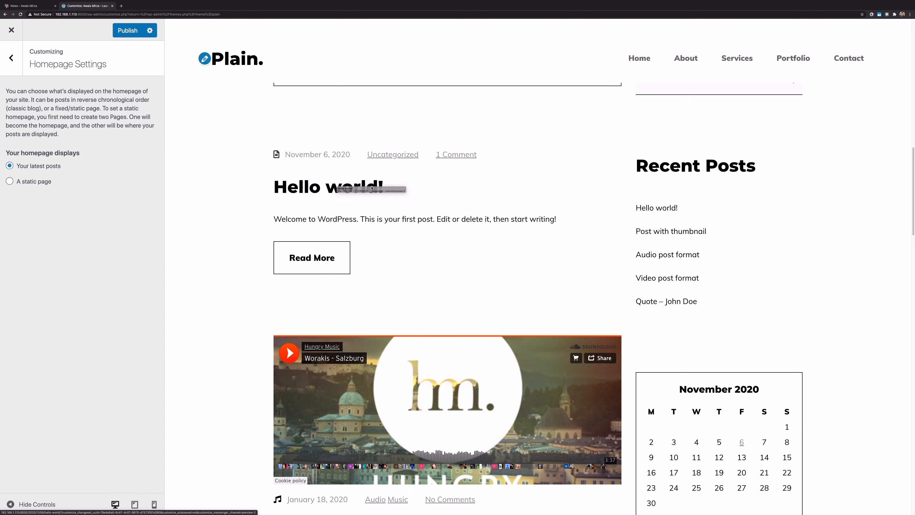
scroll(568, 270, "down", 10)
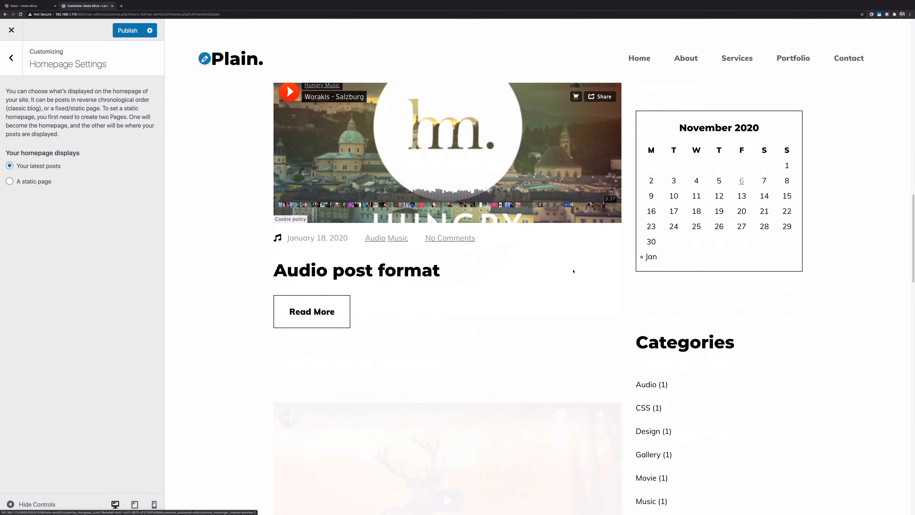
scroll(460, 270, "up", 15)
double_click(537, 220)
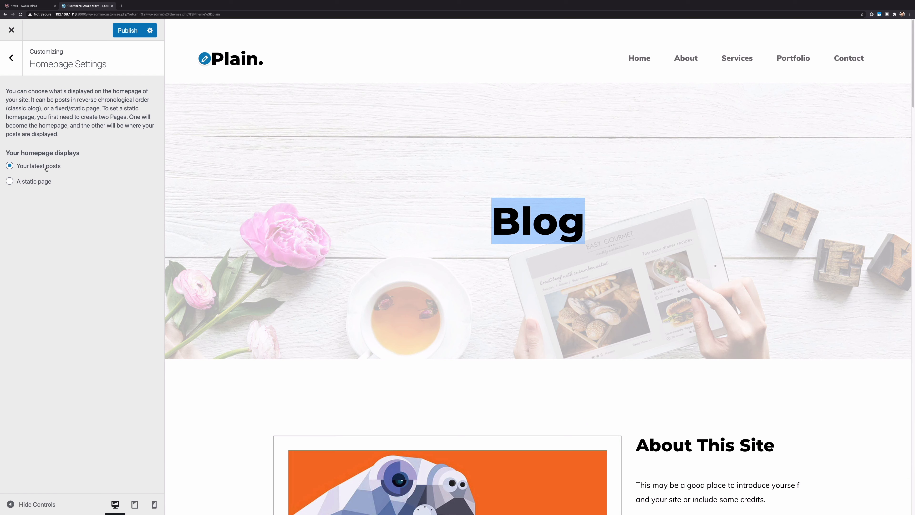
left_click(11, 183)
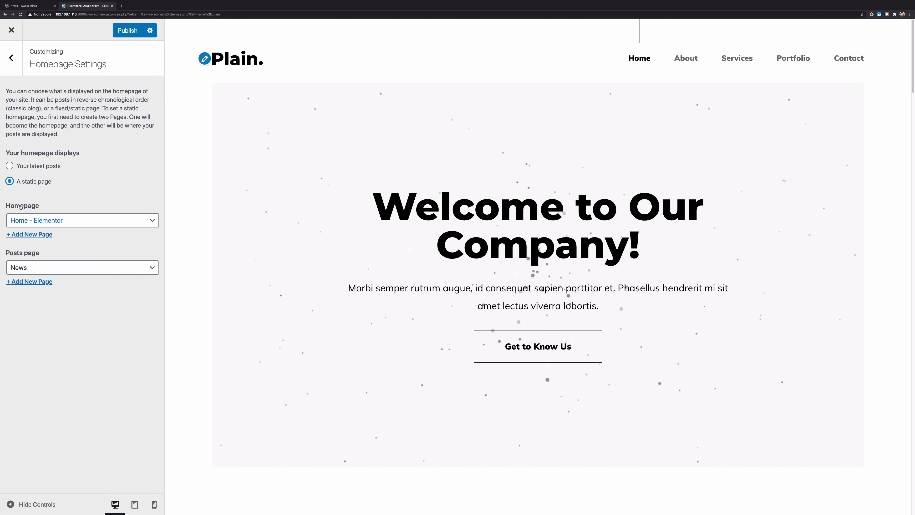
Keep News as the posts page and switch the static homepage to Home - VC
left_click(43, 267)
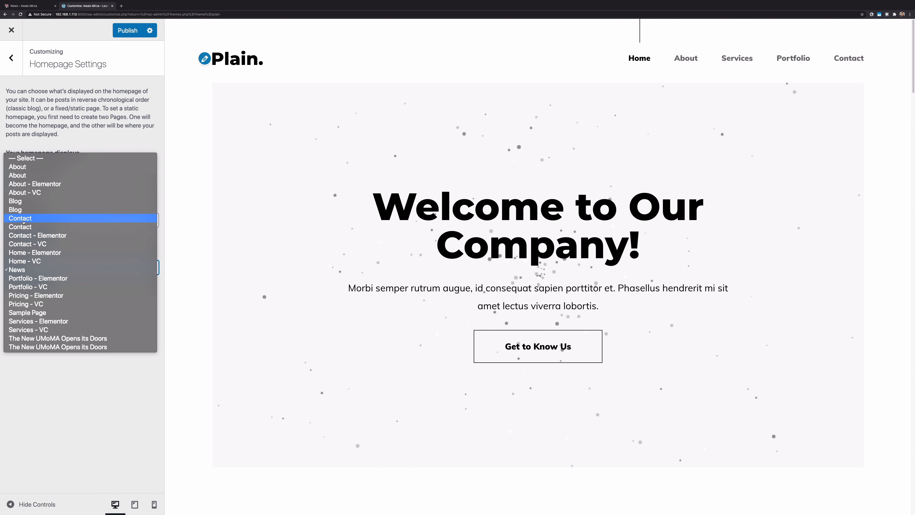
left_click(33, 381)
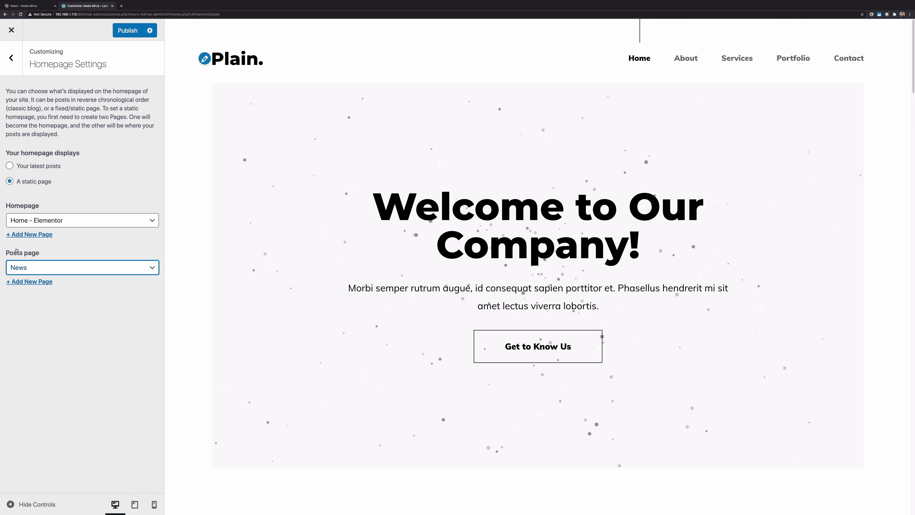
left_click(47, 265)
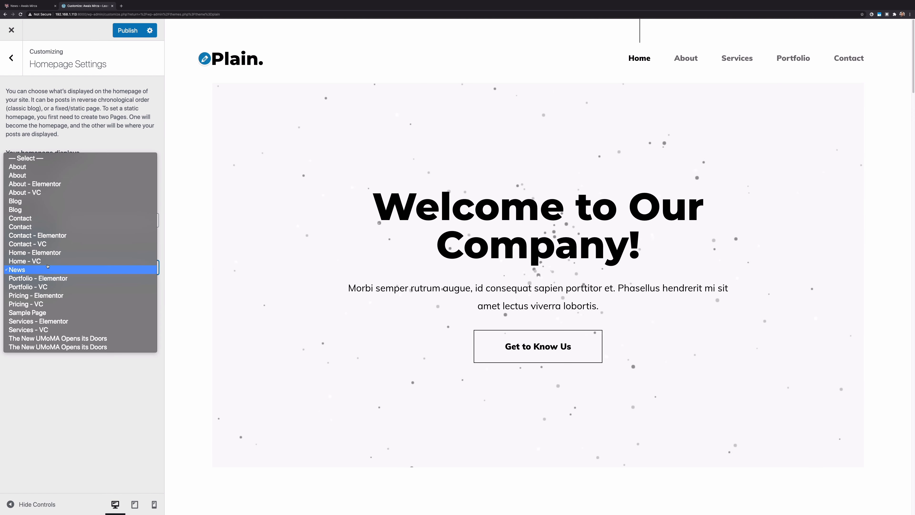
left_click(47, 383)
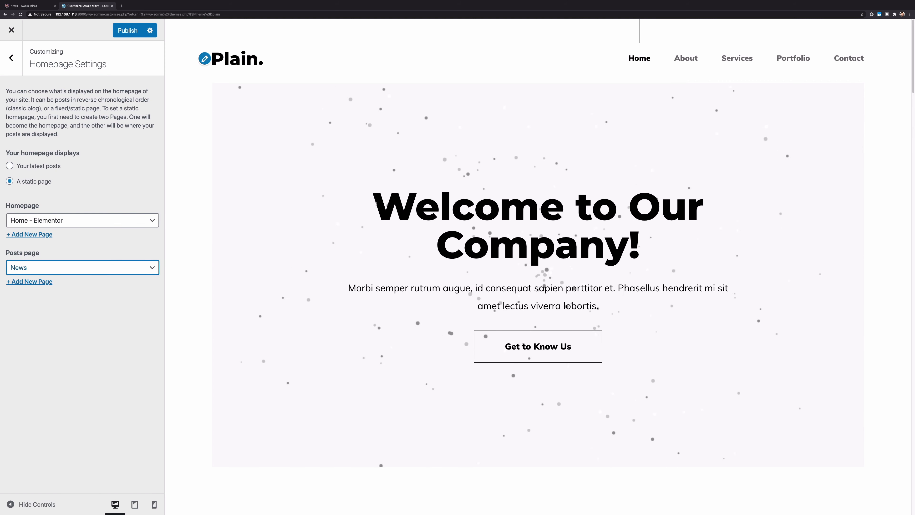
left_click(82, 220)
left_click(43, 229)
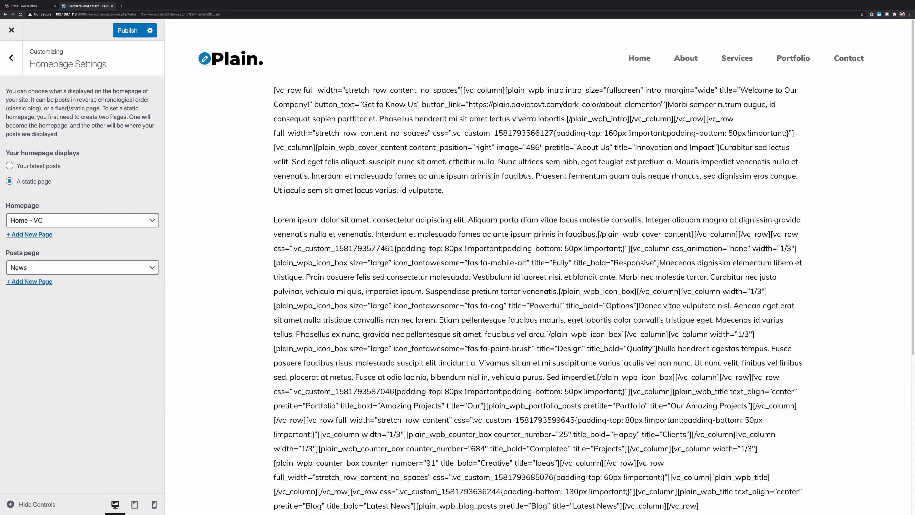
Set the homepage back to Home - Elementor and publish the change
scroll(494, 260, "down", 6)
scroll(493, 261, "up", 6)
left_click(54, 218)
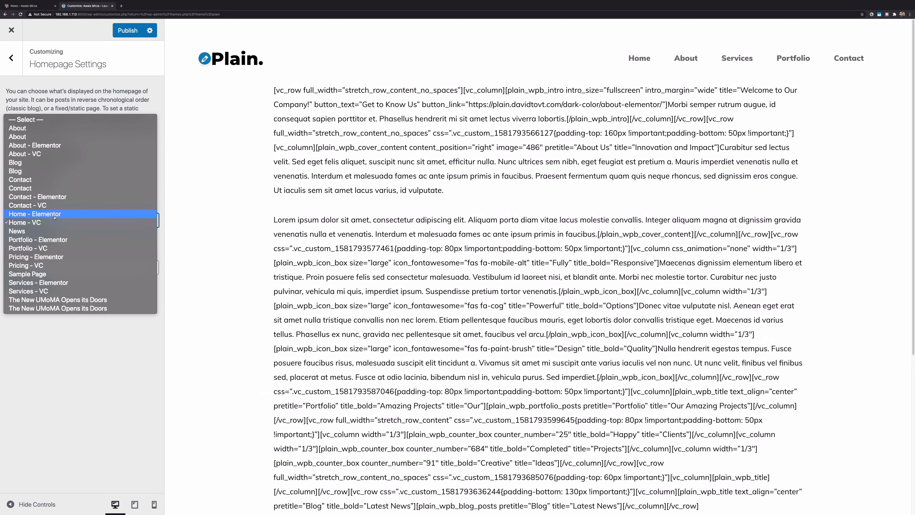
left_click(54, 217)
left_click(128, 31)
Open the Additional CSS section and select part of its help text
left_click(11, 58)
left_click(39, 241)
left_click_drag(14, 155, 95, 165)
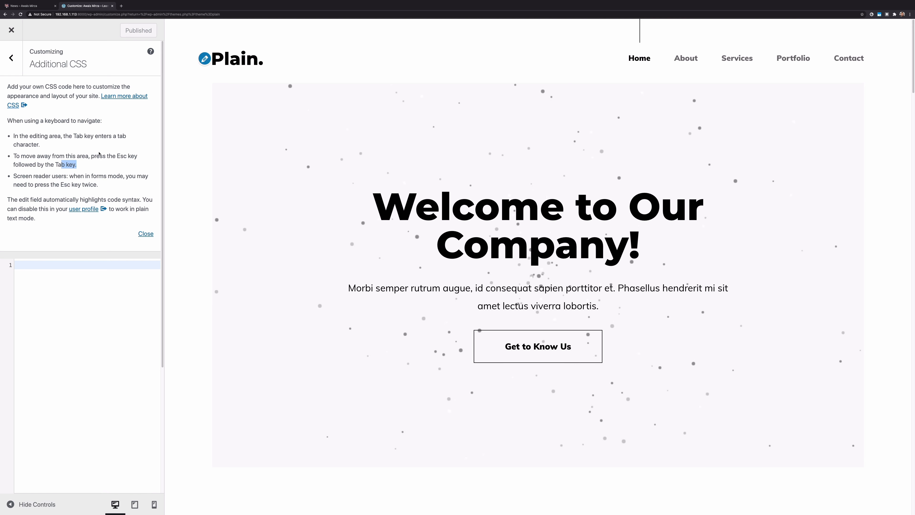
Hide the CSS help, type and delete test text 'xvdsfg', leaving Additional CSS empty
left_click(145, 234)
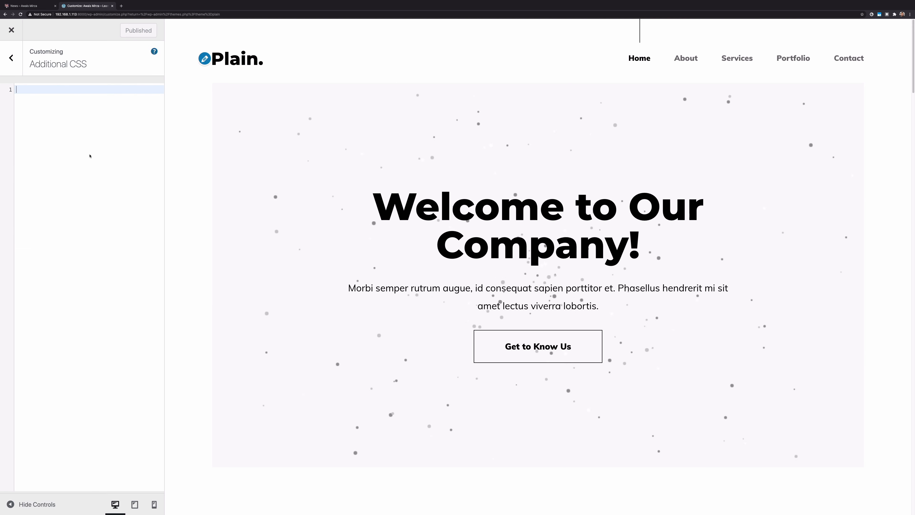
type("xvdsfg")
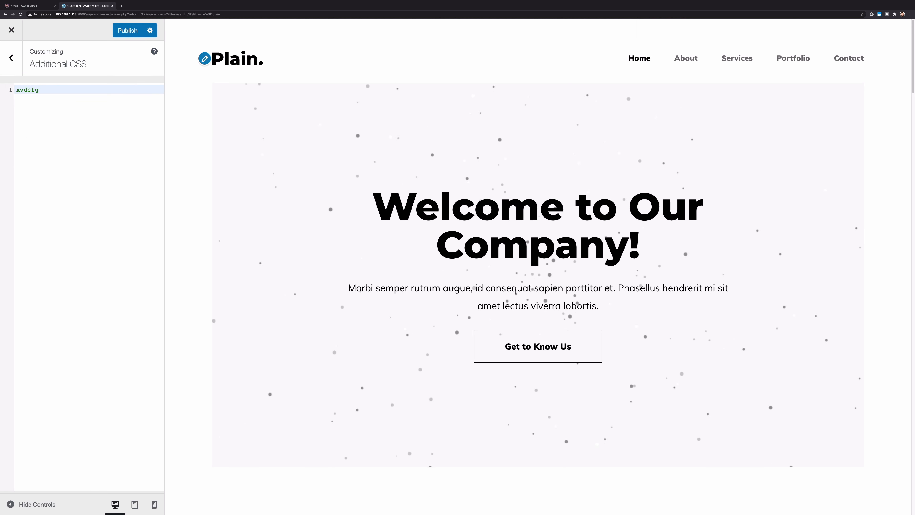
key("BackSpace")
key("BackSpace")
key("BackSpace")
key("BackSpace")
key("BackSpace")
key("BackSpace")
left_click(12, 58)
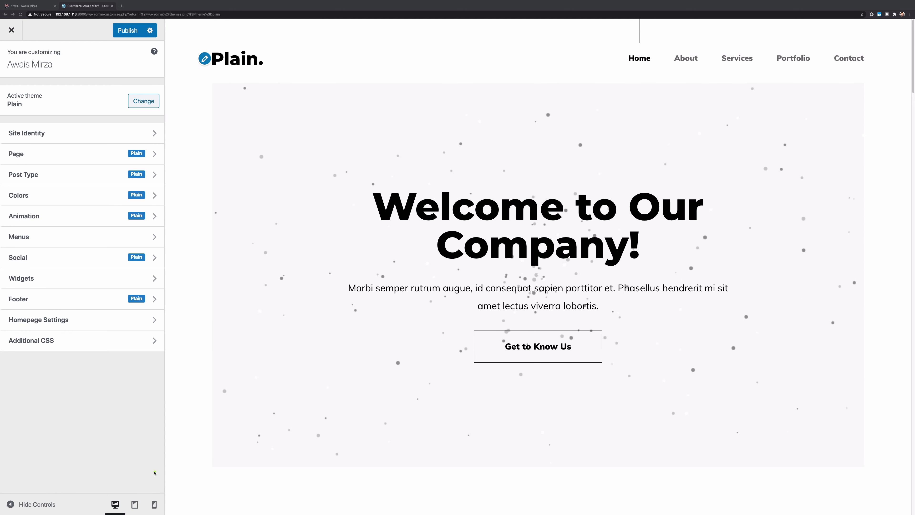
Preview the site at tablet, then mobile width, and expand its navigation menu
left_click(134, 504)
scroll(541, 253, "down", 10)
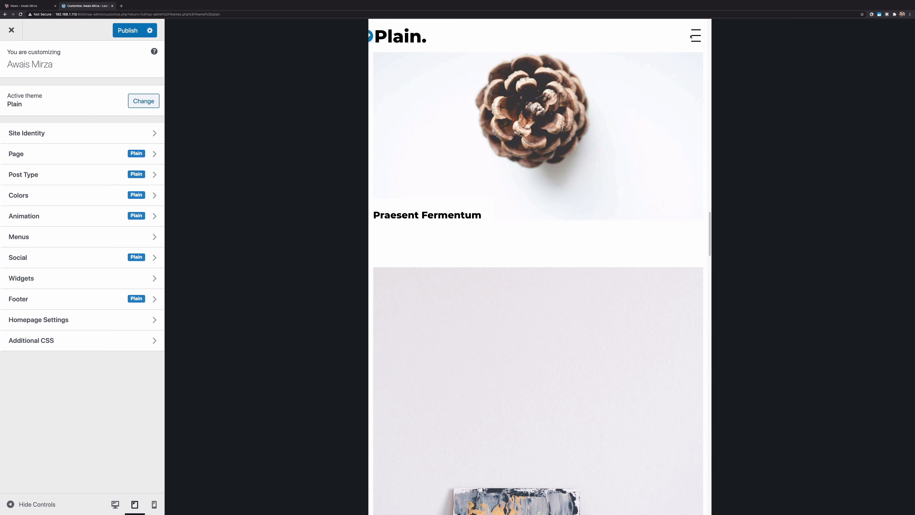
left_click(154, 504)
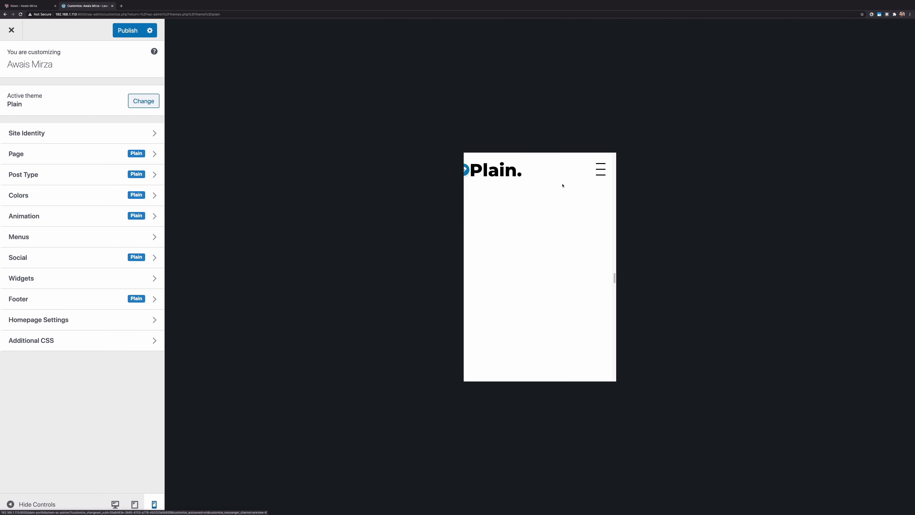
left_click(601, 169)
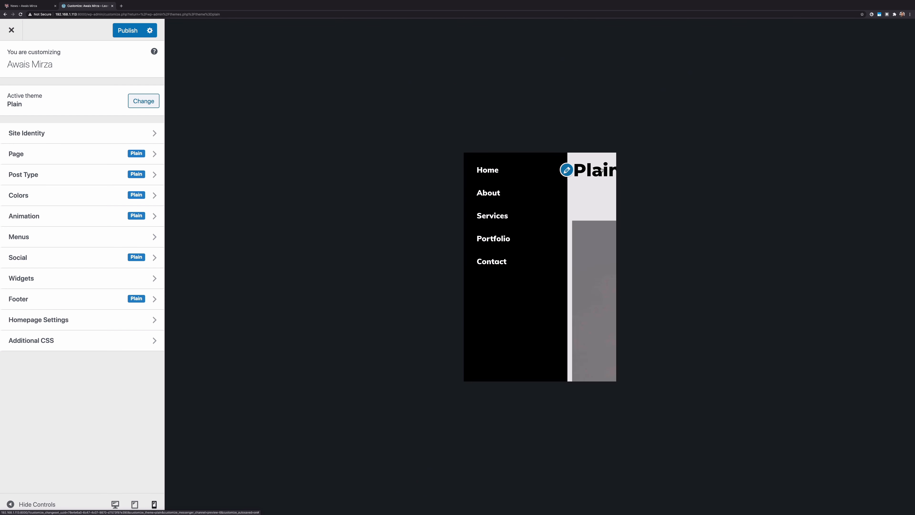
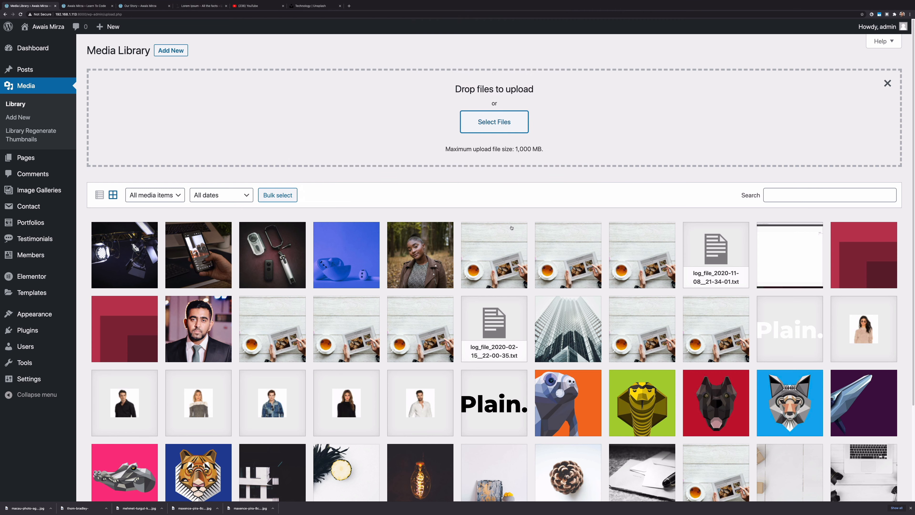
Open the All Posts list to see the seven published posts
scroll(440, 300, "down", 3)
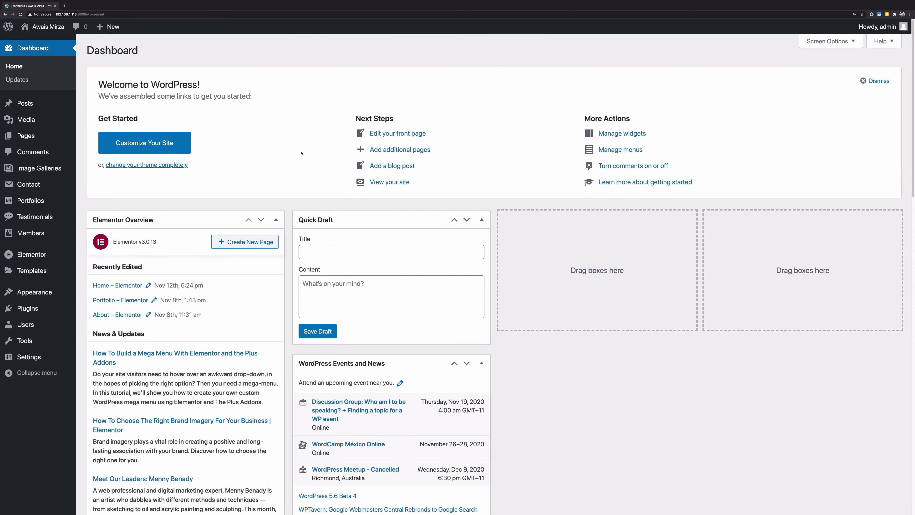
left_click(25, 103)
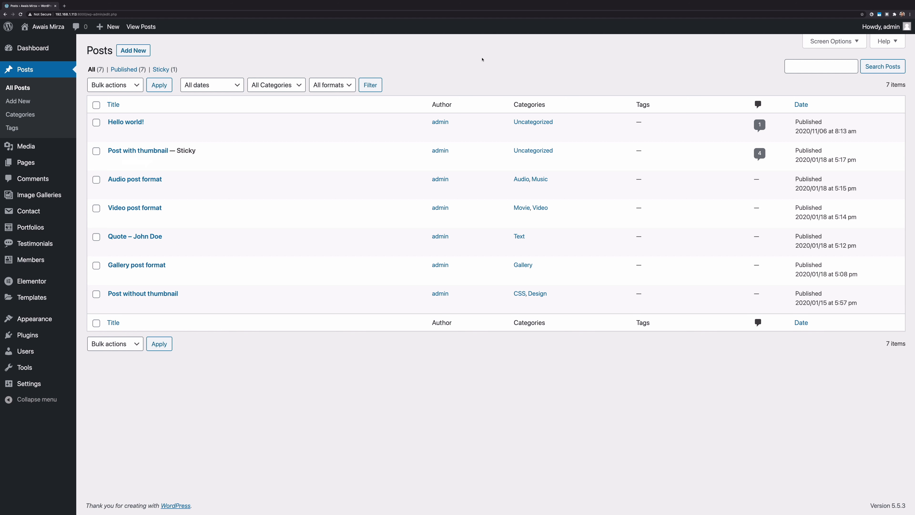
From All Pages, open the News page's View link in a new browser tab and switch to it
mouse_move(37, 166)
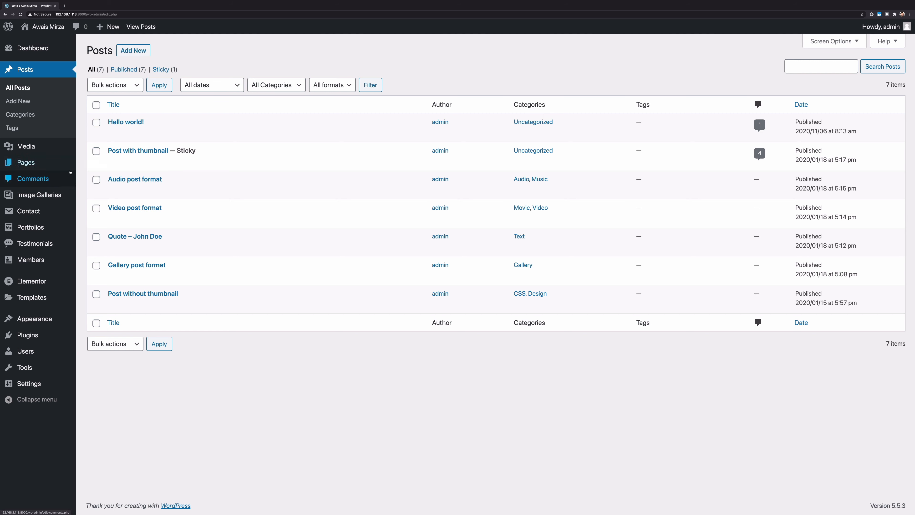
left_click(103, 168)
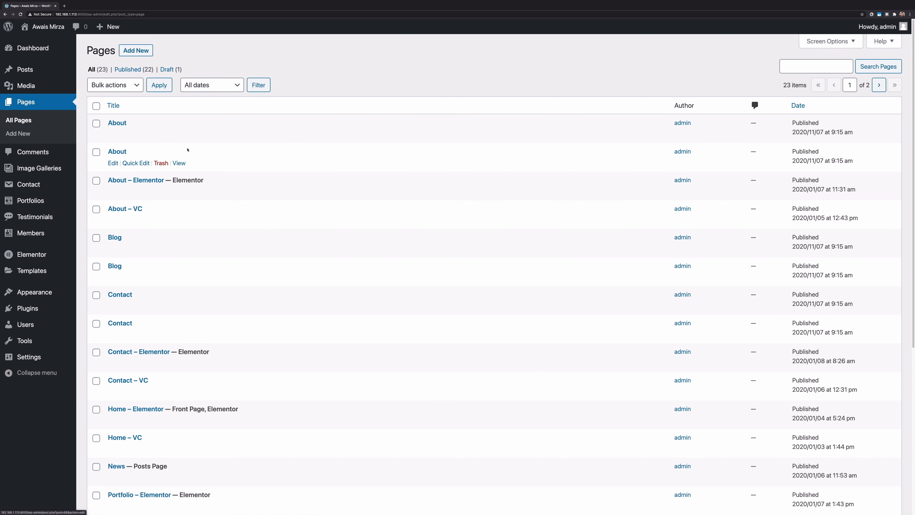
scroll(187, 150, "down", 4)
left_click_drag(134, 316, 164, 317)
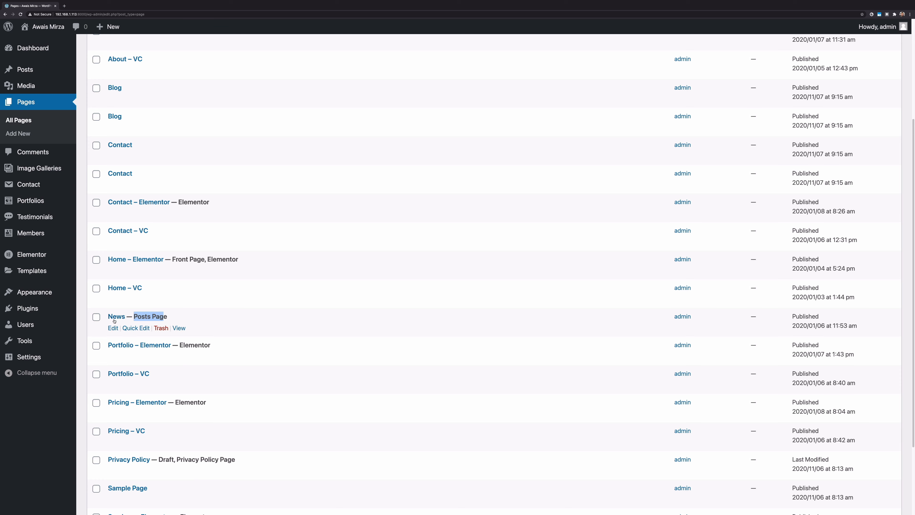
right_click(183, 330)
left_click(185, 333)
key("ctrl+Tab")
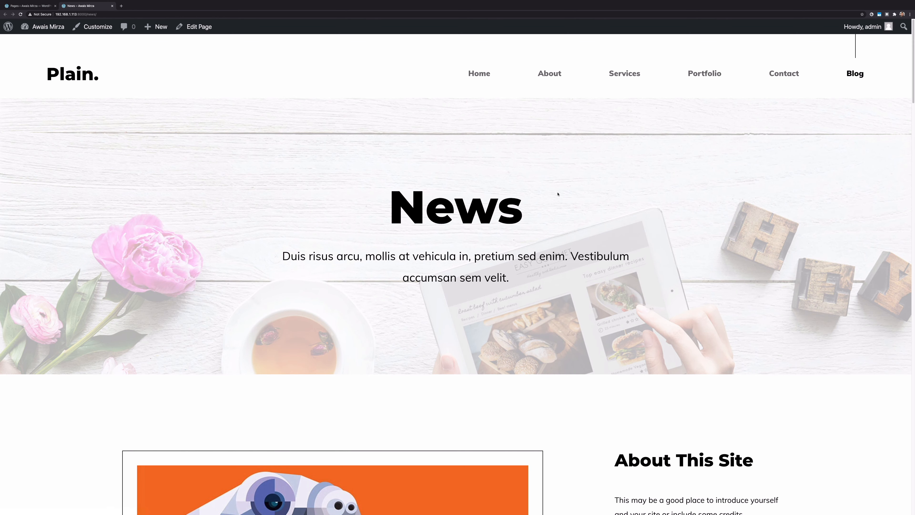
Scroll through the News page, selecting and then deselecting the Hello world! post text
scroll(557, 194, "down", 10)
scroll(691, 230, "up", 2)
scroll(691, 231, "up", 1)
scroll(689, 227, "down", 14)
left_click_drag(132, 146, 407, 212)
left_click(274, 241)
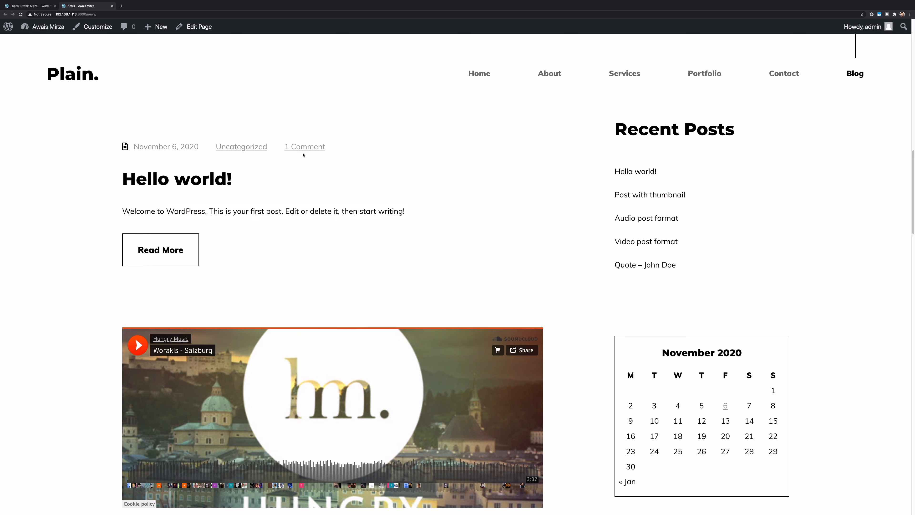
scroll(248, 149, "down", 5)
scroll(283, 151, "up", 5)
scroll(283, 150, "up", 20)
scroll(500, 178, "down", 10)
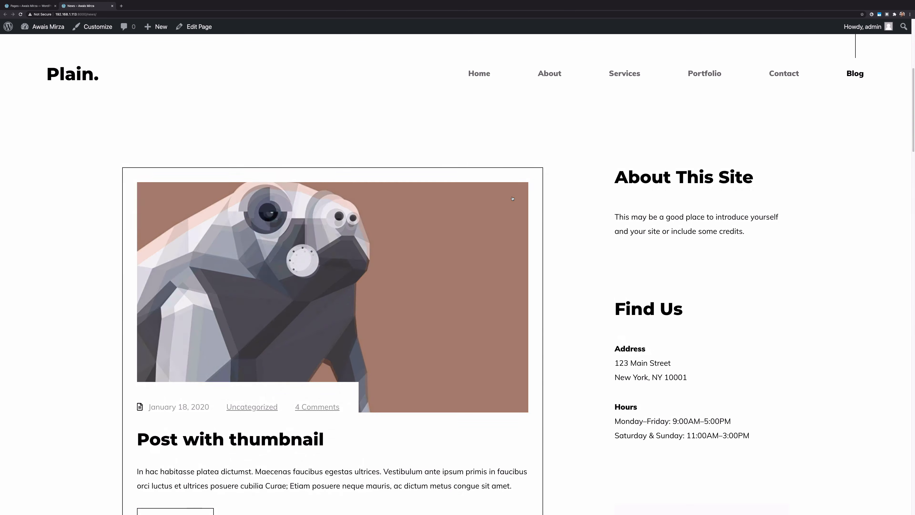
Search the site for 'wordpress', review the 5 results, and return to the admin Pages list
left_click(691, 441)
type("wordpress")
key("Return")
scroll(464, 225, "up", 5)
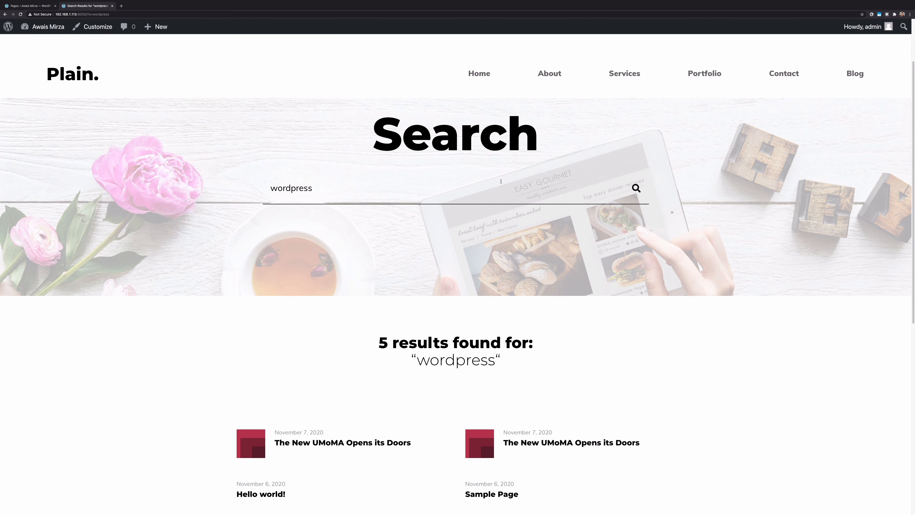
scroll(182, 422, "down", 4)
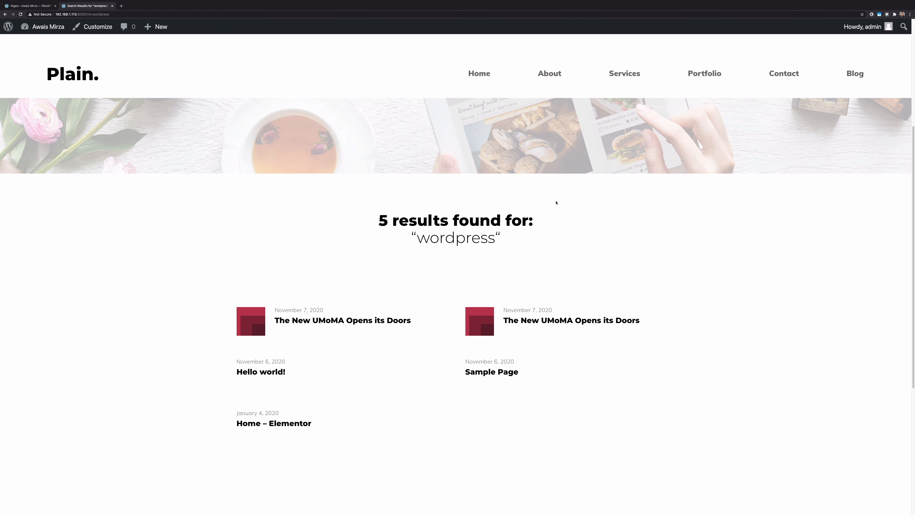
scroll(463, 126, "down", 6)
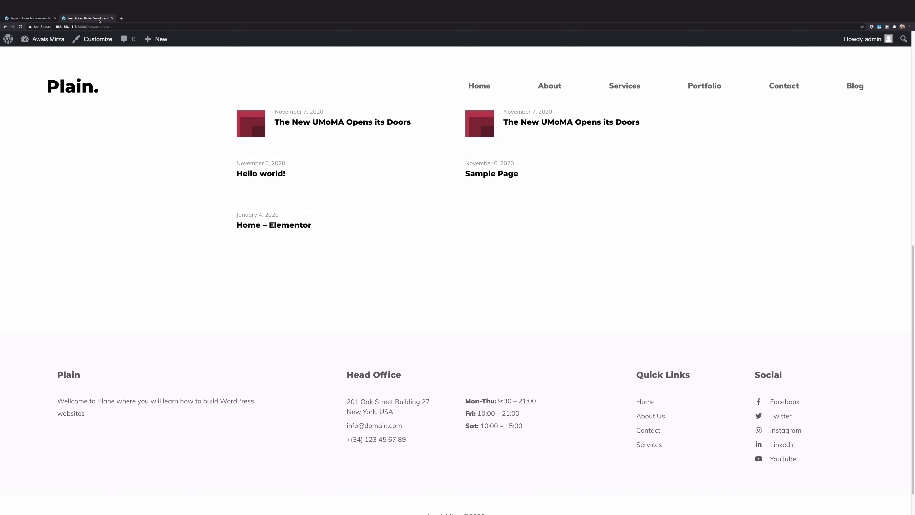
left_click(38, 21)
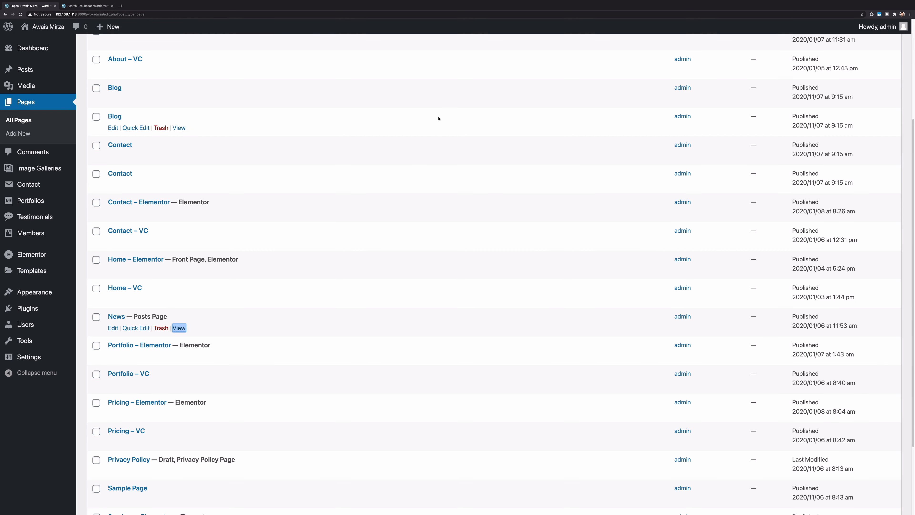
Edit the News page with Elementor, then go back to the page editor when Elementor fails to load
left_click(113, 328)
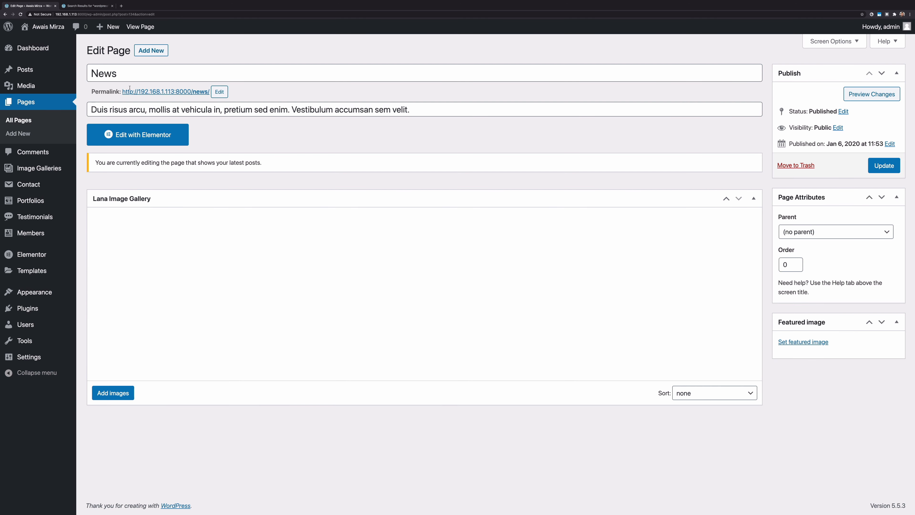
left_click(151, 138)
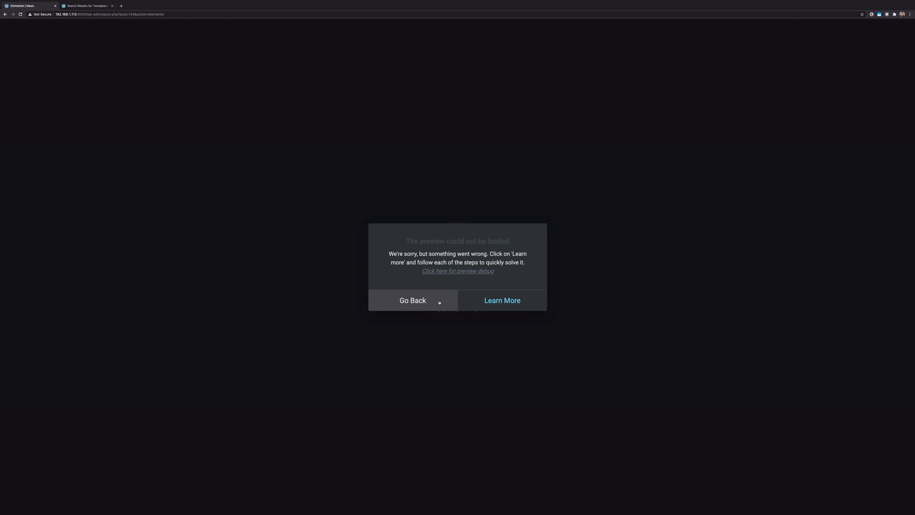
left_click(430, 300)
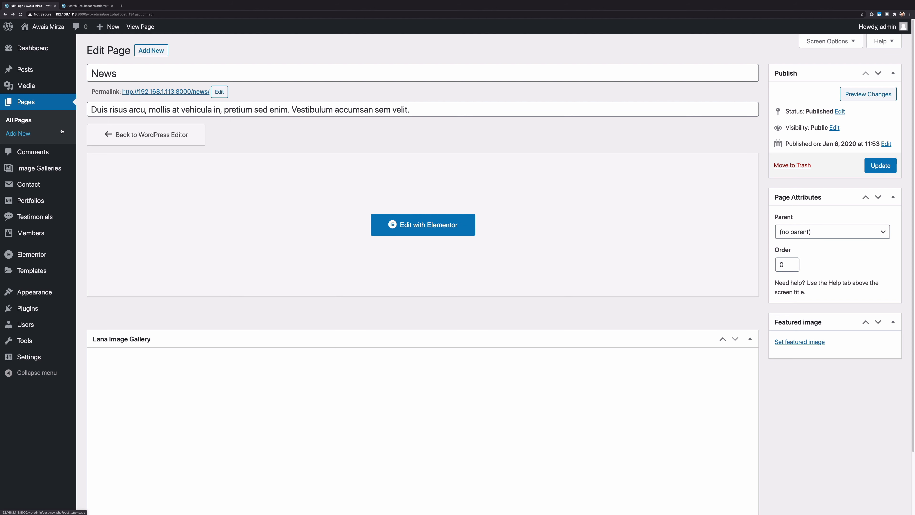
Open the Hello world! post, select its welcome paragraph, and collapse the Lana Image Gallery box
mouse_move(25, 70)
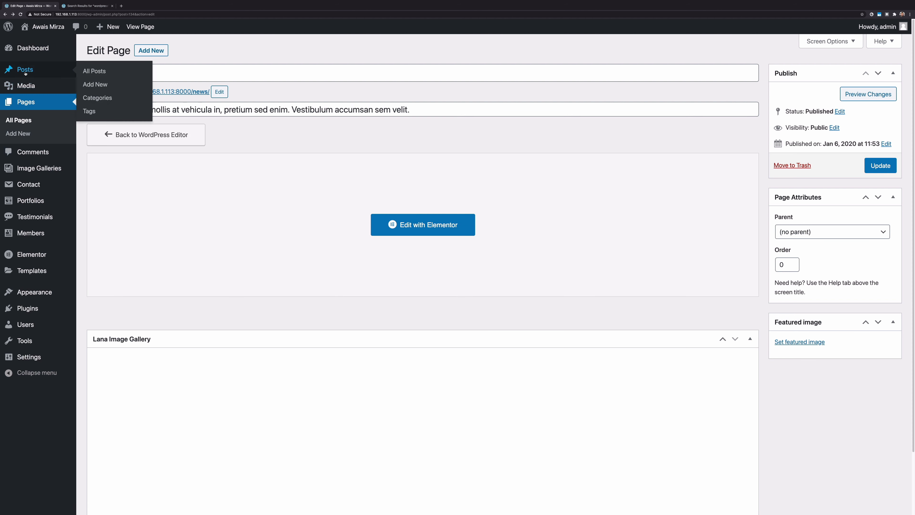
left_click(98, 71)
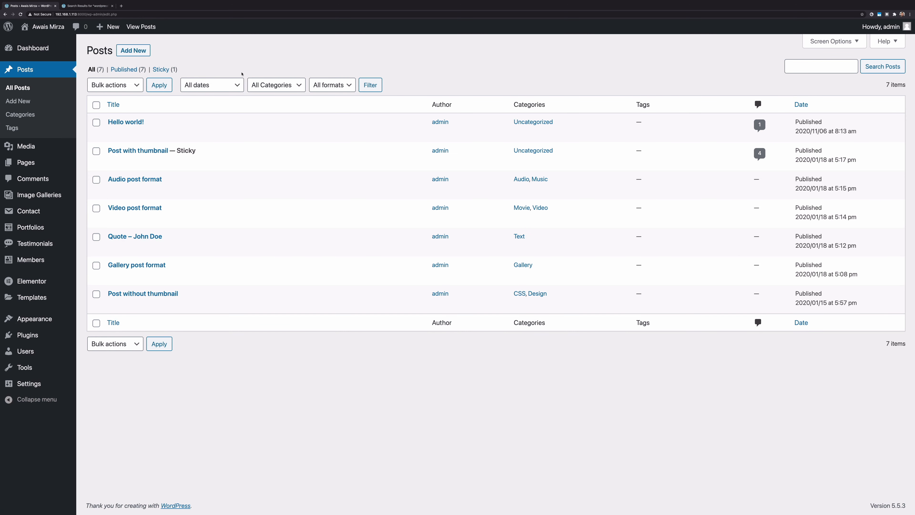
mouse_move(124, 126)
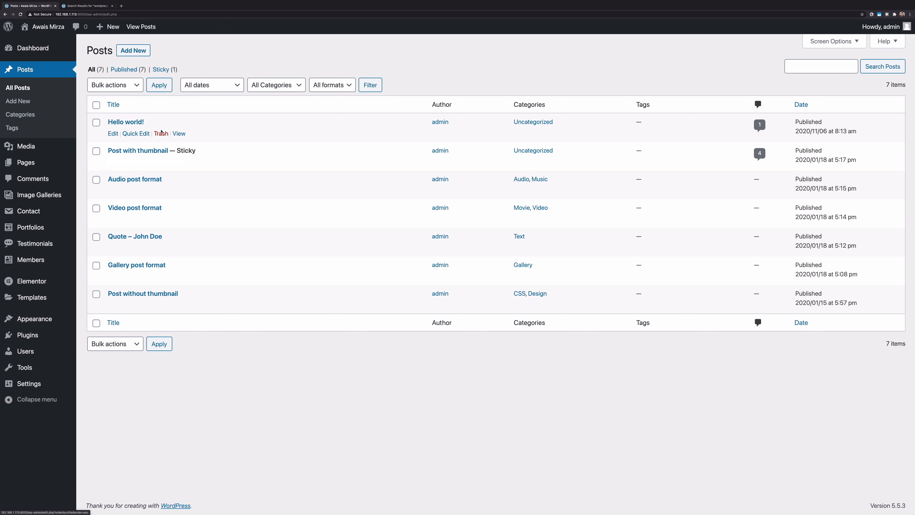
left_click(130, 122)
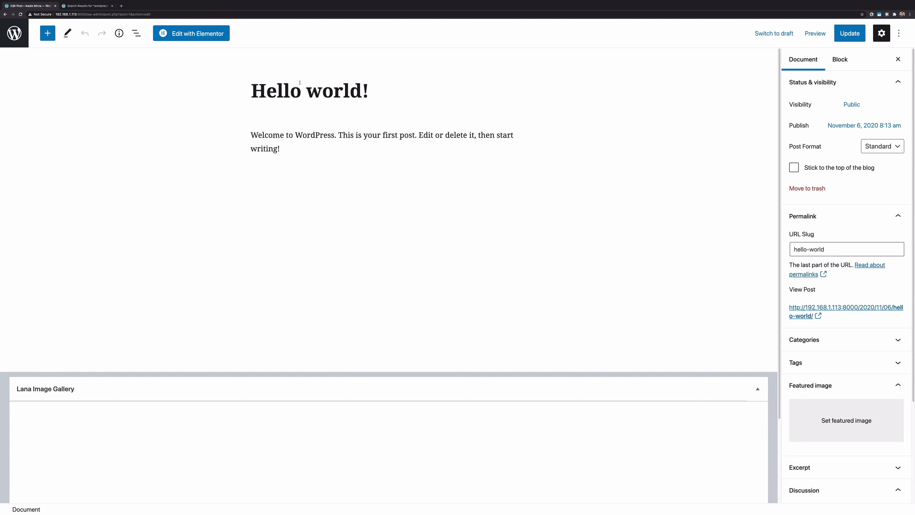
left_click(315, 133)
scroll(310, 133, "down", 3)
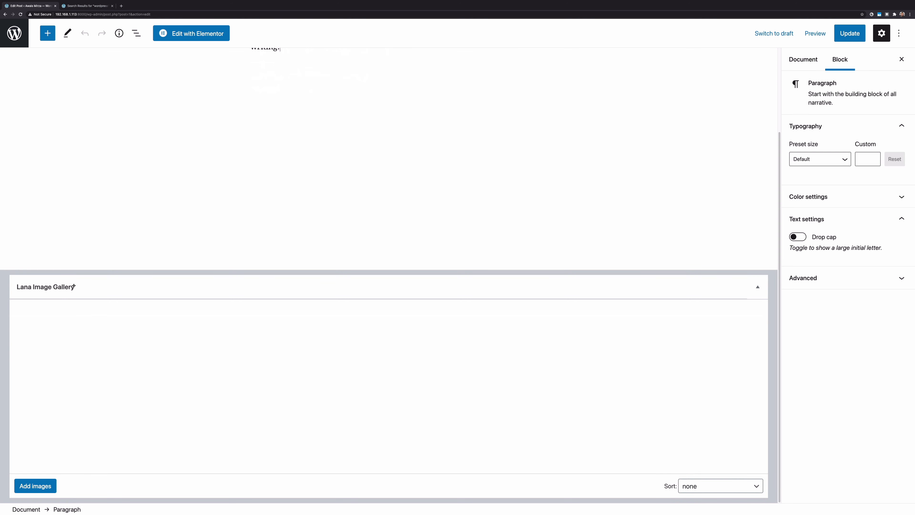
scroll(131, 353, "up", 1)
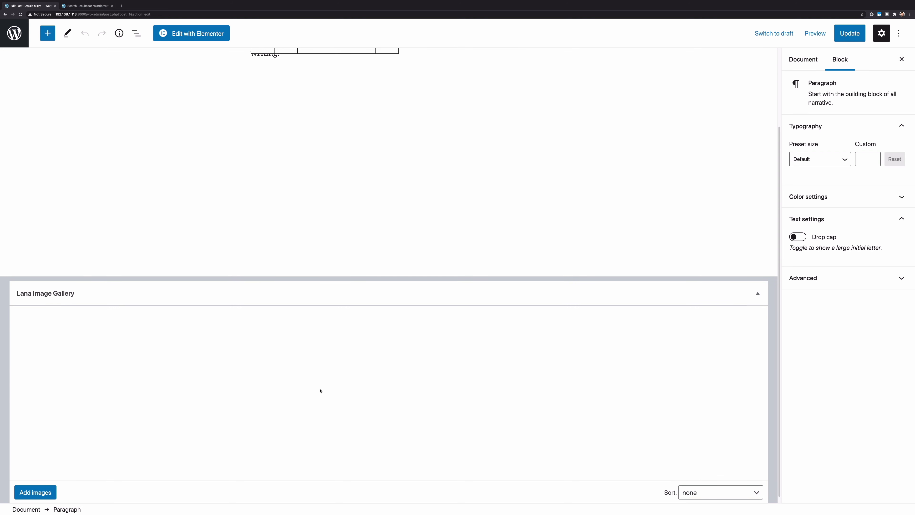
left_click(760, 293)
left_click(366, 234)
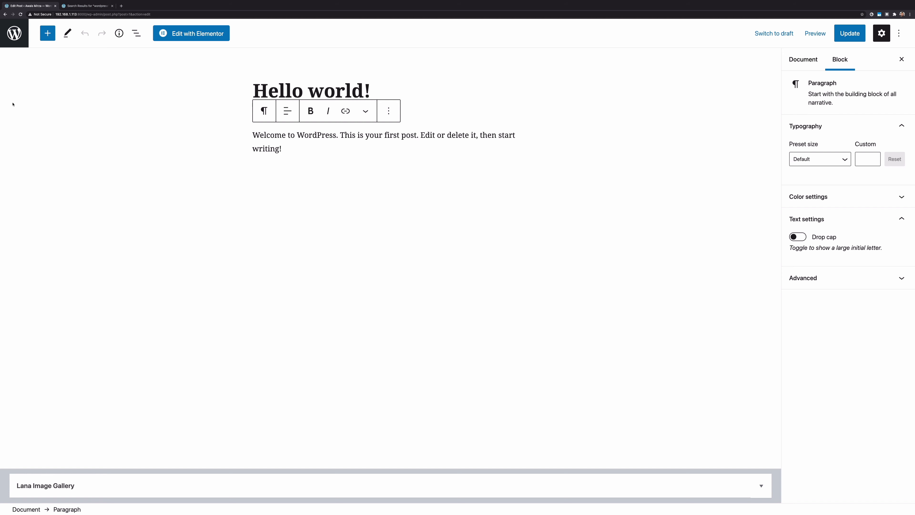
Browse the block library, close it, and leave the editor for the Posts list
left_click(47, 33)
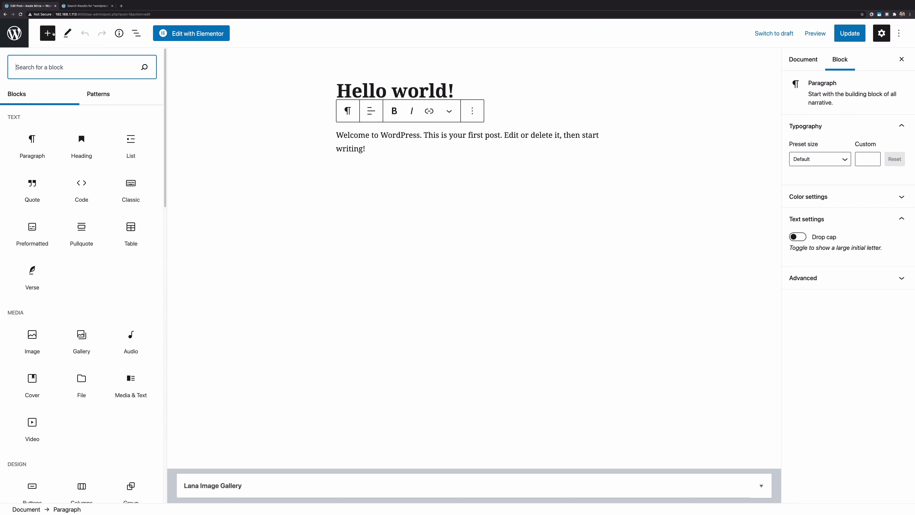
scroll(67, 154, "down", 5)
scroll(67, 155, "up", 3)
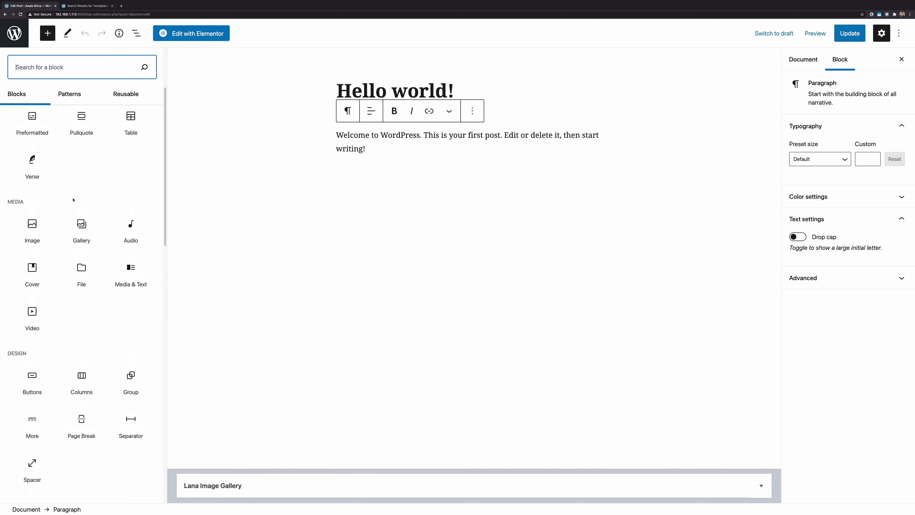
scroll(107, 170, "up", 3)
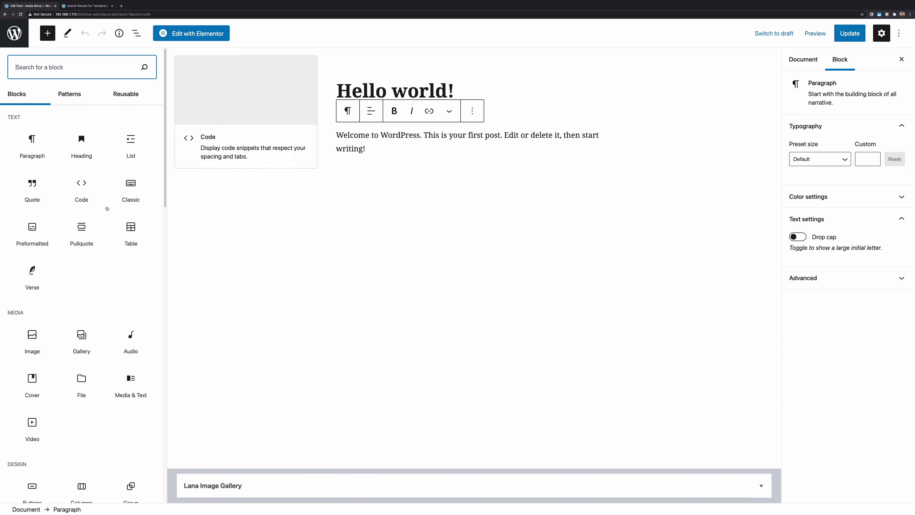
key("Escape")
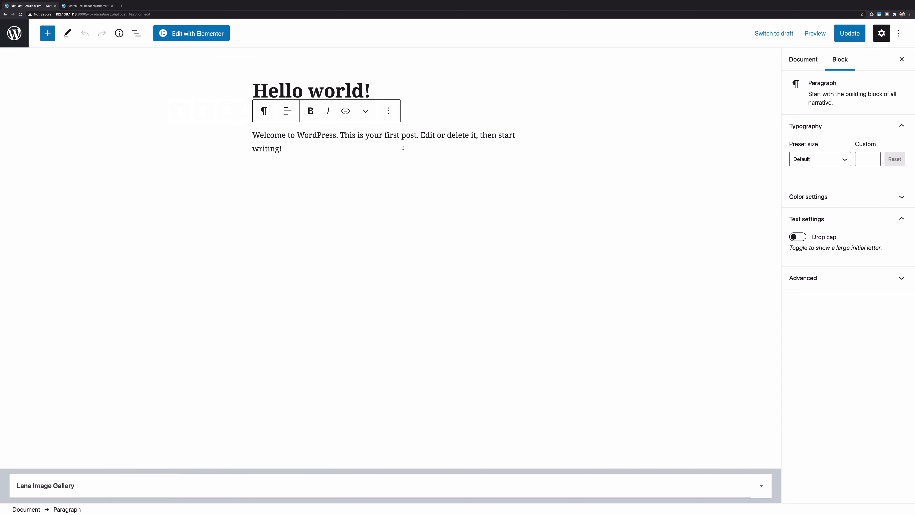
left_click(127, 99)
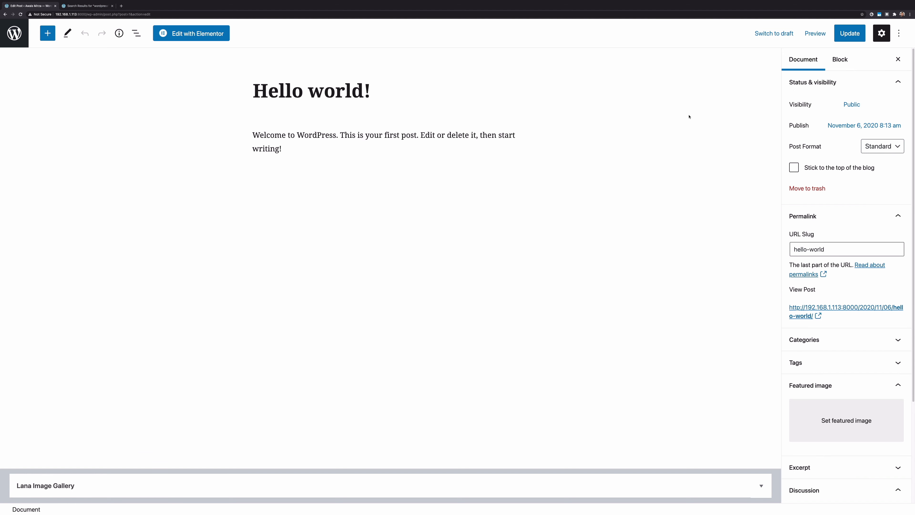
left_click(14, 33)
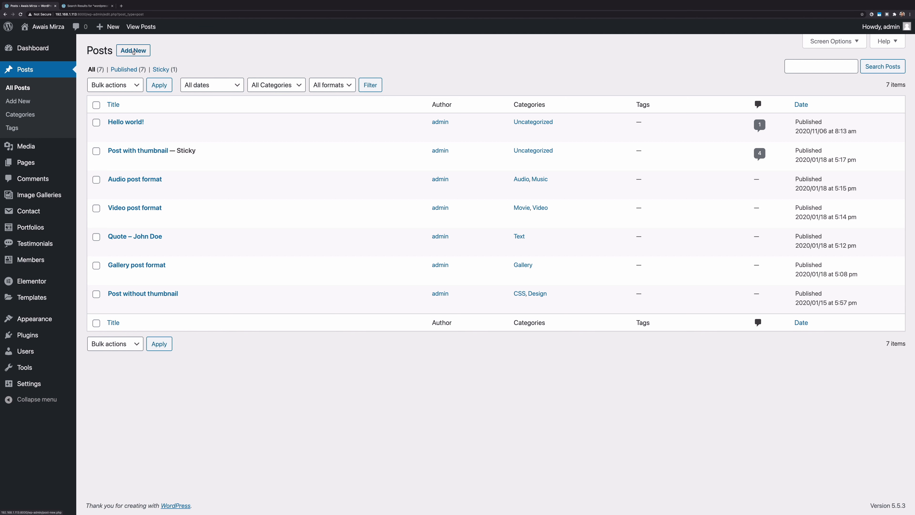
Start a new post titled 'Learn WordPress in 2 hours'
left_click_drag(156, 41, 141, 56)
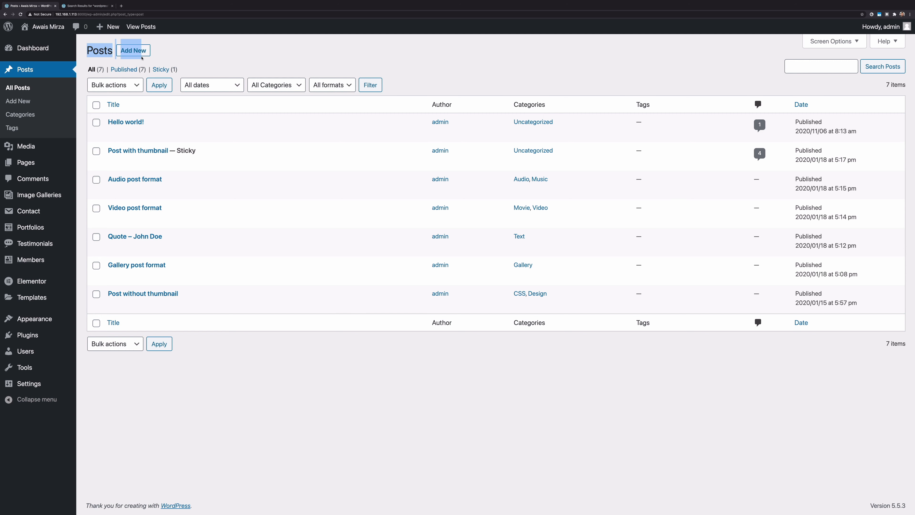
left_click(140, 53)
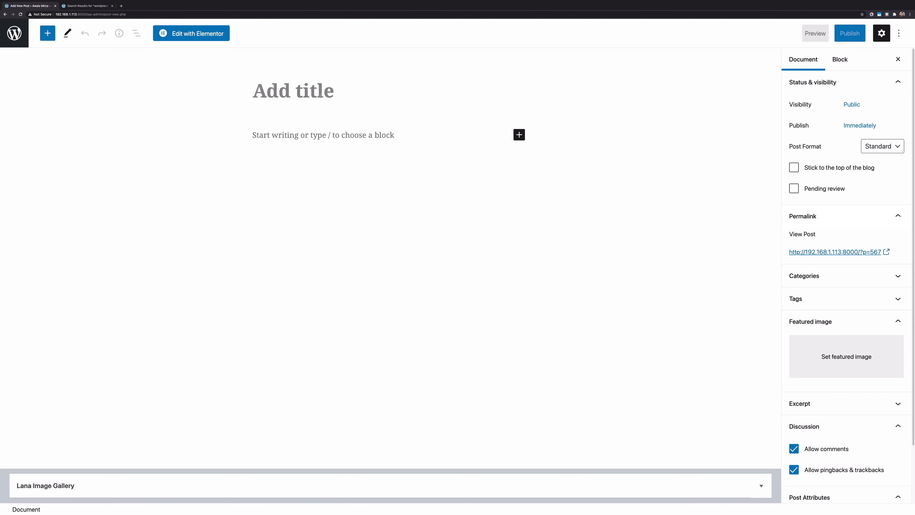
type("Learn WordPress")
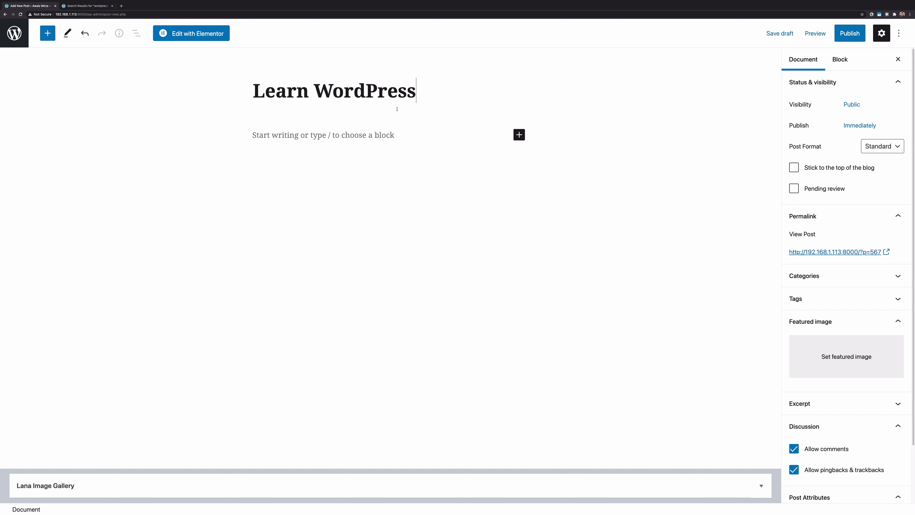
type(" iun")
key("BackSpace")
key("BackSpace")
key("BackSpace")
type("n 2 H")
key("BackSpace")
type("hours")
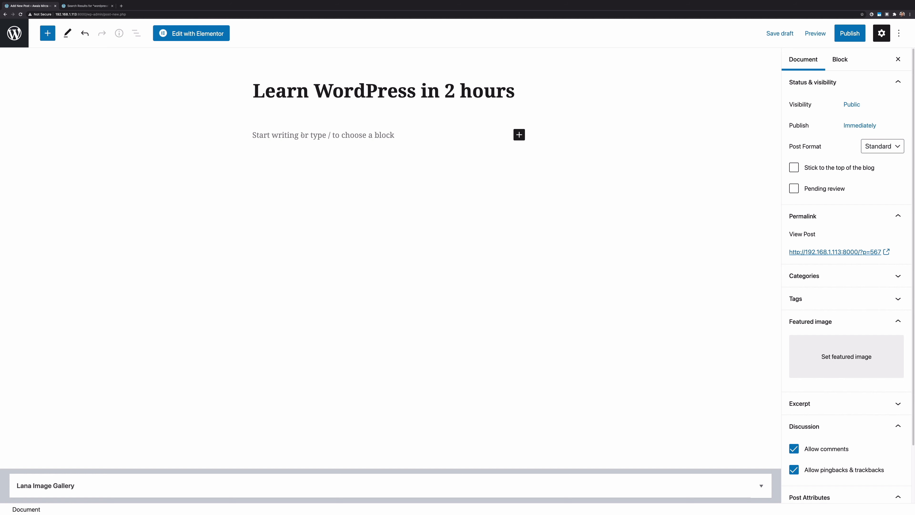
Add an empty Image block to the post body
left_click(279, 135)
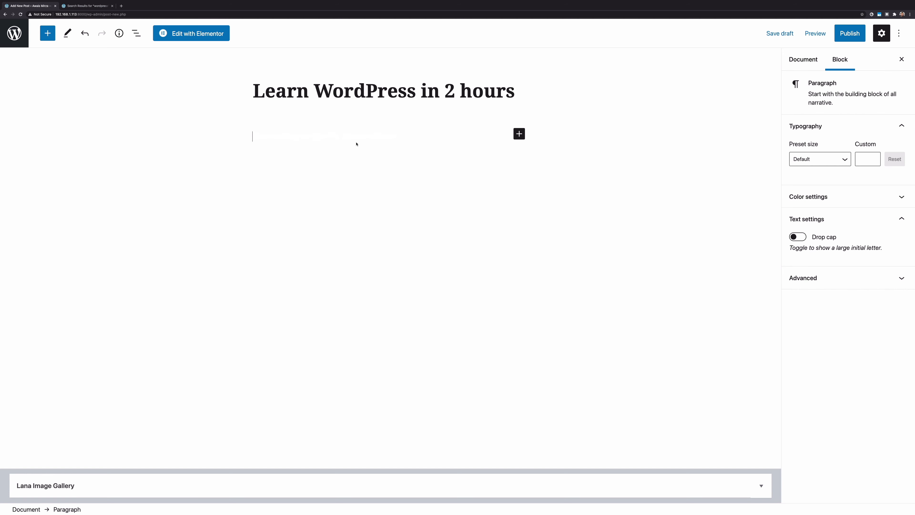
left_click(521, 134)
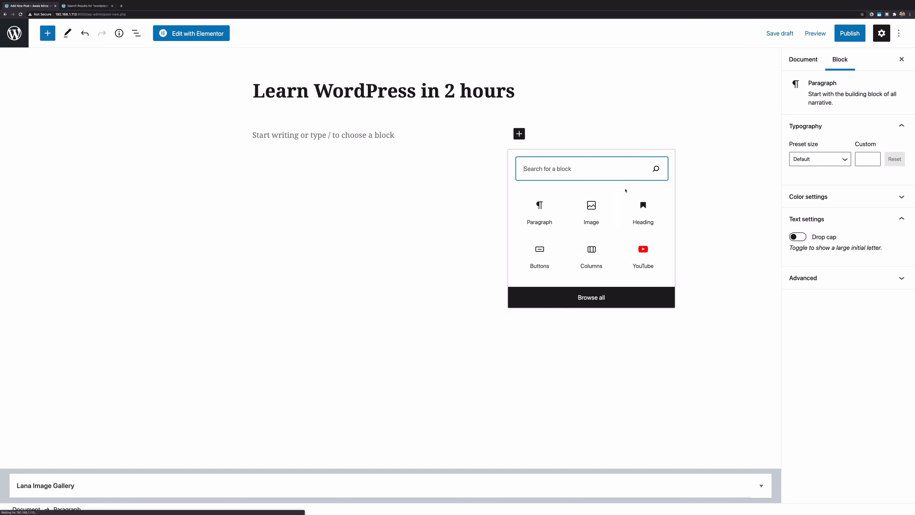
left_click(581, 213)
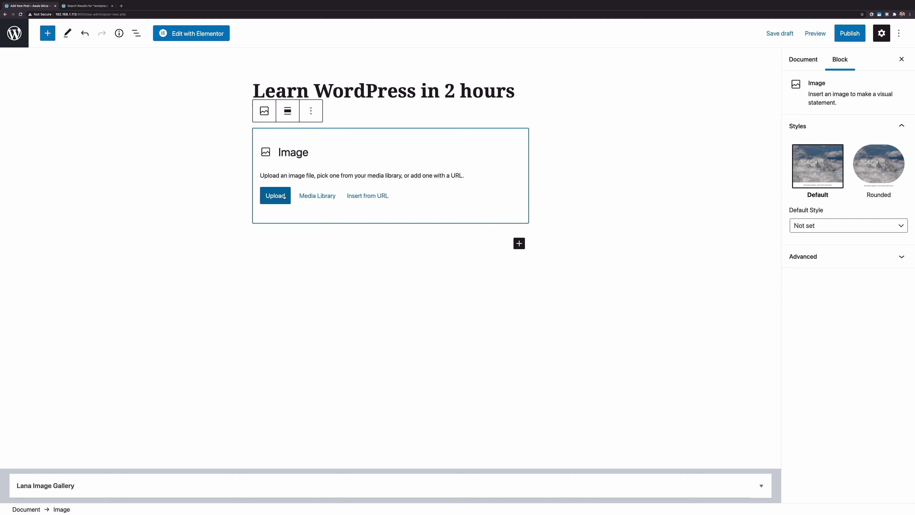
Search Google Images for 'wordpress' and preview the WordPress admin dashboard image
left_click(121, 5)
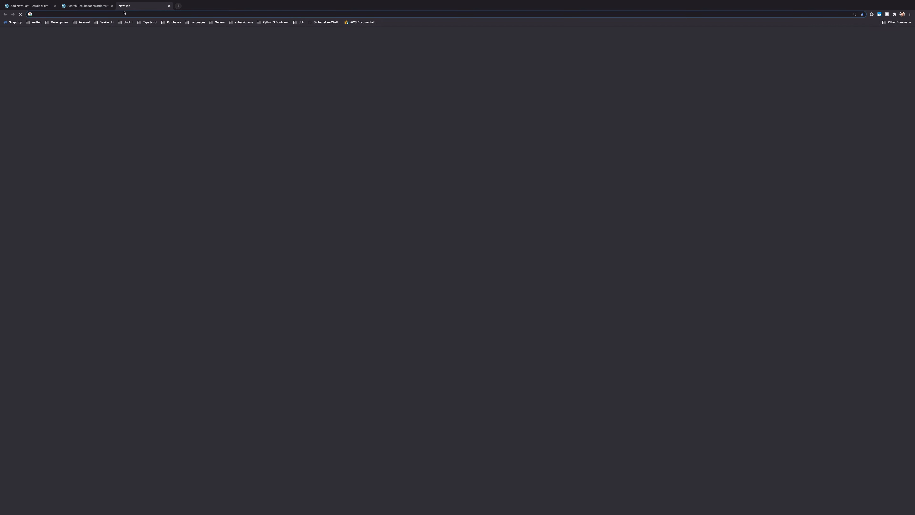
type("wordpress")
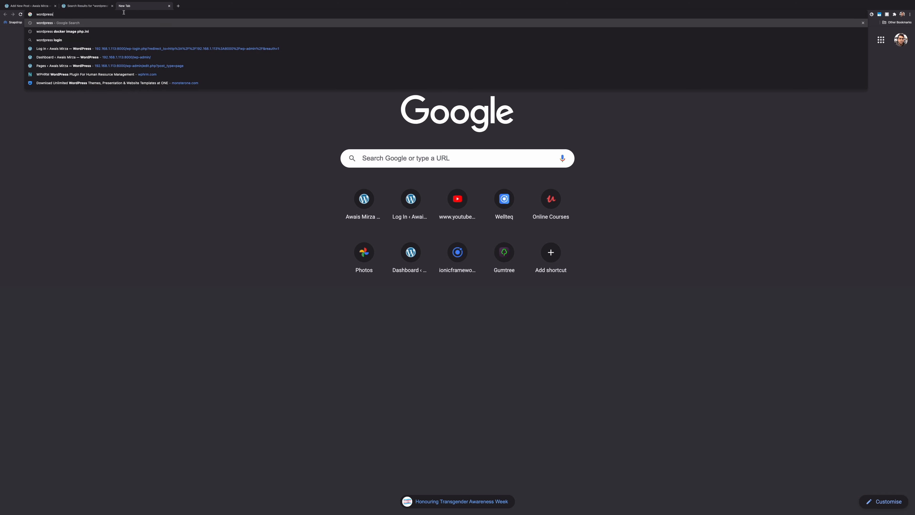
key("Return")
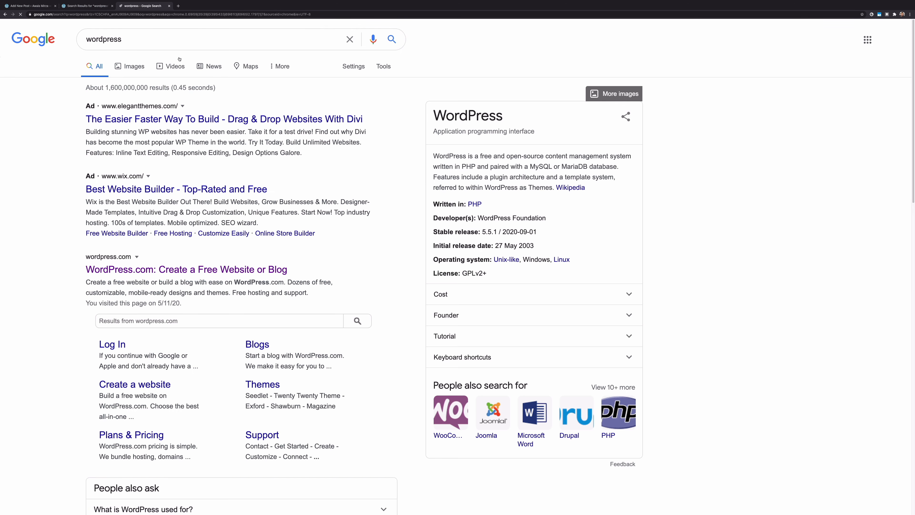
left_click(133, 69)
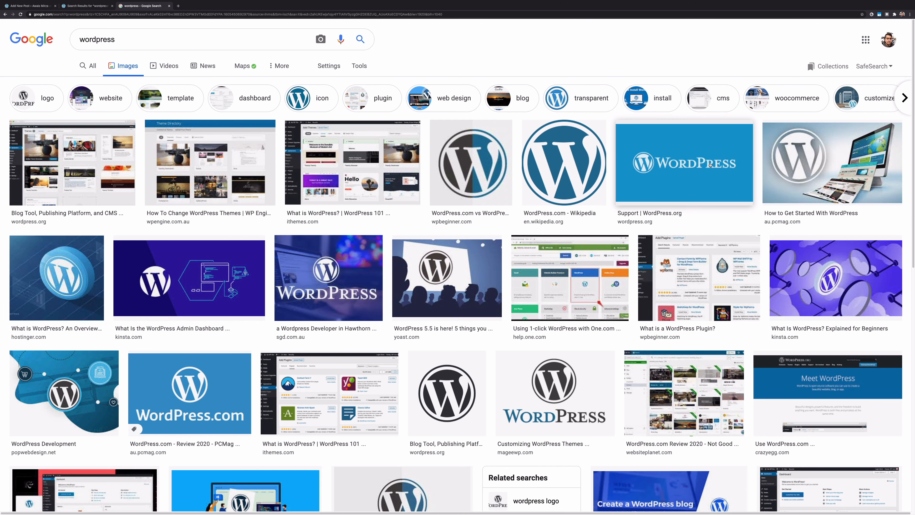
left_click(177, 294)
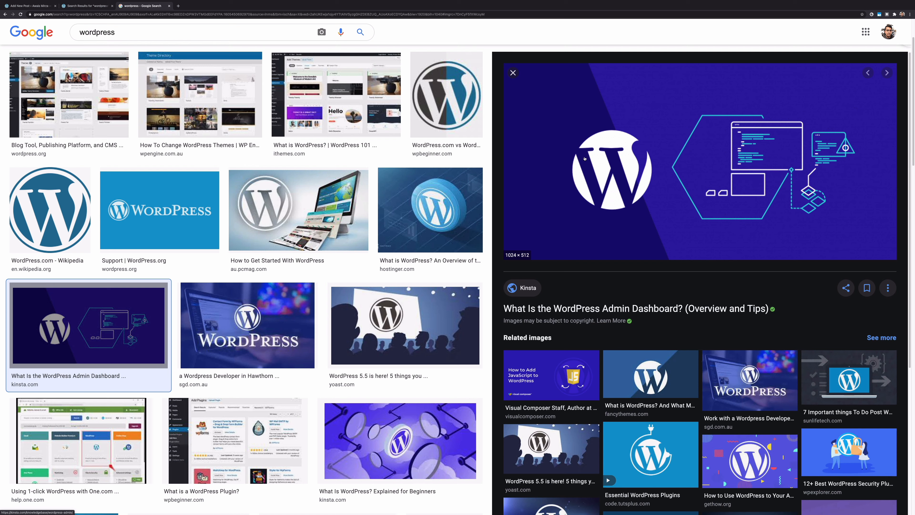
Save the previewed image to the Desktop as wordpress.png and close the search tab
right_click(686, 173)
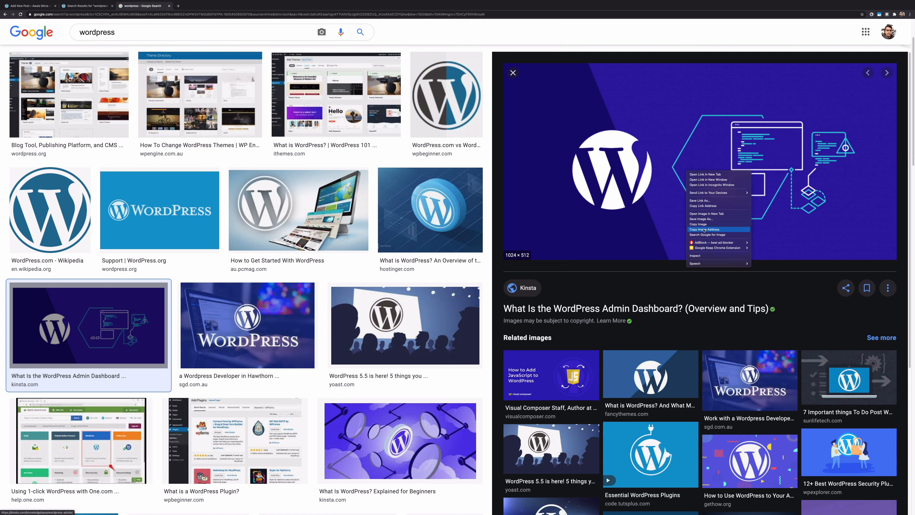
left_click(705, 220)
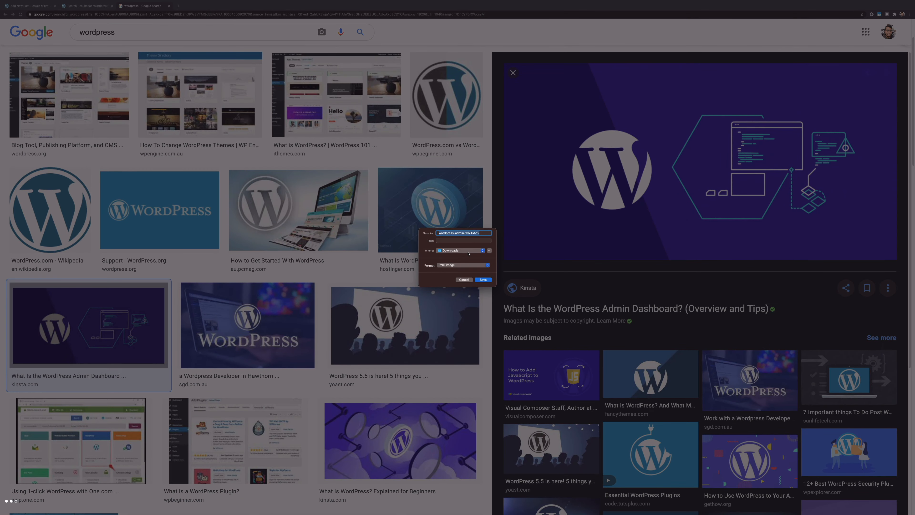
left_click(468, 253)
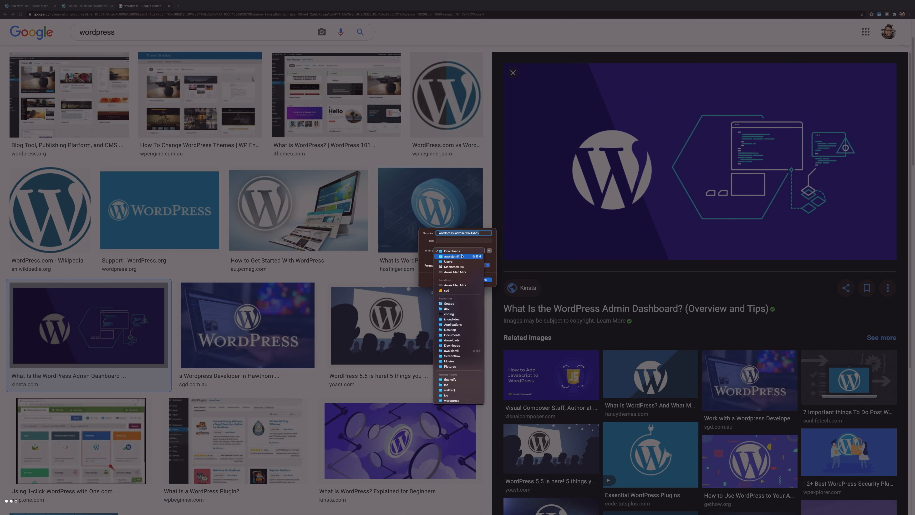
left_click(451, 329)
type("wordpress")
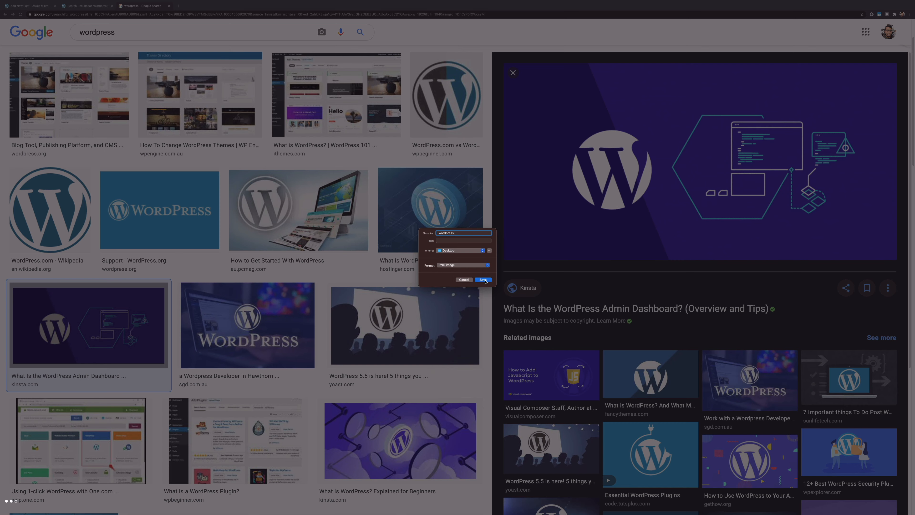
key("Return")
key("super+w")
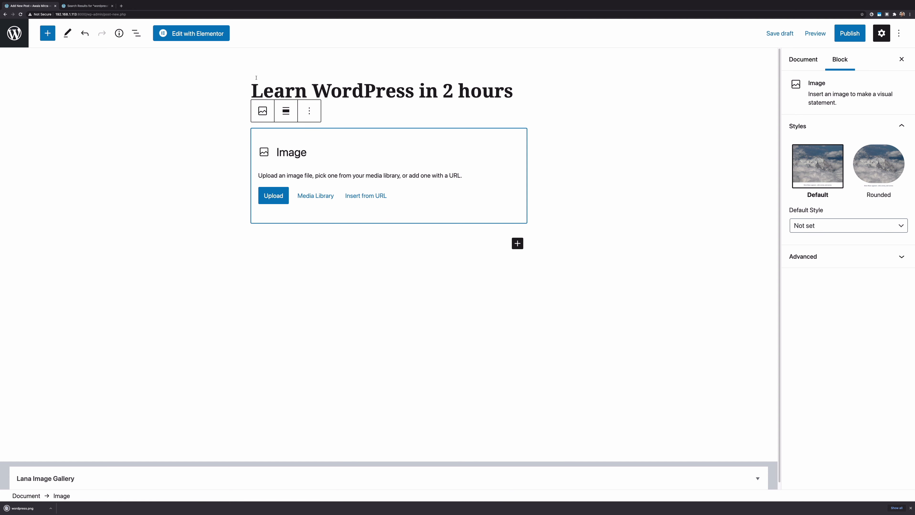
Upload wordpress.png from the Desktop into the Image block
left_click(275, 197)
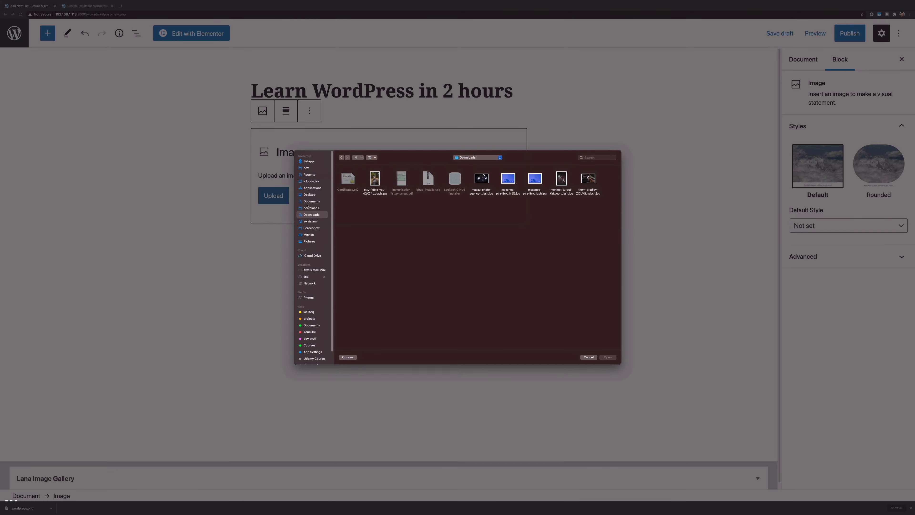
left_click(308, 194)
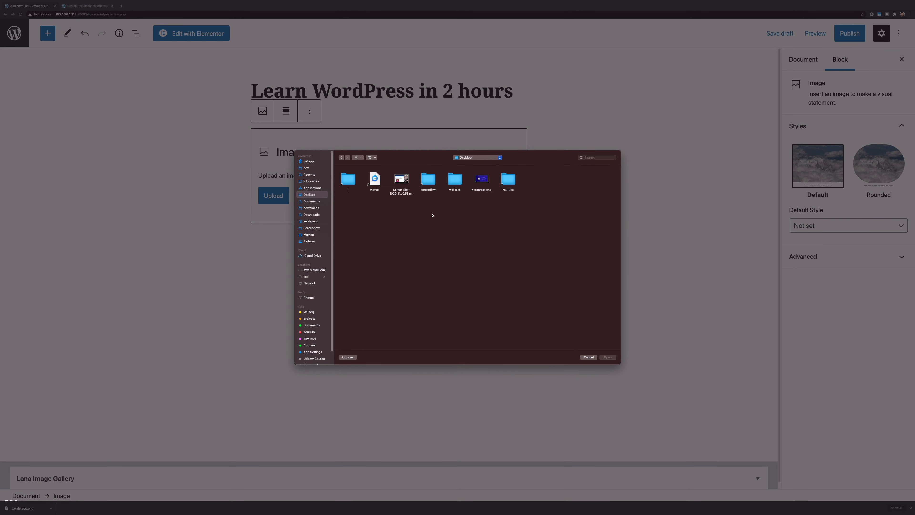
double_click(479, 191)
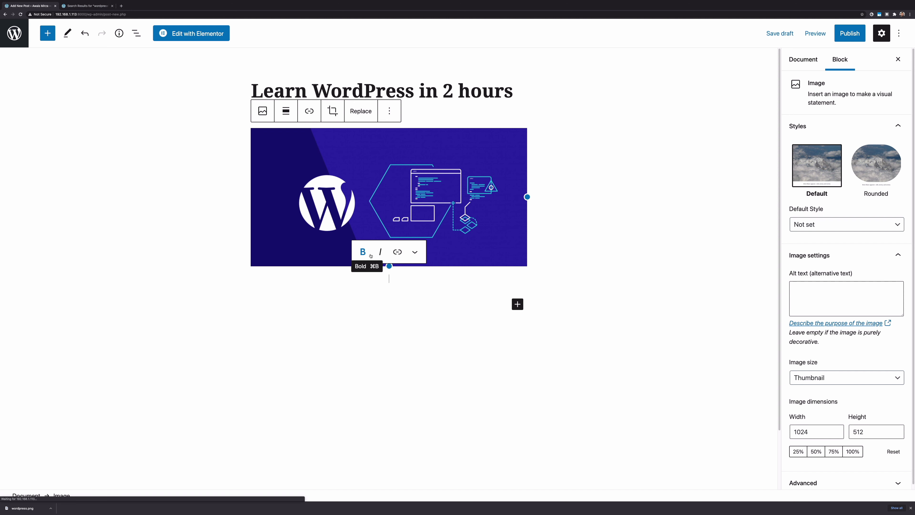
Review the image's link options, then dismiss them without adding a link
left_click(397, 252)
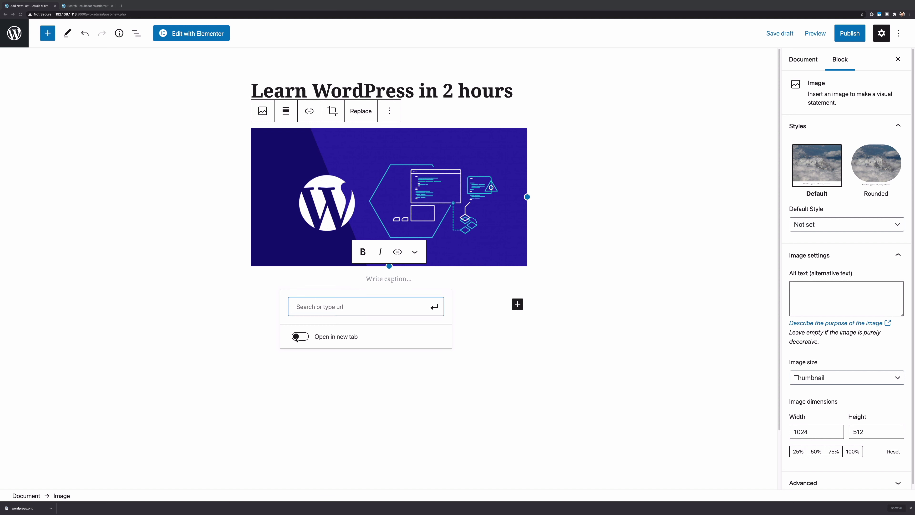
mouse_move(280, 313)
left_mouse_down()
mouse_move(330, 342)
mouse_move(370, 349)
left_mouse_up()
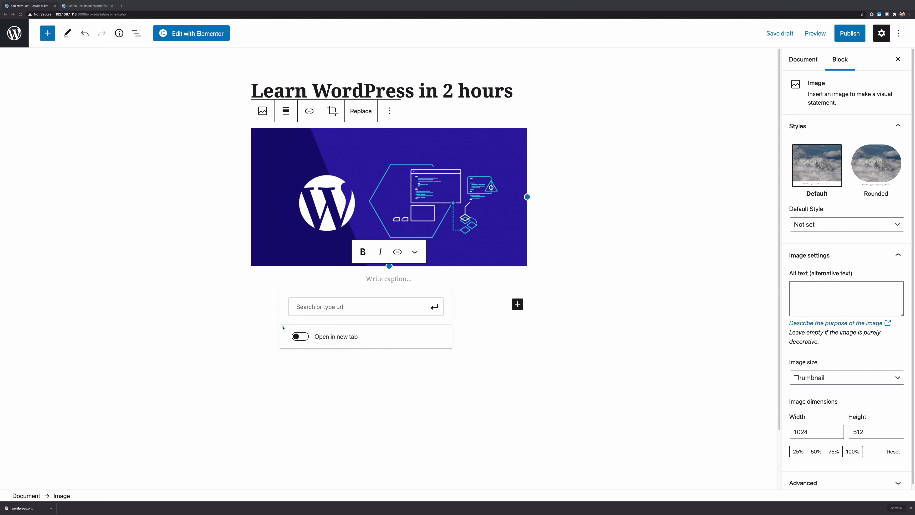
left_click_drag(283, 326, 370, 343)
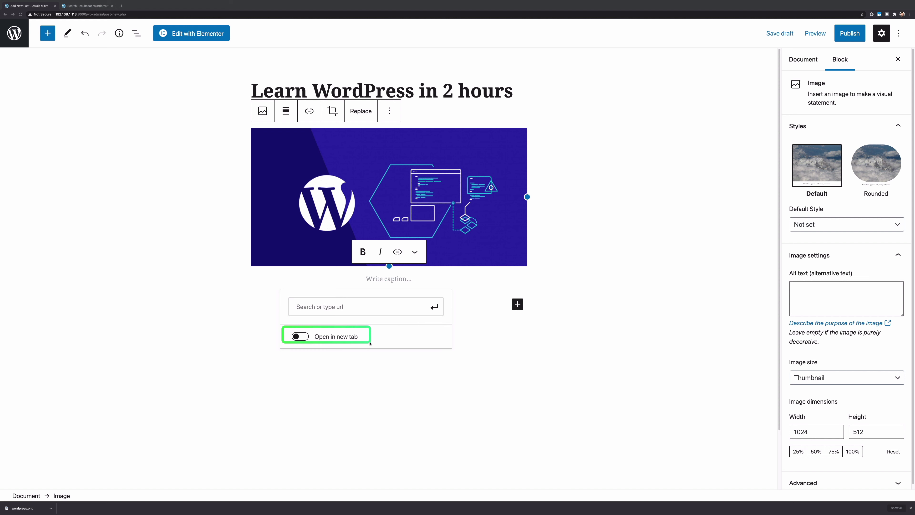
left_click_drag(370, 343, 370, 344)
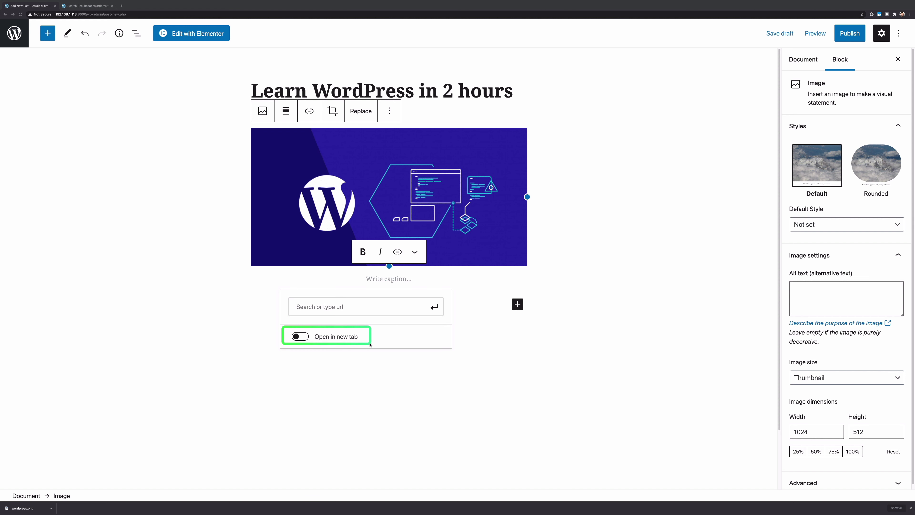
key("Escape")
left_click(471, 327)
Select the banner image, try the Medium and Thumbnail sizes, then set it to Full Size
left_click(590, 203)
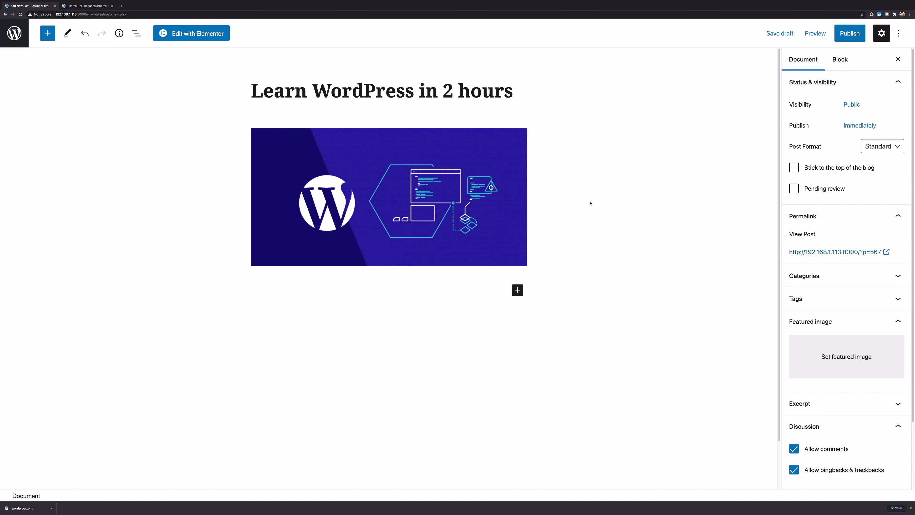
left_click(457, 196)
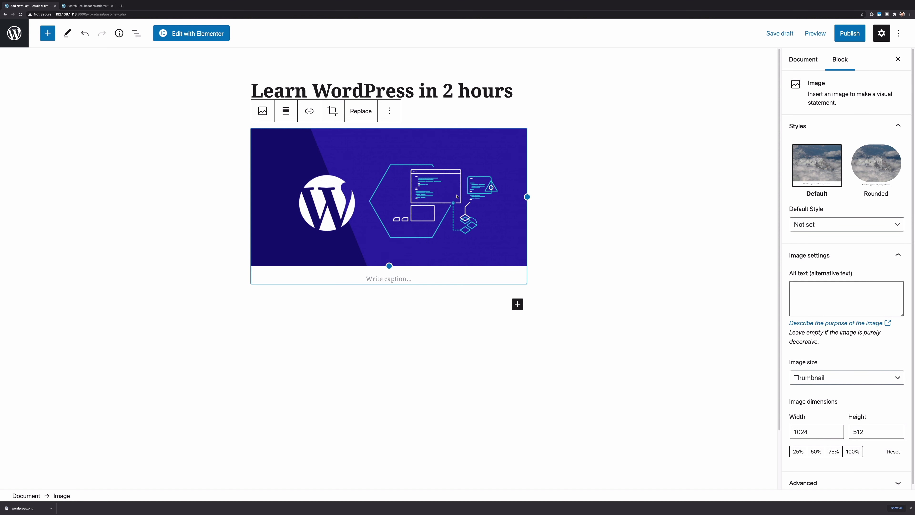
left_click(842, 382)
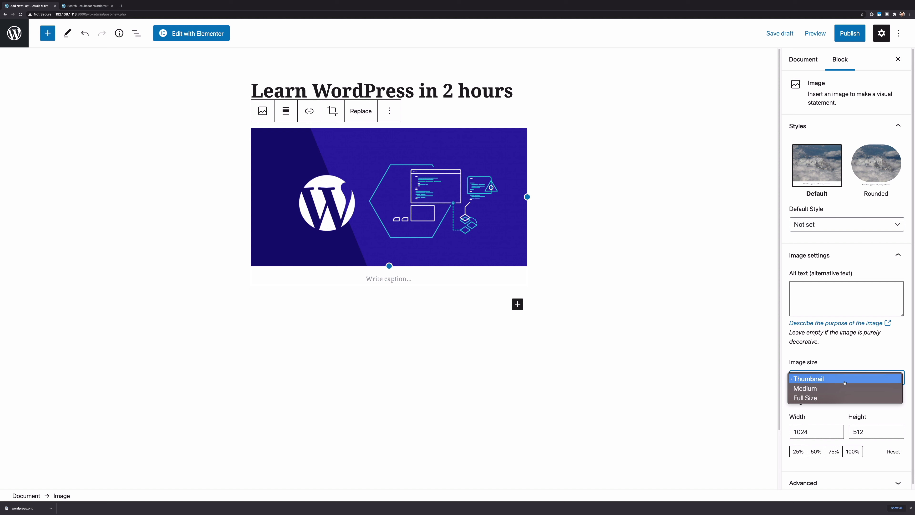
left_click(841, 398)
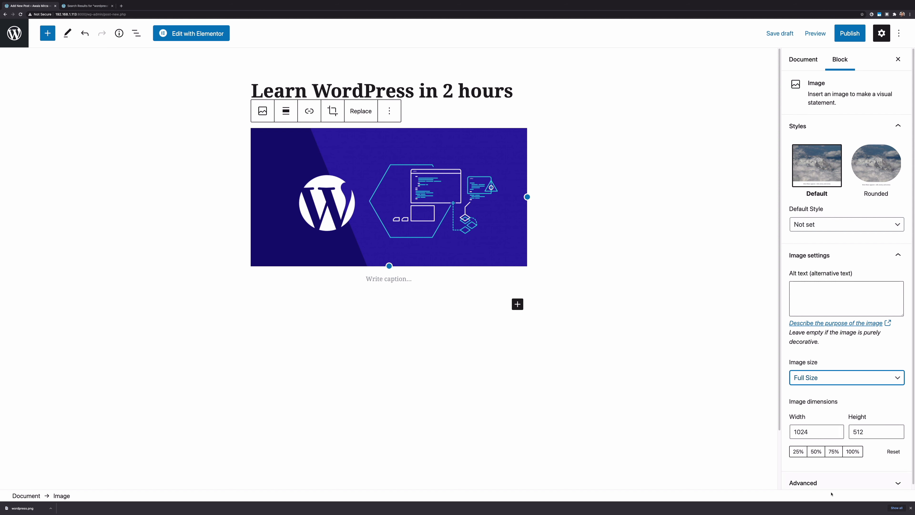
left_click(811, 377)
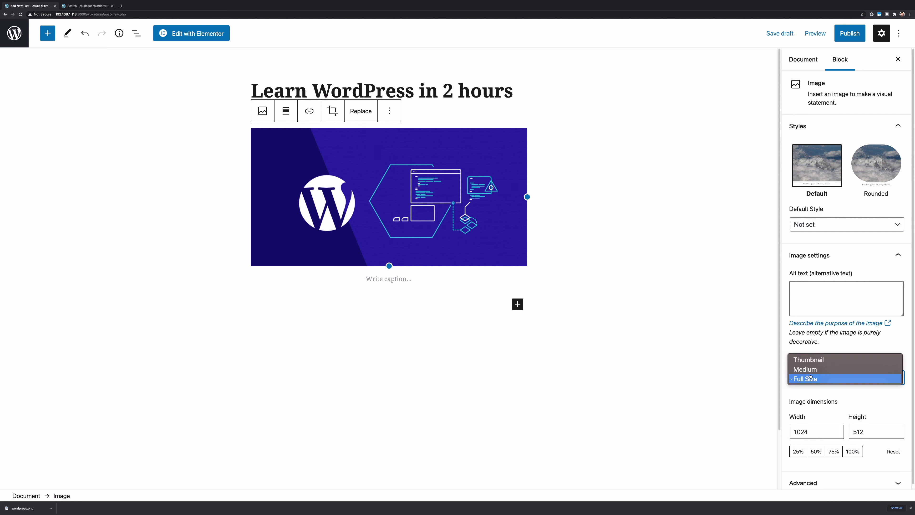
left_click(813, 371)
left_click(813, 371)
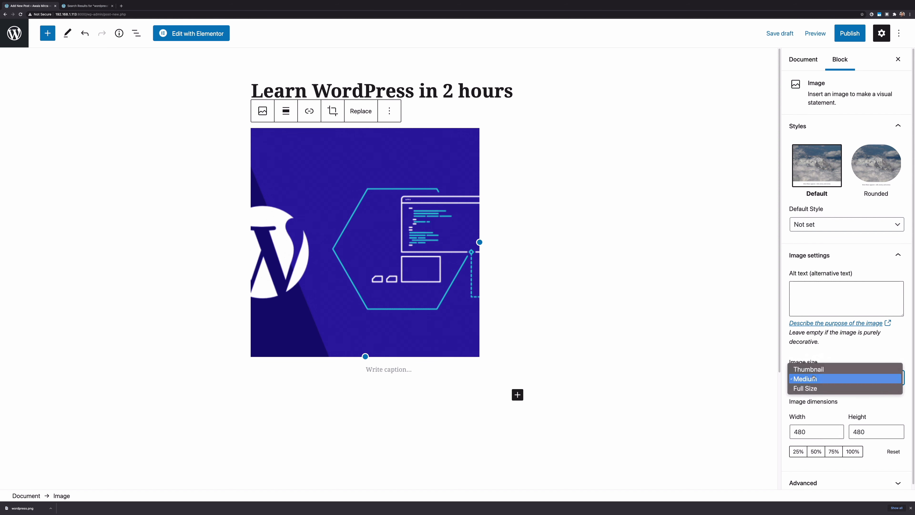
left_click(810, 372)
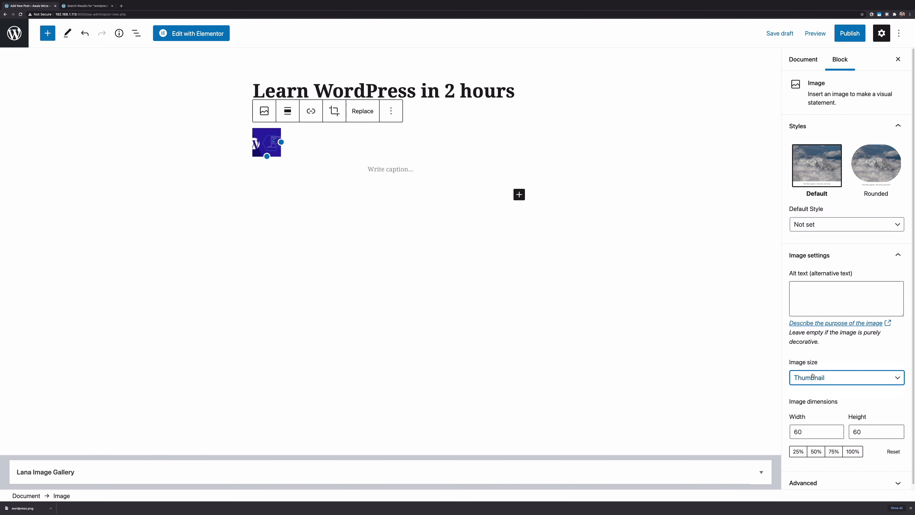
left_click(812, 375)
left_click(829, 396)
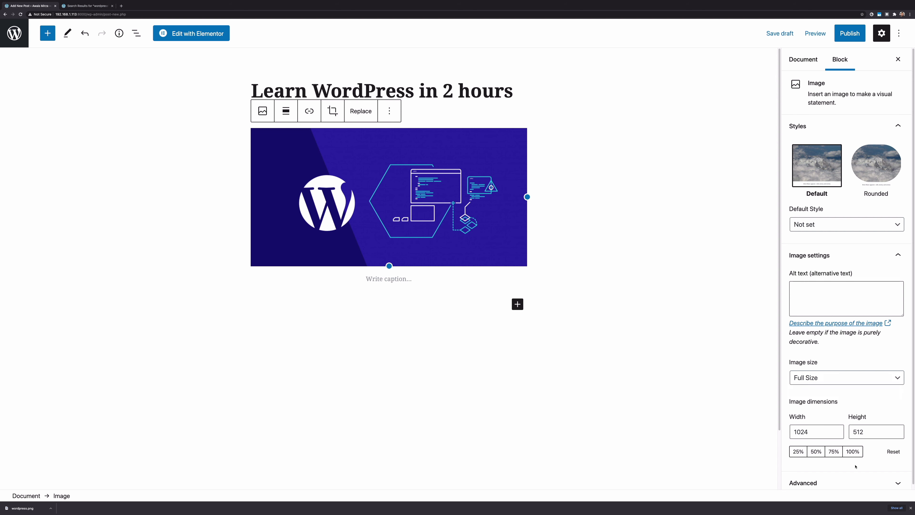
Scale the banner to 100% of its dimensions, 1024×512, and deselect it
left_click(853, 452)
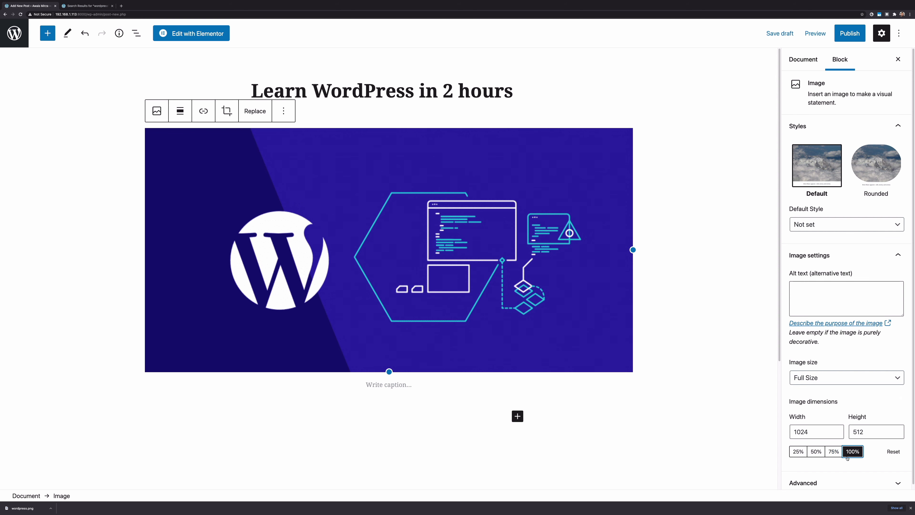
left_click(732, 319)
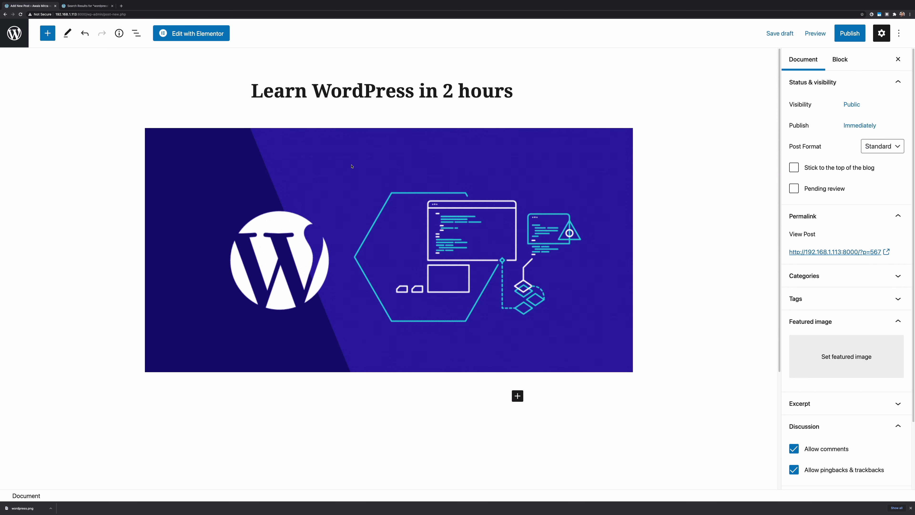
scroll(904, 479, "down", 3)
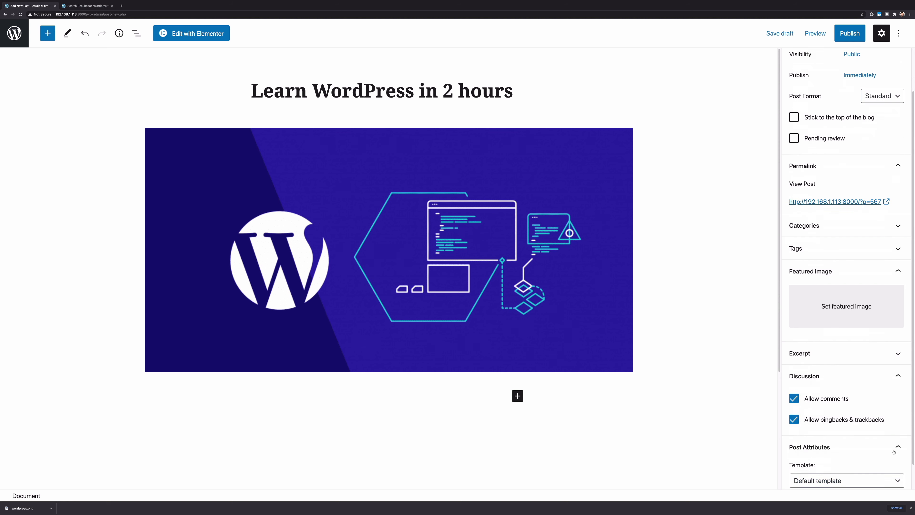
scroll(901, 432, "up", 3)
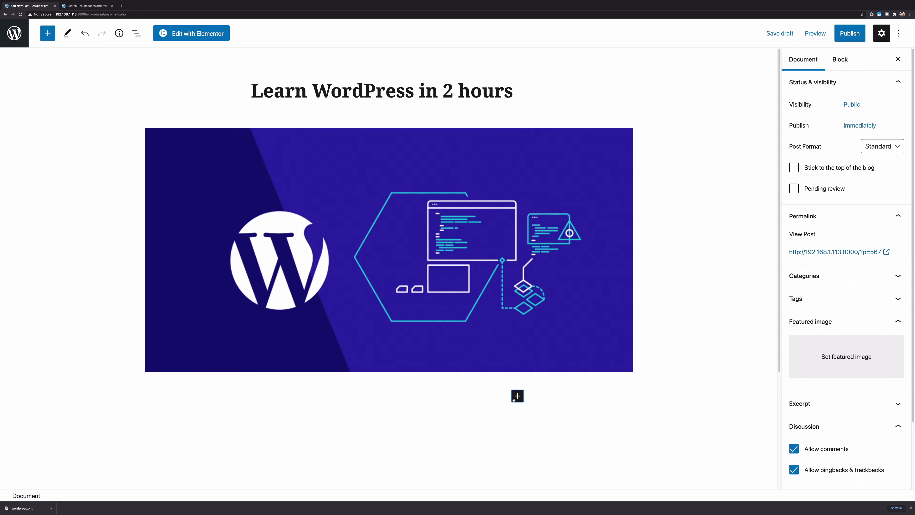
Add a Paragraph block below the banner and begin typing 'WordPress is a great CMS which…'
left_click(517, 396)
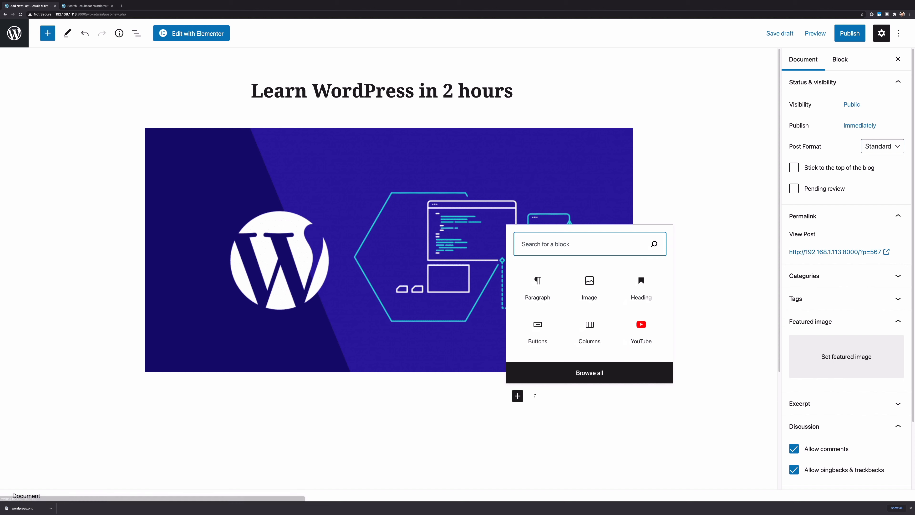
left_click(527, 304)
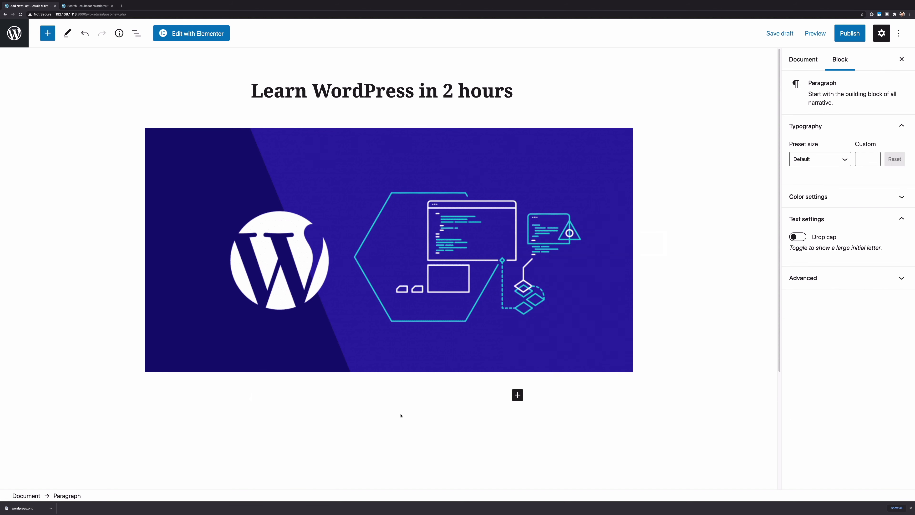
type("WordPress is a grate")
key("BackSpace")
key("BackSpace")
key("BackSpace")
type("eat")
key("BackSpace")
key("BackSpace")
key("BackSpace")
key("BackSpace")
type("eat CMS which alloows")
Continue the paragraph with 'allows up to create Websites very very fast it's have lots of theme…'
key("BackSpace")
key("BackSpace")
key("BackSpace")
key("BackSpace")
type("ws up to ")
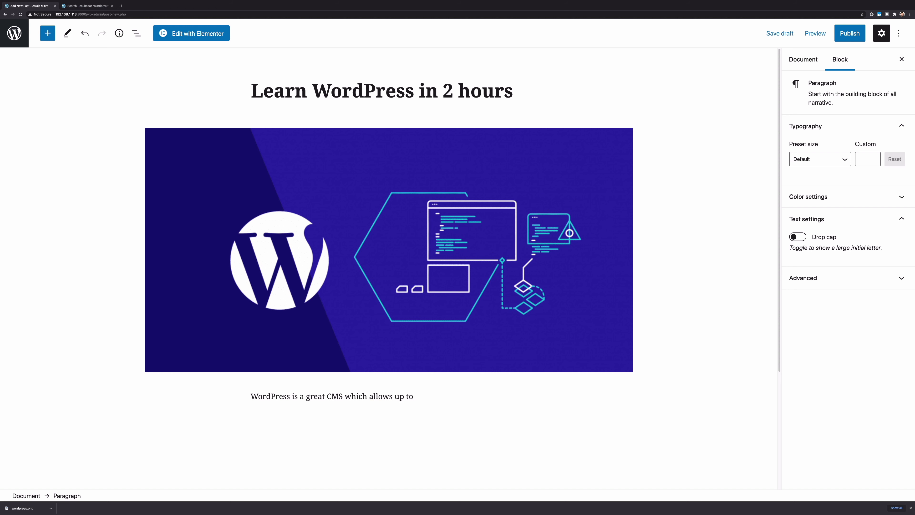
type("create Webst")
type("eis")
key("BackSpace")
key("BackSpace")
key("BackSpace")
key("BackSpace")
type("ites v")
type("ery very sim")
key("BackSpace")
key("BackSpace")
key("BackSpace")
type("fast it's have lo")
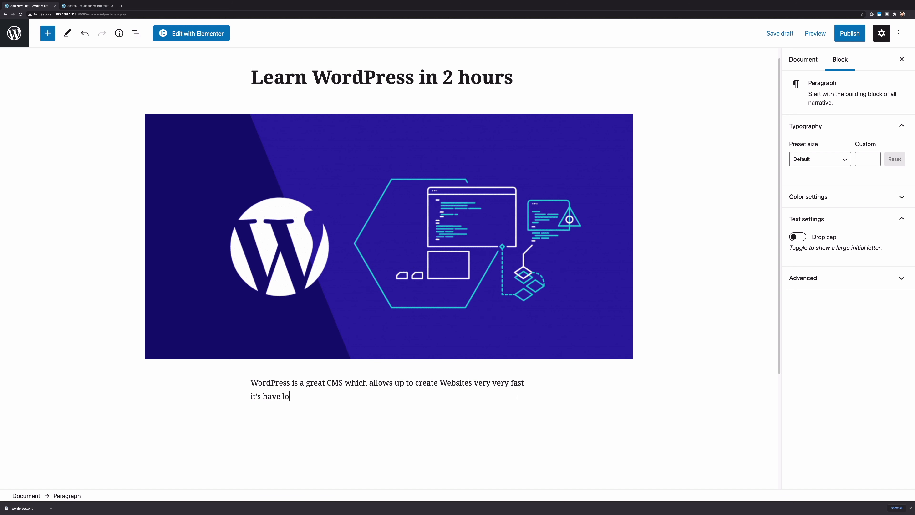
type("ts of theme p")
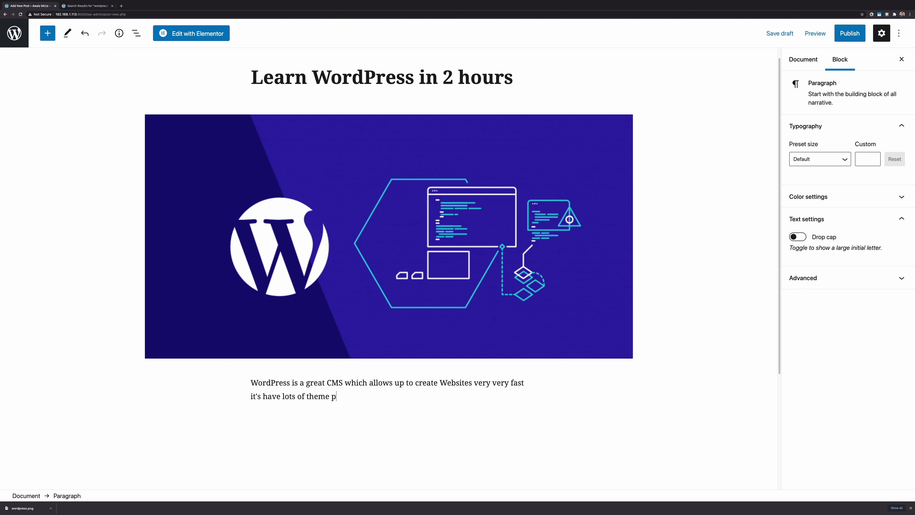
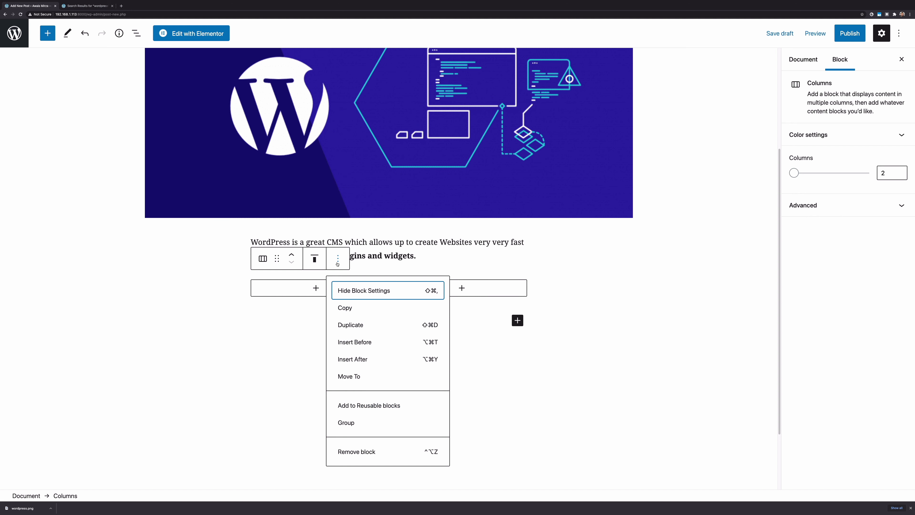
Add a Verse block to the left column and type placeholder gibberish text
left_click(524, 361)
left_click(317, 288)
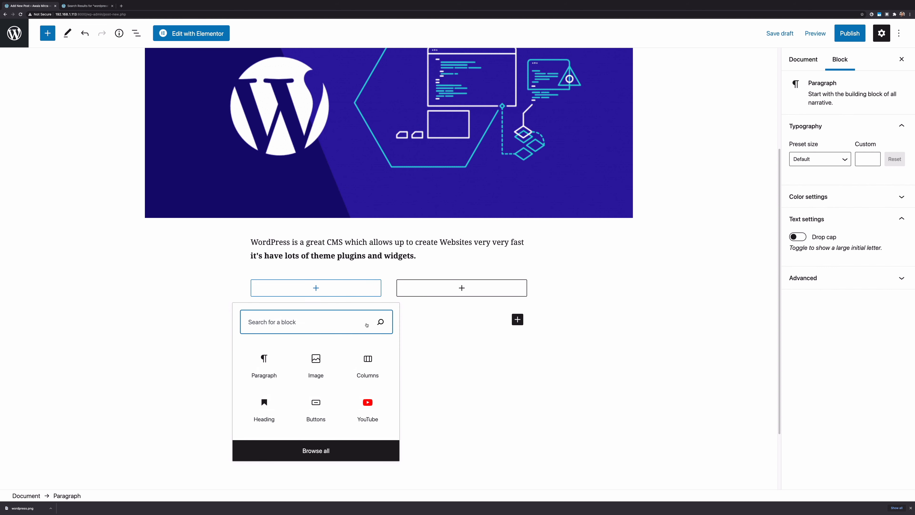
left_click(315, 452)
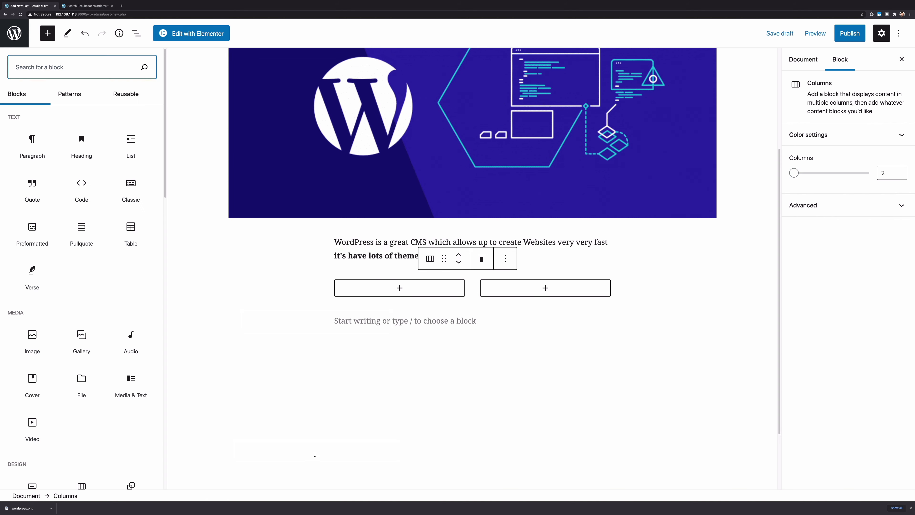
scroll(81, 234, "down", 2)
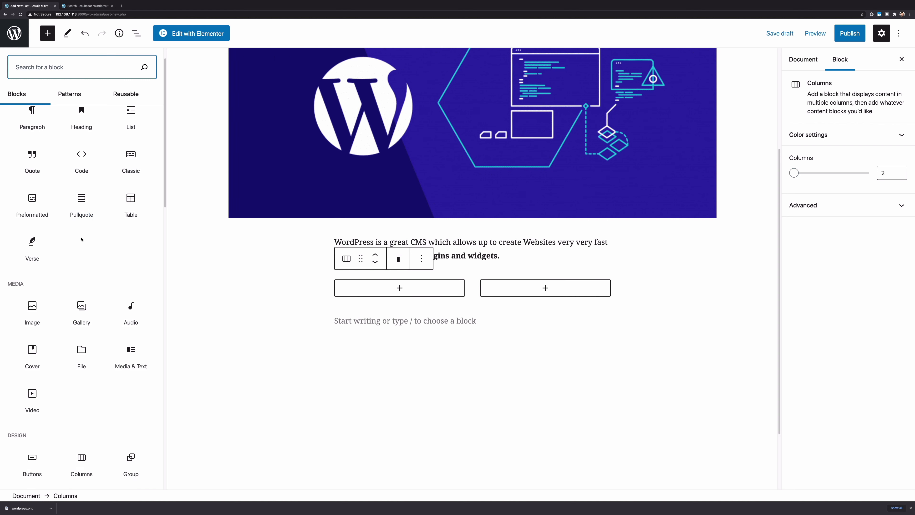
left_click(35, 244)
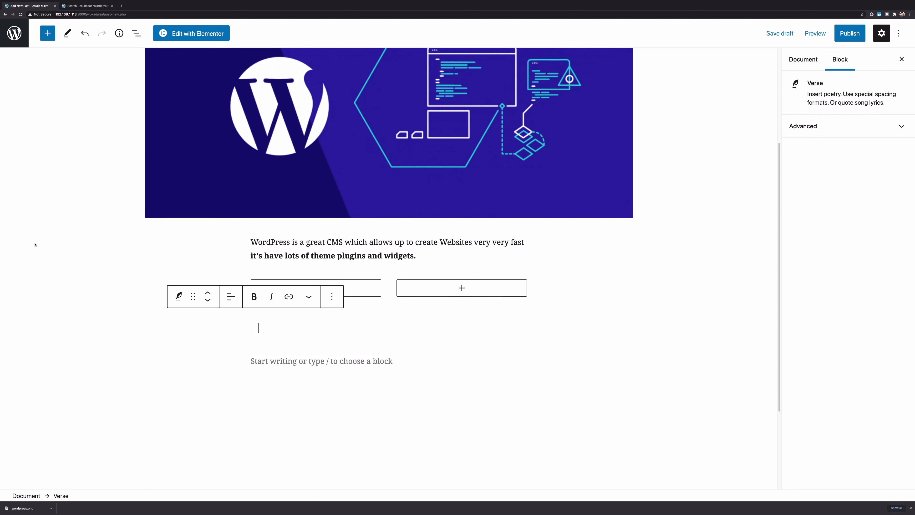
type("als")
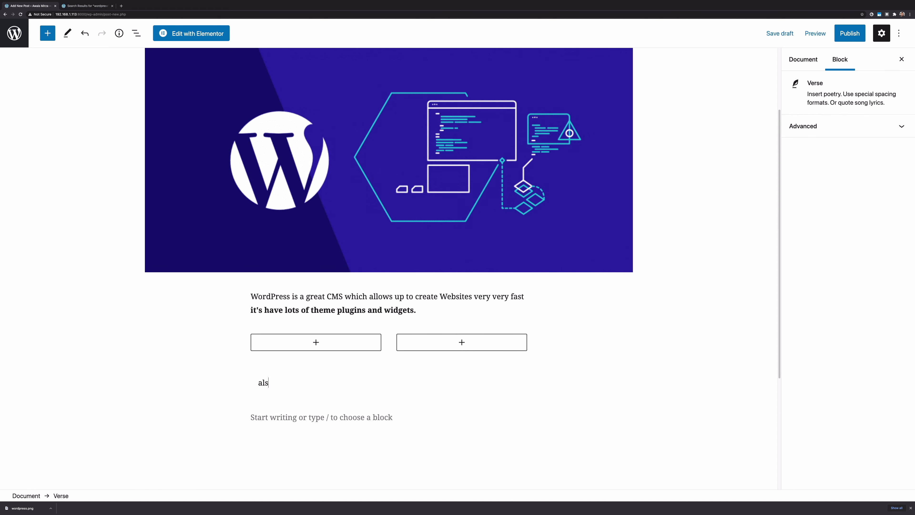
type("dkjflaksdjflkajsdlkfjalksdjflkajsldkfjadsasdfalsdjhfljkashdlfkjahsdfkjasd")
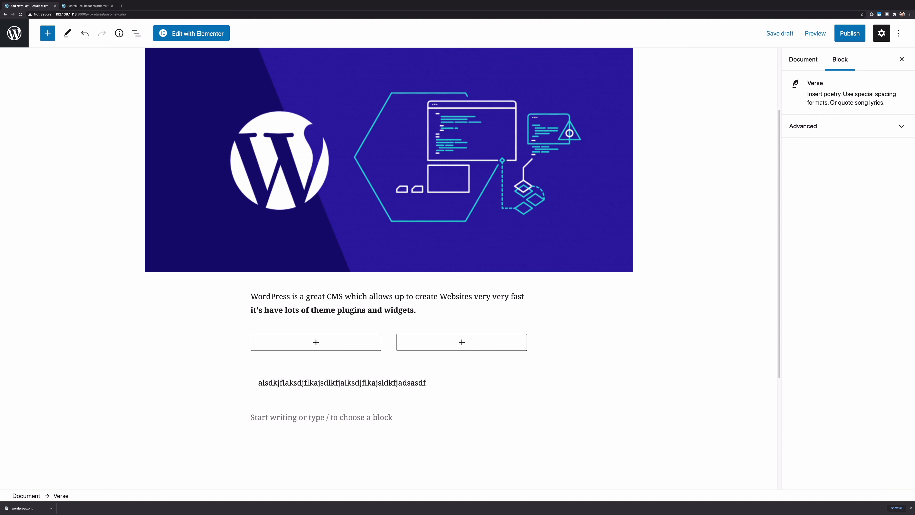
Remove the extra empty block and delete the first verse attempt's text
key("Return")
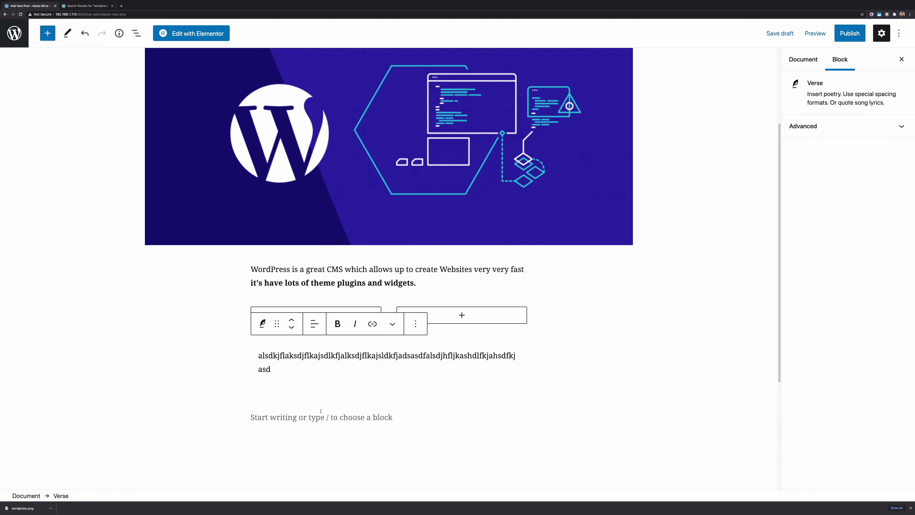
key("Return")
key("BackSpace")
key("ctrl+a")
key("ctrl+c")
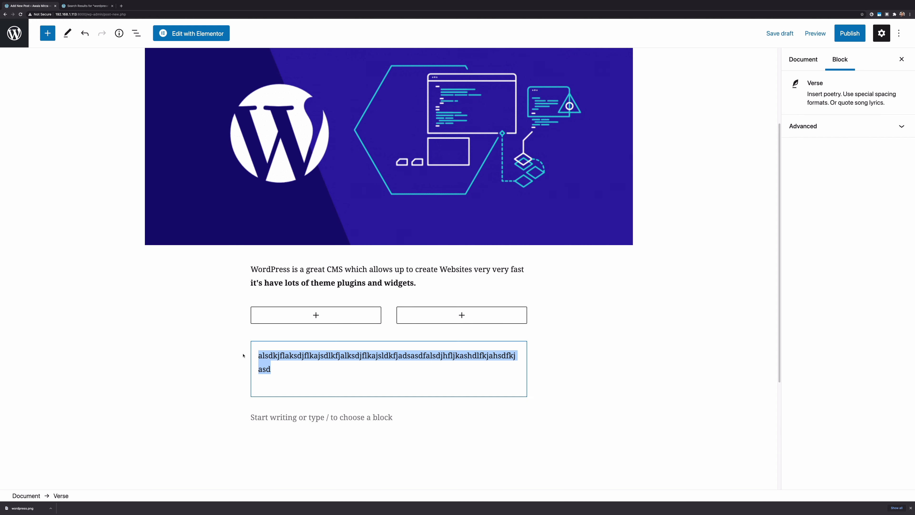
key("BackSpace")
key("BackSpace")
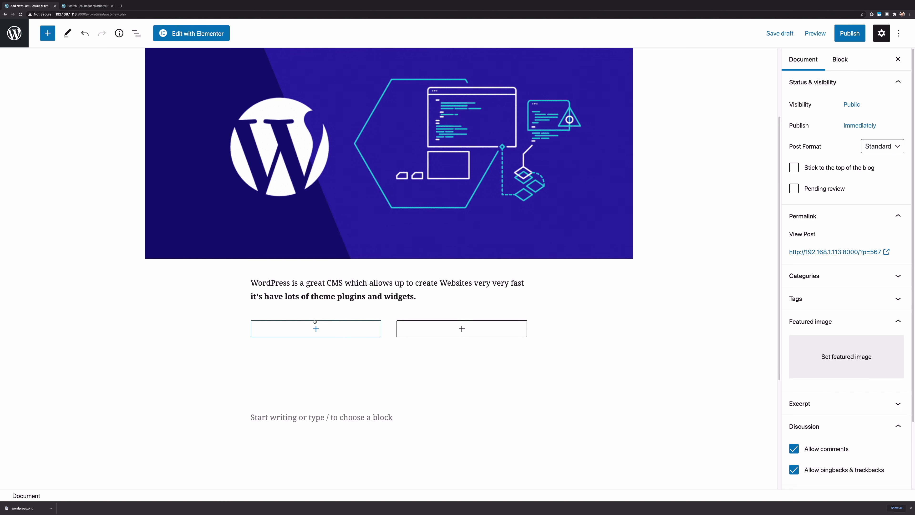
Re-add a Verse block in the left column and paste the placeholder text back
left_click(316, 329)
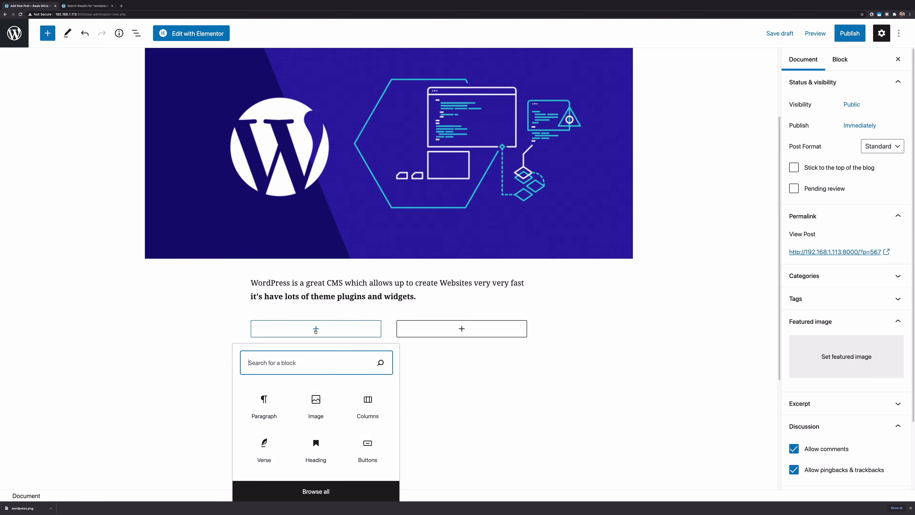
left_click(265, 459)
key("ctrl+v")
left_click(474, 414)
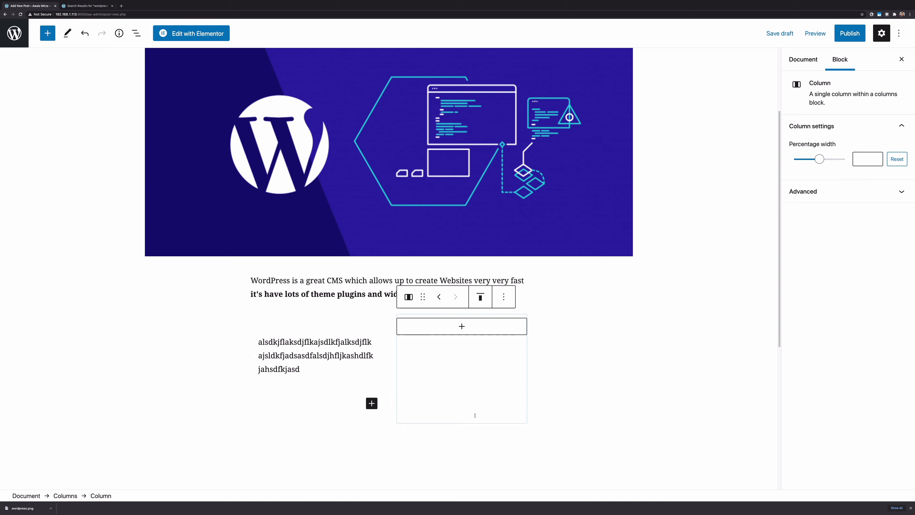
left_click(314, 347)
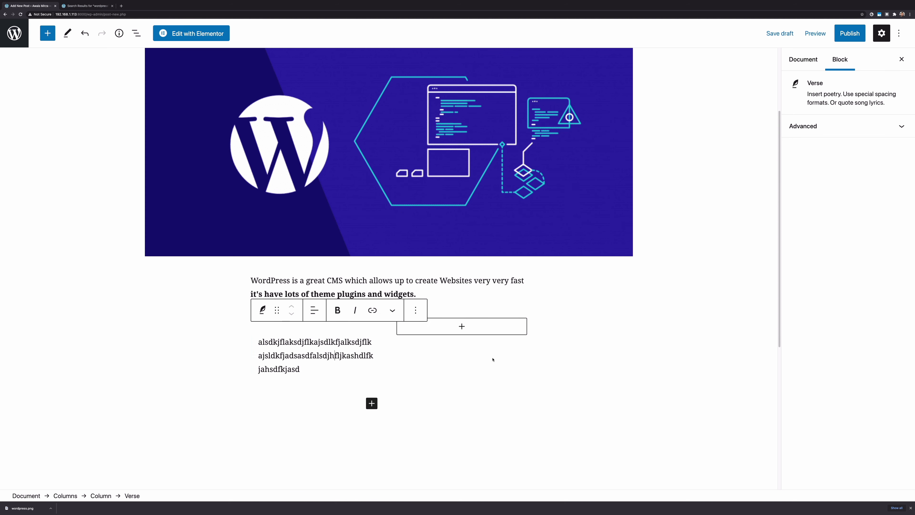
left_click(482, 337)
left_click(473, 326)
Insert the green snake illustration from the Media Library as an Image block in the right column
left_click(620, 344)
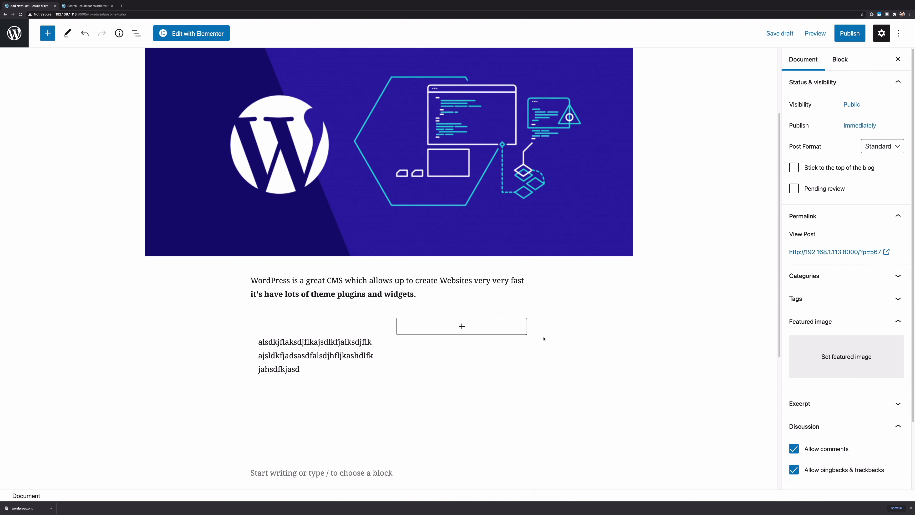
left_click(461, 326)
left_click(463, 405)
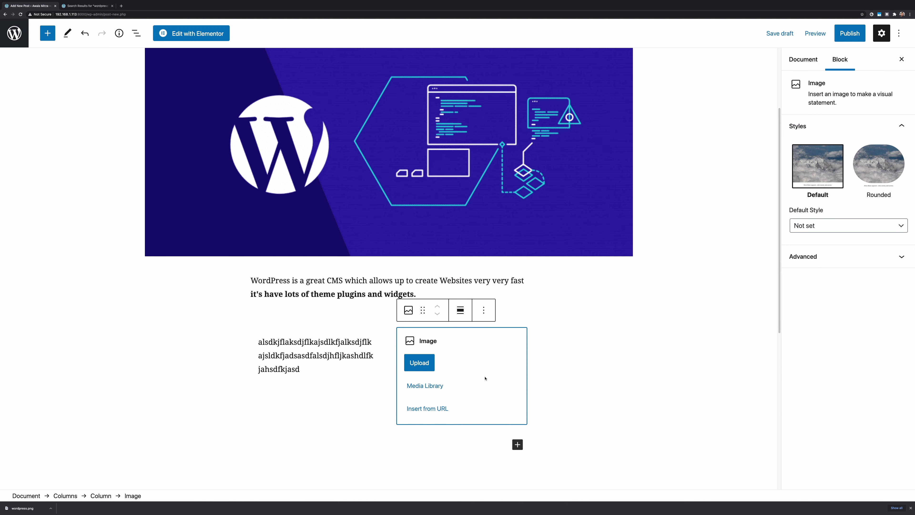
left_click(426, 385)
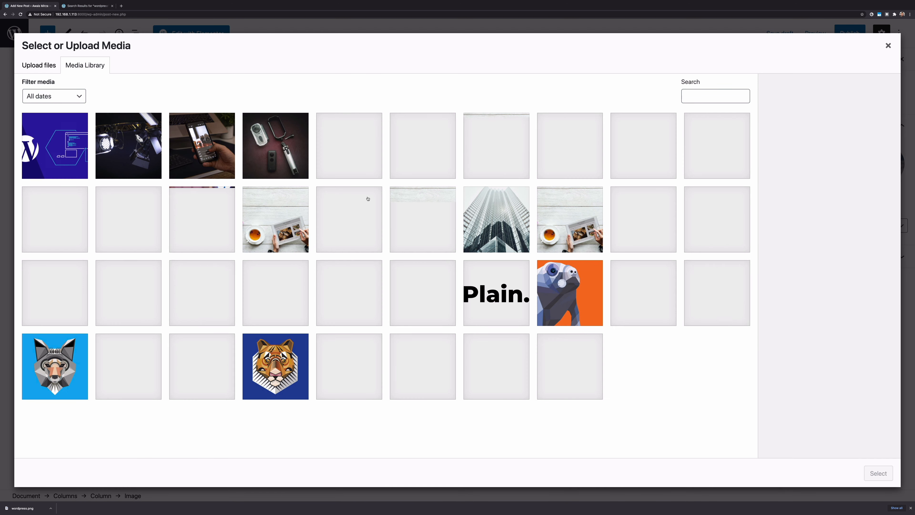
left_click(619, 313)
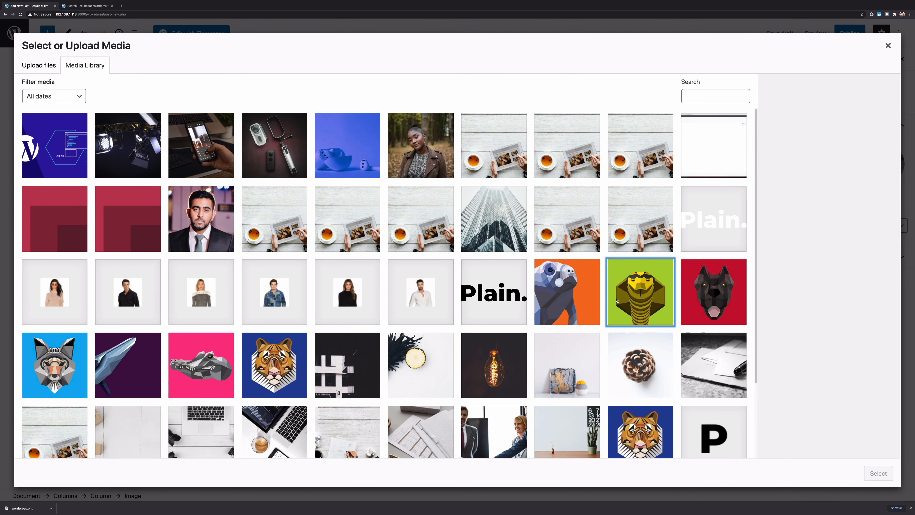
left_click(872, 482)
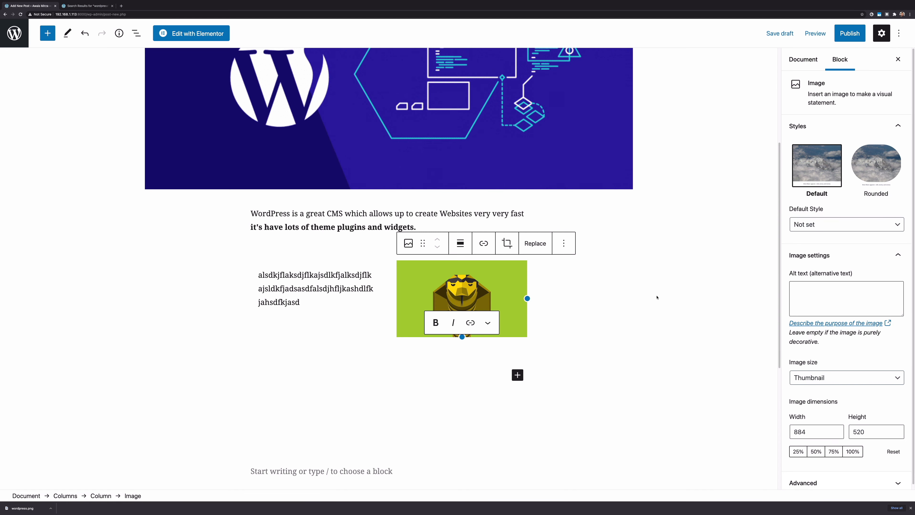
scroll(422, 433, "down", 5)
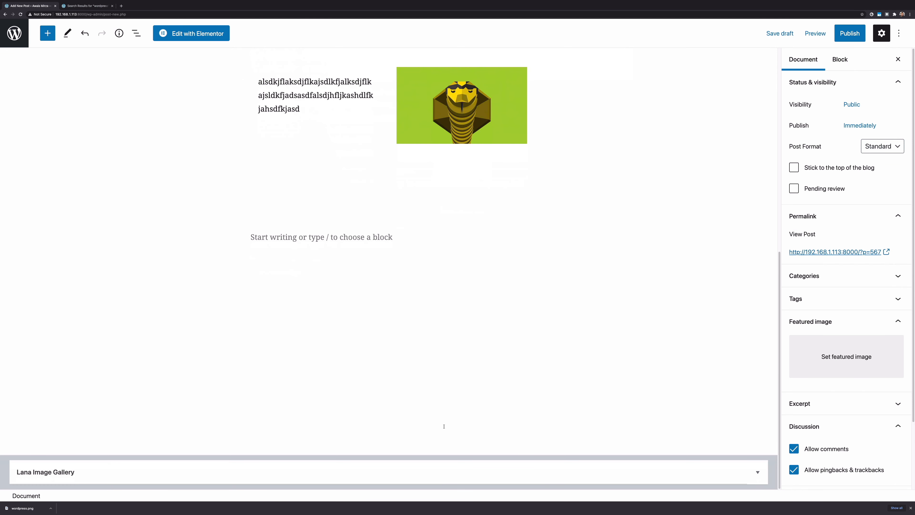
scroll(465, 301, "up", 7)
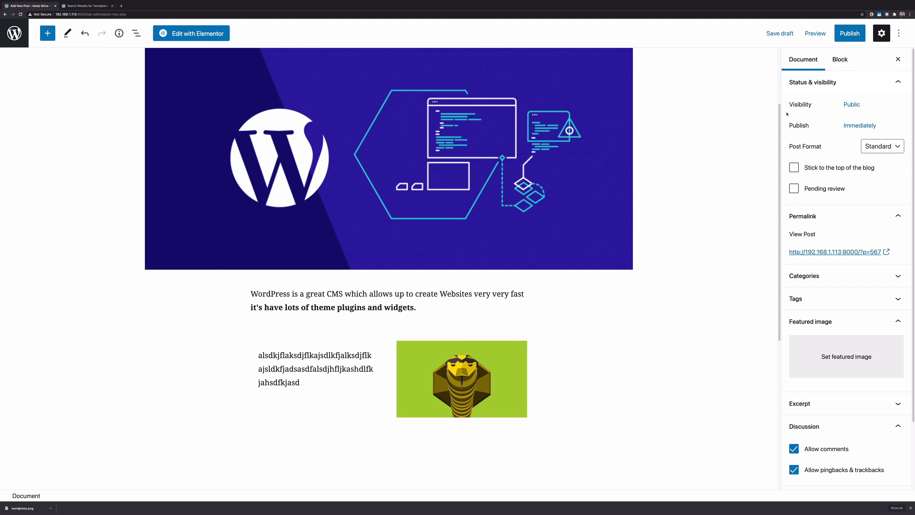
Return the sidebar to post-wide settings and expand Status & Visibility
mouse_move(785, 50)
left_mouse_down()
mouse_move(893, 298)
mouse_move(901, 438)
mouse_move(889, 453)
mouse_move(907, 490)
left_mouse_up()
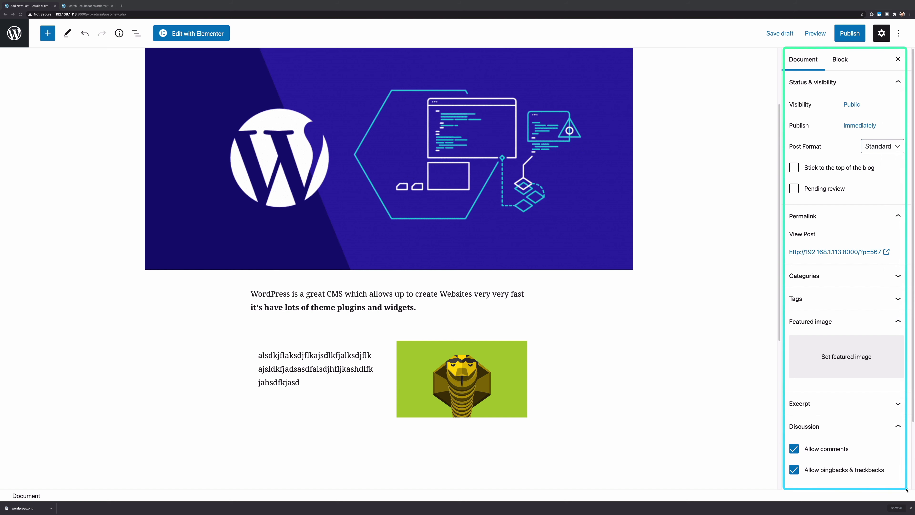
key("Escape")
left_click(806, 61)
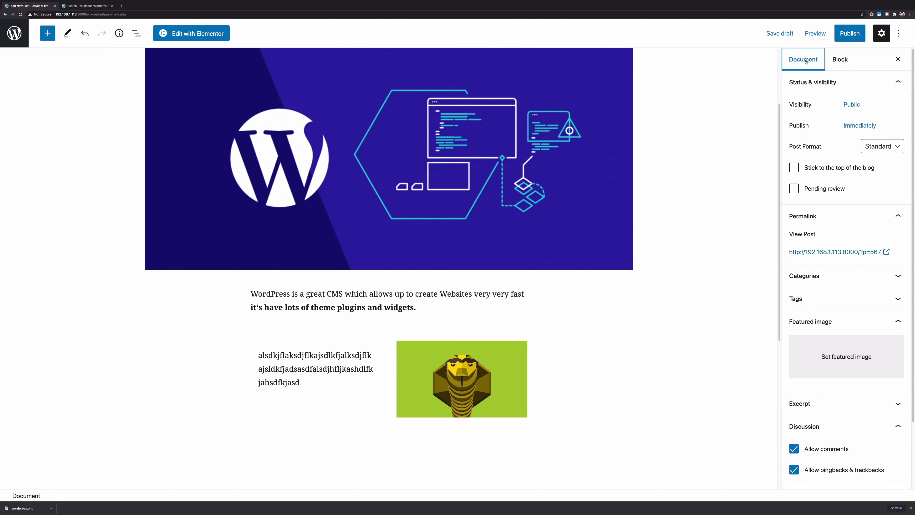
left_click(840, 60)
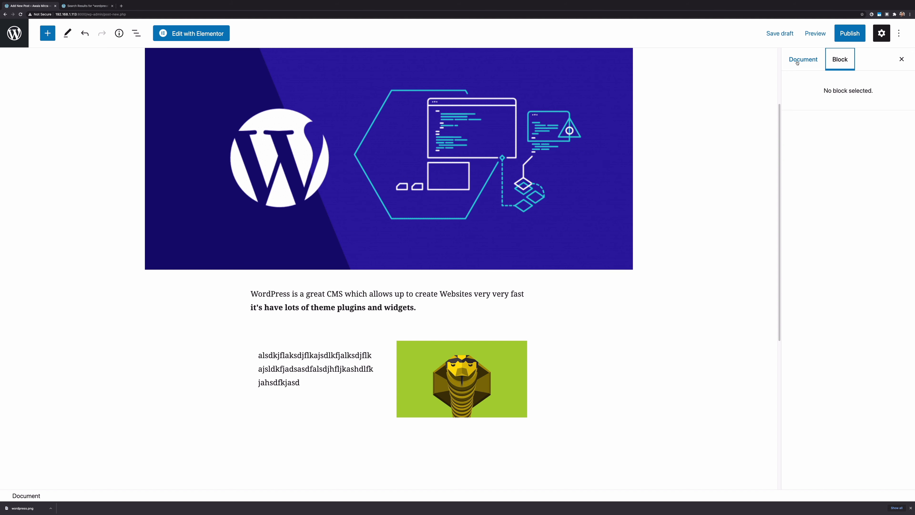
left_click(803, 59)
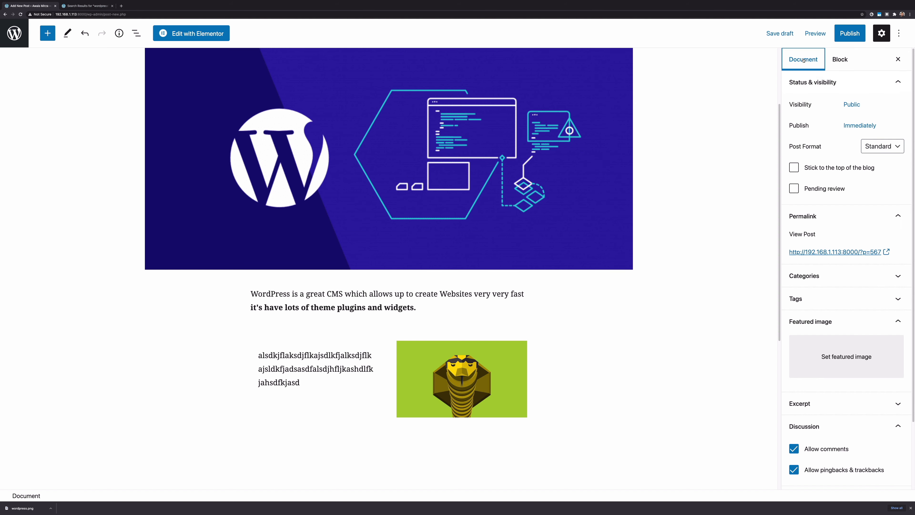
left_click(832, 87)
left_click(832, 86)
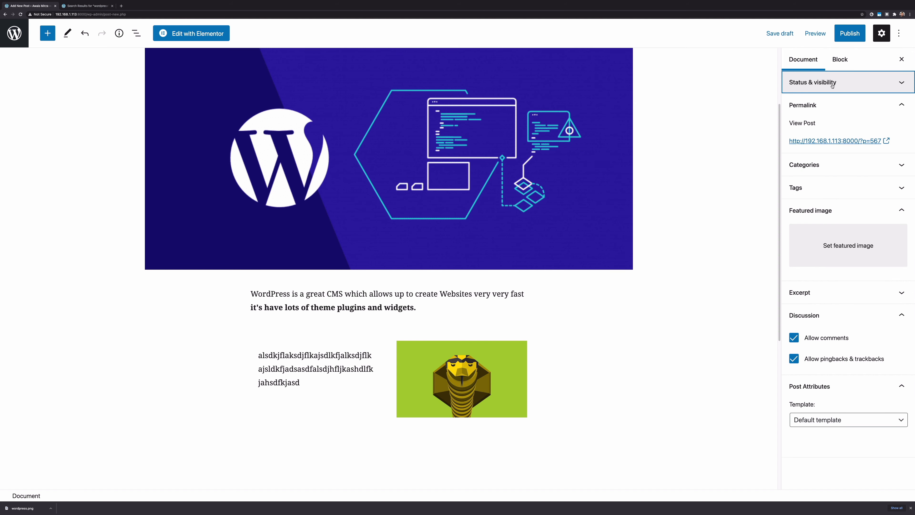
left_click(832, 84)
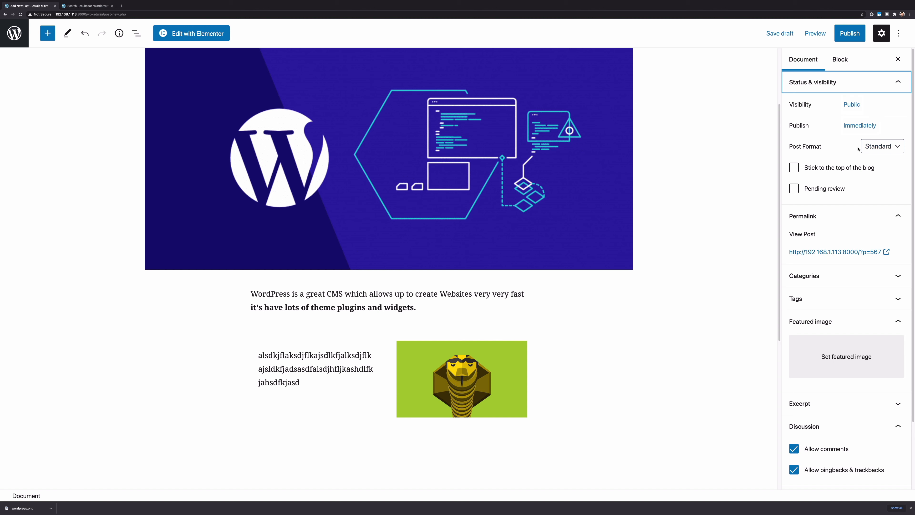
Keep Post Format on Standard and tick 'Stick to the top of the blog'
left_click(859, 125)
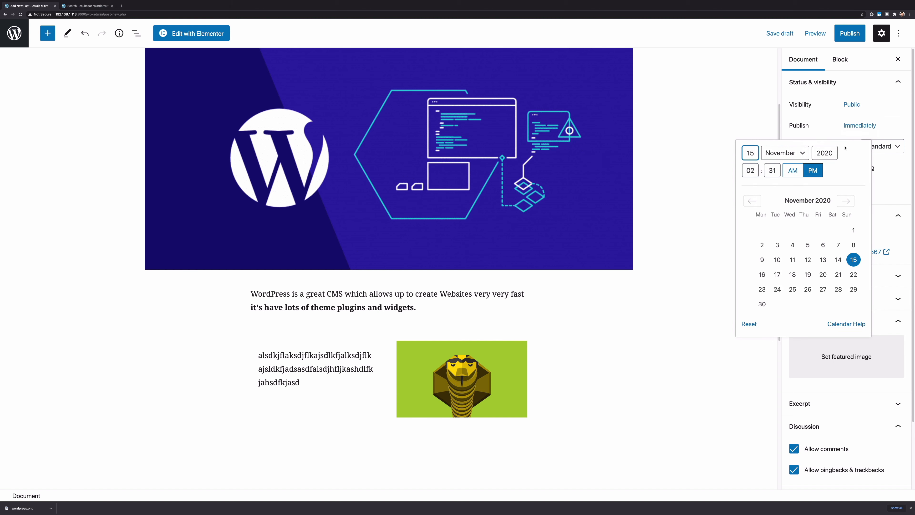
left_click(857, 131)
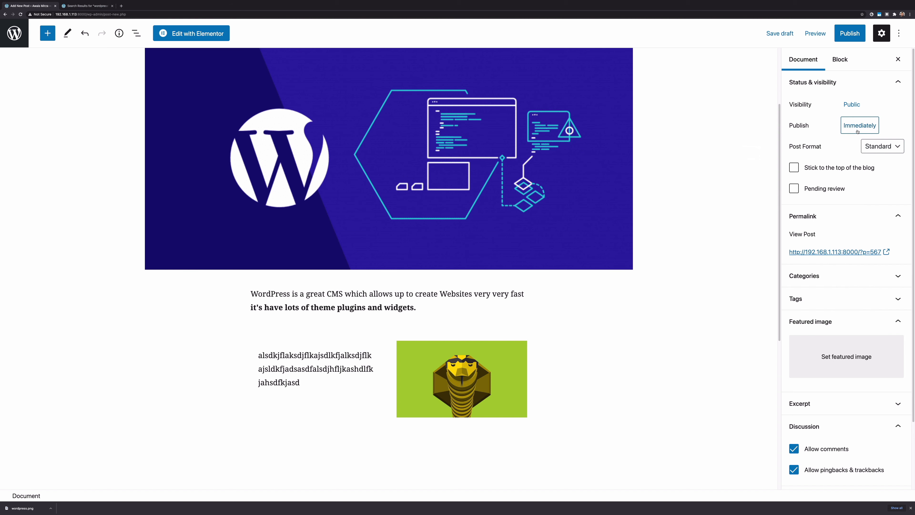
left_click(881, 149)
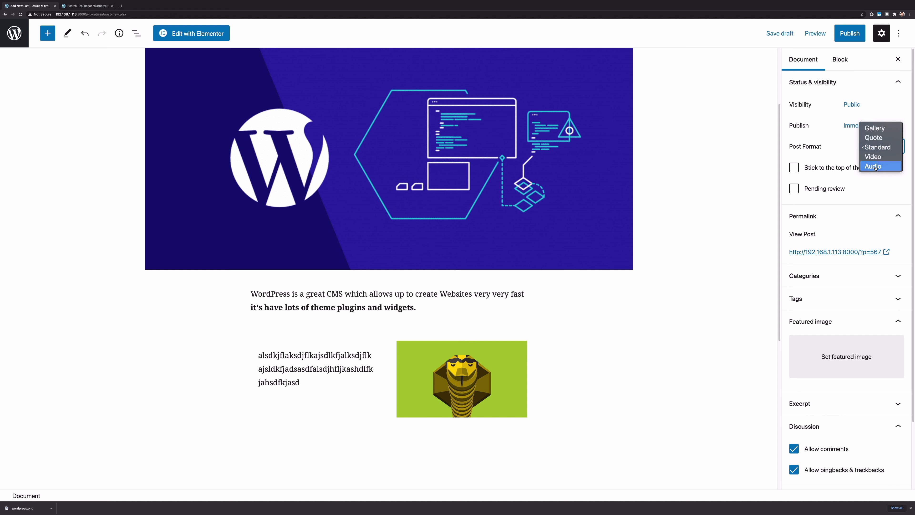
left_click(819, 168)
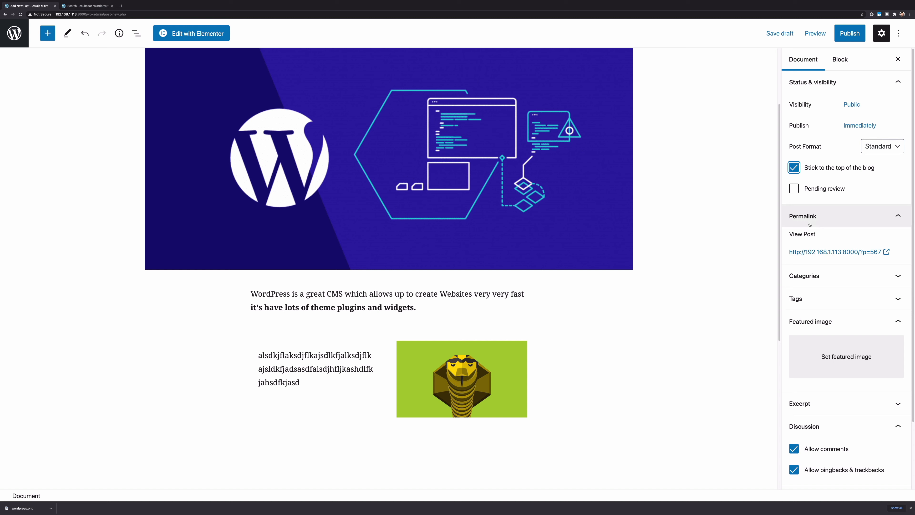
Set the WordPress banner (wordpress.png) as the post's featured image
left_click(828, 281)
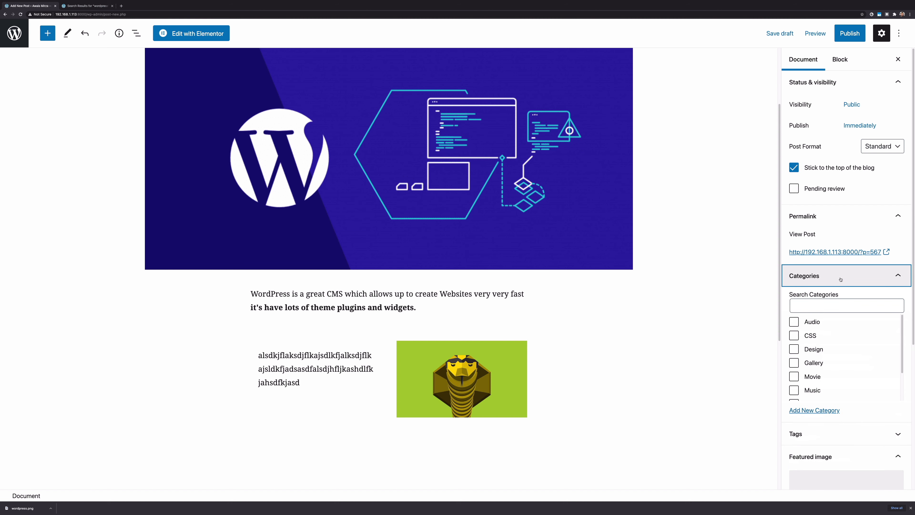
left_click(840, 280)
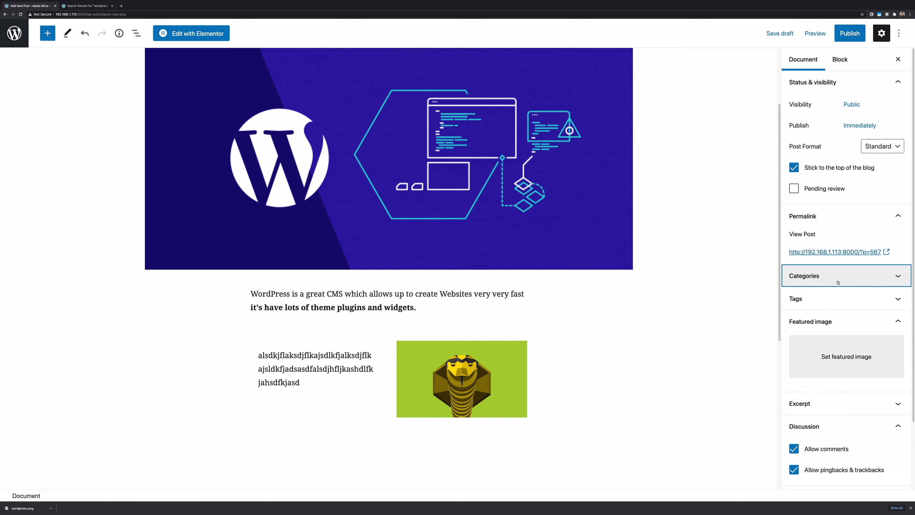
left_click(825, 297)
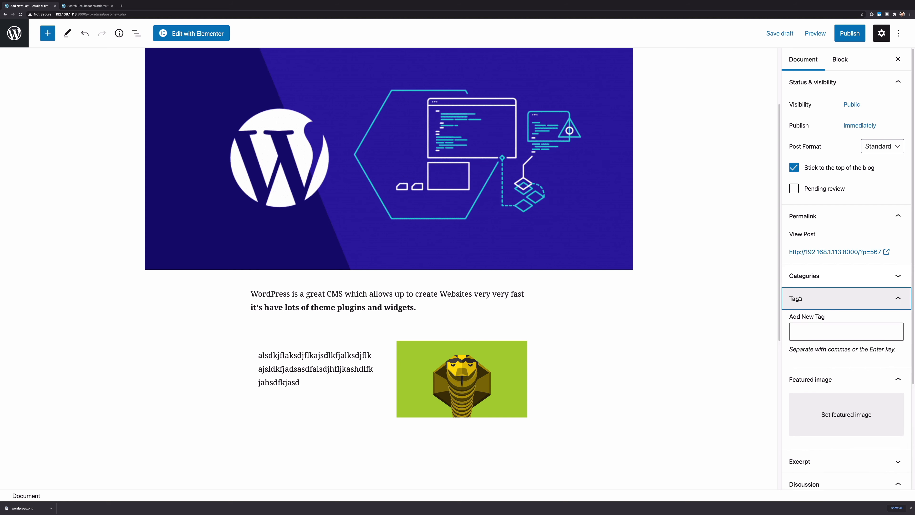
left_click(825, 299)
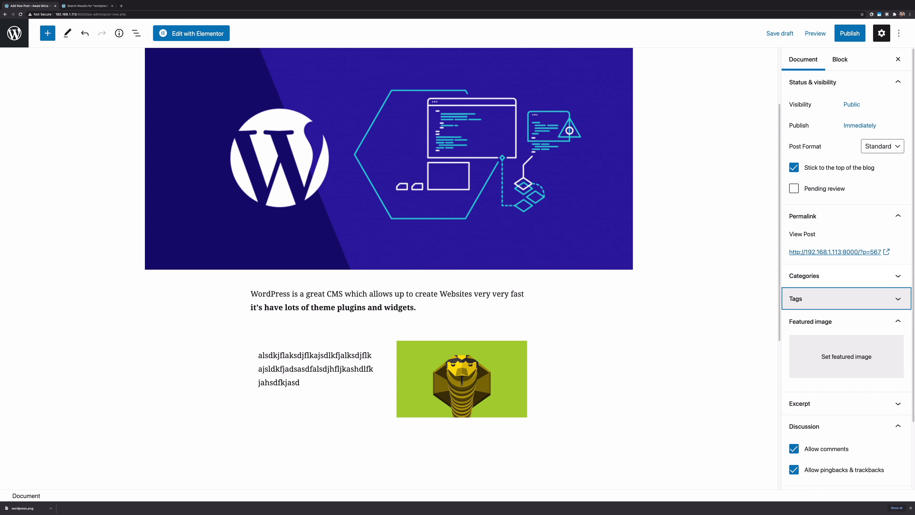
left_click(819, 322)
left_click(819, 322)
left_click(819, 322)
left_click(842, 357)
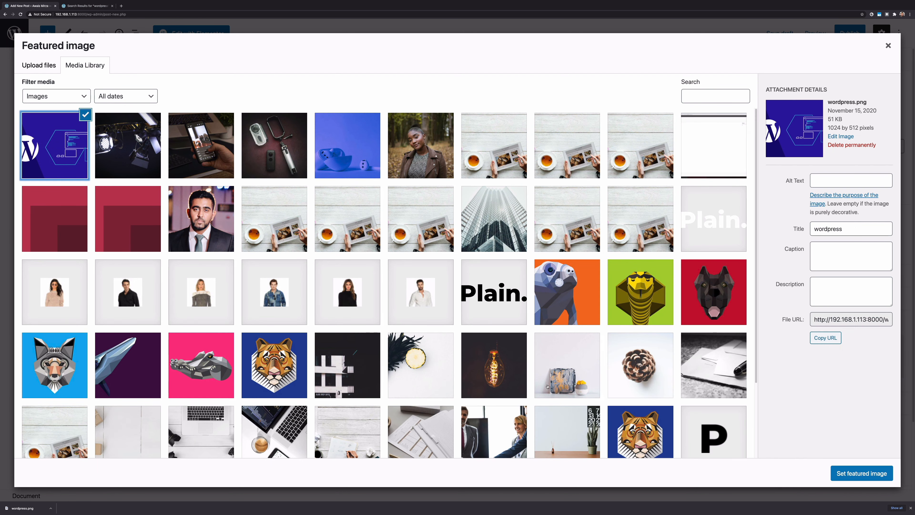
left_click(839, 474)
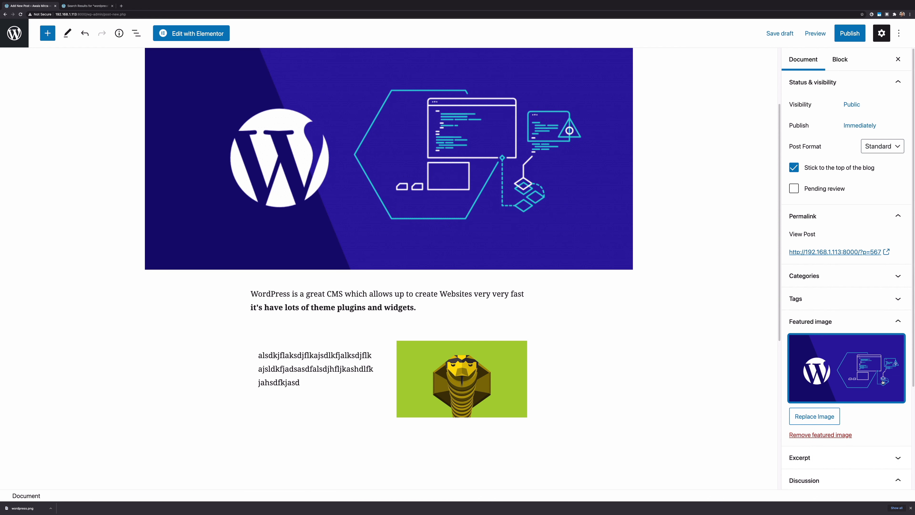
Check the Excerpt and Discussion sections, leaving comments and pingbacks allowed
scroll(727, 391, "down", 1)
scroll(726, 391, "down", 2)
left_click(819, 461)
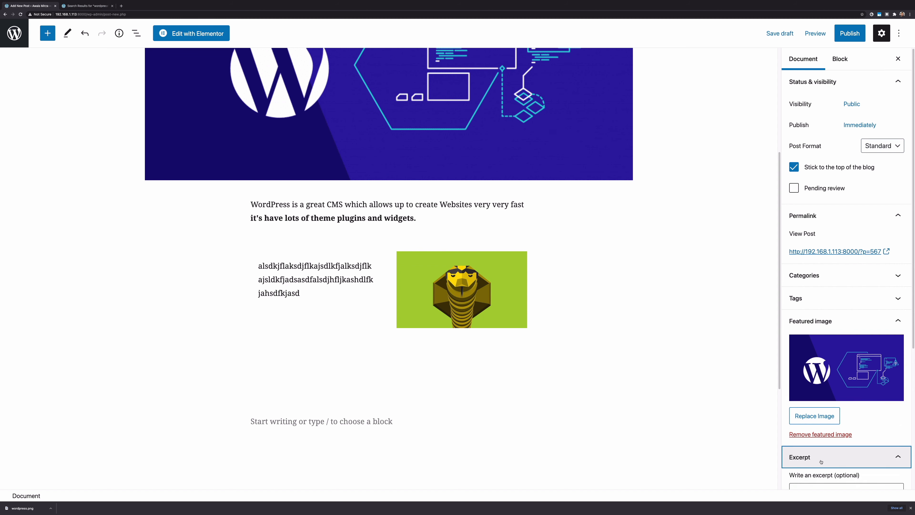
left_click_drag(813, 338, 844, 337)
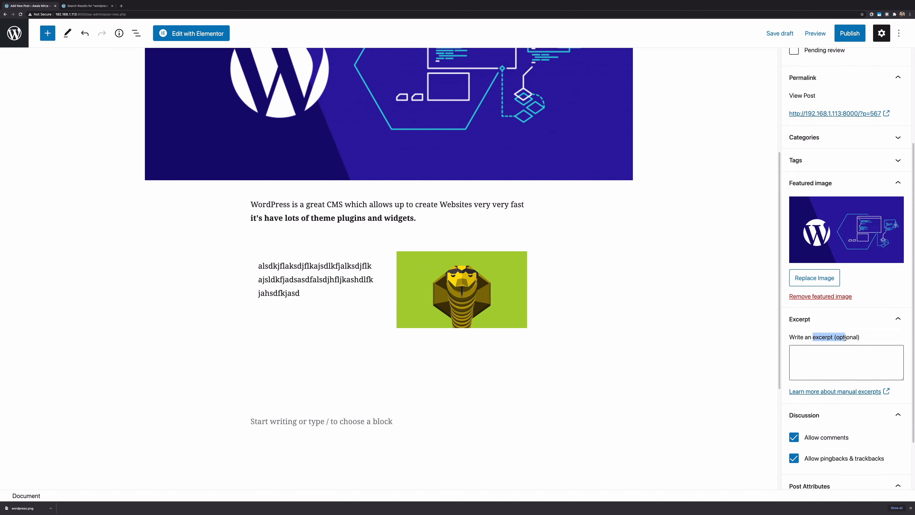
left_click(845, 322)
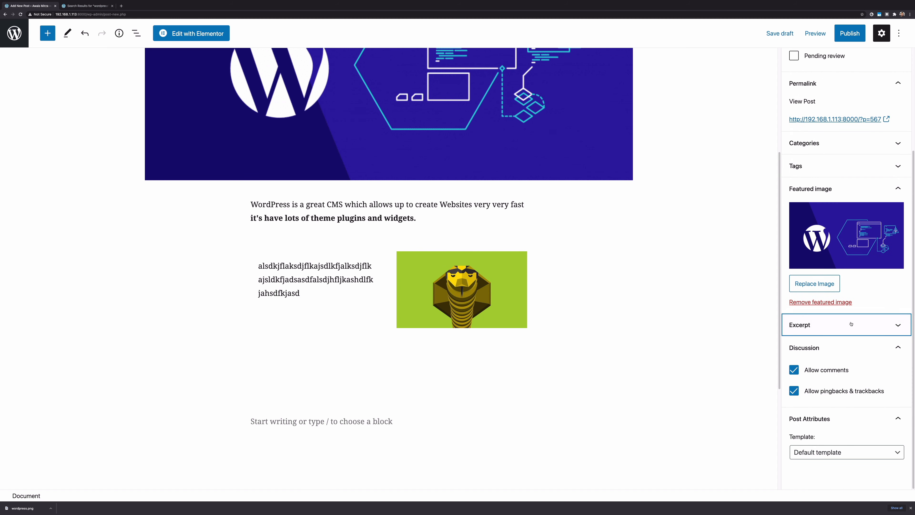
left_click(844, 355)
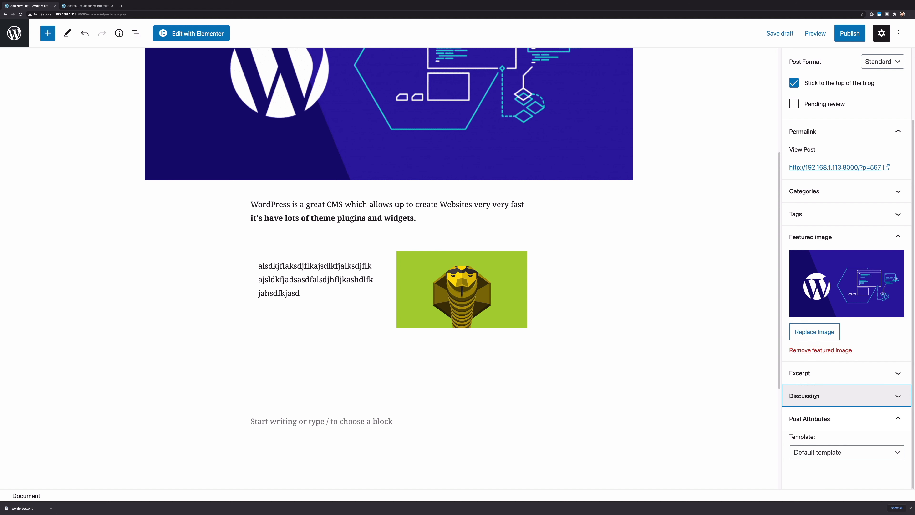
left_click(825, 396)
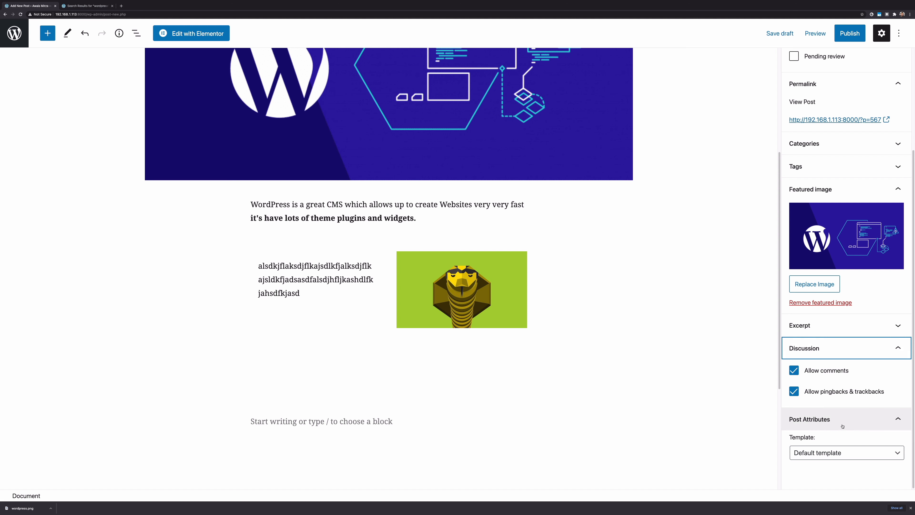
Keep the post template set to Default template
scroll(832, 436, "up", 1)
left_click(838, 458)
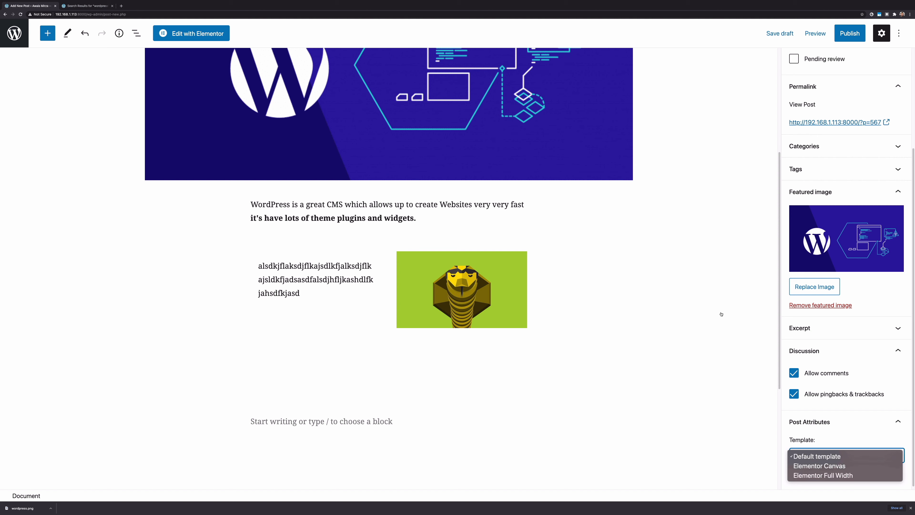
left_click(806, 371)
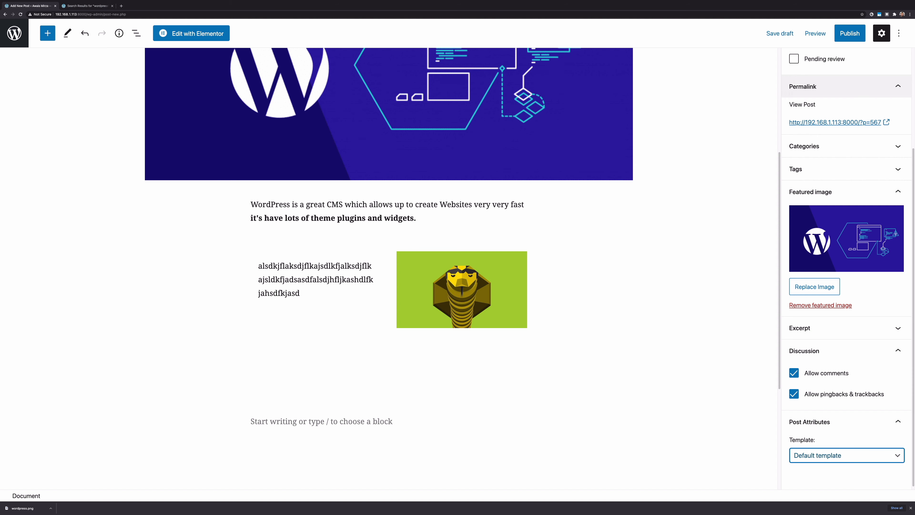
scroll(820, 180, "up", 4)
Inspect the verse block's Advanced settings (HTML anchor, additional CSS class) without changing them
left_click(840, 60)
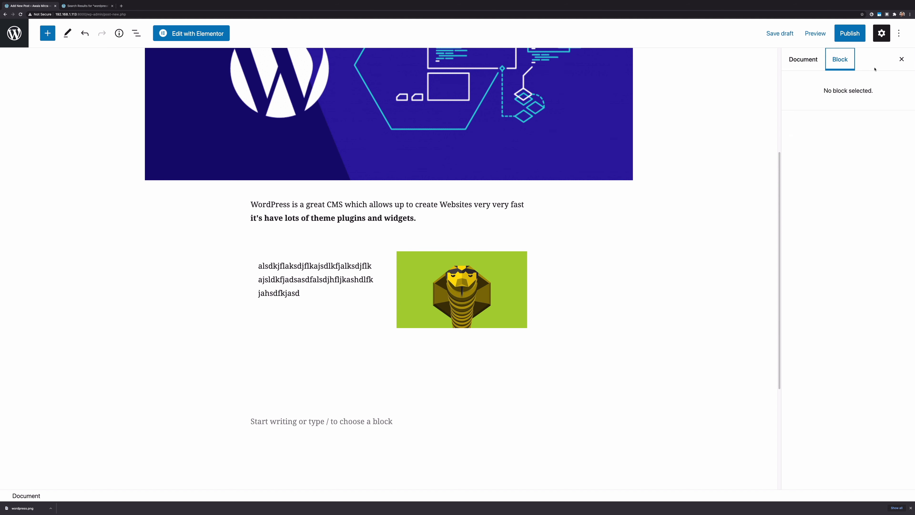
left_click(326, 272)
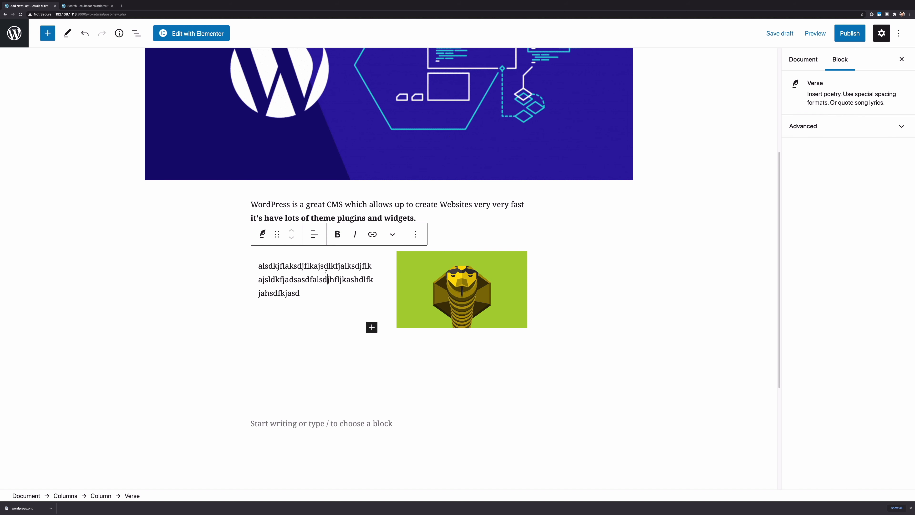
left_click(828, 126)
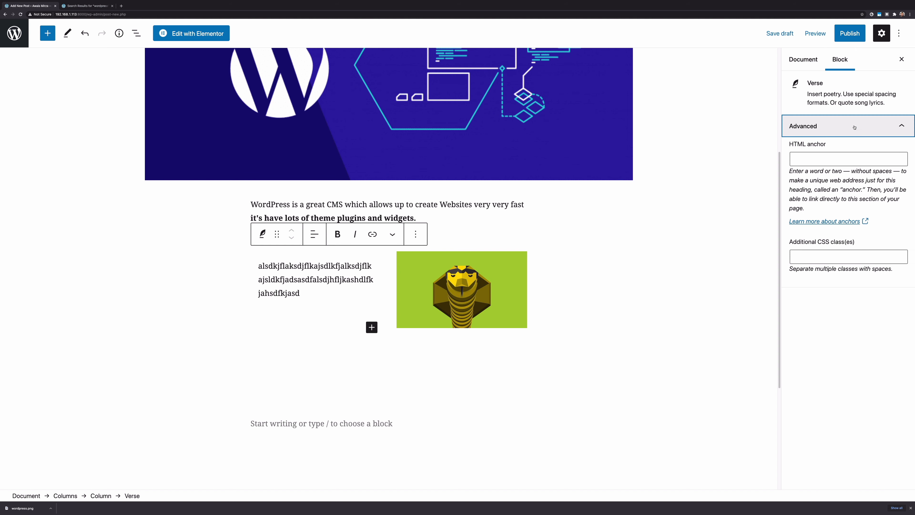
left_click(829, 158)
left_click(826, 252)
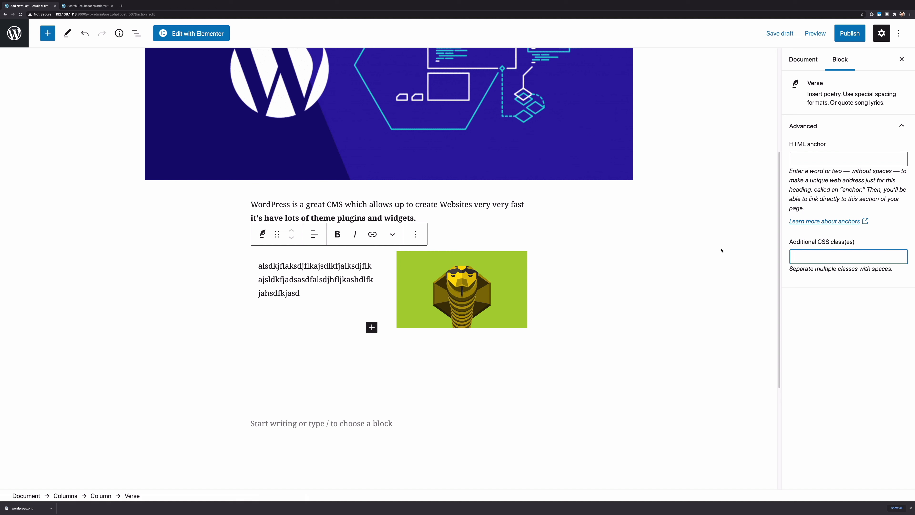
left_click(720, 74)
Save the post as a draft and bring up the pre-publish checks
left_click(785, 39)
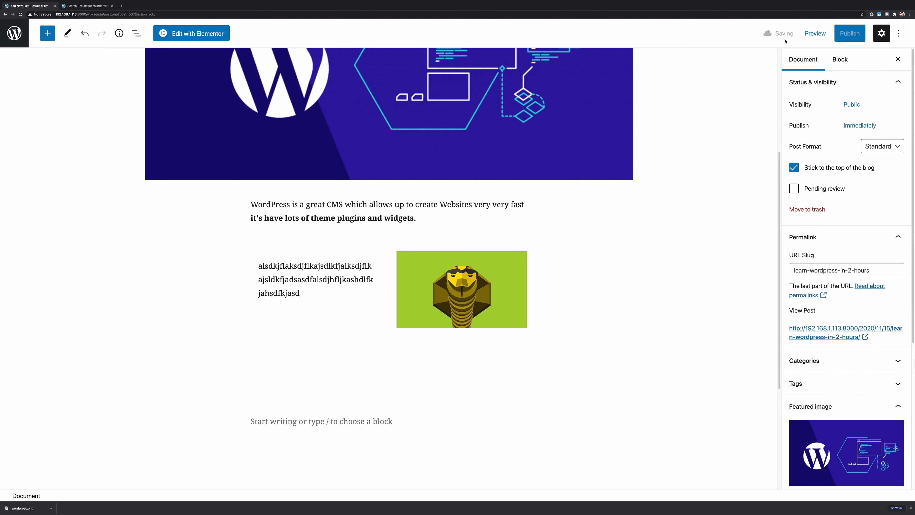
right_click(818, 42)
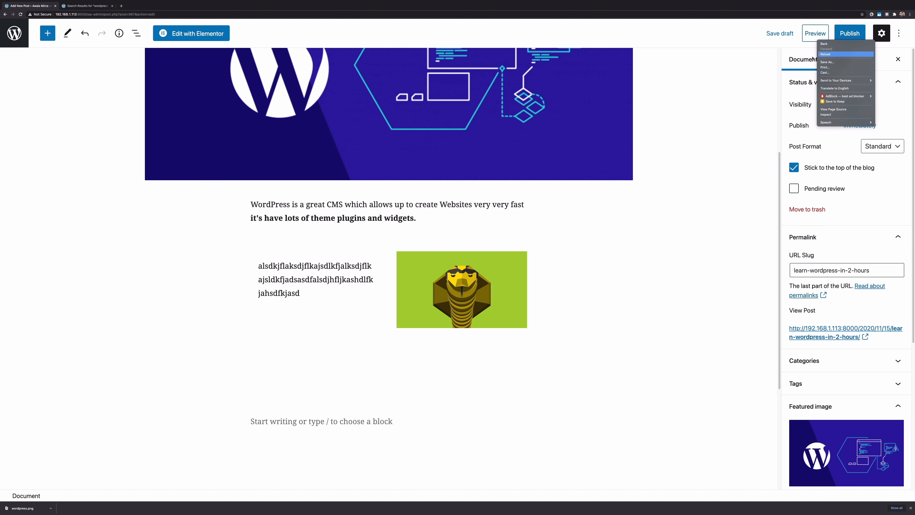
left_click(812, 58)
left_click(815, 33)
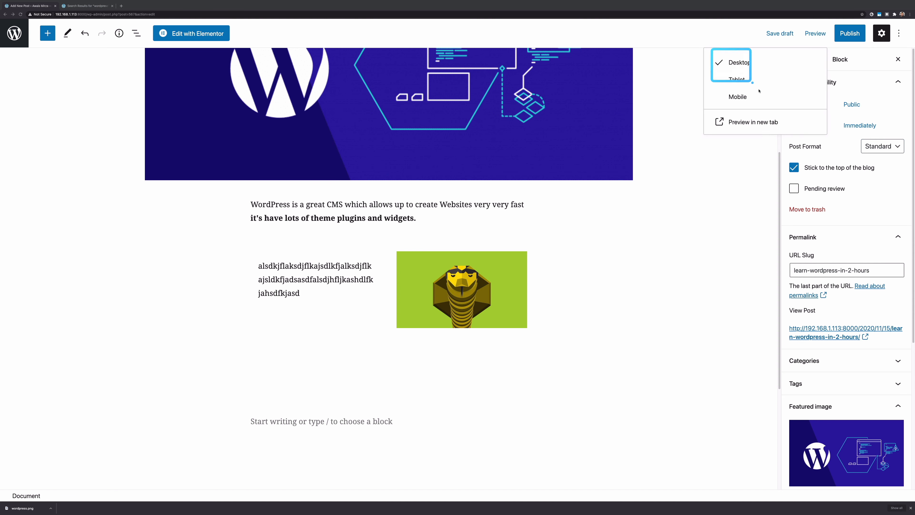
left_click(688, 198)
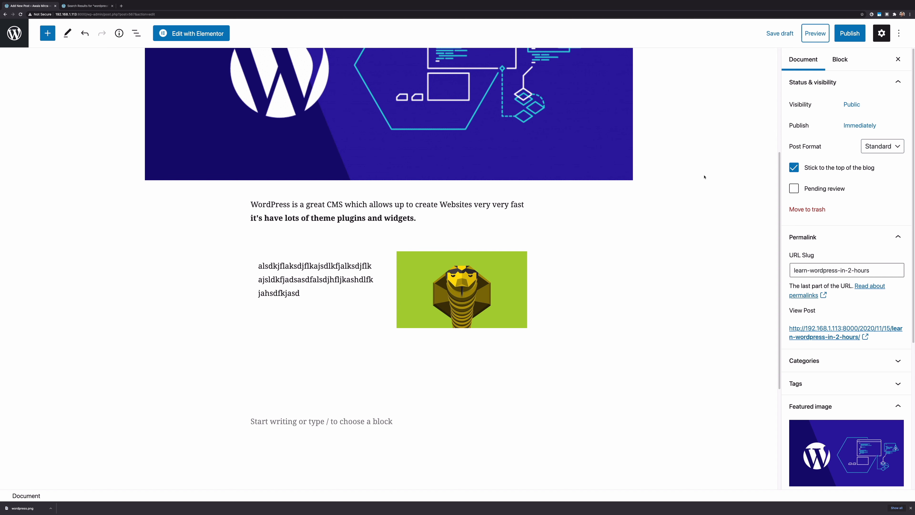
left_click(848, 36)
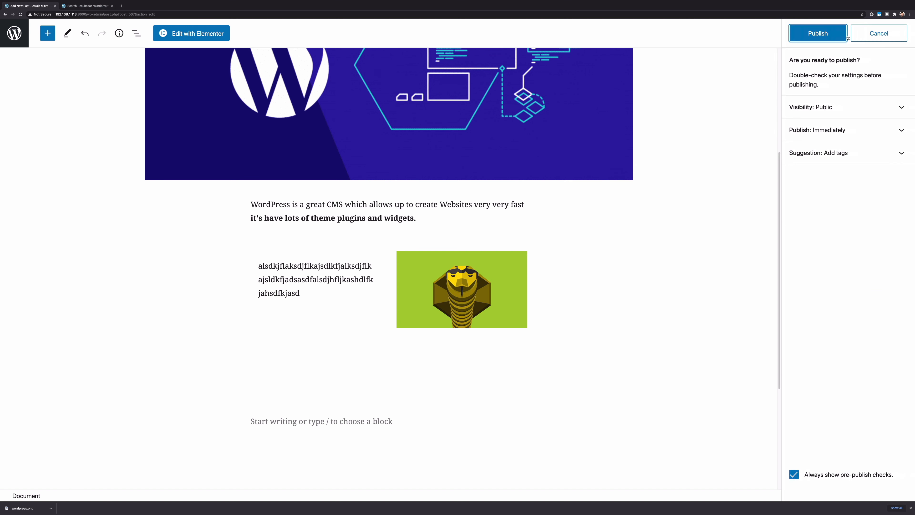
Publish the post and view it on the live site
left_click(845, 36)
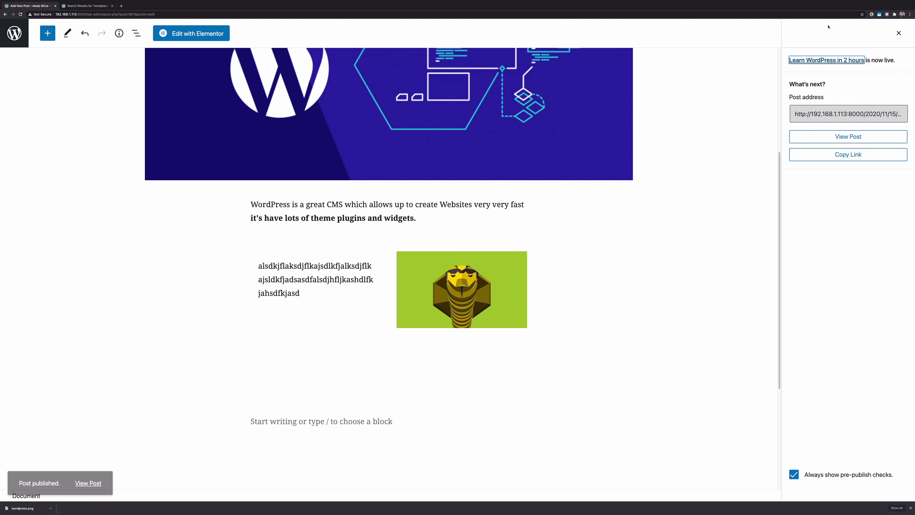
left_click(858, 138)
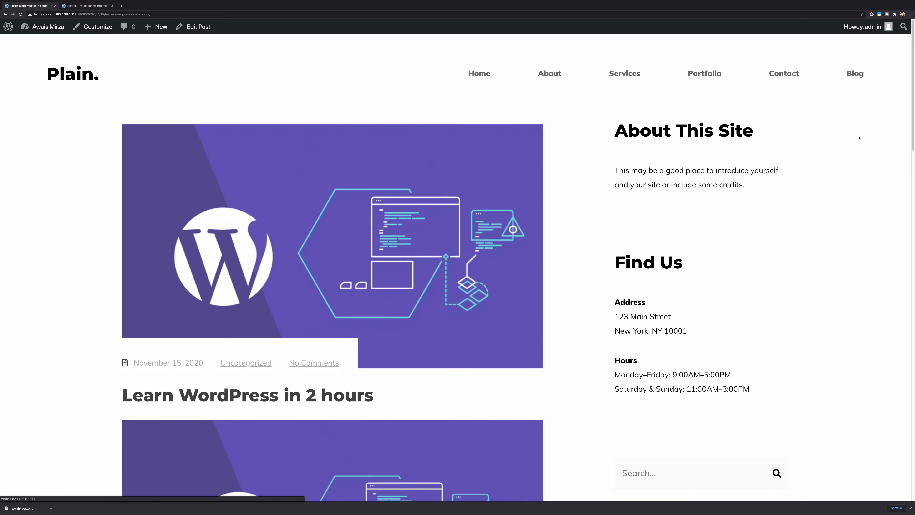
scroll(290, 134, "down", 2)
scroll(216, 126, "up", 2)
scroll(106, 118, "down", 1)
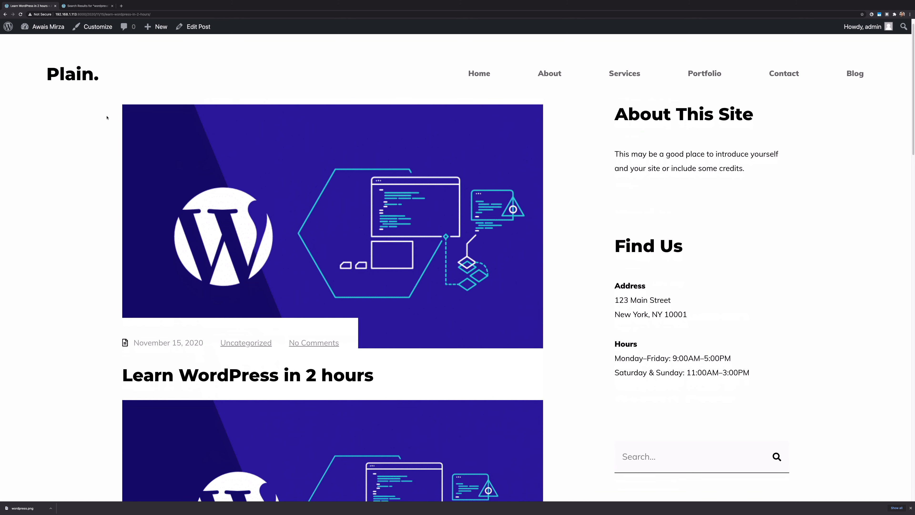
scroll(578, 333, "down", 6)
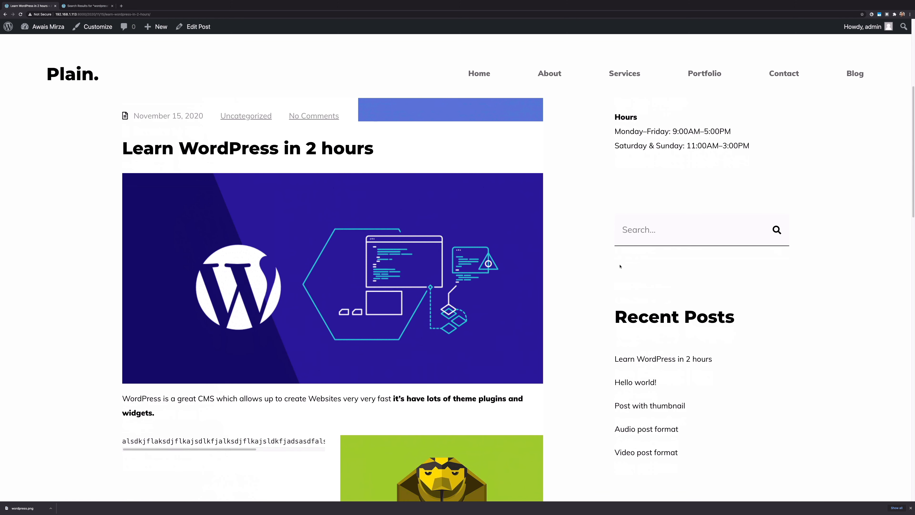
left_click_drag(142, 147, 291, 146)
scroll(362, 110, "down", 3)
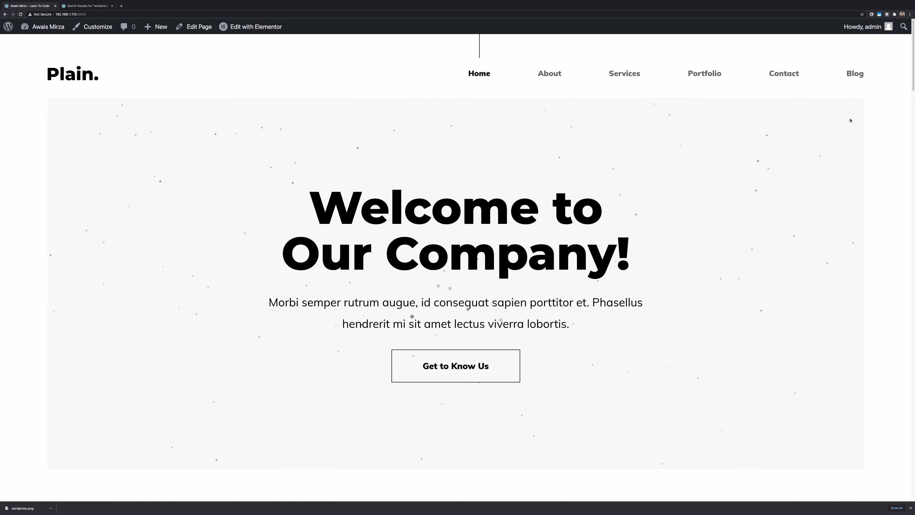
Open the site's Blog page and check the post's publication date
left_click(855, 74)
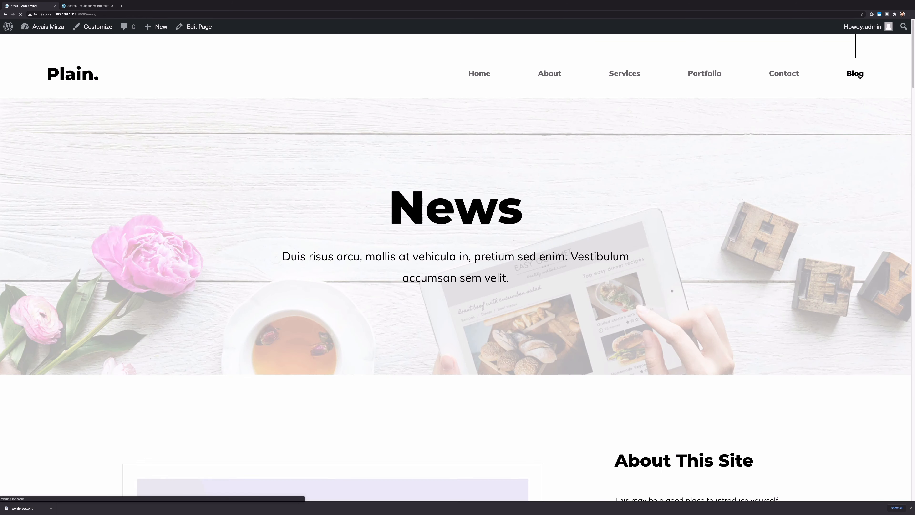
scroll(411, 158, "down", 9)
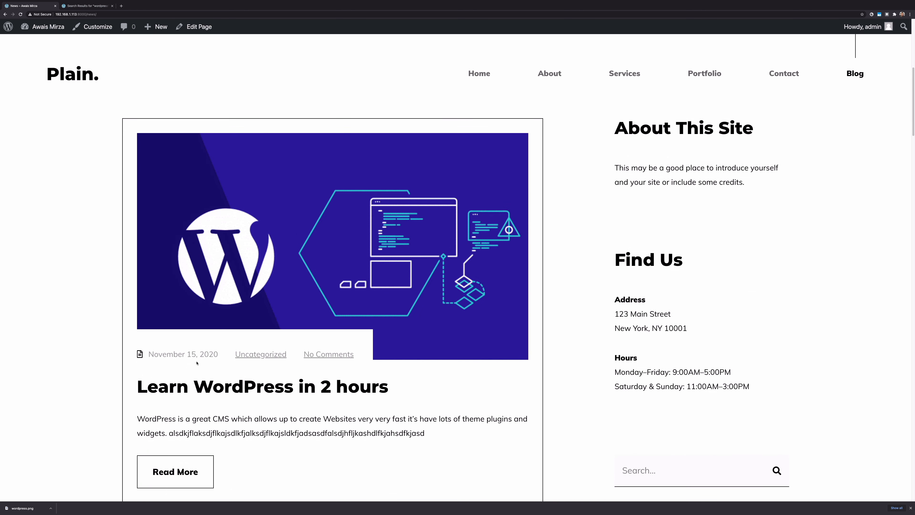
double_click(192, 355)
left_click(176, 357)
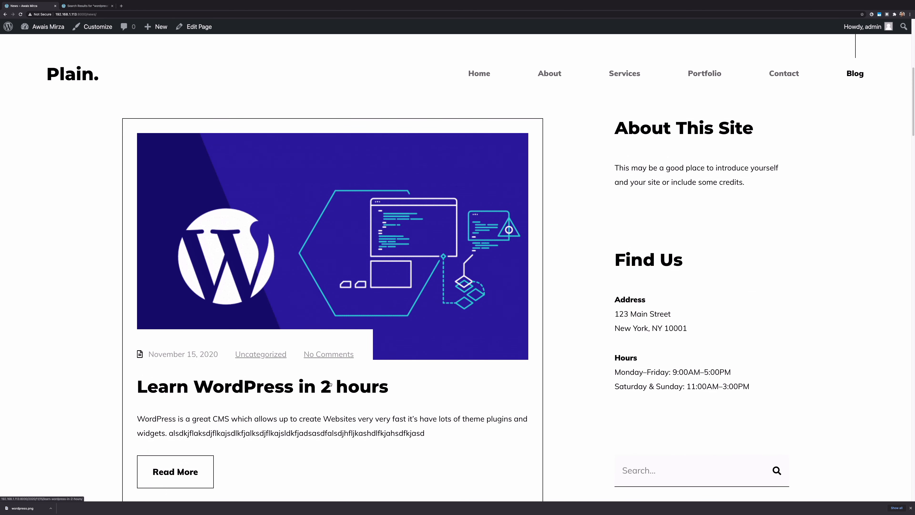
scroll(251, 358, "down", 5)
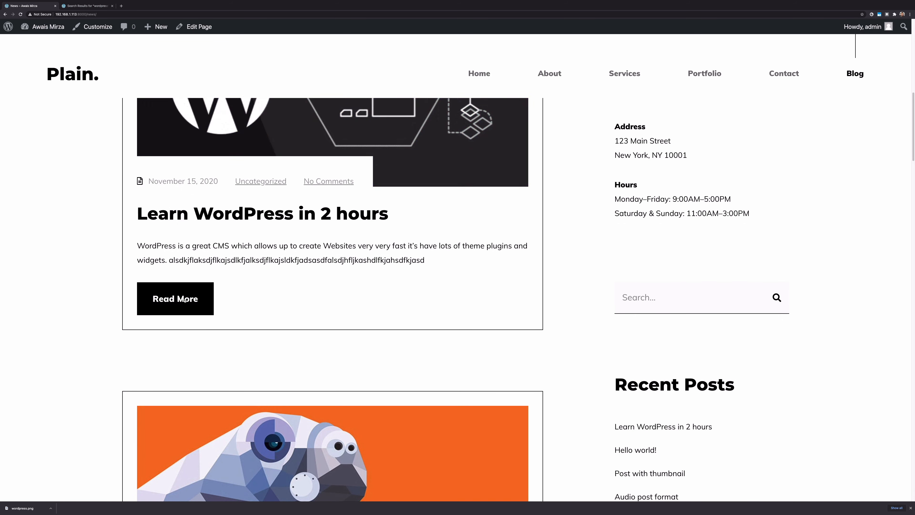
scroll(83, 292, "up", 4)
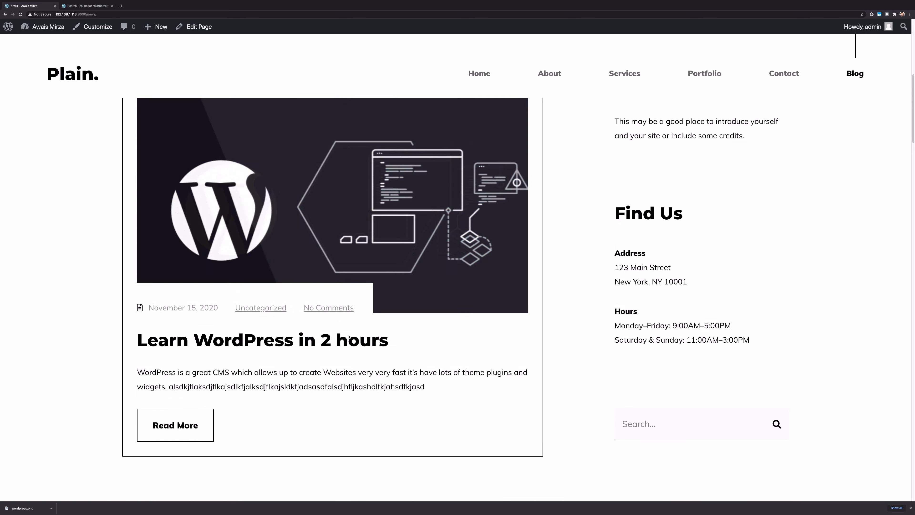
Open the Learn WordPress in 2 hours post and review its opening sentence and code snippet
left_click(341, 237)
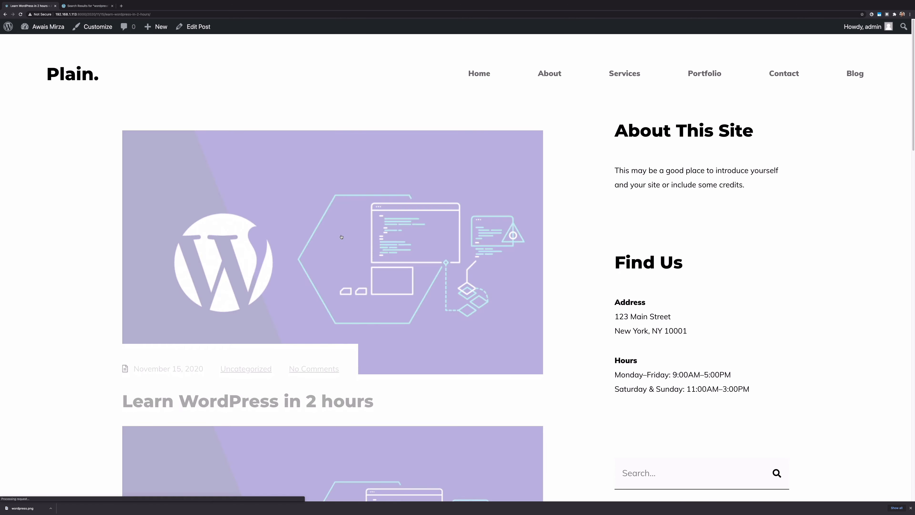
scroll(341, 236, "down", 5)
scroll(341, 236, "down", 4)
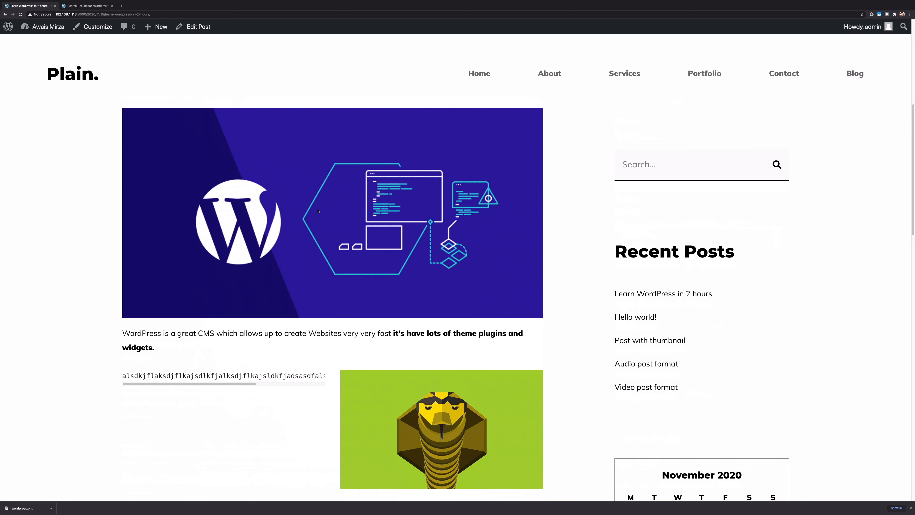
scroll(318, 210, "down", 2)
left_click_drag(136, 259, 460, 253)
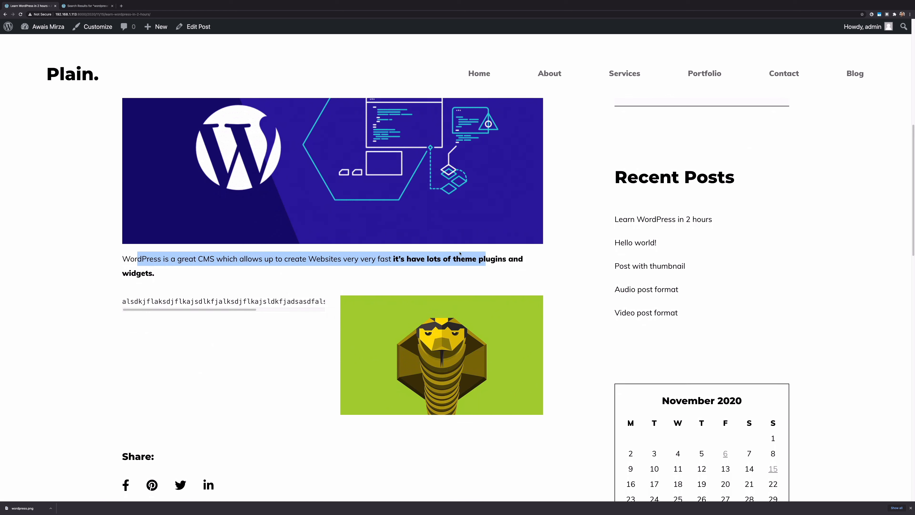
double_click(185, 301)
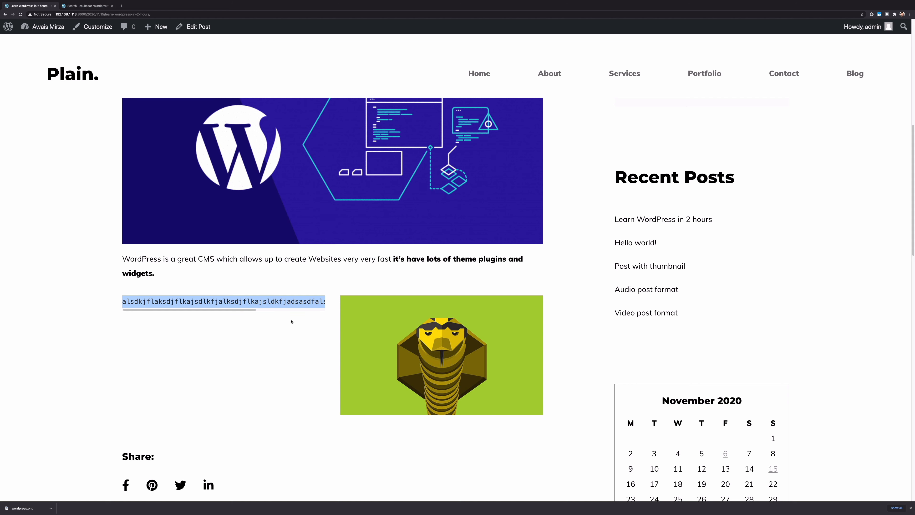
scroll(238, 401, "down", 4)
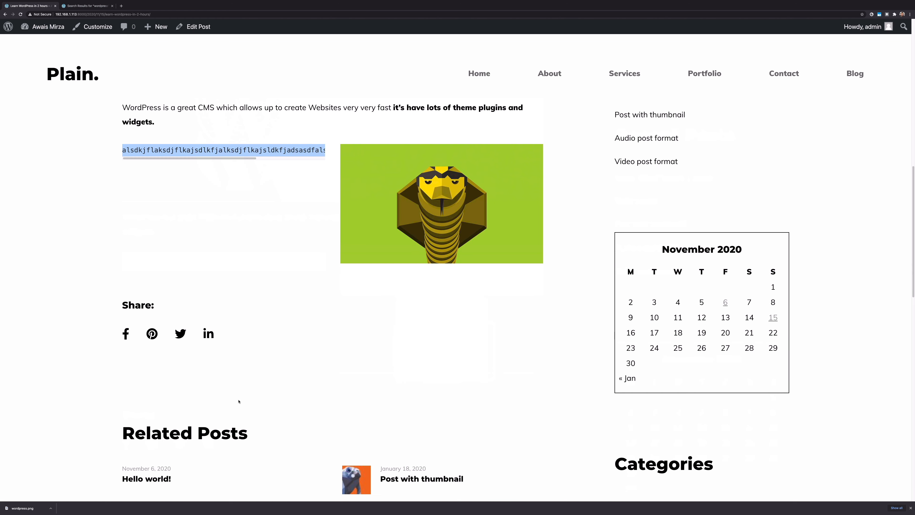
left_click(477, 342)
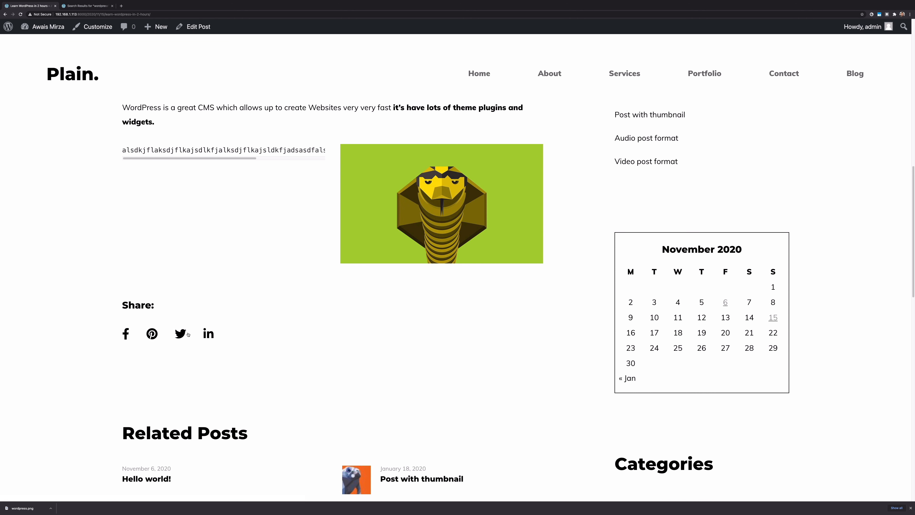
Post the comment 'This is the worst post i have ever read'
scroll(365, 351, "down", 10)
left_click(219, 383)
type("This is ")
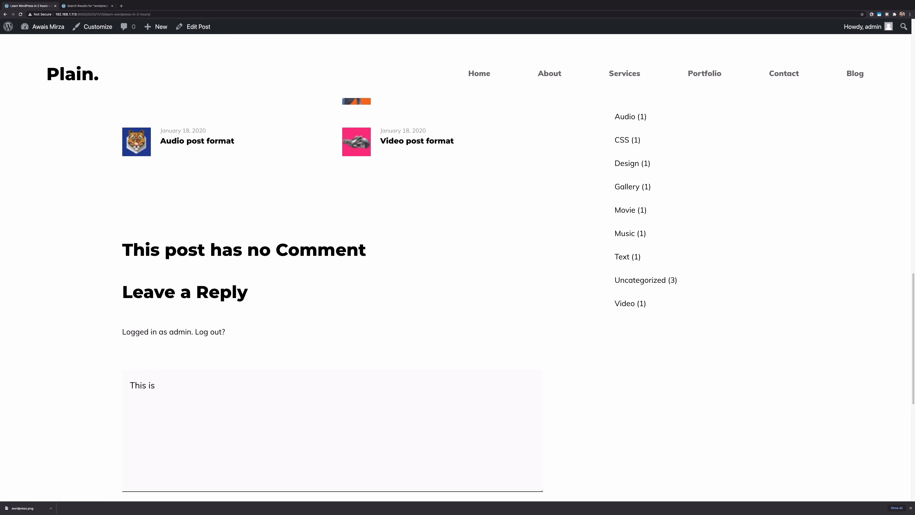
type("the worst post i have ever red")
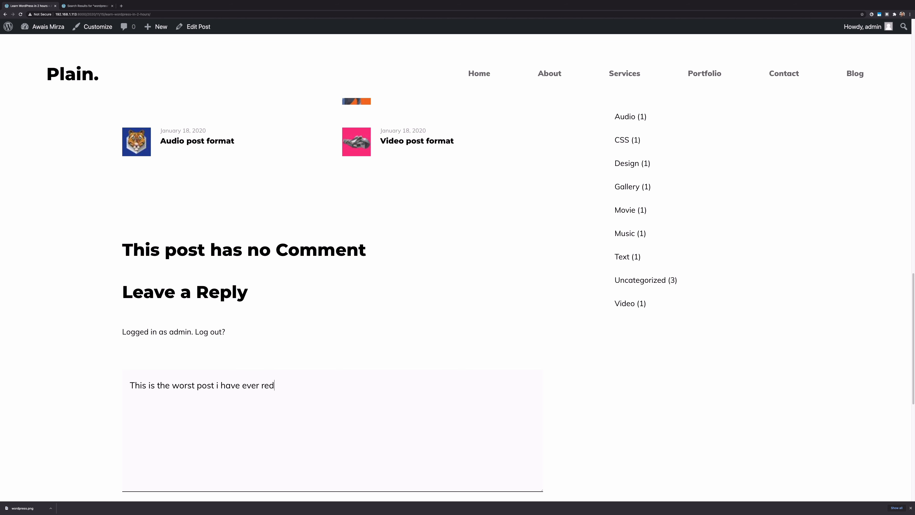
key("BackSpace")
type("ad")
scroll(328, 376, "down", 3)
left_click(386, 419)
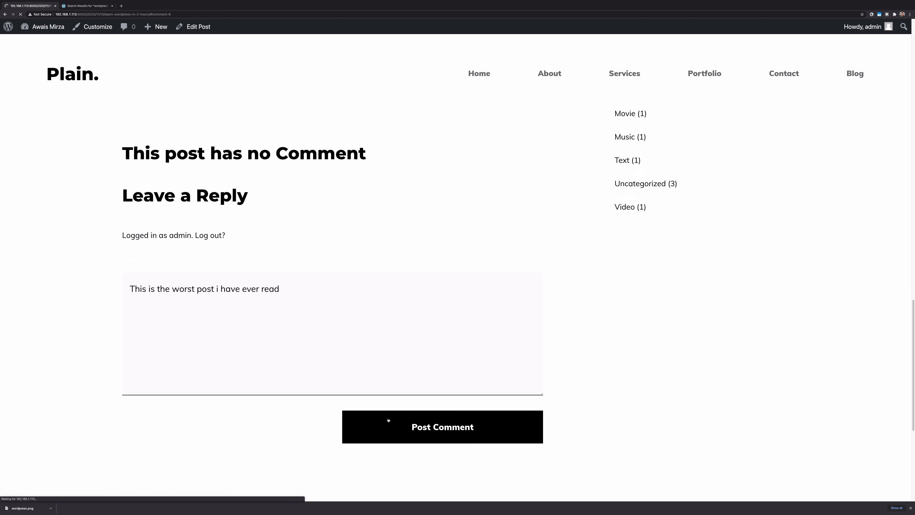
Review the Leave a Reply heading, the comment count and the posted comment
scroll(113, 302, "up", 5)
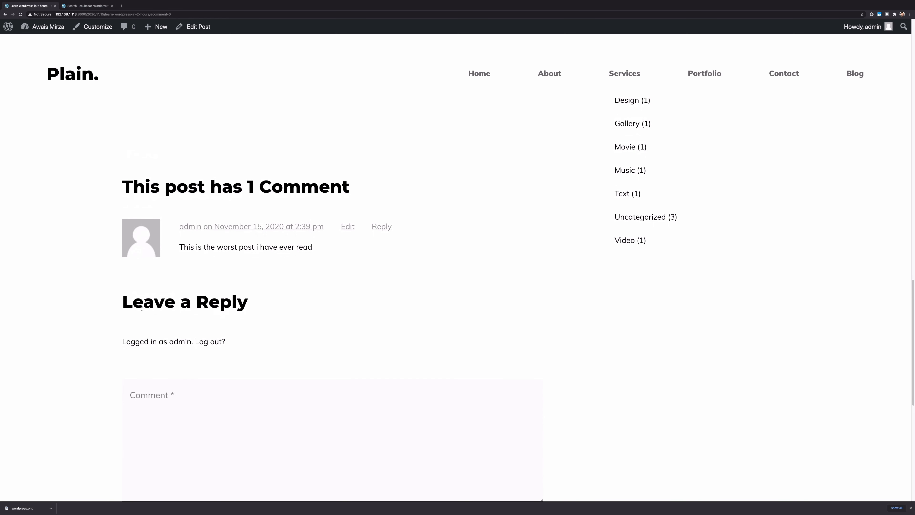
left_click_drag(142, 304, 217, 307)
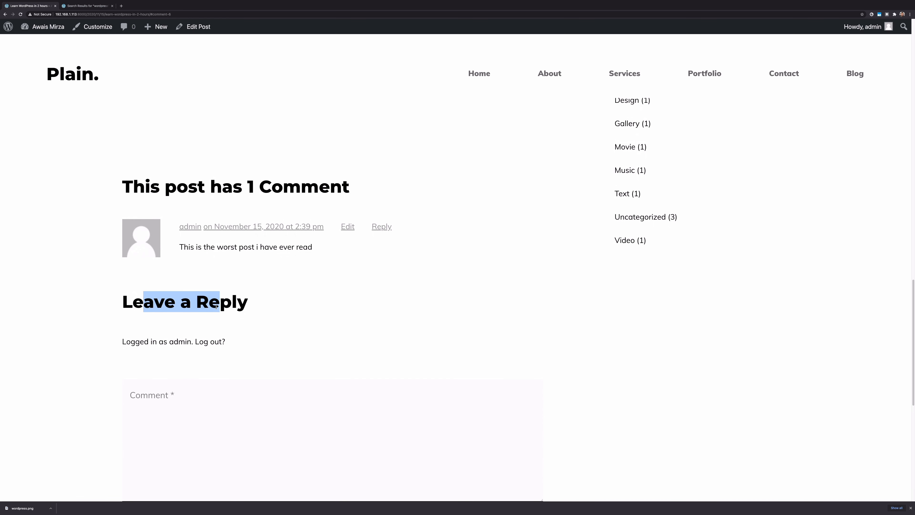
left_click(216, 254)
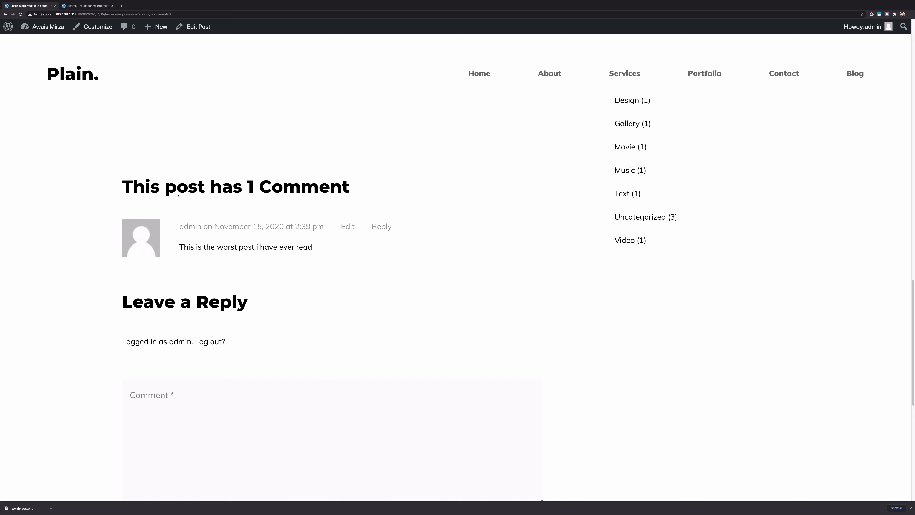
left_click_drag(155, 176, 181, 179)
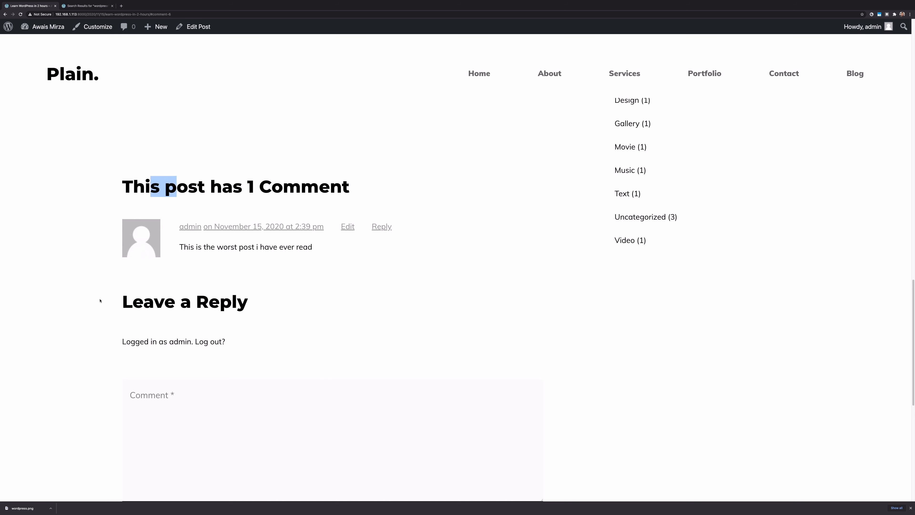
left_click_drag(95, 281, 344, 372)
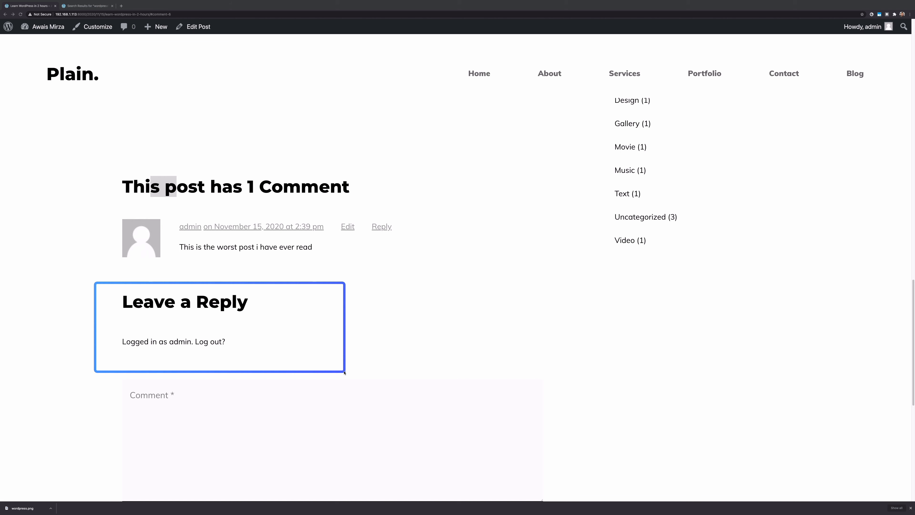
mouse_move(104, 156)
left_mouse_down()
mouse_move(399, 252)
mouse_move(432, 276)
left_mouse_up()
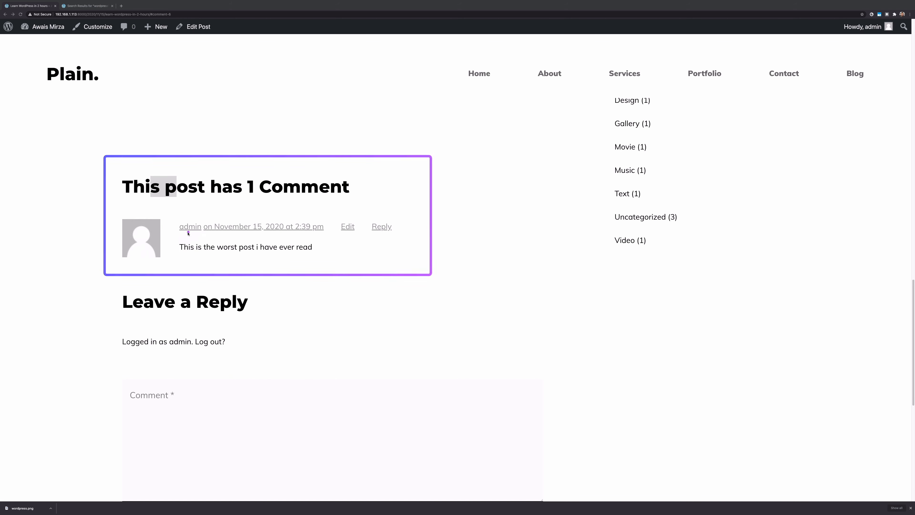
left_click_drag(169, 230, 348, 256)
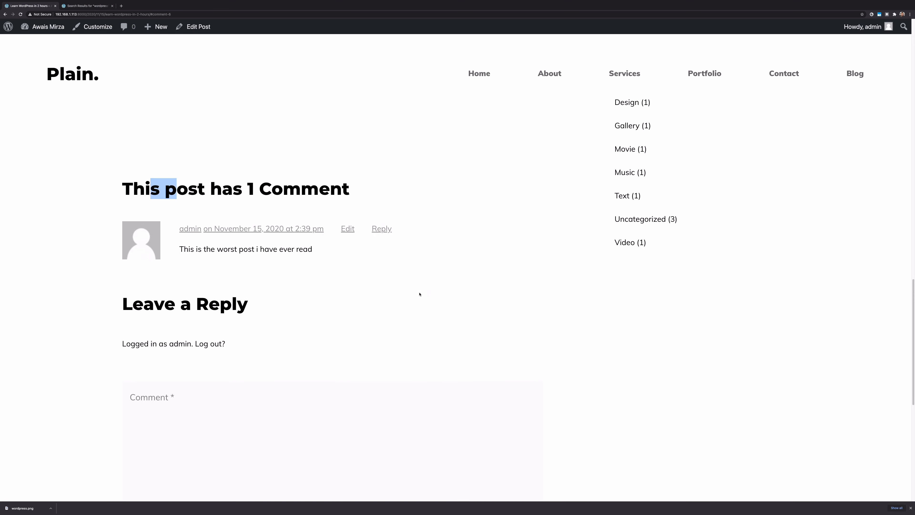
scroll(419, 294, "up", 15)
scroll(420, 294, "up", 10)
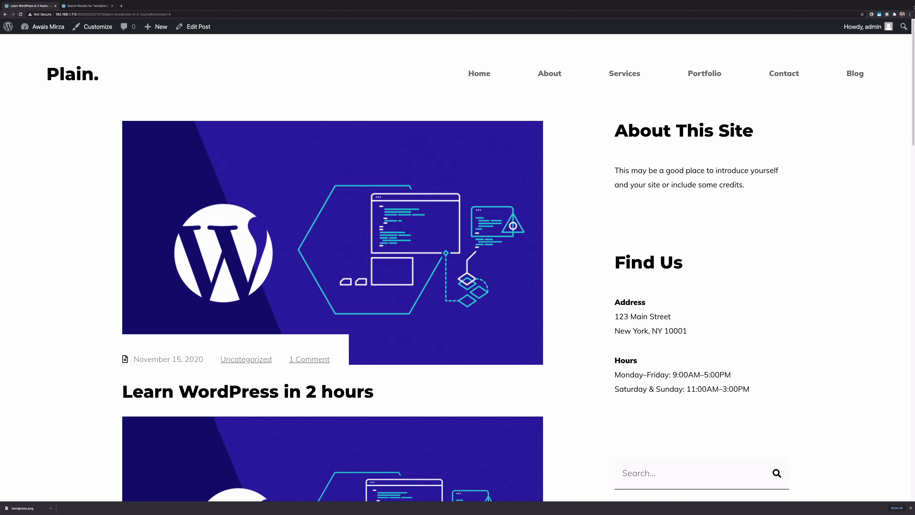
In an incognito window, load 192.168.1.113:8000 and go to the Blog page
left_click(910, 14)
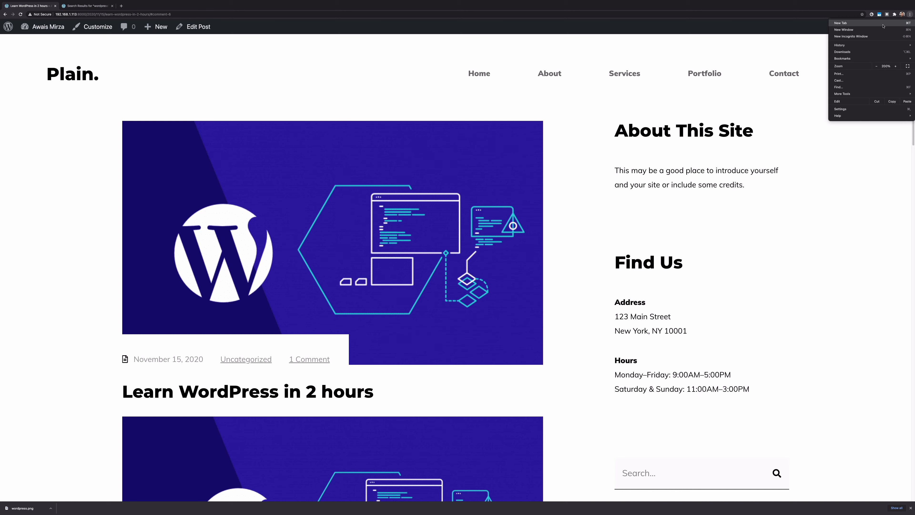
left_click(878, 37)
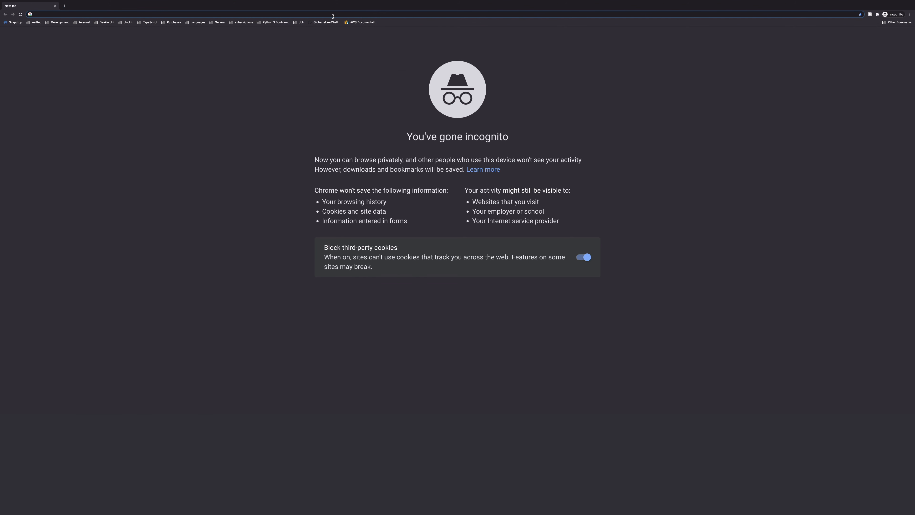
type("192.168.1.113:8000")
key("Return")
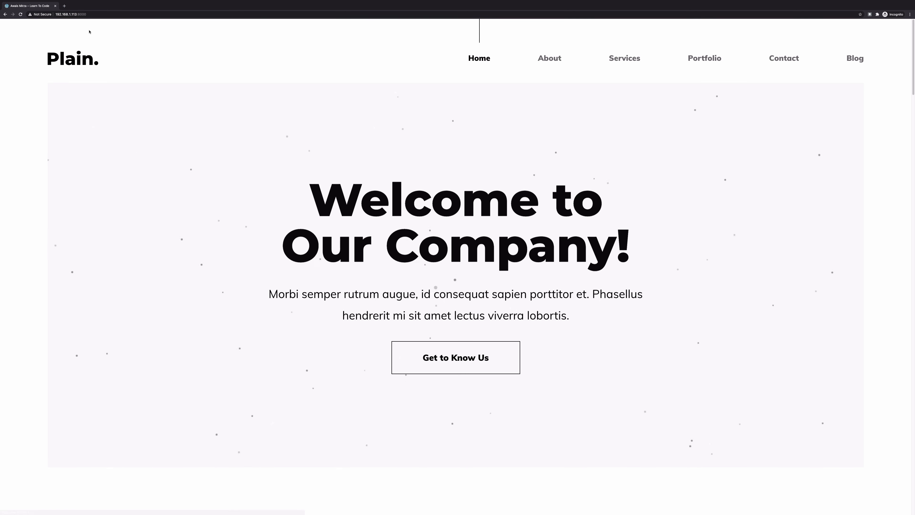
left_click(852, 58)
Open the Learn WordPress in 2 hours post as a logged-out visitor
scroll(425, 105, "down", 7)
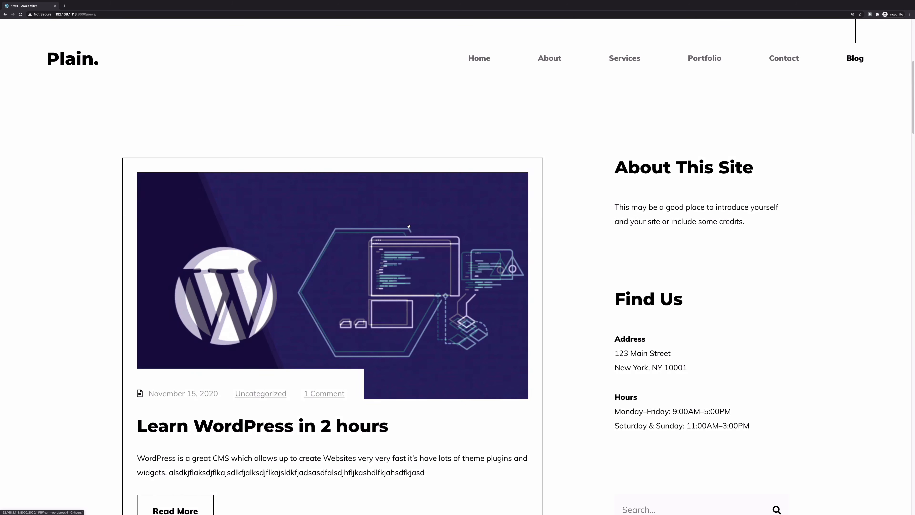
scroll(591, 230, "down", 3)
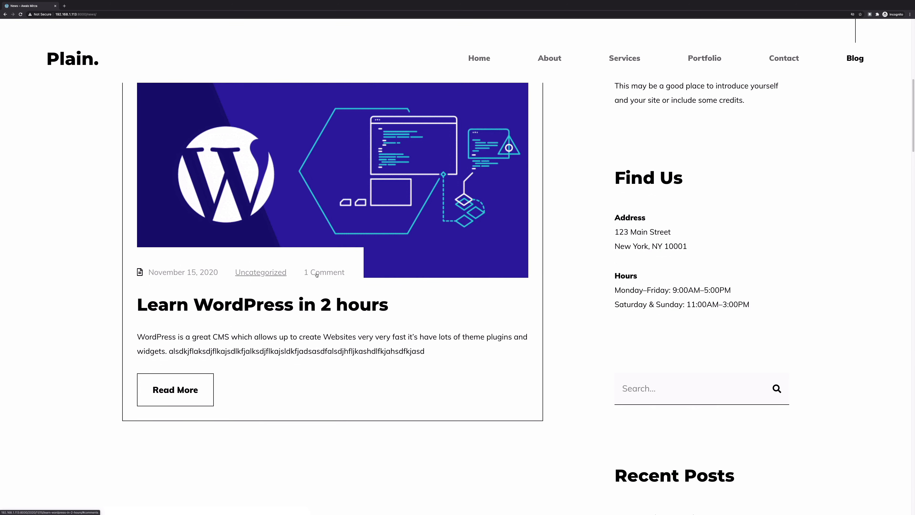
scroll(139, 229, "up", 2)
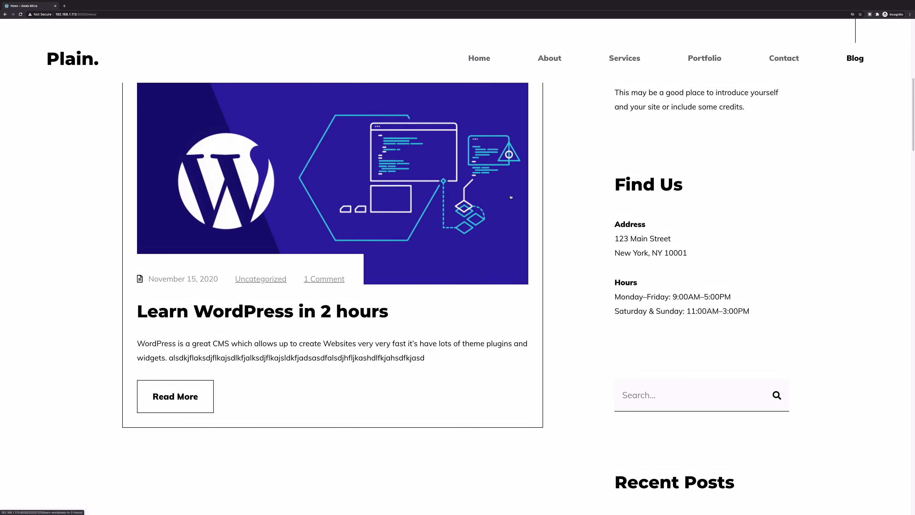
scroll(313, 267, "up", 3)
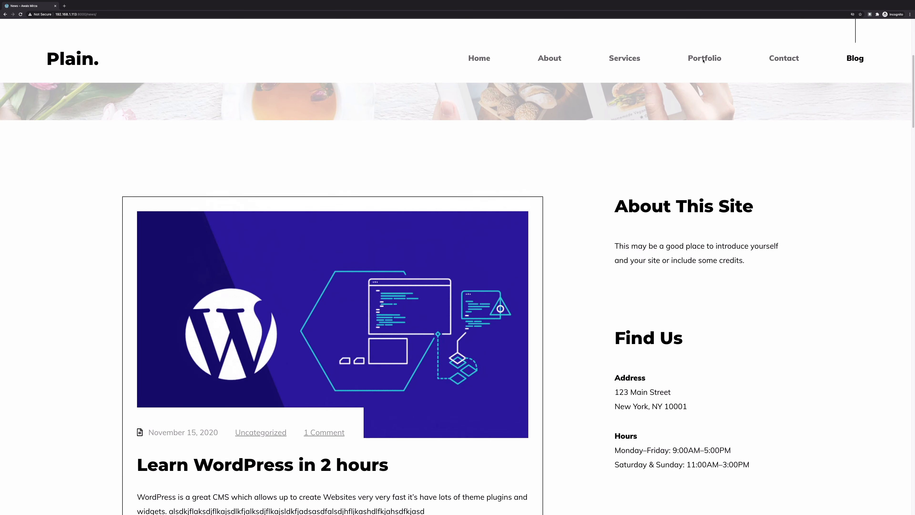
scroll(478, 289, "down", 3)
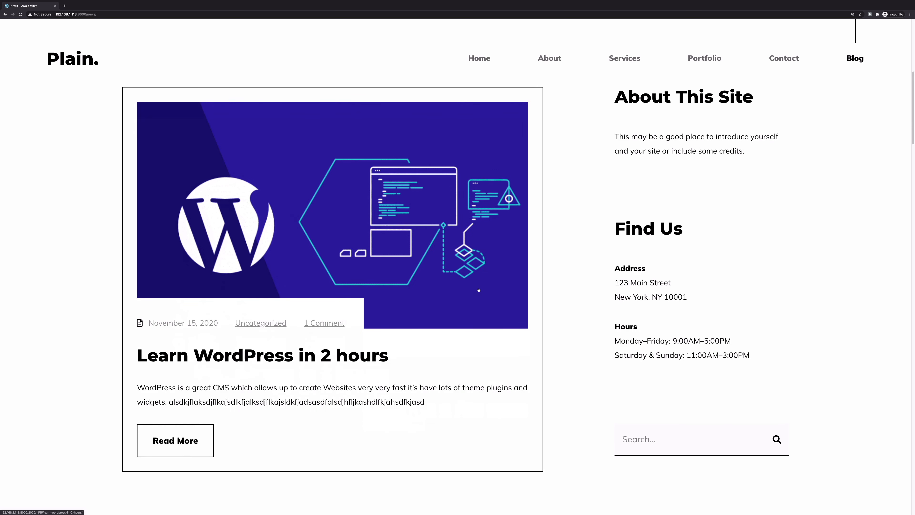
left_click(357, 208)
scroll(356, 208, "down", 6)
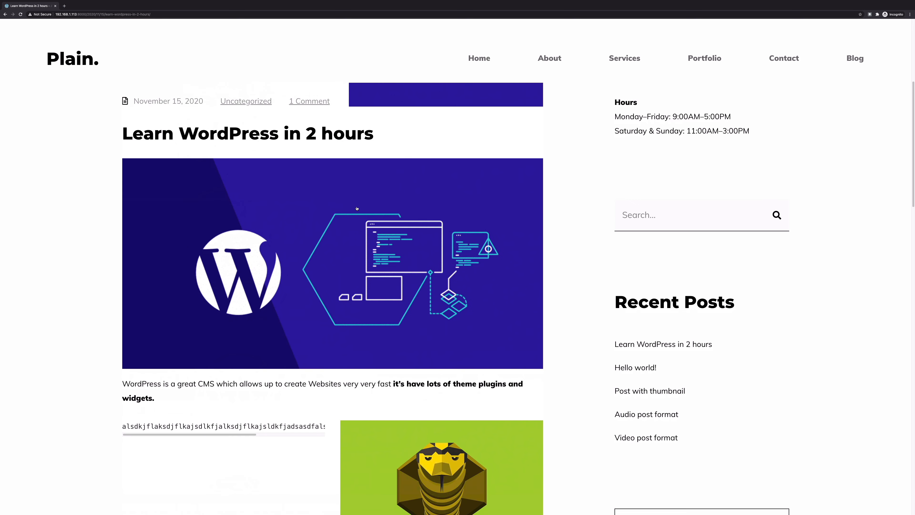
scroll(357, 208, "down", 20)
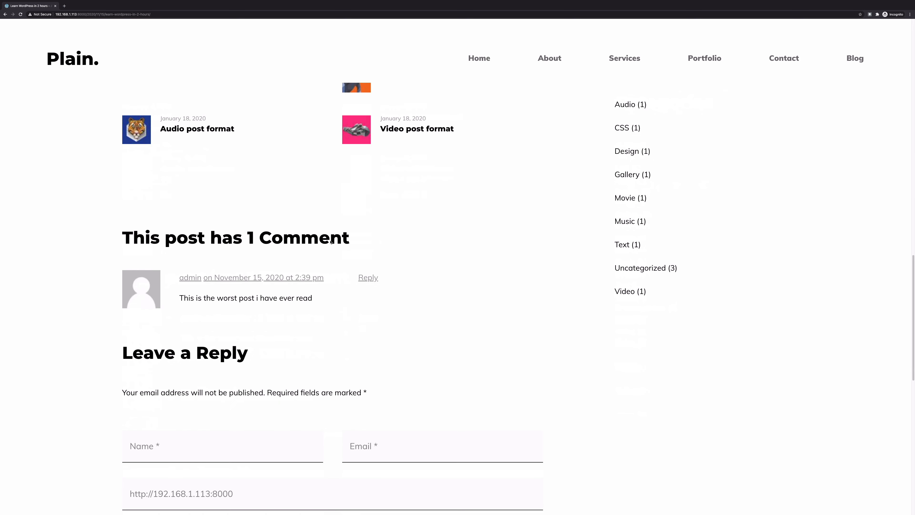
Highlight the comment count, the existing comment and the Leave a Reply form
left_click_drag(144, 242, 283, 240)
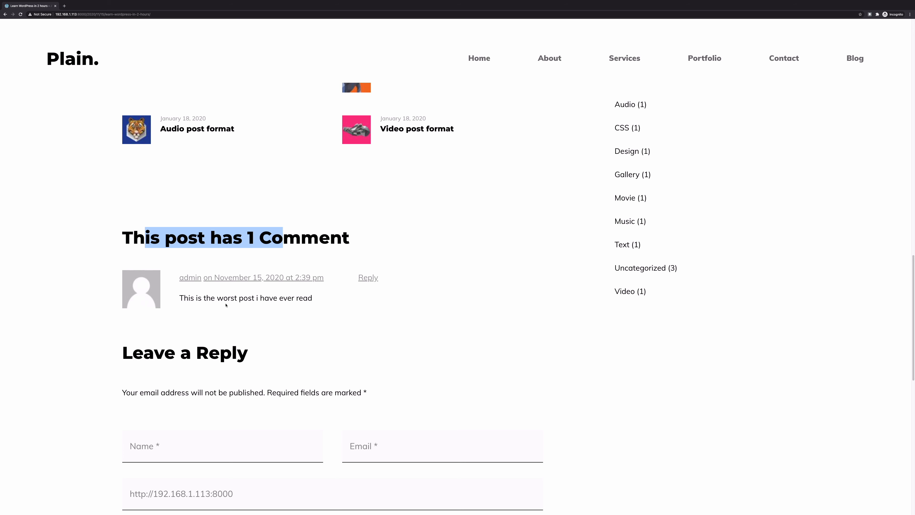
left_click_drag(184, 298, 294, 304)
scroll(709, 323, "down", 3)
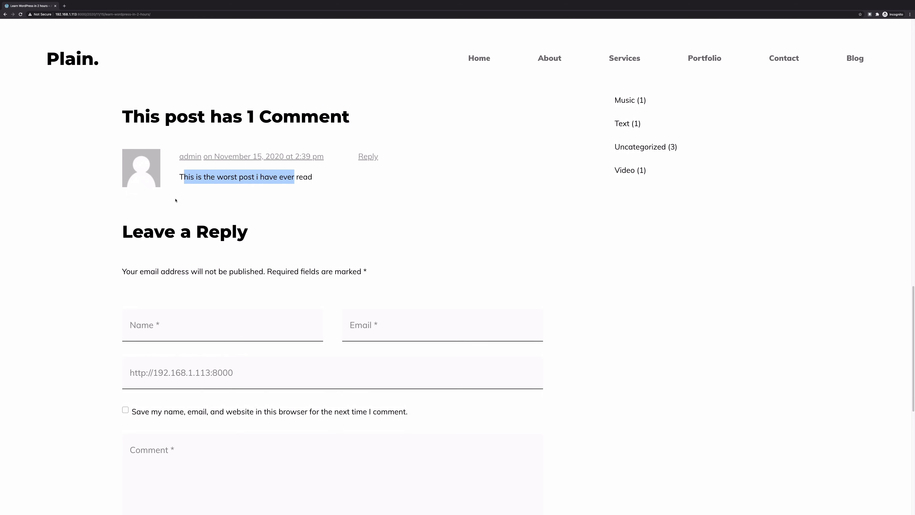
left_click_drag(133, 233, 237, 234)
left_click_drag(125, 262, 239, 271)
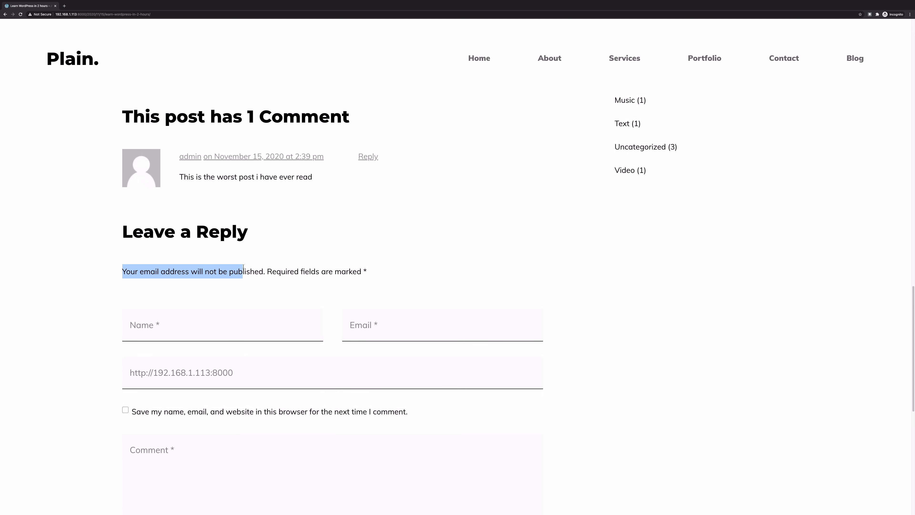
scroll(240, 274, "down", 2)
Fill in the Name 'Test User' and a test email address, leaving Website empty and remember-me unticked
left_click(240, 269)
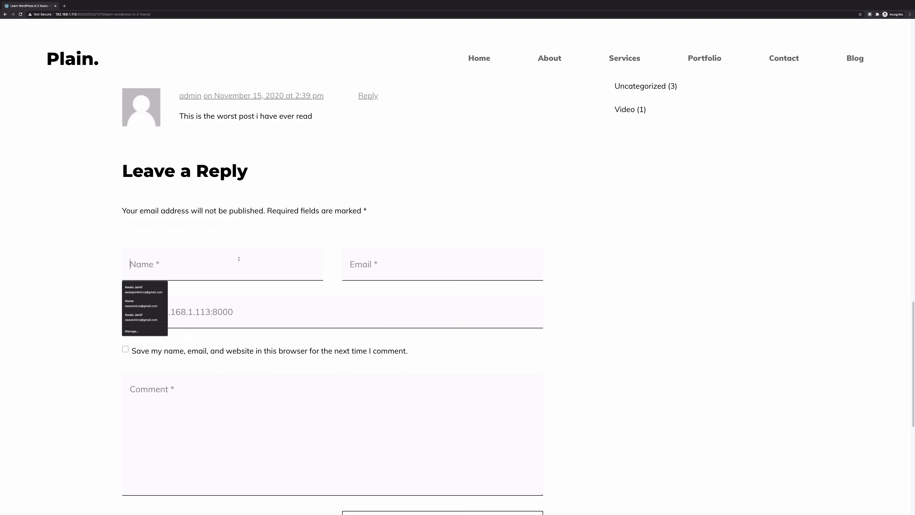
type("Test User")
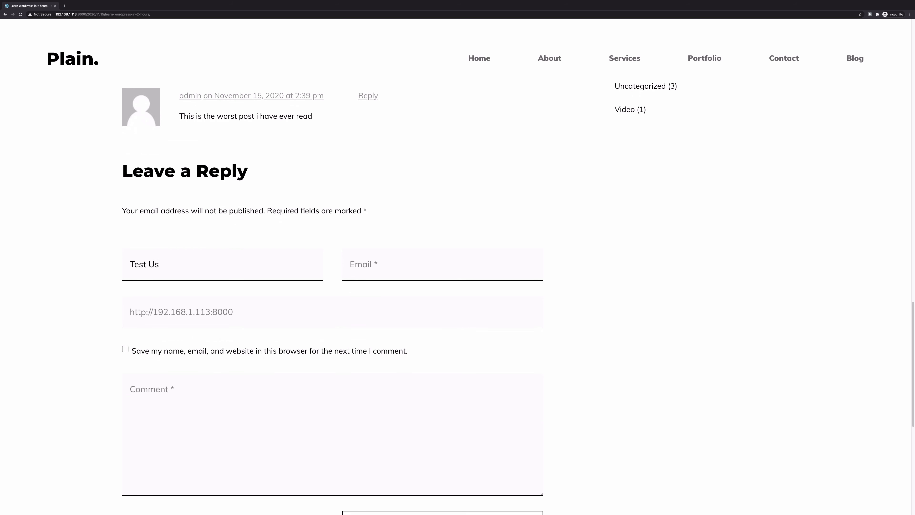
key("Tab")
type("test@gamil.")
key("BackSpace")
key("BackSpace")
key("BackSpace")
key("BackSpace")
key("BackSpace")
type("mai..com")
key("Tab")
type("laskjdflkasjdlfkjaslkdfjfjaslkdfj")
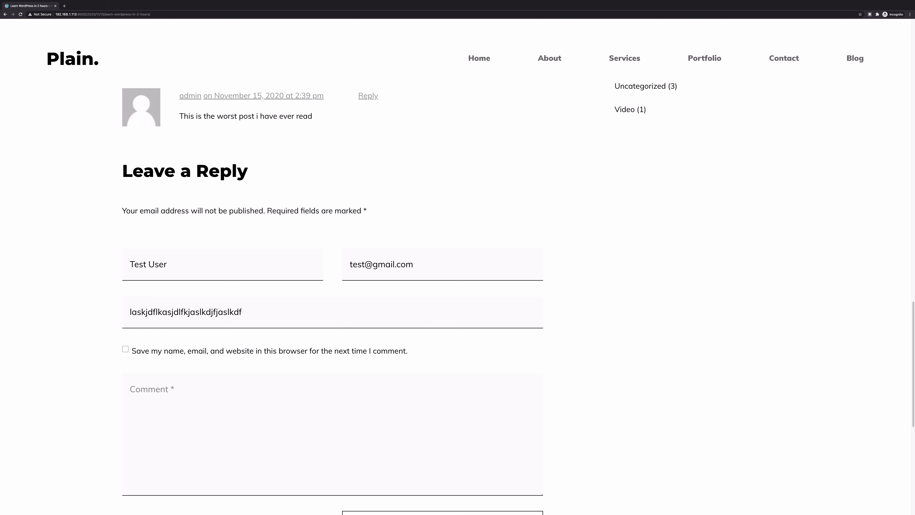
key("BackSpace")
key("BackSpace")
key("BackSpace")
key("BackSpace")
key("BackSpace")
key("BackSpace")
key("BackSpace")
key("BackSpace")
key("BackSpace")
key("BackSpace")
key("BackSpace")
key("BackSpace")
key("BackSpace")
key("BackSpace")
key("BackSpace")
key("BackSpace")
key("BackSpace")
key("BackSpace")
key("BackSpace")
key("BackSpace")
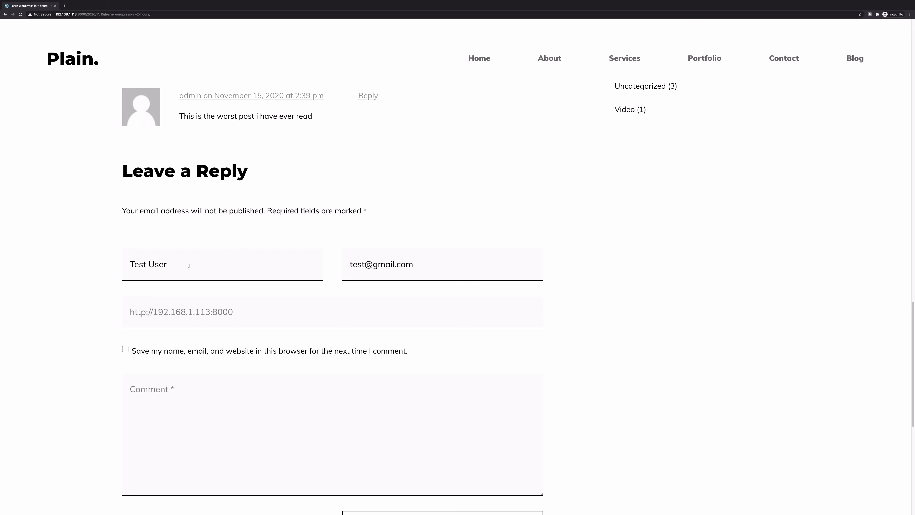
left_click(164, 310)
left_click(373, 349)
left_click(143, 353)
Write a four-line gibberish test comment and post it
type("sjadflkja;lsdfkjl;asdf")
key("Return")
type("asdfkljhas;ldfkj;laksdf")
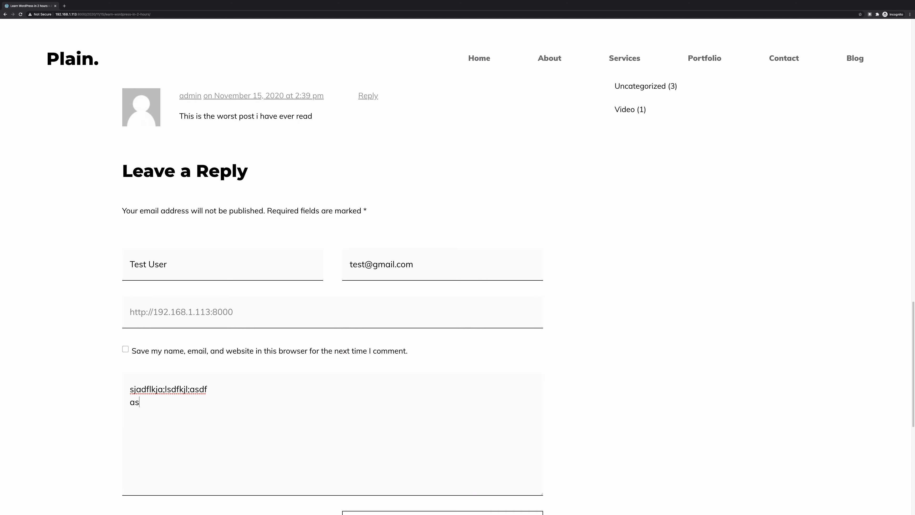
key("Return")
type("aksd;lfjha;lsdkfhj;alksjhdf;lkajsdf")
key("Return")
type("askljdfha;lsdkfjhlaksjdfkadsf")
scroll(357, 240, "down", 7)
left_click(356, 240)
scroll(272, 244, "up", 5)
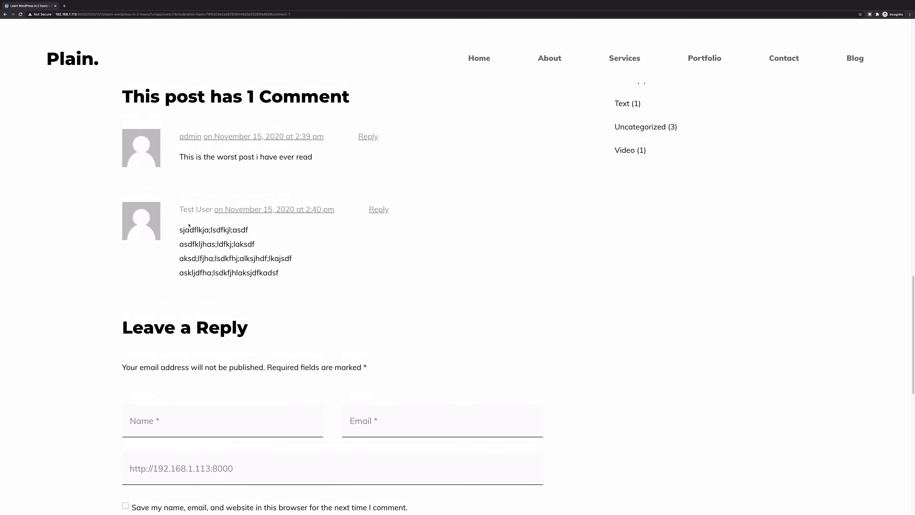
key("ctrl+Up")
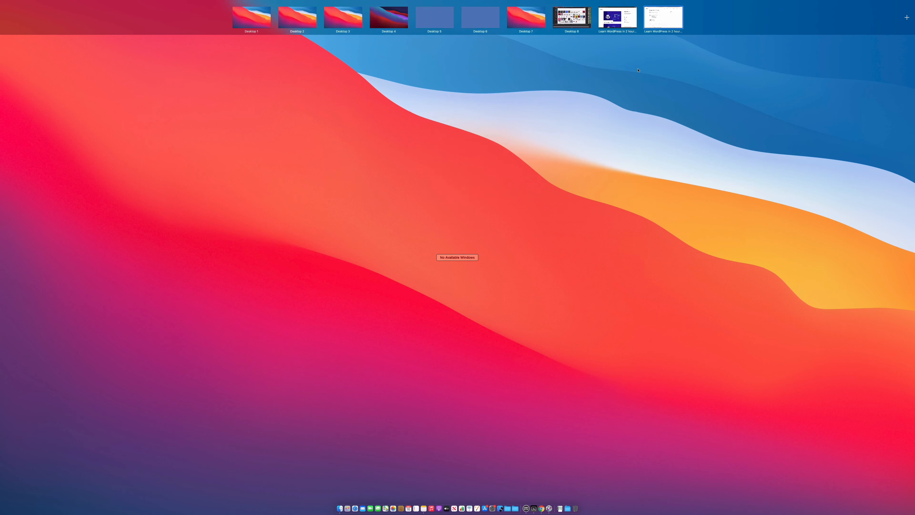
Switch to the logged-in admin's browser window and reload the Learn WordPress in 2 hours post
left_click(625, 20)
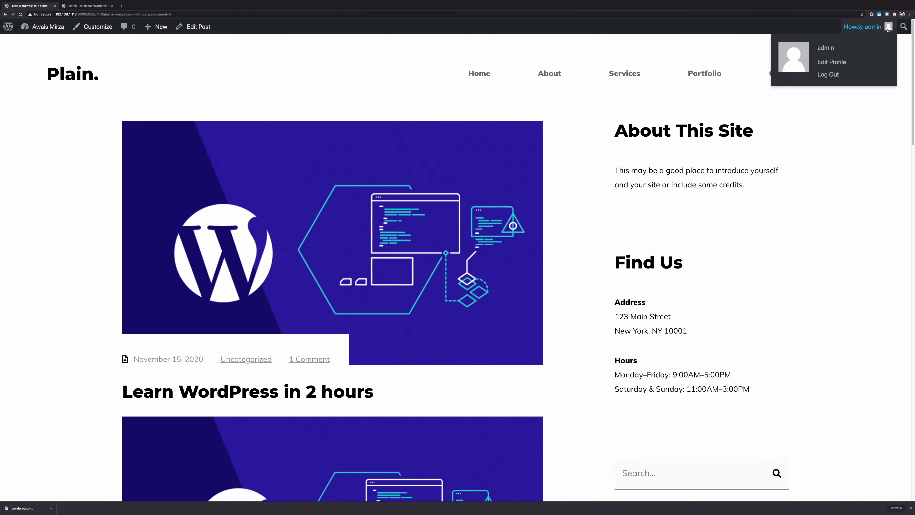
scroll(462, 278, "down", 10)
scroll(462, 279, "down", 4)
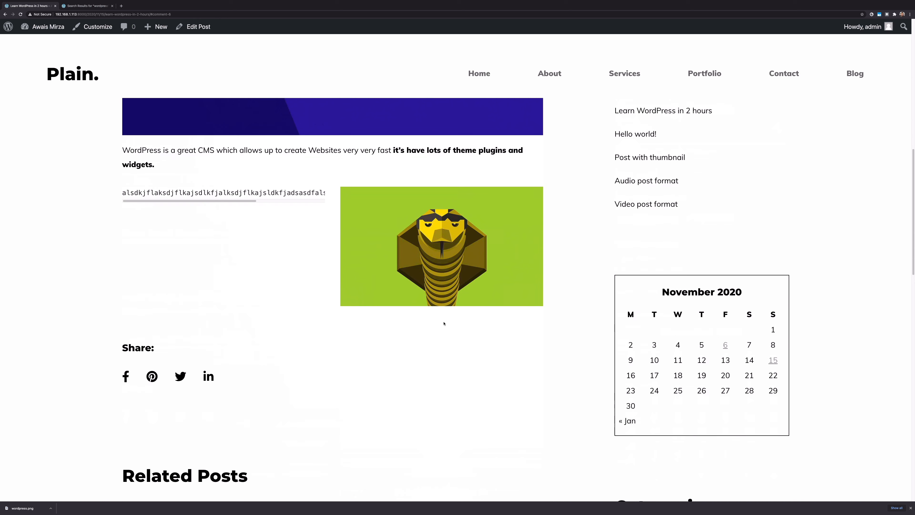
key("super+r")
scroll(449, 293, "down", 6)
scroll(449, 293, "down", 9)
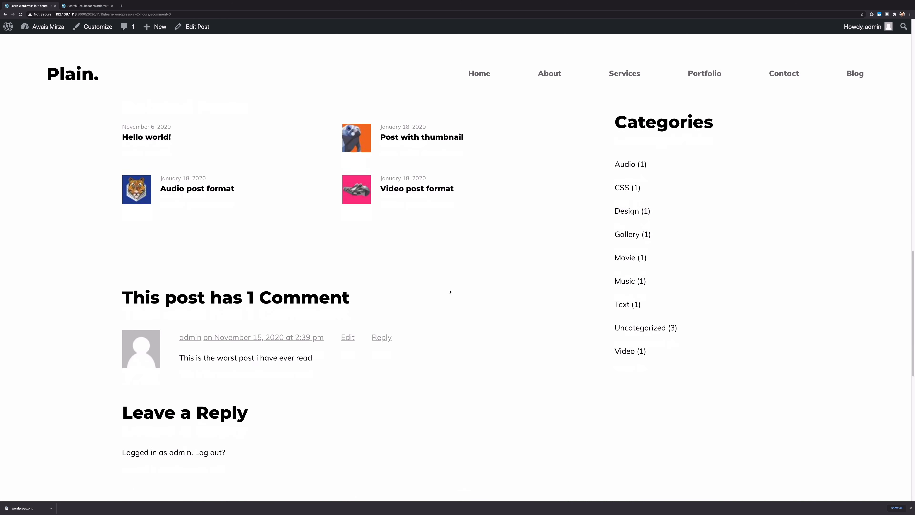
Scroll through the post and its comments, confirming the new test comment isn't shown
scroll(449, 292, "up", 1)
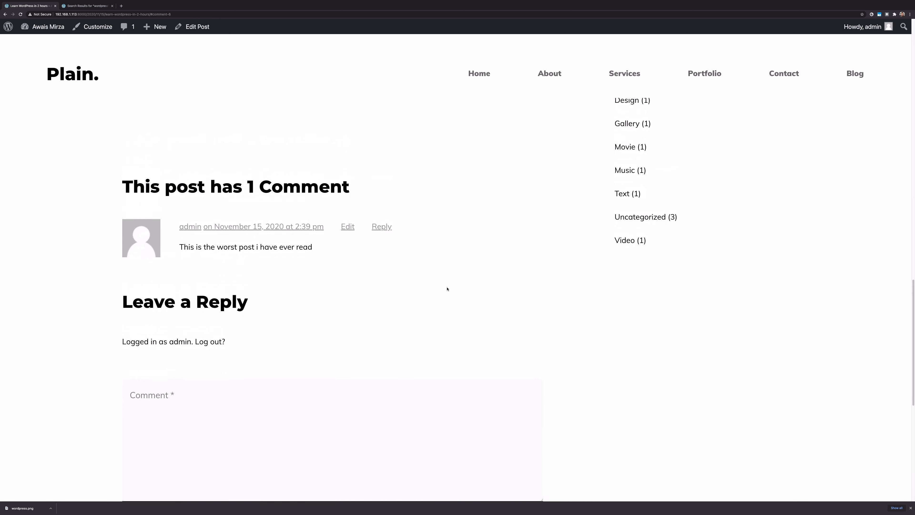
double_click(276, 244)
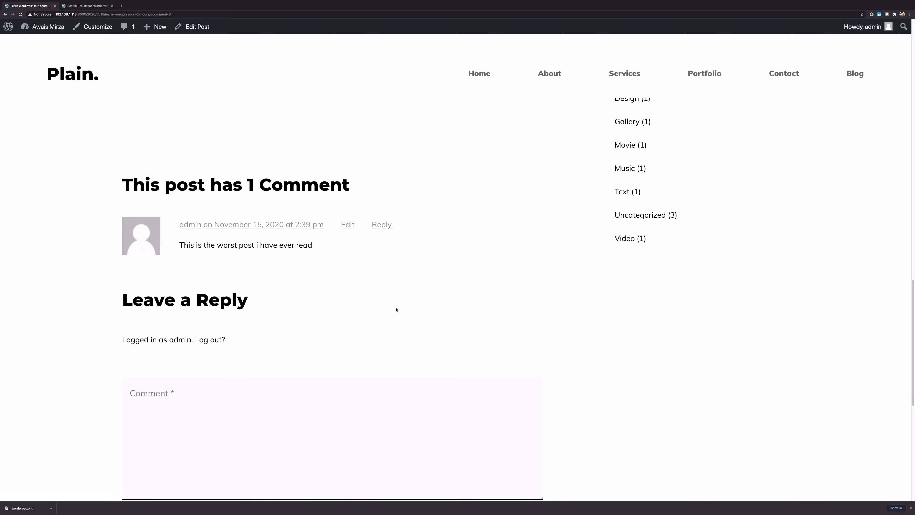
scroll(290, 297, "up", 12)
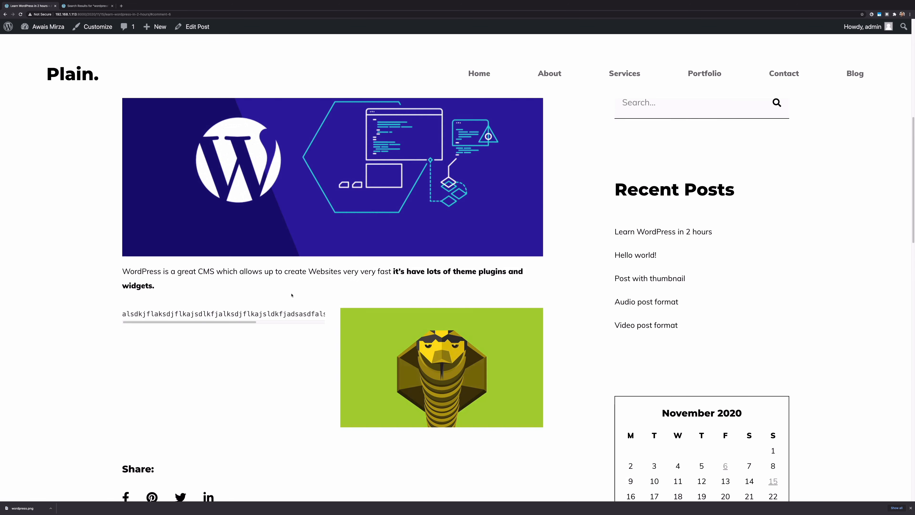
scroll(291, 294, "down", 20)
scroll(291, 295, "up", 7)
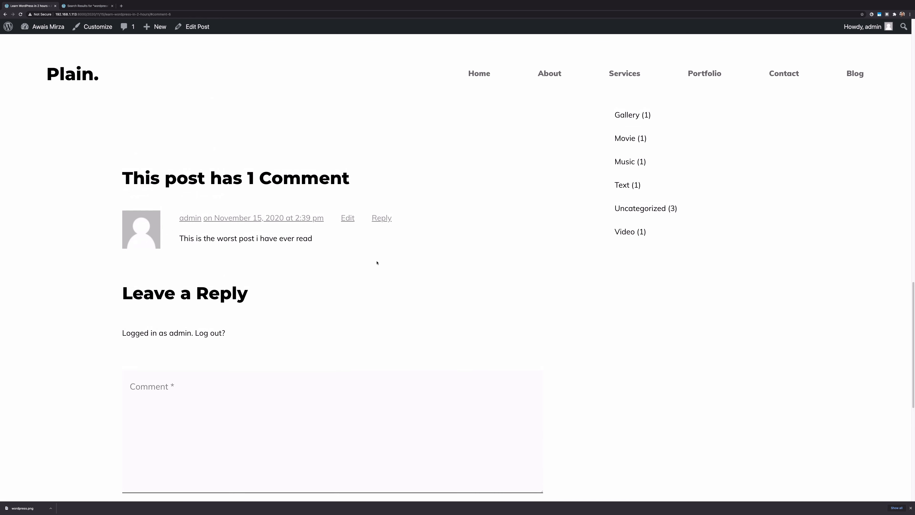
scroll(377, 262, "up", 2)
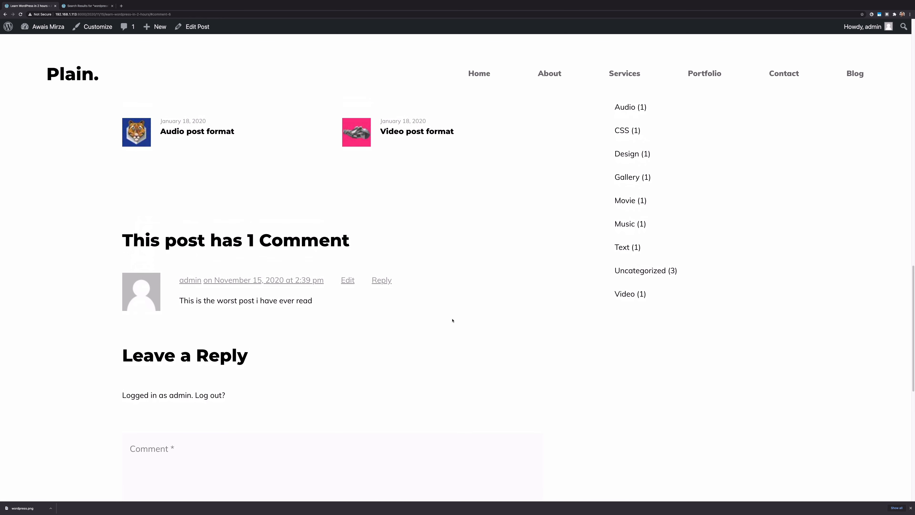
scroll(451, 320, "up", 8)
scroll(449, 321, "up", 3)
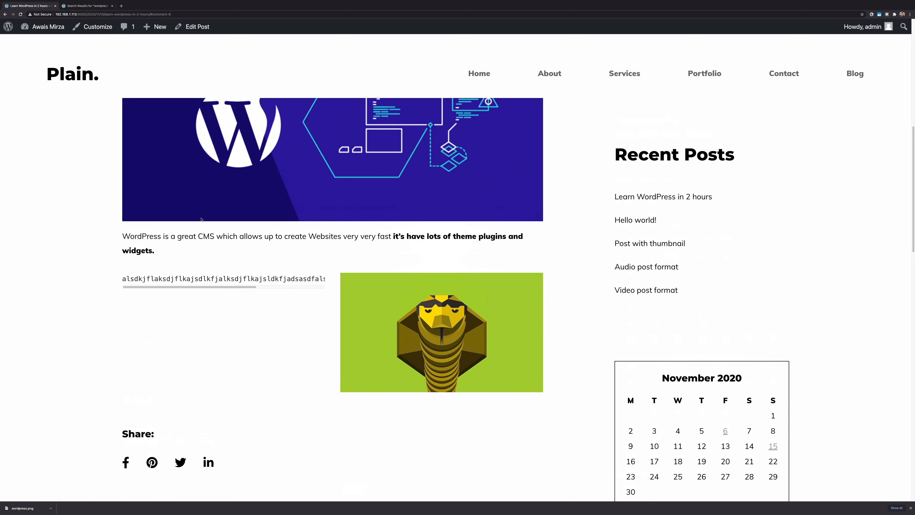
left_click_drag(198, 236, 438, 246)
left_click(441, 242)
scroll(597, 263, "up", 5)
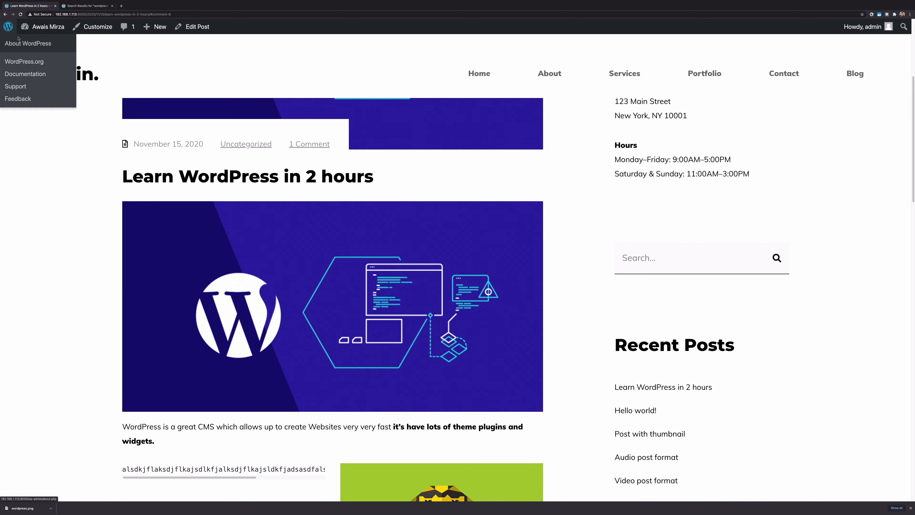
From the Dashboard's Comments screen, approve Test User's pending comment
mouse_move(40, 26)
left_click(27, 43)
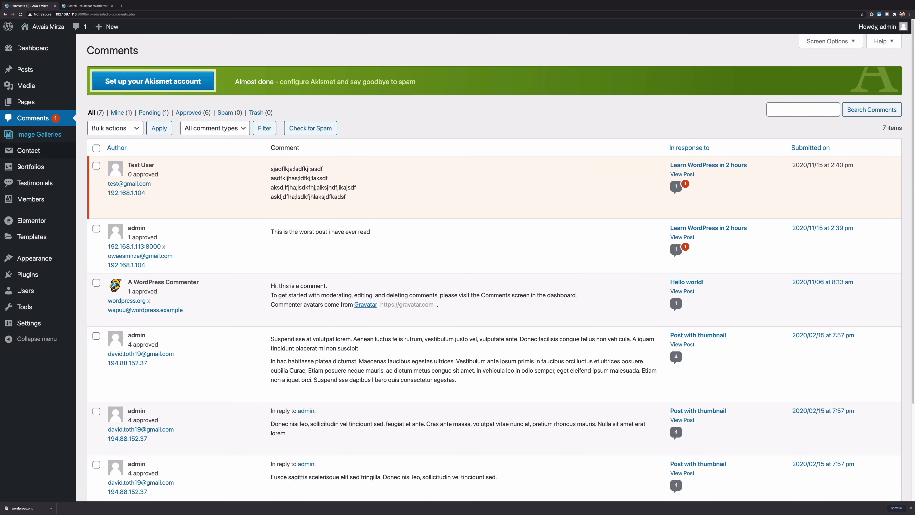
mouse_move(162, 194)
mouse_move(138, 163)
left_mouse_down()
mouse_move(130, 174)
mouse_move(146, 173)
left_mouse_up()
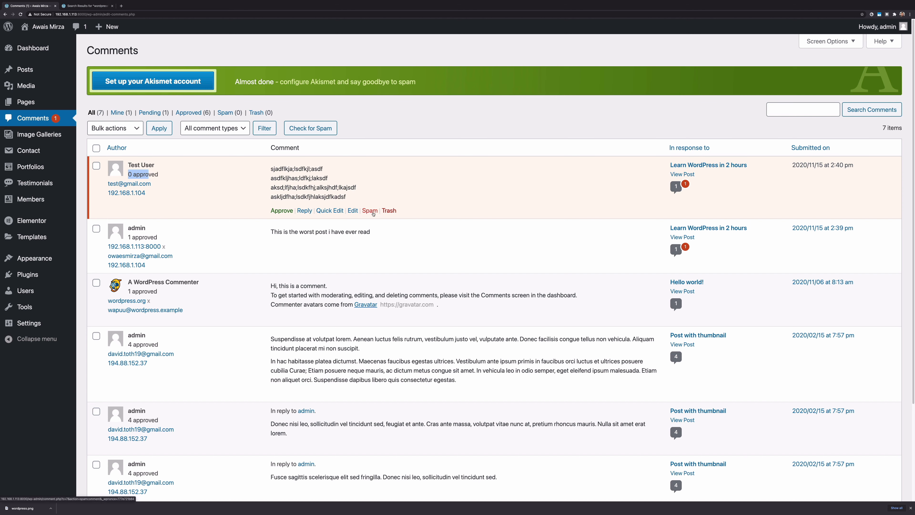
left_click(278, 210)
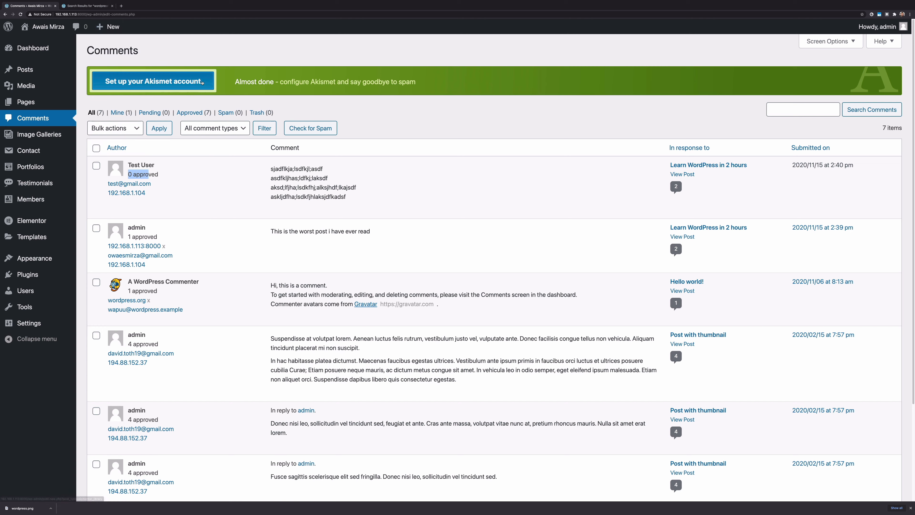
key("ctrl+Right")
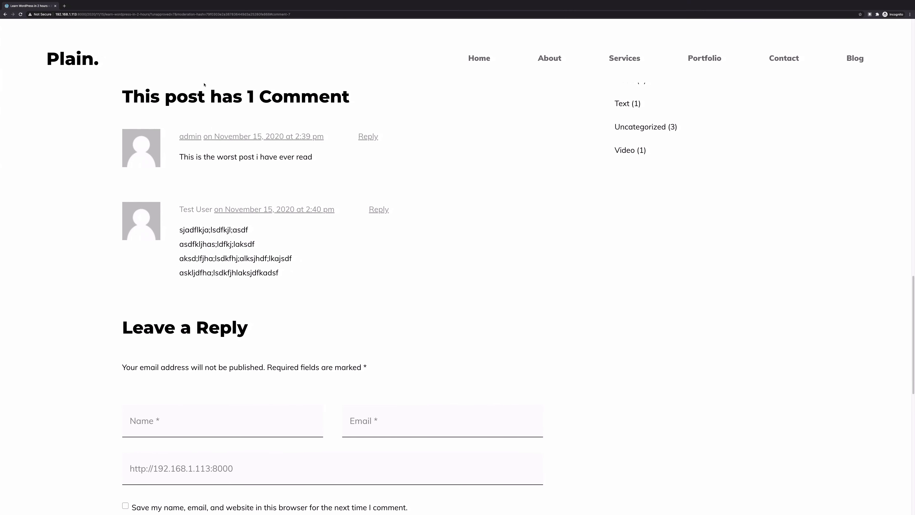
As a visitor, open Learn WordPress in 2 hours via the Blog page and check its 2 comments
scroll(510, 213, "up", 20)
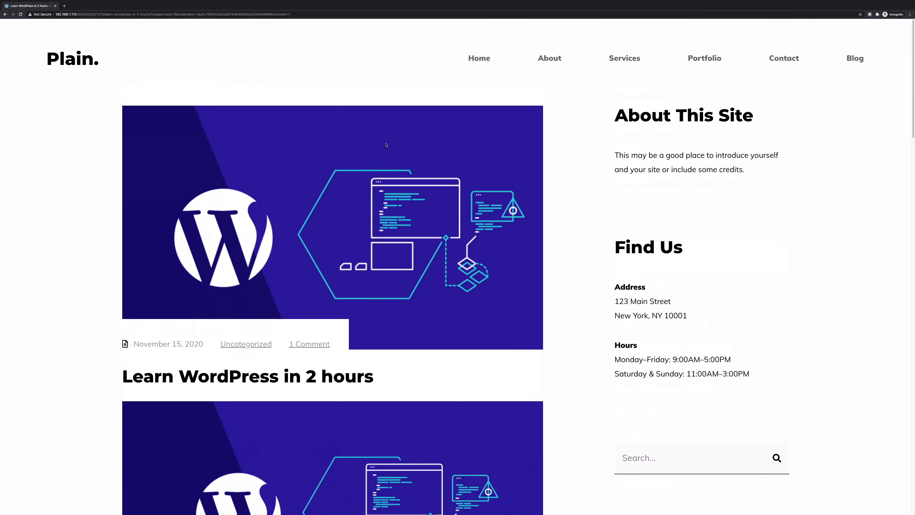
left_click(84, 63)
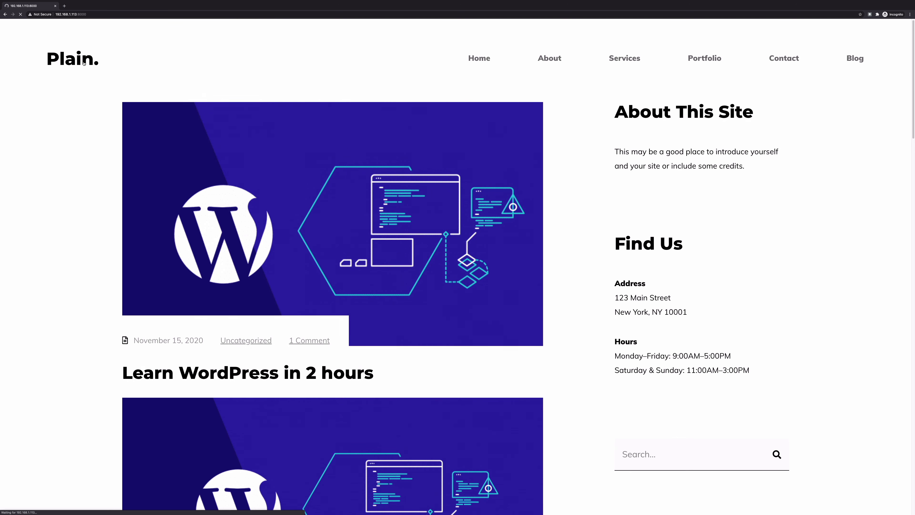
left_click(855, 58)
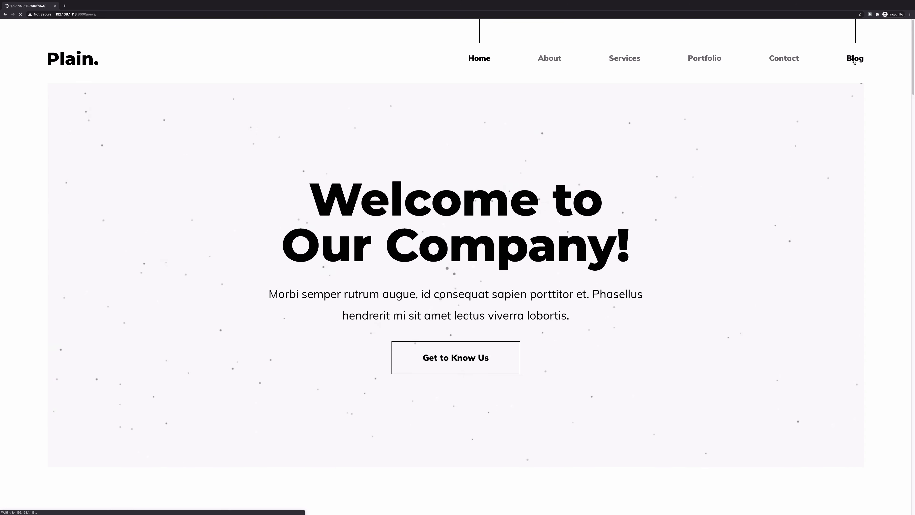
scroll(410, 289, "down", 5)
left_click(409, 290)
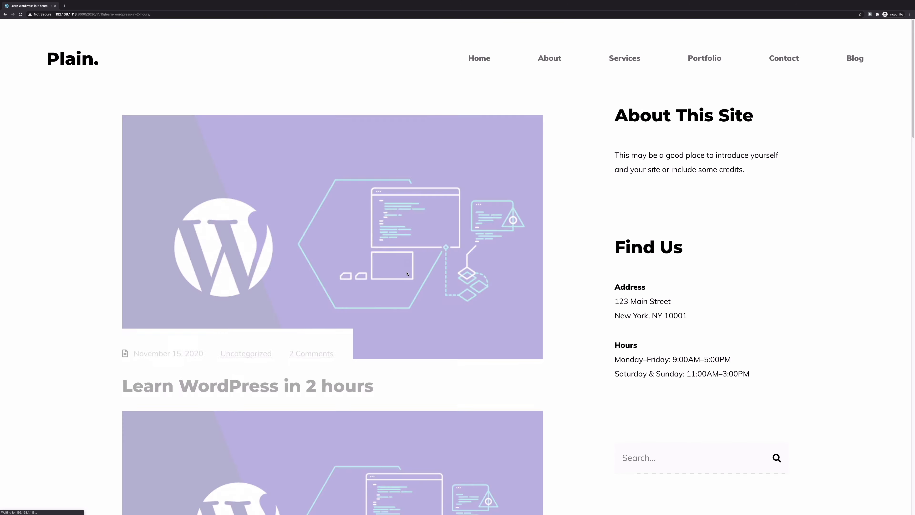
scroll(405, 268, "down", 10)
scroll(406, 267, "down", 10)
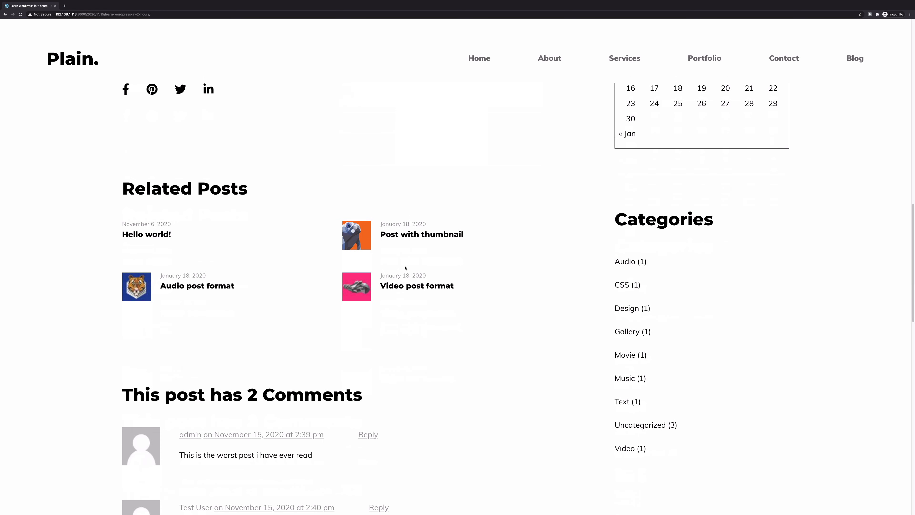
left_click_drag(304, 320, 55, 227)
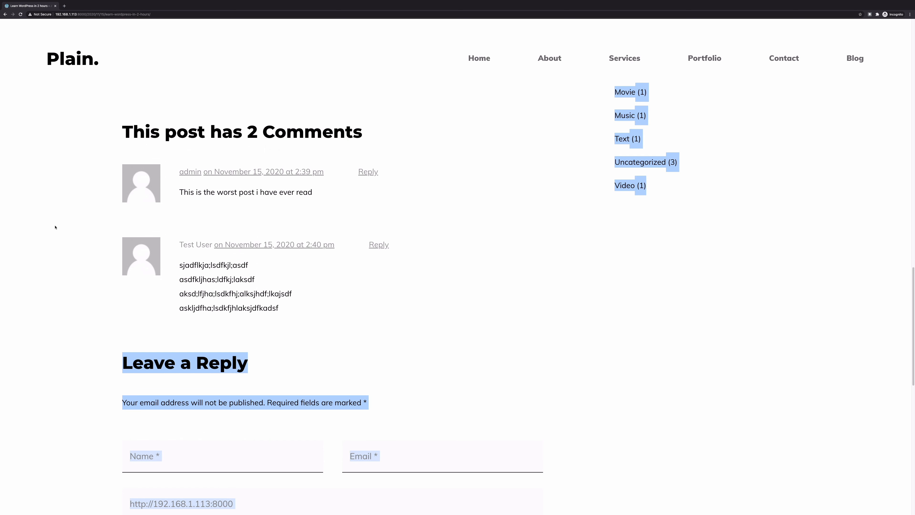
left_click(337, 218)
key("ctrl+Left")
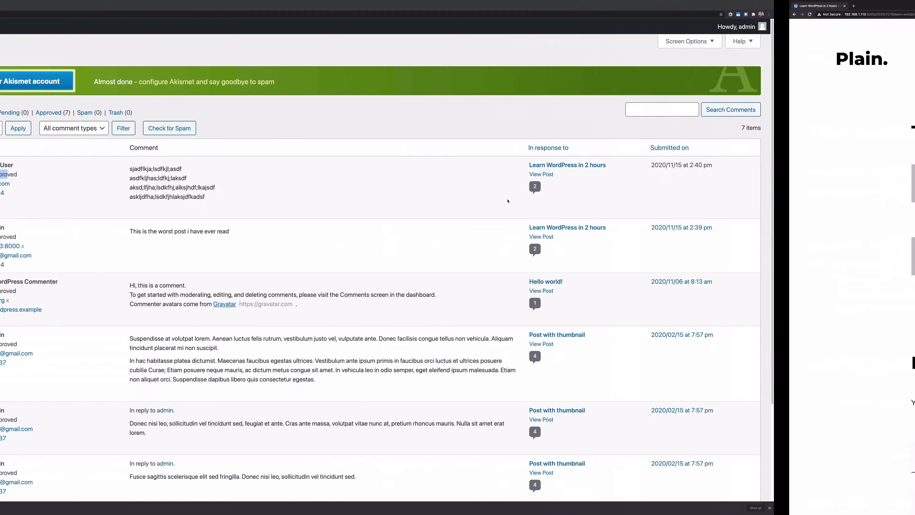
Navigate from the comments list to Settings > Discussion in the admin sidebar
left_click(510, 201)
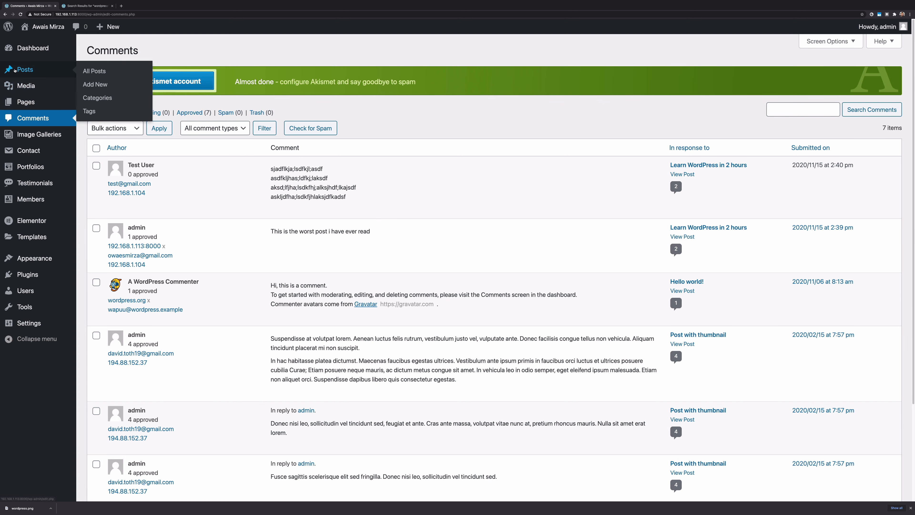
scroll(322, 168, "down", 5)
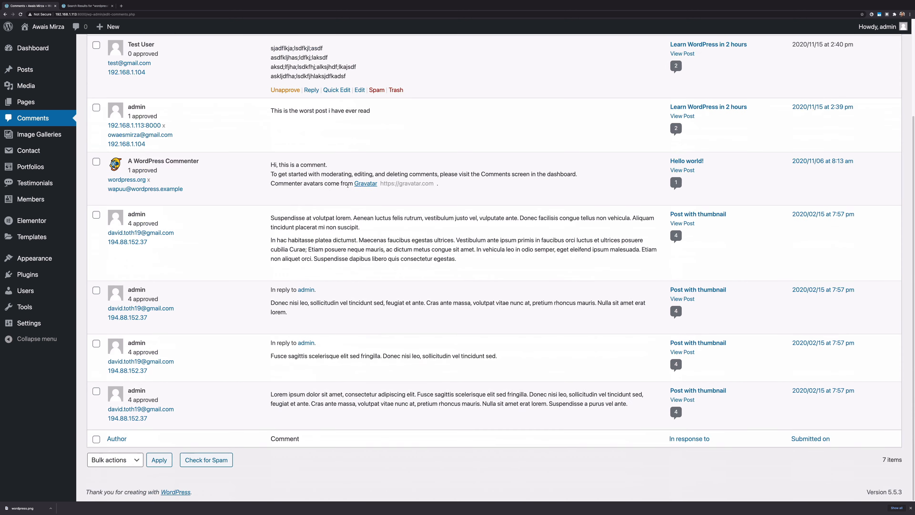
scroll(480, 191, "up", 5)
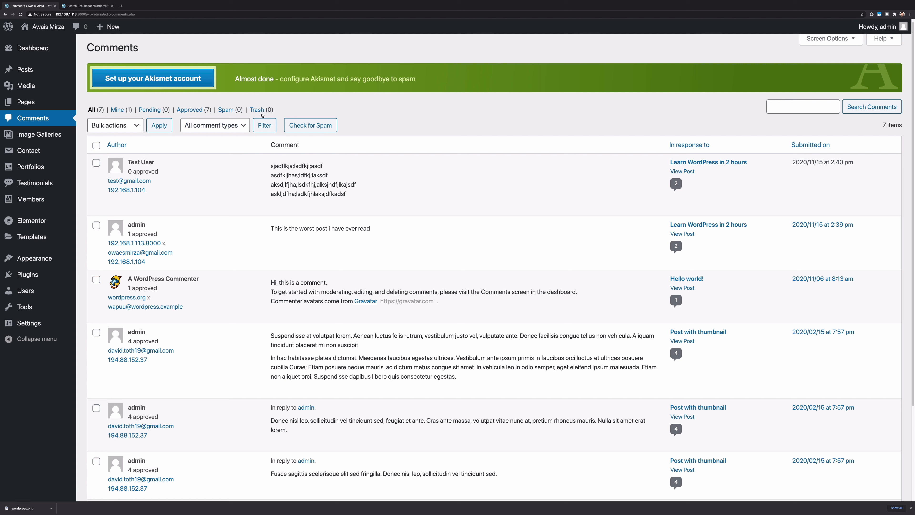
mouse_move(463, 193)
mouse_move(35, 325)
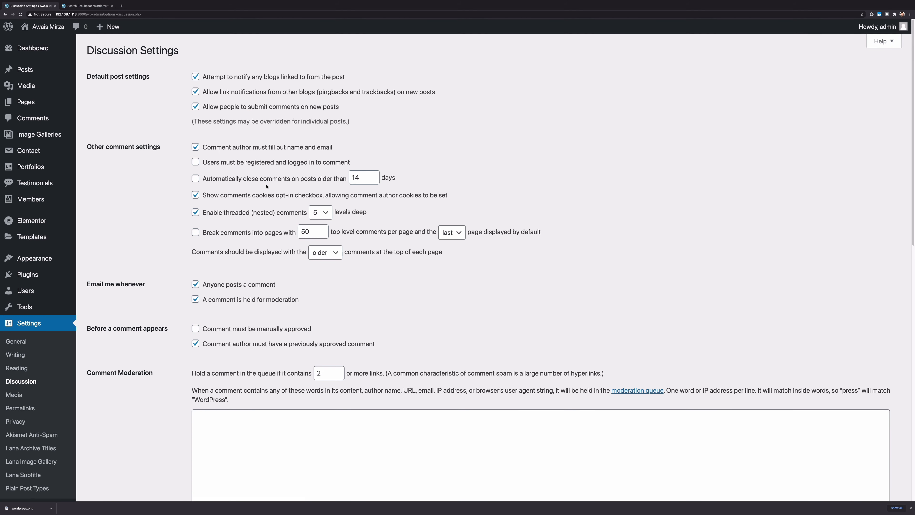
scroll(278, 332, "down", 1)
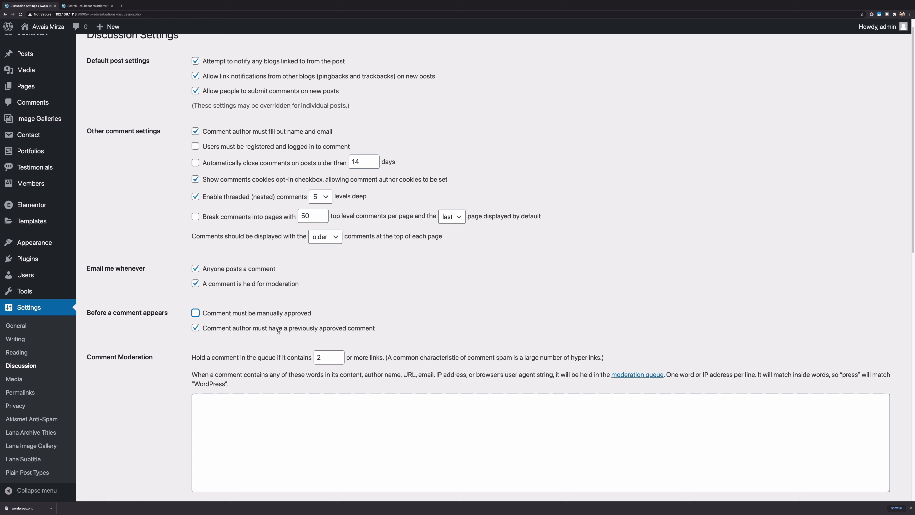
left_click(227, 330)
mouse_move(78, 298)
left_mouse_down()
mouse_move(309, 333)
mouse_move(430, 338)
left_mouse_up()
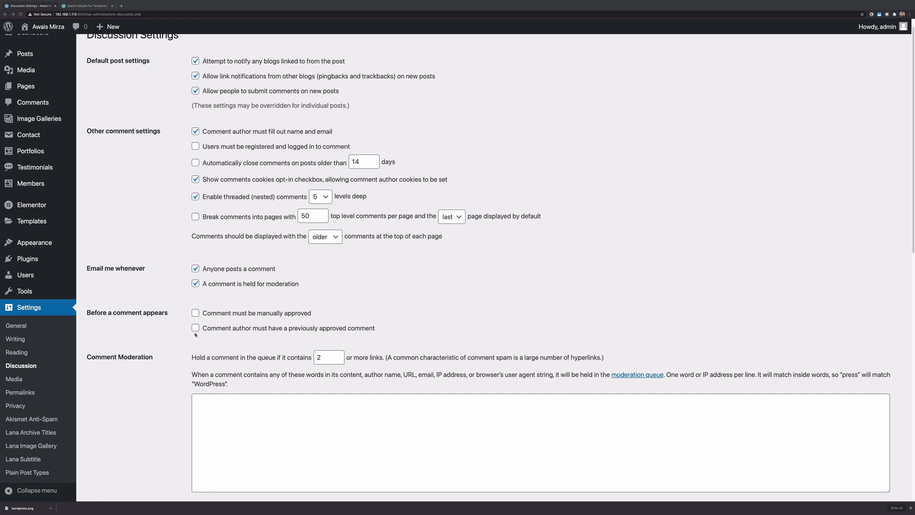
left_click_drag(189, 323, 420, 335)
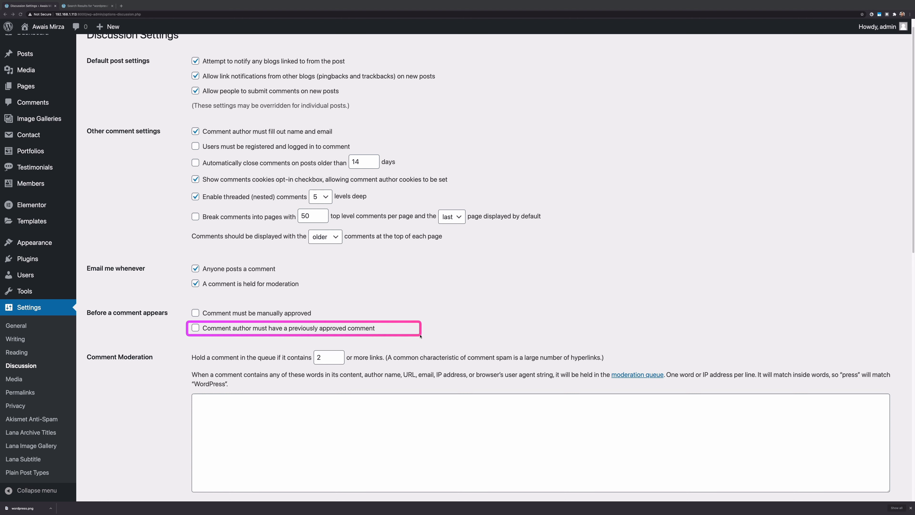
left_click_drag(420, 336, 421, 334)
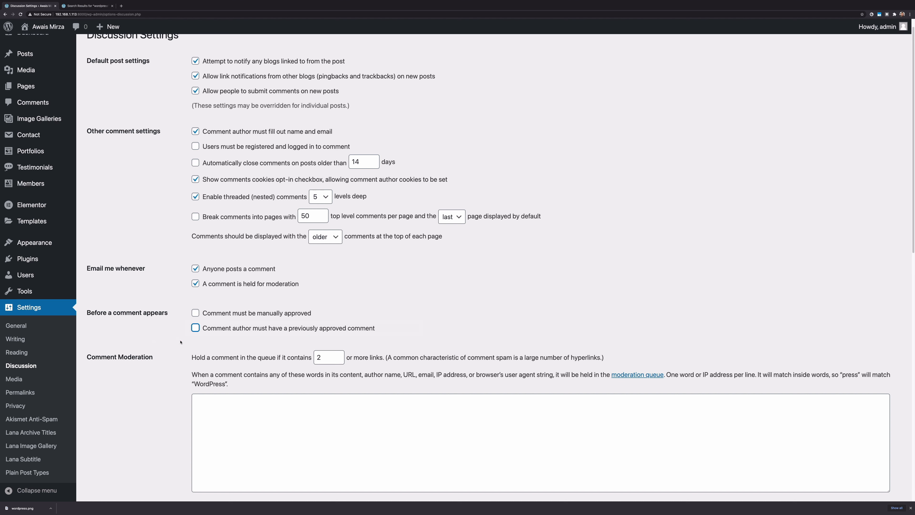
left_click(202, 329)
Highlight and screen-capture the Default post settings block
scroll(348, 263, "up", 1)
left_click_drag(176, 75, 379, 126)
key("super+shift+4")
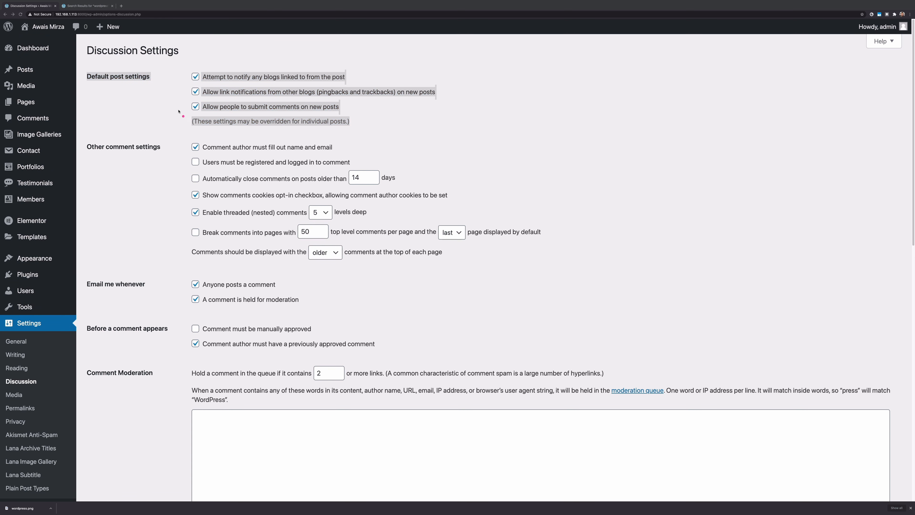
left_click_drag(170, 54, 514, 136)
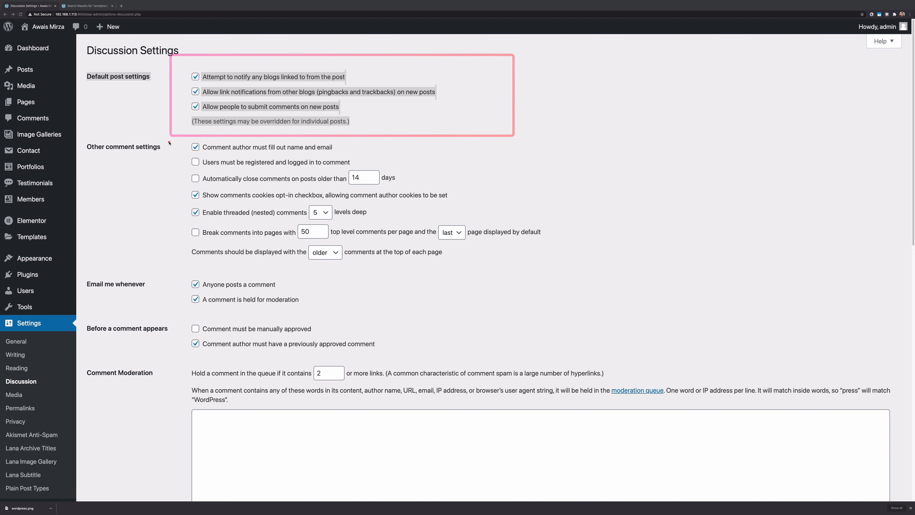
mouse_move(168, 141)
left_mouse_down()
mouse_move(457, 210)
mouse_move(618, 292)
left_mouse_up()
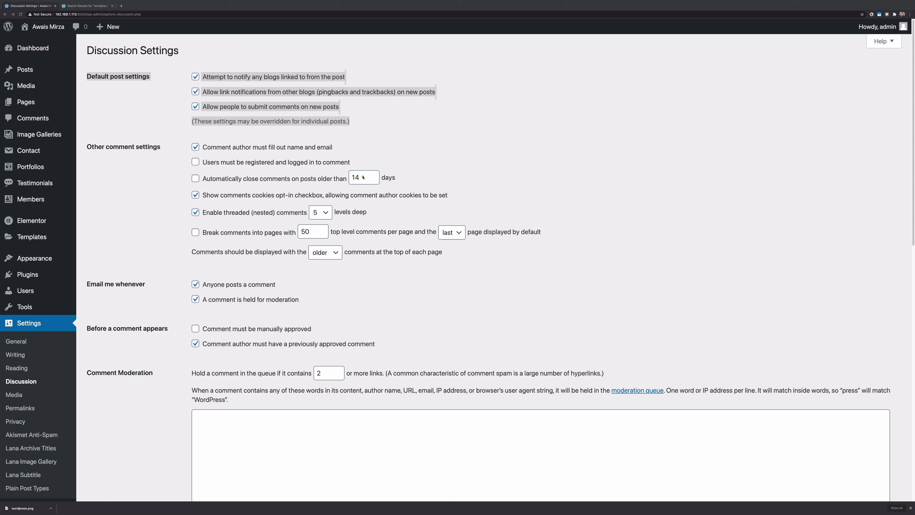
Outline the 14-day auto-close option, Other comment settings, and email and moderation settings
left_click_drag(336, 168, 400, 188)
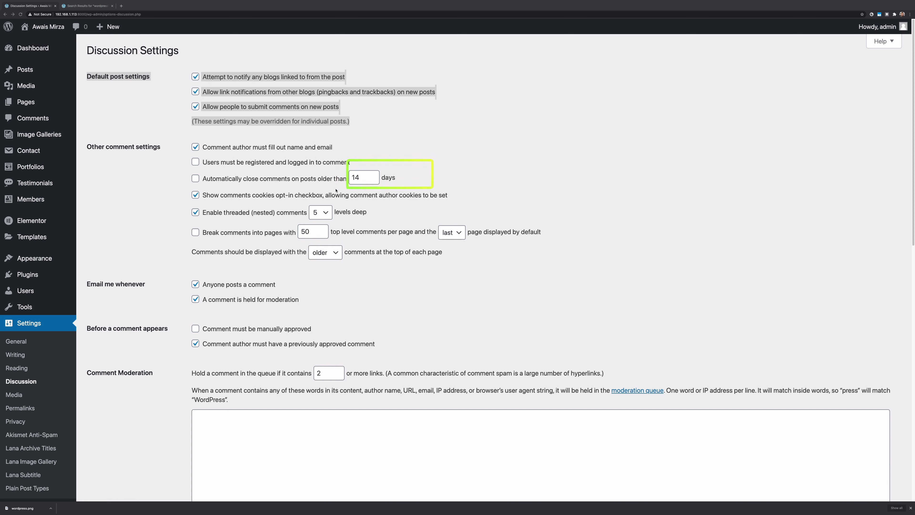
left_click_drag(259, 193, 177, 192)
mouse_move(424, 168)
left_mouse_down()
mouse_move(173, 202)
mouse_move(168, 187)
left_mouse_up()
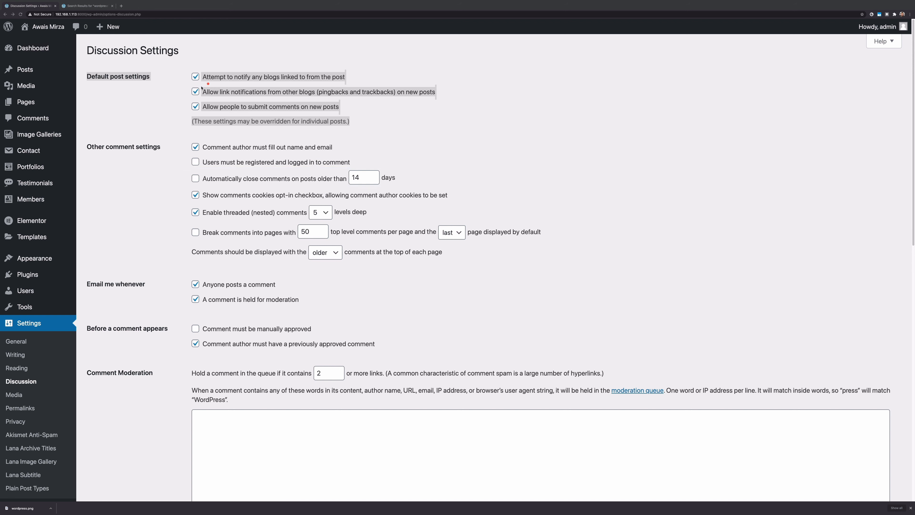
left_click_drag(164, 132, 586, 278)
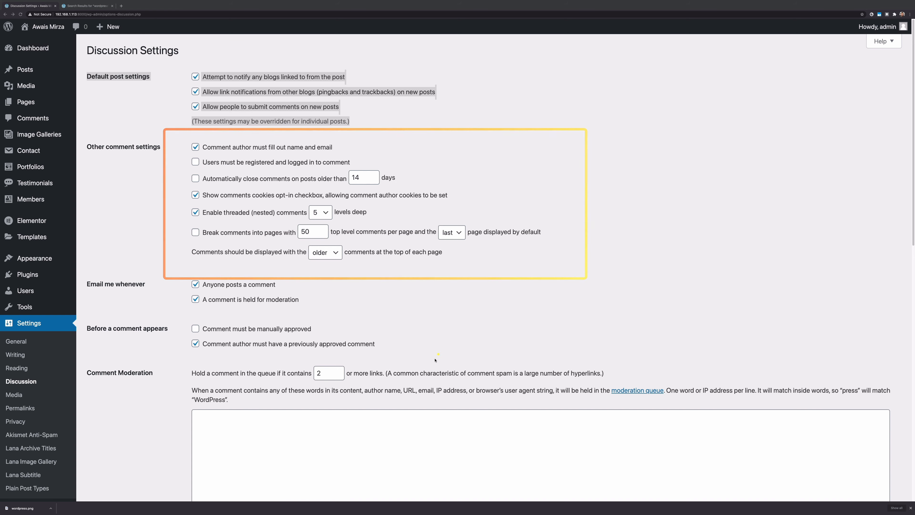
left_click_drag(175, 287, 429, 371)
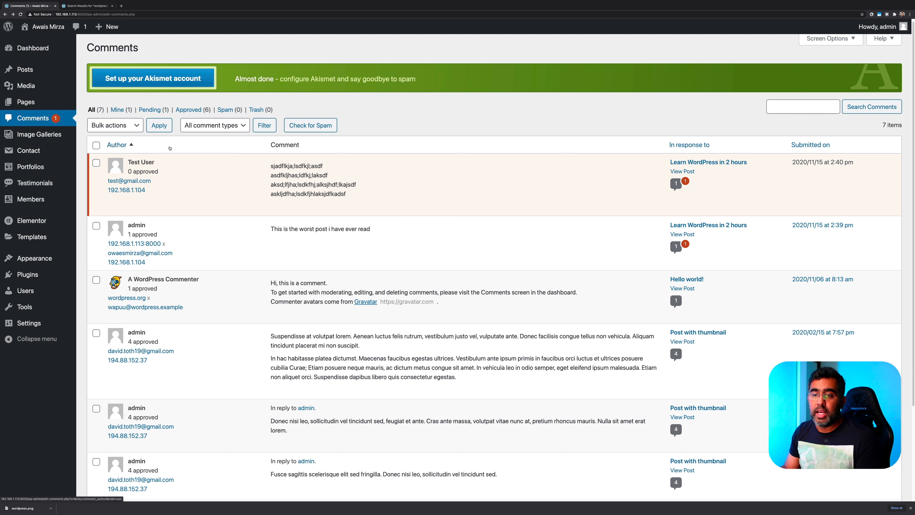
Open Plugins > Add New and outline the Jetpack plugin on the Featured tab
mouse_move(29, 274)
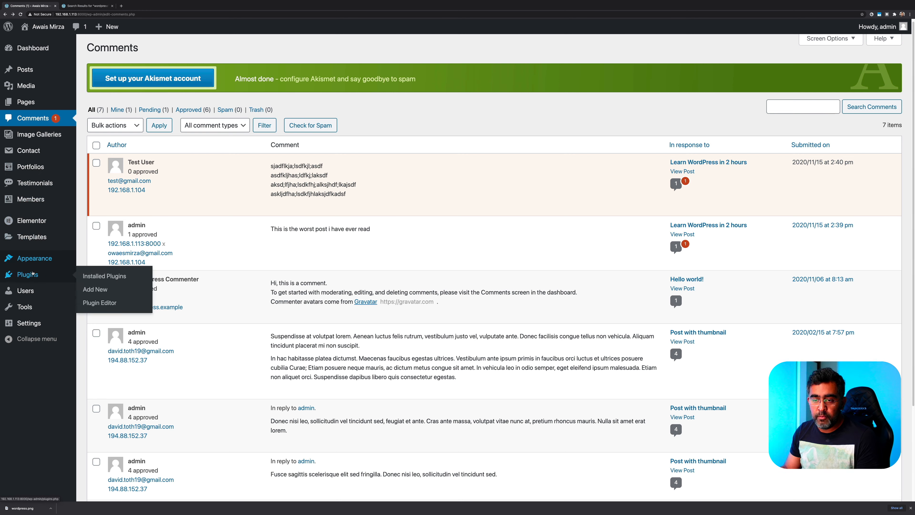
left_click(95, 289)
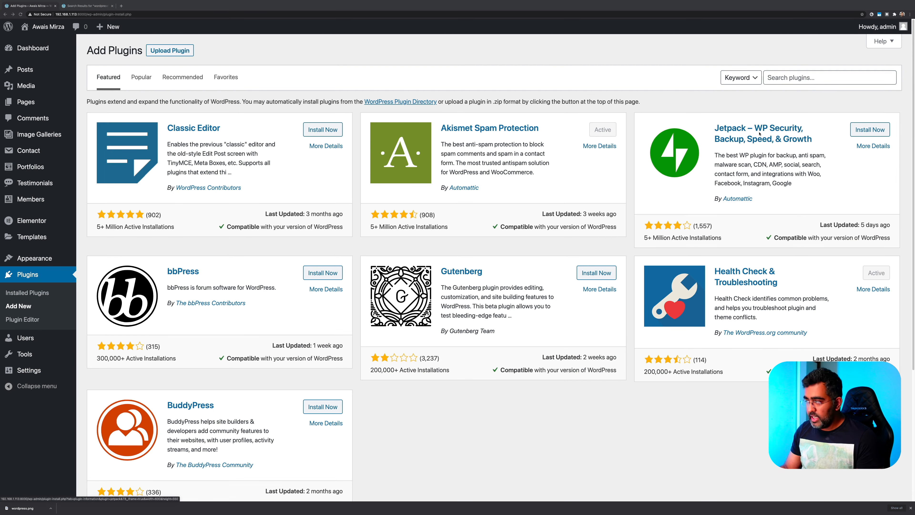
left_click_drag(705, 116, 822, 146)
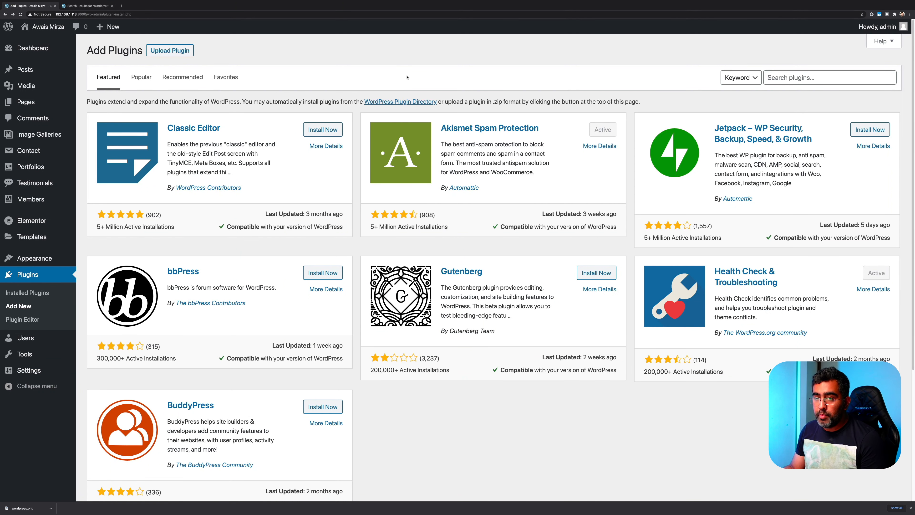
mouse_move(65, 70)
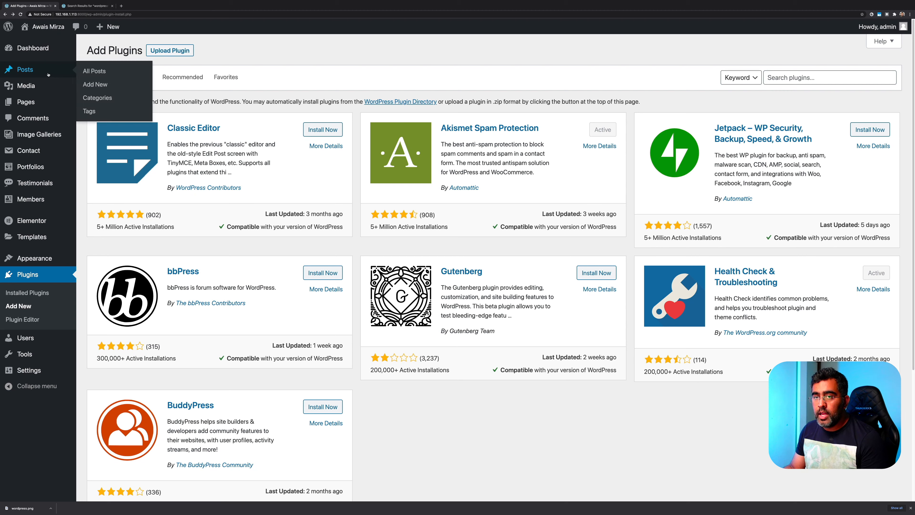
Quick Edit the first post, changing its title and slug from '2 hours' to '3 hours'
left_click(99, 74)
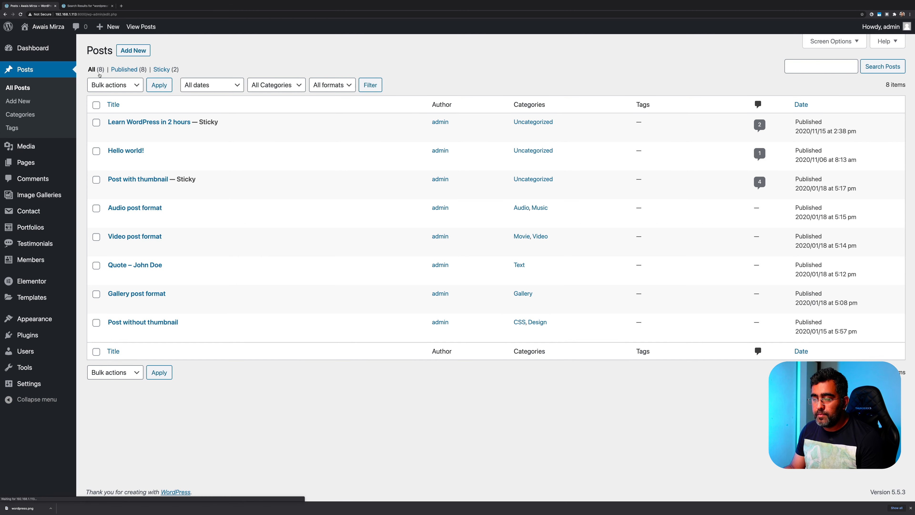
mouse_move(123, 135)
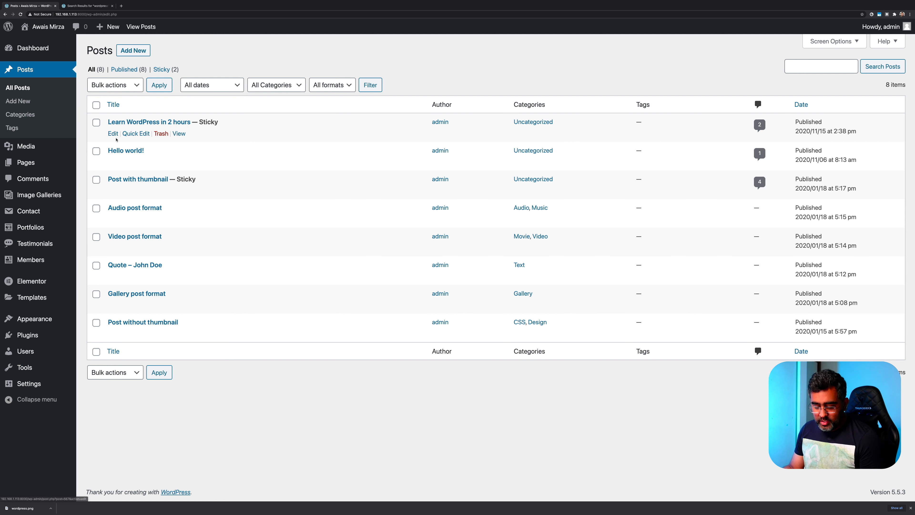
left_click_drag(100, 117, 247, 140)
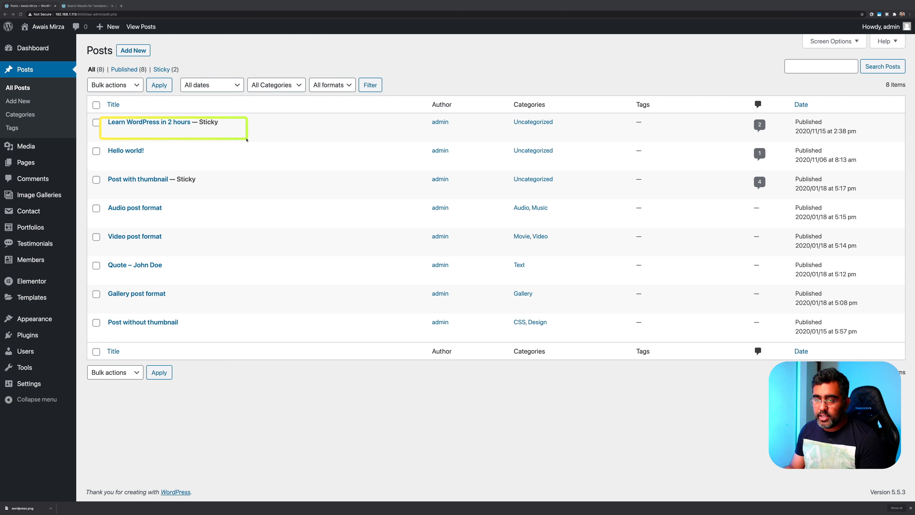
left_click(139, 131)
left_click(193, 137)
key("BackSpace")
type("3 hours")
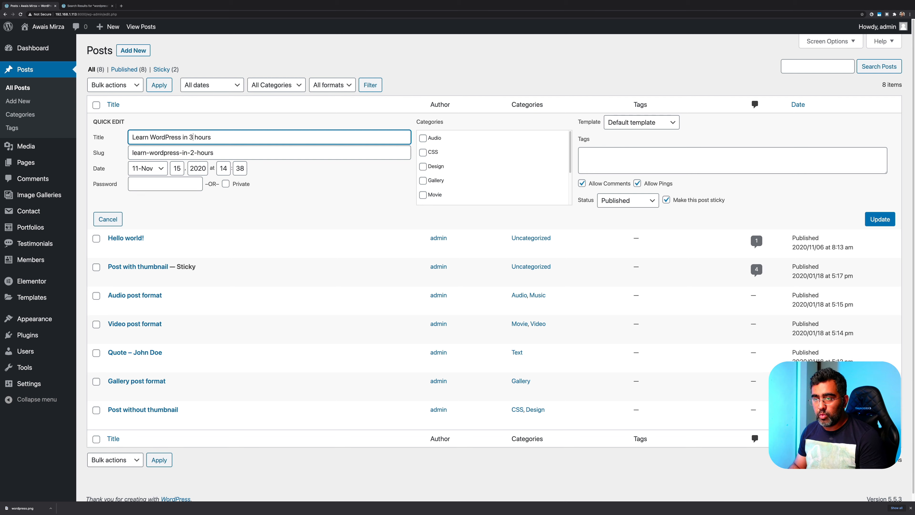
left_click(191, 152)
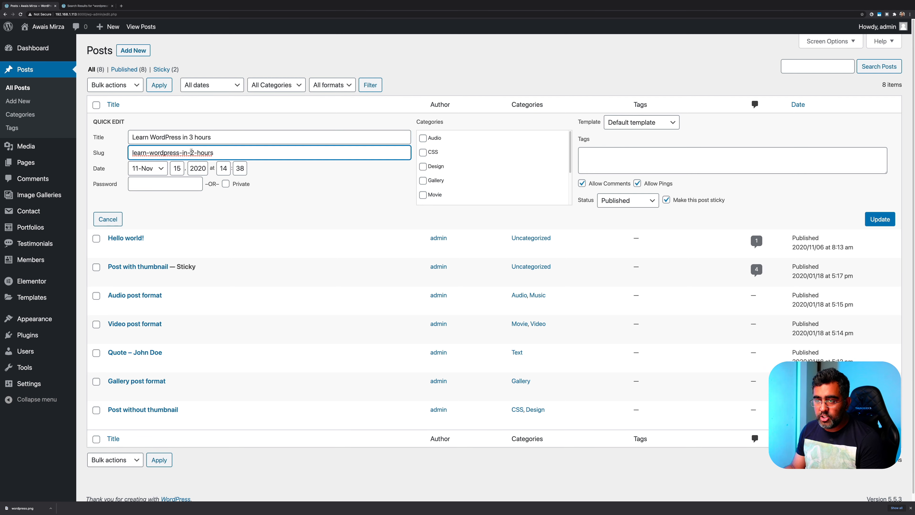
key("Delete")
type("3")
Tick and untick the Audio category, then go to Posts > Categories
mouse_move(411, 117)
left_mouse_down()
mouse_move(449, 127)
mouse_move(445, 192)
mouse_move(455, 190)
mouse_move(456, 206)
left_mouse_up()
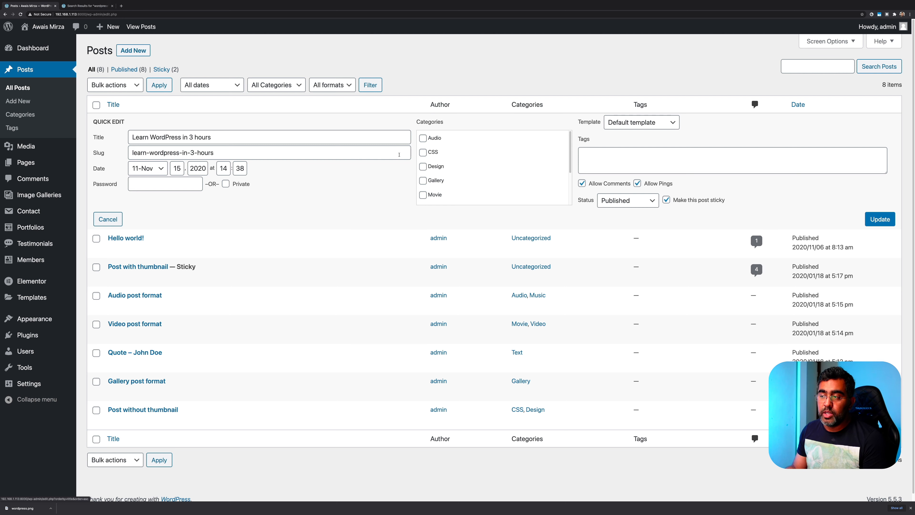
left_click(423, 138)
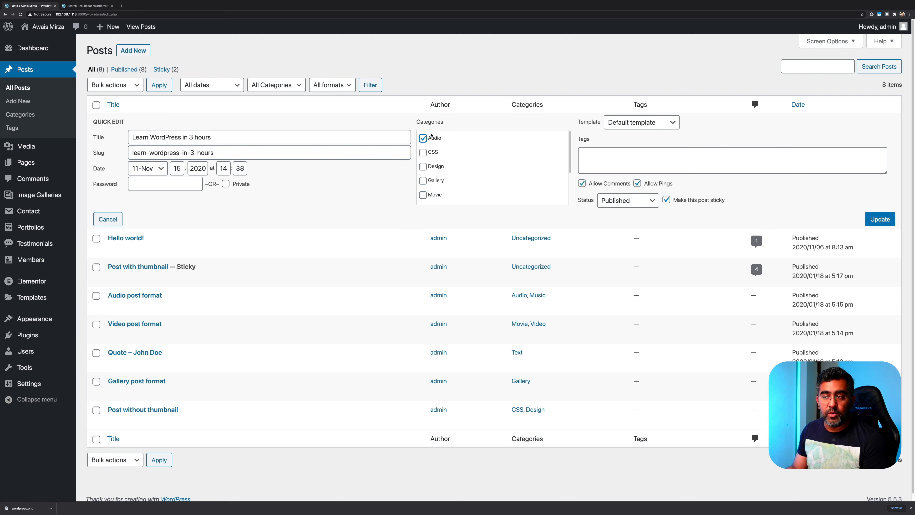
left_click(424, 139)
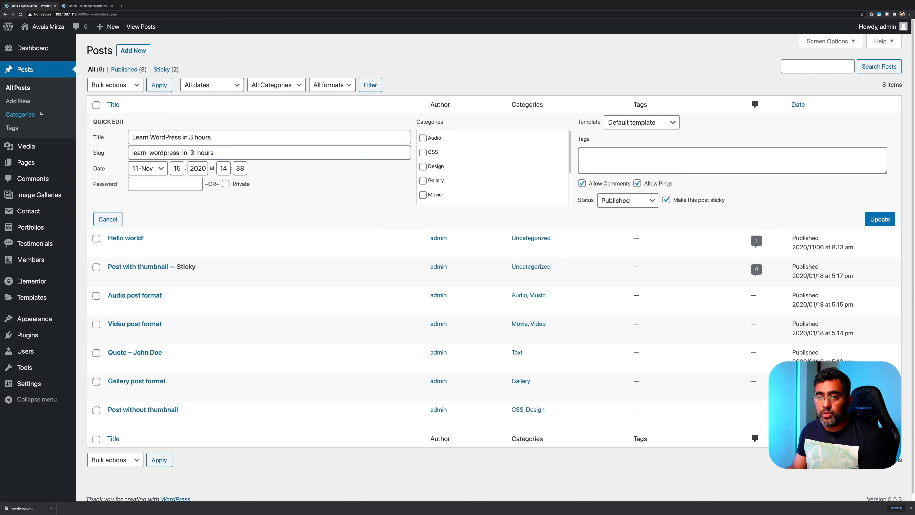
left_click(16, 120)
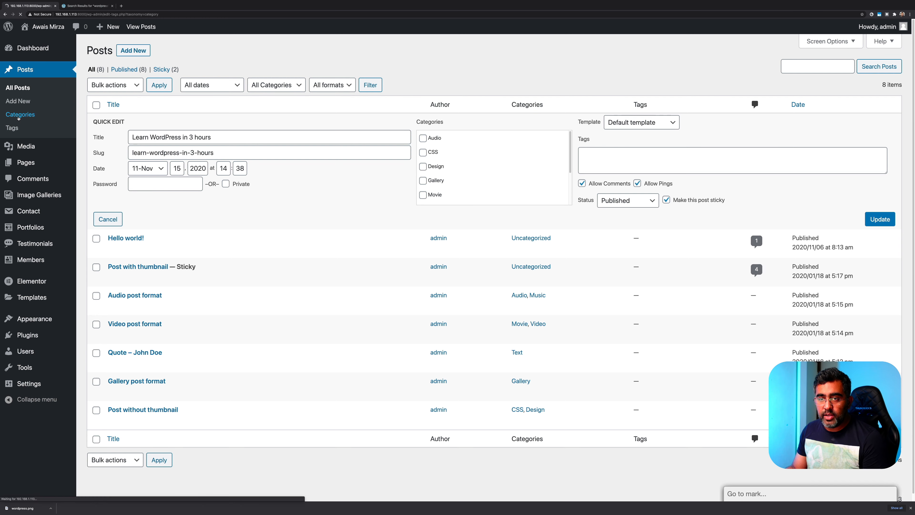
Enter the new category name and slug 'Angular', with Parent left as None
left_click(281, 57)
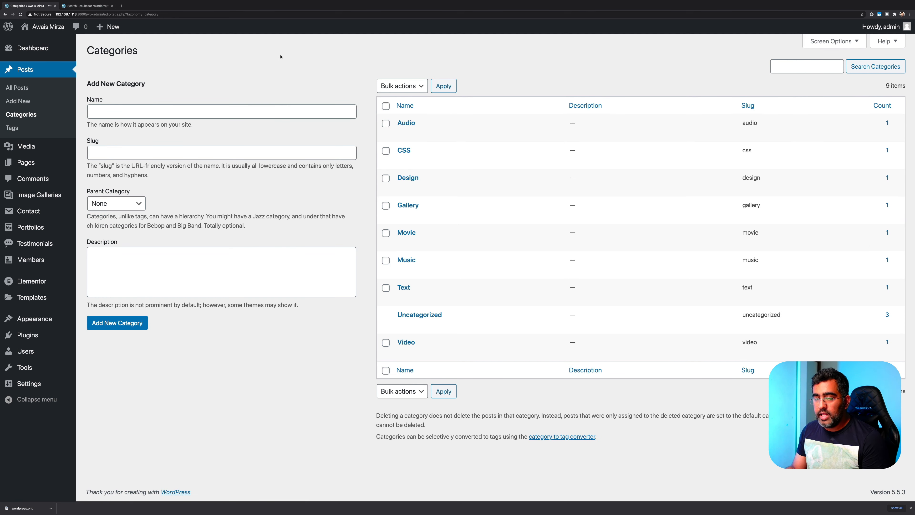
left_click(208, 107)
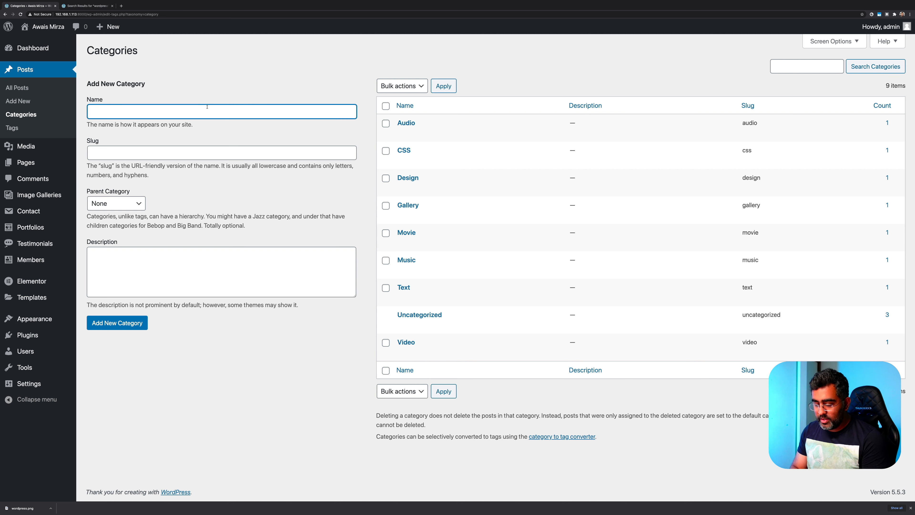
type("Angular")
key("Tab")
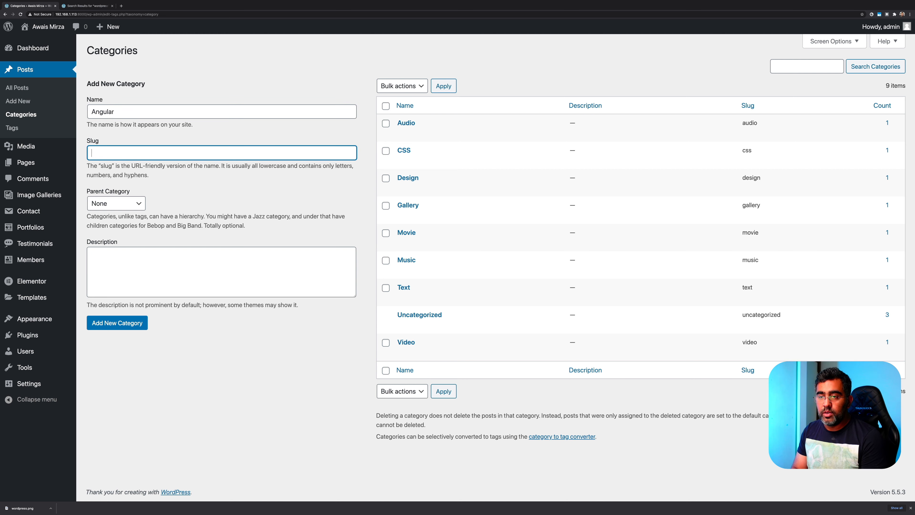
type("Angular")
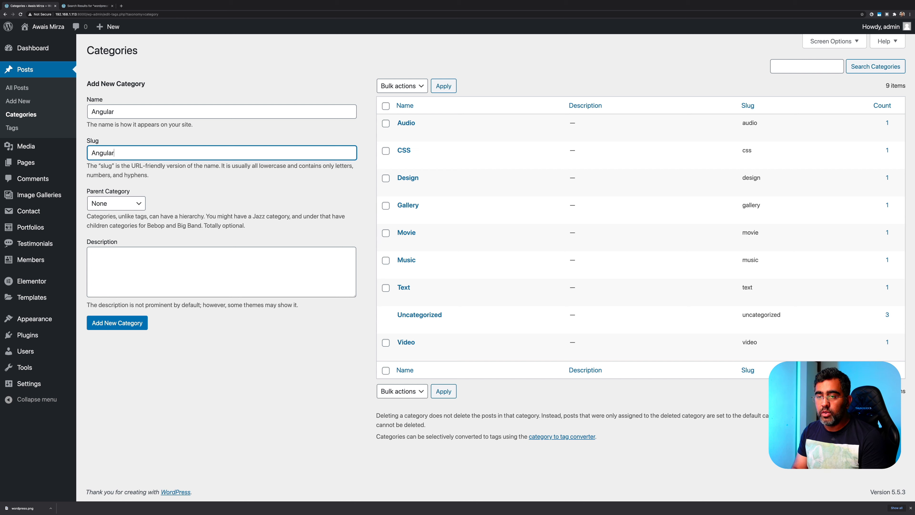
left_click(119, 203)
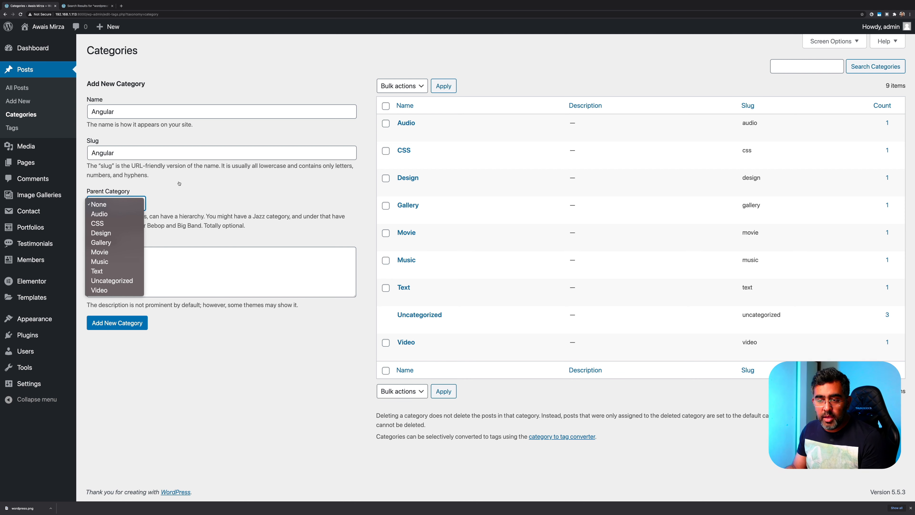
left_click(198, 206)
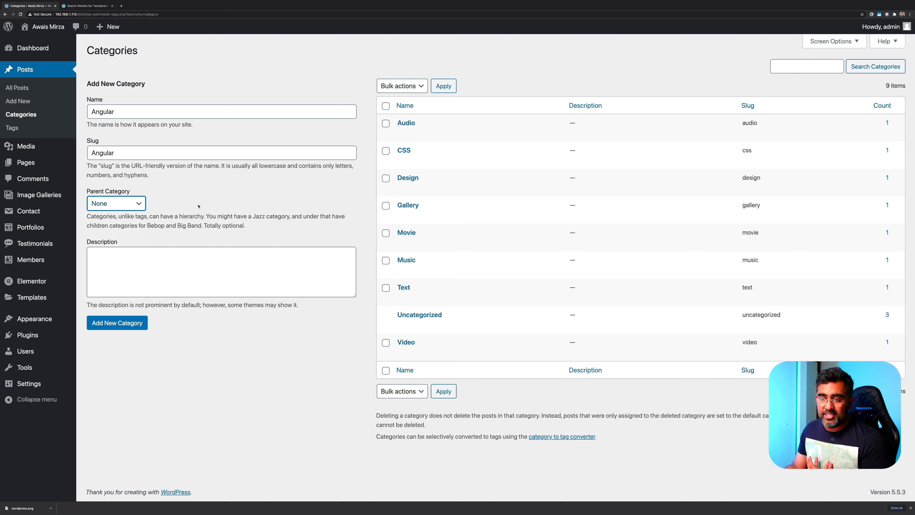
Enter the description 'This category is for Angular Tutorial', correcting the spelling of 'category'
left_click(170, 270)
type("THis")
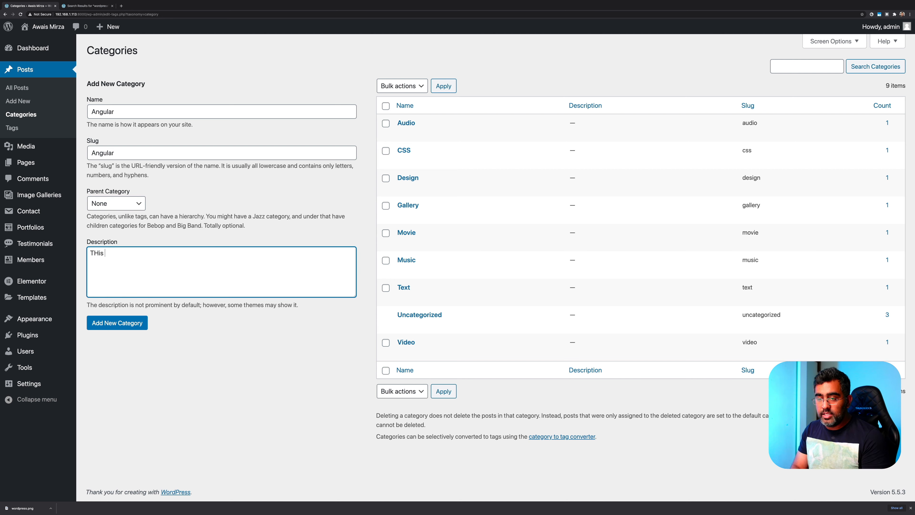
key("BackSpace")
key("BackSpace")
key("BackSpace")
type("h")
key("BackSpace")
key("BackSpace")
type("his ")
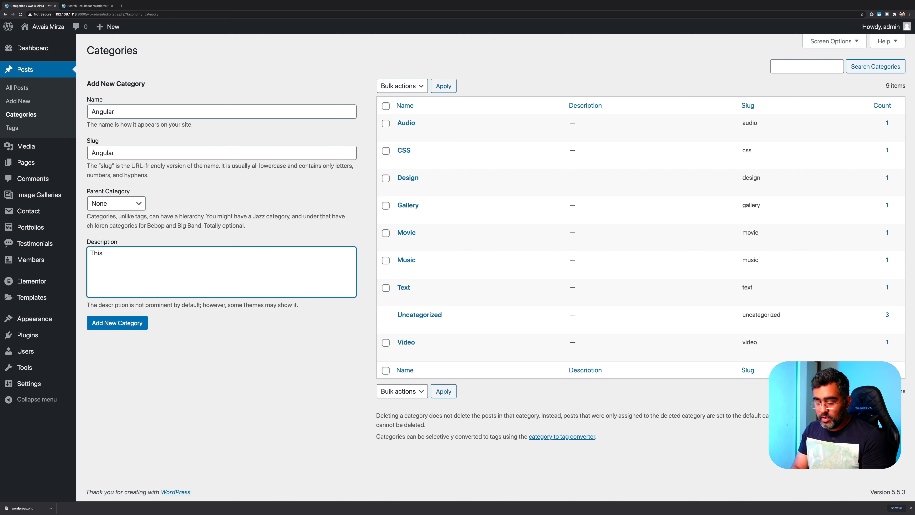
type("catagory")
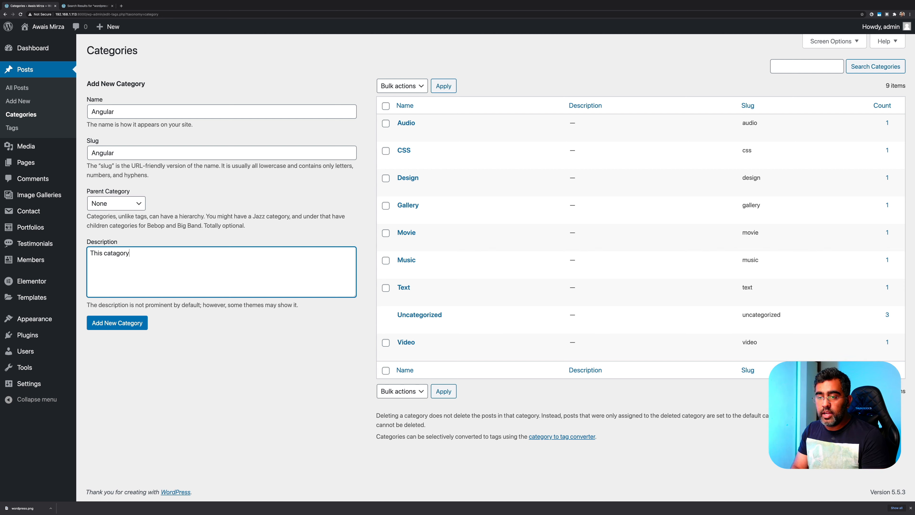
type(" is for ANgular")
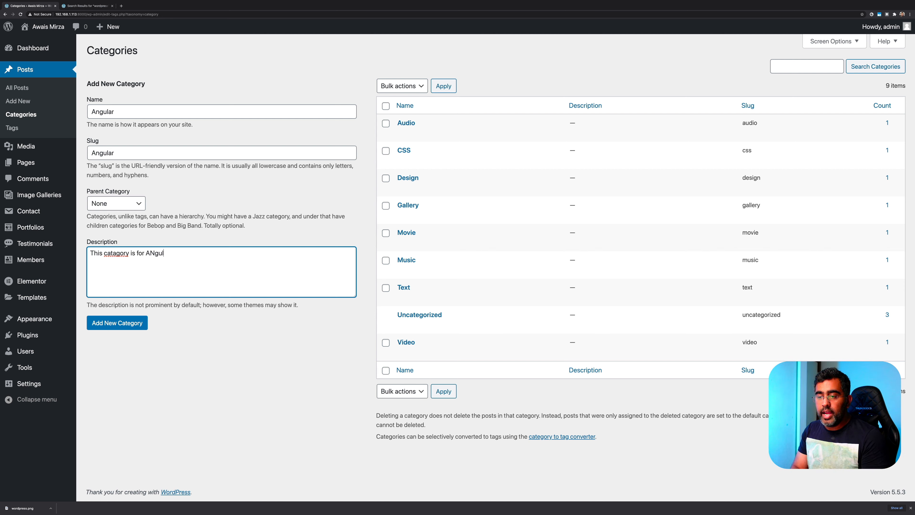
key("BackSpace")
key("BackSpace")
key("BackSpace")
key("BackSpace")
key("BackSpace")
key("BackSpace")
type("ngualr")
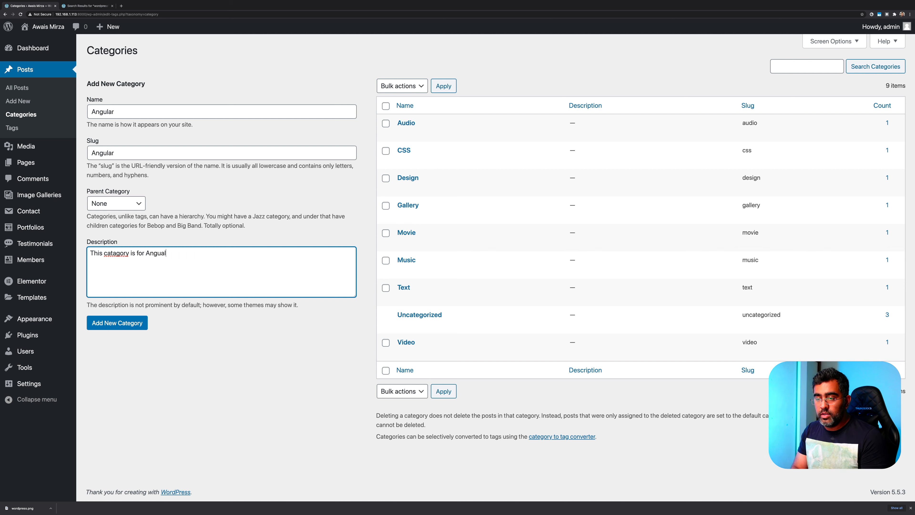
key("BackSpace")
key("BackSpace")
key("BackSpace")
key("BackSpace")
type("lar Tutorial")
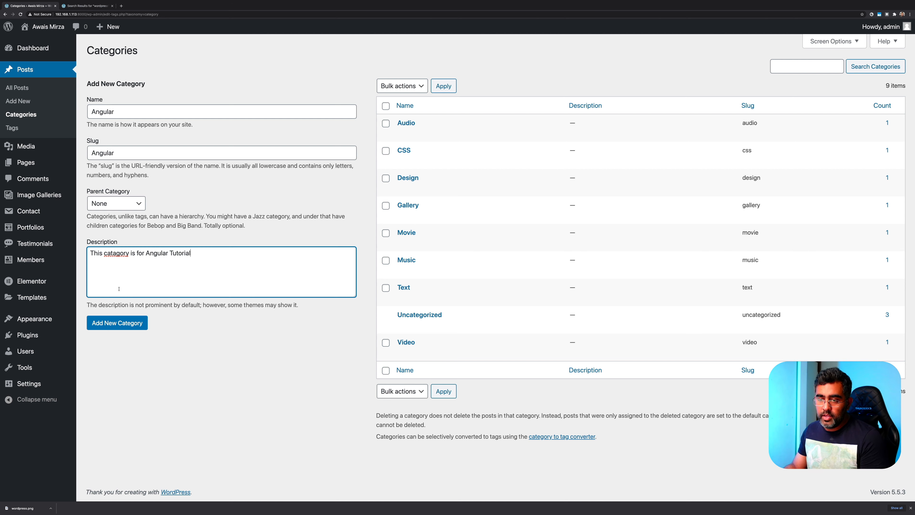
right_click(121, 260)
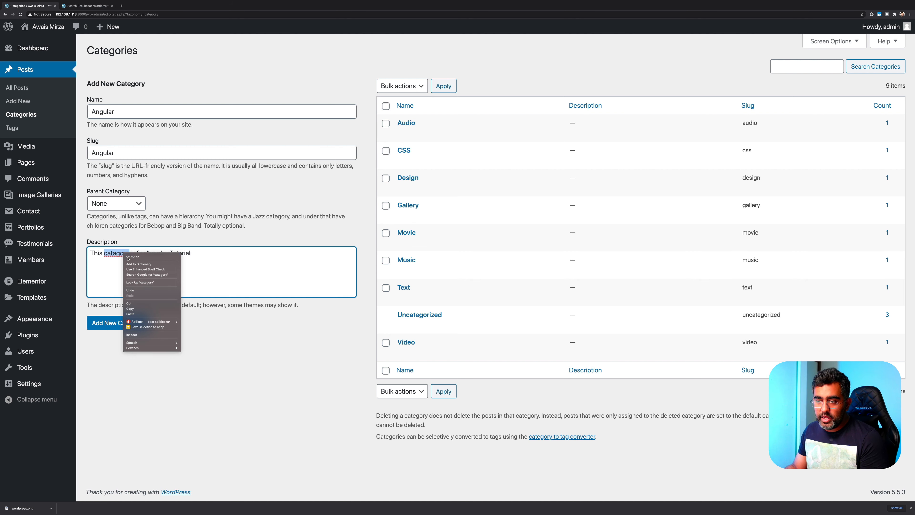
left_click(144, 255)
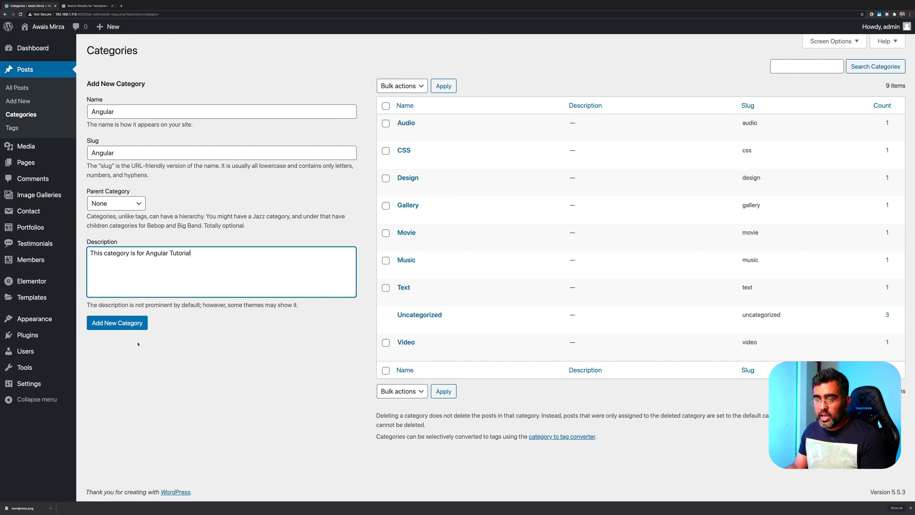
Add the Angular category and start a new post
left_click(131, 328)
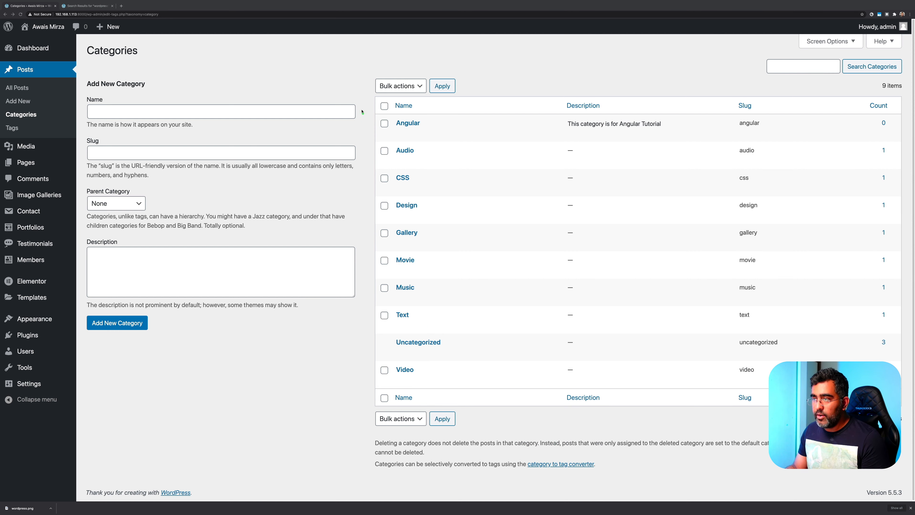
mouse_move(362, 111)
left_mouse_down()
mouse_move(454, 143)
mouse_move(771, 127)
mouse_move(895, 137)
left_mouse_up()
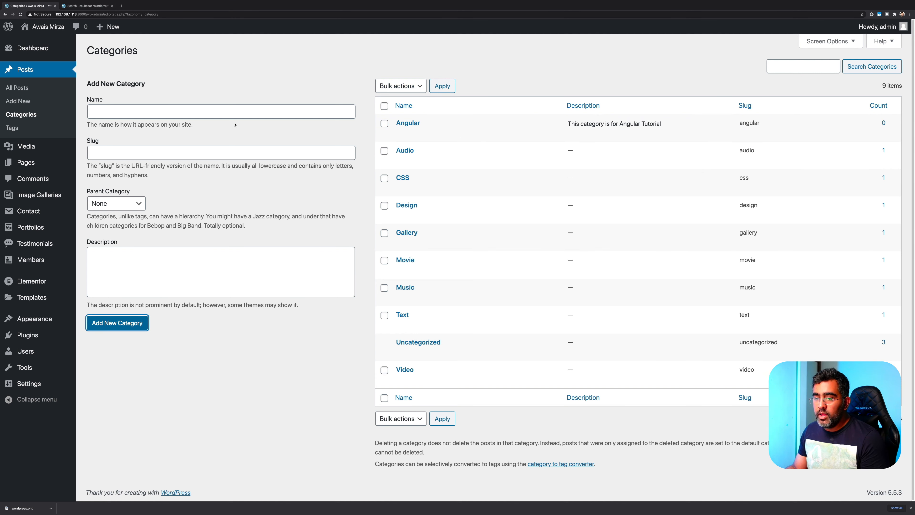
left_click(22, 105)
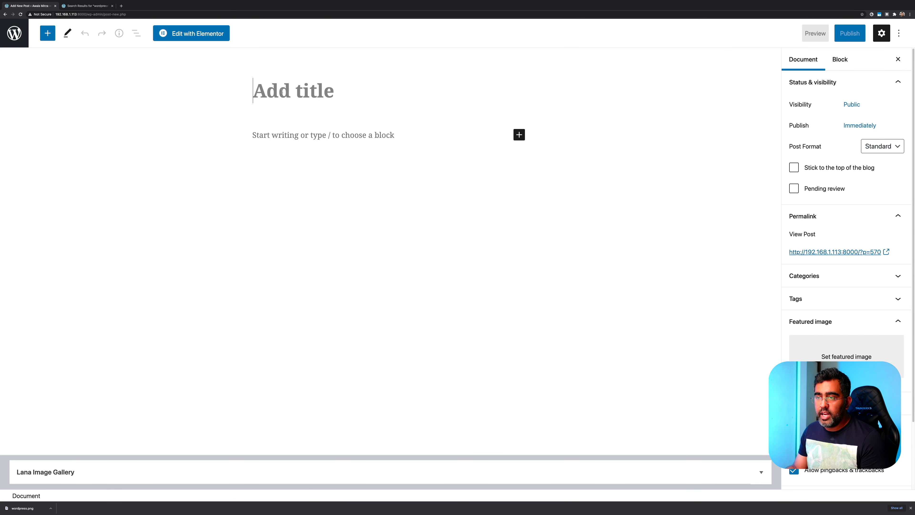
Title the post 'Angular 10 New Stuff'
type("ANgular")
key("BackSpace")
key("BackSpace")
key("BackSpace")
key("BackSpace")
key("BackSpace")
key("BackSpace")
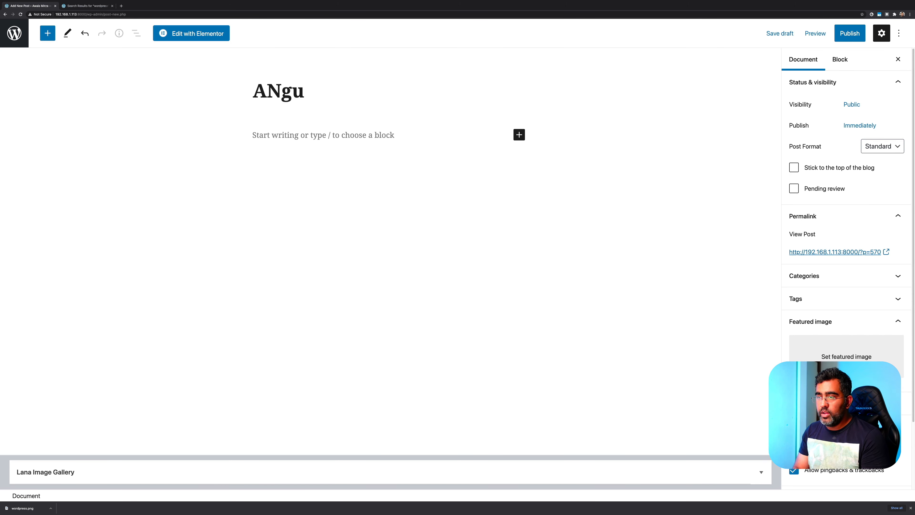
type("ngular 10")
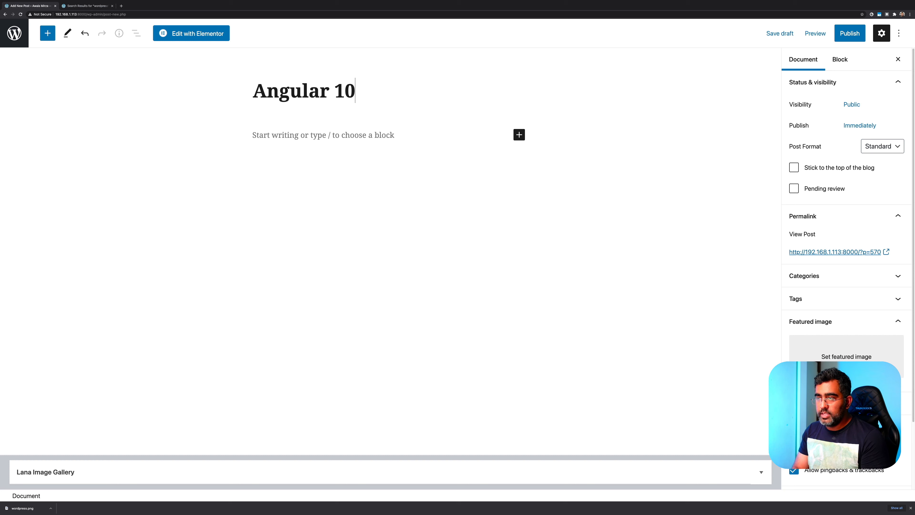
type(" New F")
key("BackSpace")
type("Stus")
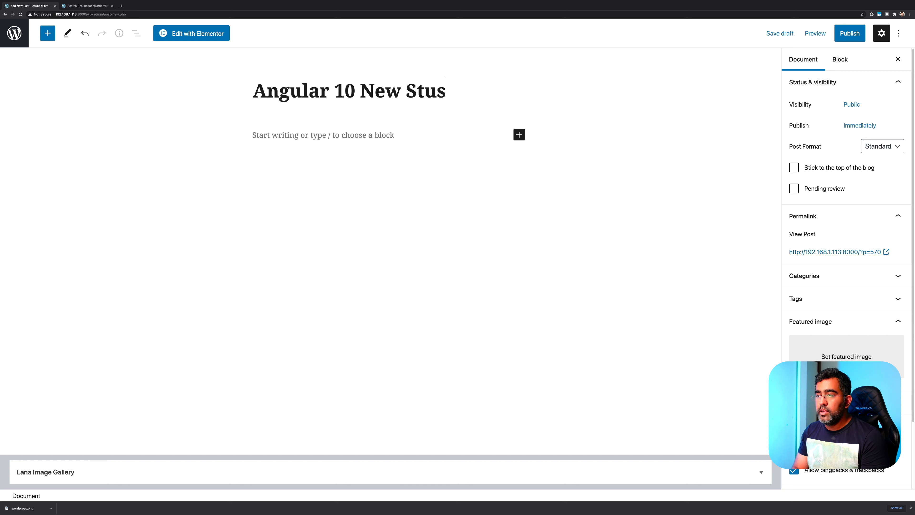
key("BackSpace")
type("ff")
key("Return")
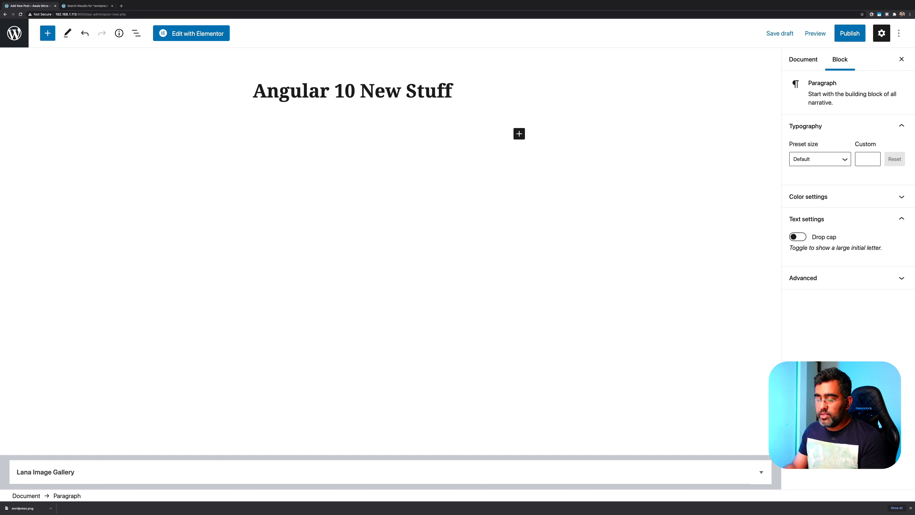
Write the body 'Angular 10 is very easy to learn… job as angular developer.', fixing 'whoc' to 'who'
type("ANgular")
key("BackSpace")
key("BackSpace")
key("BackSpace")
key("BackSpace")
key("BackSpace")
key("BackSpace")
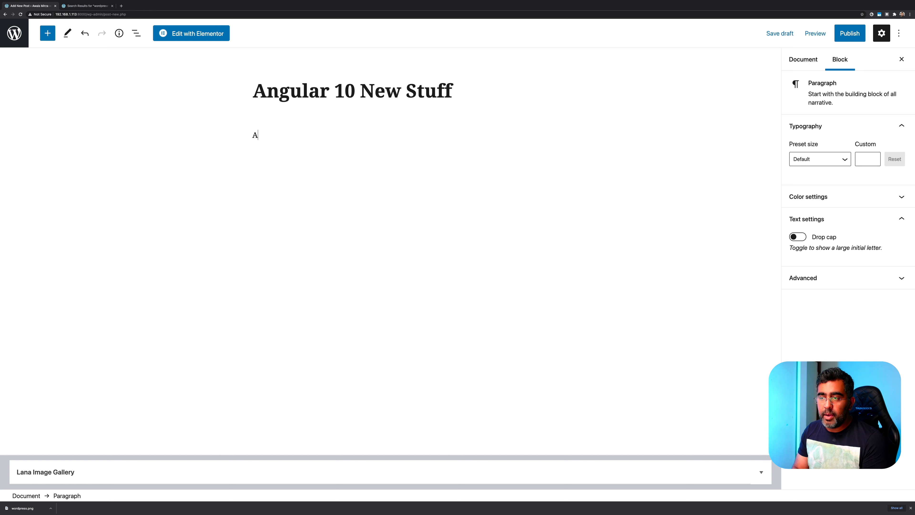
type("ngular is gr")
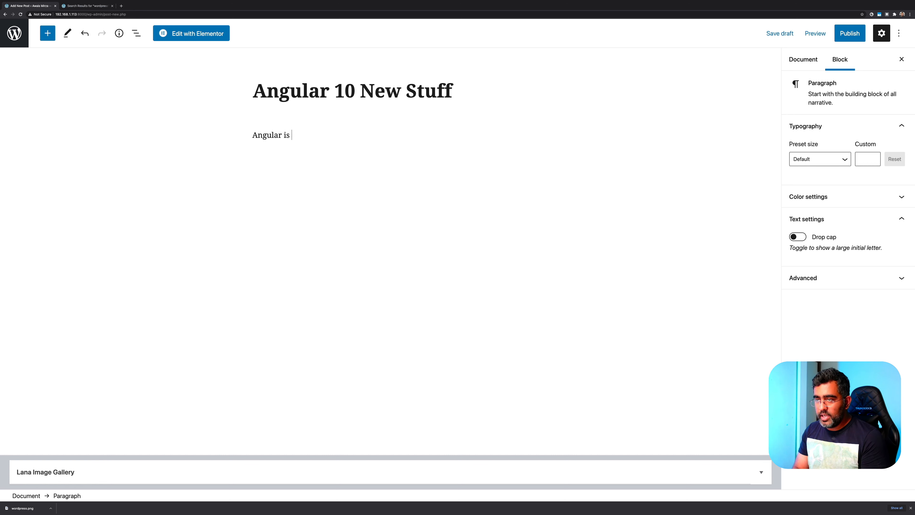
key("BackSpace")
key("BackSpace")
key("BackSpace")
key("BackSpace")
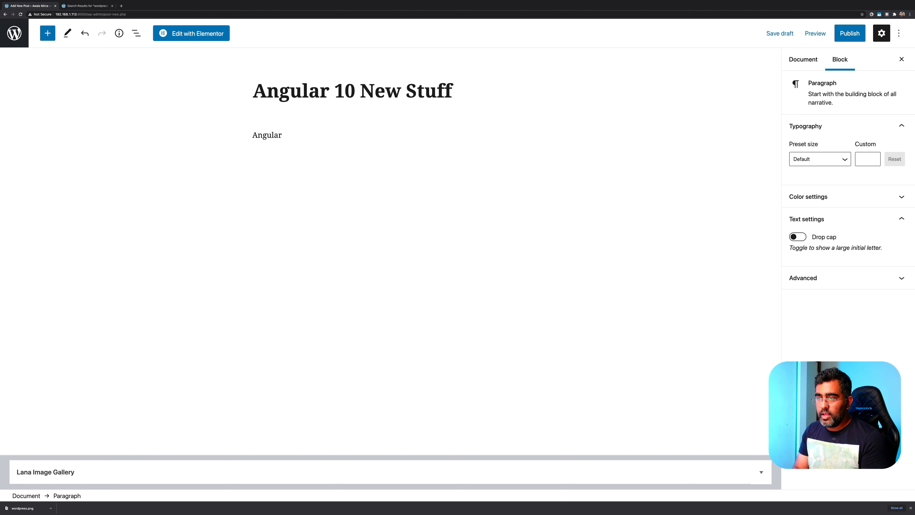
type("10 is ver")
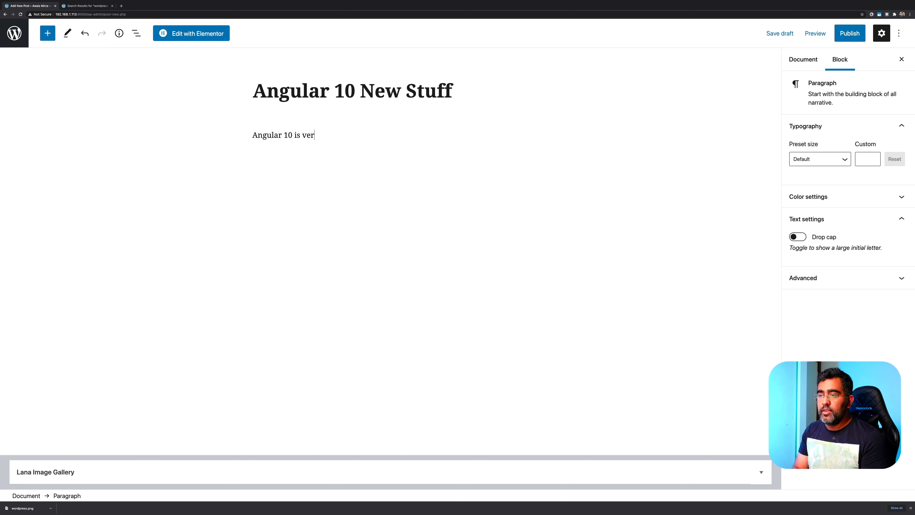
type("y easy to l")
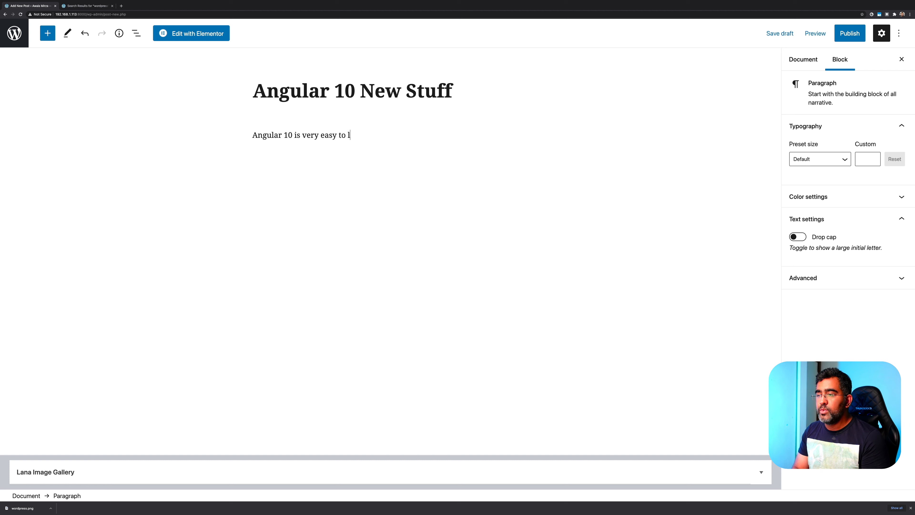
type("earn . and it's grat")
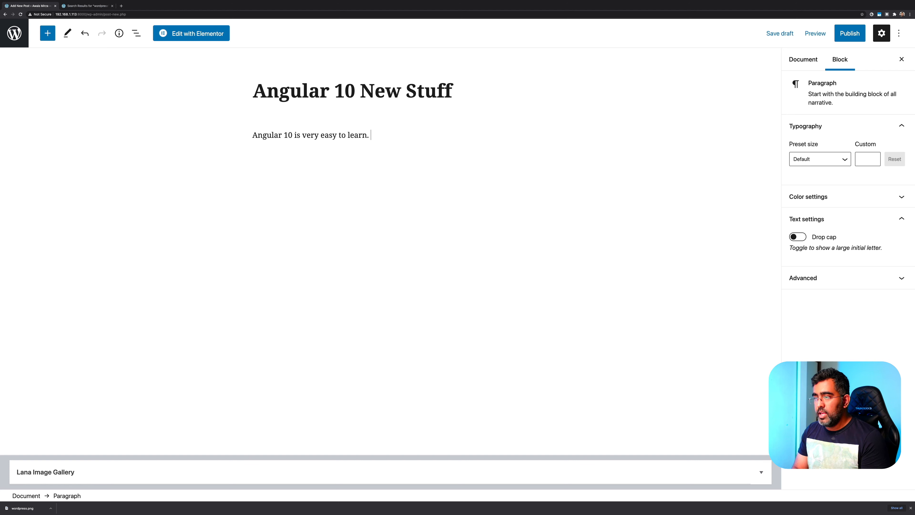
key("BackSpace")
key("BackSpace")
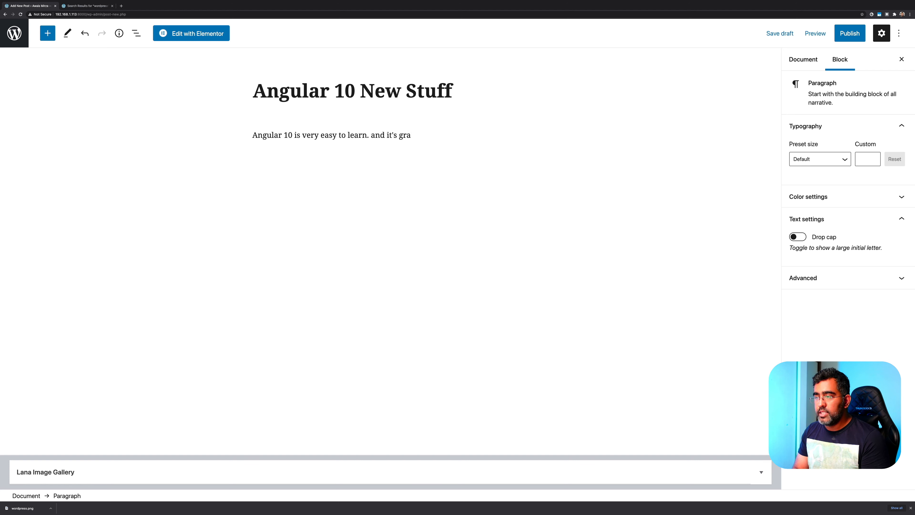
type("eat option for ")
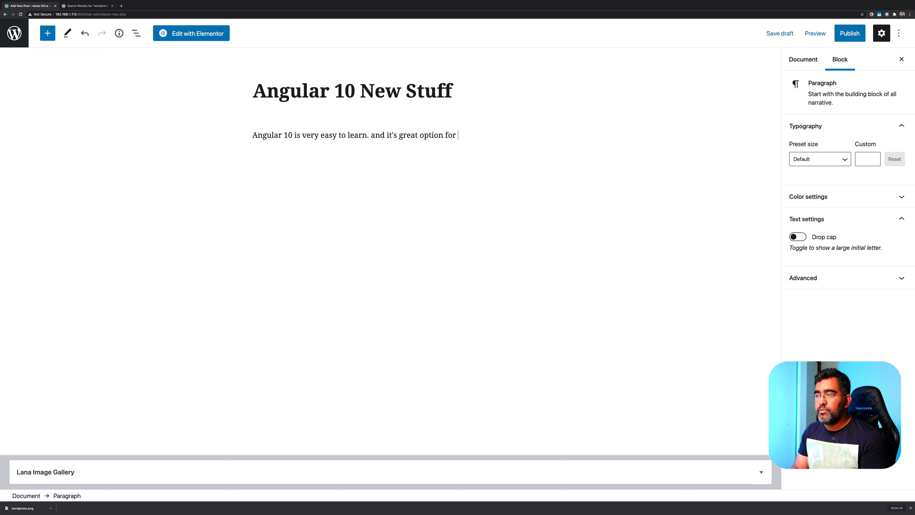
type("develop")
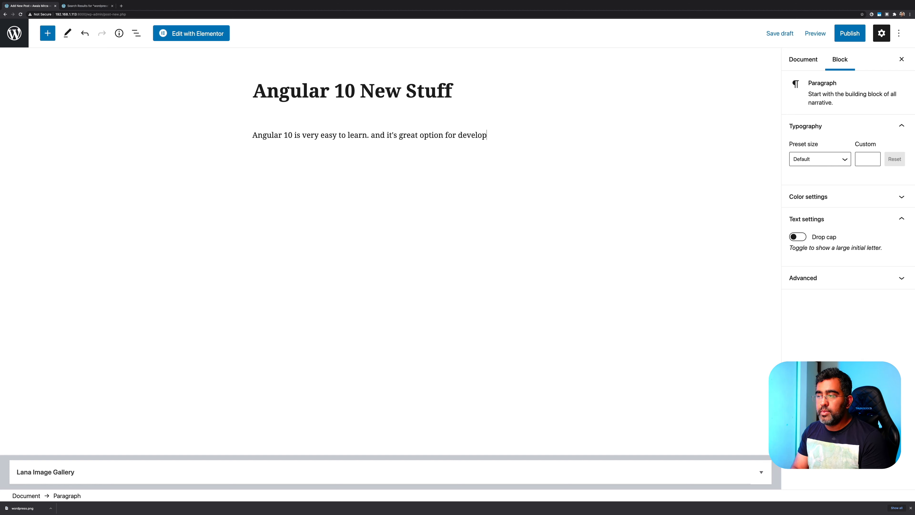
type("er whoc want to ")
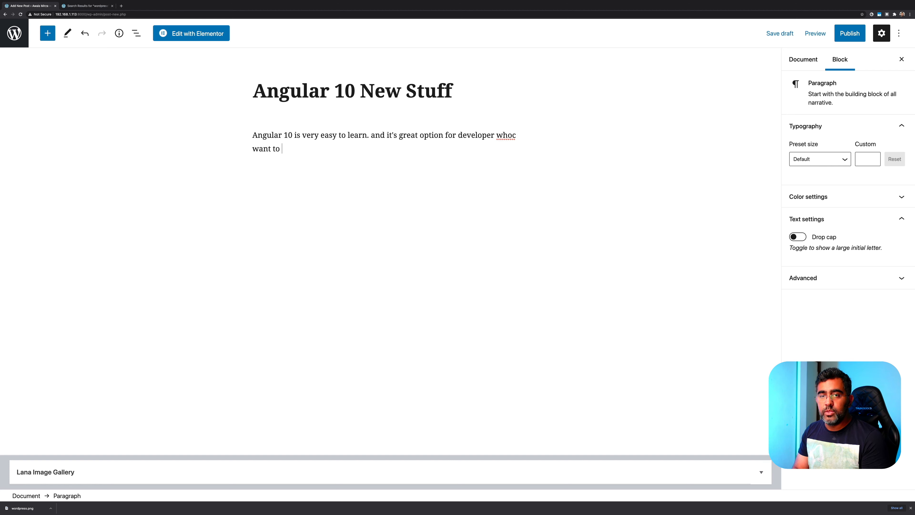
type("get a c")
key("BackSpace")
key("BackSpace")
type("jo")
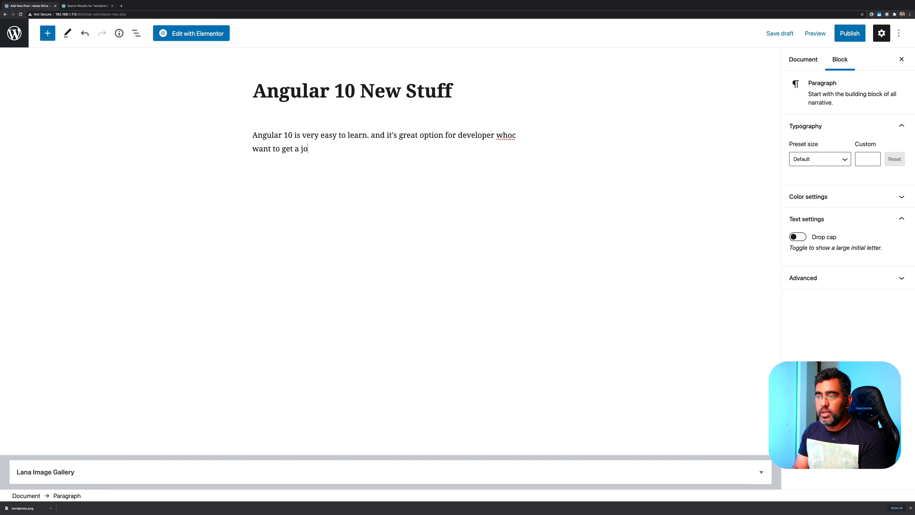
type("b as  angular d")
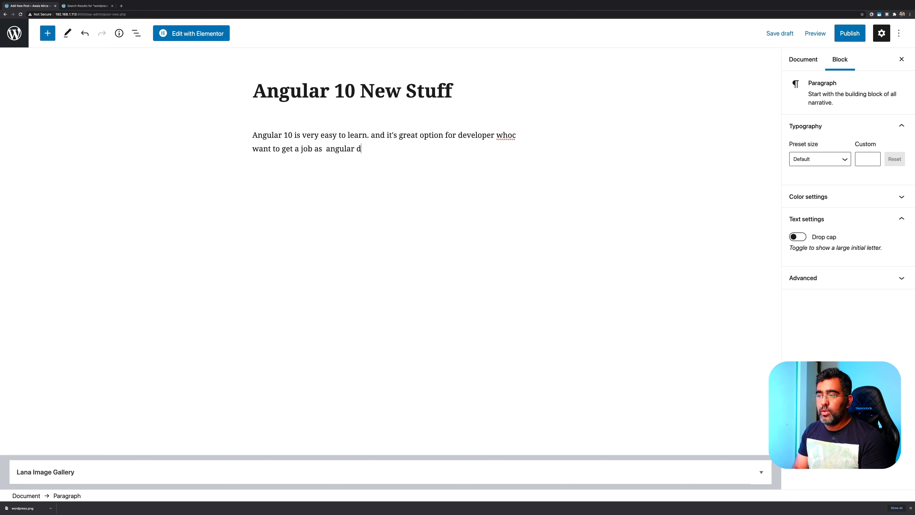
type("eveloper.")
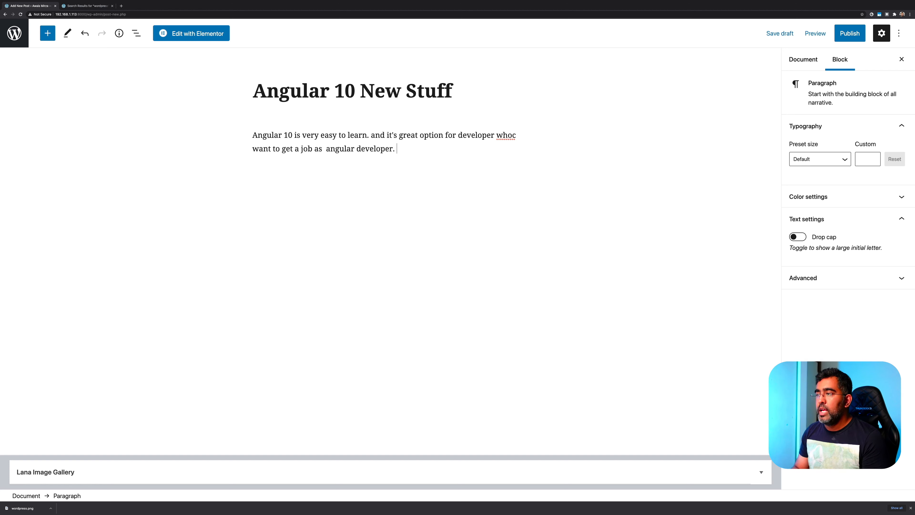
left_click(515, 136)
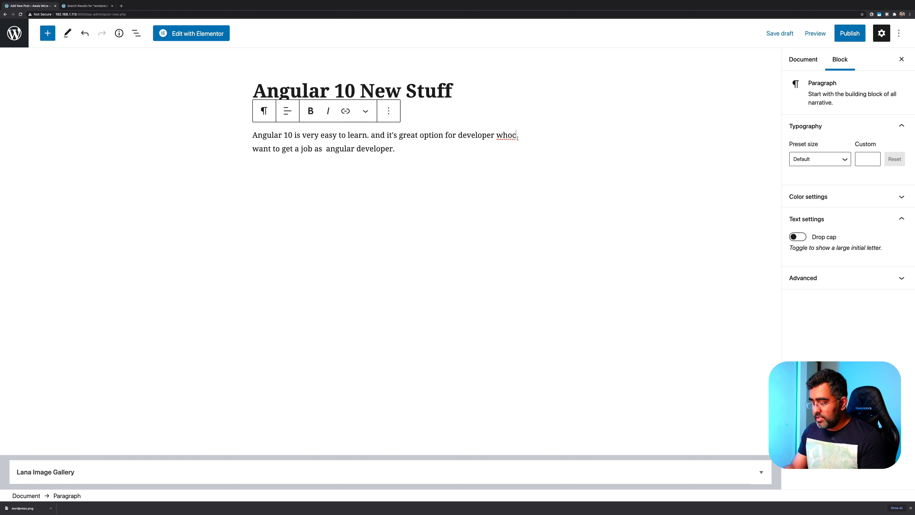
key("BackSpace")
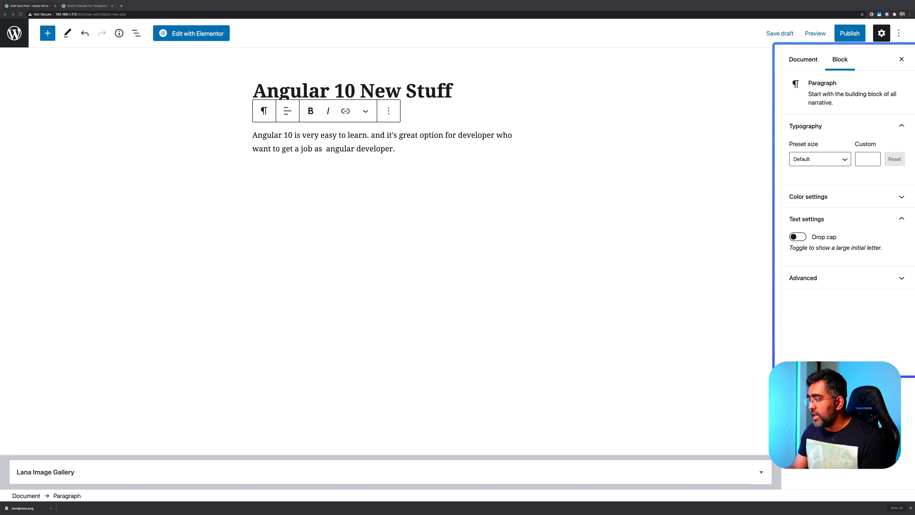
File the Angular 10 New Stuff post under the Angular category in the post settings
left_click(804, 64)
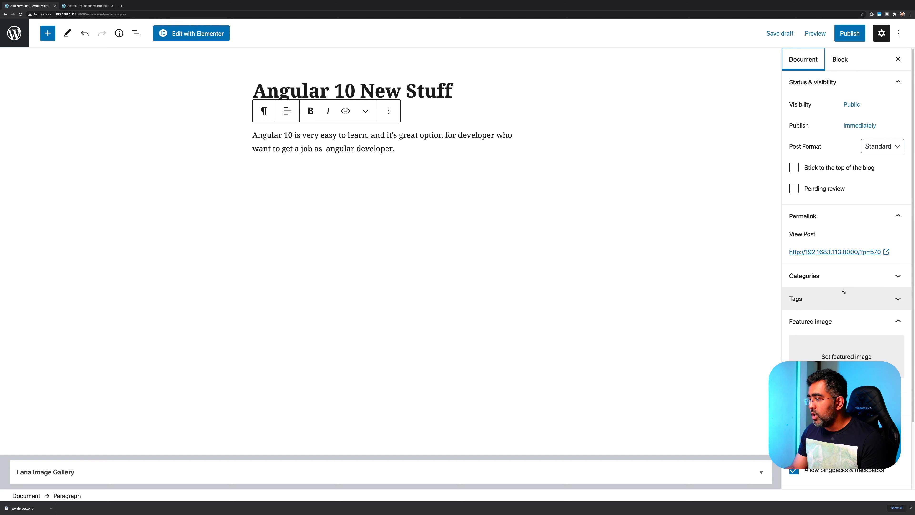
left_click(844, 275)
left_click(815, 321)
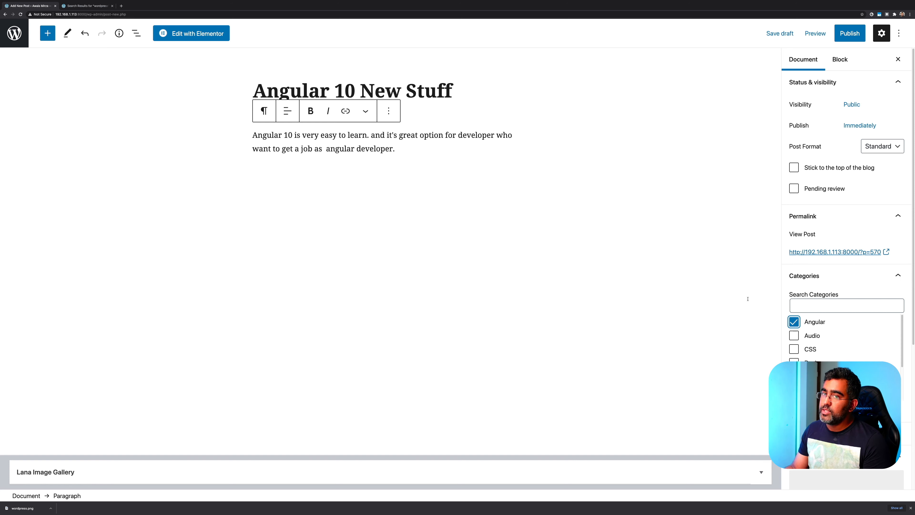
left_click(688, 293)
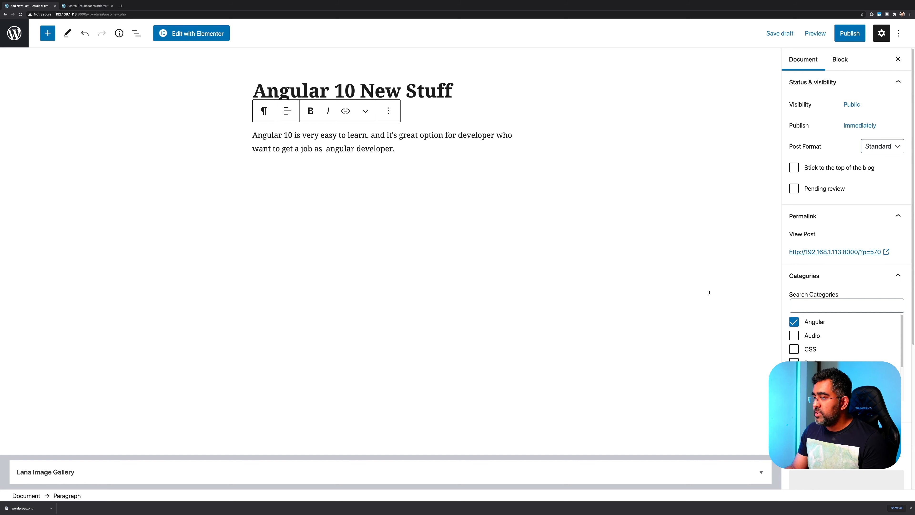
Publish the post and dismiss the post-published summary
left_click(849, 34)
left_click(835, 38)
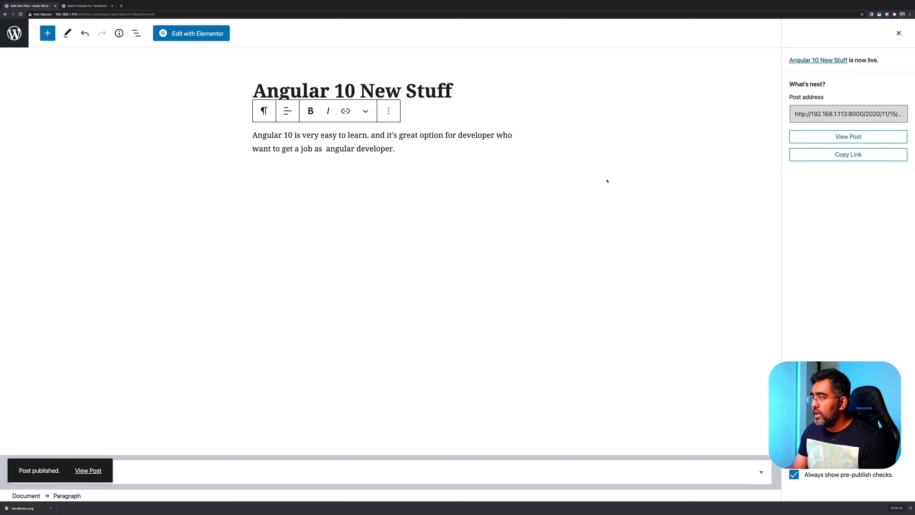
left_click(899, 34)
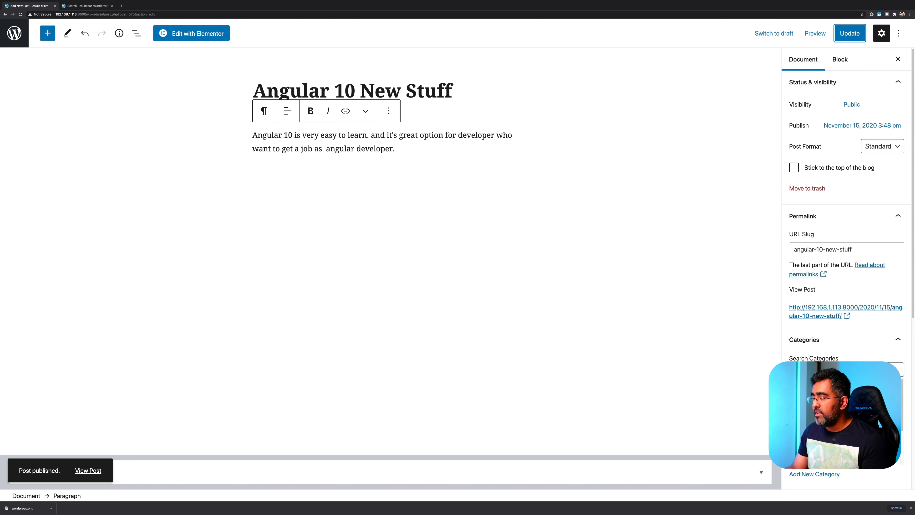
On the live site, go to the Blog page and scroll down to the Angular 10 New Stuff entry
left_click(67, 5)
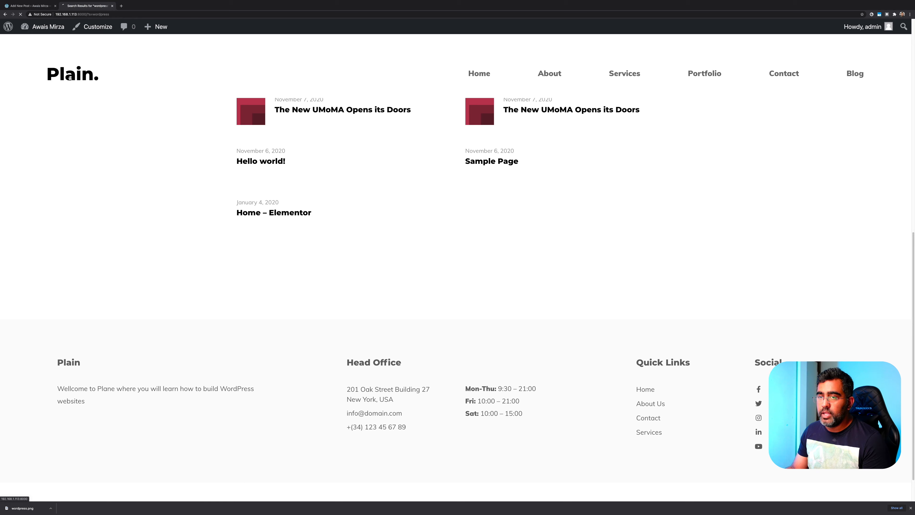
left_click(72, 76)
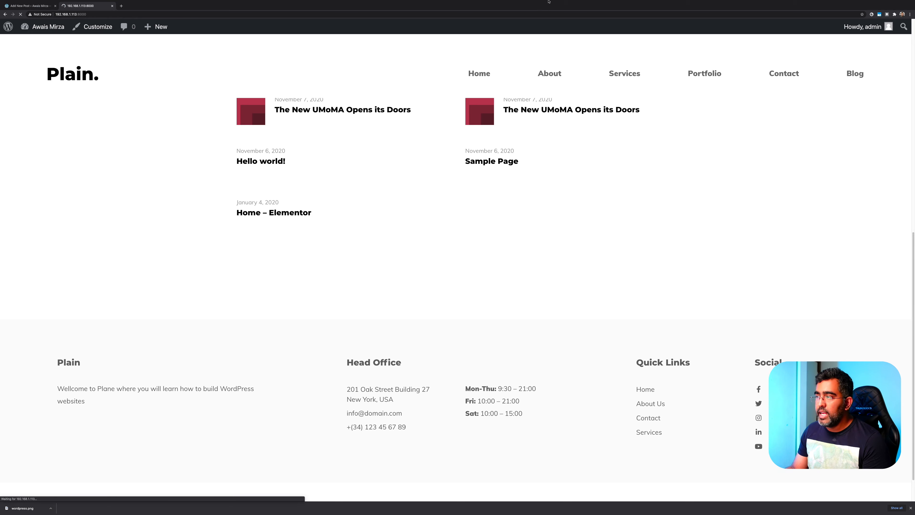
left_click(859, 77)
scroll(530, 214, "down", 10)
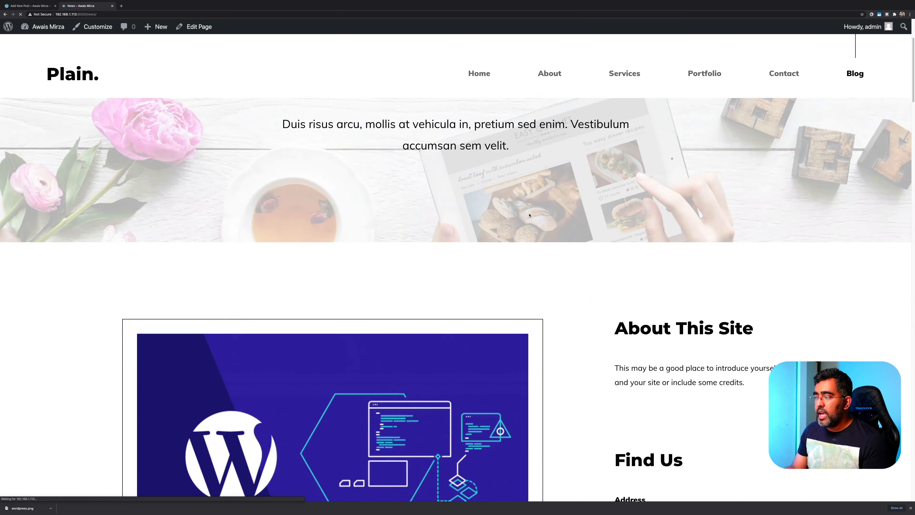
scroll(529, 214, "down", 2)
scroll(529, 214, "down", 7)
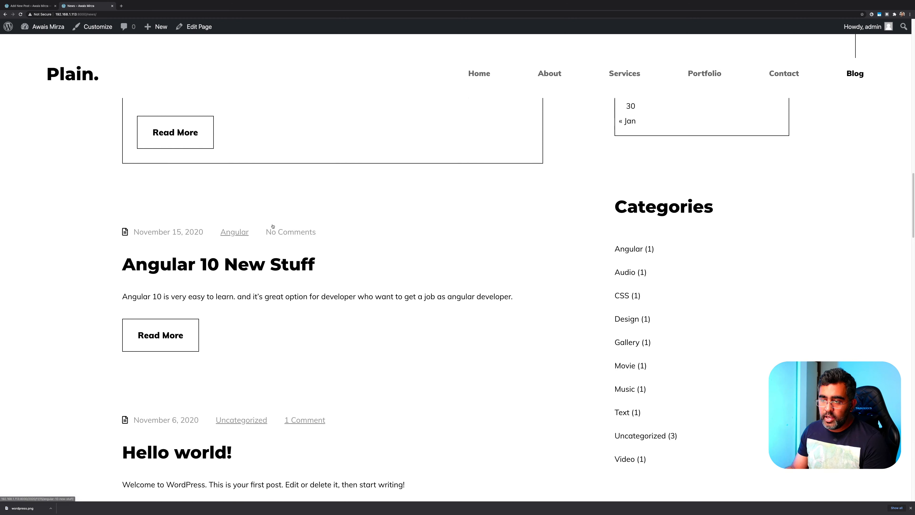
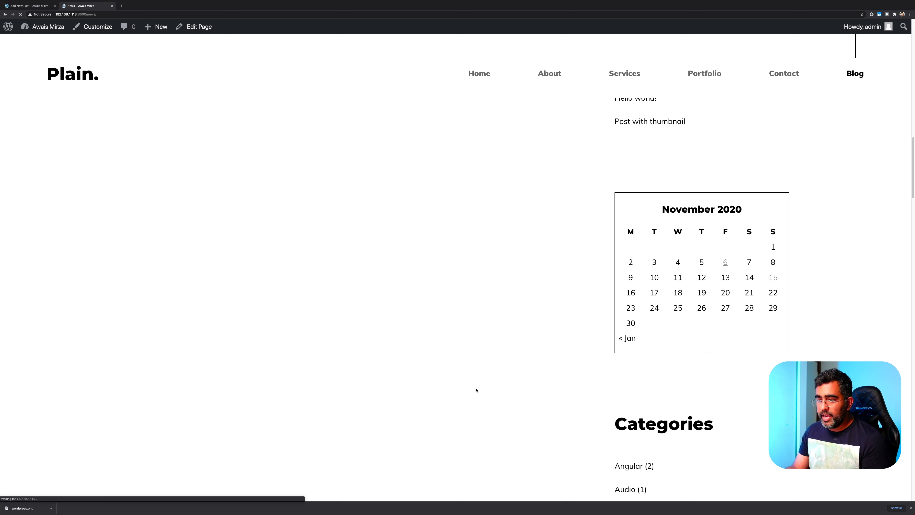
Scroll to the blog's Categories list and open the Angular (2) category archive
scroll(335, 330, "down", 8)
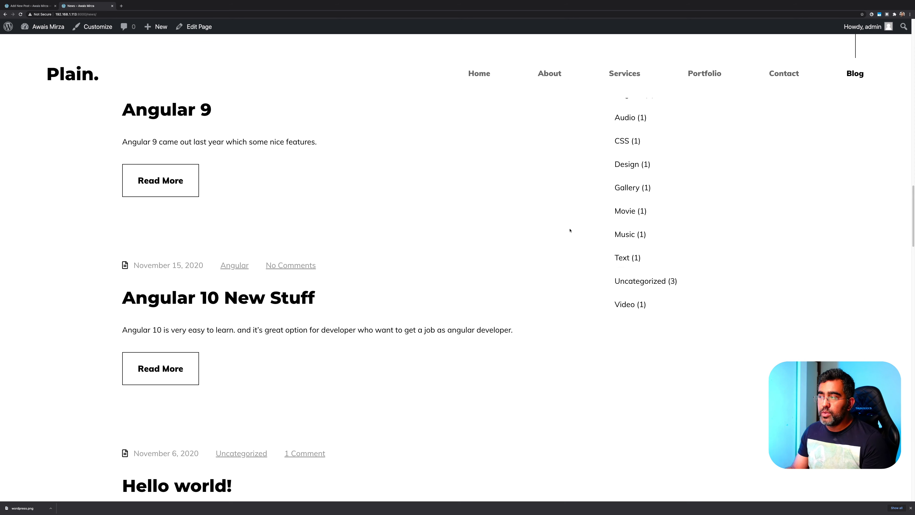
scroll(568, 229, "up", 1)
scroll(568, 229, "up", 3)
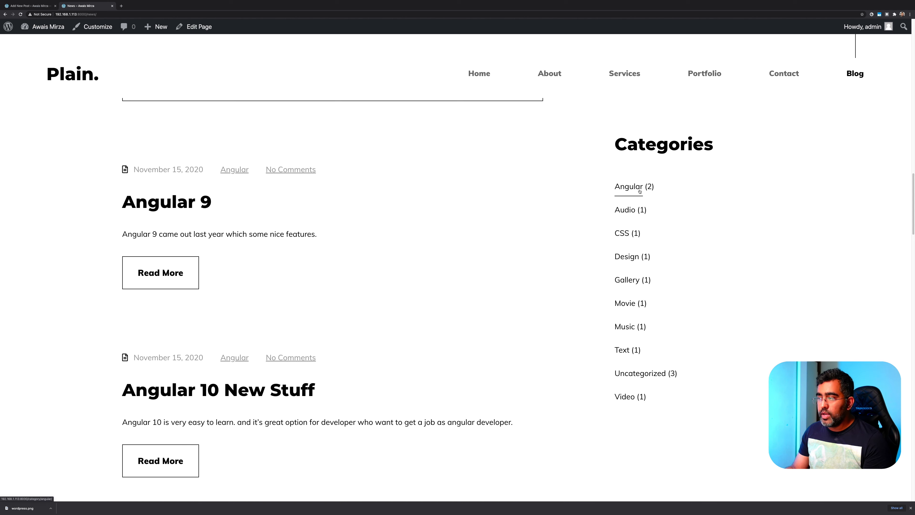
left_click(631, 188)
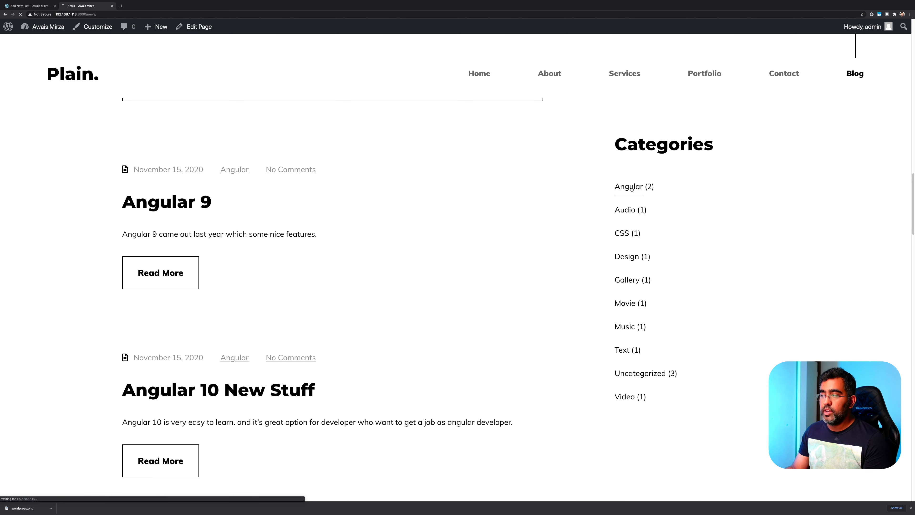
Browse the Category: Angular archive listing both Angular posts, then go back to the blog page
left_click_drag(371, 180, 526, 177)
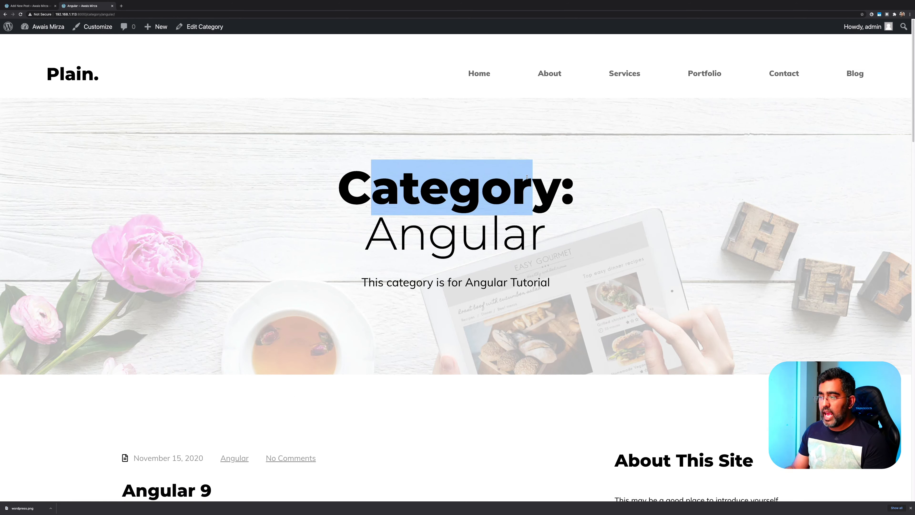
left_click_drag(403, 224, 502, 230)
scroll(449, 174, "down", 3)
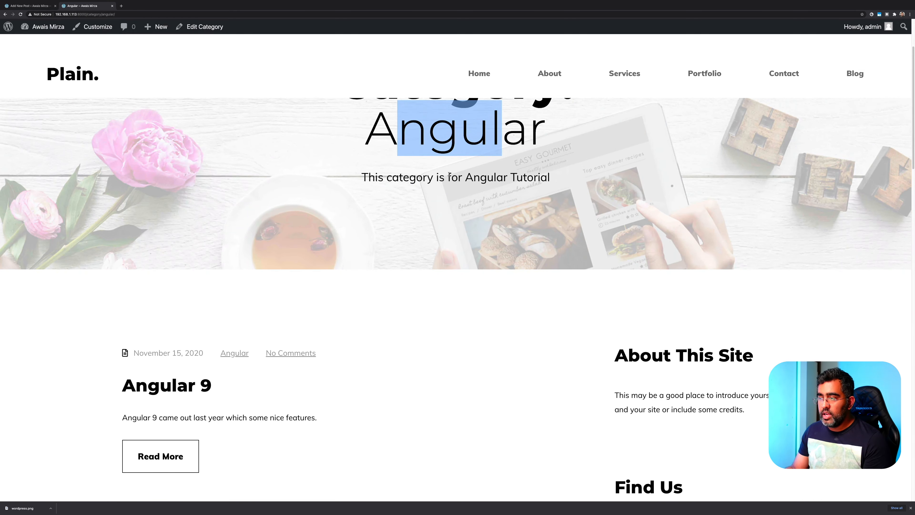
left_click_drag(394, 174, 533, 178)
scroll(524, 214, "down", 7)
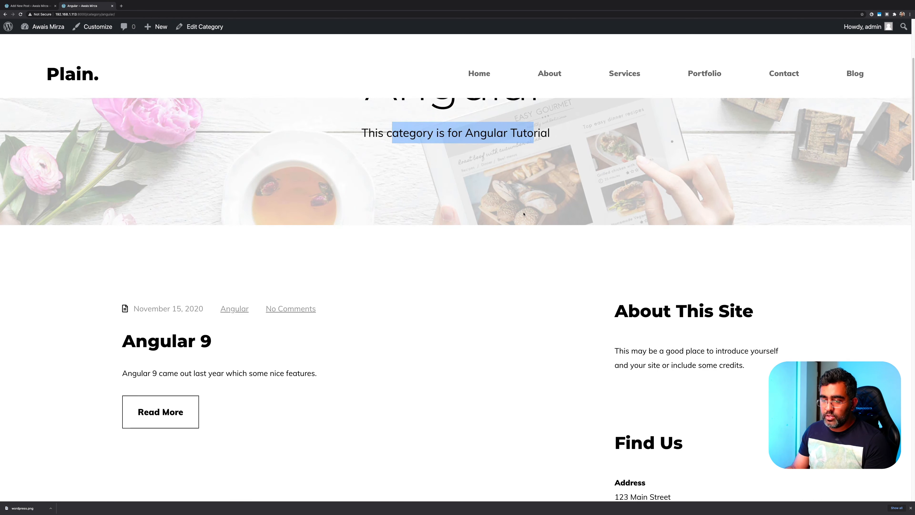
scroll(524, 214, "down", 5)
scroll(212, 324, "up", 6)
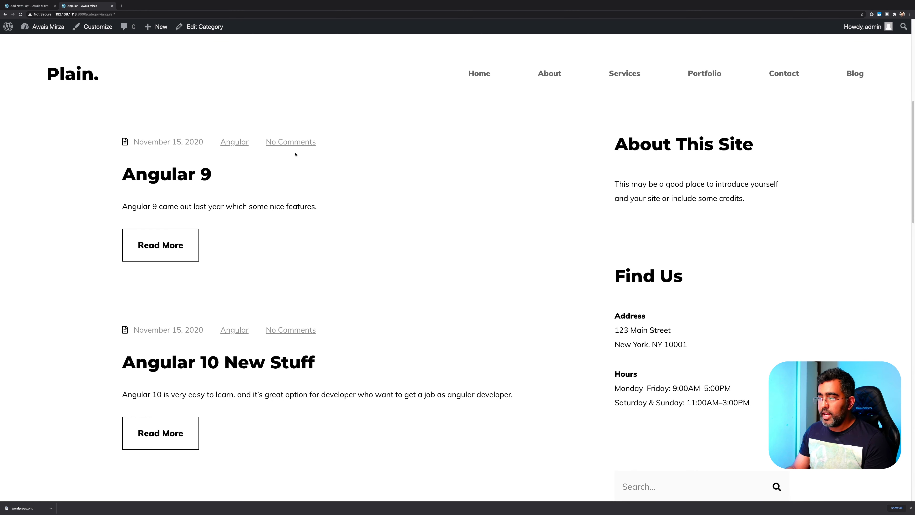
scroll(565, 229, "up", 4)
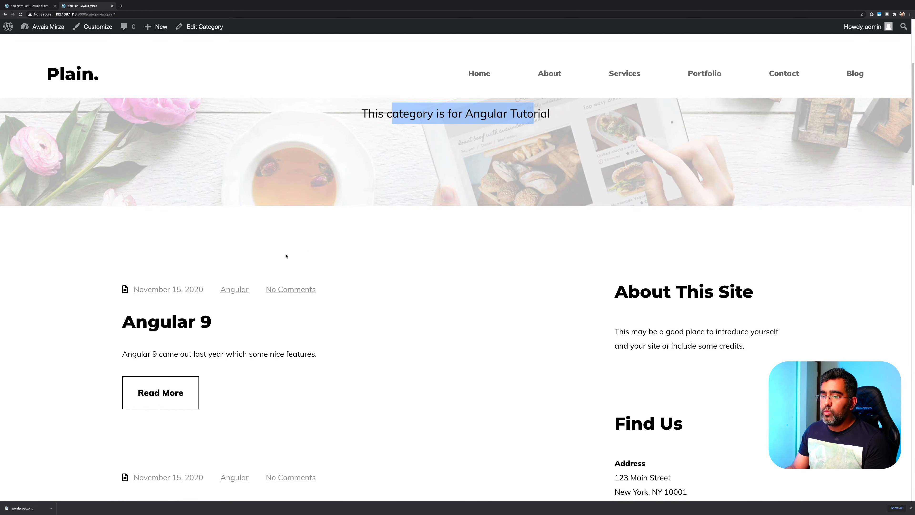
scroll(504, 238, "down", 3)
key("alt+Left")
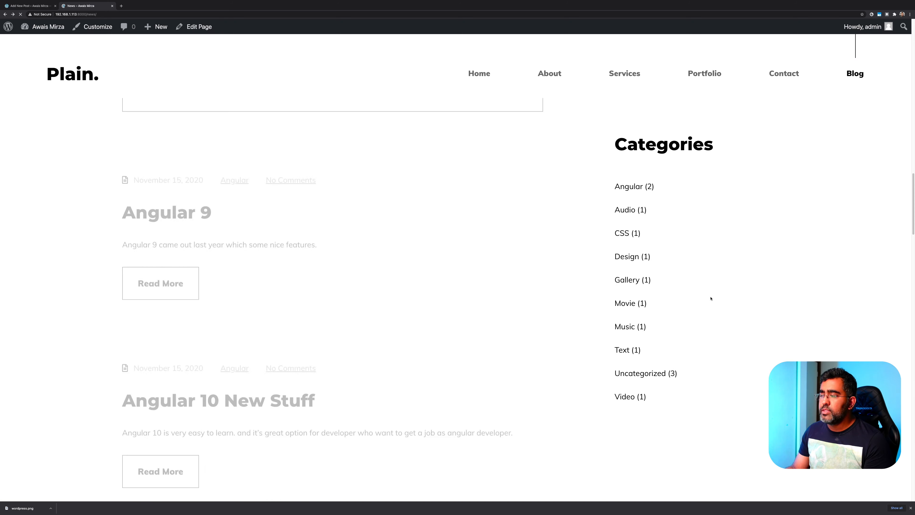
scroll(588, 205, "up", 3)
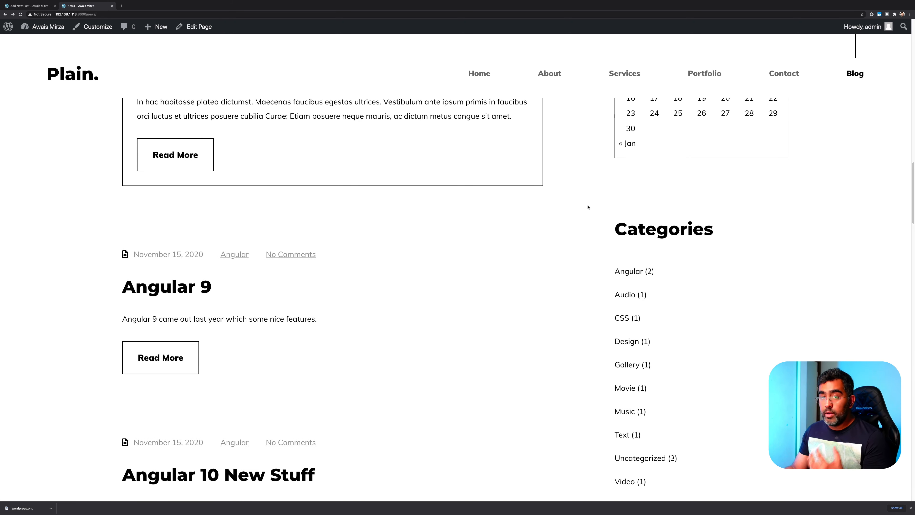
mouse_move(580, 200)
left_mouse_down()
mouse_move(758, 439)
mouse_move(758, 491)
left_mouse_up()
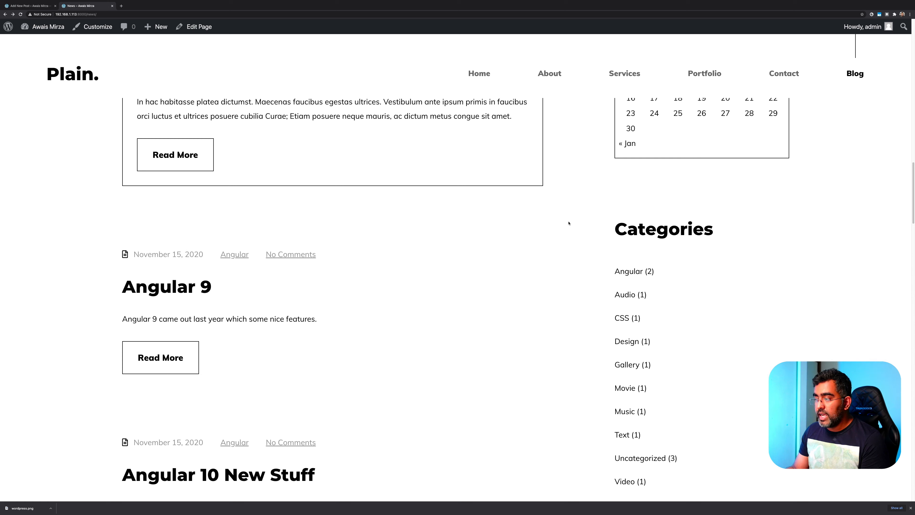
key("ctrl+alt+a")
mouse_move(565, 184)
left_mouse_down()
mouse_move(723, 348)
mouse_move(774, 474)
mouse_move(771, 504)
left_mouse_up()
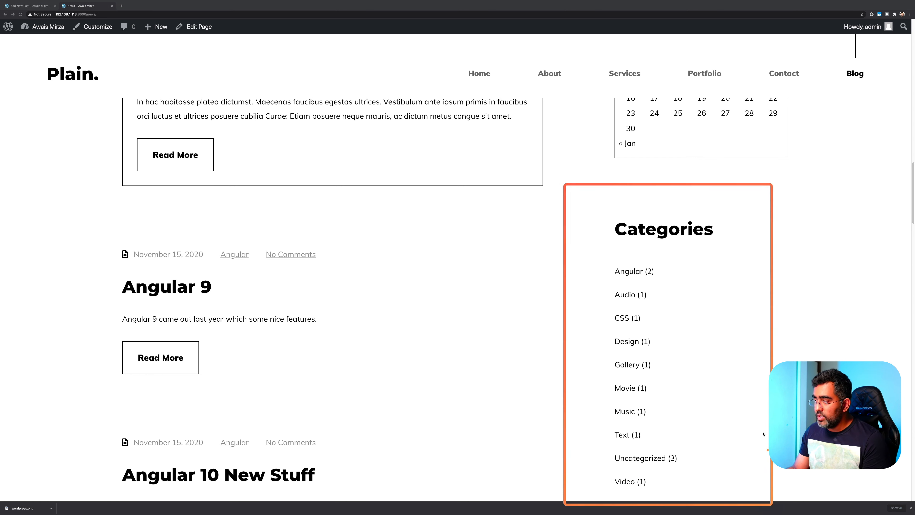
key("Escape")
scroll(577, 298, "up", 6)
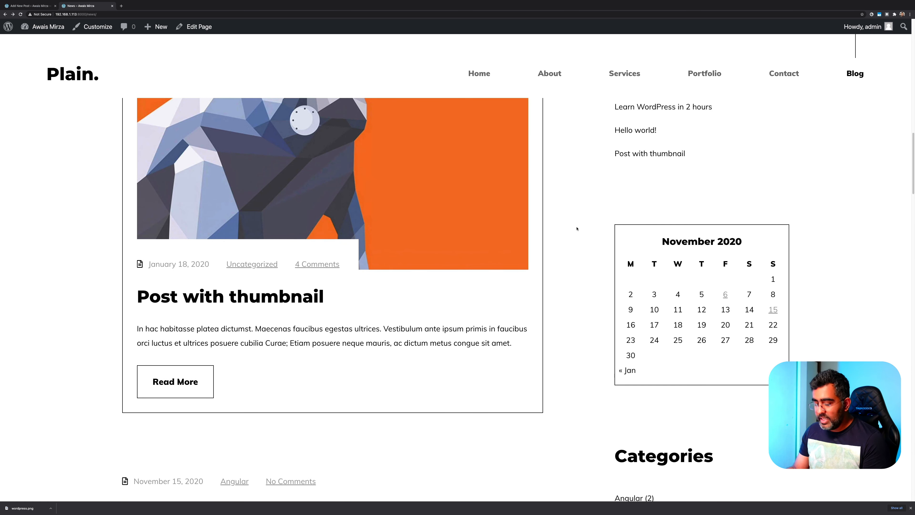
key("ctrl+alt+a")
left_click_drag(569, 199, 820, 431)
key("Escape")
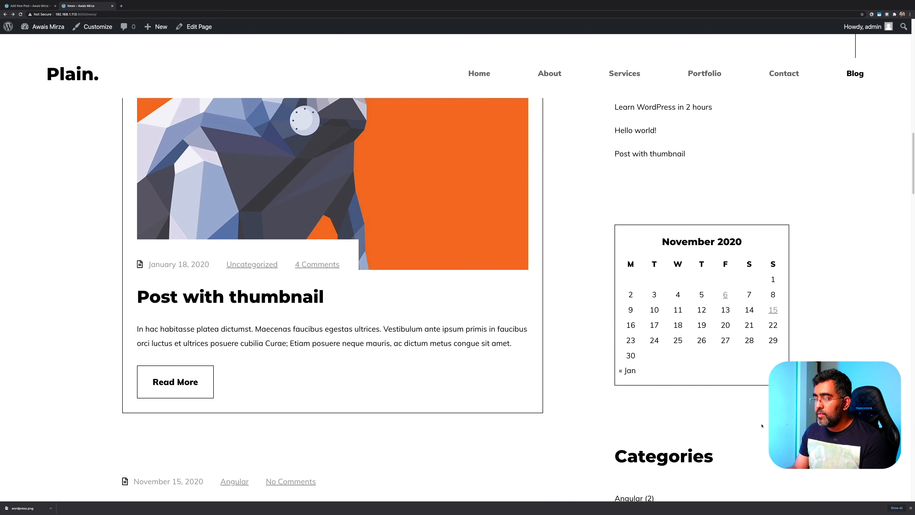
scroll(592, 224, "up", 5)
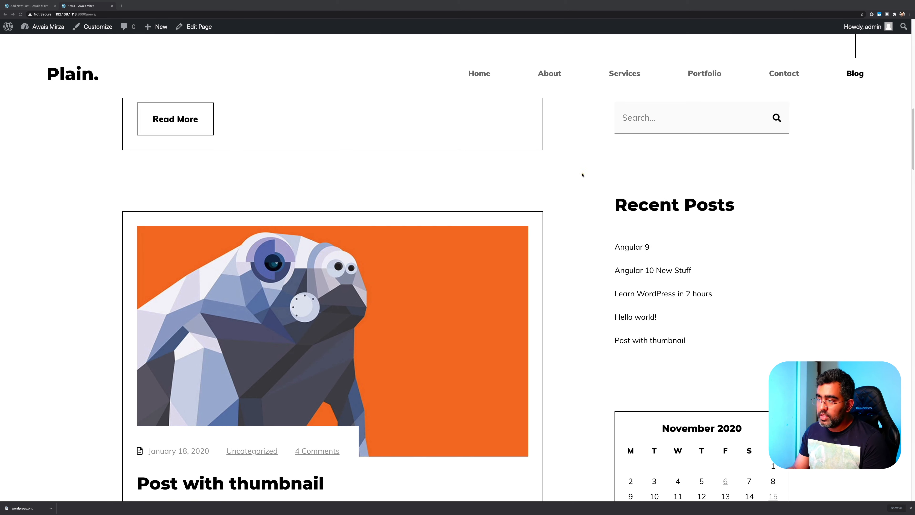
left_click_drag(581, 174, 772, 359)
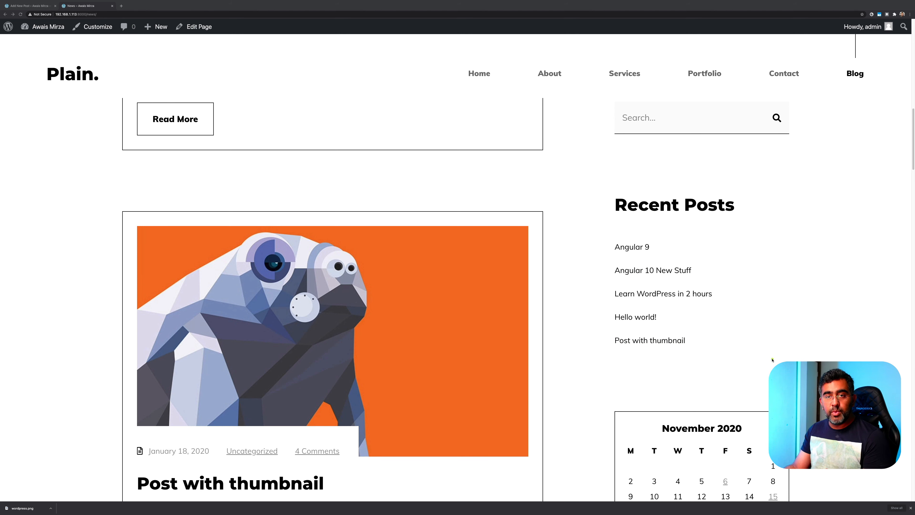
left_click_drag(600, 231, 674, 263)
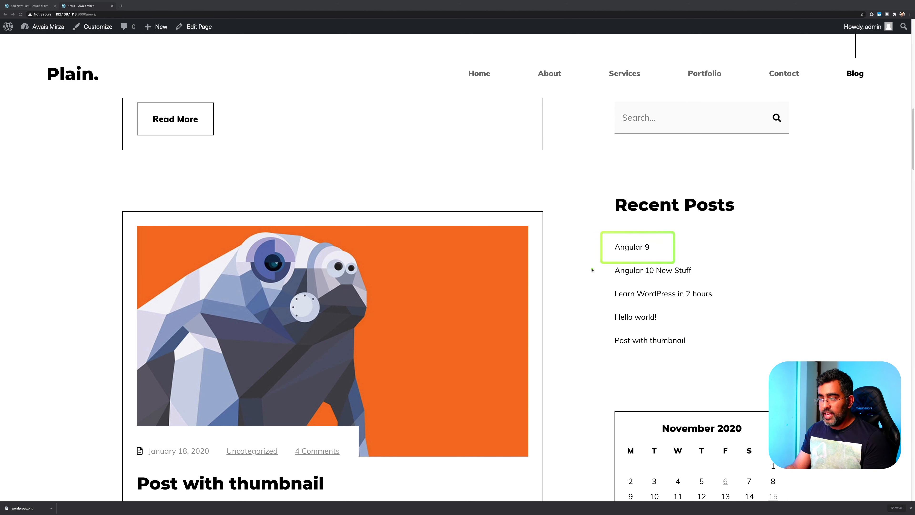
left_click_drag(601, 259, 704, 278)
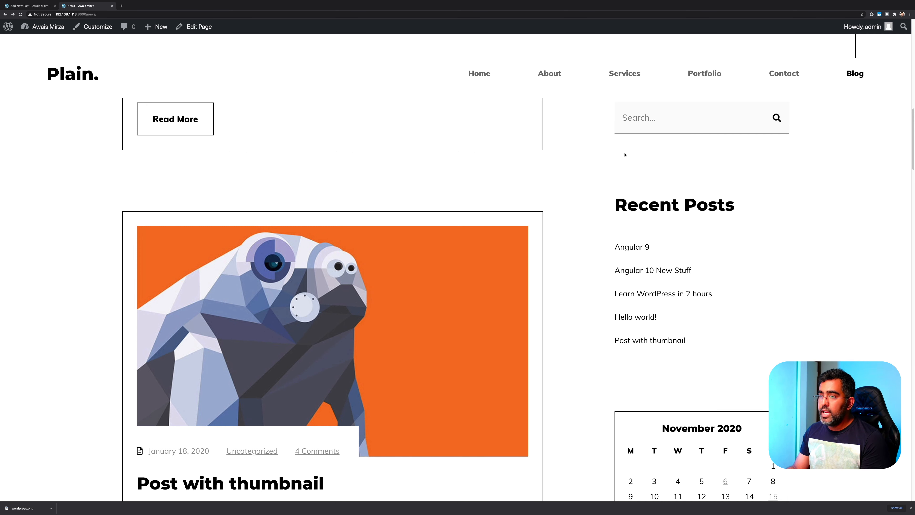
scroll(688, 238, "down", 15)
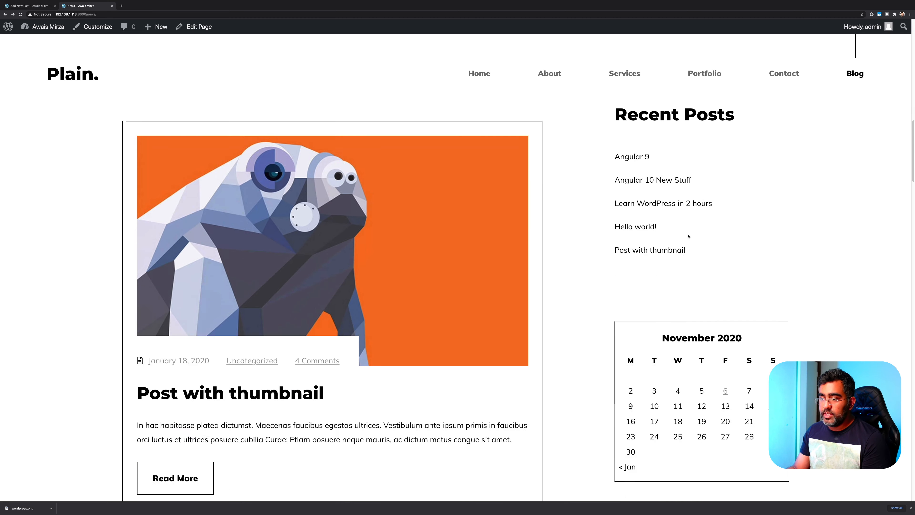
scroll(689, 237, "down", 15)
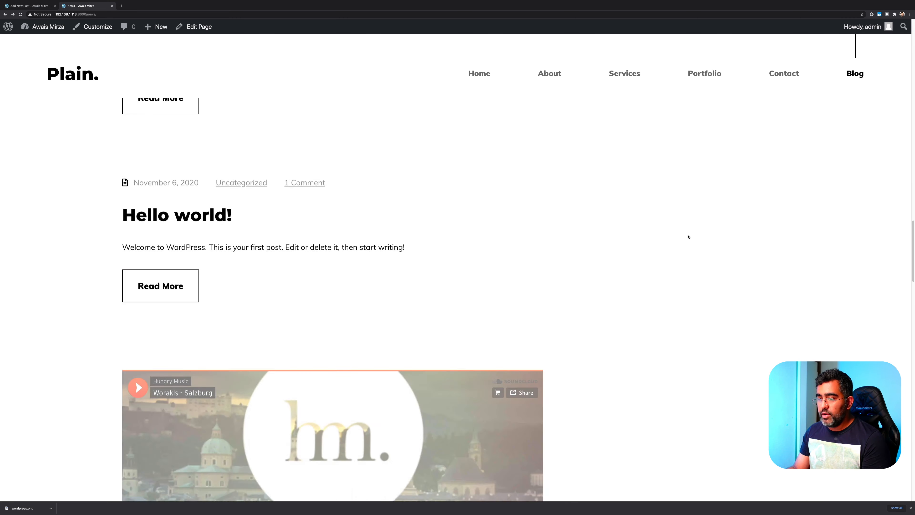
scroll(689, 236, "down", 10)
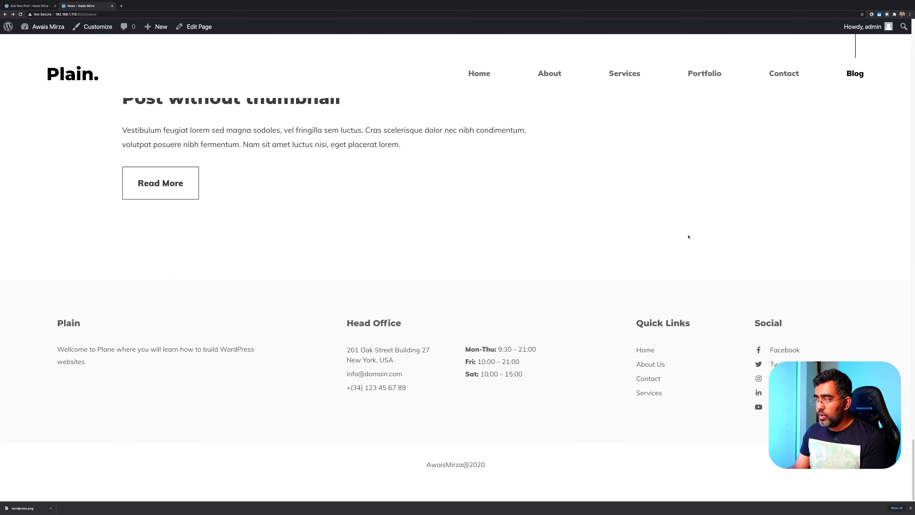
left_click(688, 236)
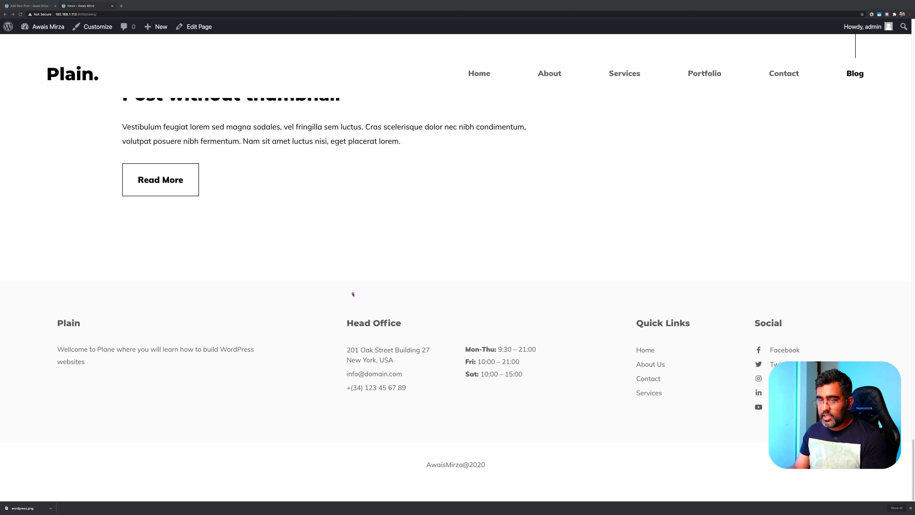
mouse_move(21, 297)
left_mouse_down()
mouse_move(161, 355)
mouse_move(259, 437)
left_mouse_up()
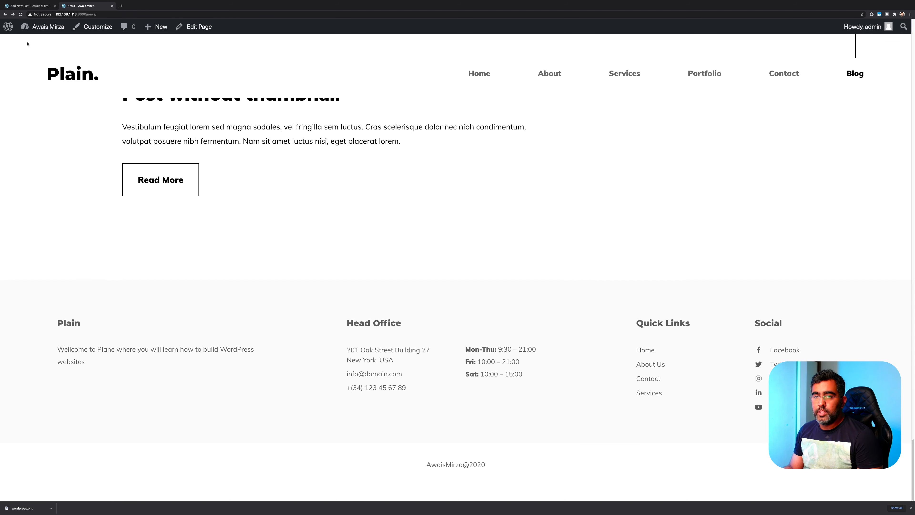
mouse_move(8, 26)
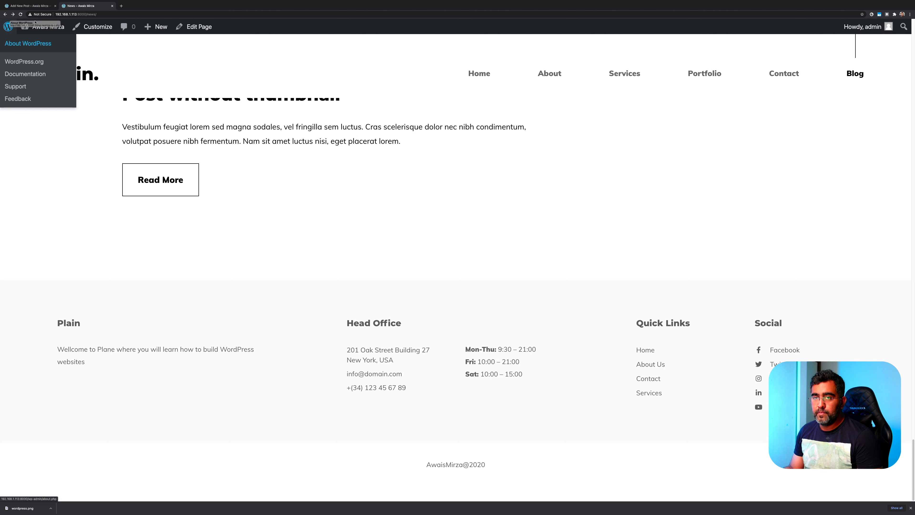
Enter the admin Dashboard via the site name, visit Widgets, then bring up the Themes page
left_click(29, 28)
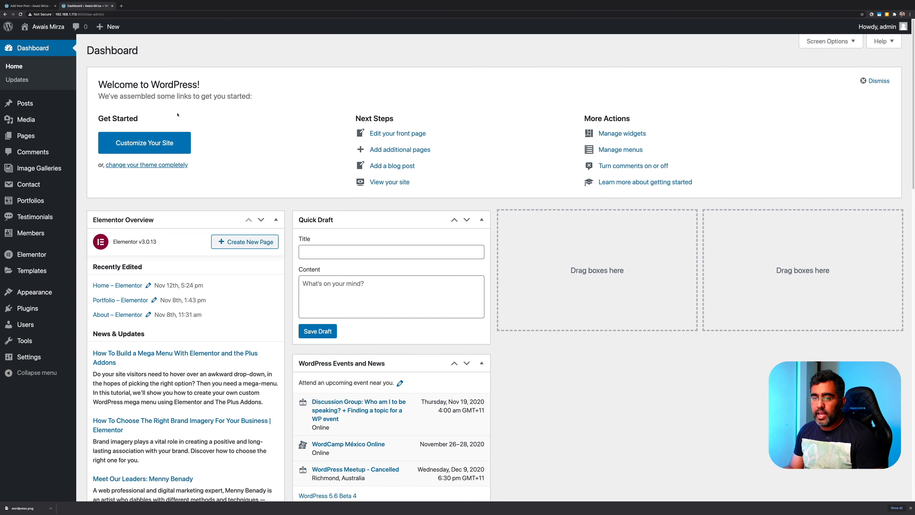
mouse_move(42, 283)
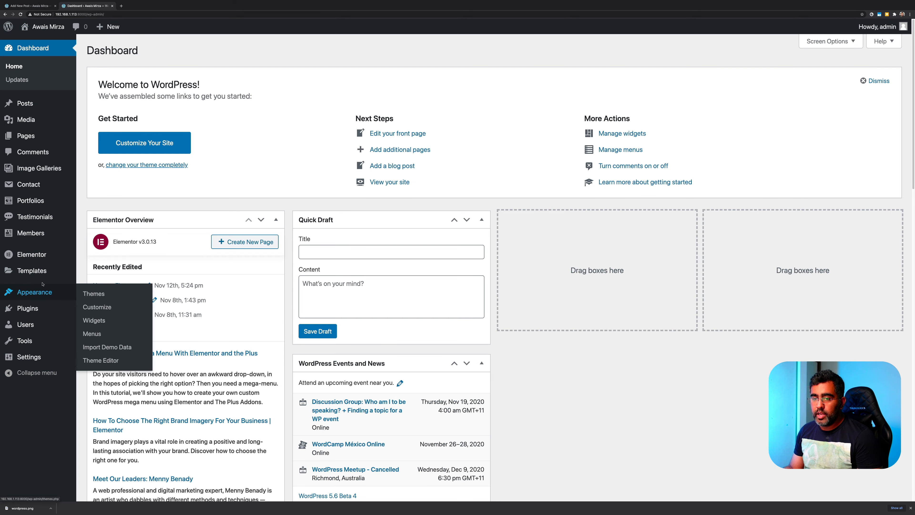
left_click(100, 323)
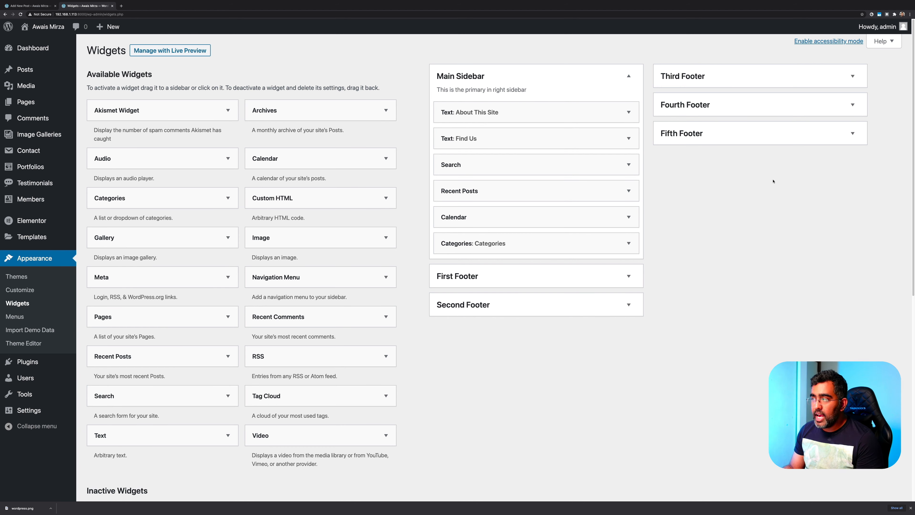
left_click(36, 278)
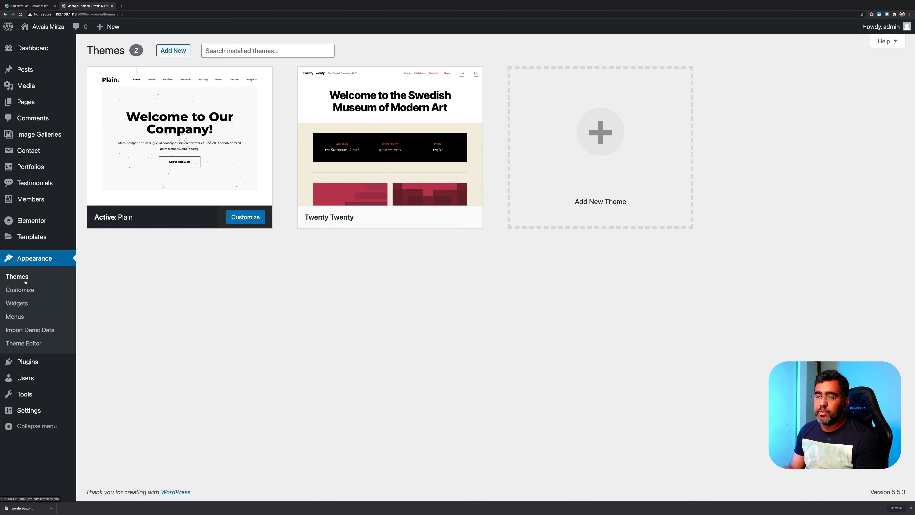
Activate the Twenty Twenty theme, review its Widgets page, then return to the Themes list
left_click(411, 217)
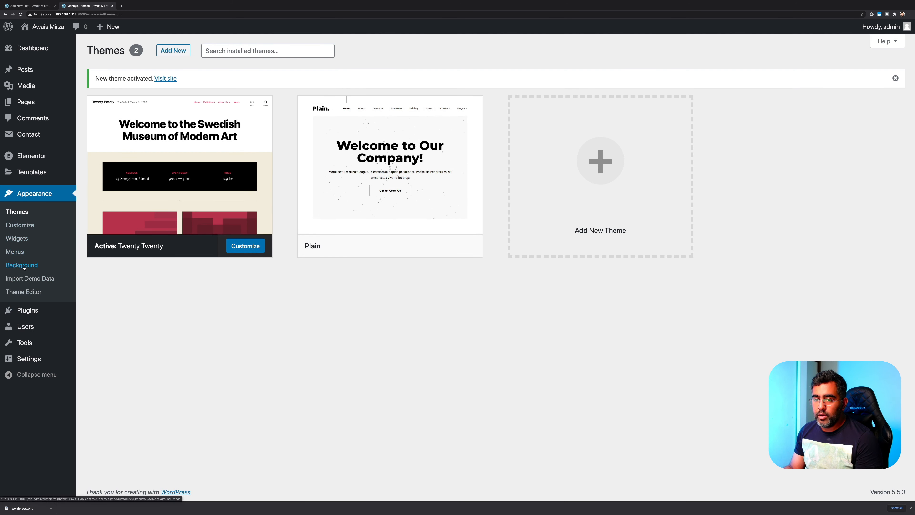
left_click(21, 238)
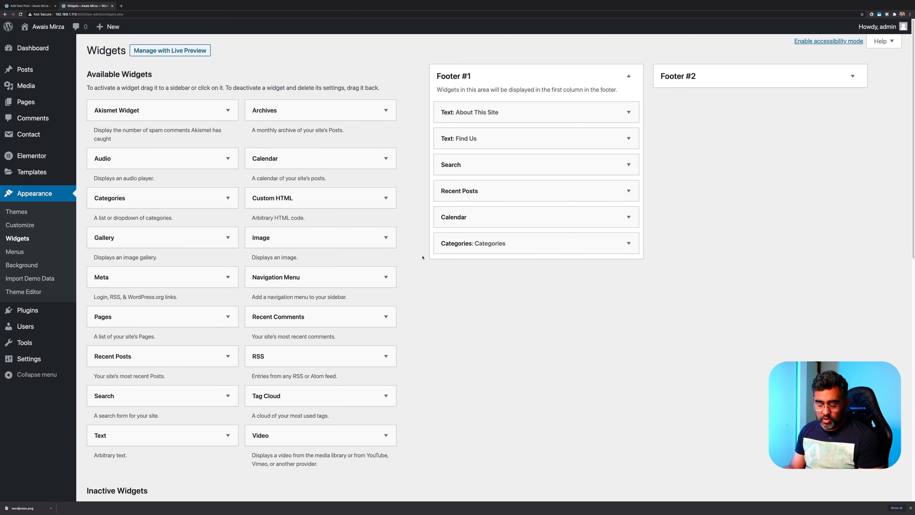
left_click(469, 99)
mouse_move(414, 44)
left_mouse_down()
mouse_move(806, 266)
mouse_move(878, 292)
left_mouse_up()
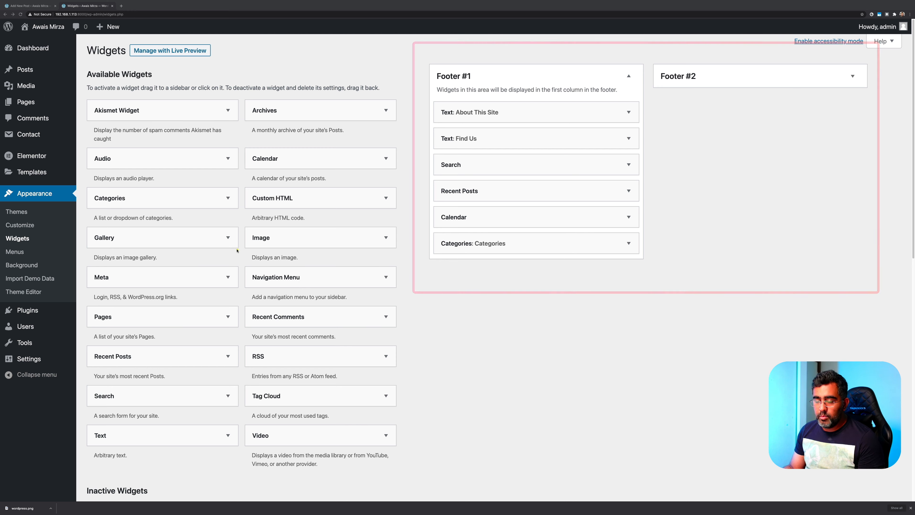
scroll(229, 228, "down", 4)
scroll(229, 228, "down", 3)
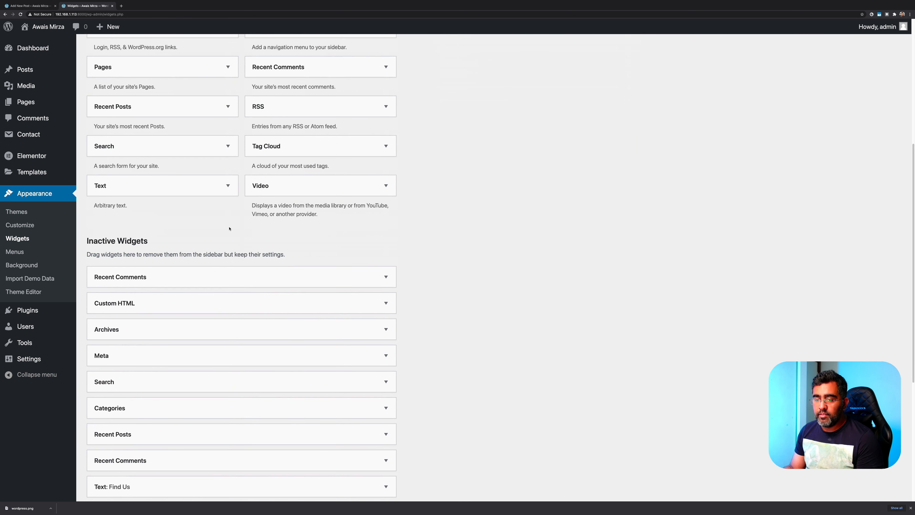
scroll(176, 265, "down", 1)
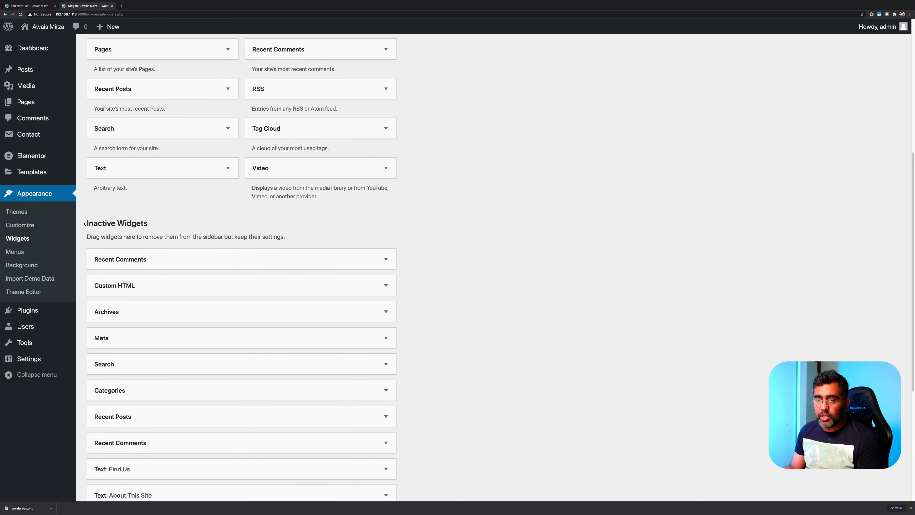
scroll(245, 245, "down", 5)
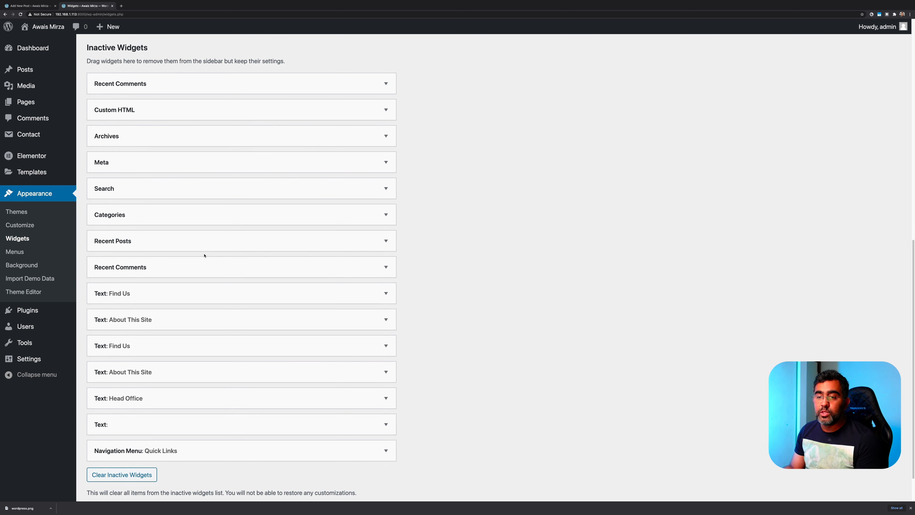
left_click(26, 217)
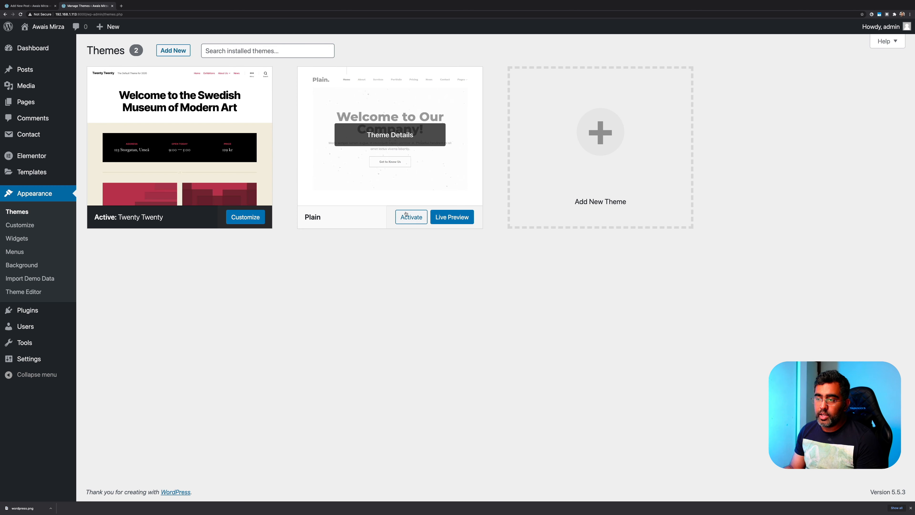
Activate the Plain theme and review its Main Sidebar and First–Fifth Footer widget areas
left_click(412, 218)
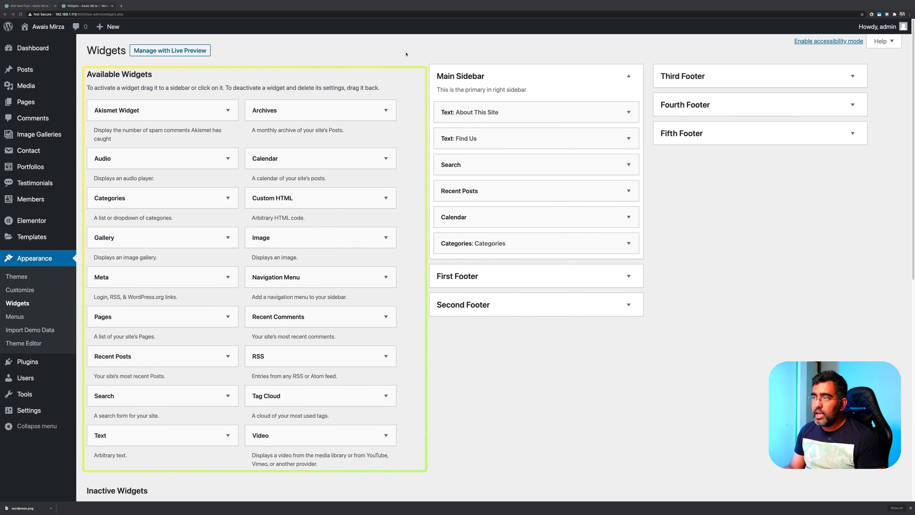
mouse_move(410, 34)
left_mouse_down()
mouse_move(515, 118)
mouse_move(758, 240)
mouse_move(872, 363)
left_mouse_up()
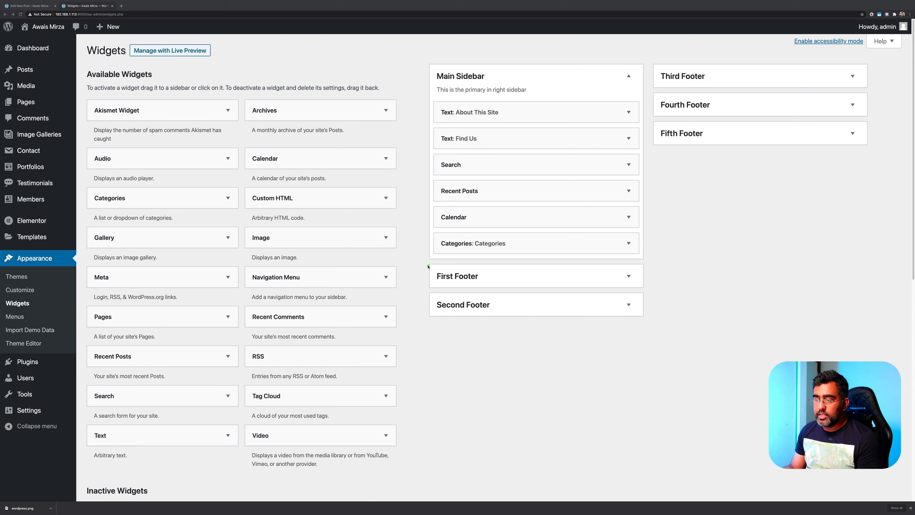
mouse_move(428, 267)
left_mouse_down()
mouse_move(706, 310)
mouse_move(701, 281)
left_mouse_up()
left_click_drag(643, 122, 873, 153)
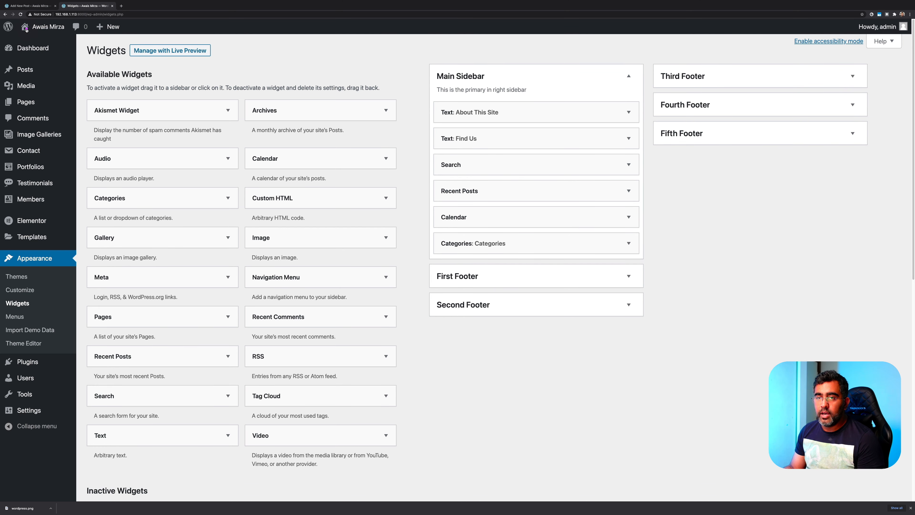
mouse_move(27, 30)
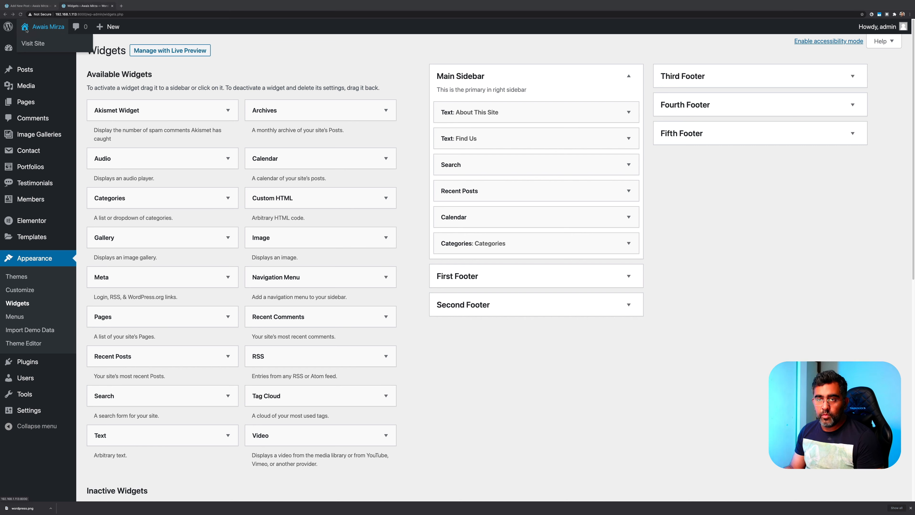
right_click(32, 43)
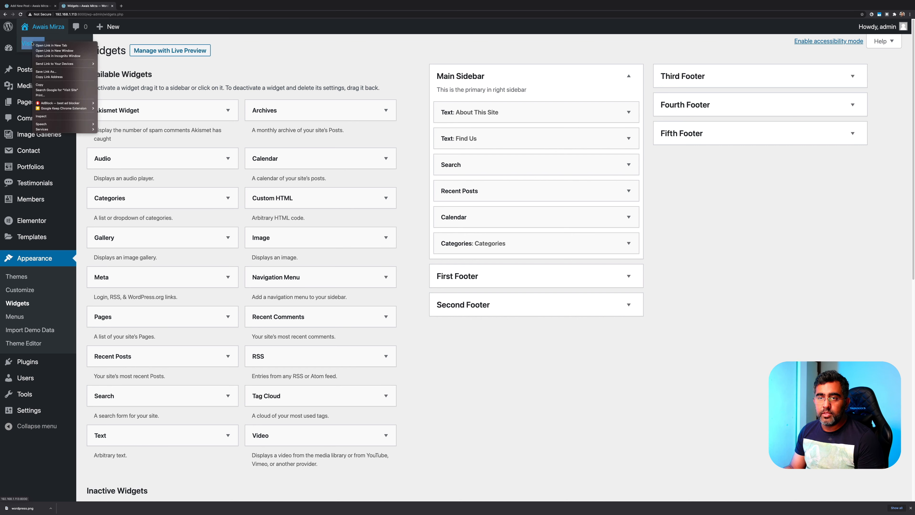
Open the live site's Blog page in a new tab, closing the Add New Post tab, then return to Widgets
left_click(54, 45)
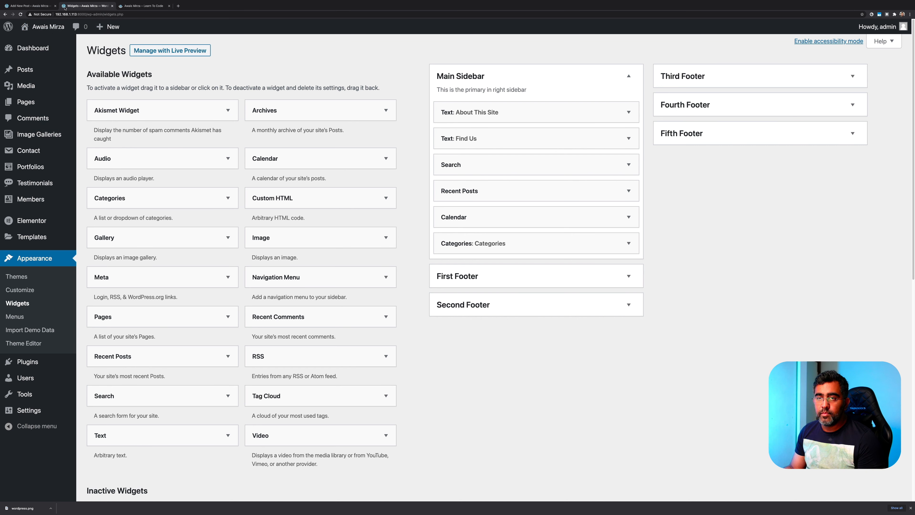
left_click(55, 6)
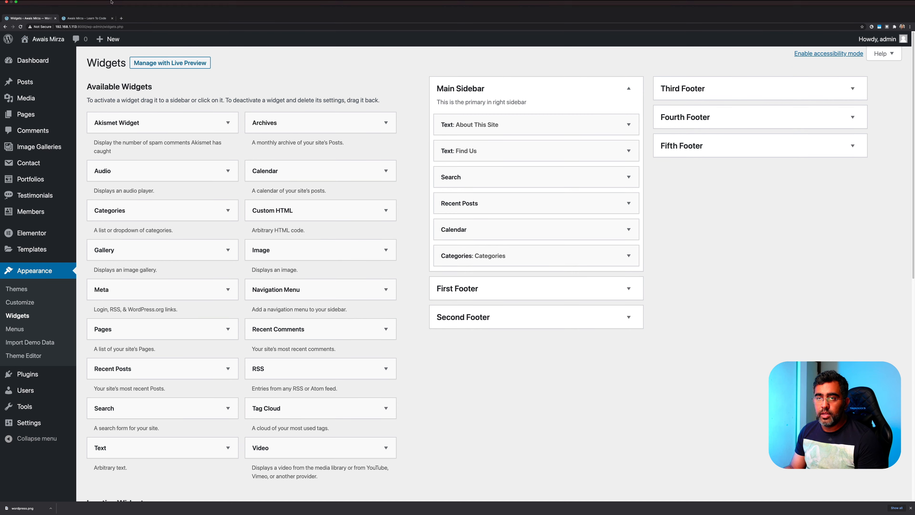
left_click(88, 18)
left_click(857, 78)
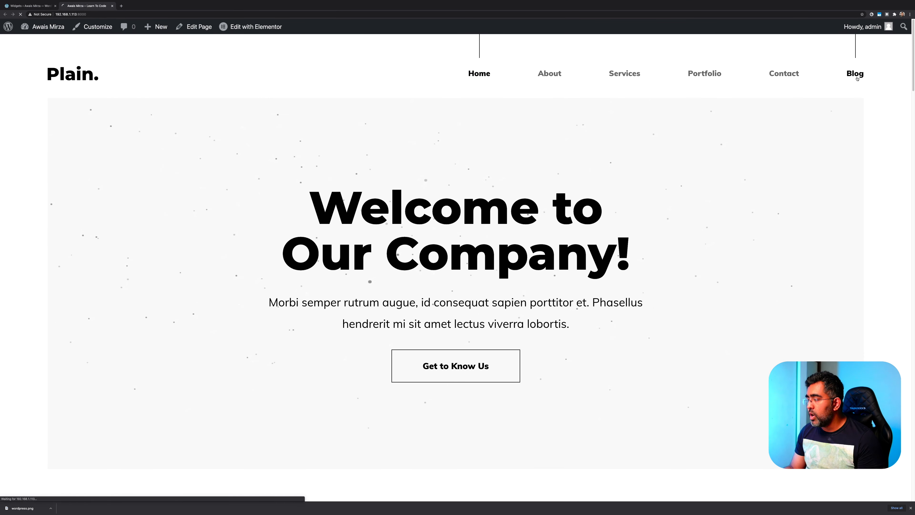
scroll(627, 294, "down", 10)
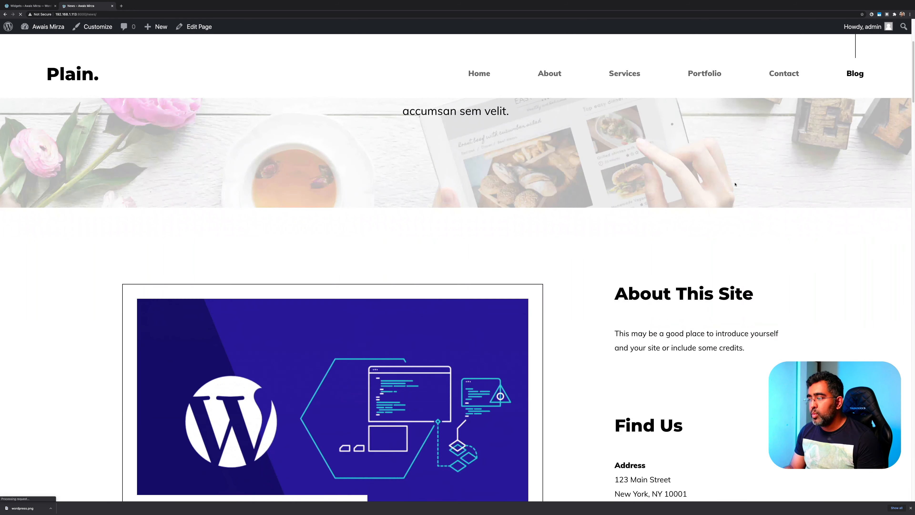
scroll(644, 300, "down", 20)
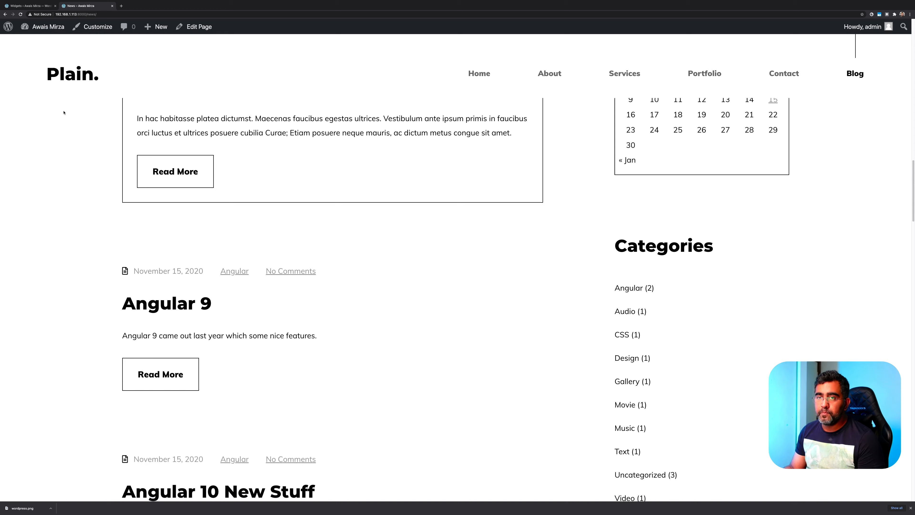
left_click(29, 6)
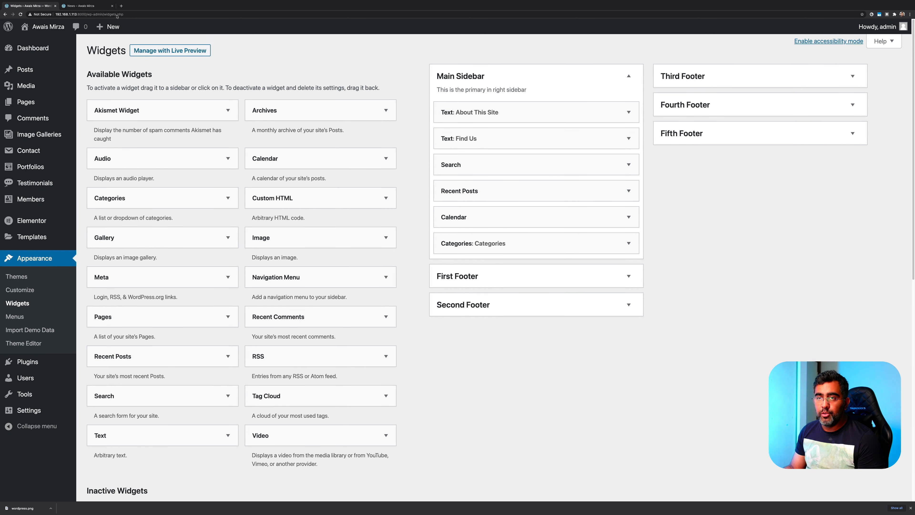
left_click(103, 6)
scroll(650, 393, "down", 15)
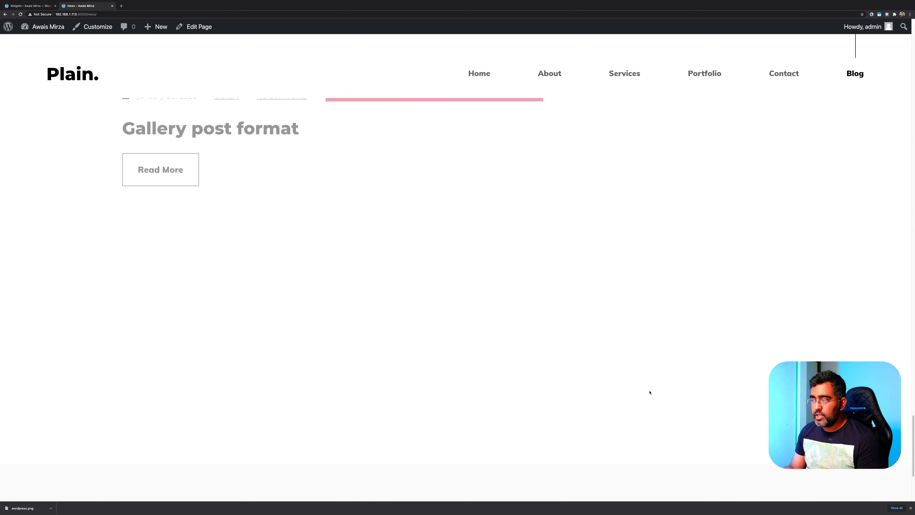
scroll(650, 393, "down", 5)
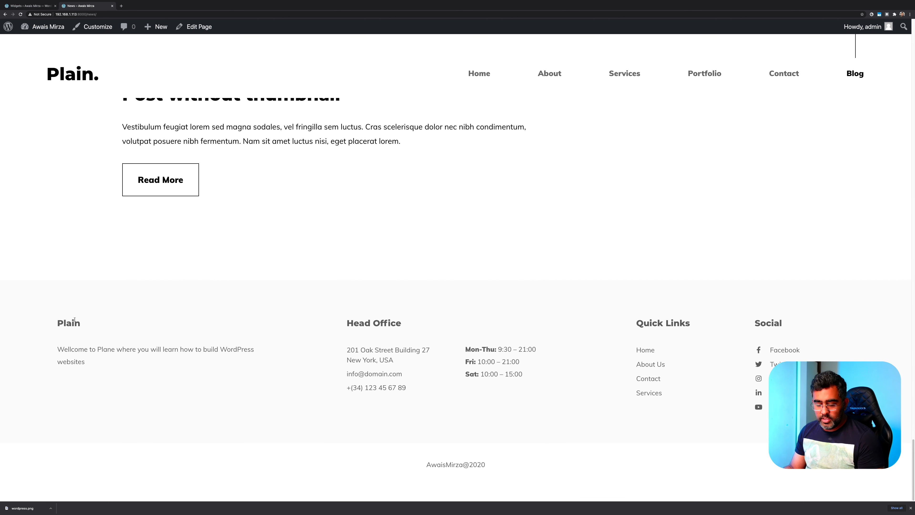
mouse_move(17, 282)
left_mouse_down()
mouse_move(280, 401)
mouse_move(306, 399)
left_mouse_up()
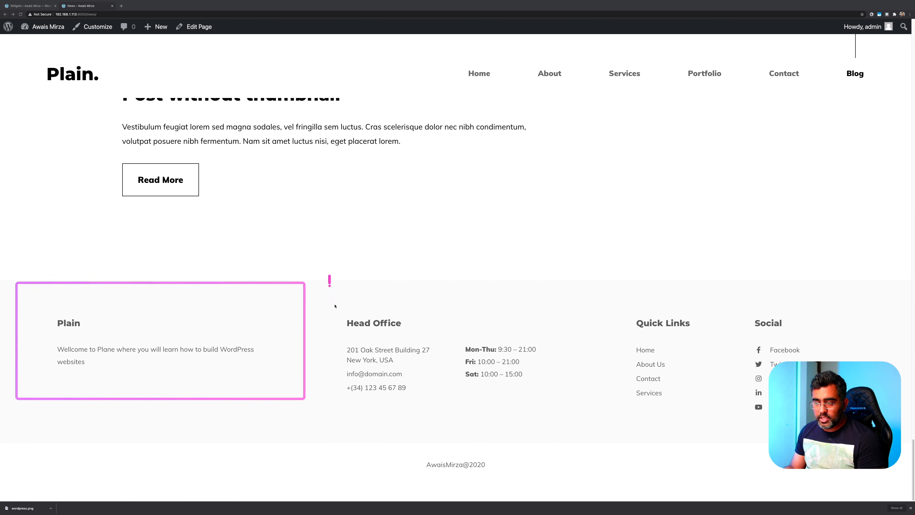
left_click_drag(328, 275, 425, 433)
left_click_drag(434, 289, 568, 431)
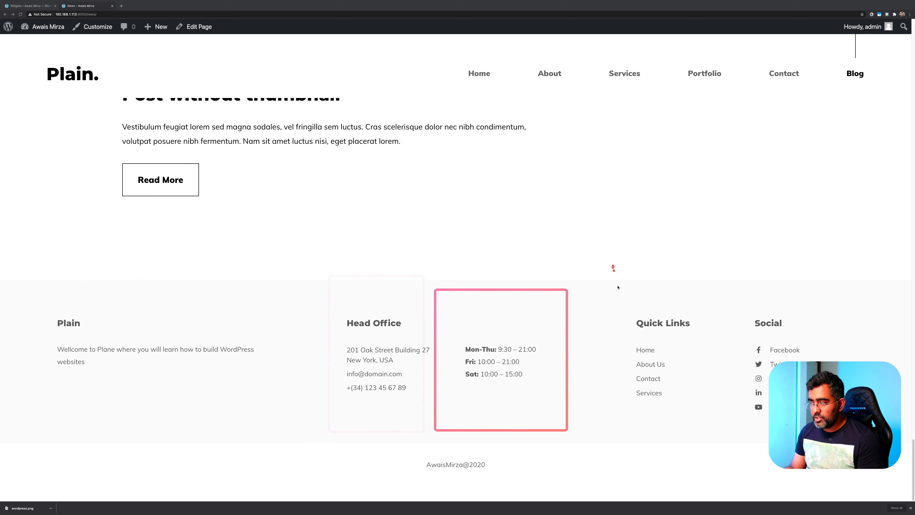
left_click_drag(613, 267, 705, 435)
left_click_drag(711, 272, 845, 494)
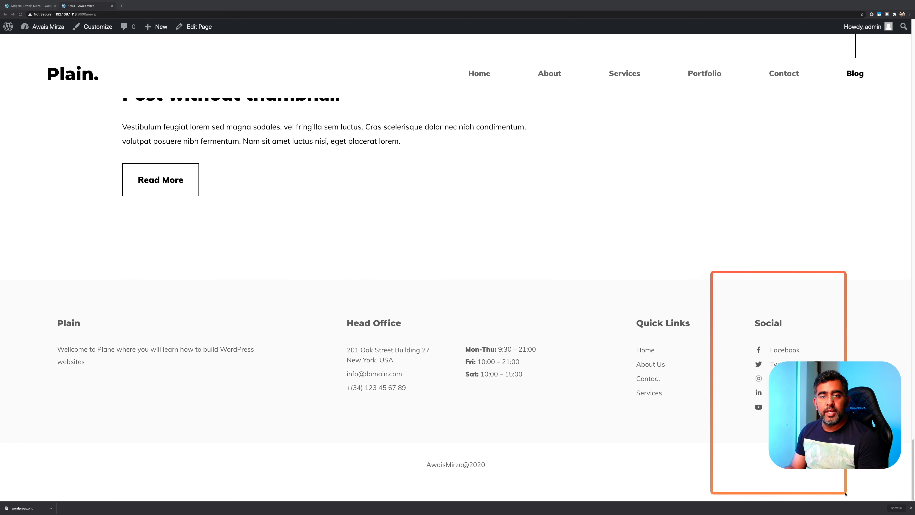
left_click(30, 6)
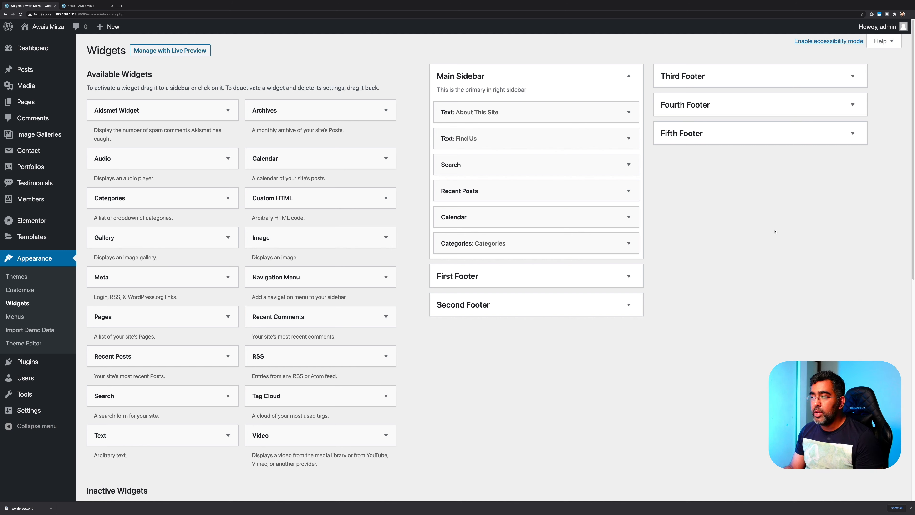
Add an Image widget titled 'Test Image' to the First Footer area
left_click(509, 284)
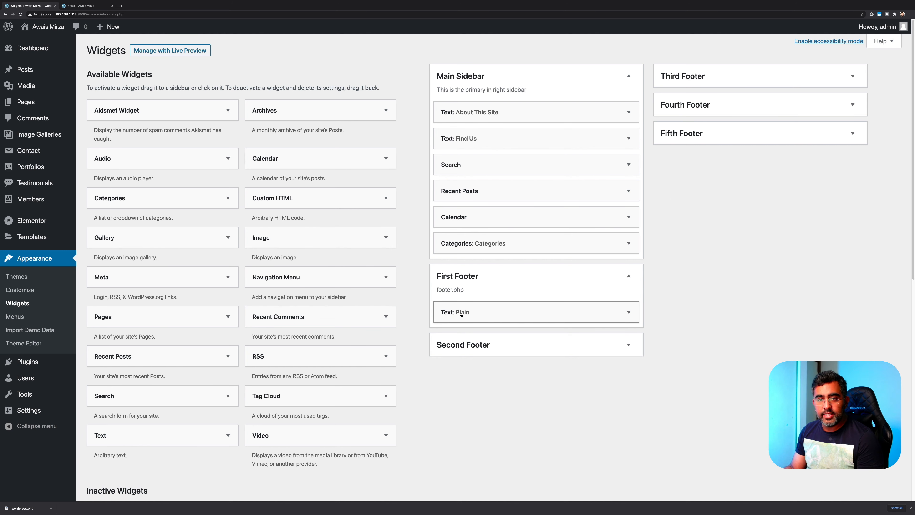
left_click(278, 241)
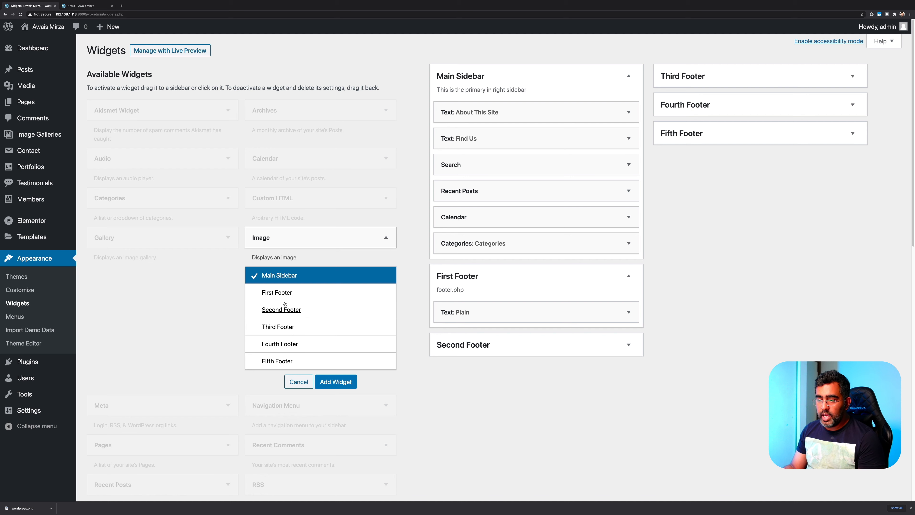
left_click(284, 292)
left_click(342, 381)
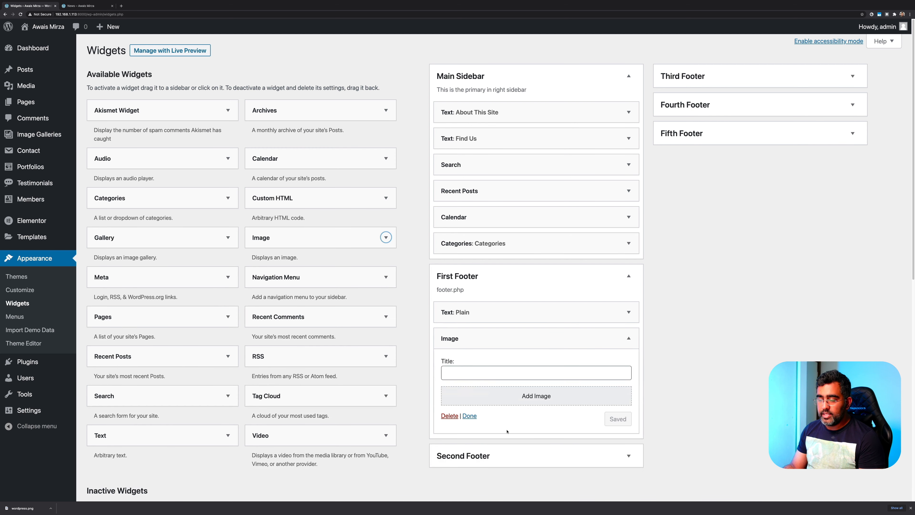
left_click(527, 373)
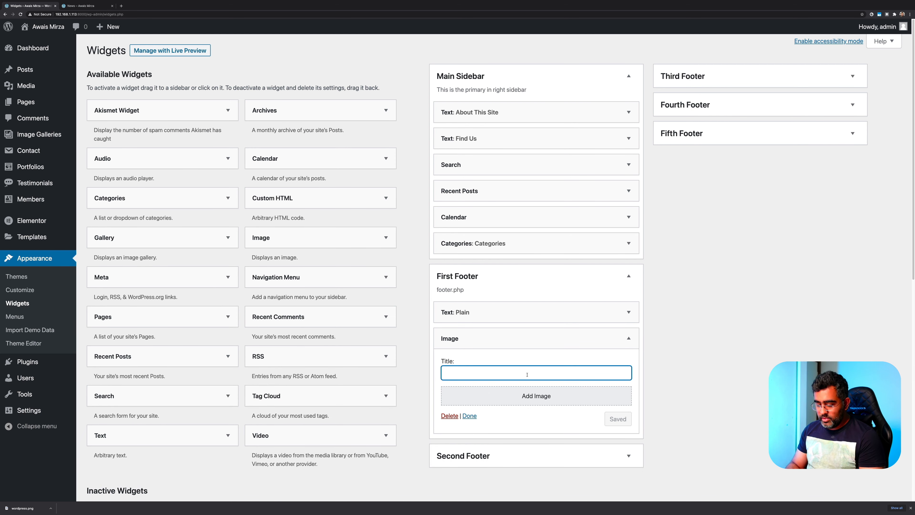
type("Test Image")
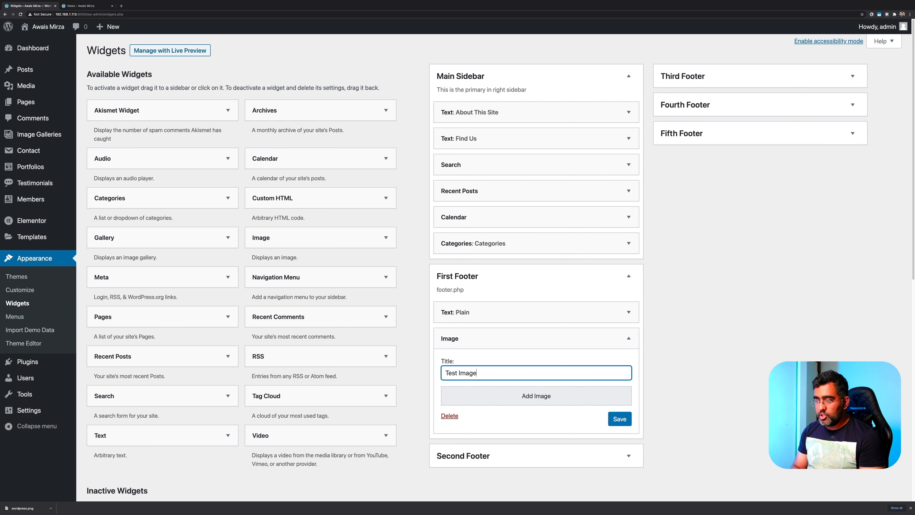
Insert the wolf illustration into the Test Image widget and save it
left_click(525, 403)
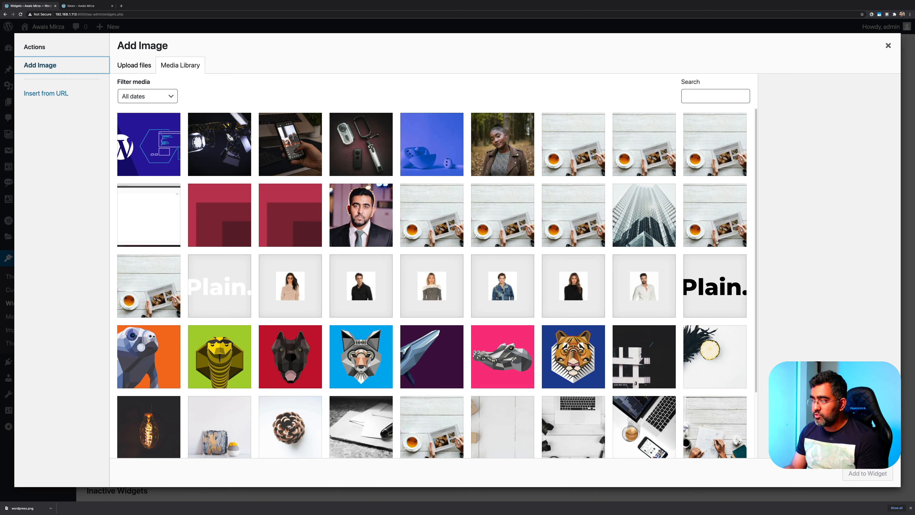
left_click(346, 359)
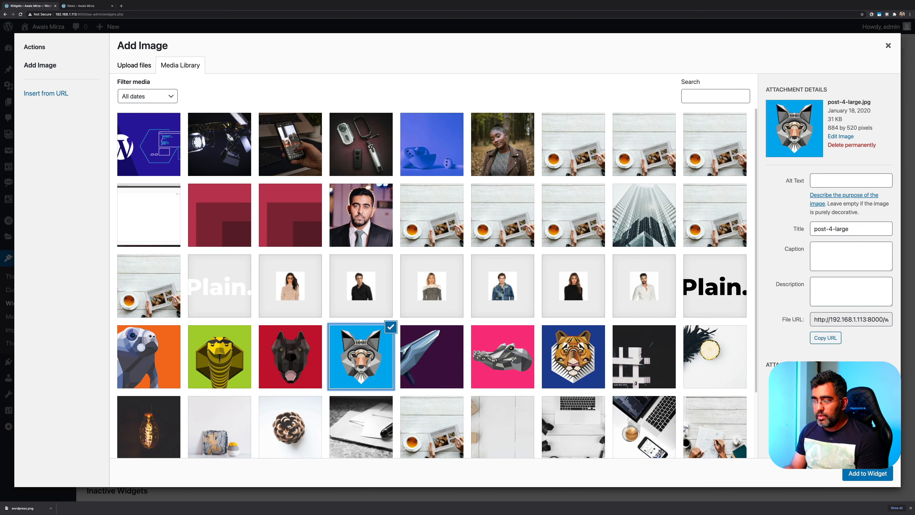
left_click(863, 473)
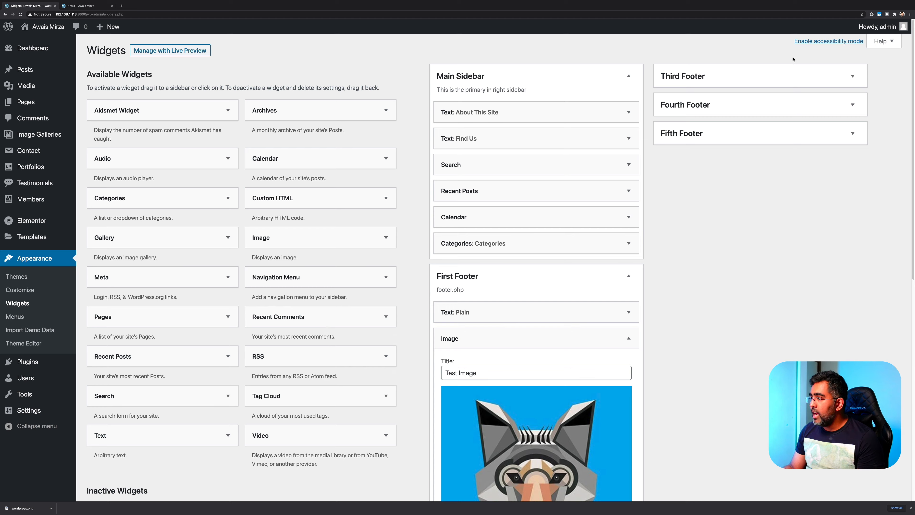
scroll(735, 327, "down", 6)
left_click(619, 407)
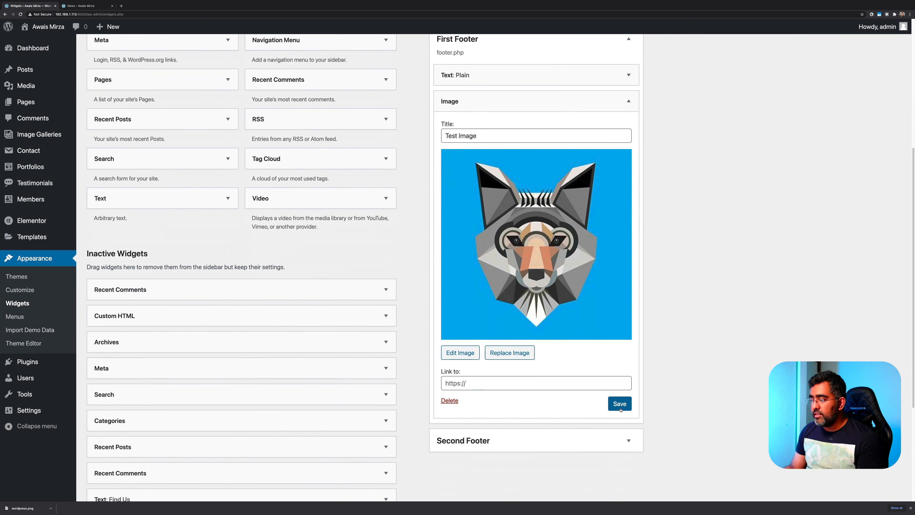
key("ctrl+Tab")
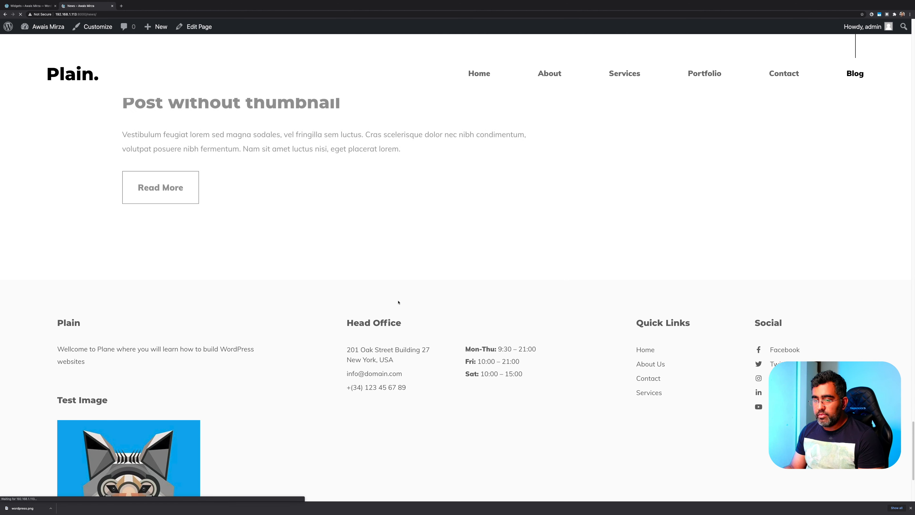
Inspect the Test Image widget in the live site's footer, then return to the Widgets admin tab
scroll(399, 302, "down", 3)
left_click_drag(47, 260, 243, 433)
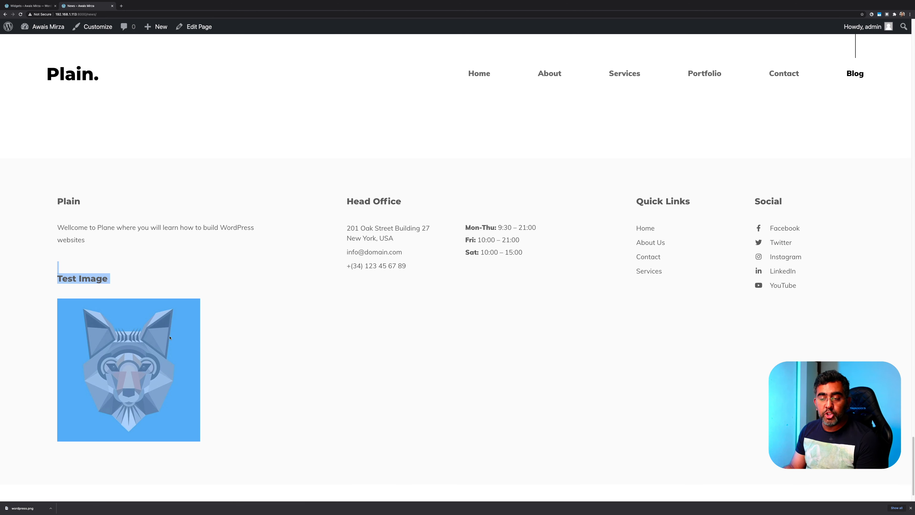
left_click_drag(55, 279, 91, 279)
left_click(123, 263)
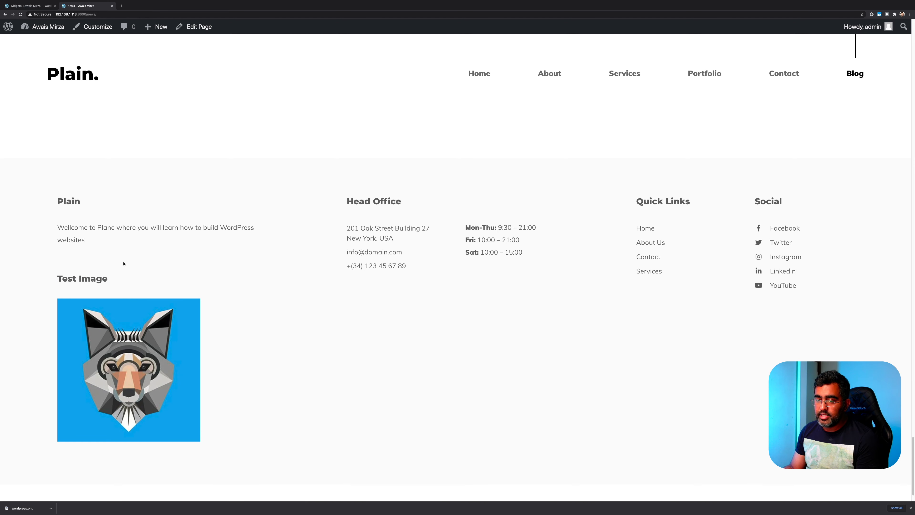
left_click_drag(55, 200, 312, 454)
left_click(40, 82)
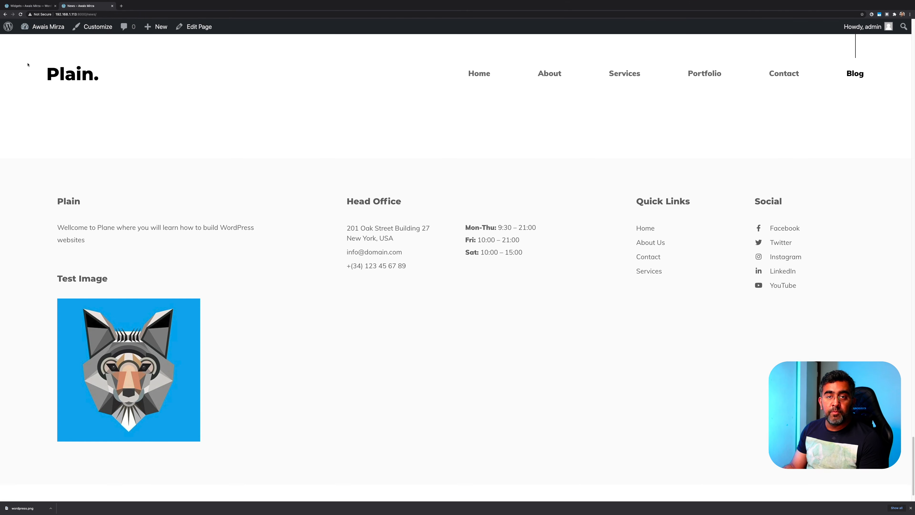
left_click(31, 6)
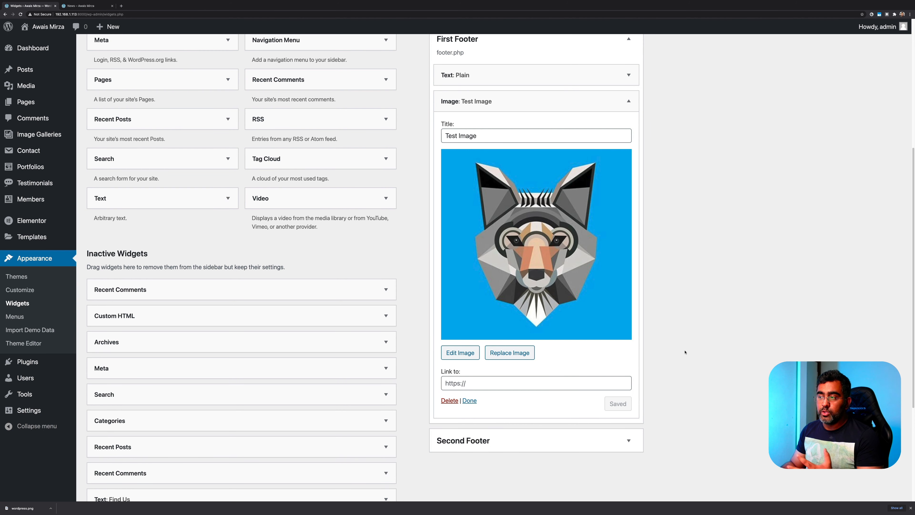
Delete the Test Image widget and add an Audio widget to First Footer
left_click(449, 400)
scroll(634, 262, "up", 3)
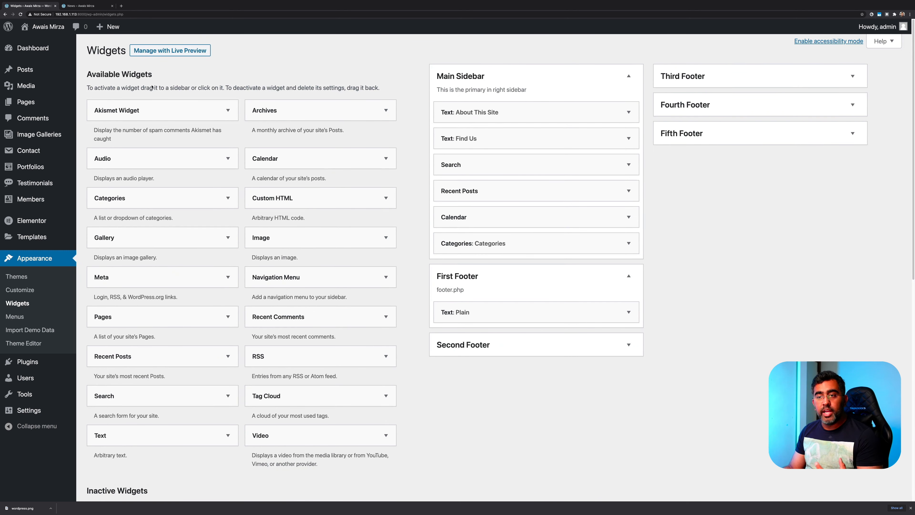
left_click(171, 158)
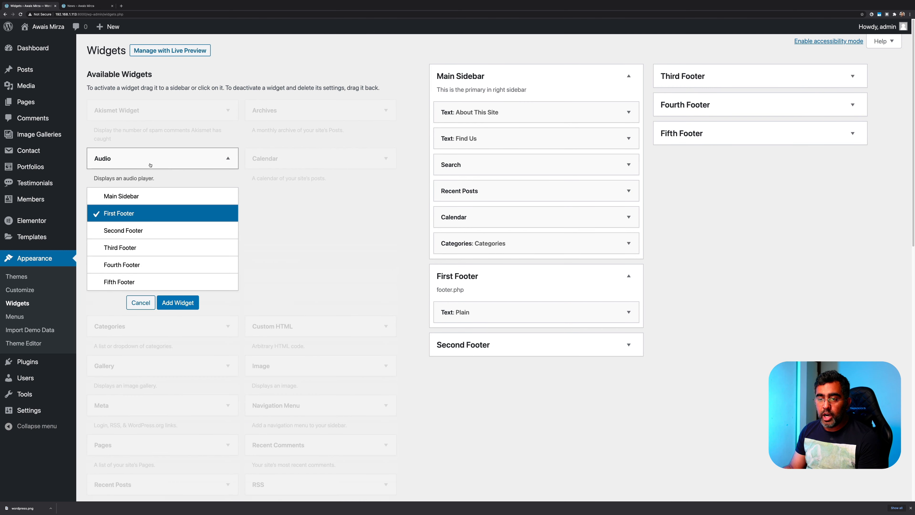
left_click(194, 300)
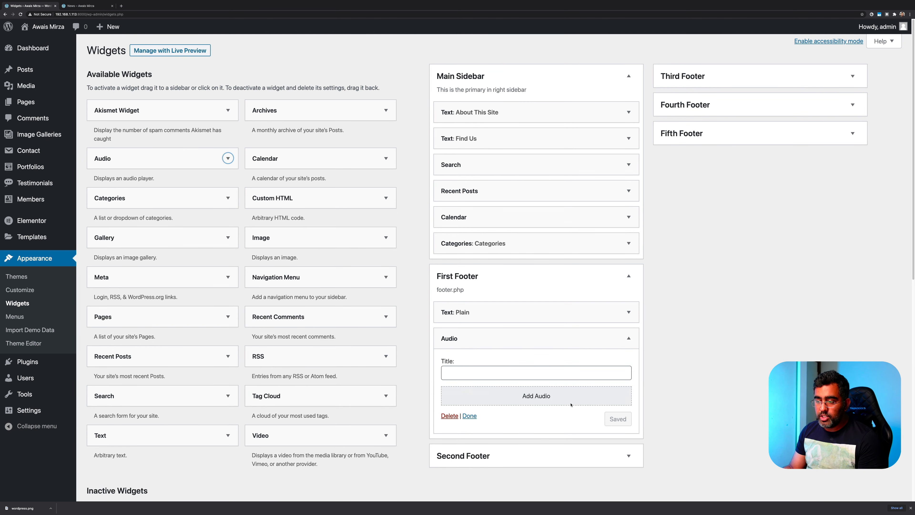
Open the Audio widget's Add Audio picker, then close it without attaching any file
left_click(535, 397)
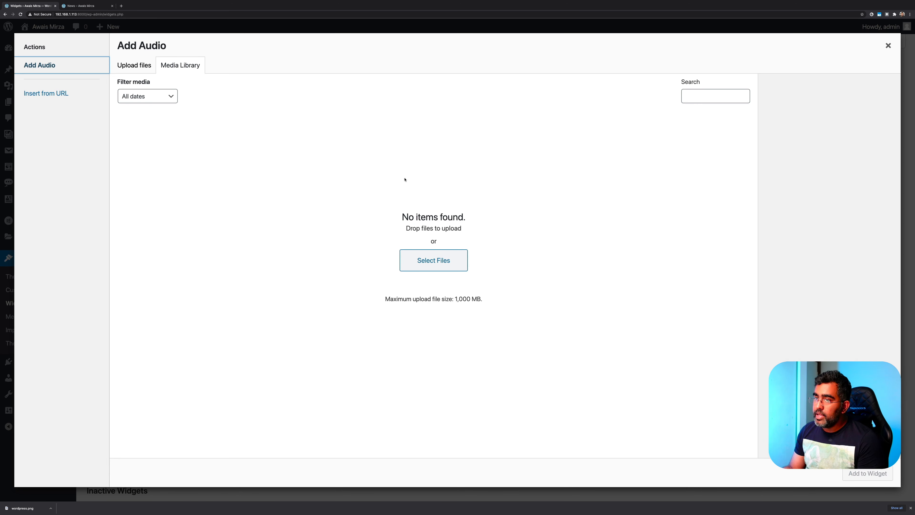
left_click(433, 260)
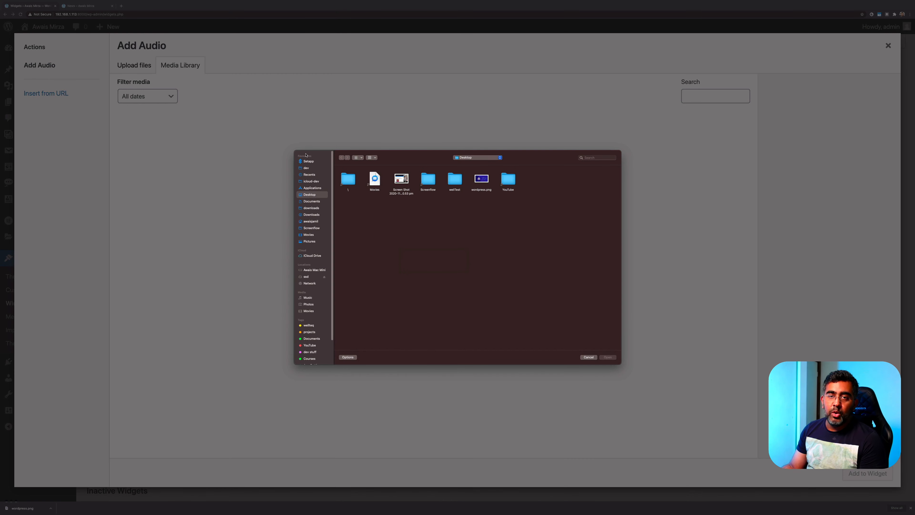
key("Escape")
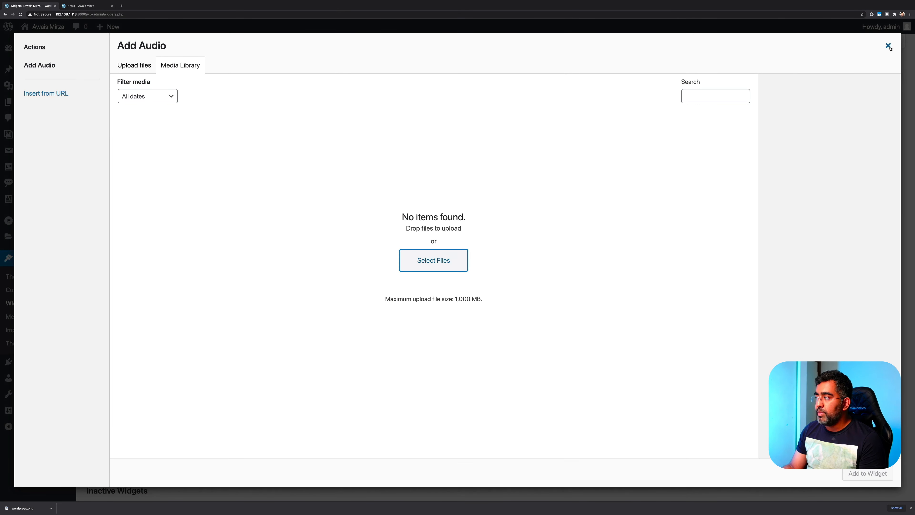
left_click(888, 47)
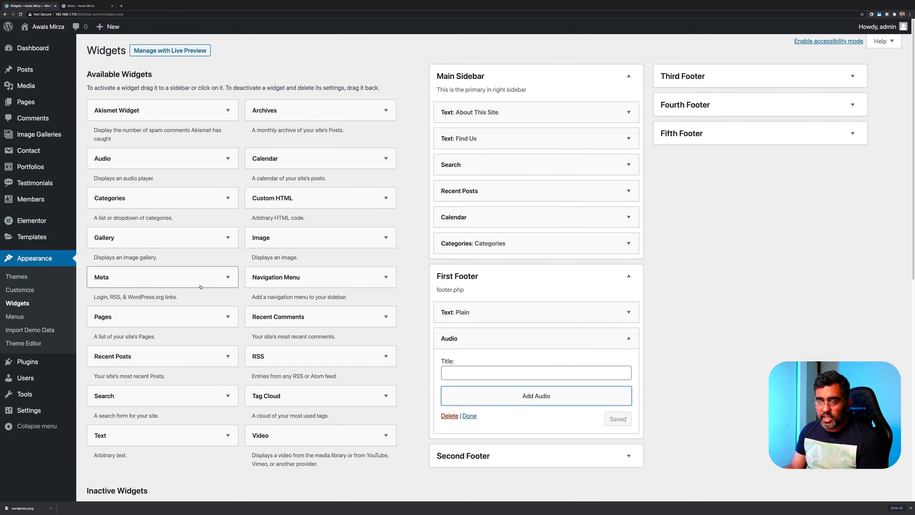
scroll(180, 289, "down", 3)
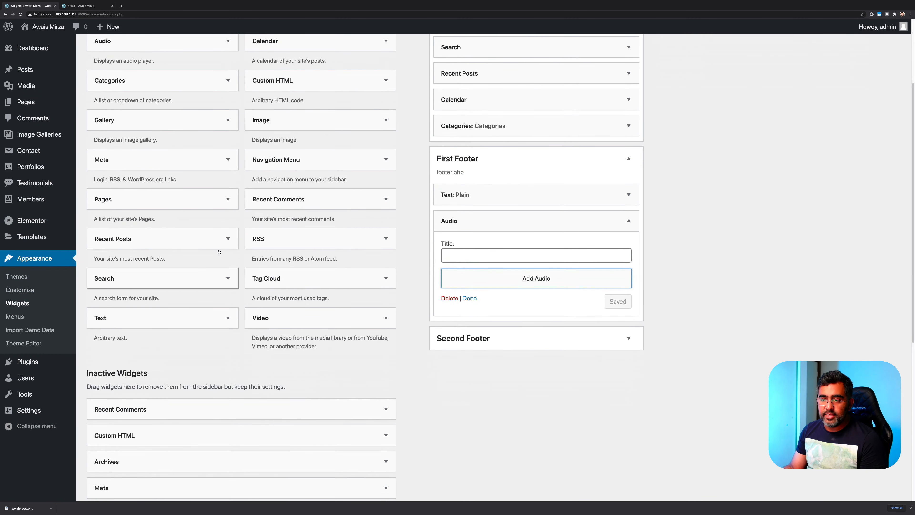
Save a First Footer Navigation Menu widget 'My Nav' using Header menu - Elementor, then reload News
left_click(281, 167)
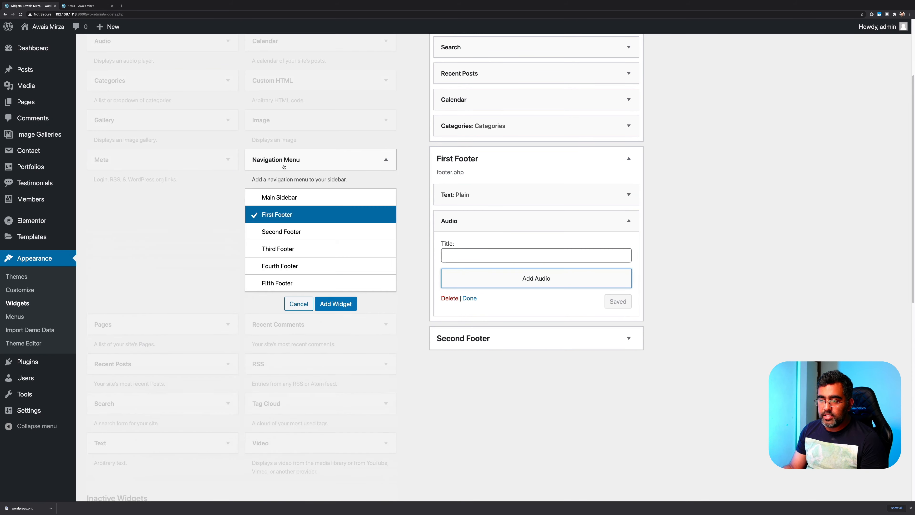
left_click(329, 304)
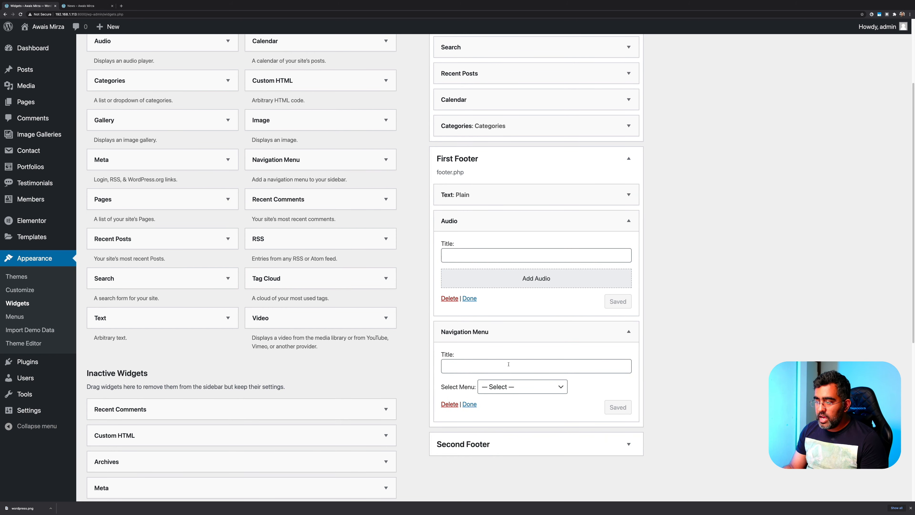
left_click(509, 363)
type("My Nac")
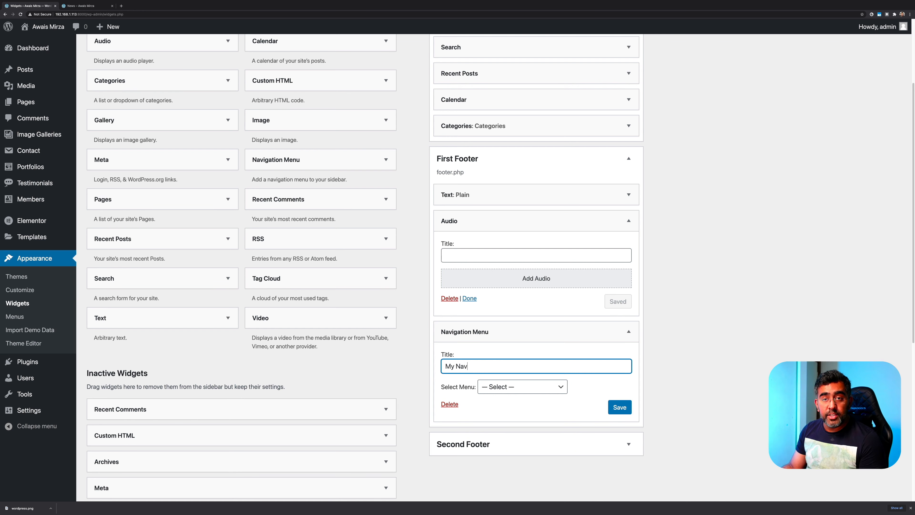
left_click(545, 392)
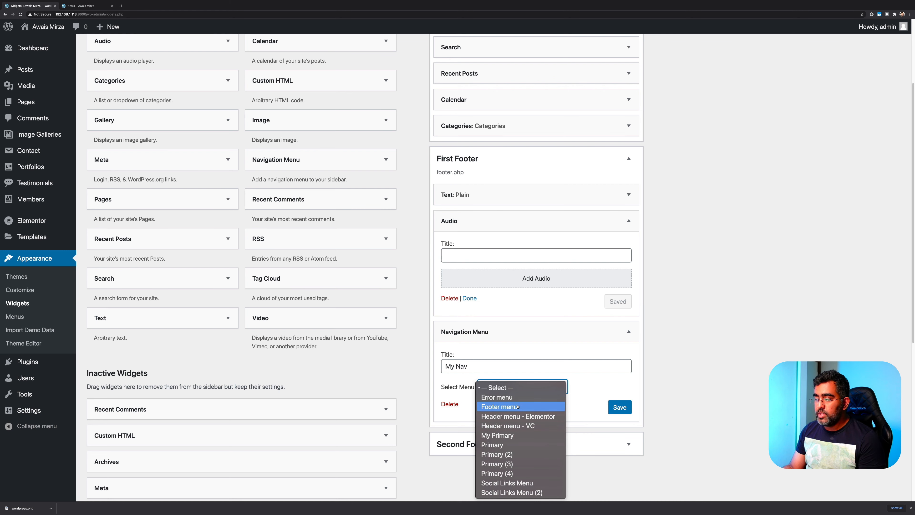
left_click(517, 420)
left_click(629, 407)
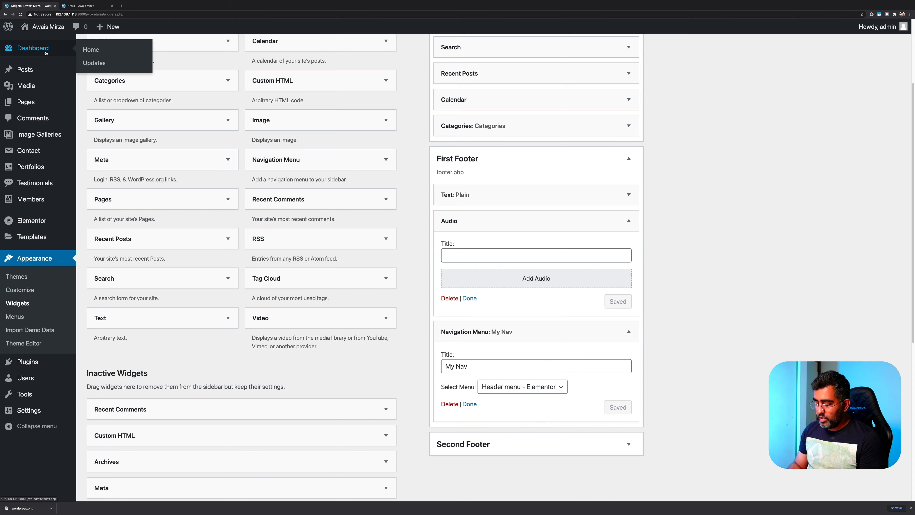
key("ctrl+Tab")
key("ctrl+r")
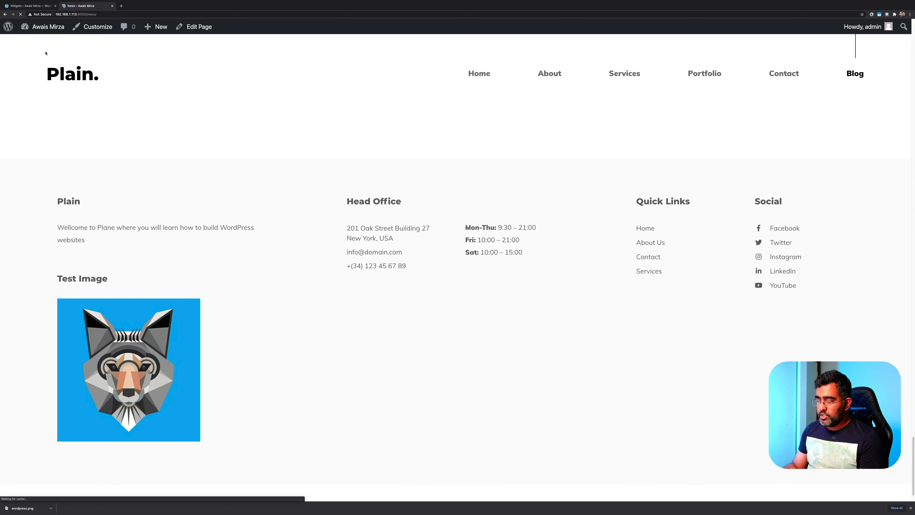
Follow the footer's My Nav Home and Blog links on the live site
scroll(77, 95, "down", 15)
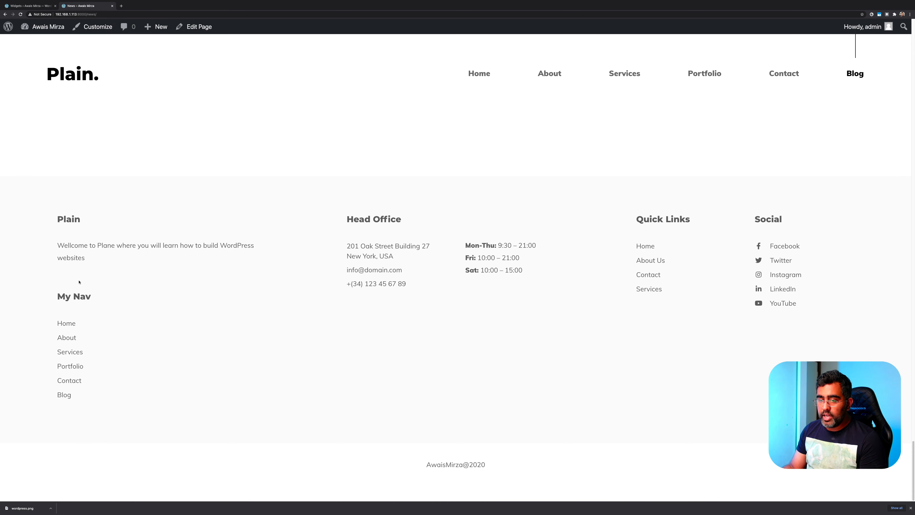
left_click(67, 323)
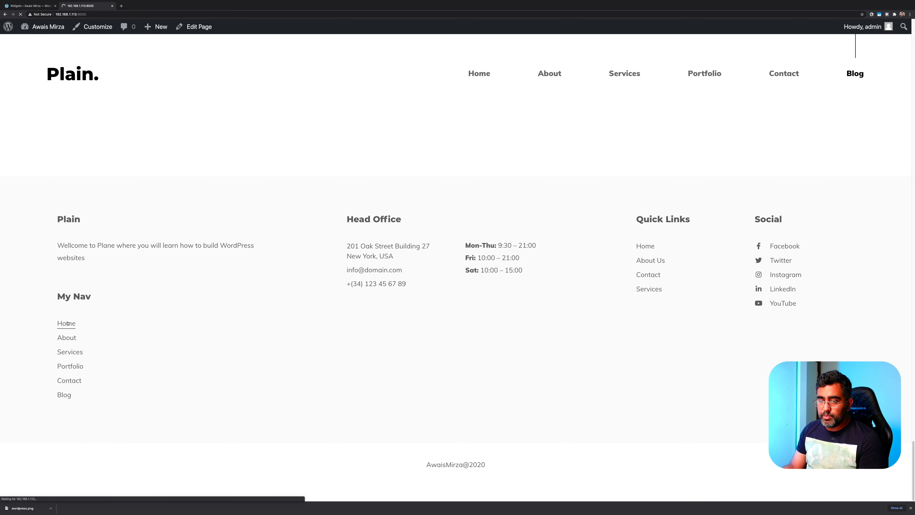
scroll(313, 166, "down", 10)
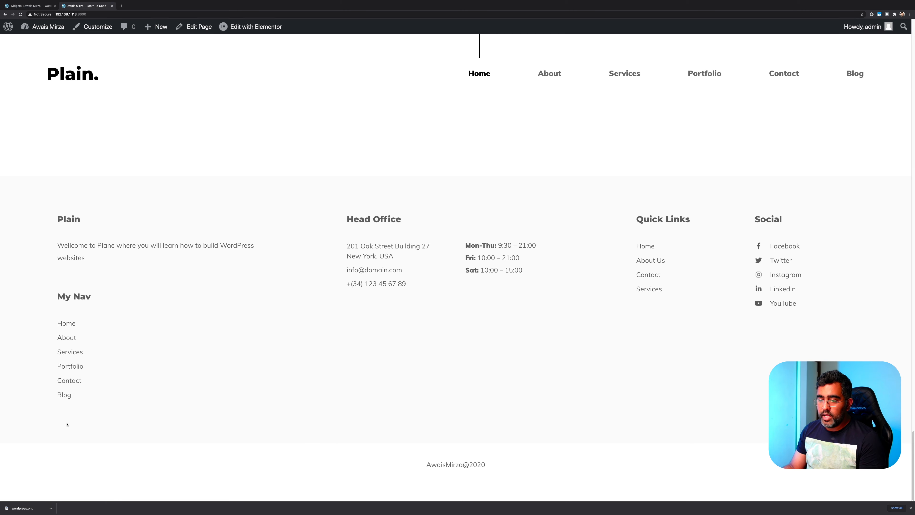
left_click(64, 394)
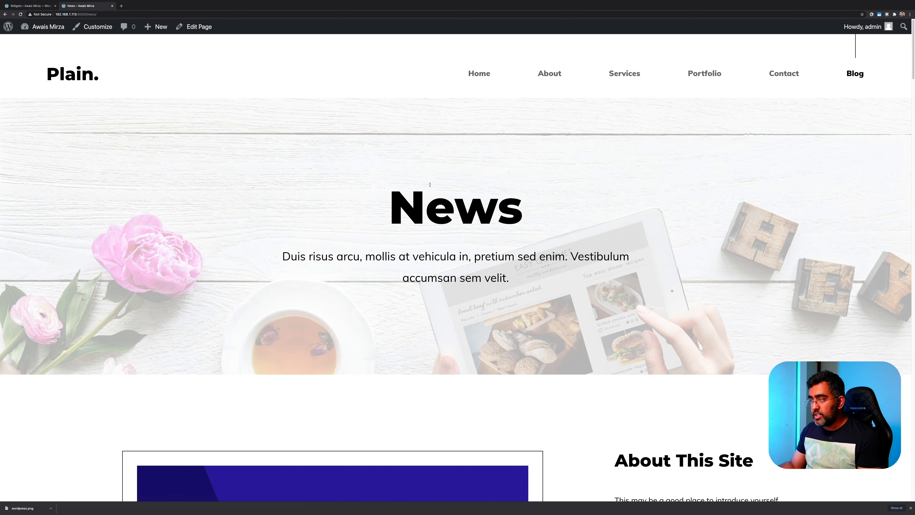
Scroll through the News page, reload it, and return to the Widgets admin tab
scroll(420, 310, "down", 20)
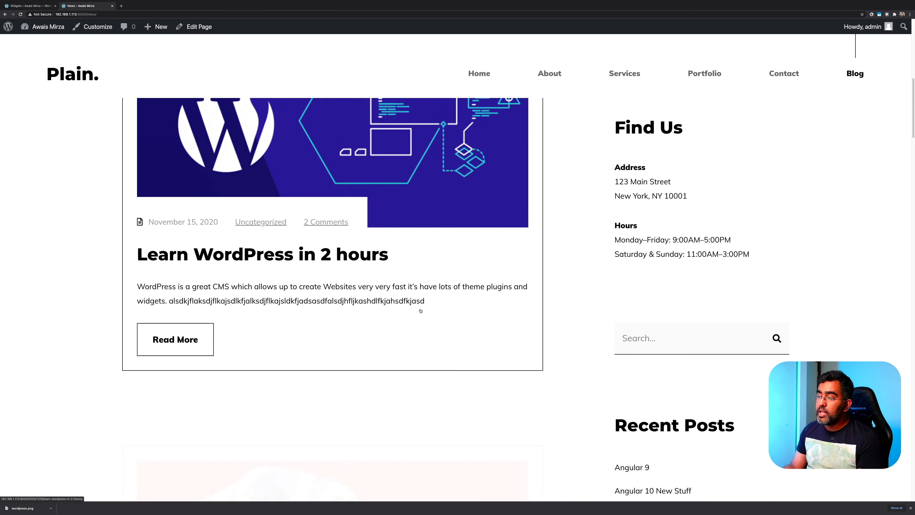
scroll(420, 310, "down", 20)
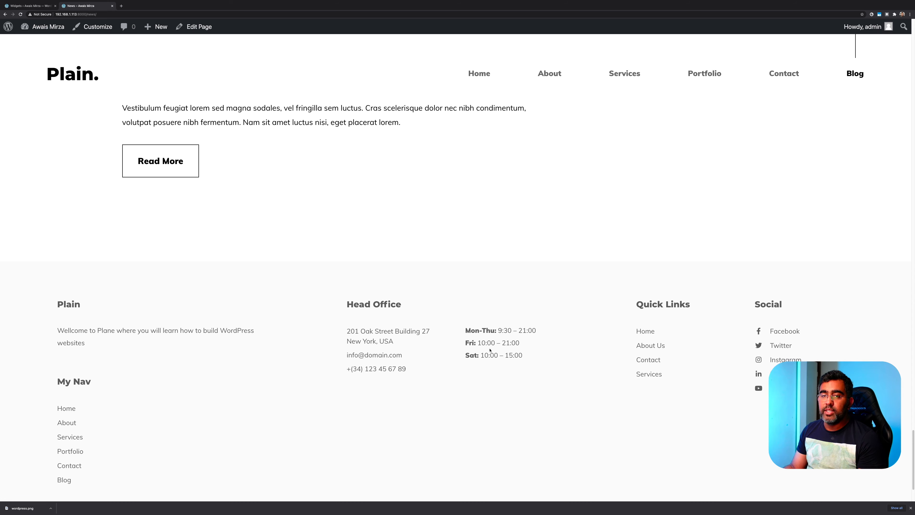
scroll(163, 346, "down", 3)
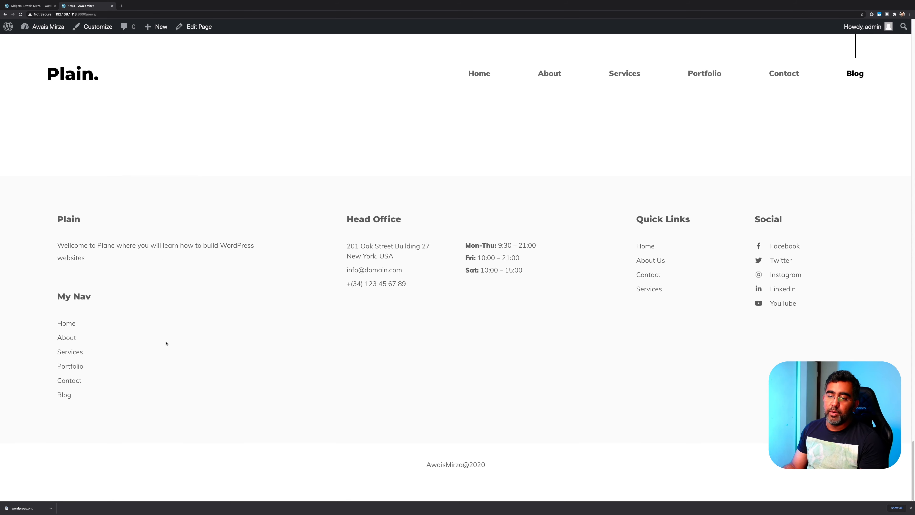
scroll(166, 343, "up", 10)
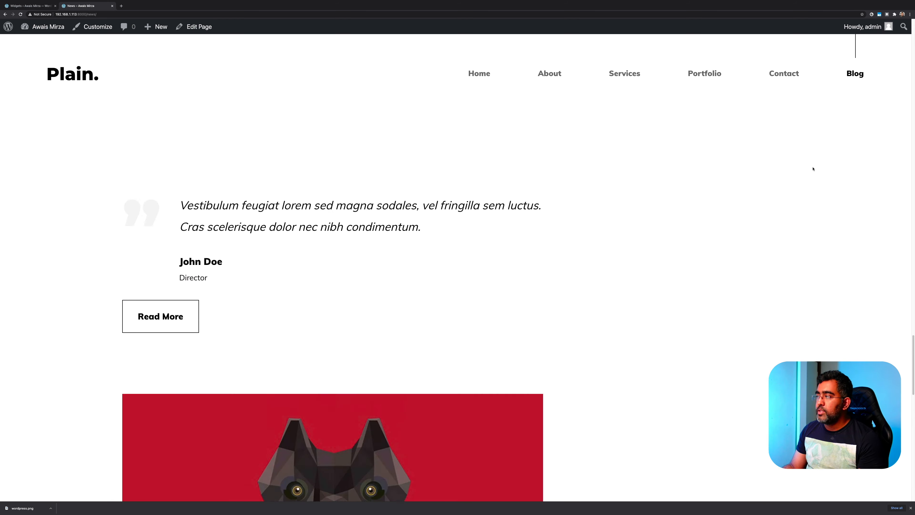
scroll(813, 169, "up", 10)
left_click(21, 15)
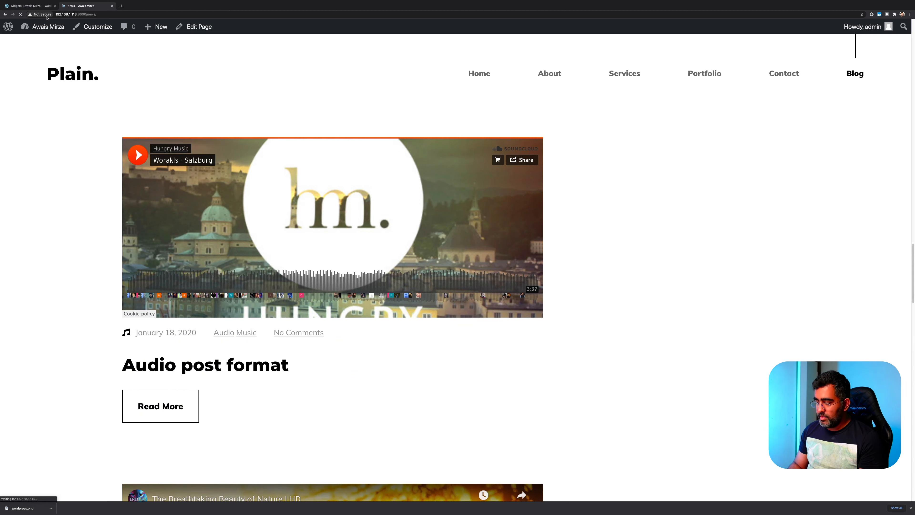
left_click(29, 6)
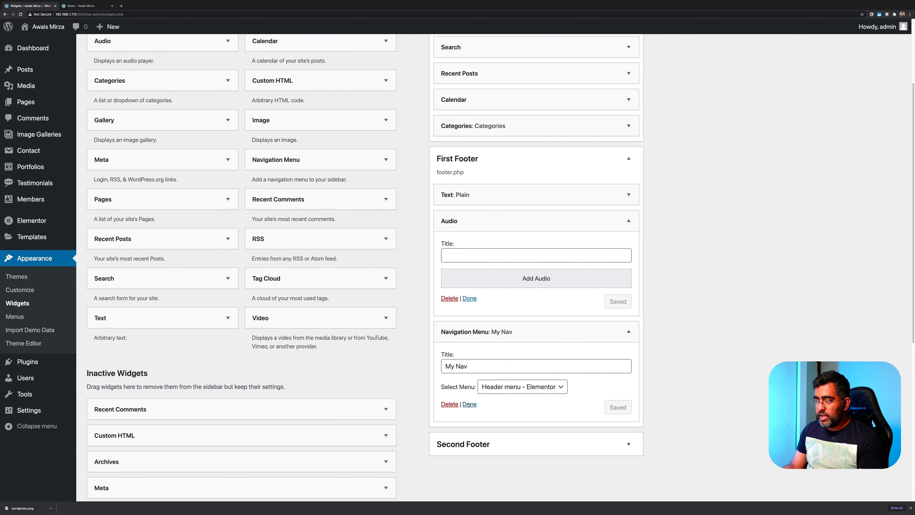
Delete the My Nav menu and Audio widgets from First Footer, leaving only Plain text
left_click(449, 404)
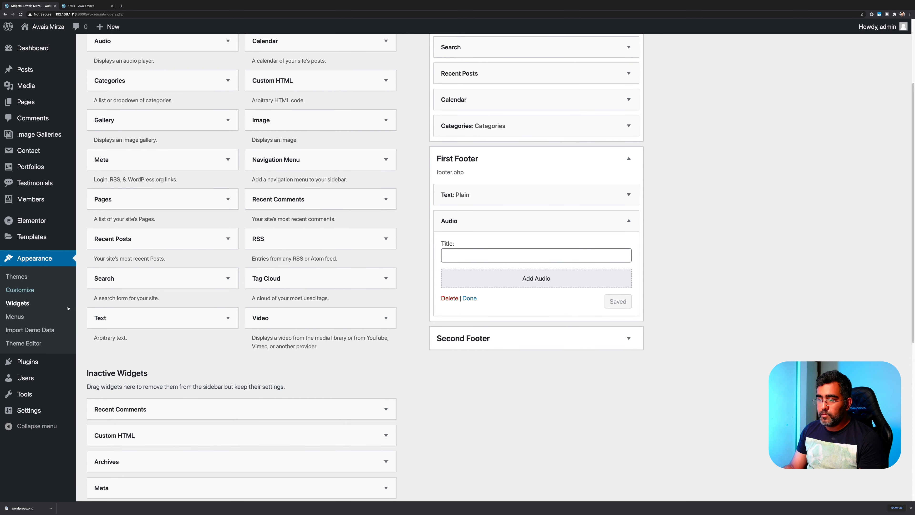
left_click(449, 298)
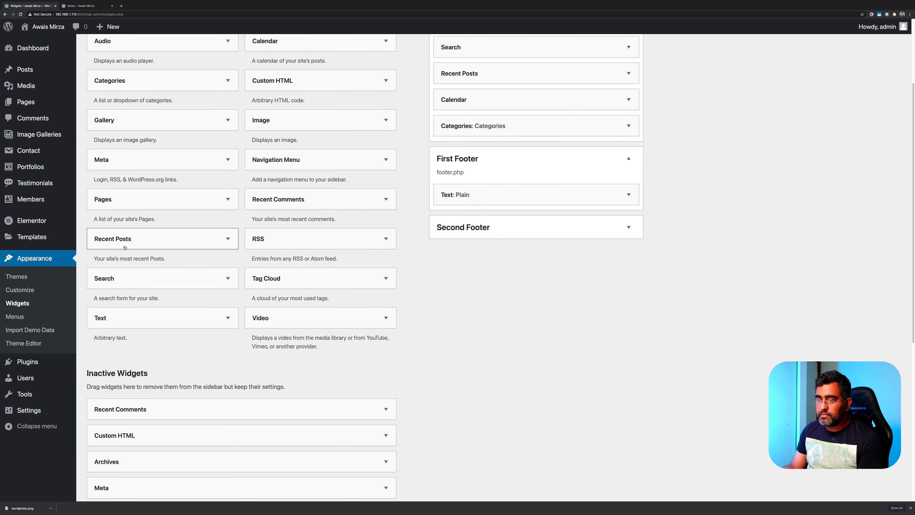
scroll(124, 246, "up", 3)
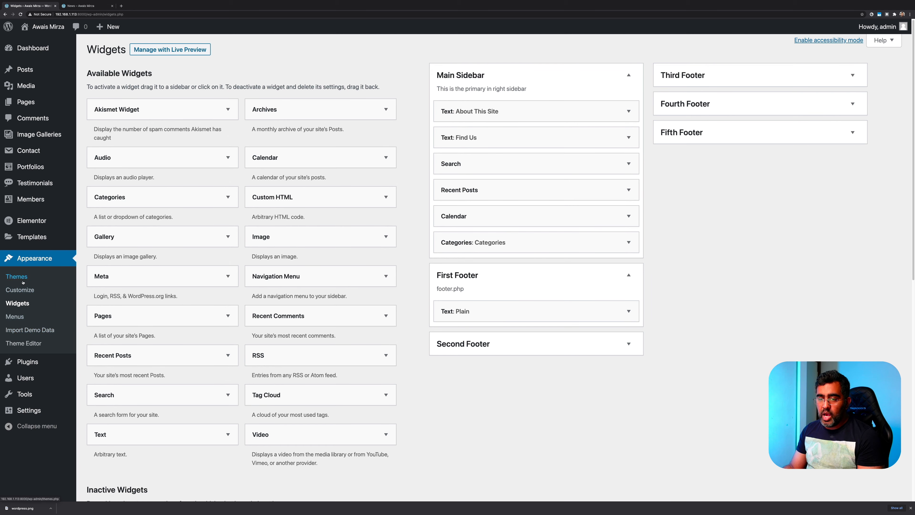
Open the Customizer and preview the site's Blog page
left_click(20, 290)
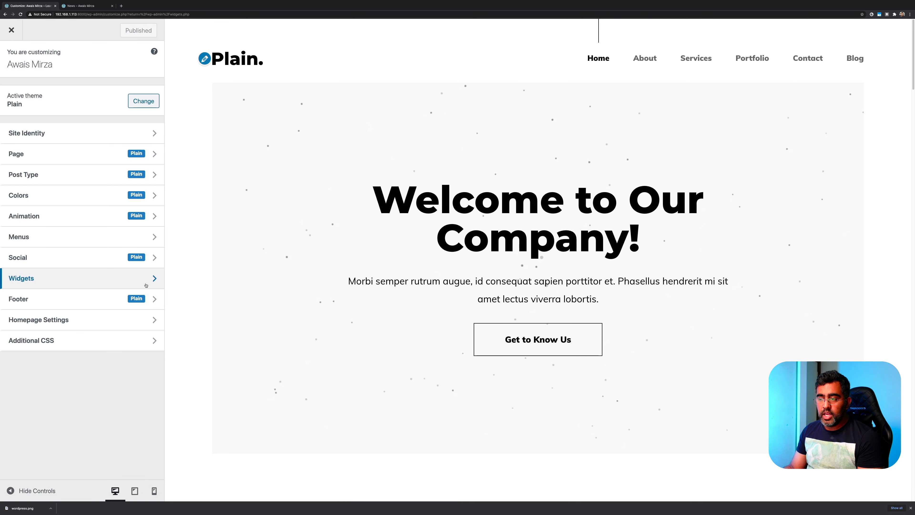
left_click(860, 62)
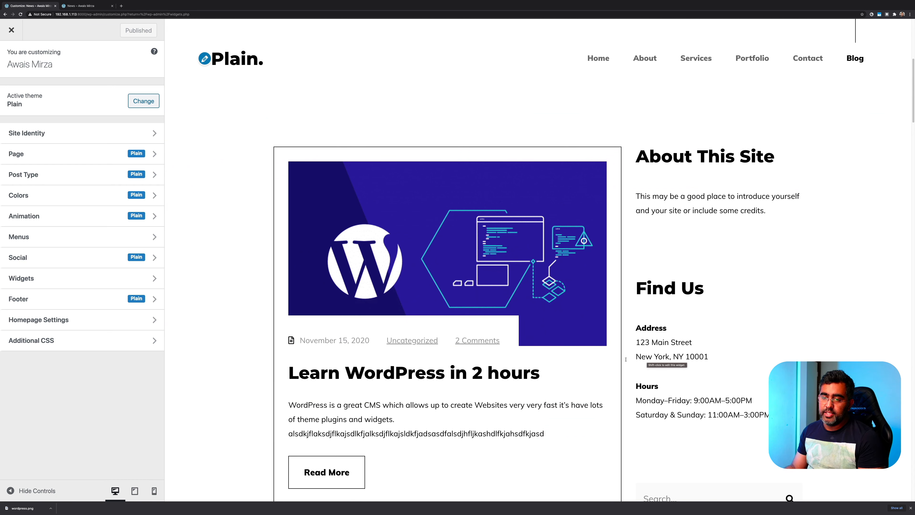
scroll(729, 253, "down", 2)
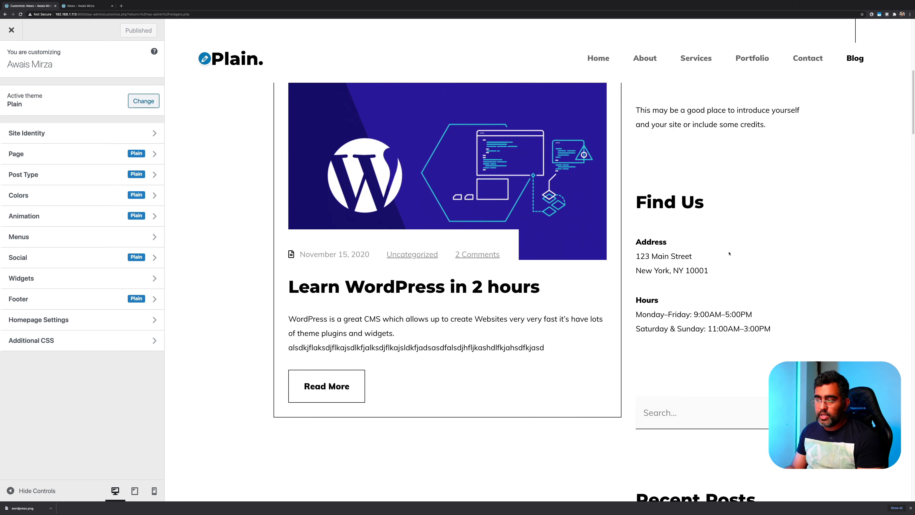
scroll(729, 253, "down", 2)
Review the Main Sidebar widgets, then return to the top-level Customizer sections
left_click(58, 278)
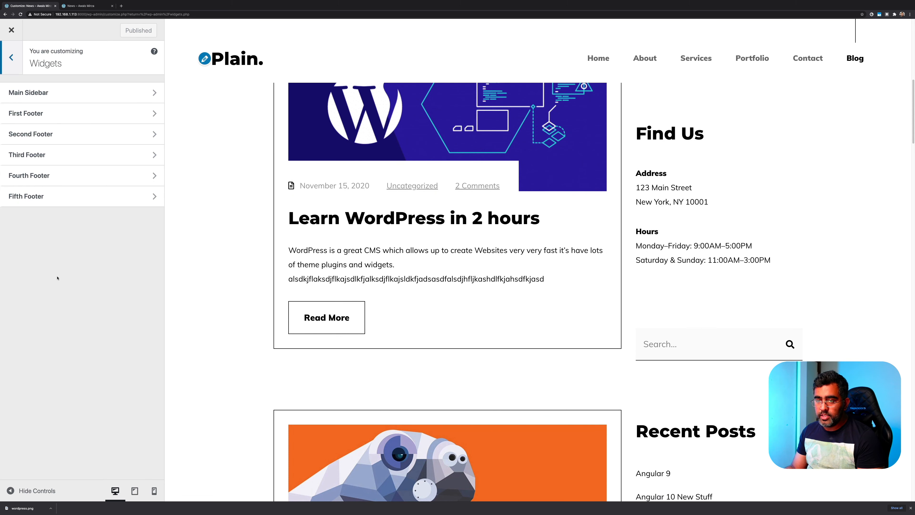
left_click(57, 99)
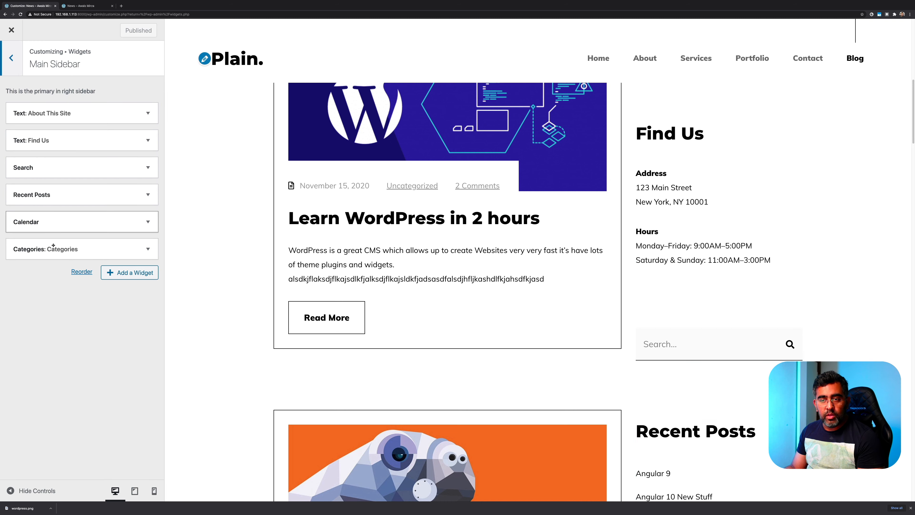
left_click(17, 62)
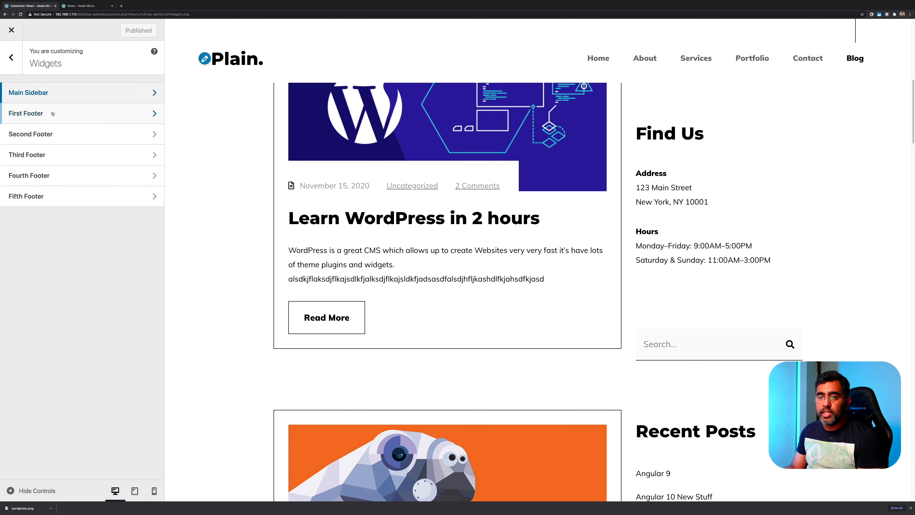
left_click(31, 96)
left_click(2, 68)
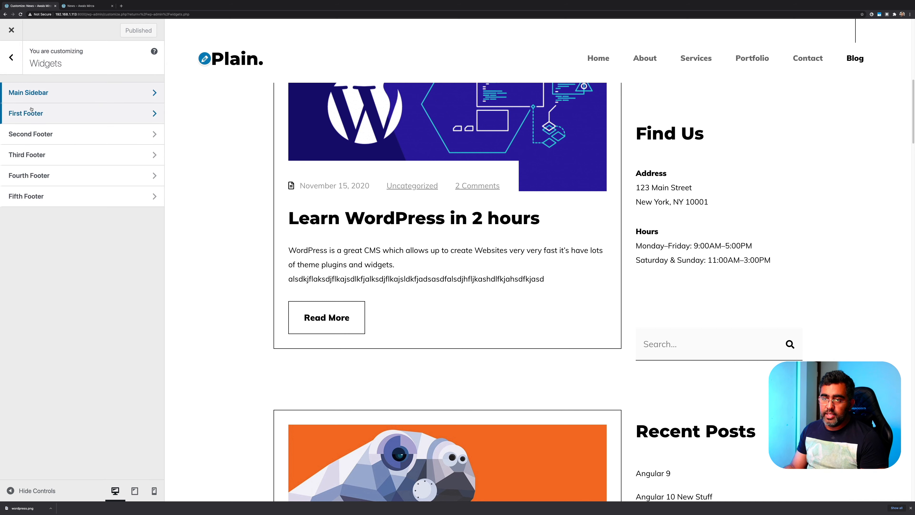
left_click(11, 59)
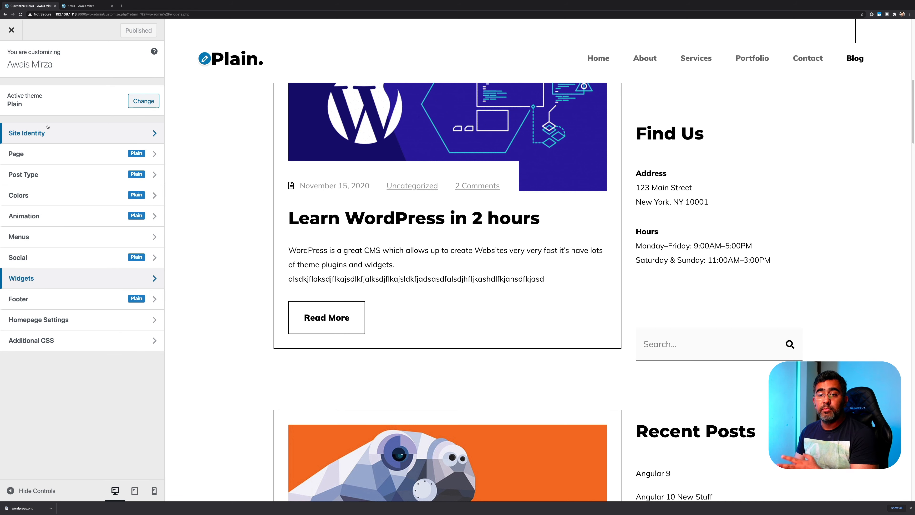
In Homepage Settings, keep News as the posts page
left_click(67, 323)
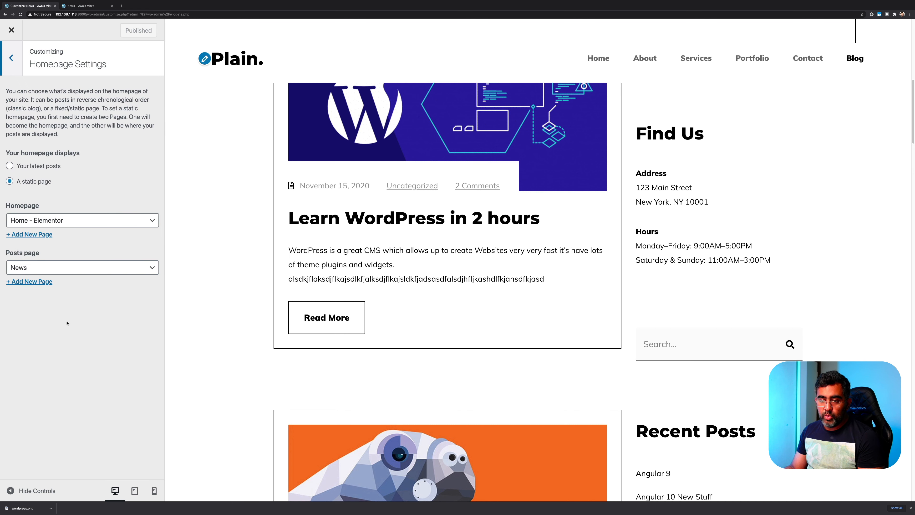
left_click(30, 267)
left_click(31, 267)
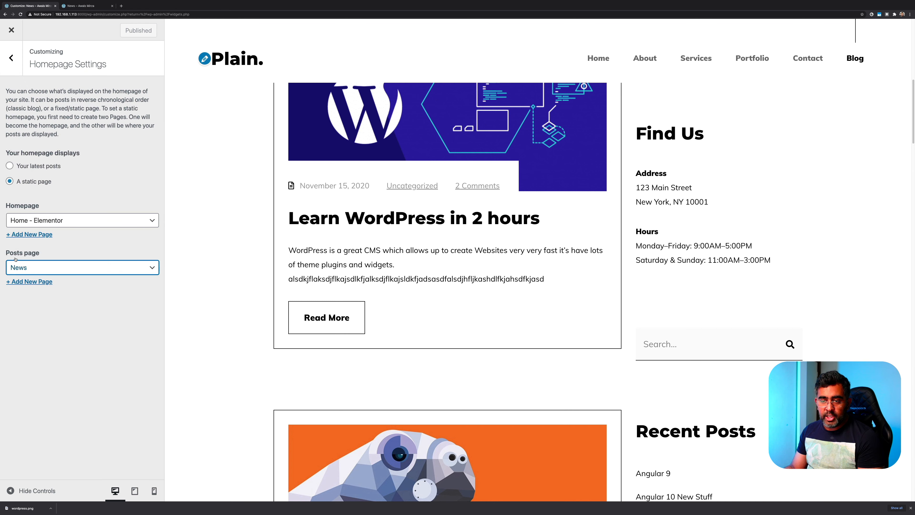
left_click(41, 311)
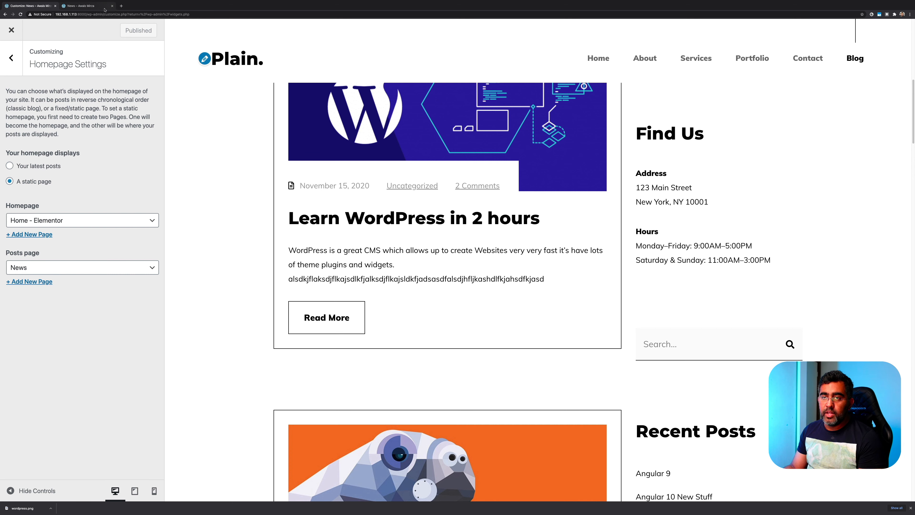
Open the admin Dashboard in a new tab placed before the News tab
left_click(92, 6)
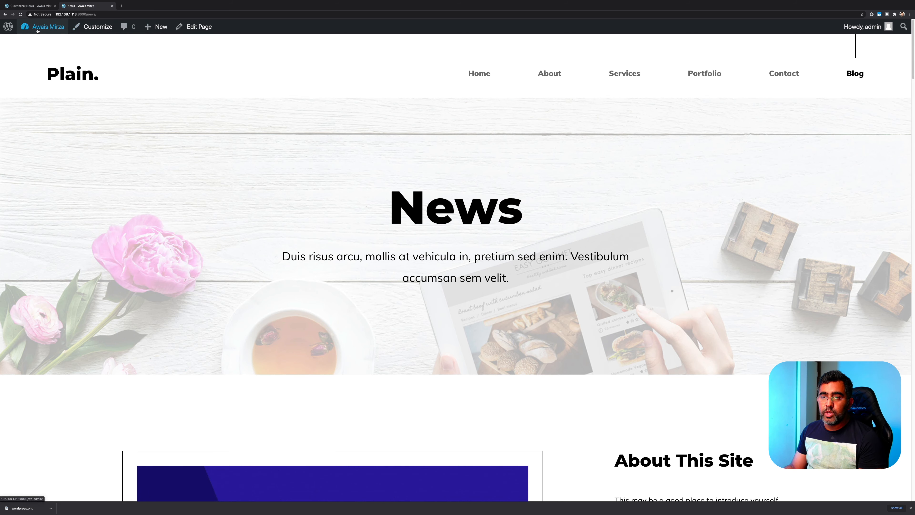
mouse_move(40, 29)
right_click(42, 46)
left_click(47, 48)
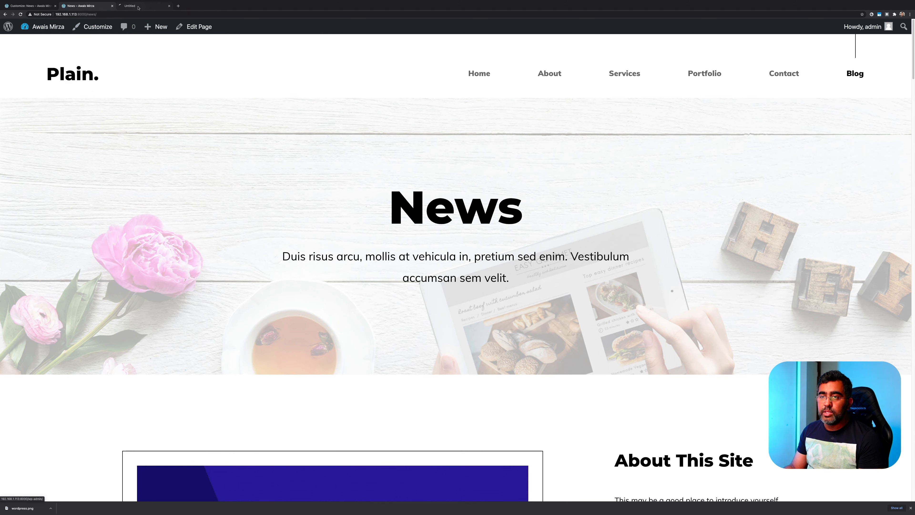
left_click_drag(140, 6, 88, 7)
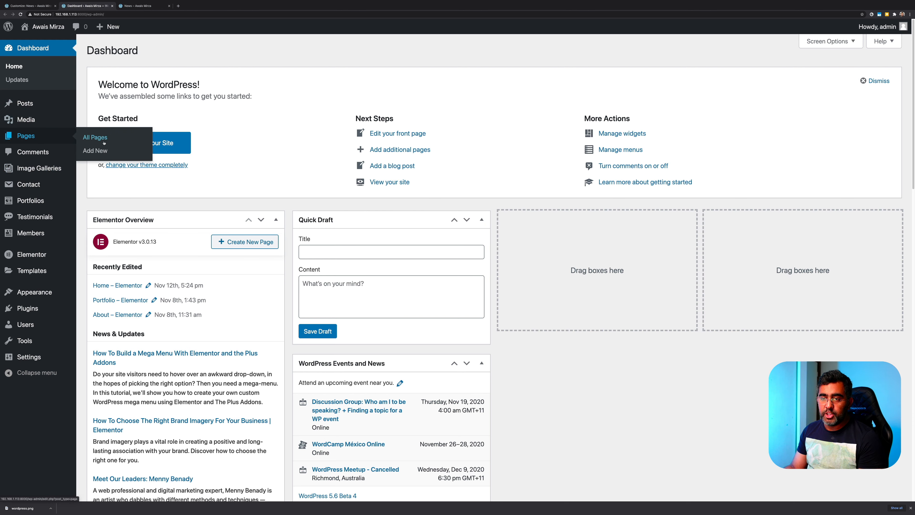
From All Pages, switch the News page back to the classic WordPress editor
left_click(101, 137)
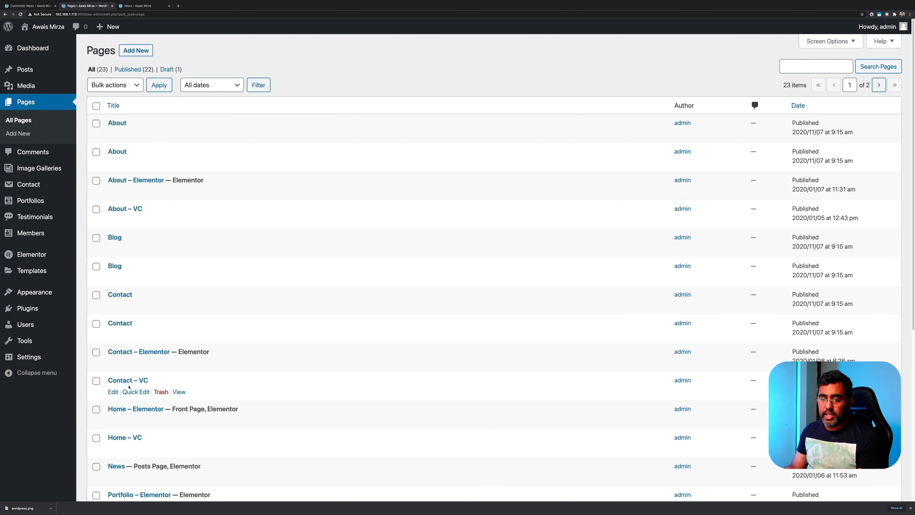
scroll(131, 392, "down", 5)
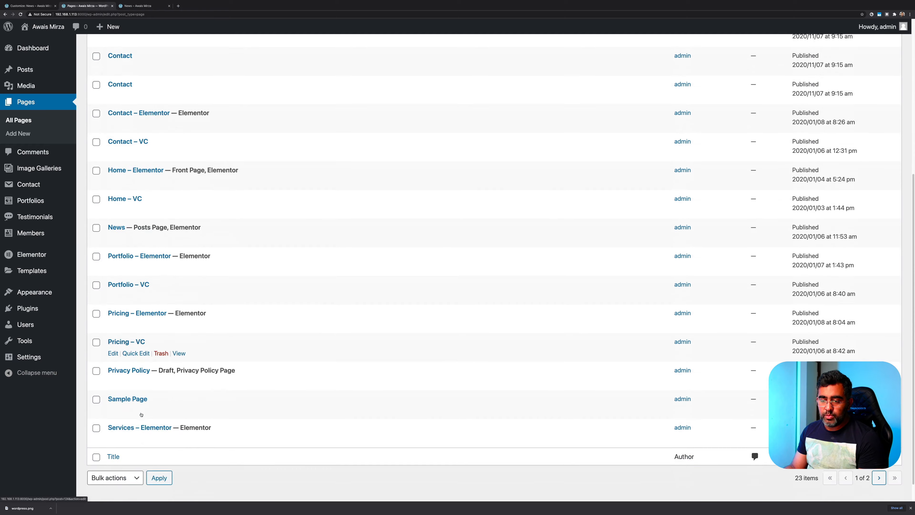
scroll(144, 202, "up", 2)
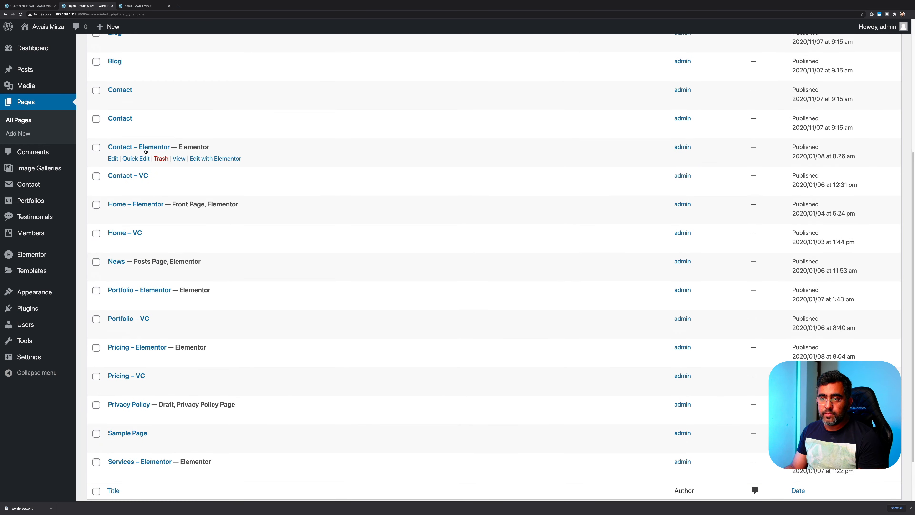
scroll(144, 144, "up", 2)
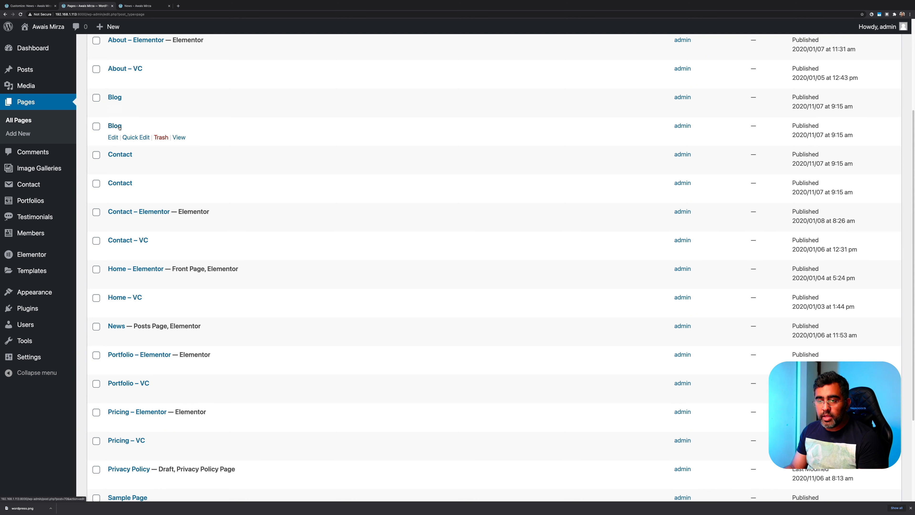
left_click(116, 326)
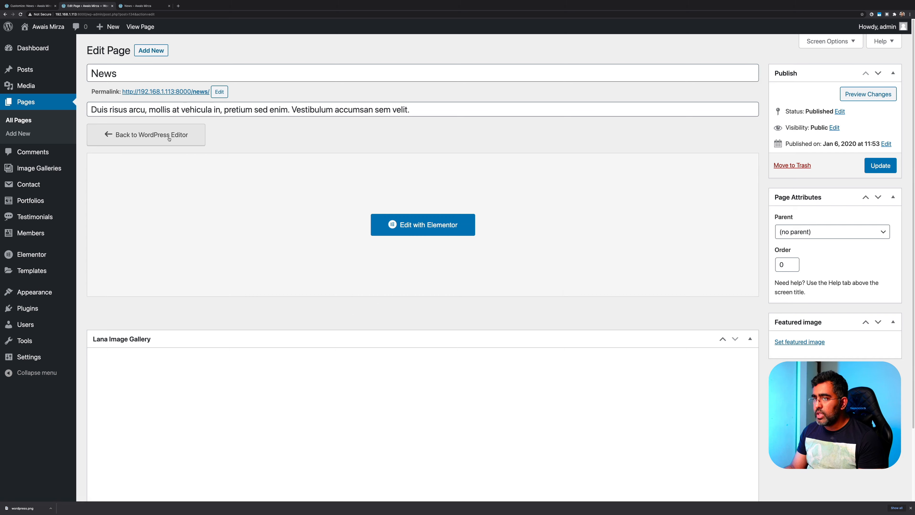
left_click(146, 134)
left_click(512, 292)
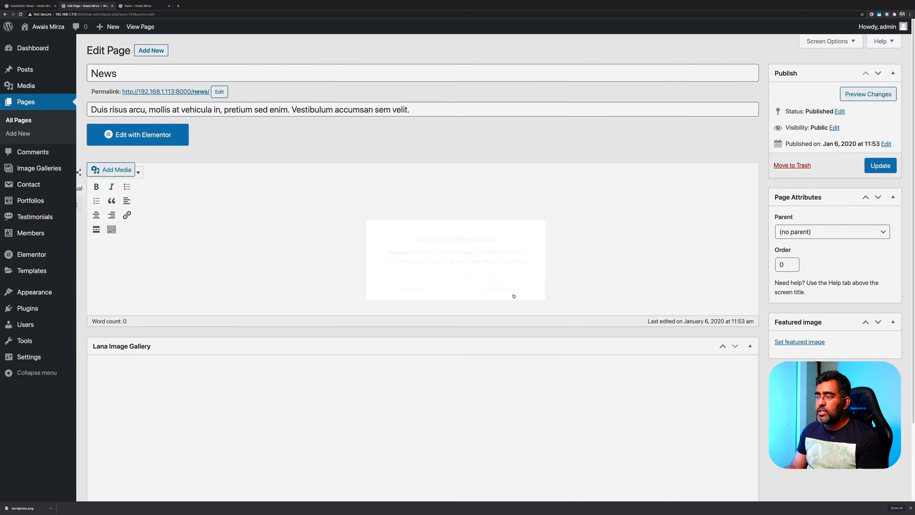
Return to the Pages list and open the Blog page for editing
key("super+Left")
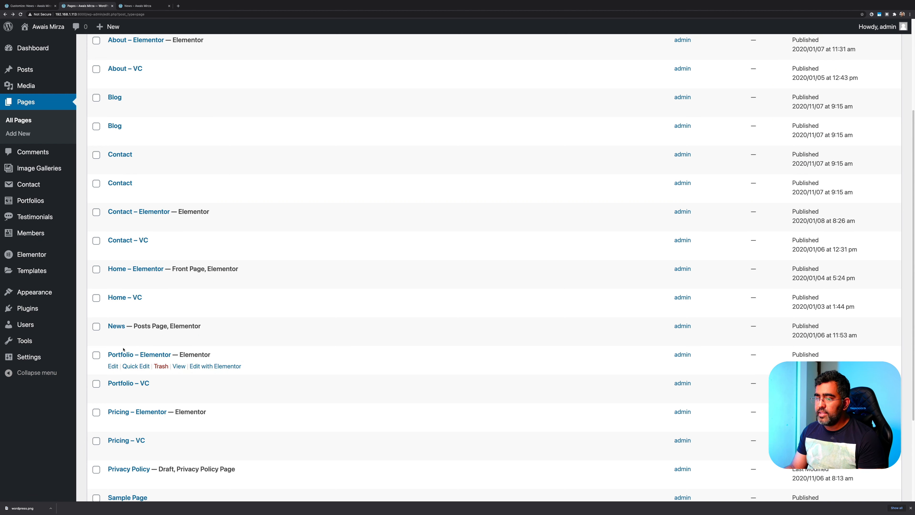
scroll(127, 311, "up", 4)
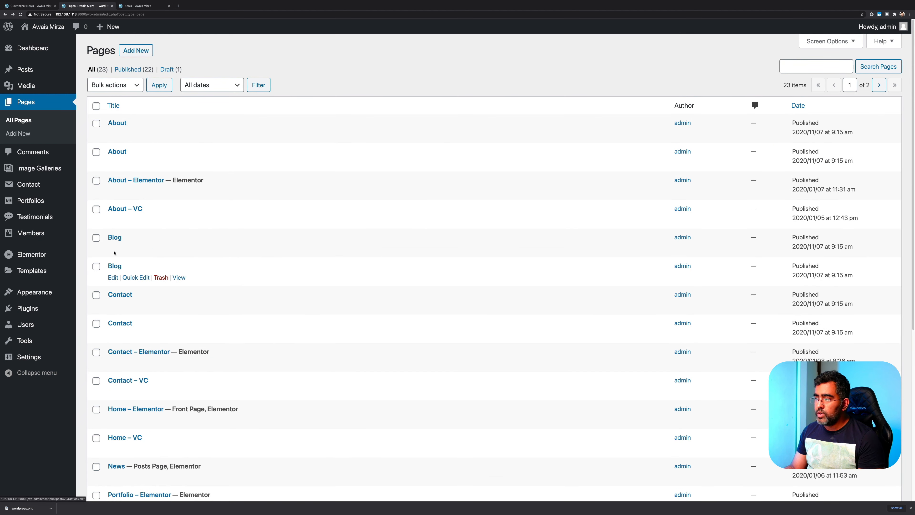
left_click(116, 241)
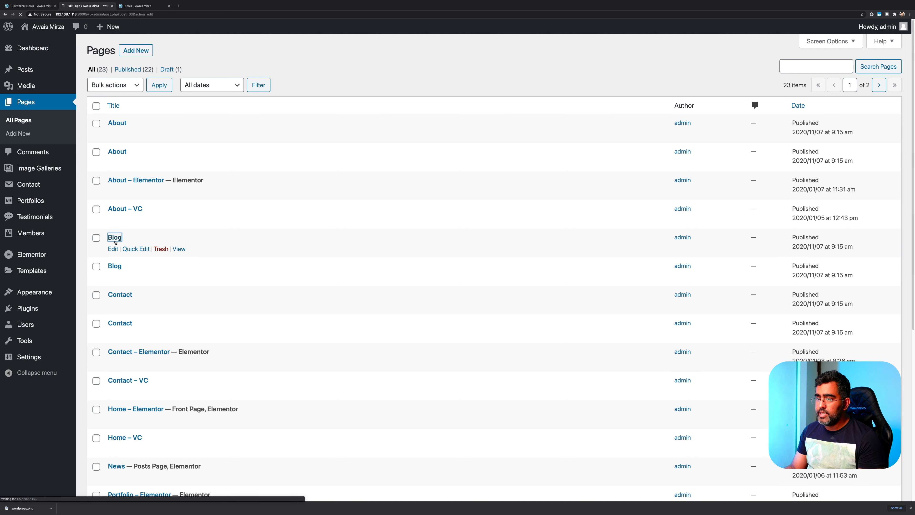
key("super+[")
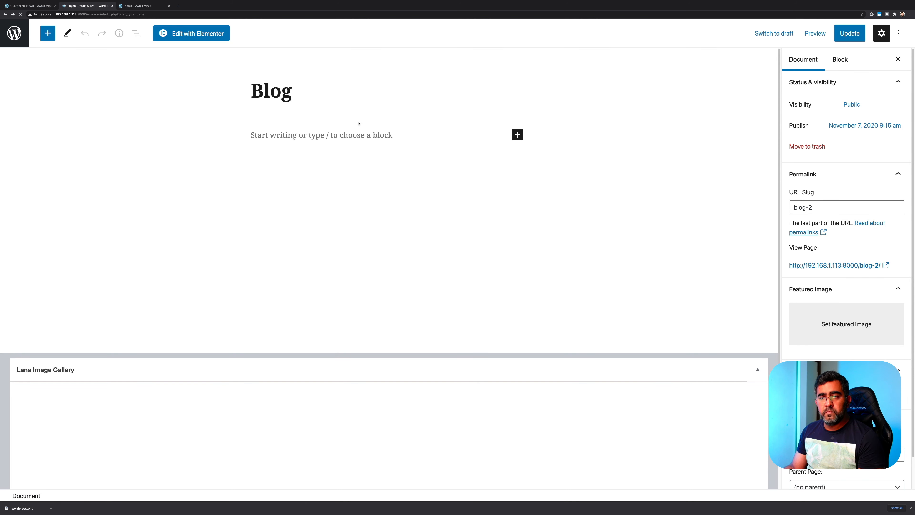
left_click(116, 266)
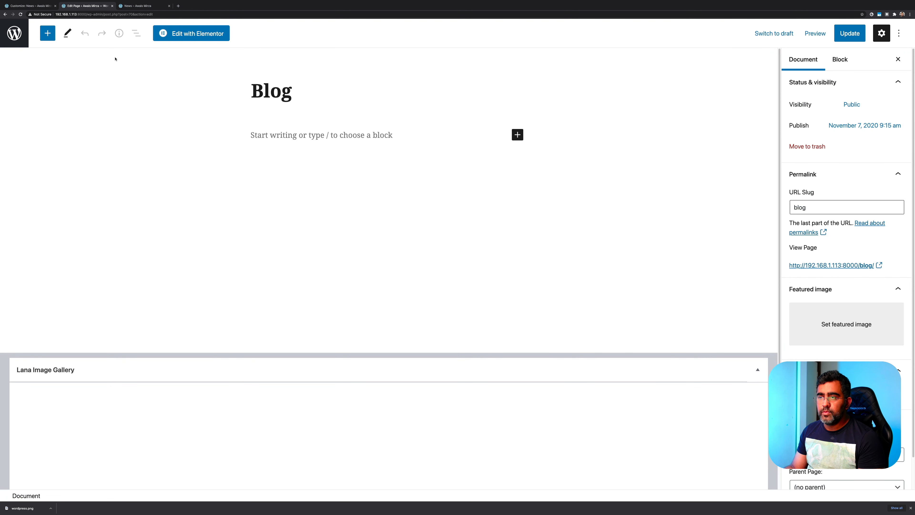
left_click(27, 6)
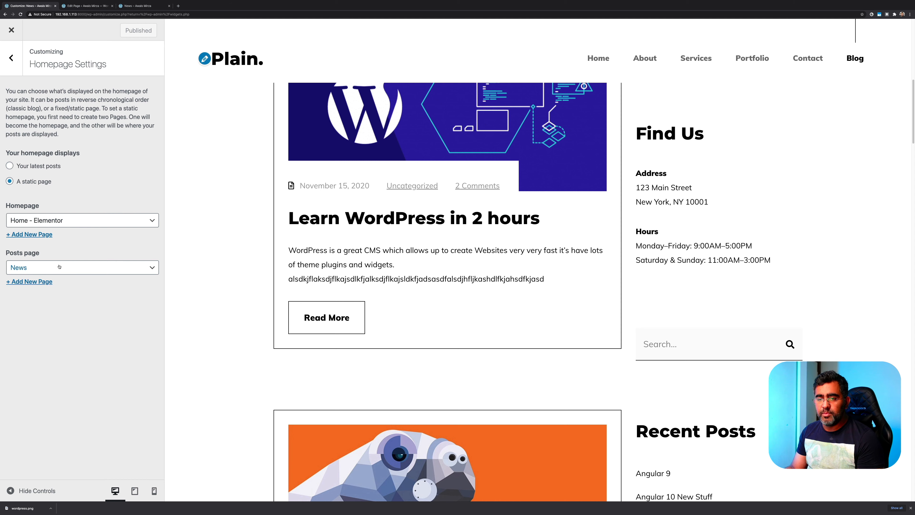
left_click(131, 9)
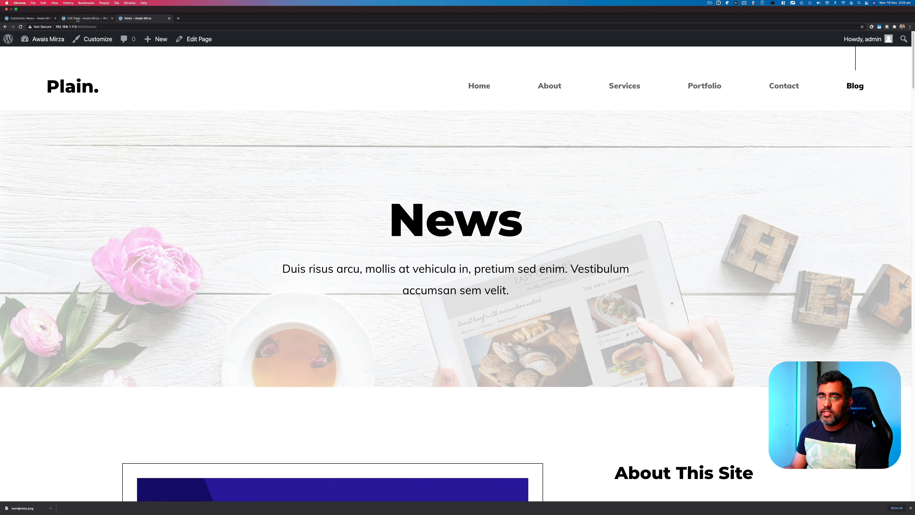
left_click(78, 20)
key("super+bracketleft")
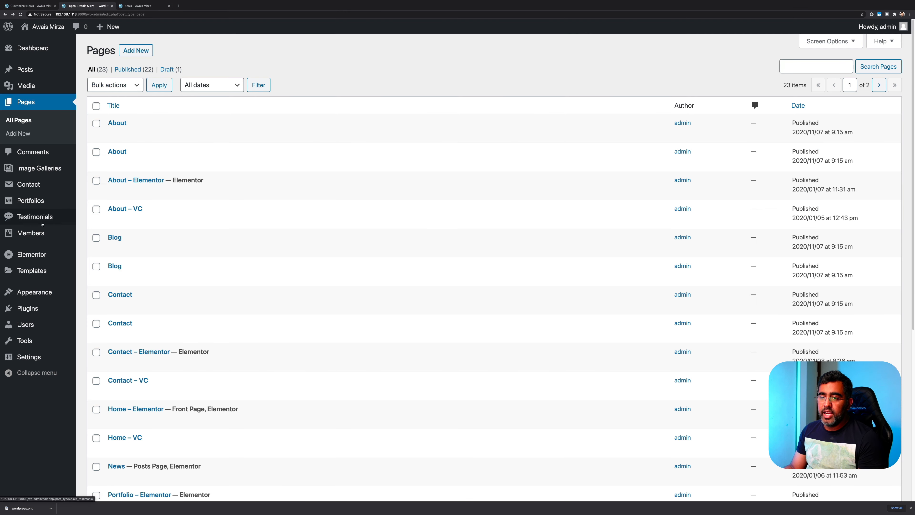
Open News for editing, leave its Parent at (no parent), and launch Edit with Elementor
scroll(126, 362, "down", 7)
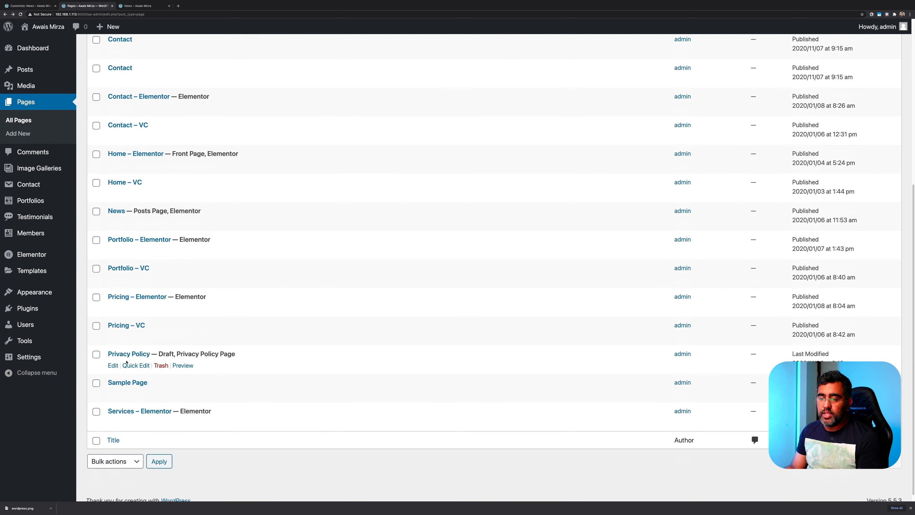
scroll(137, 351, "up", 3)
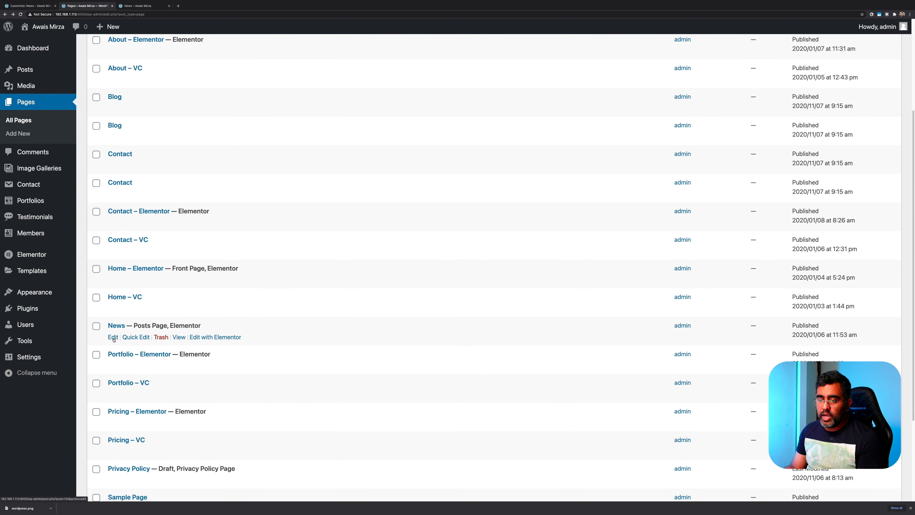
left_click(112, 338)
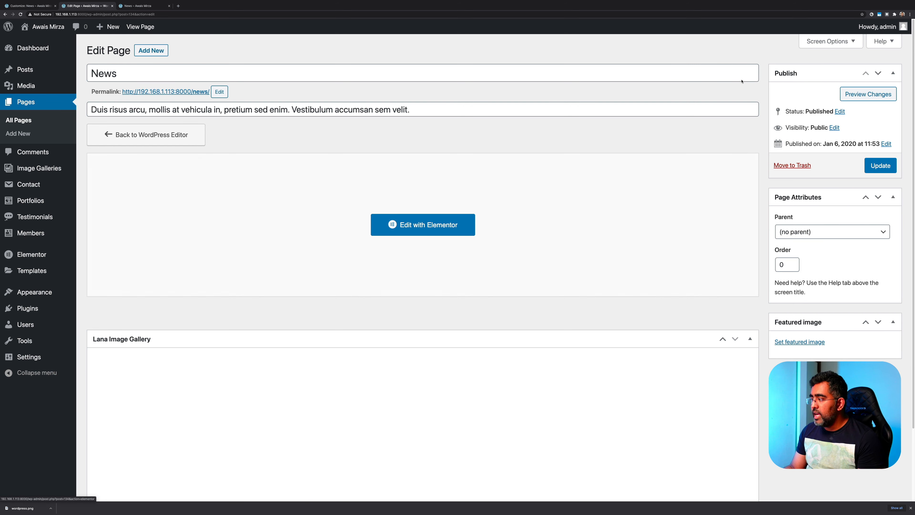
left_click(815, 236)
left_click(816, 234)
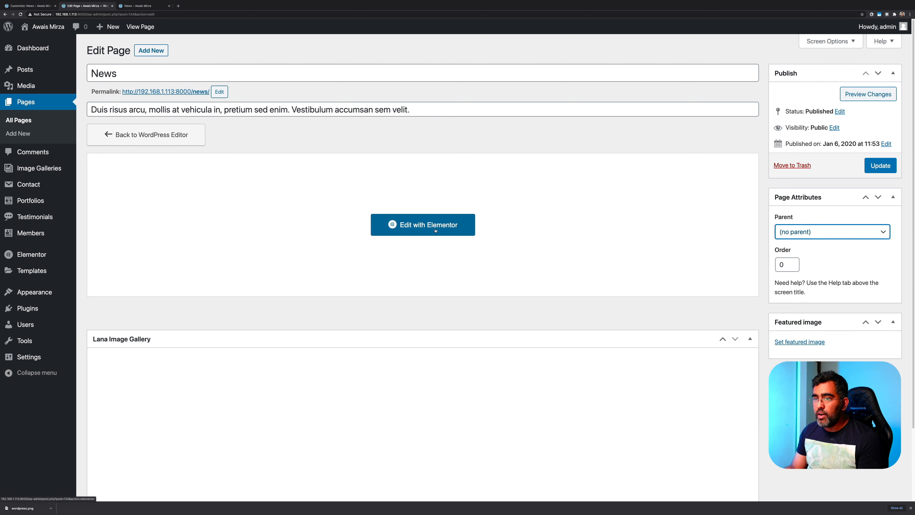
left_click(413, 228)
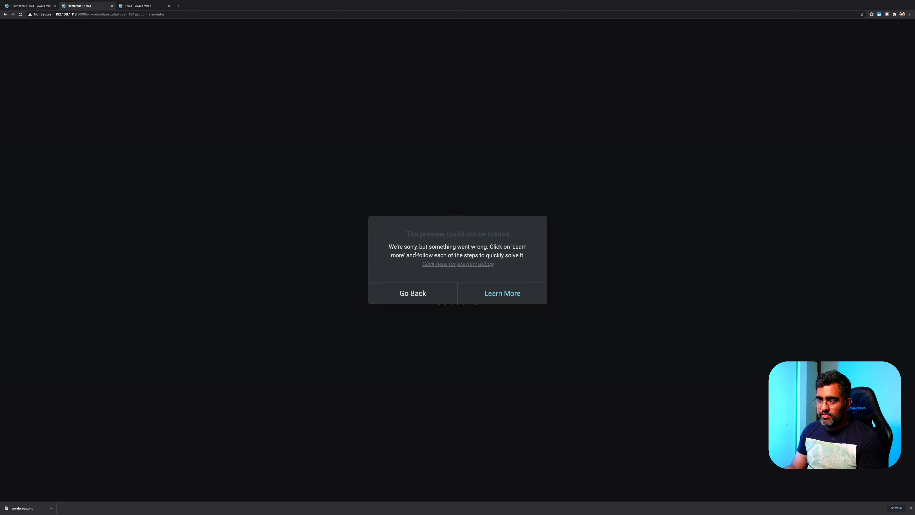
Follow the preview debug link, then close the failed News preview tabs
left_click(435, 265)
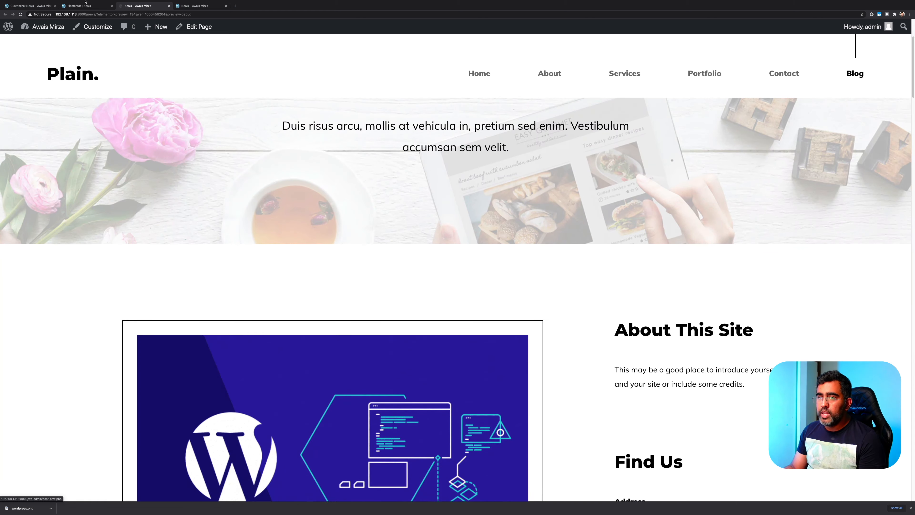
left_click(168, 19)
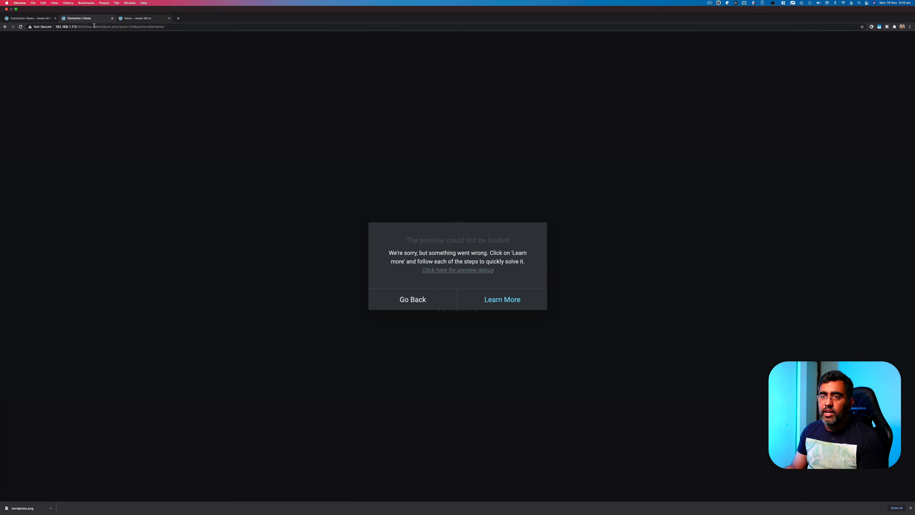
left_click(407, 298)
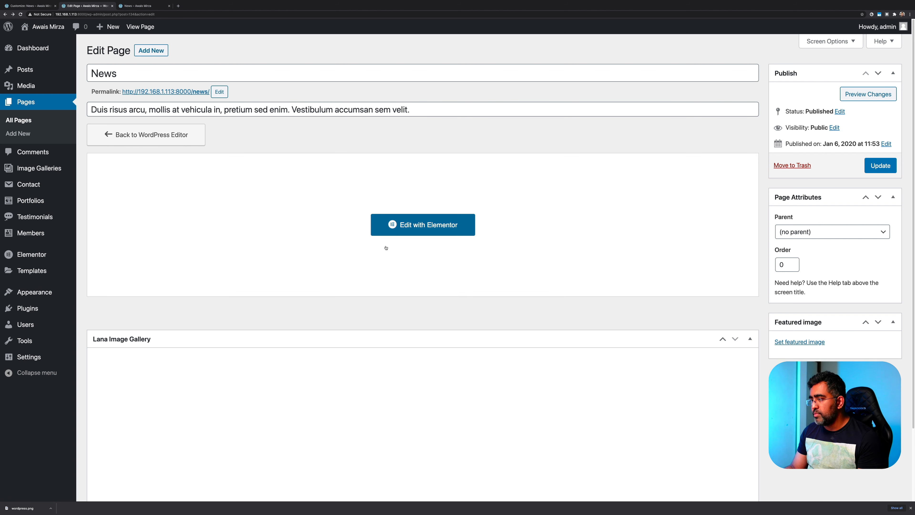
Collapse the Lana Image Gallery box and return to the Customize: News tab
scroll(431, 235, "down", 3)
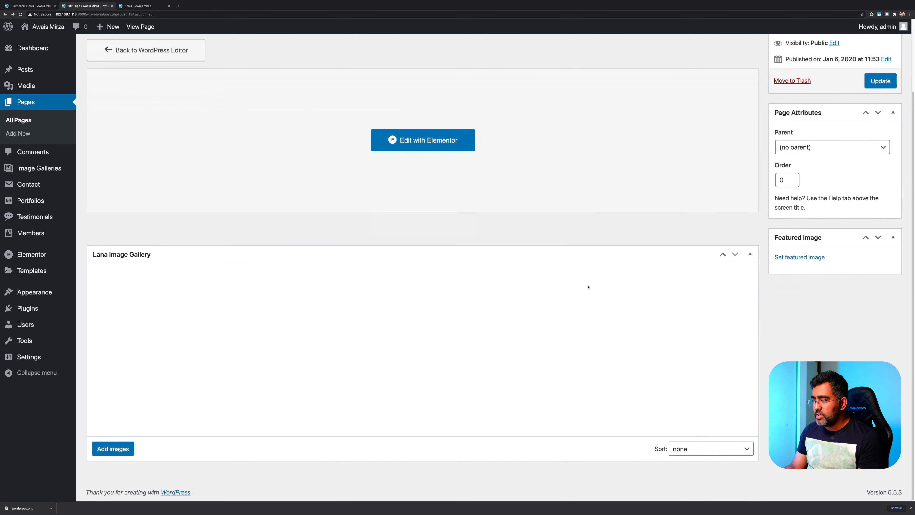
left_click(749, 255)
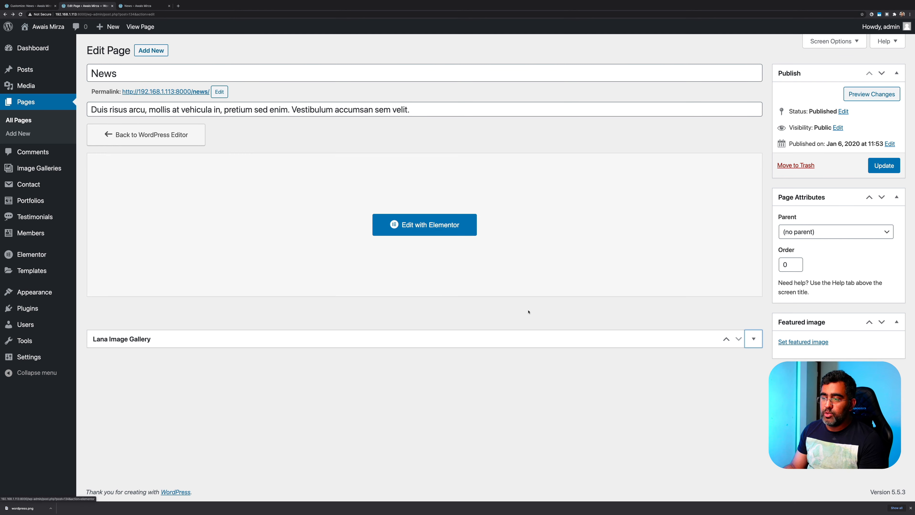
left_click(29, 5)
scroll(698, 381, "down", 3)
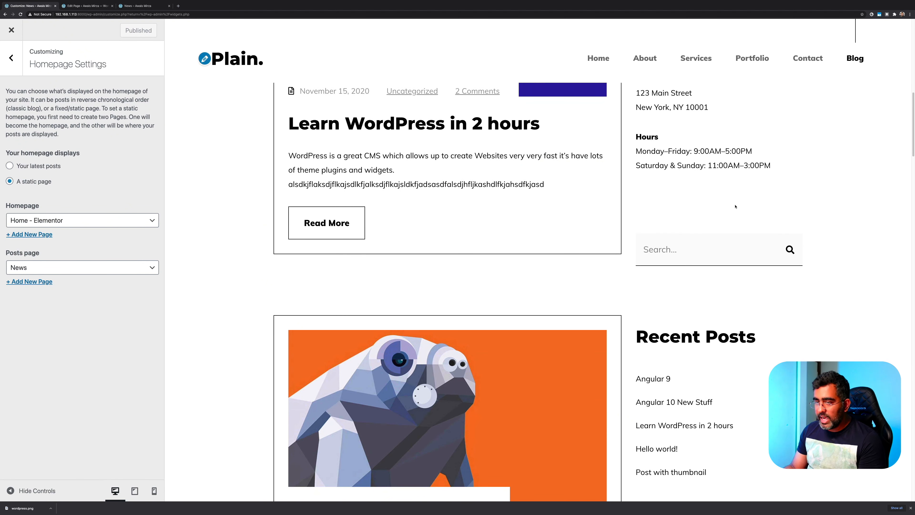
Delete Find Us from the Main Sidebar, move Search to the top and About This Site below Categories
left_click(11, 57)
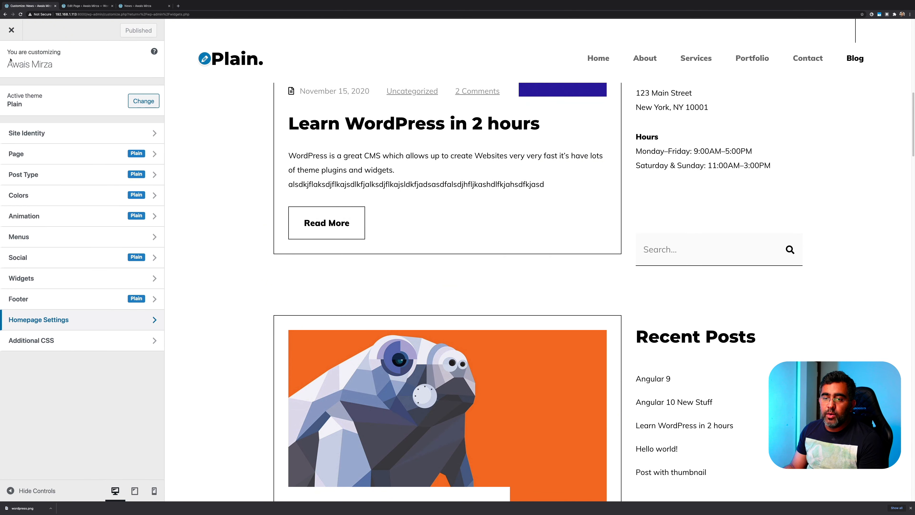
left_click(77, 279)
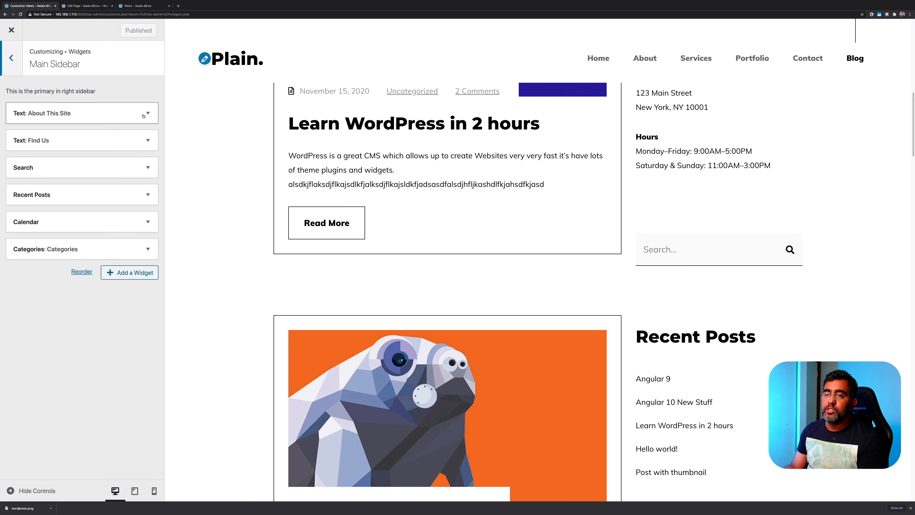
scroll(658, 238, "up", 5)
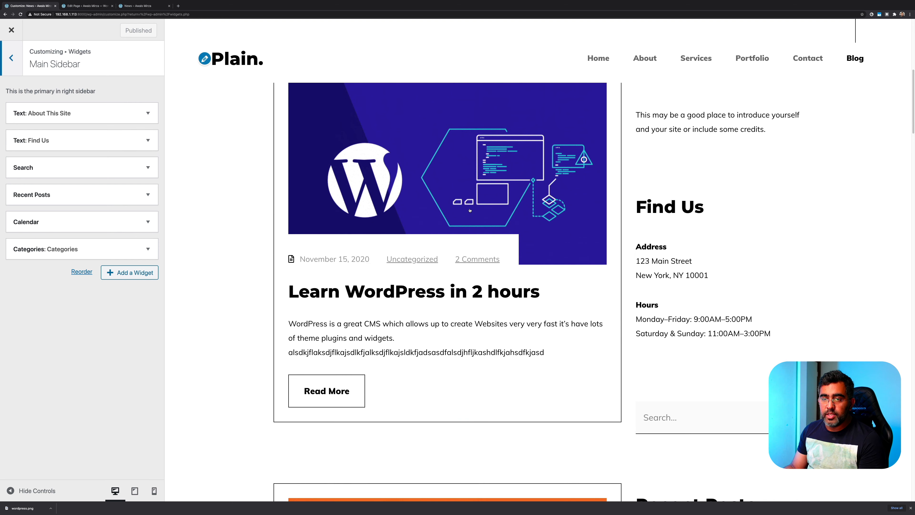
left_click(84, 140)
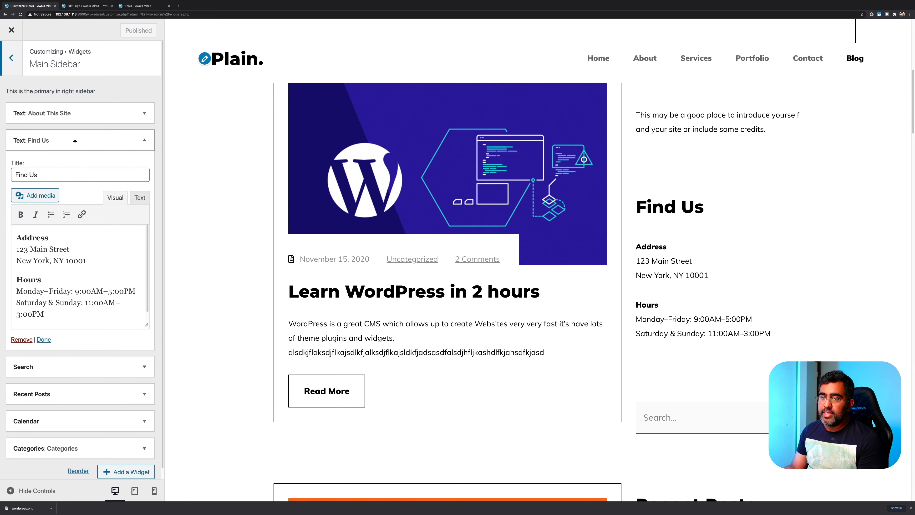
left_click(22, 339)
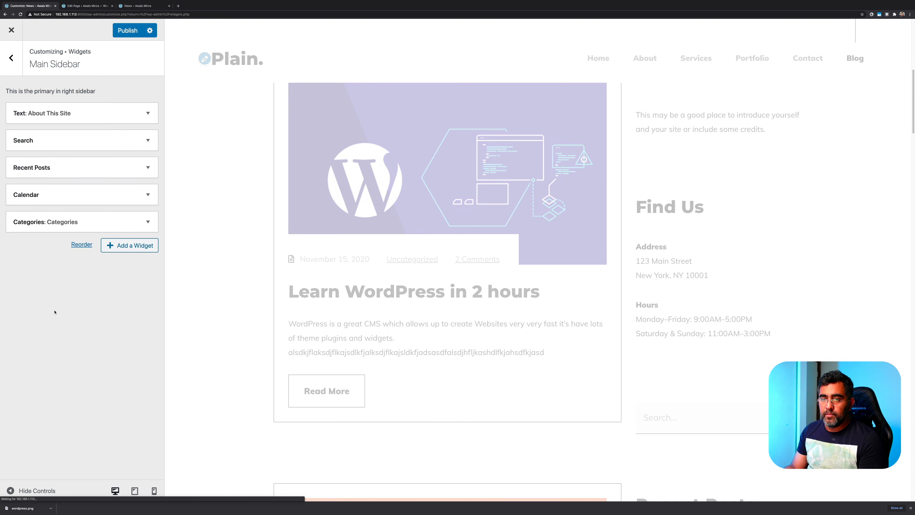
left_click_drag(57, 138, 52, 115)
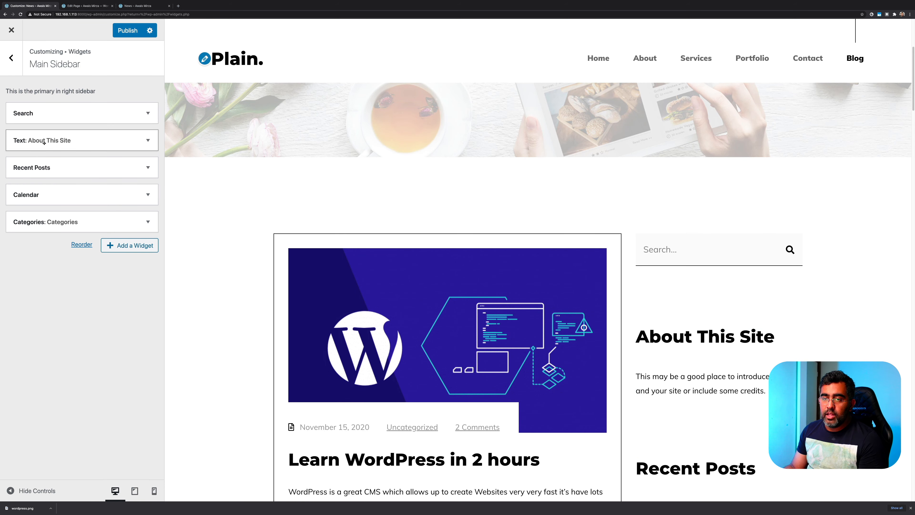
left_click_drag(43, 143, 52, 227)
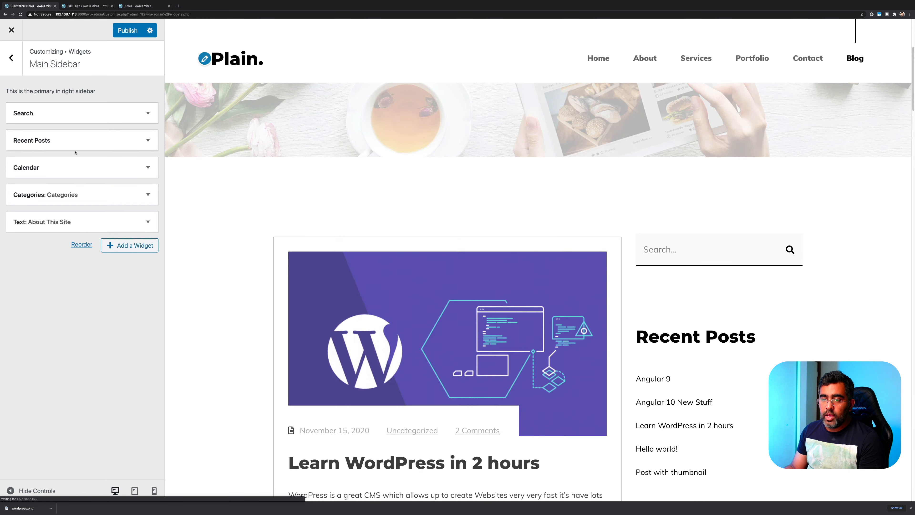
Delete the Calendar widget and leave Recent Posts showing 5 posts
left_click(129, 167)
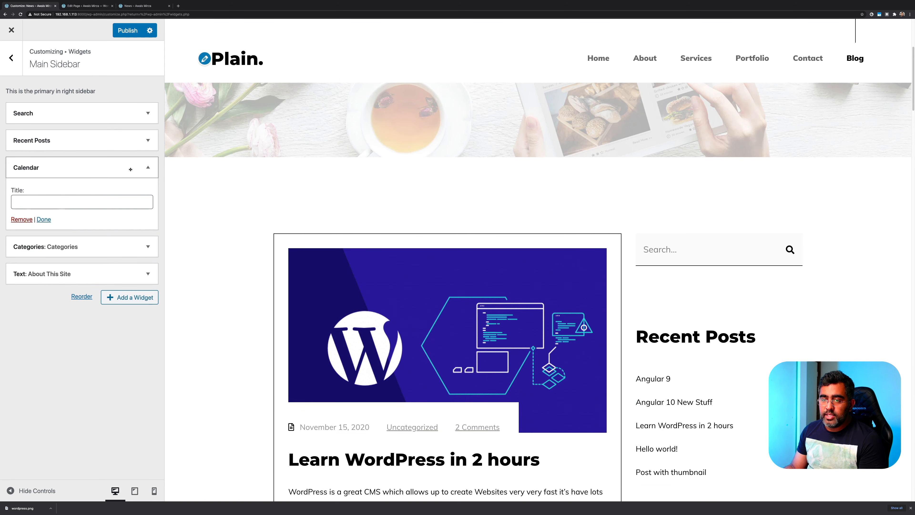
left_click(28, 219)
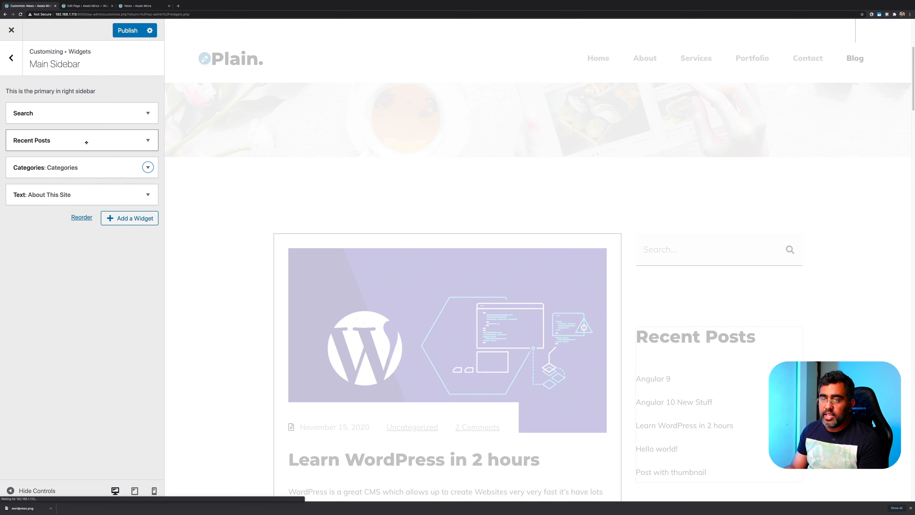
left_click(86, 143)
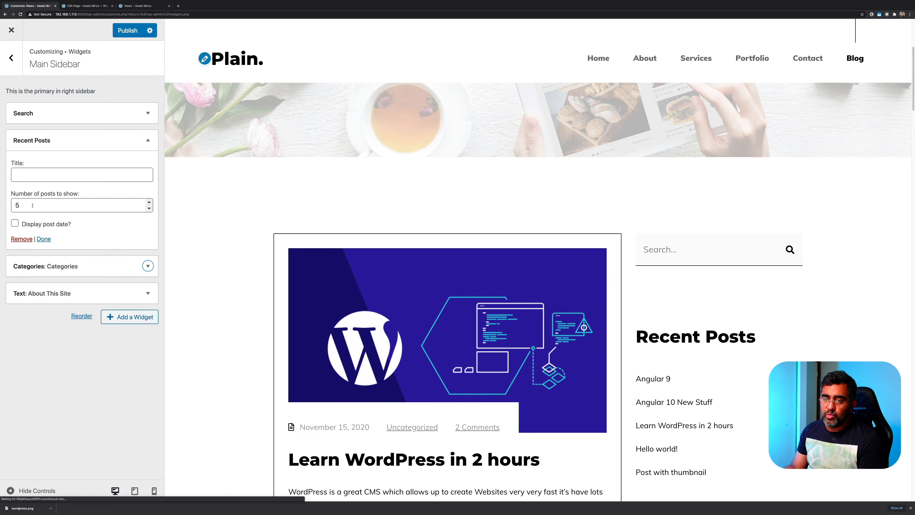
left_click(32, 205)
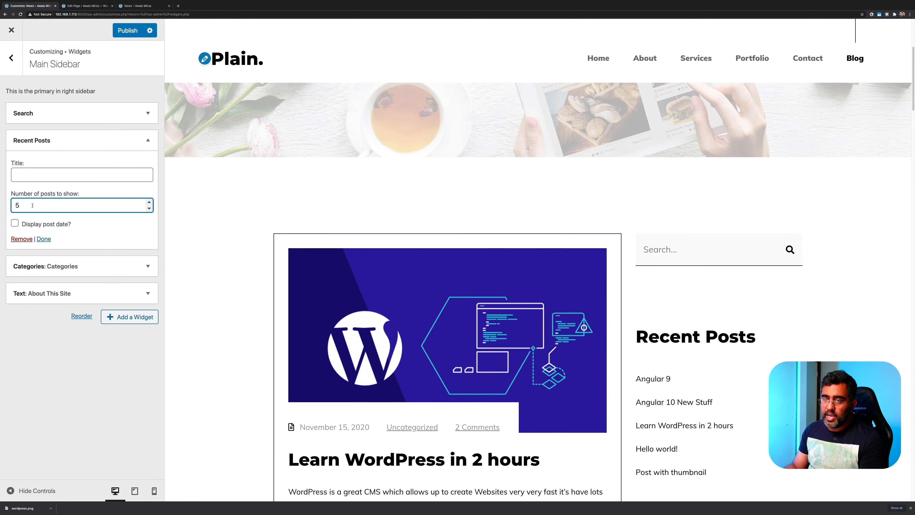
left_click(62, 353)
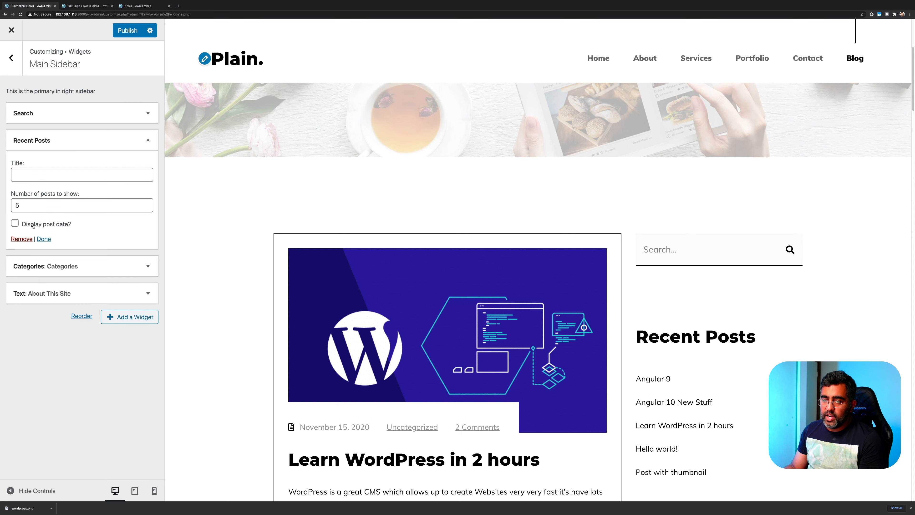
left_click(36, 144)
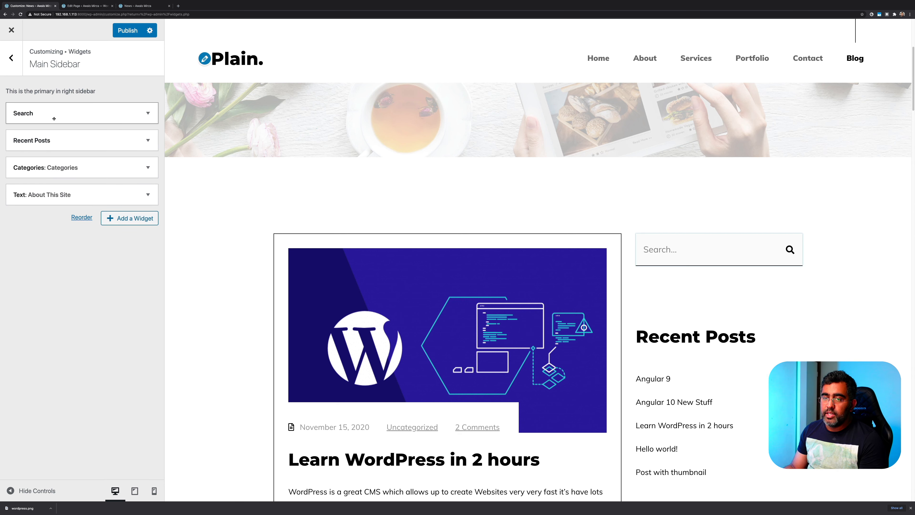
Add a trial Pages widget to the Main Sidebar from the available widgets list
left_click(124, 218)
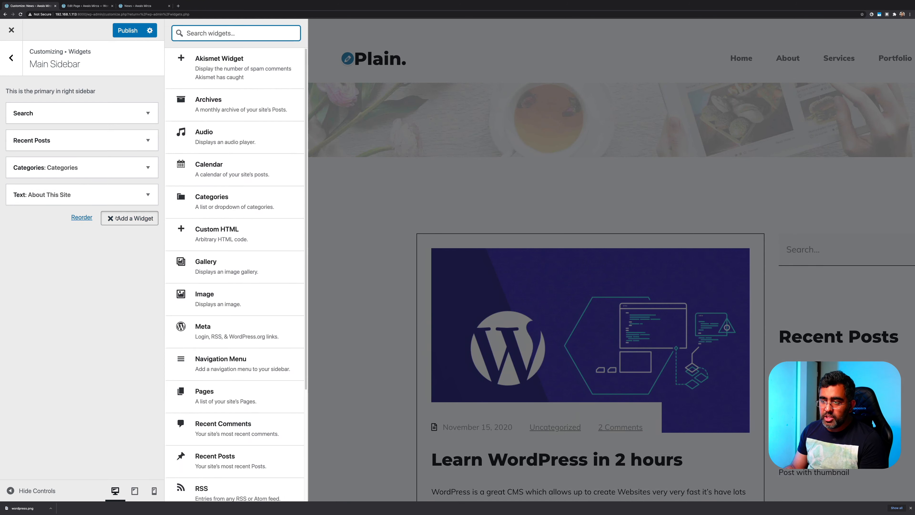
scroll(233, 247, "down", 4)
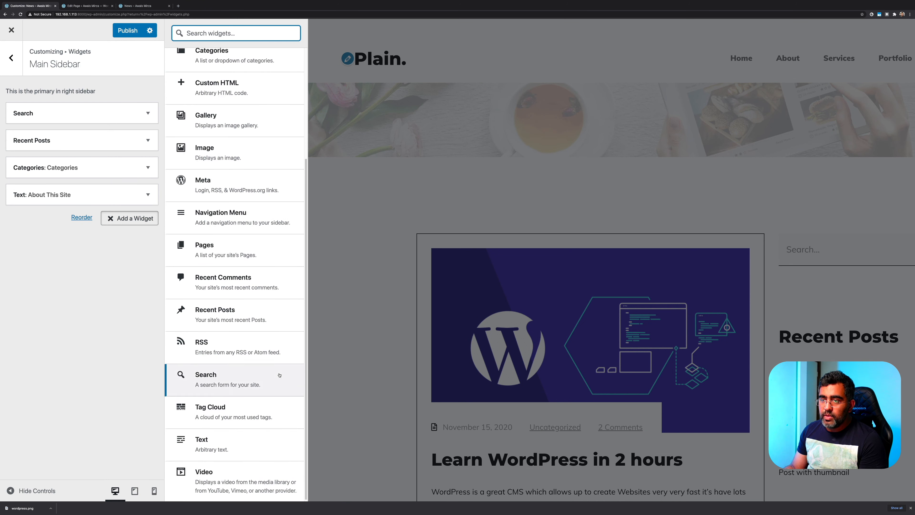
scroll(231, 360, "up", 4)
scroll(249, 252, "down", 1)
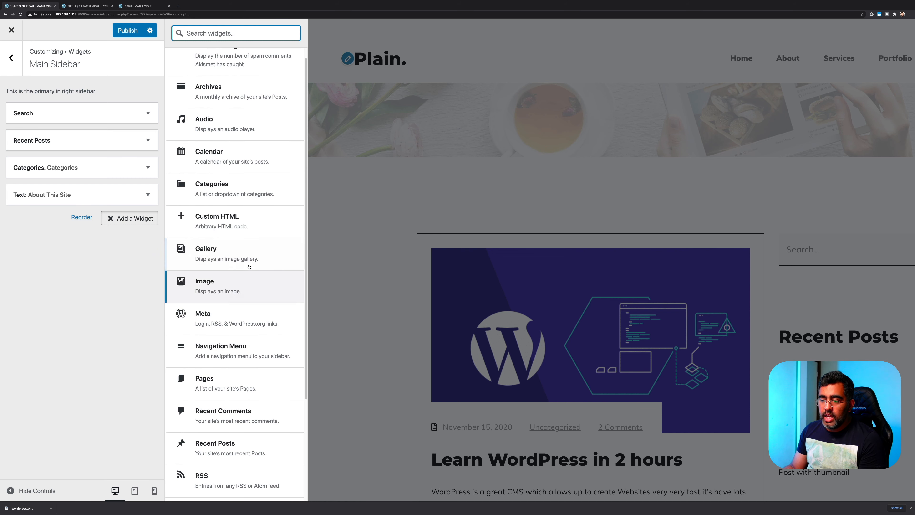
scroll(248, 269, "down", 1)
scroll(248, 269, "down", 3)
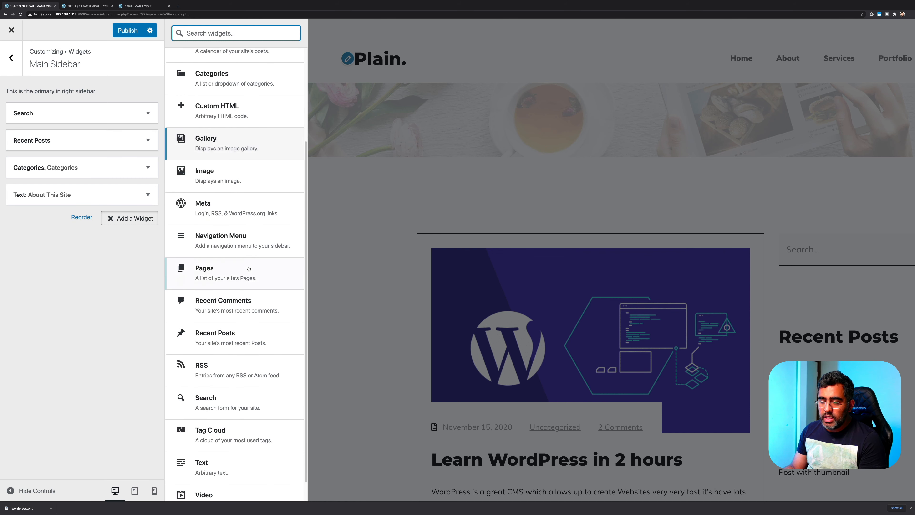
scroll(251, 266, "down", 1)
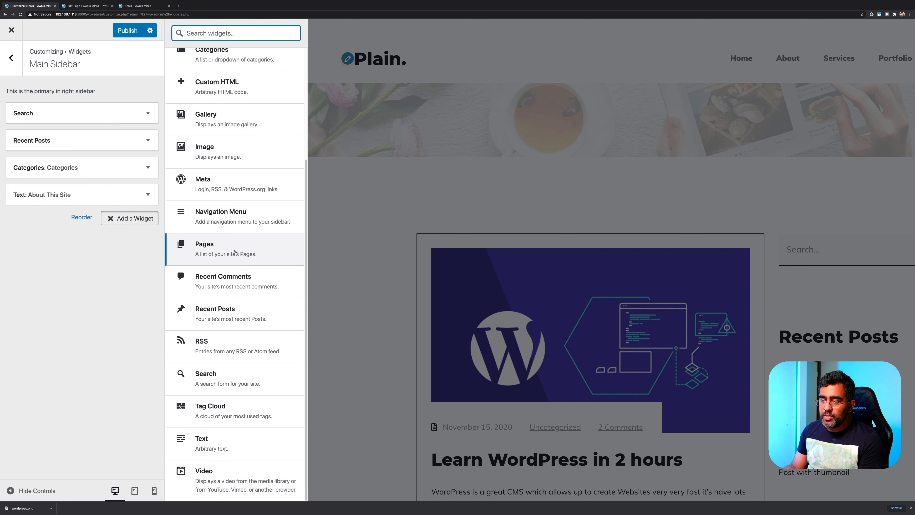
left_click_drag(239, 253, 195, 254)
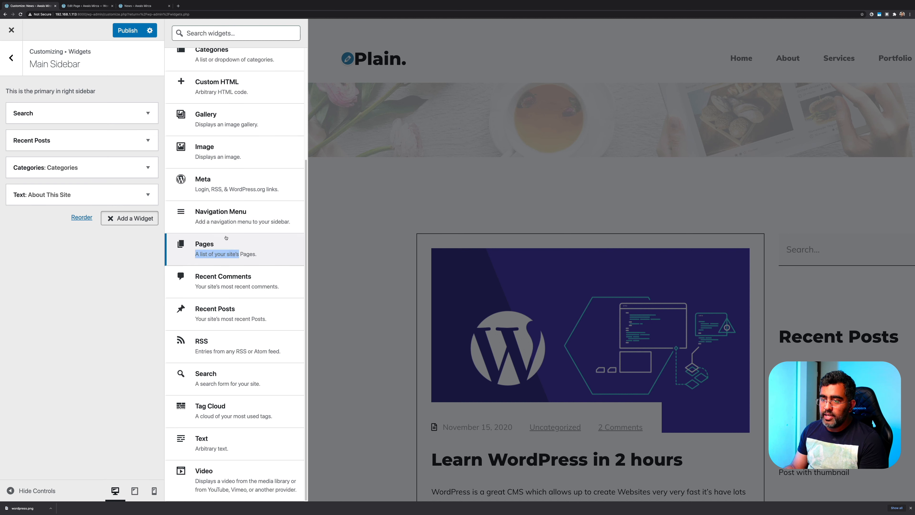
left_click(225, 239)
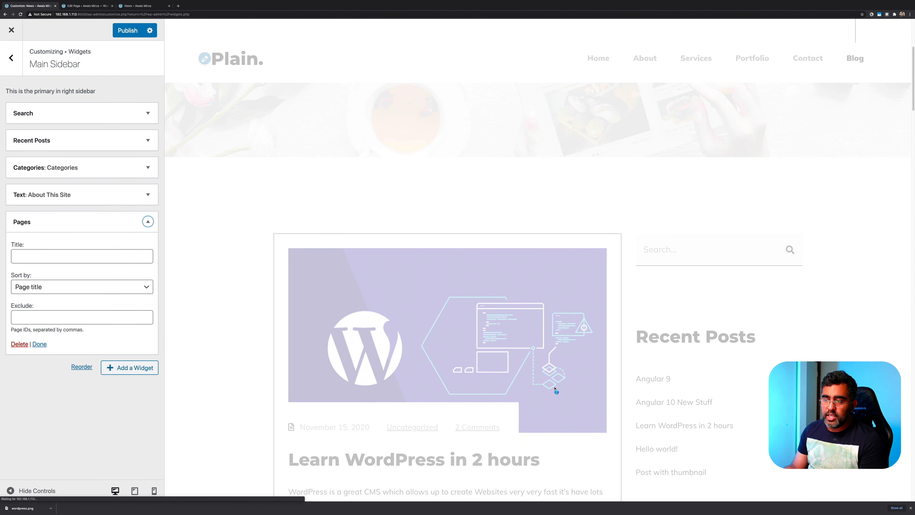
Delete the trial Pages widget from the Main Sidebar
scroll(780, 315, "down", 8)
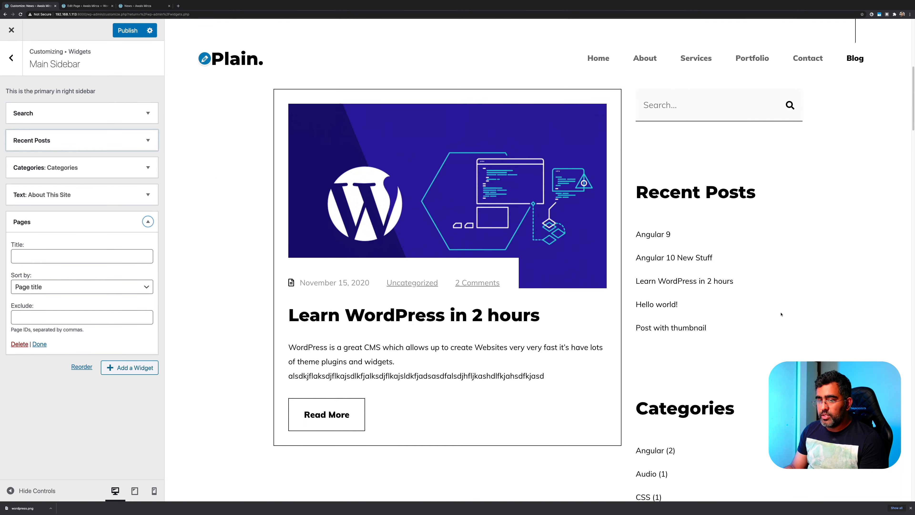
scroll(781, 313, "down", 15)
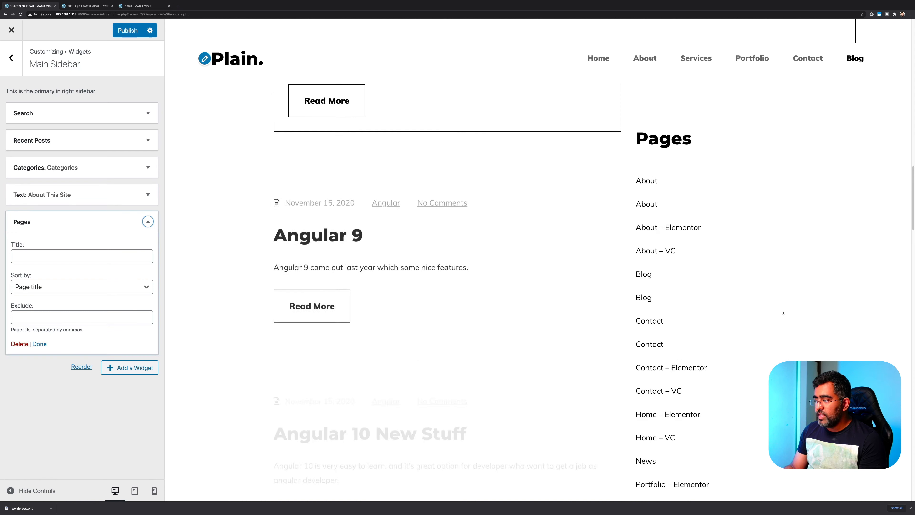
scroll(783, 313, "down", 6)
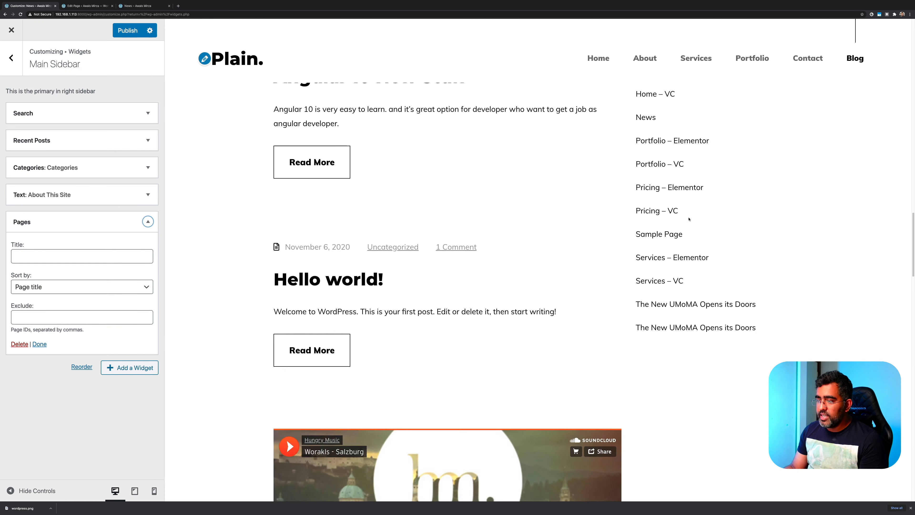
left_click(20, 345)
left_click(19, 343)
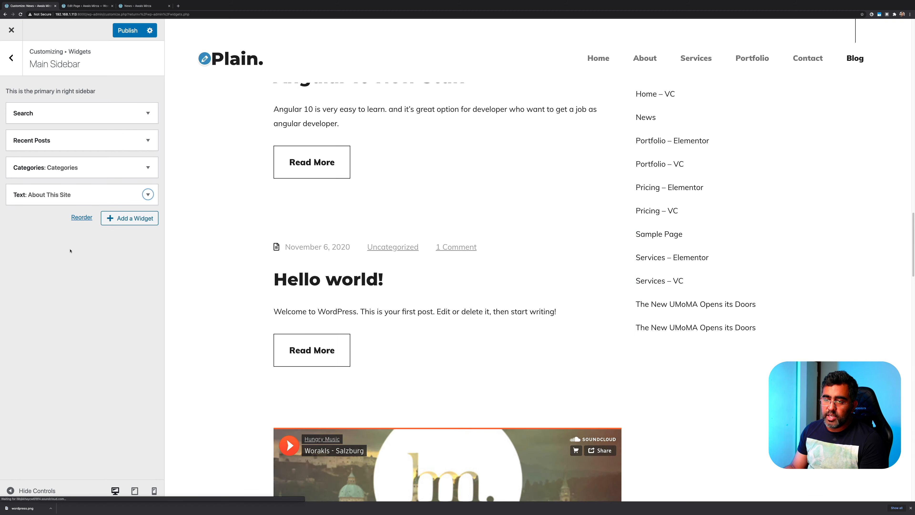
Add a Recent Comments widget to the Main Sidebar and collapse its settings
left_click(124, 218)
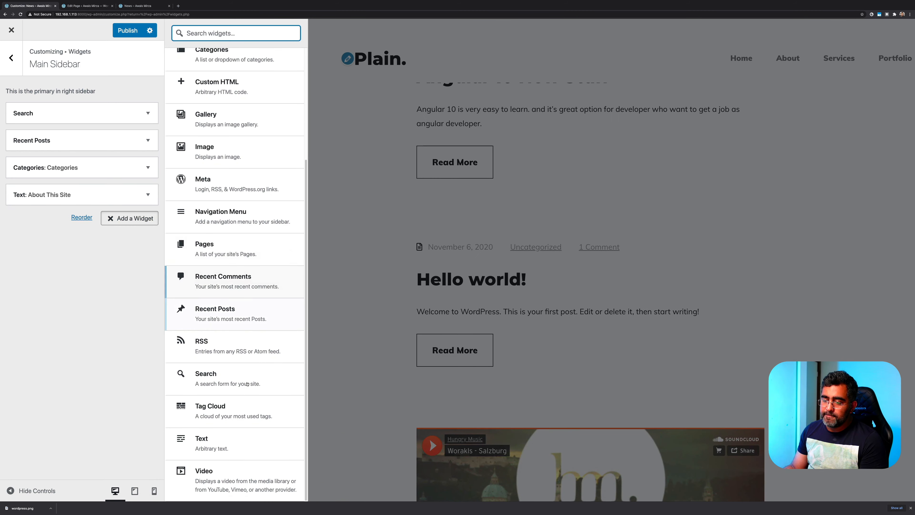
scroll(249, 238, "up", 5)
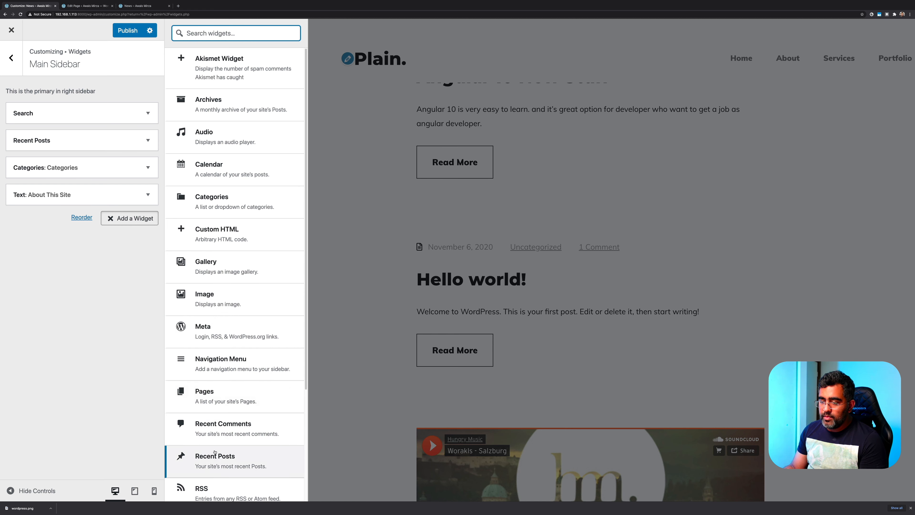
left_click(216, 427)
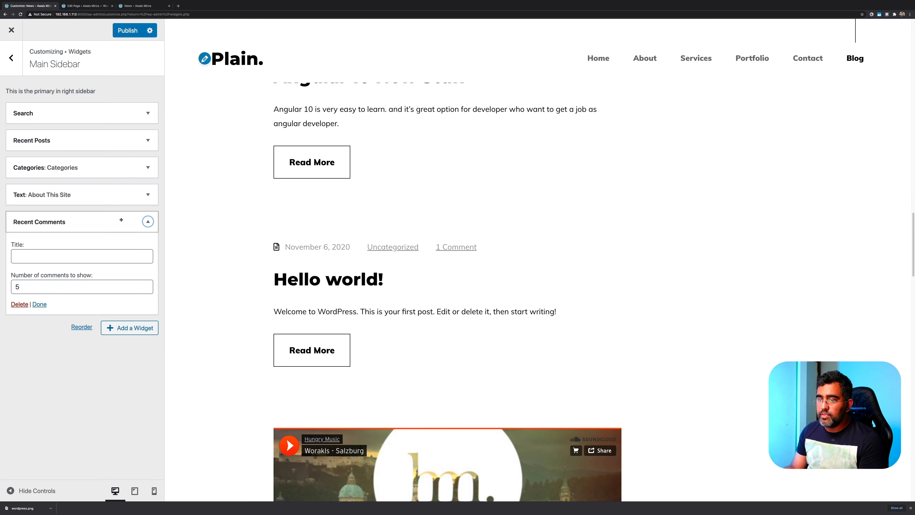
left_click(148, 221)
Scroll the preview to check the new sidebar block listing five recent comments
scroll(466, 255, "up", 15)
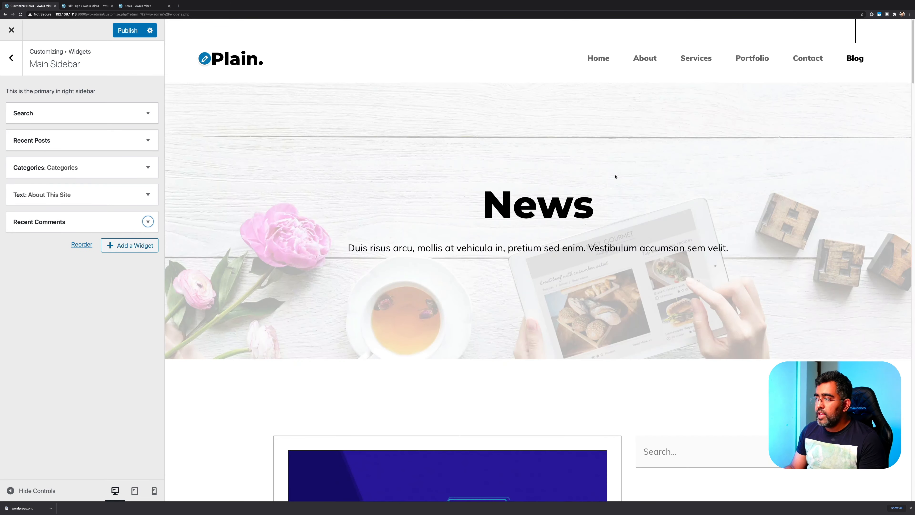
scroll(626, 203, "down", 8)
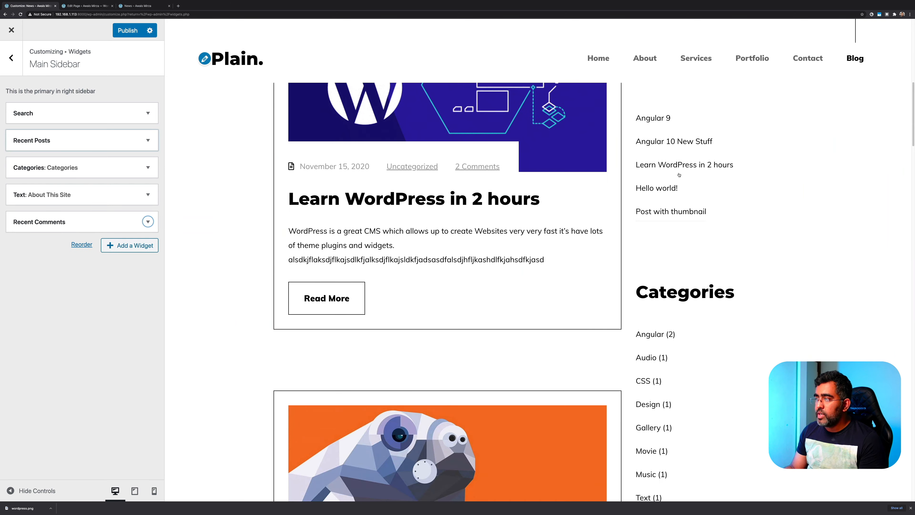
scroll(695, 216, "down", 10)
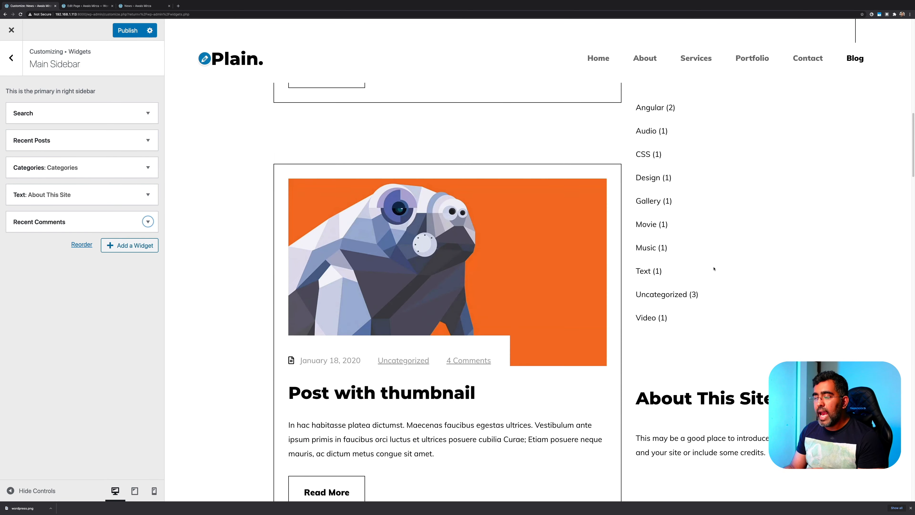
scroll(713, 268, "down", 5)
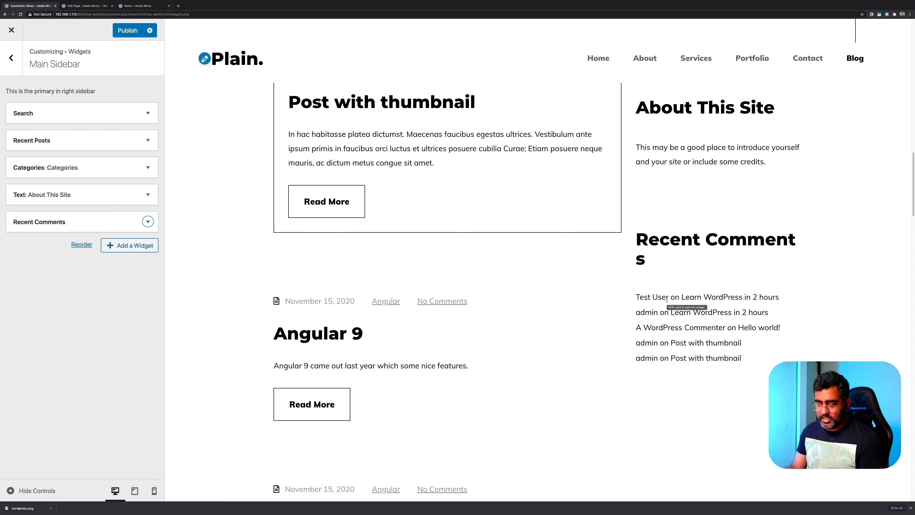
key("ctrl+shift+a")
left_click_drag(629, 284, 792, 306)
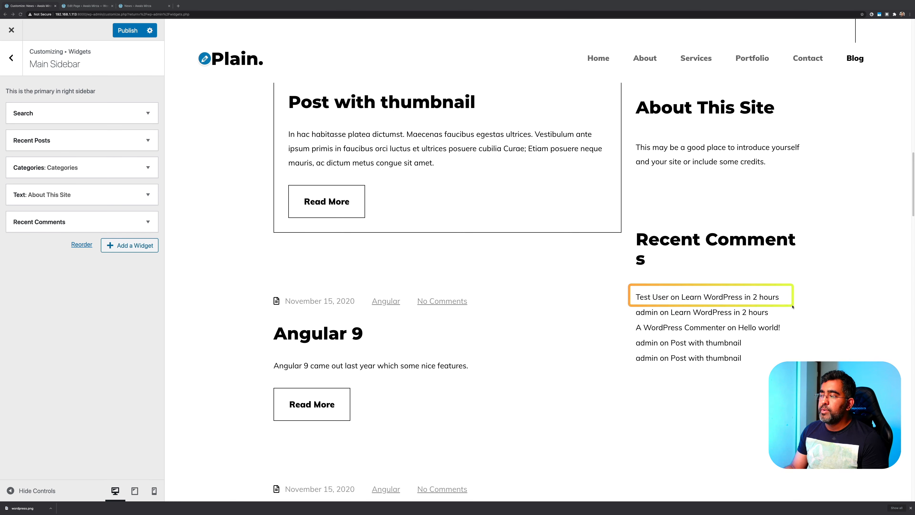
mouse_move(803, 306)
left_mouse_down()
mouse_move(747, 318)
mouse_move(637, 320)
left_mouse_up()
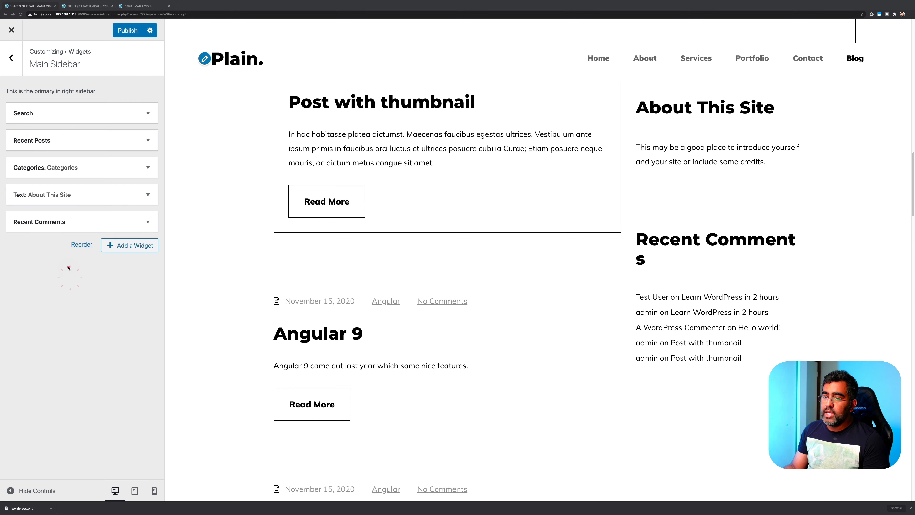
left_click(147, 221)
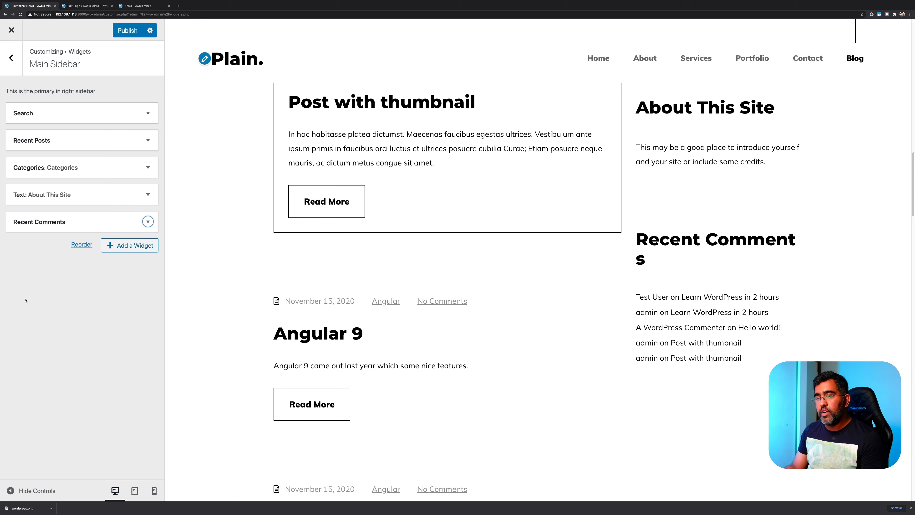
left_click(110, 299)
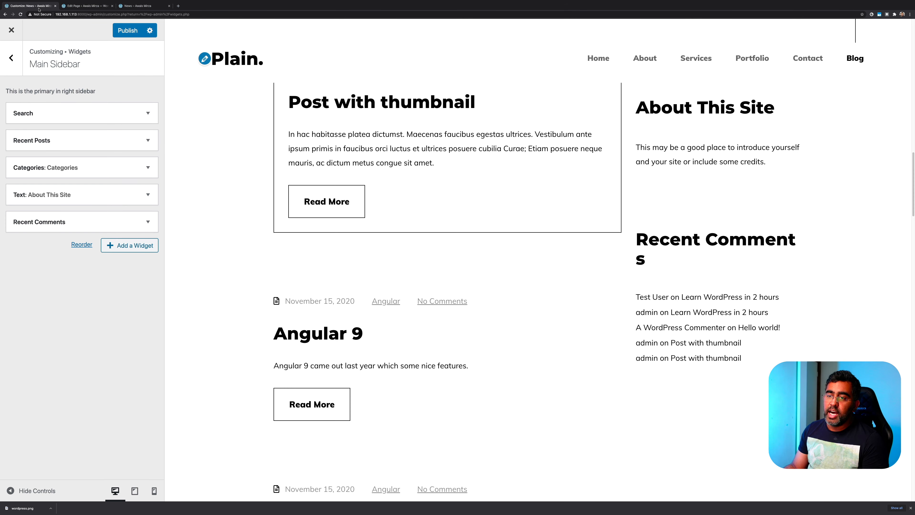
Return to the admin tab and open the Appearance › Widgets page
left_click(80, 5)
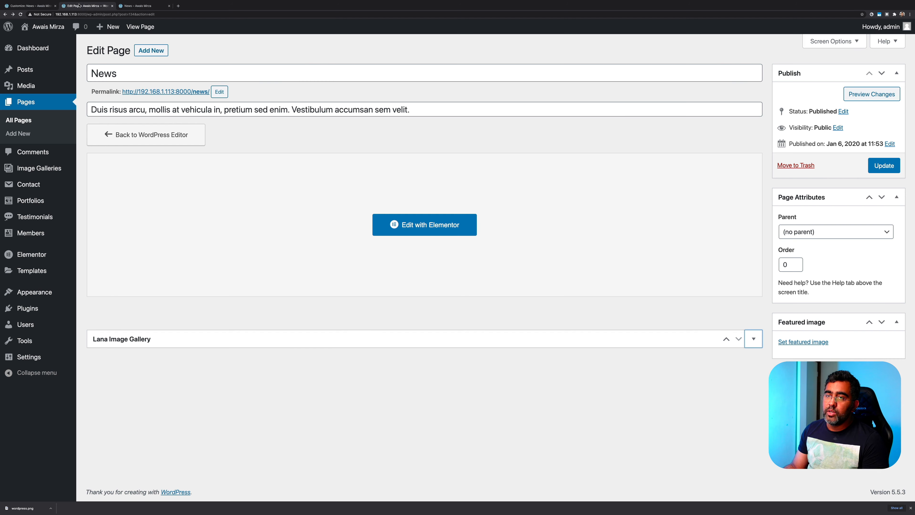
left_click(21, 5)
left_click(91, 6)
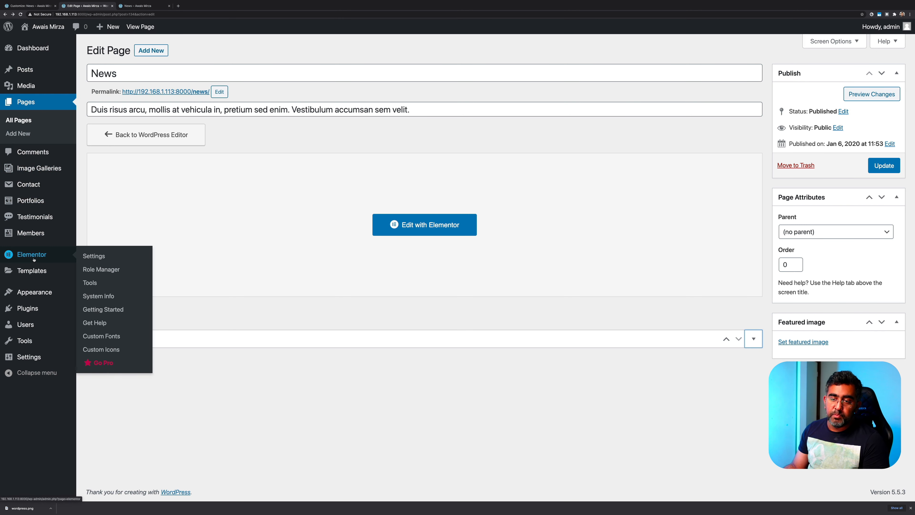
mouse_move(34, 292)
left_click(135, 321)
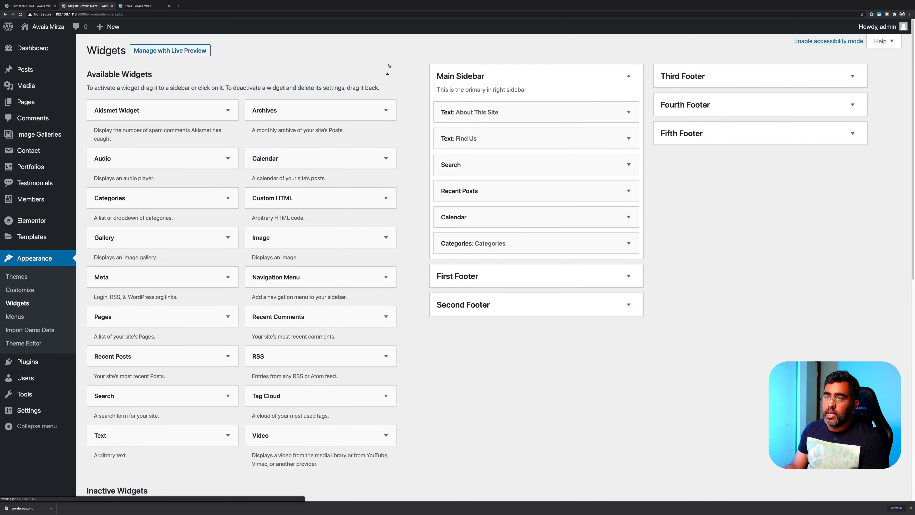
Expand Second Footer and drag the inactive Meta widget into it
left_click(388, 74)
scroll(418, 301, "down", 1)
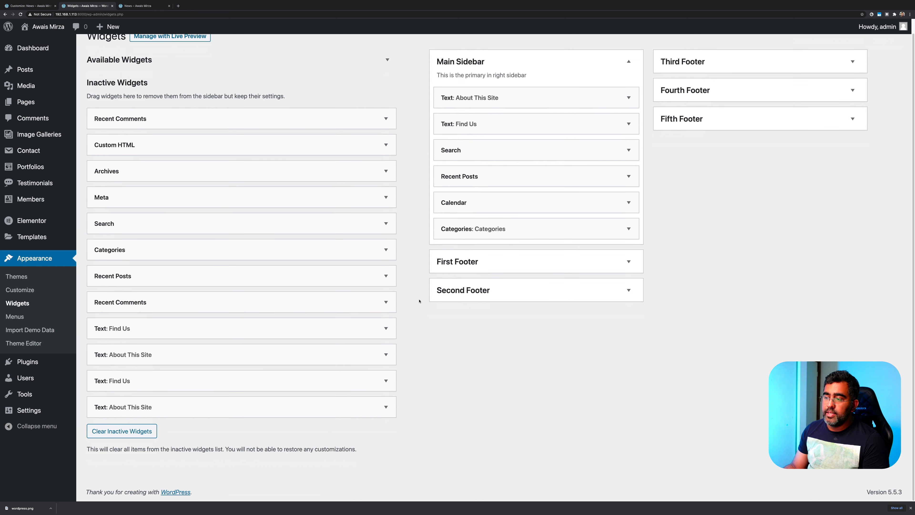
scroll(324, 299, "up", 1)
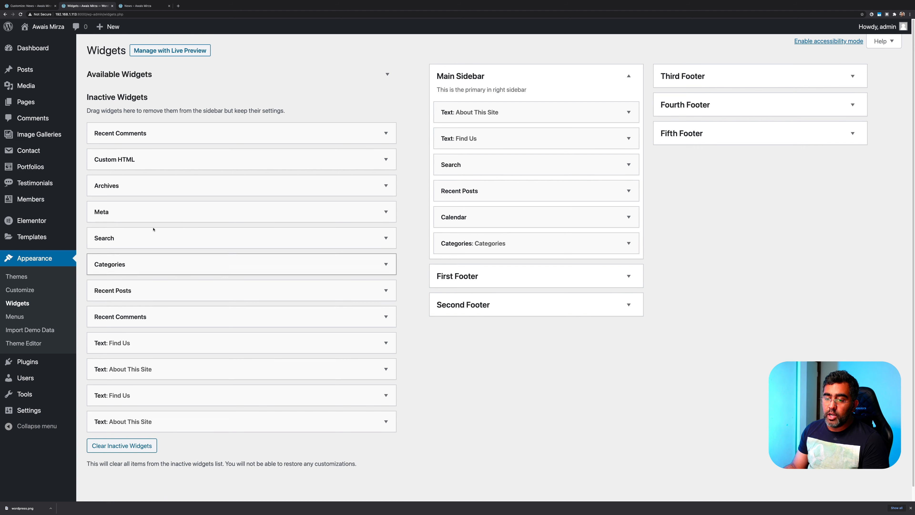
left_click(551, 302)
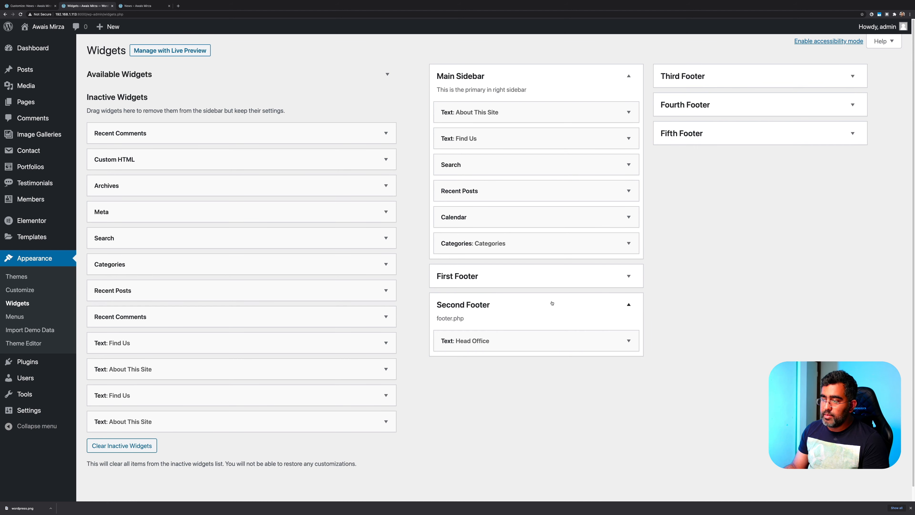
left_click_drag(155, 211, 514, 334)
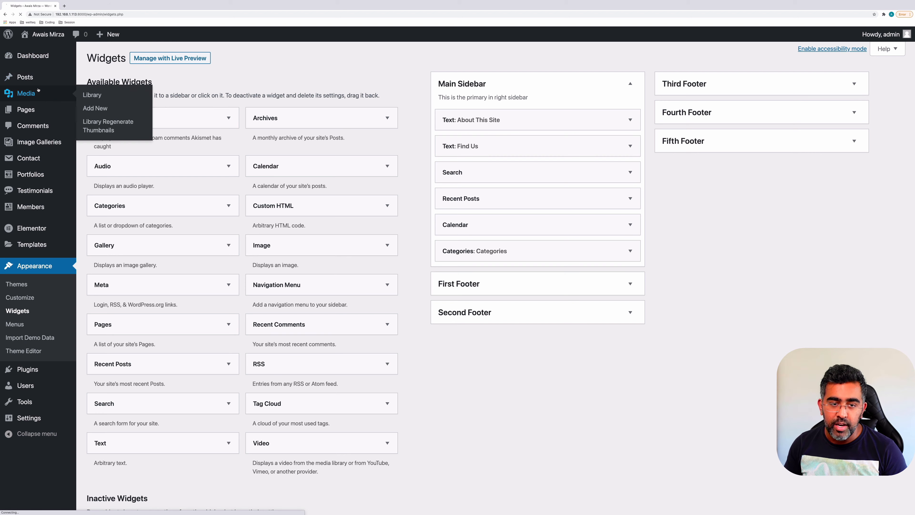
Visit the Media Library, then open the Theme Editor on the Plain theme's style.css
left_click(26, 93)
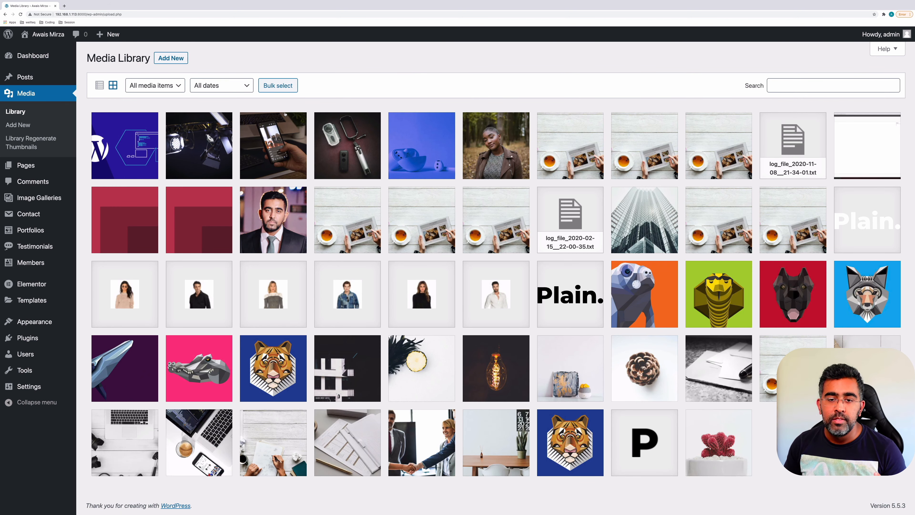
mouse_move(37, 289)
mouse_move(21, 323)
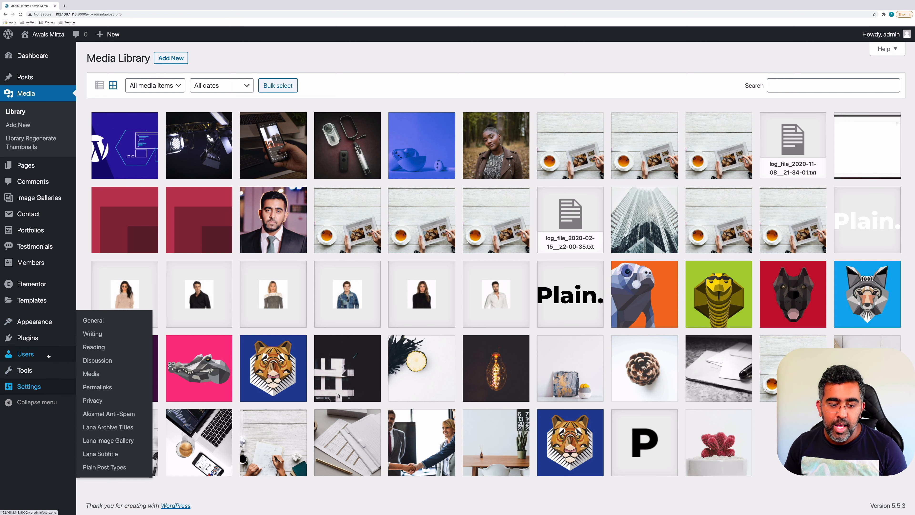
mouse_move(48, 324)
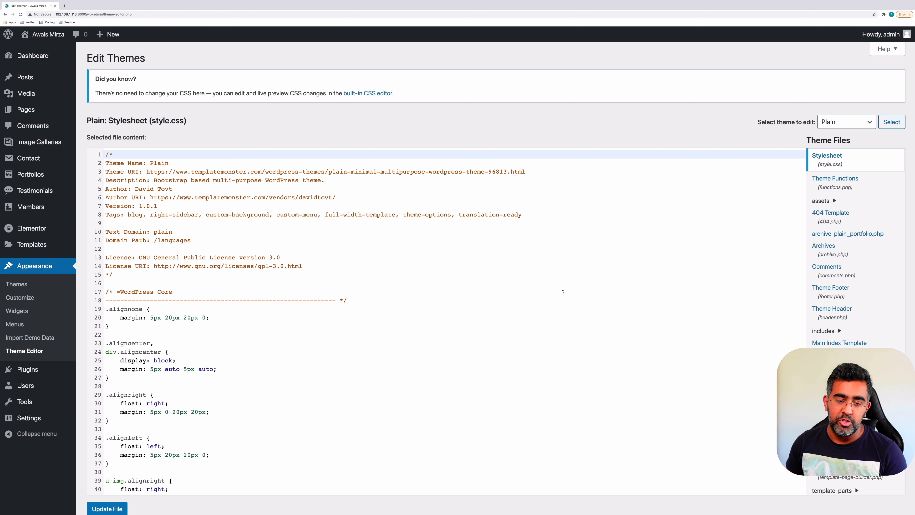
scroll(563, 292, "down", 3)
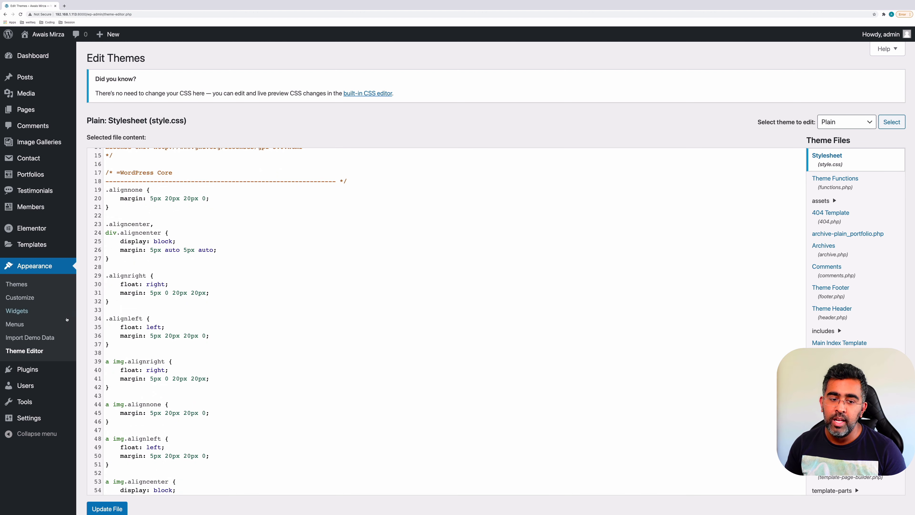
left_click_drag(99, 125, 150, 121)
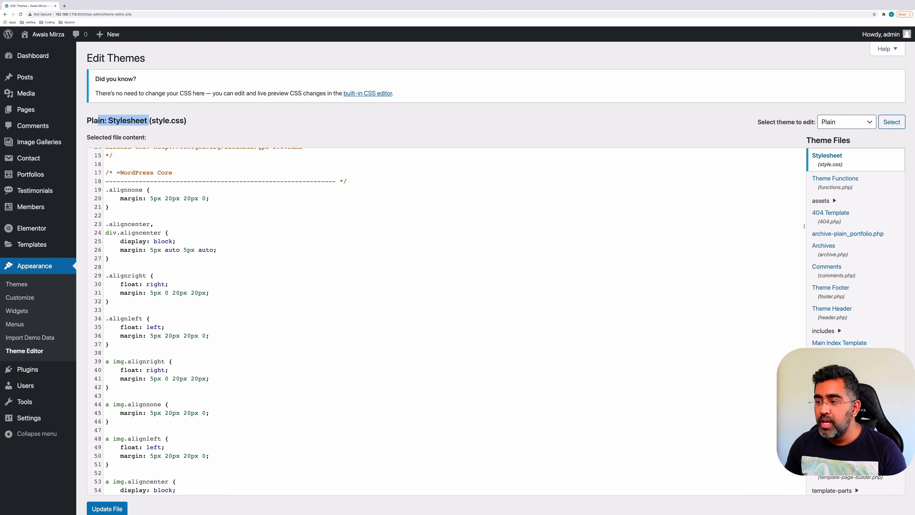
key("ctrl+shift+Tab")
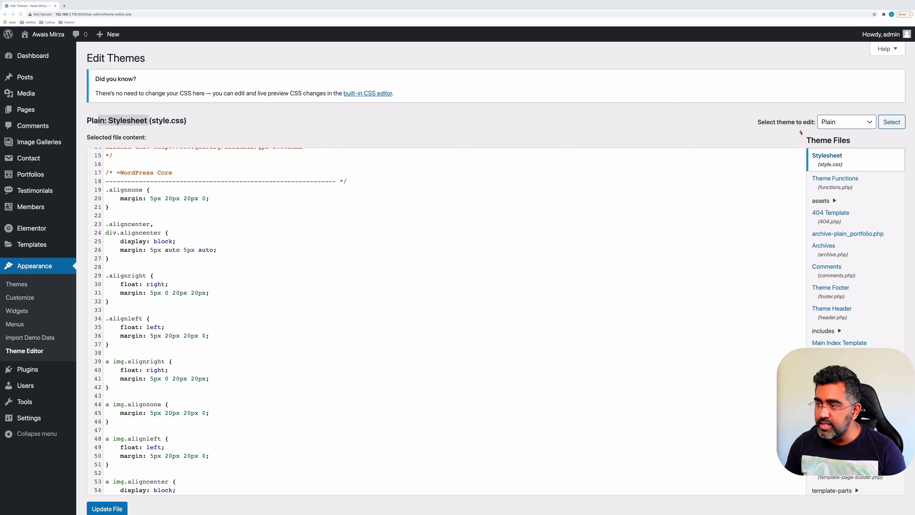
mouse_move(797, 141)
left_mouse_down()
mouse_move(869, 276)
mouse_move(888, 492)
mouse_move(898, 490)
left_mouse_up()
key("Escape")
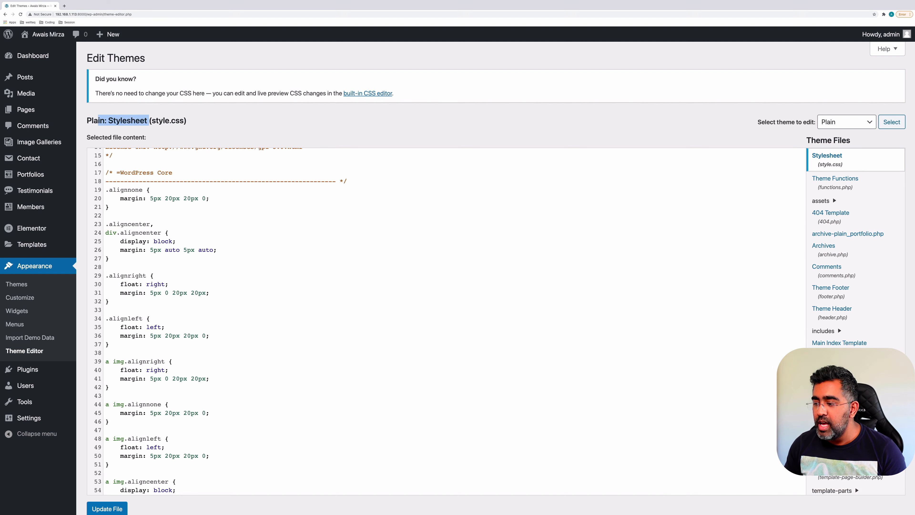
scroll(845, 339, "down", 1)
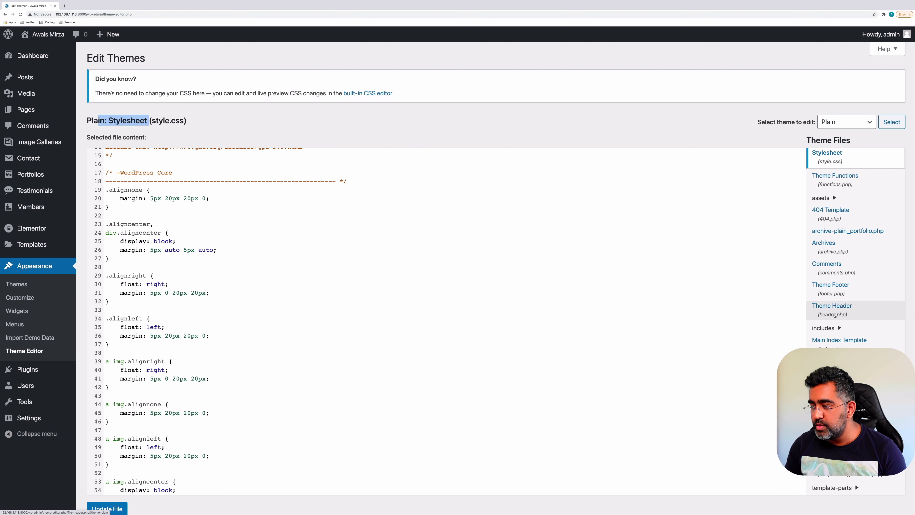
left_click(842, 285)
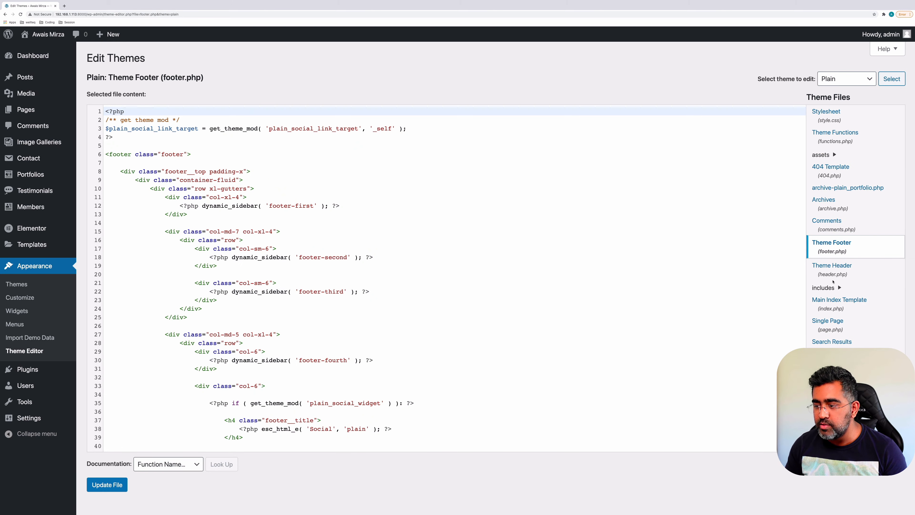
left_click(372, 231)
scroll(371, 230, "down", 12)
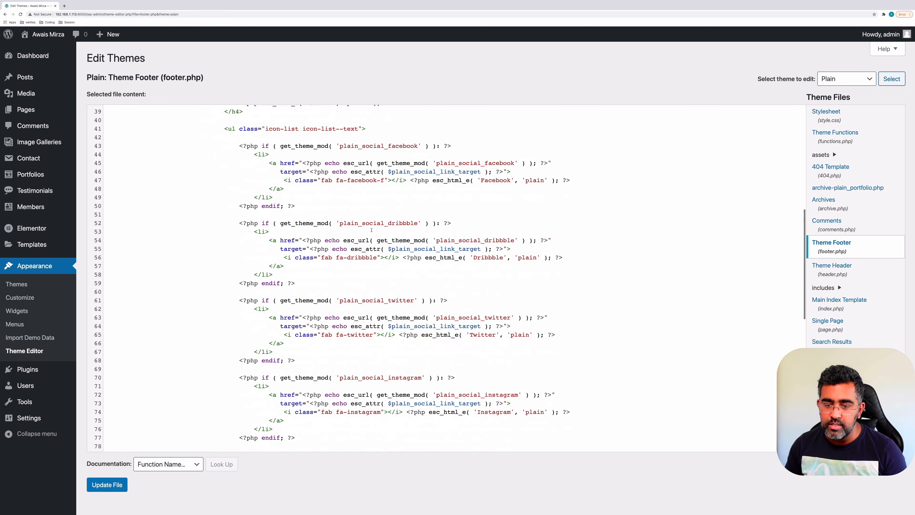
scroll(371, 230, "down", 1)
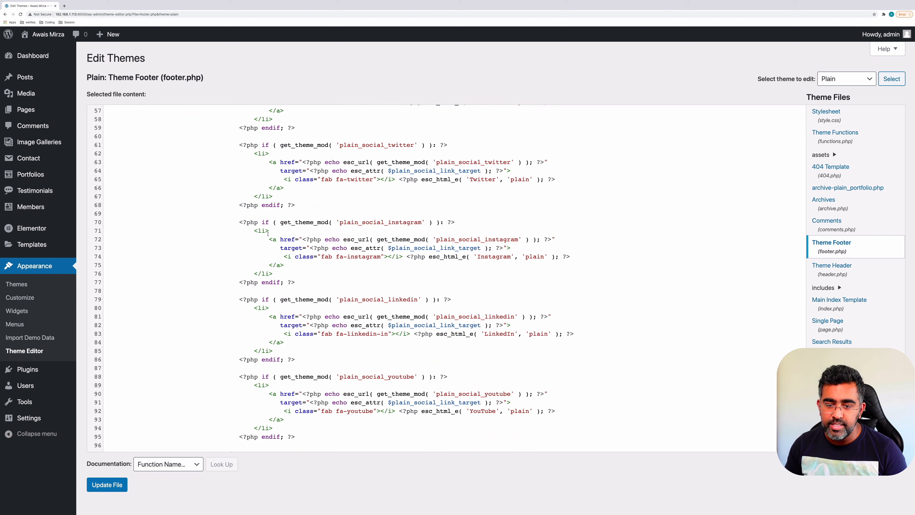
left_click_drag(268, 239, 313, 273)
left_click(313, 270)
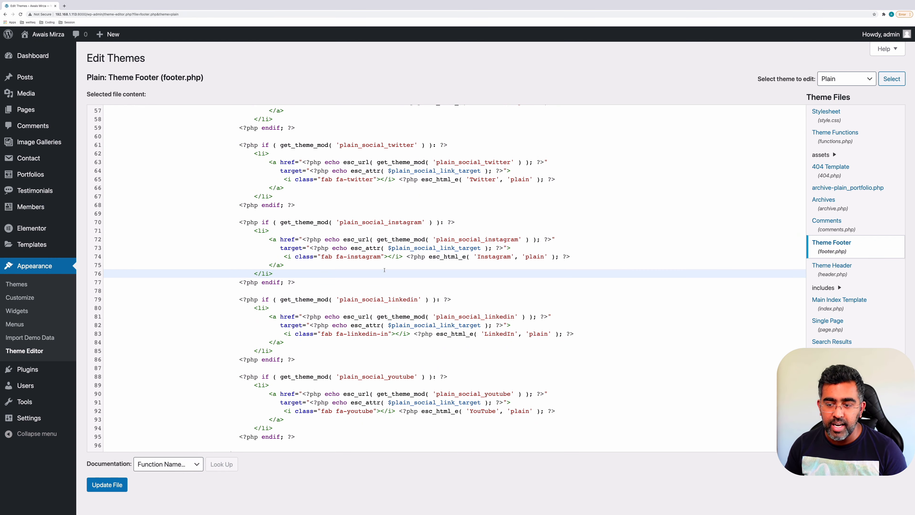
scroll(384, 270, "down", 7)
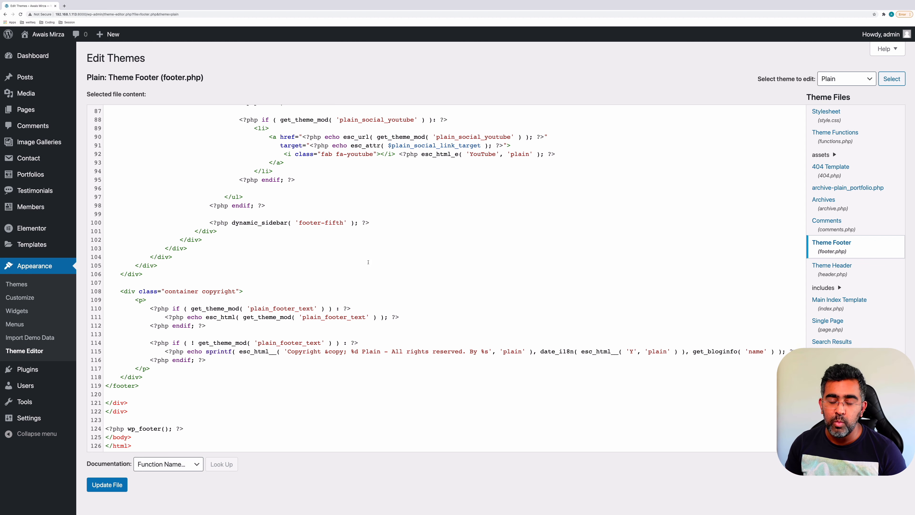
left_click(371, 254)
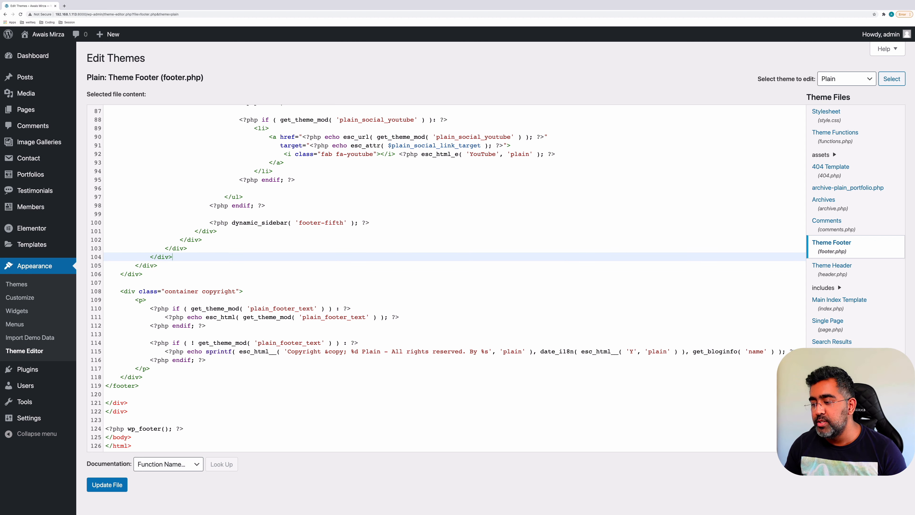
scroll(855, 227, "down", 4)
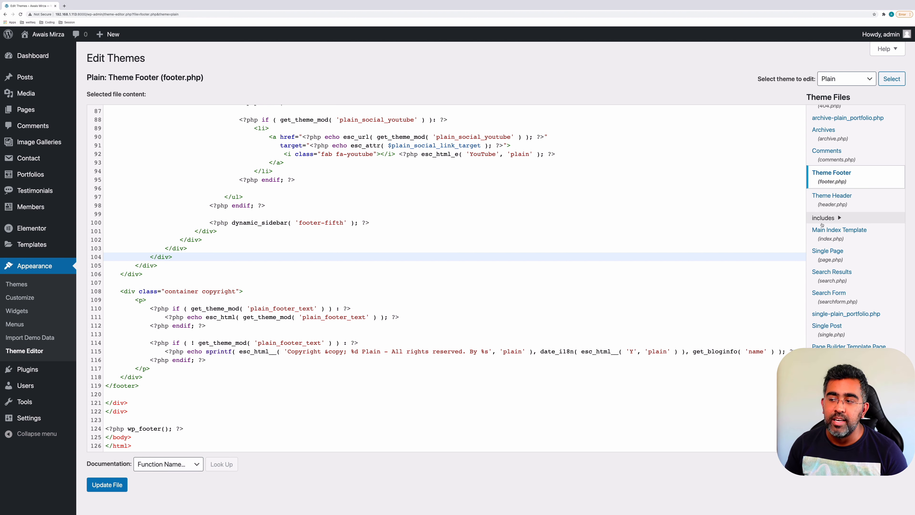
scroll(251, 179, "up", 8)
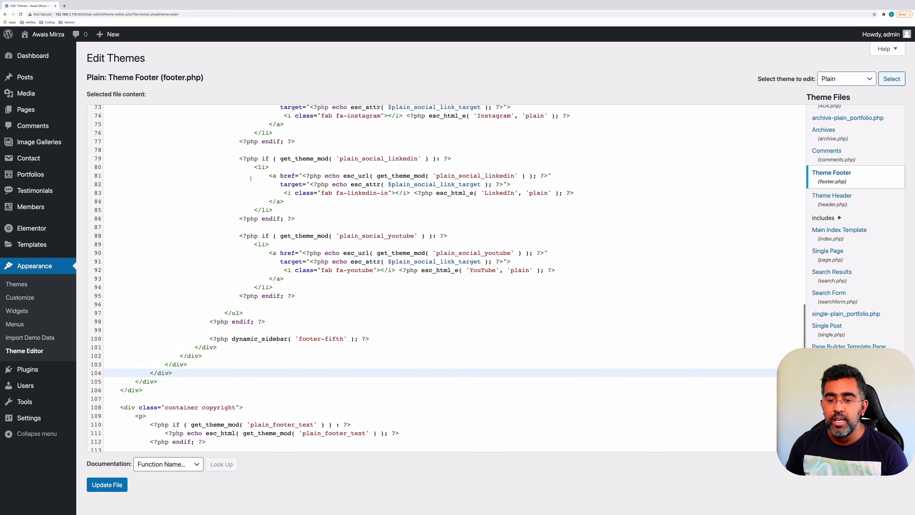
scroll(108, 141, "up", 8)
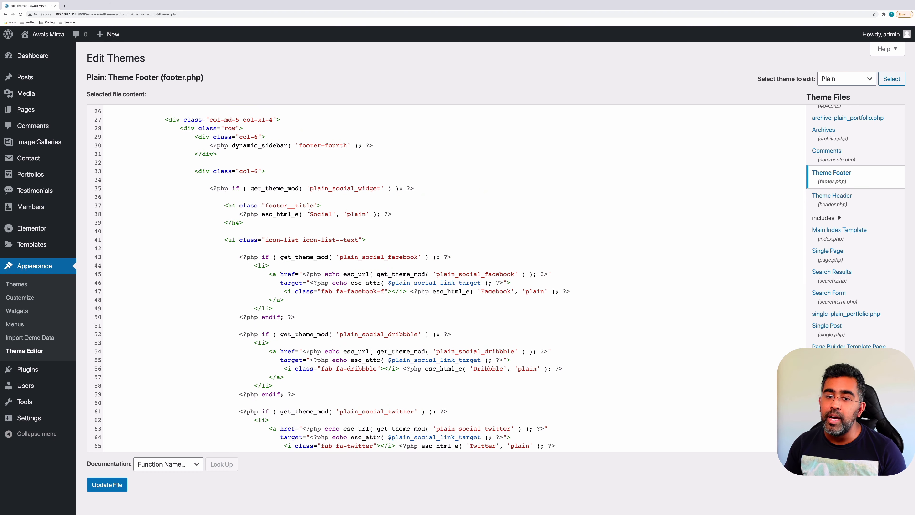
scroll(308, 211, "up", 2)
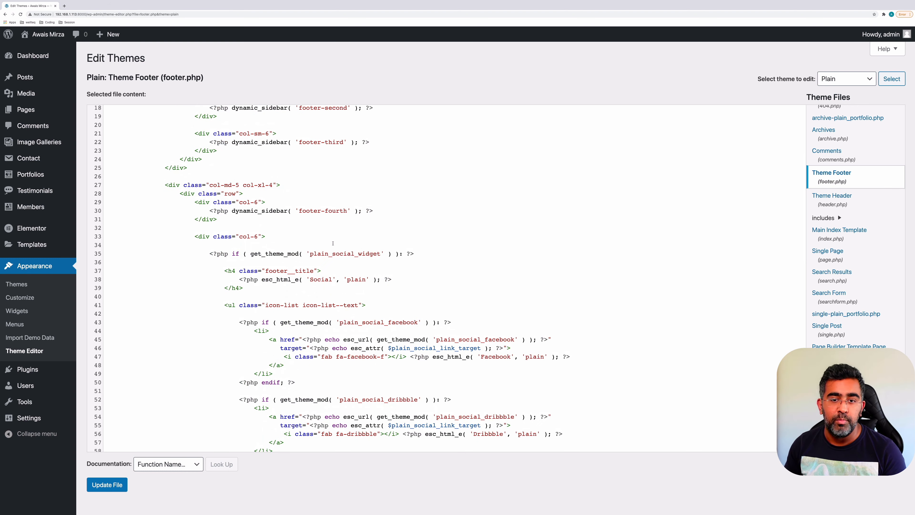
scroll(333, 243, "up", 3)
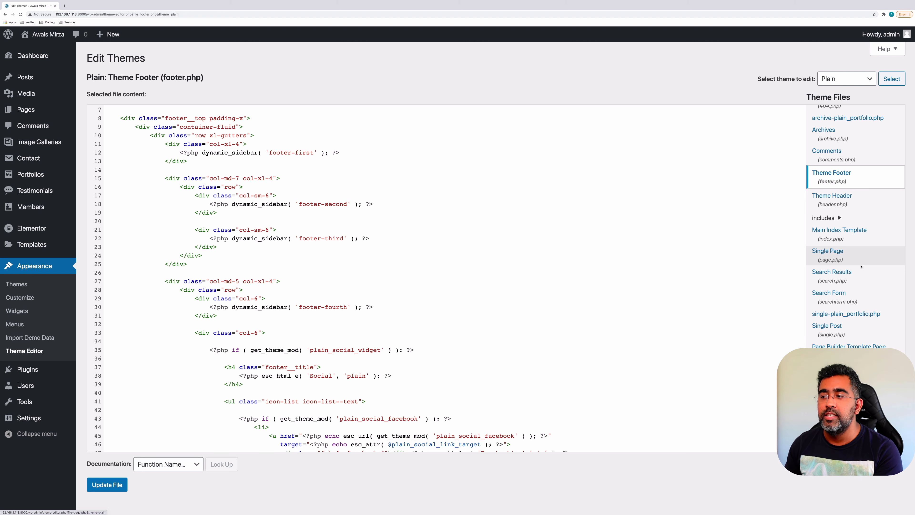
Leave the theme selector on Plain and go to the All Users list
left_click(847, 79)
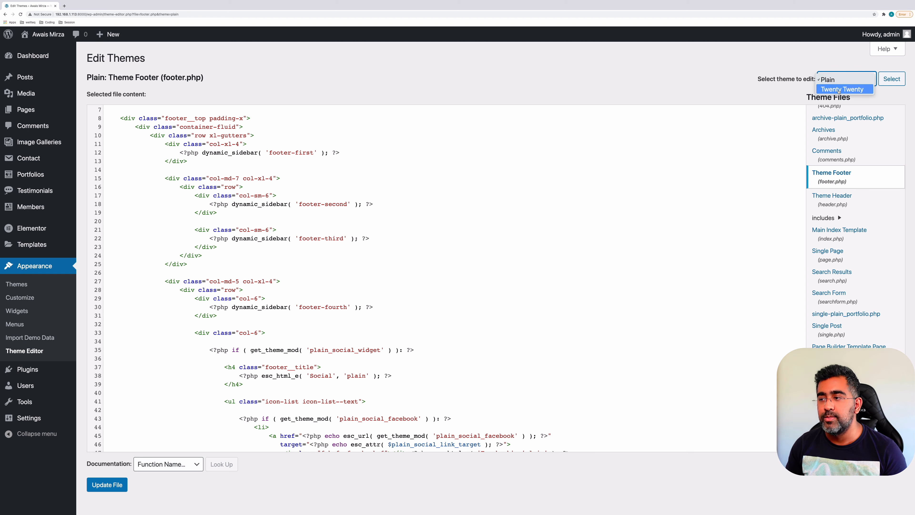
left_click(844, 80)
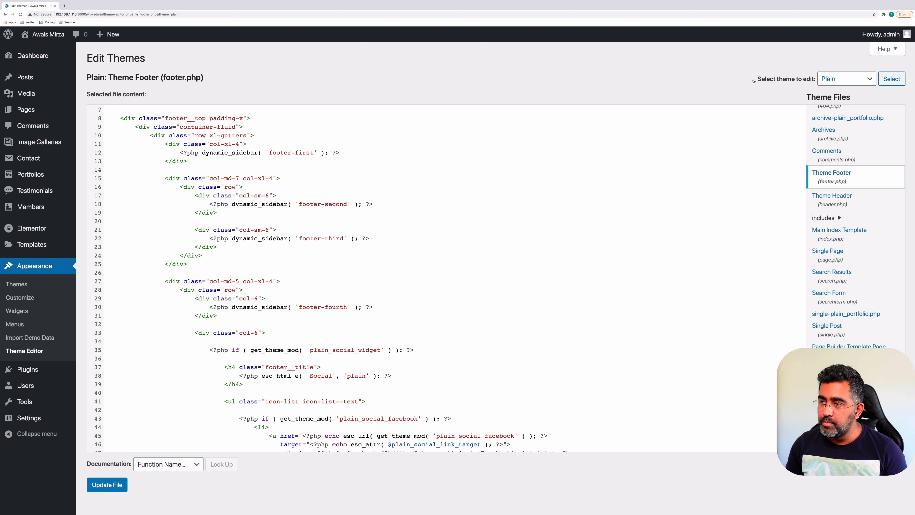
left_click(860, 80)
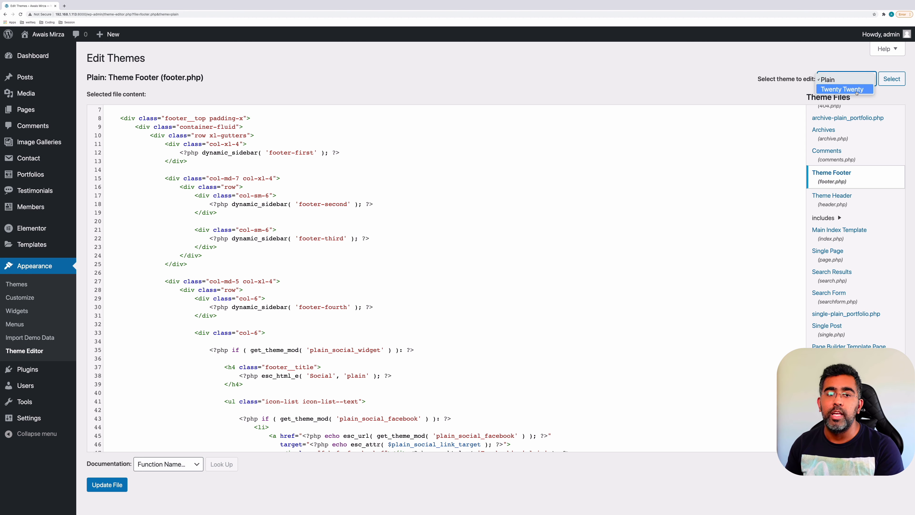
left_click(586, 82)
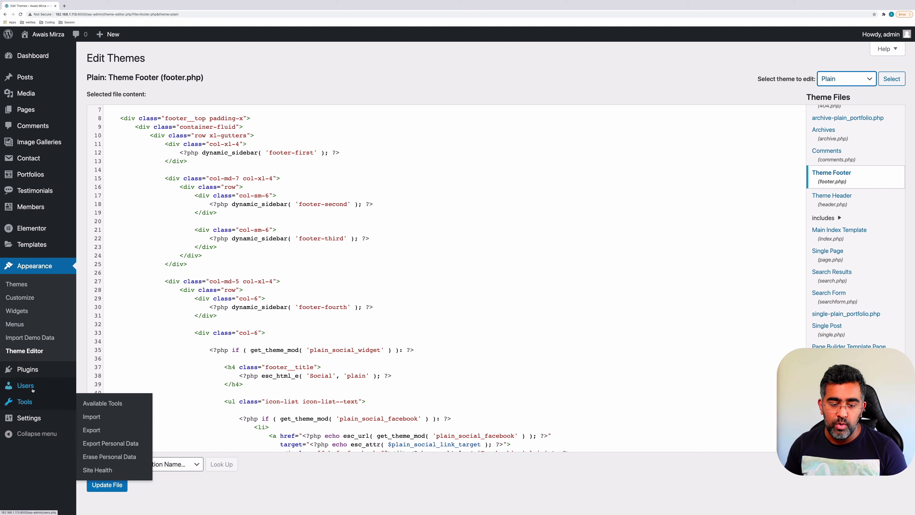
mouse_move(25, 385)
left_click(89, 387)
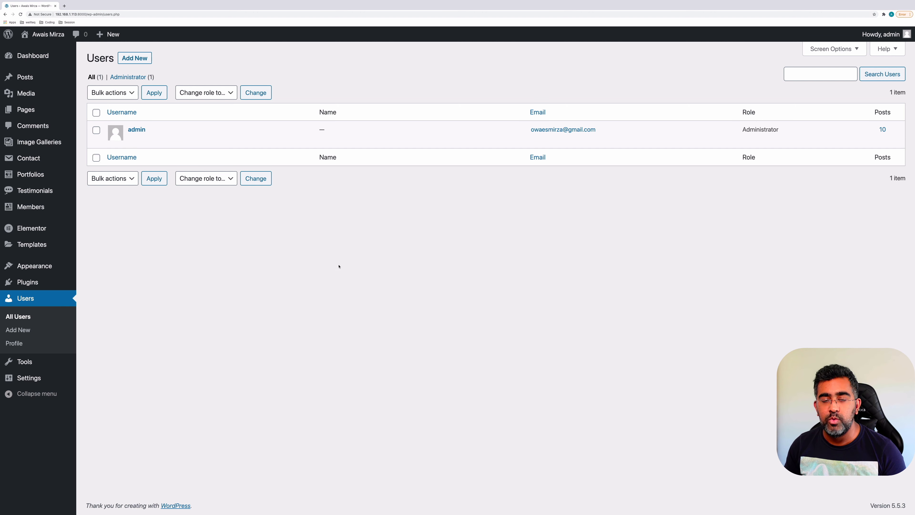
Start a new user account with the username qa
left_click(135, 58)
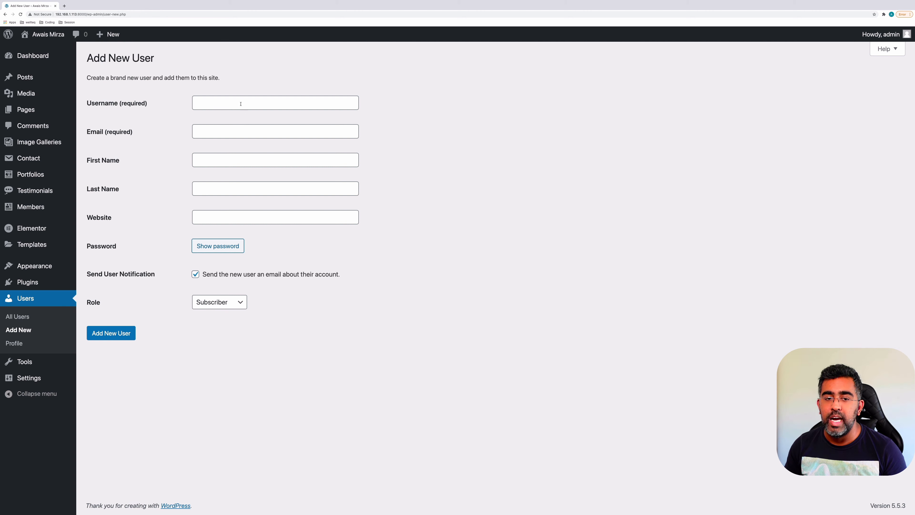
left_click(240, 104)
type("q")
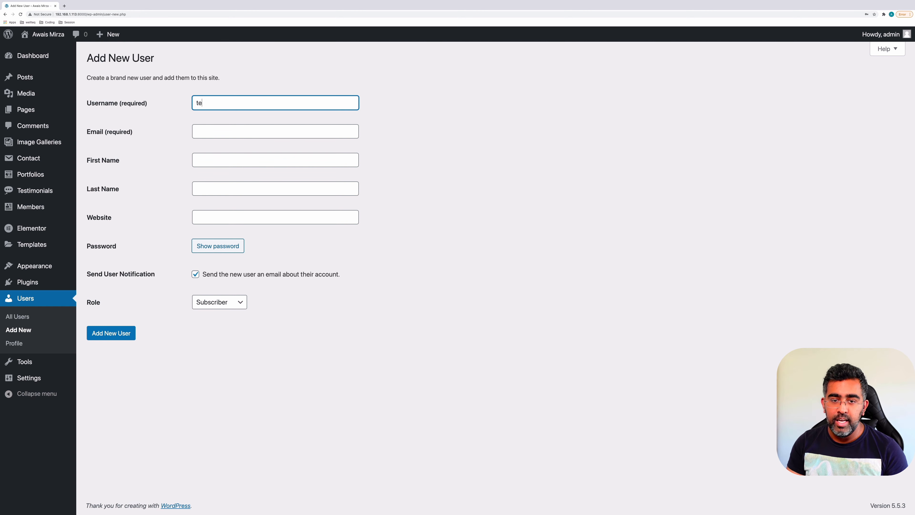
key("BackSpace")
type("qa")
key("Tab")
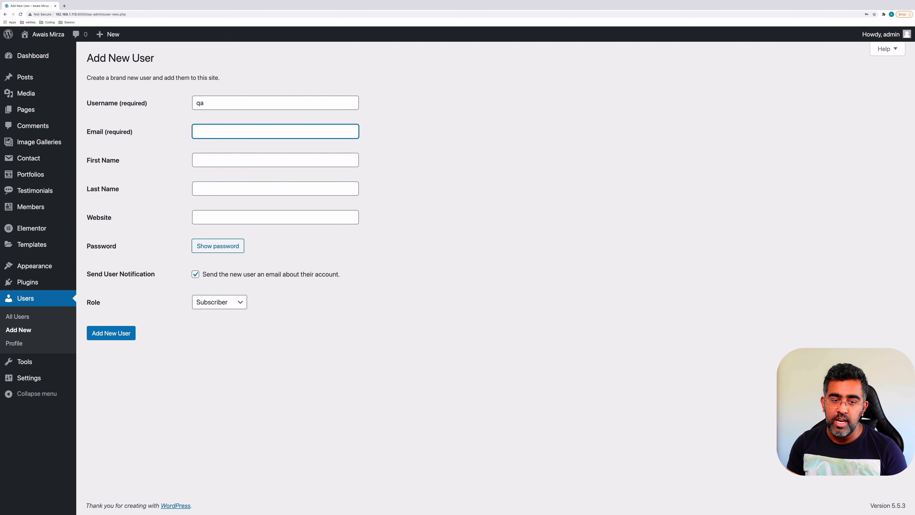
Fill in the new user's e-mail address, names, and website qa.com
type("wa")
key("BackSpace")
key("BackSpace")
type("qa@test.com")
key("Tab")
type("q")
key("Tab")
type("a")
key("Tab")
key("w")
key("w")
key("BackSpace")
key("BackSpace")
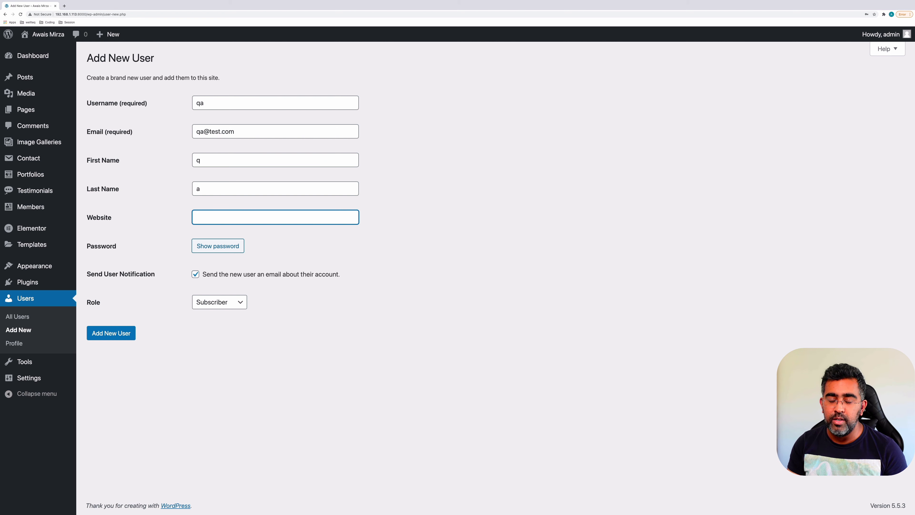
type("qa.com")
key("Tab")
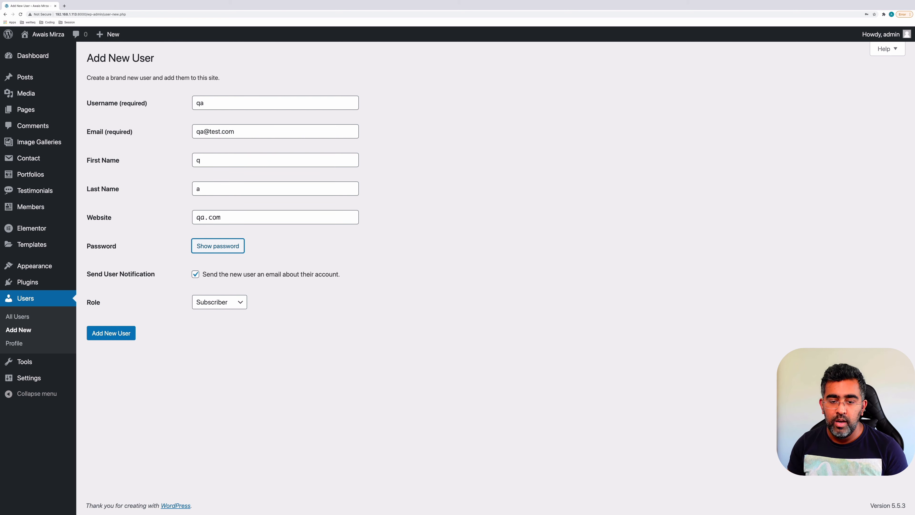
Replace the generated password with a custom weak password and confirm using it
left_click(211, 250)
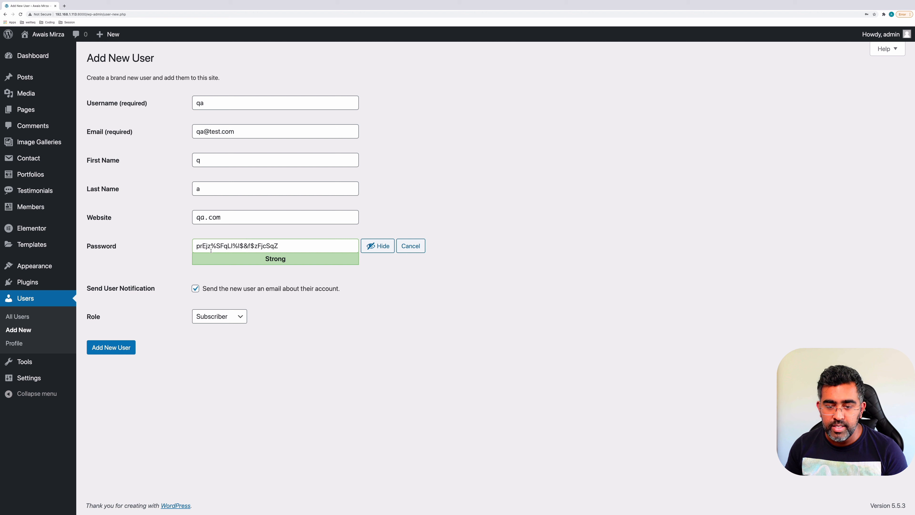
triple_click(284, 250)
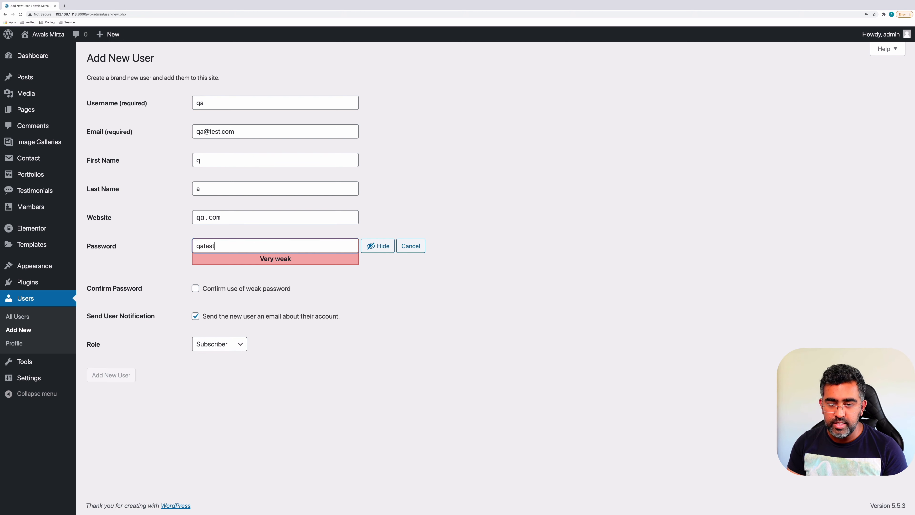
left_click(466, 285)
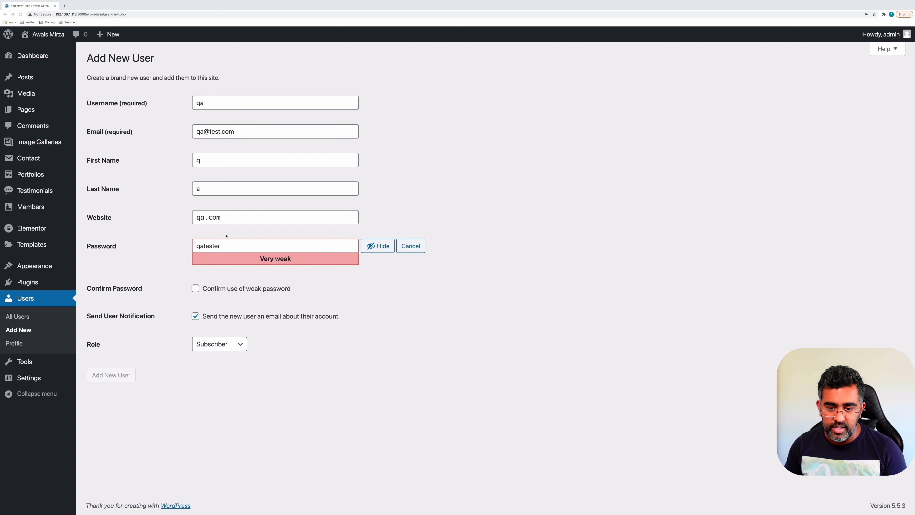
left_click_drag(170, 229, 436, 269)
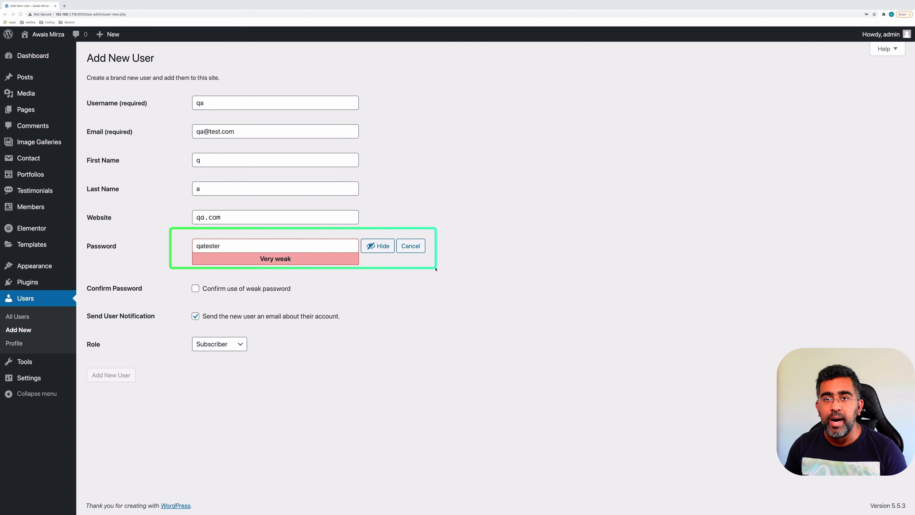
left_click_drag(165, 276, 335, 306)
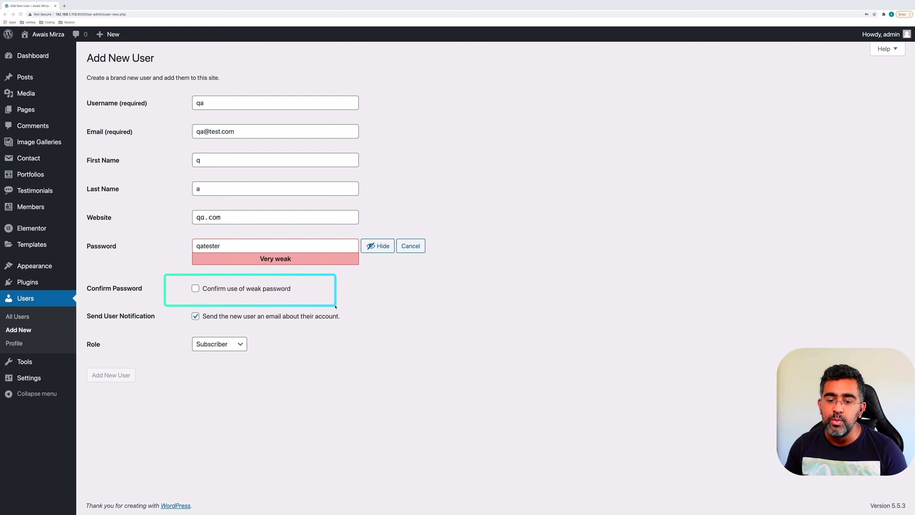
left_click(199, 291)
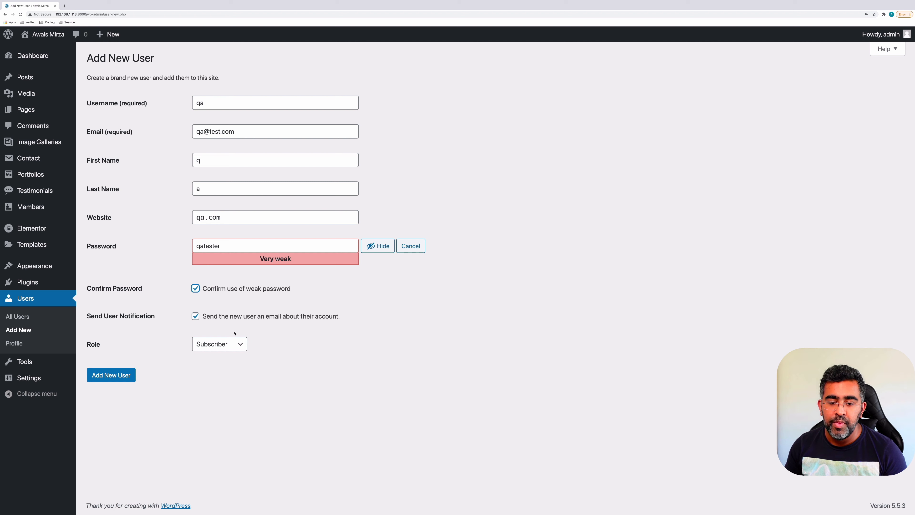
left_click(216, 340)
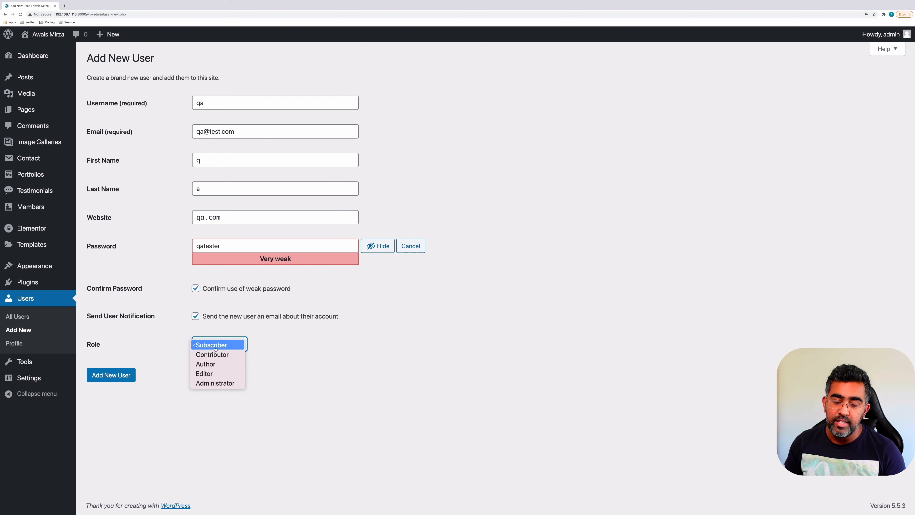
Open the Help panel's Adding New Users documentation in a new tab and switch to it
left_click(215, 348)
left_click(887, 49)
left_click(863, 68, "super")
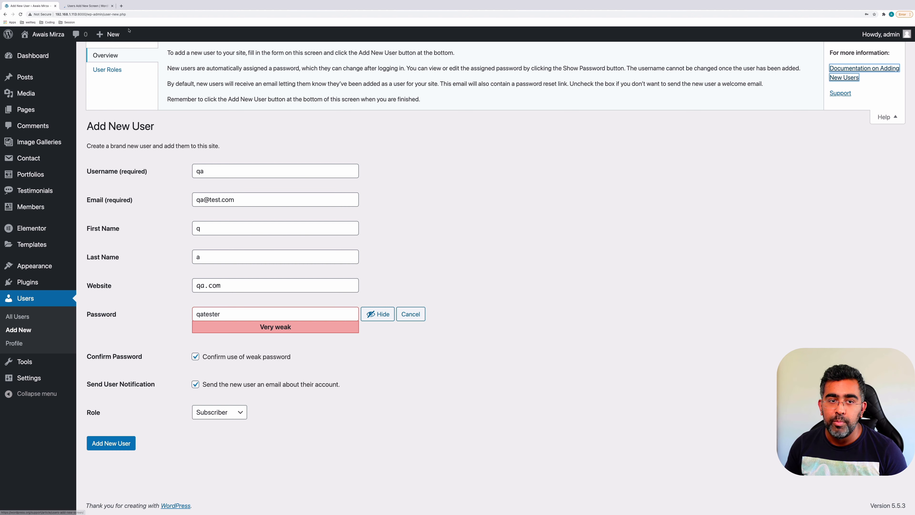
left_click(86, 6)
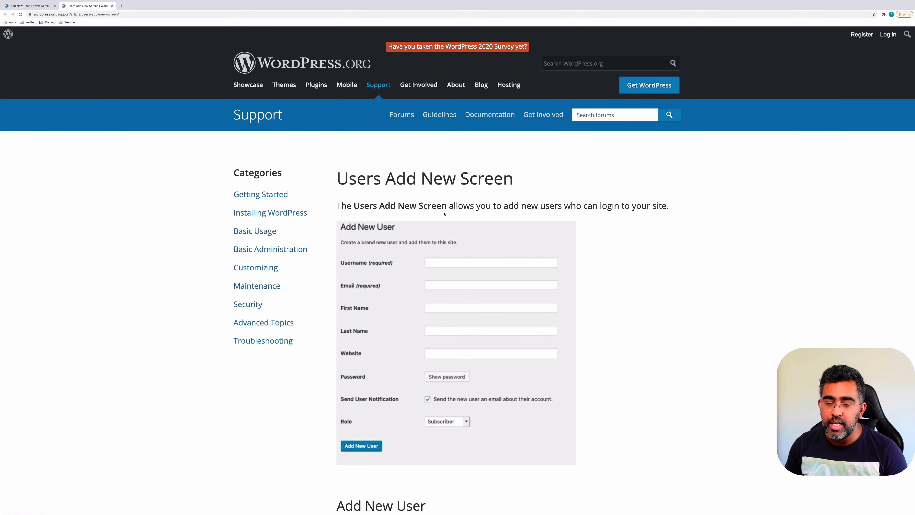
scroll(444, 214, "down", 10)
left_click(471, 462)
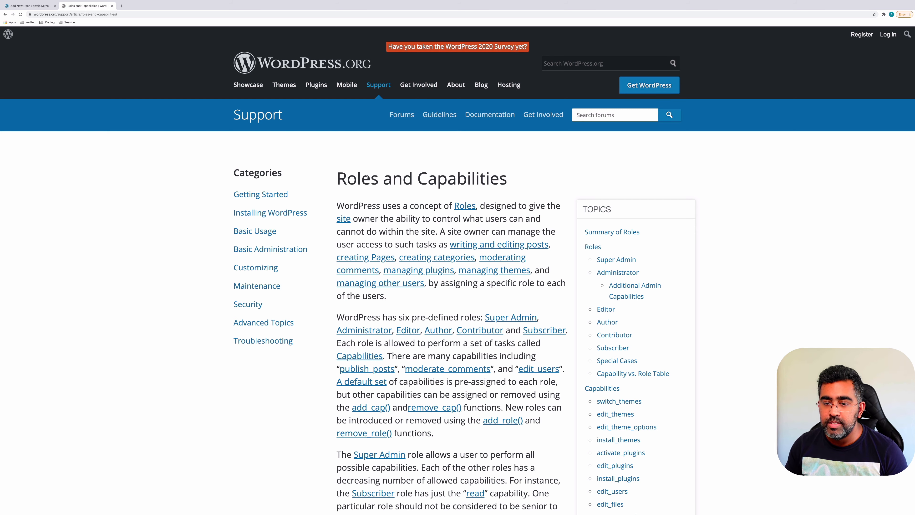
left_click_drag(361, 178, 421, 177)
left_click(437, 176)
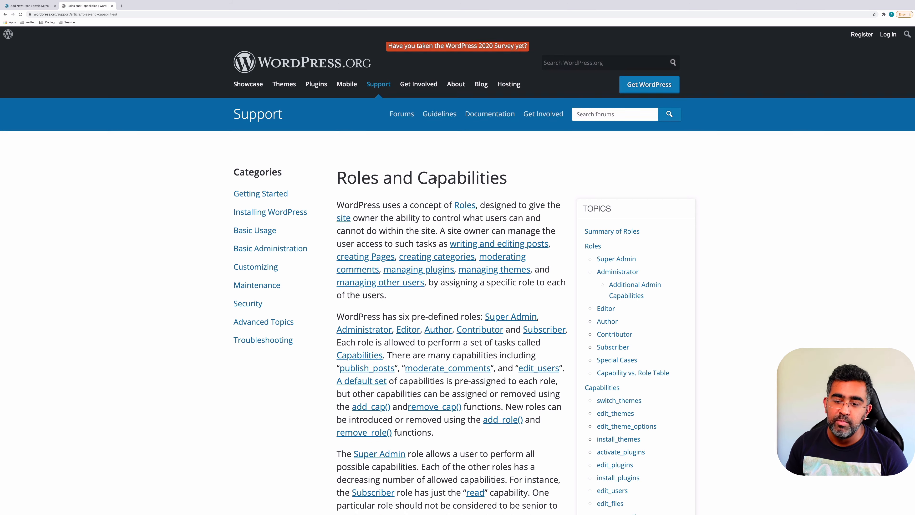
scroll(438, 180, "down", 9)
scroll(438, 184, "down", 2)
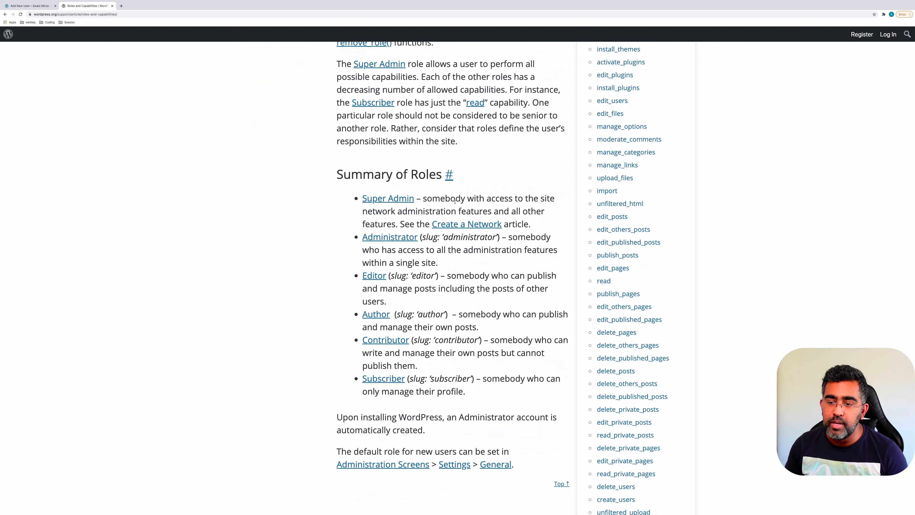
left_click_drag(456, 201, 477, 204)
key("super+Tab")
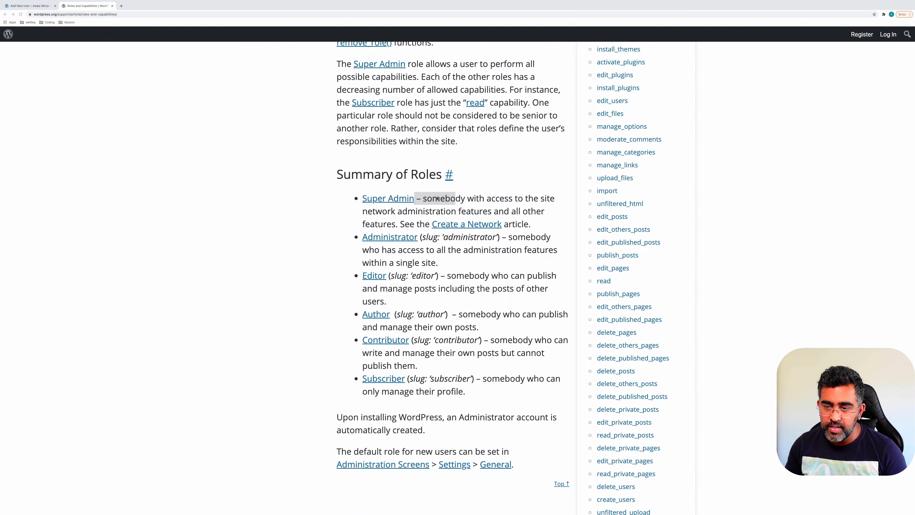
left_click_drag(373, 185, 563, 221)
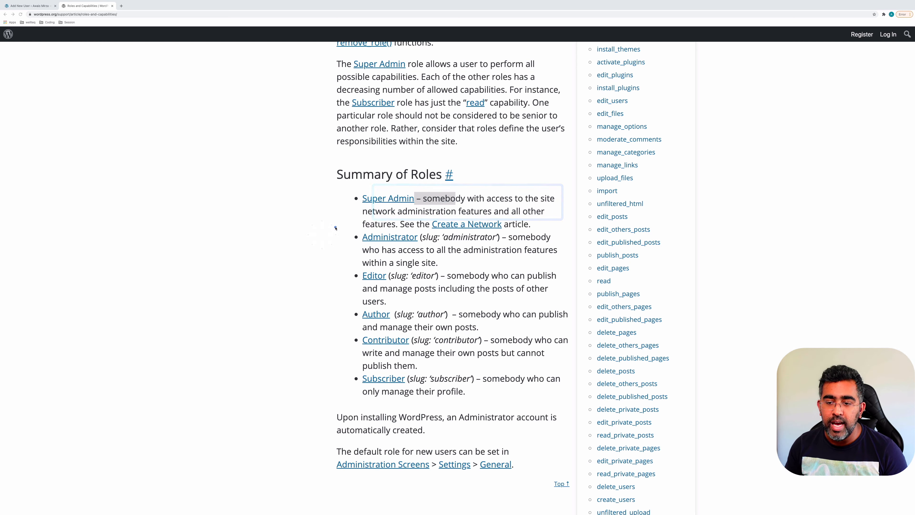
left_click_drag(335, 227, 579, 271)
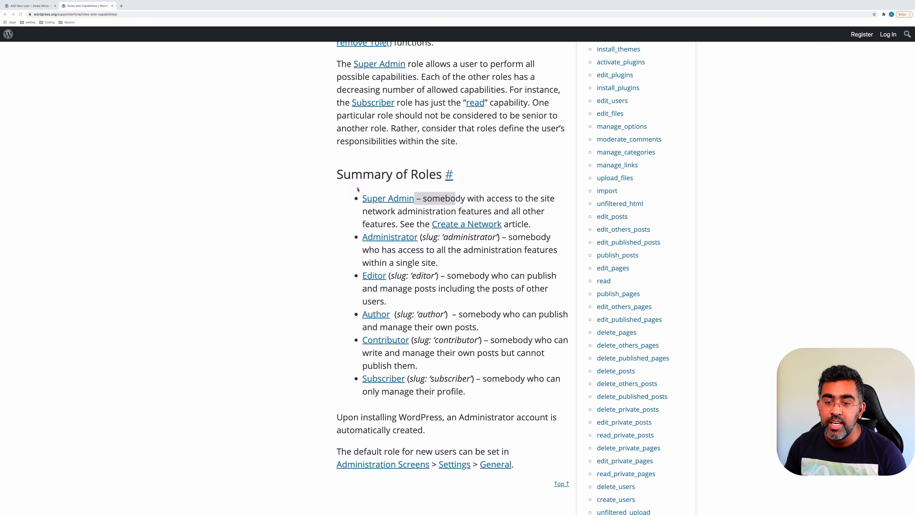
left_click_drag(358, 189, 456, 205)
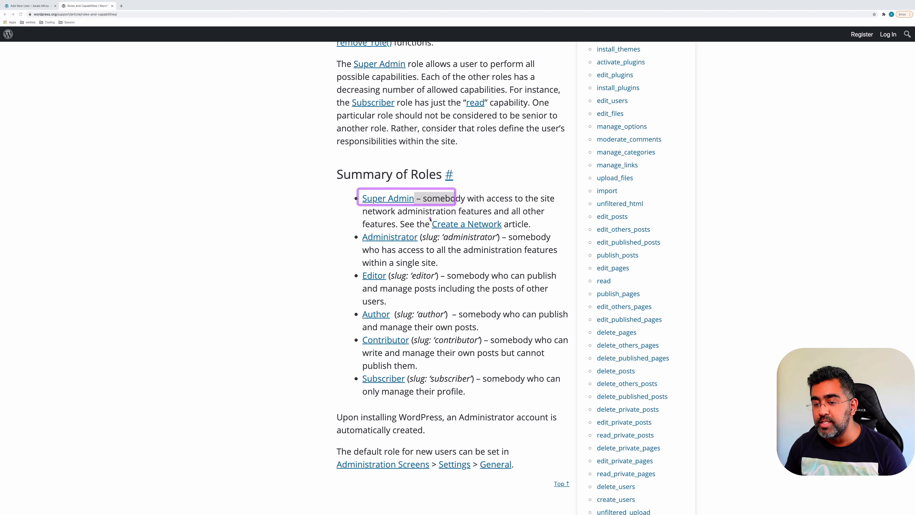
left_click_drag(336, 269, 467, 269)
left_click_drag(526, 272, 579, 306)
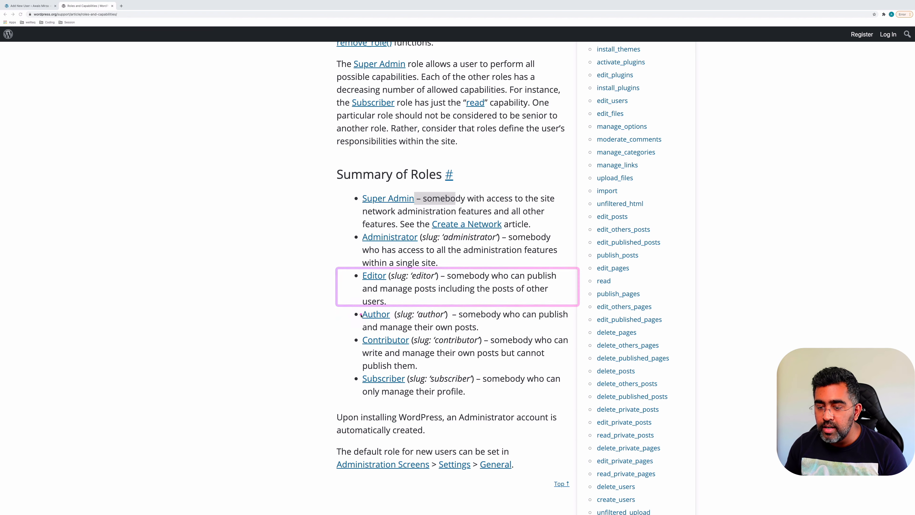
mouse_move(354, 306)
left_mouse_down()
mouse_move(460, 329)
mouse_move(583, 333)
mouse_move(560, 337)
left_mouse_up()
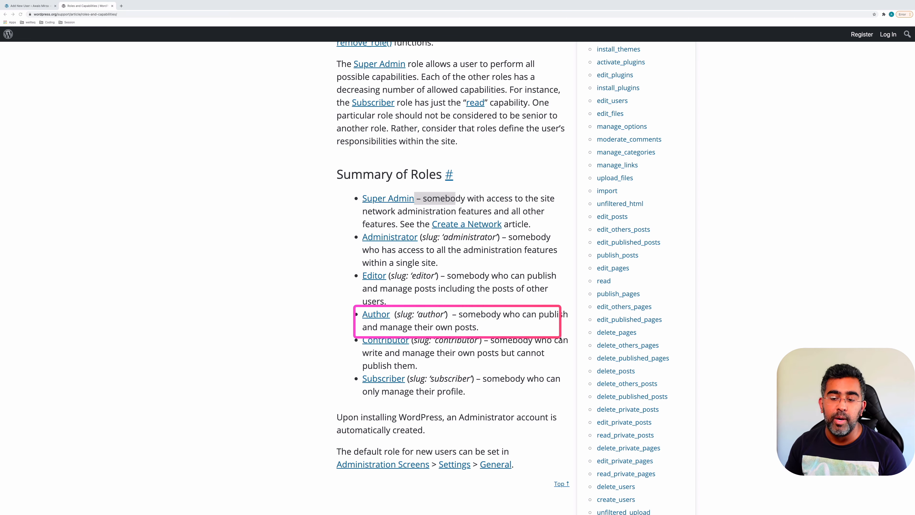
left_click_drag(560, 337, 572, 336)
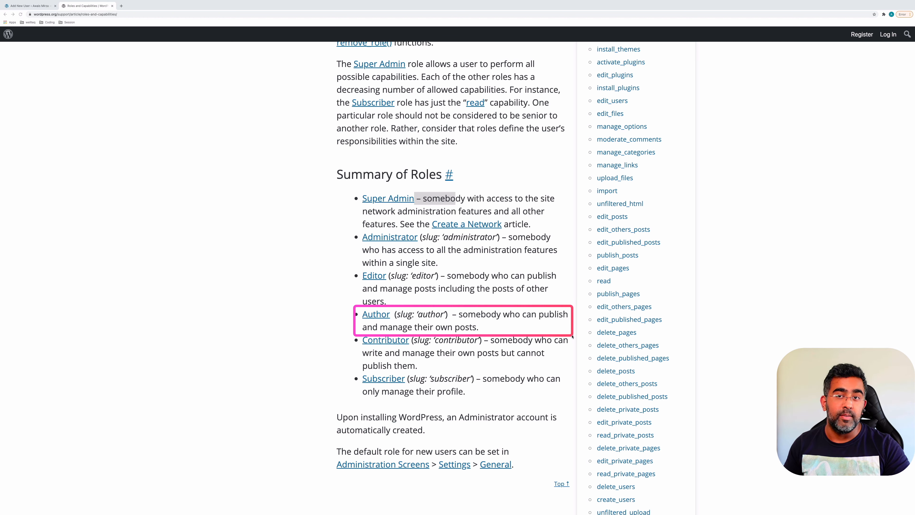
left_click_drag(572, 336, 571, 338)
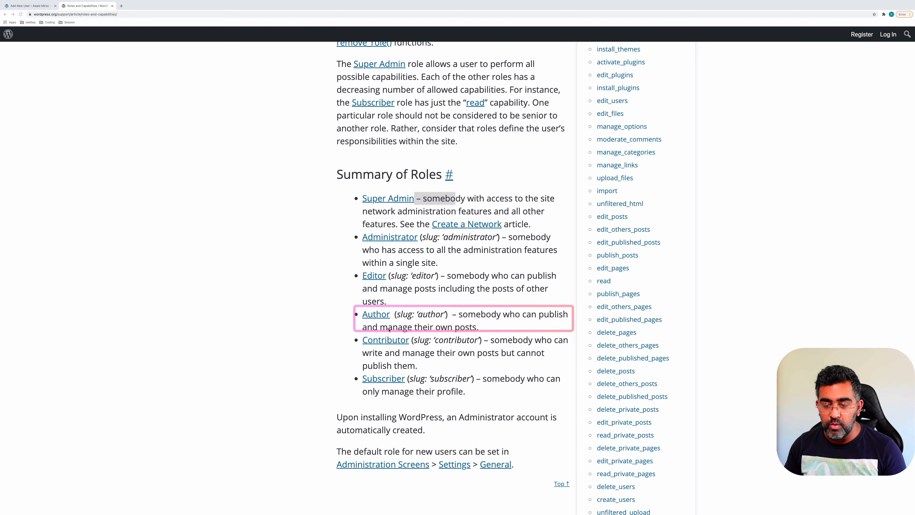
mouse_move(337, 330)
left_mouse_down()
mouse_move(482, 369)
mouse_move(574, 374)
left_mouse_up()
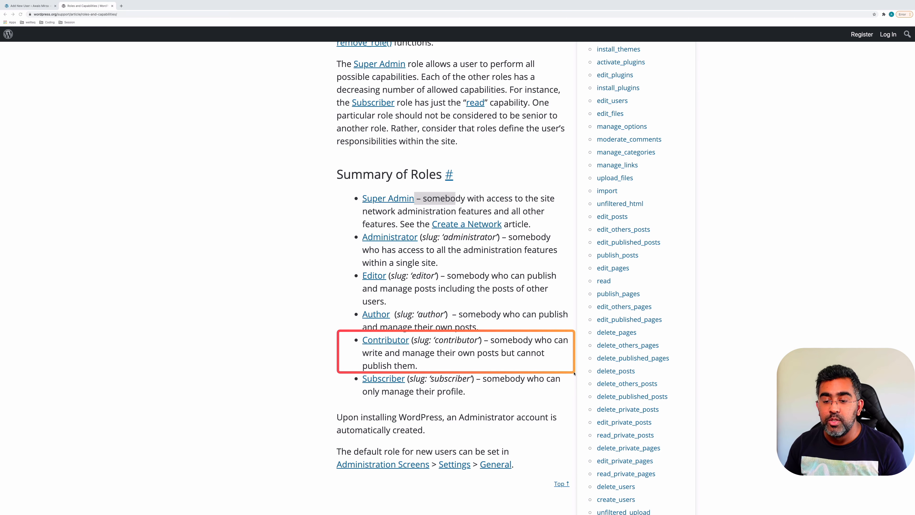
Review the Contributor and Subscriber role descriptions, then close the documentation tab
left_click_drag(574, 373, 572, 373)
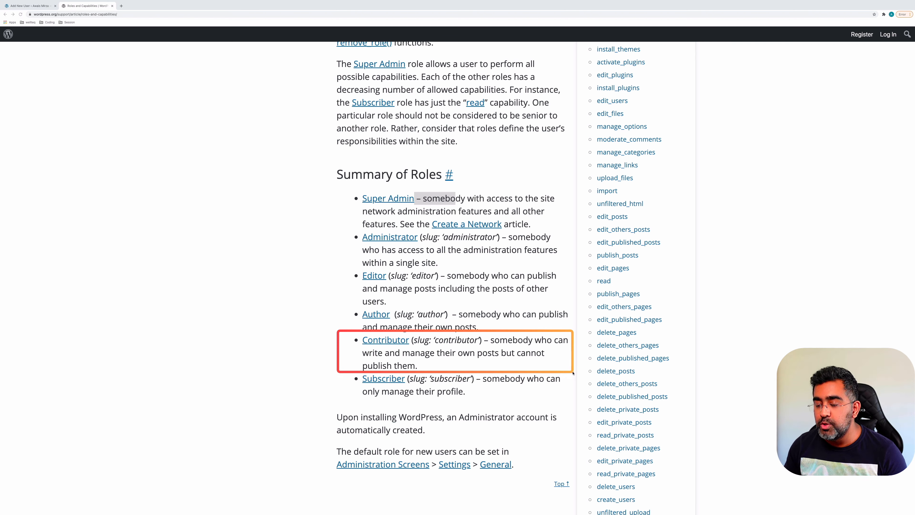
left_click_drag(572, 373, 573, 373)
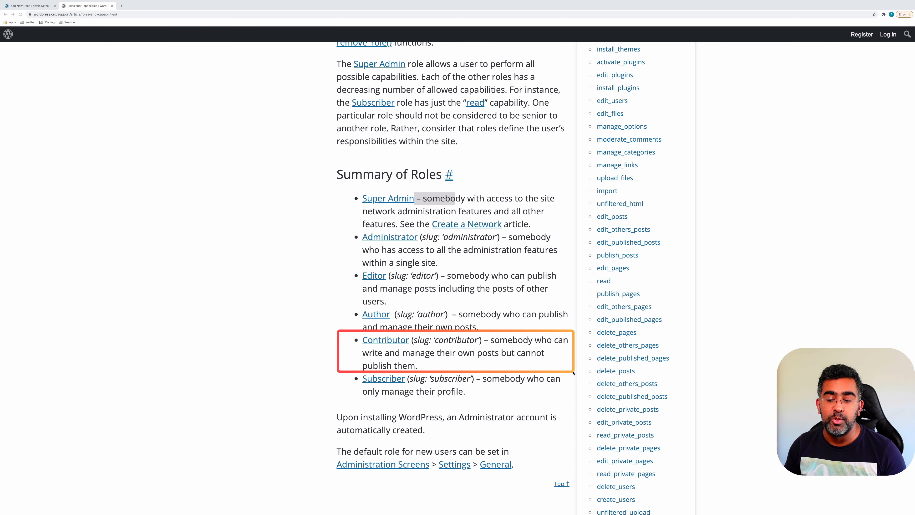
left_click_drag(573, 372, 575, 364)
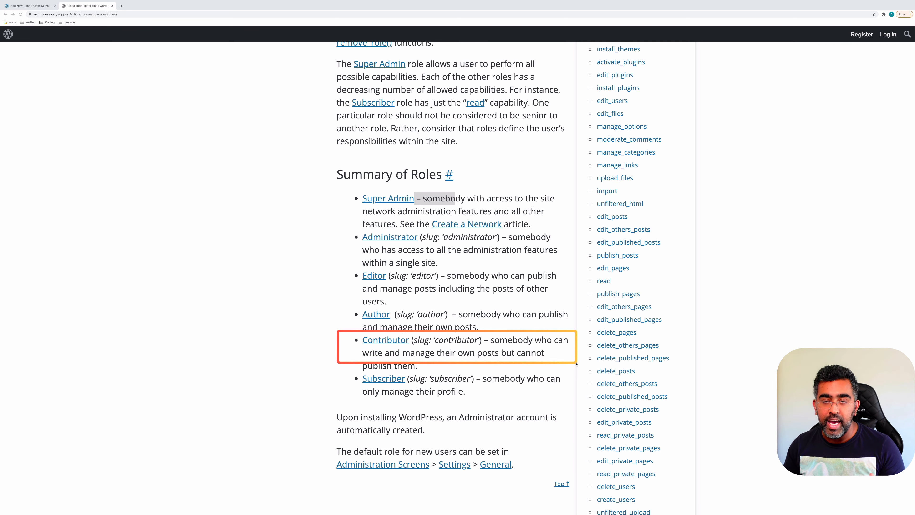
left_click_drag(576, 364, 575, 368)
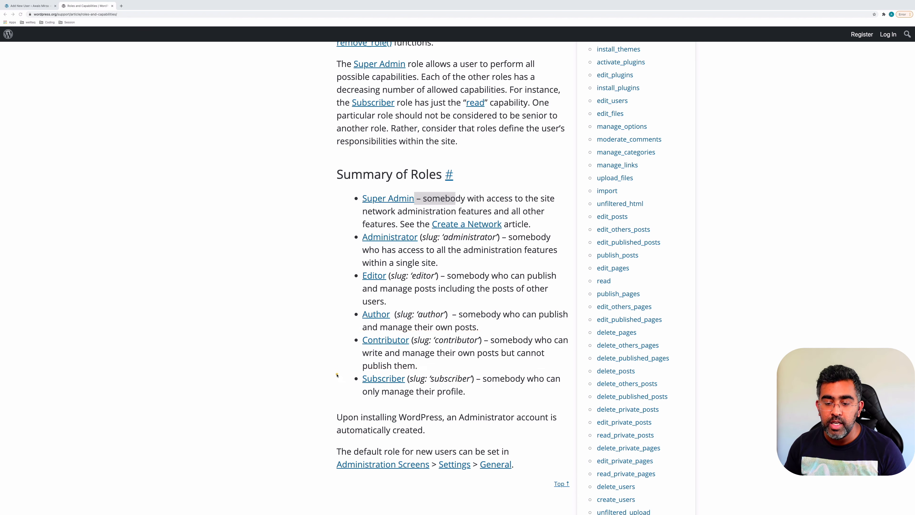
left_click_drag(336, 373, 574, 403)
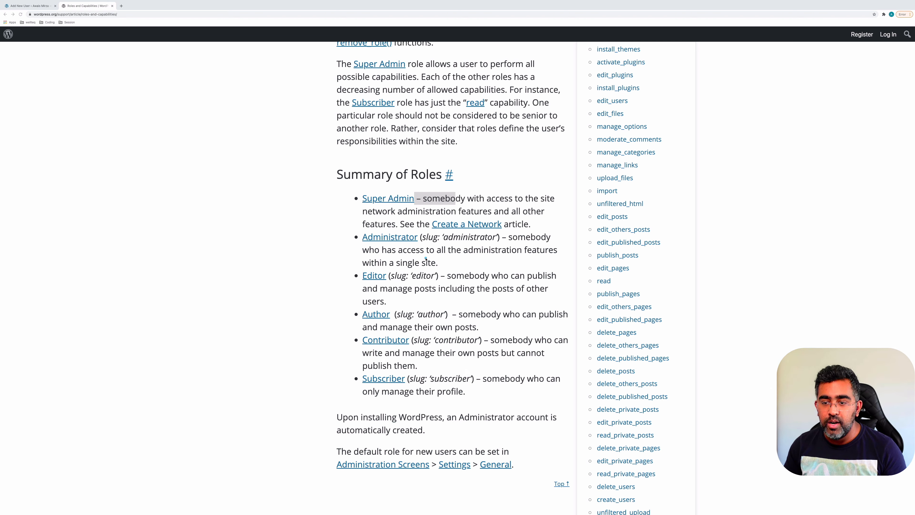
key("Escape")
key("super+w")
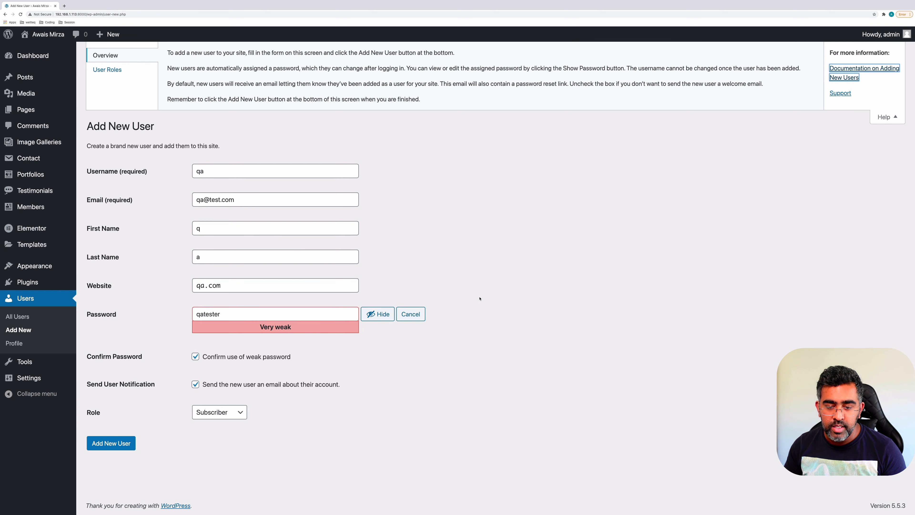
Create the qa user with Editor chosen as the role
left_click(224, 415)
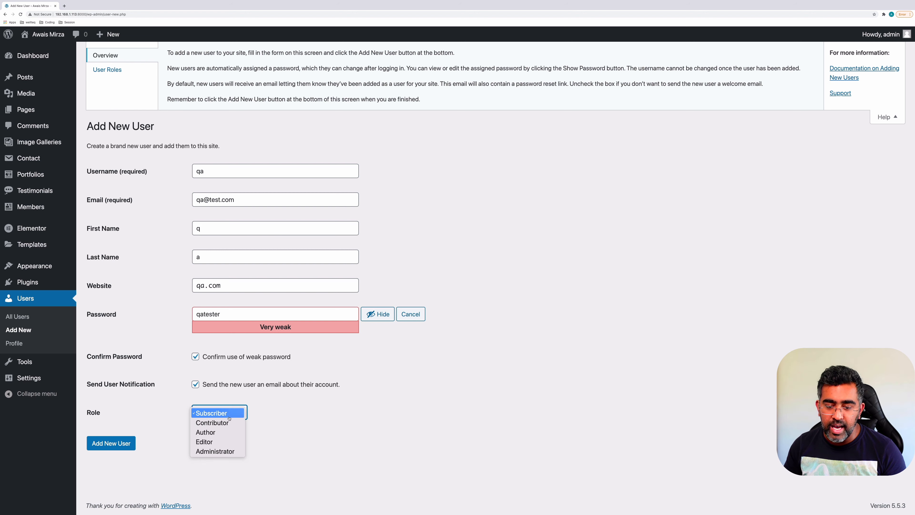
left_click(216, 442)
left_click(124, 441)
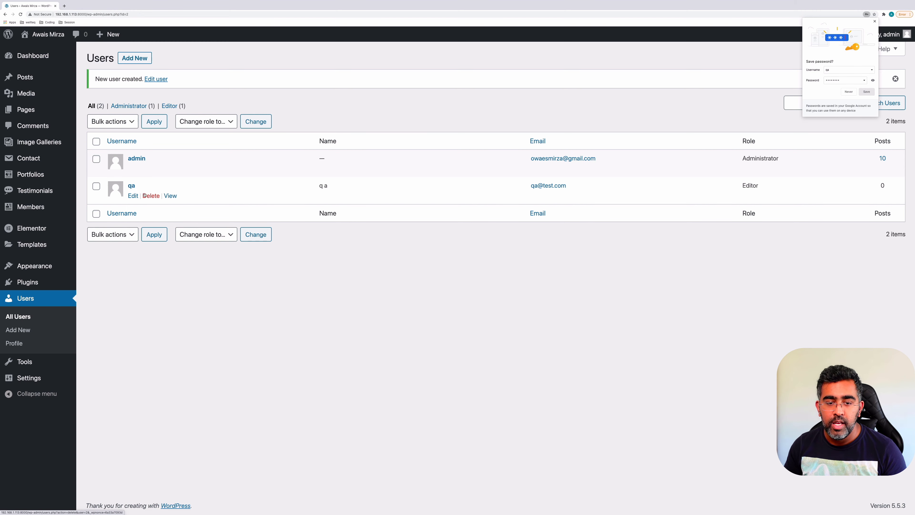
Change qa's role to Contributor, update the user, and decline Chrome's save-password offer
left_click(133, 196)
scroll(216, 278, "down", 3)
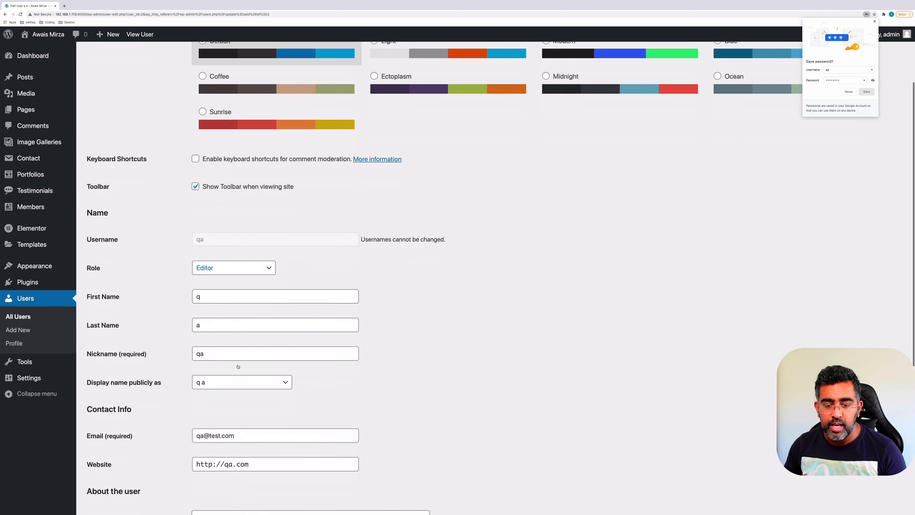
scroll(237, 268, "down", 3)
scroll(274, 252, "up", 1)
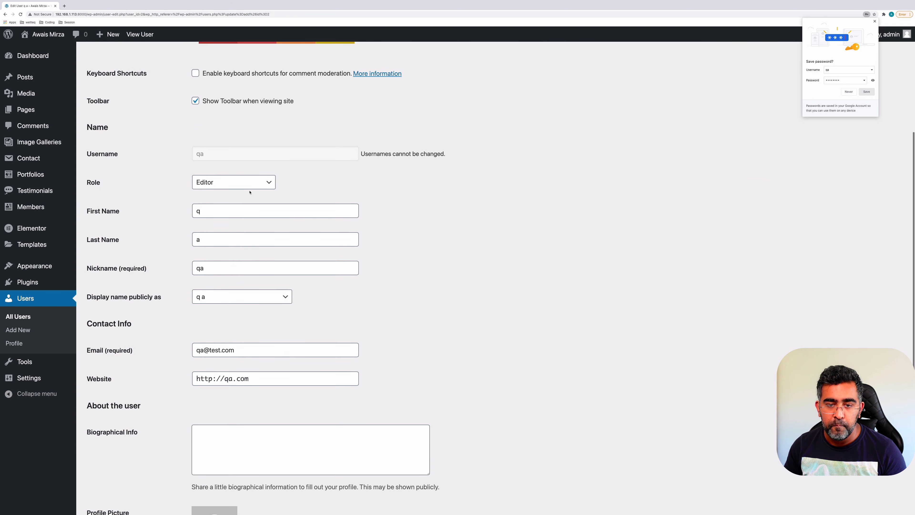
left_click(251, 182)
left_click(244, 167)
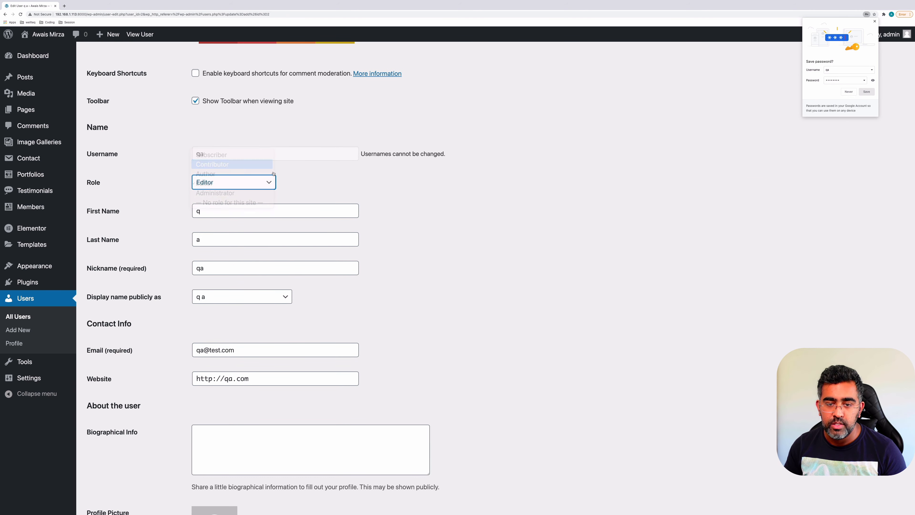
left_click(442, 223)
scroll(443, 223, "down", 4)
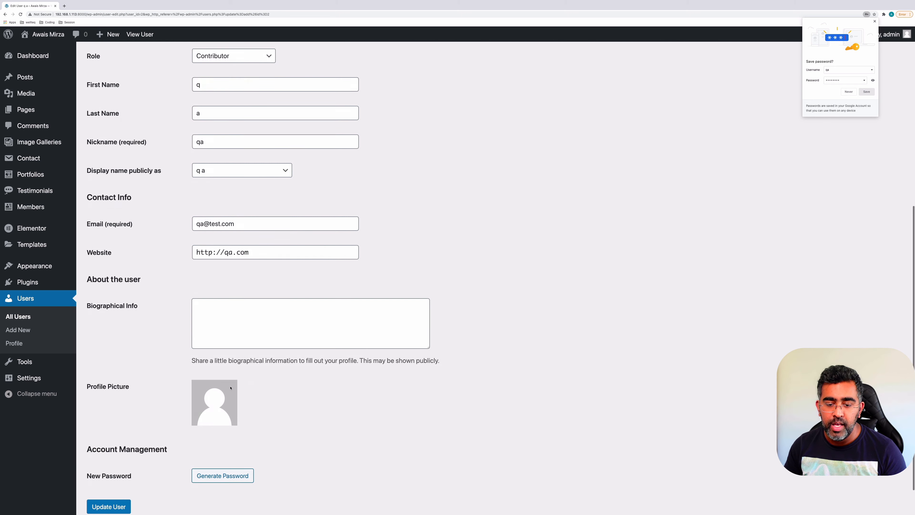
left_click(122, 506)
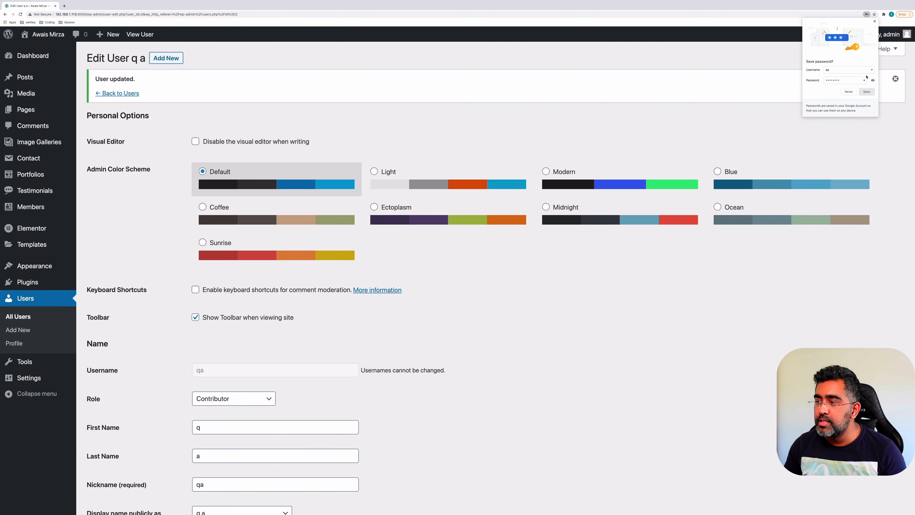
left_click(872, 81)
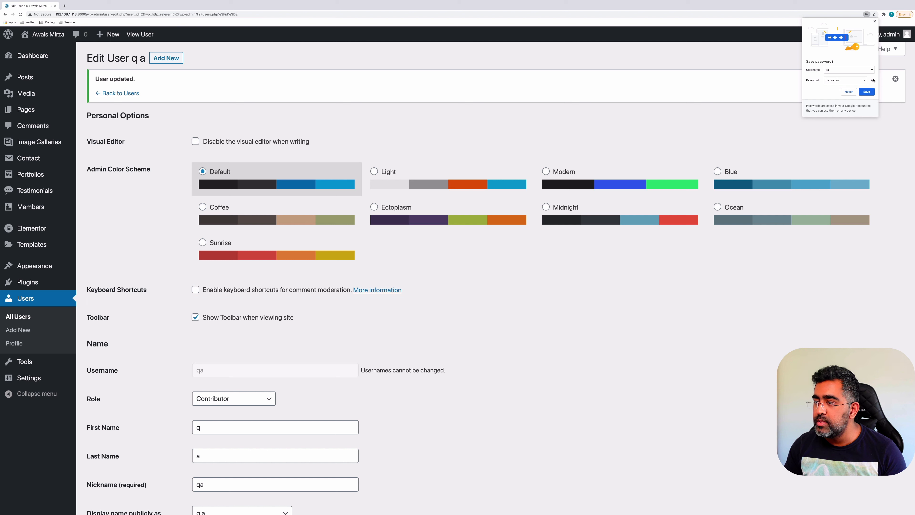
left_click(849, 91)
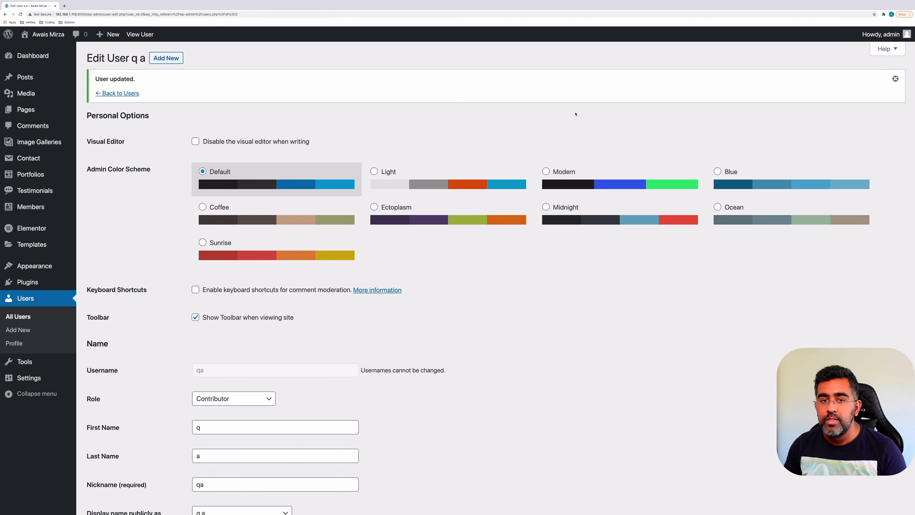
Log out of admin and log in as qa, correcting a typo in the password
mouse_move(882, 34)
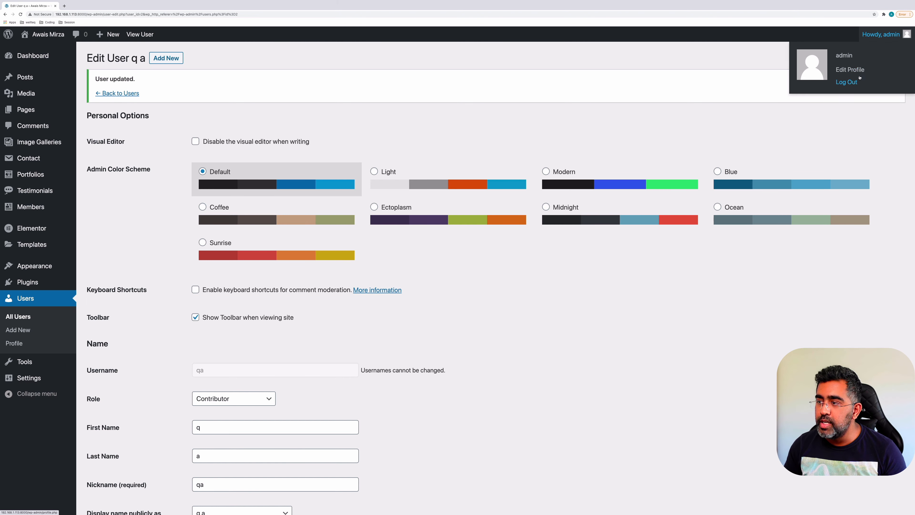
left_click(850, 82)
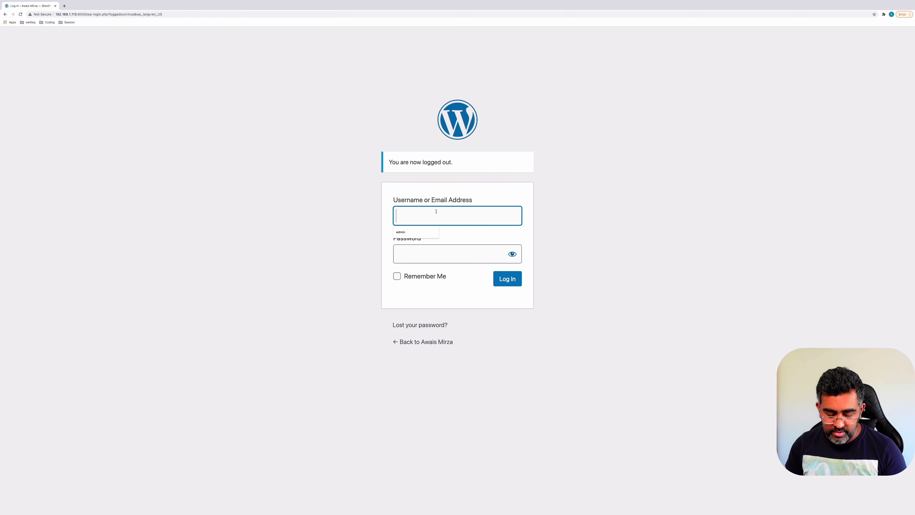
type("qa")
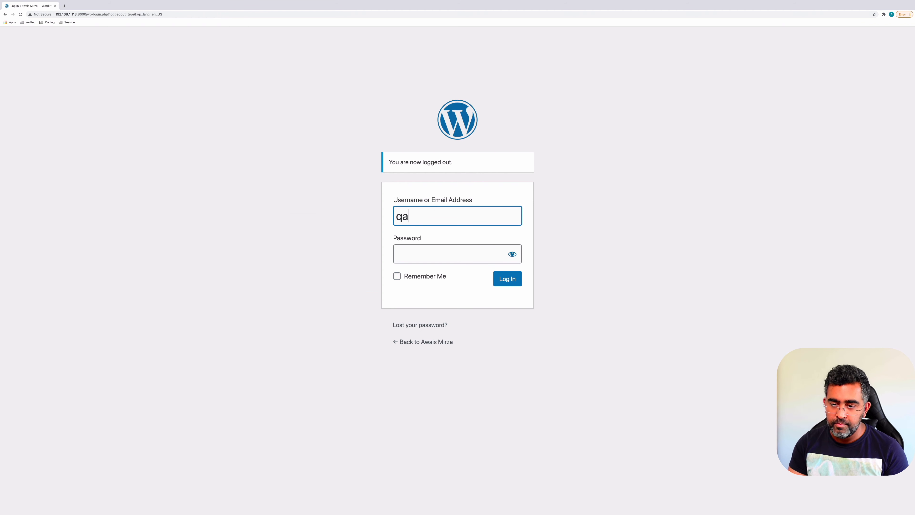
key("Tab")
type("•••••")
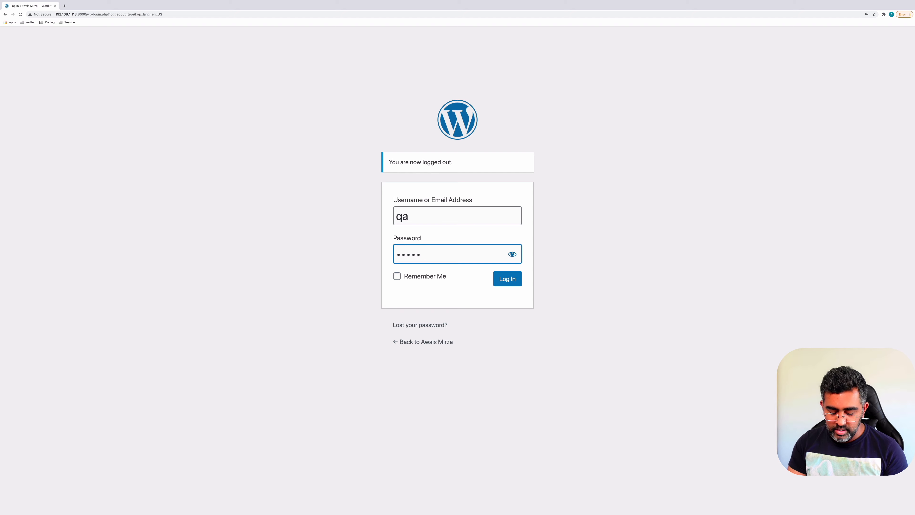
type("••••")
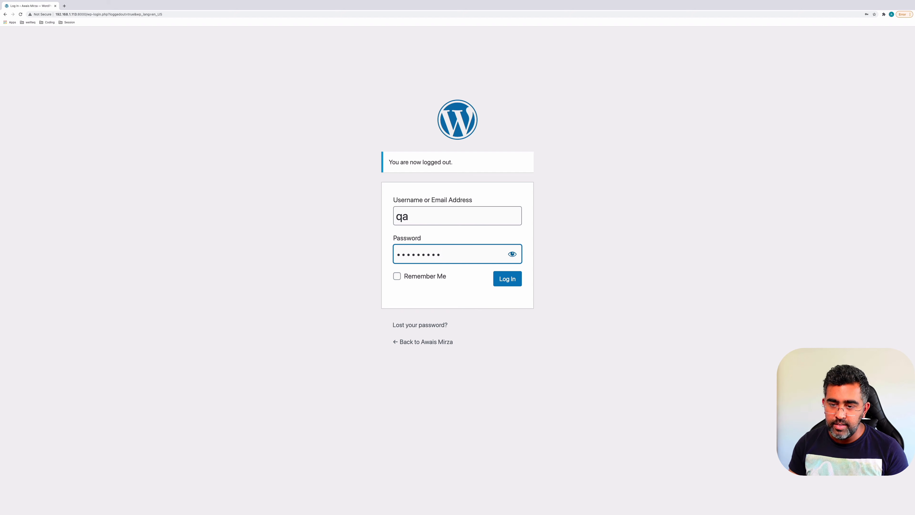
left_click(512, 254)
left_click(412, 259)
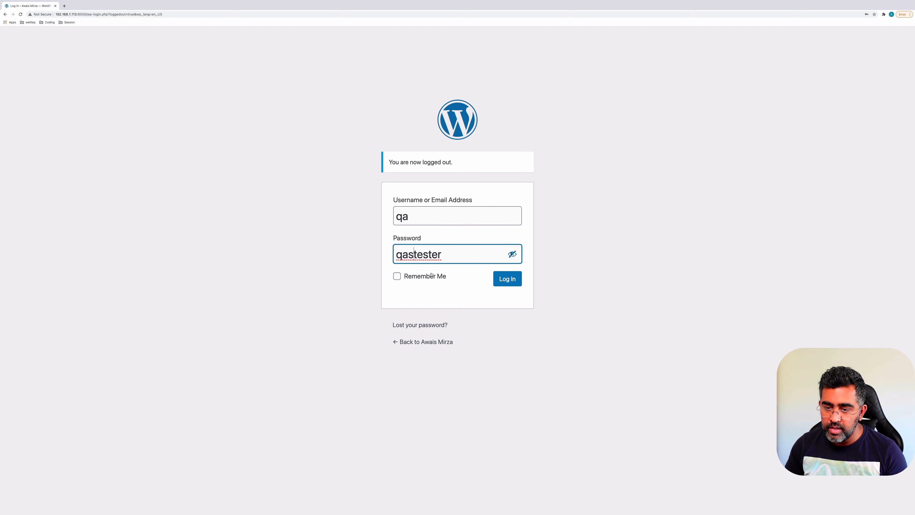
key("BackSpace")
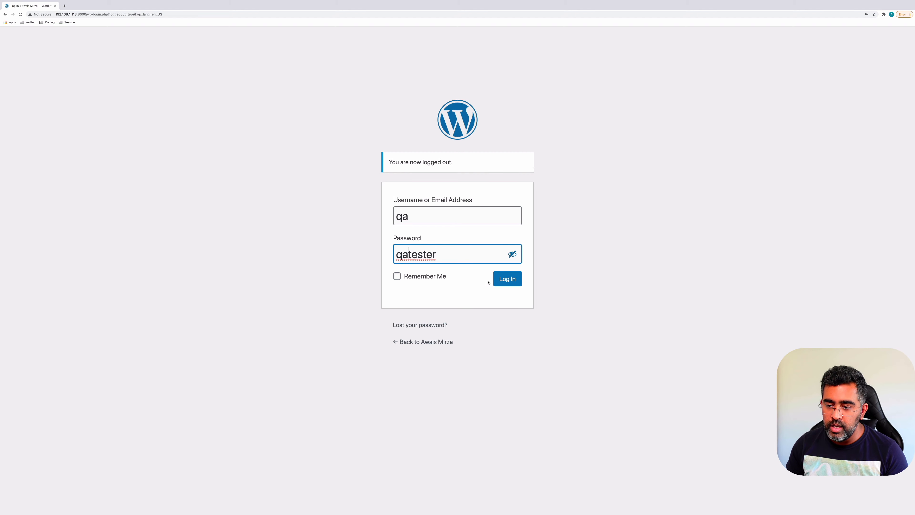
left_click(502, 280)
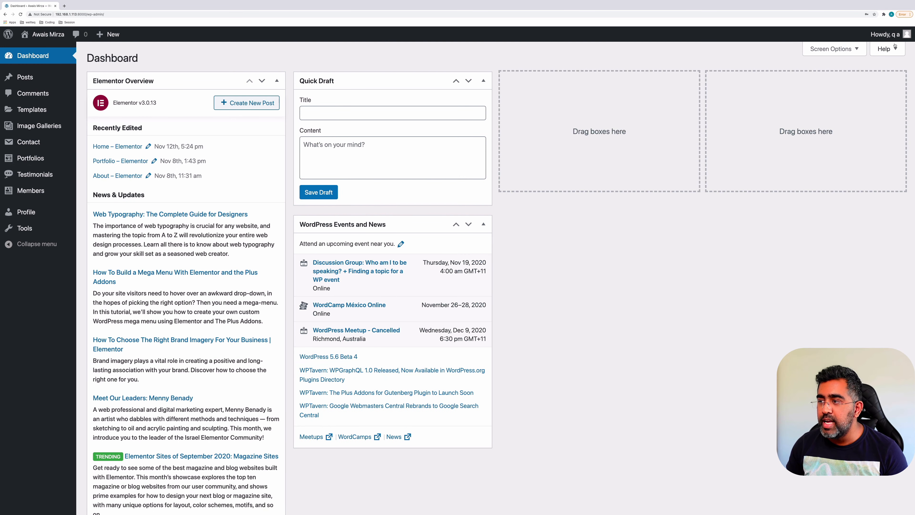
Open and scroll through the qa user's own Profile page
mouse_move(884, 34)
left_click(808, 76)
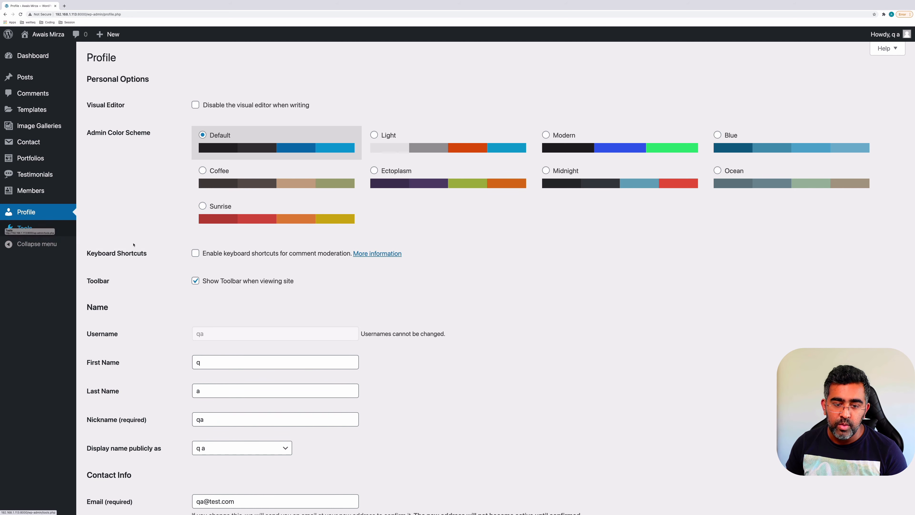
scroll(180, 356, "down", 3)
scroll(180, 355, "down", 6)
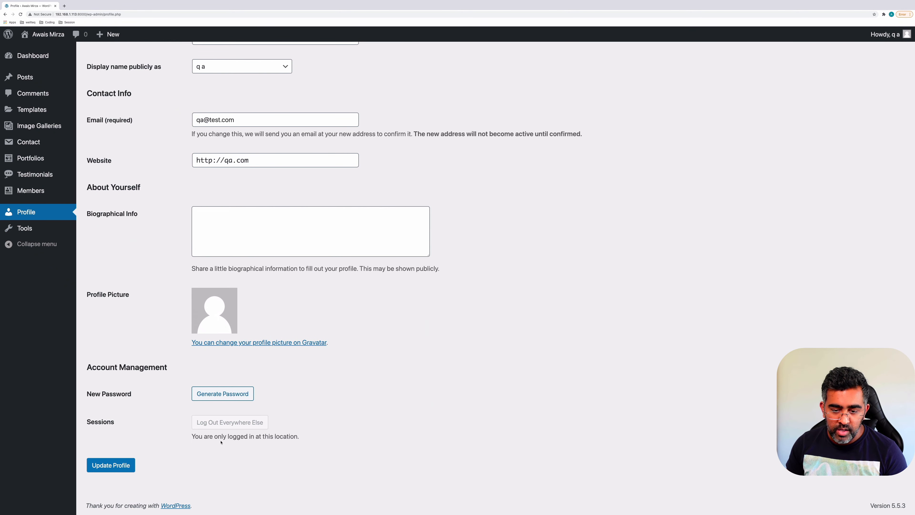
left_click_drag(223, 437, 275, 431)
left_click(275, 426)
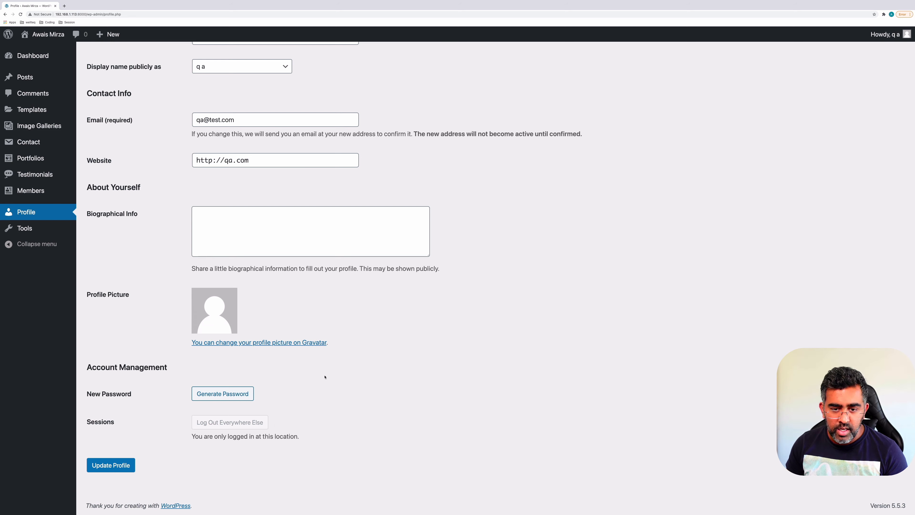
scroll(373, 338, "up", 6)
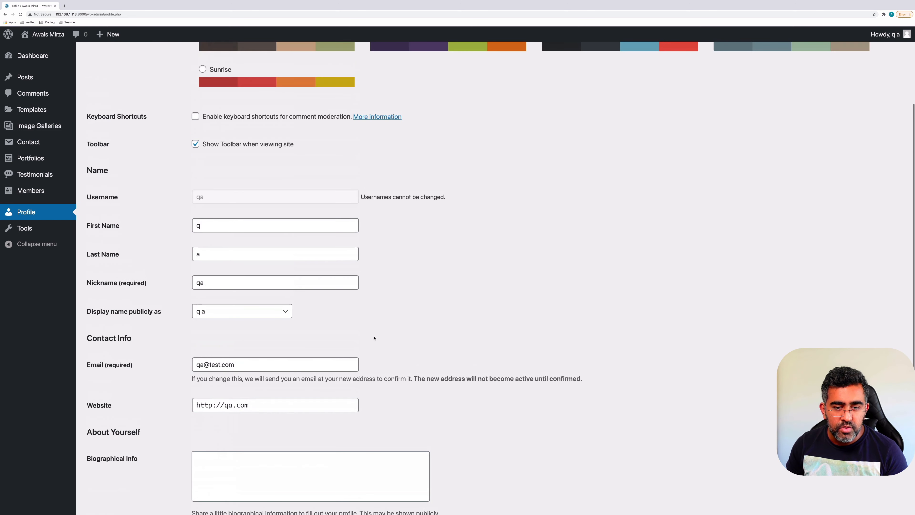
scroll(247, 237, "up", 4)
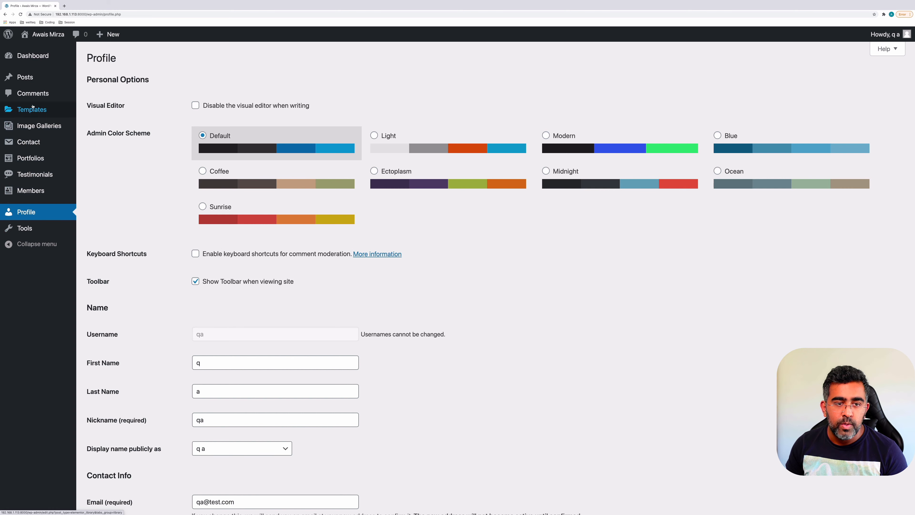
Sort Posts by title, view 'Angular 10 New Stuff', then start a new post
left_click(34, 77)
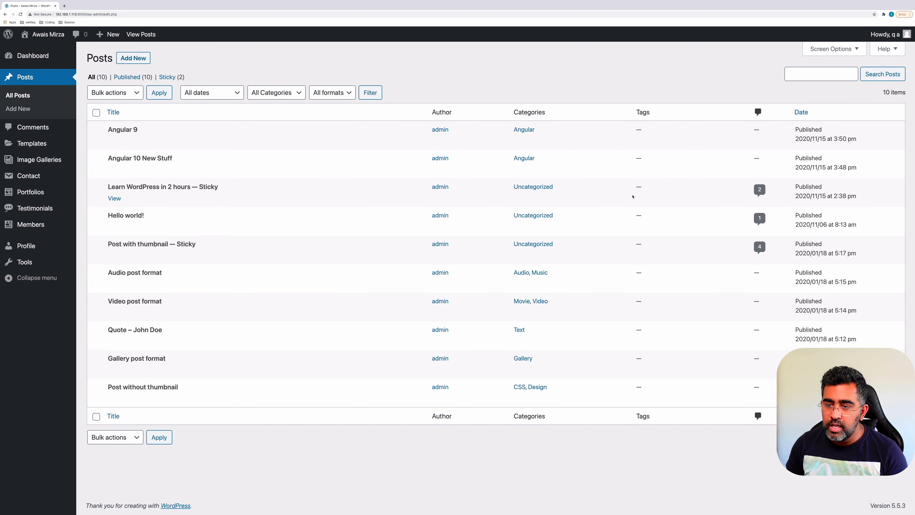
left_click(426, 112)
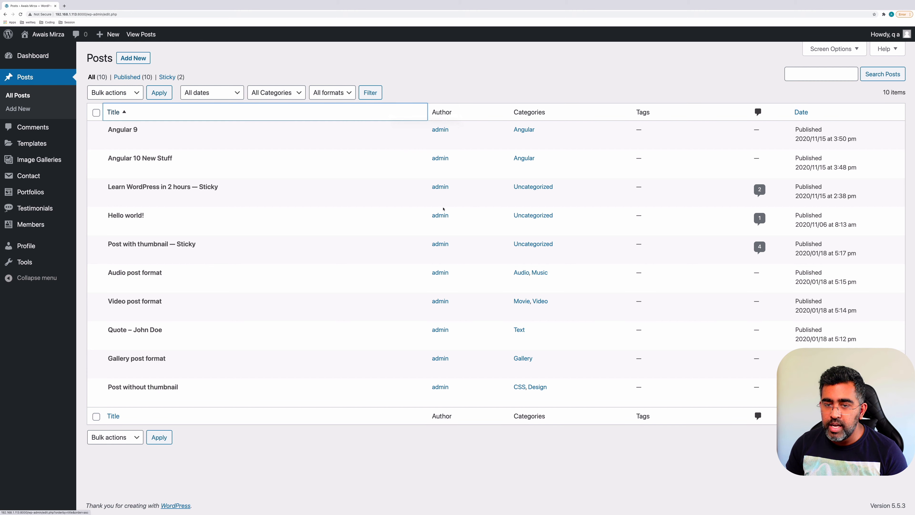
left_click(114, 169)
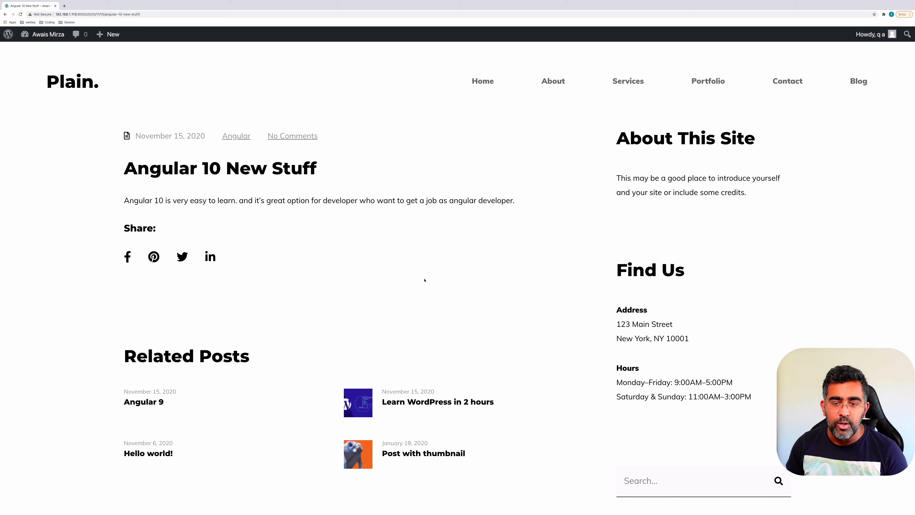
key("super+Left")
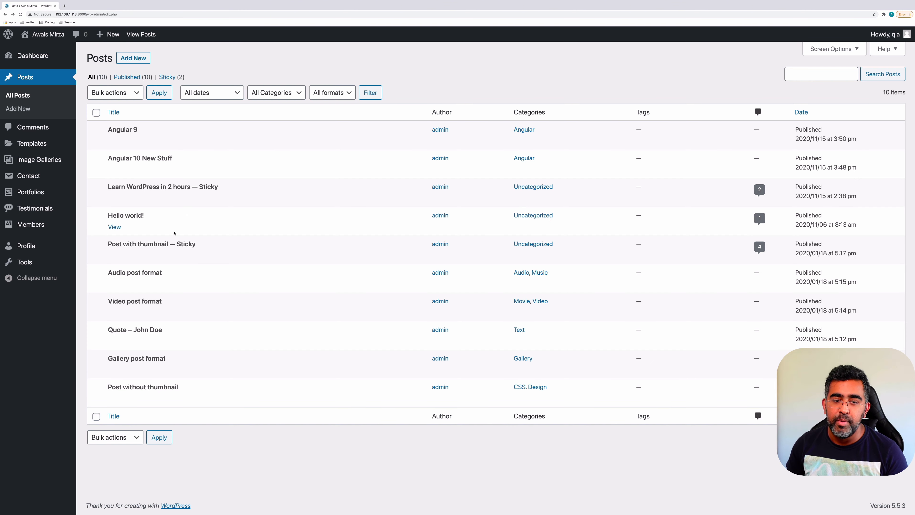
left_click(140, 59)
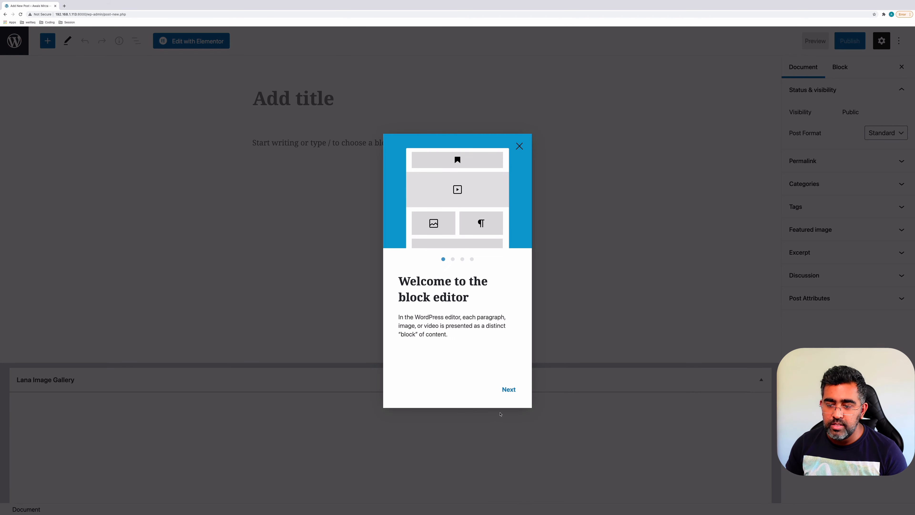
Dismiss the welcome guide and title the post 'Post by QA'
left_click(516, 394)
left_click(516, 395)
left_click(516, 395)
left_click(516, 394)
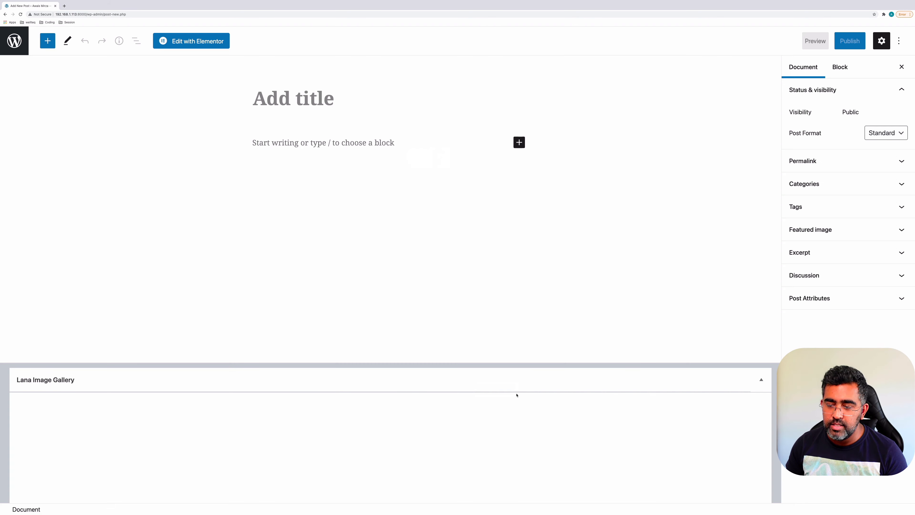
left_click(403, 234)
left_click(324, 99)
type("Z")
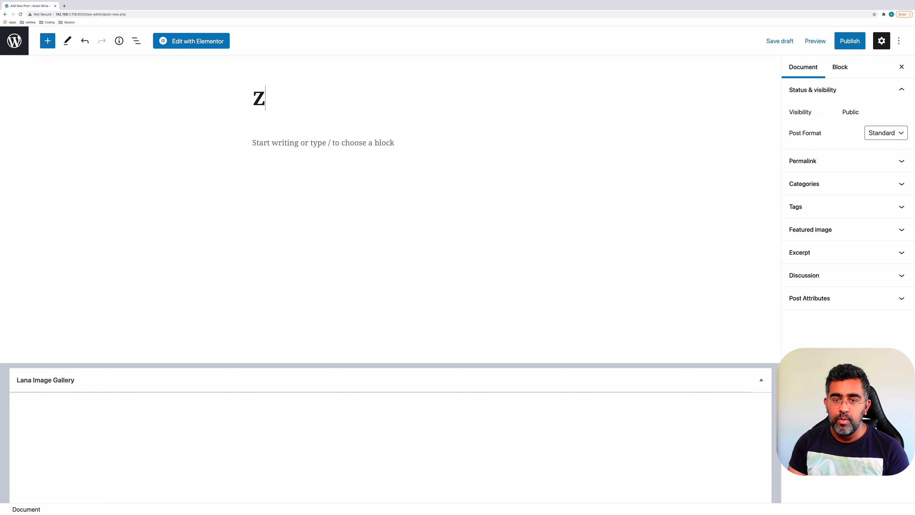
key("BackSpace")
type("Postr By6")
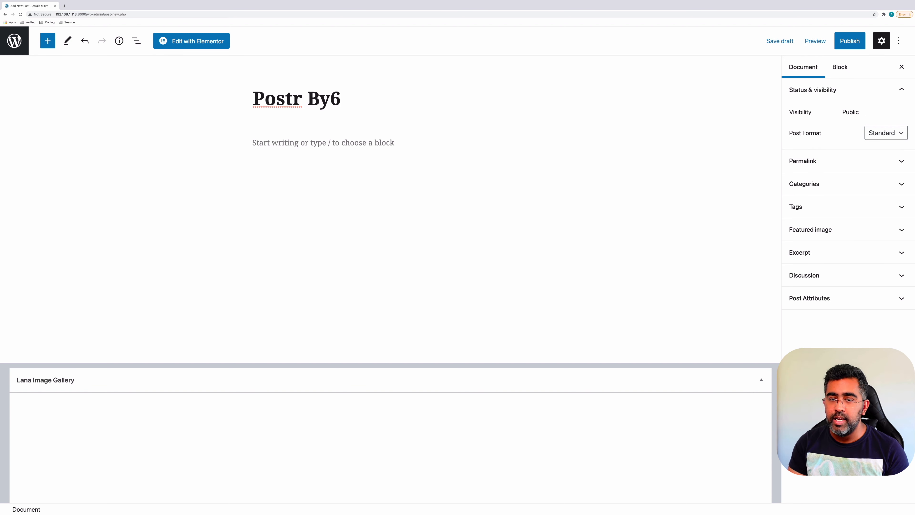
key("BackSpace")
key("BackSpace")
key("BackSpace")
key("BackSpace")
key("BackSpace")
type("QA")
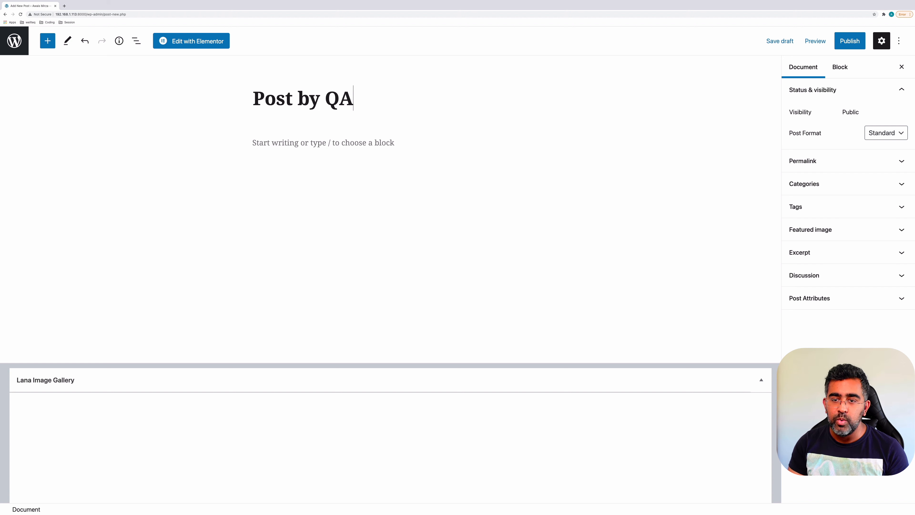
Add a short paragraph testing whether the post can be published, save the draft, and open the publish check
left_click(325, 166)
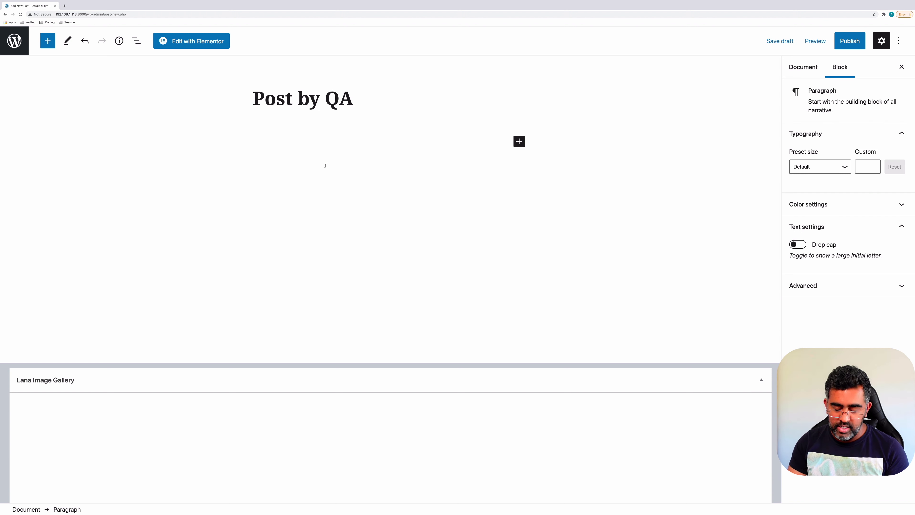
type("I want to ")
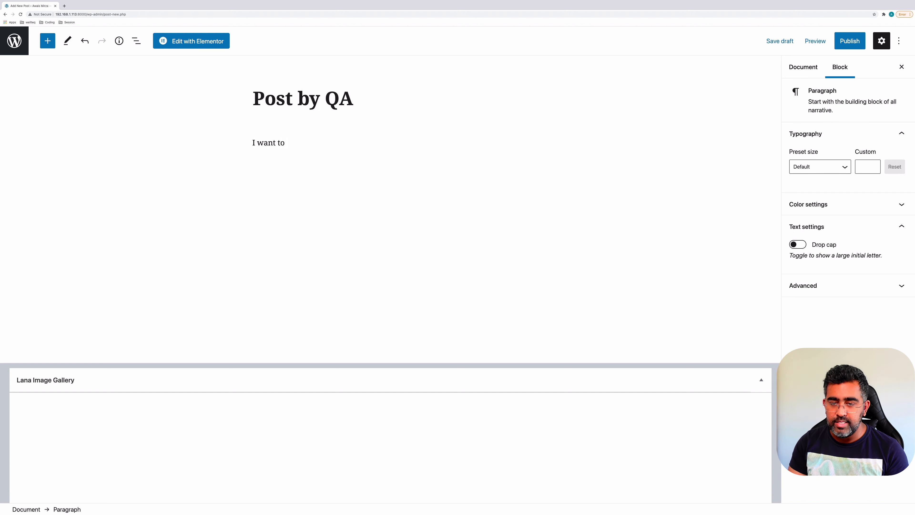
type("test wether")
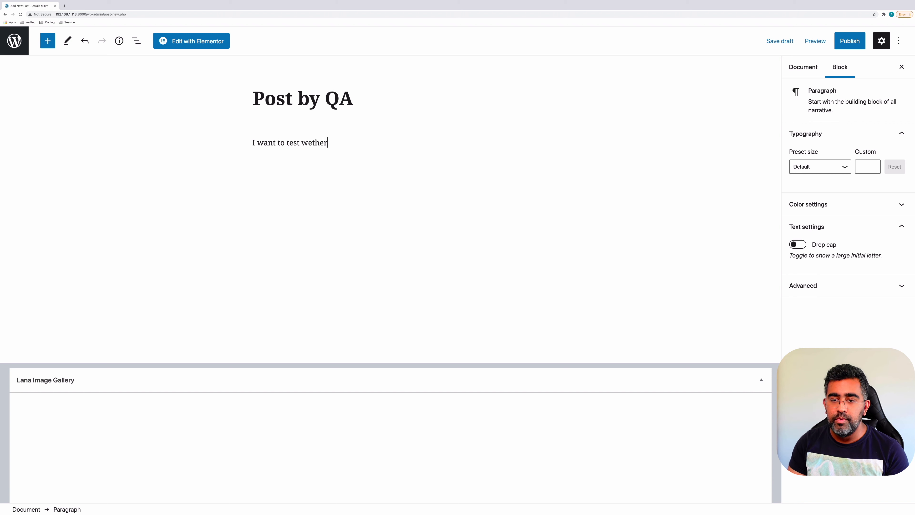
type(" i can publish")
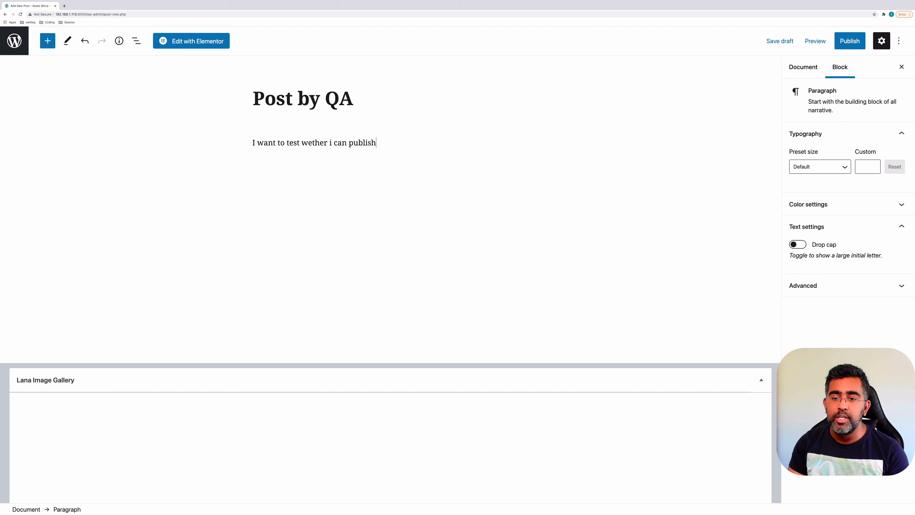
type(" the pose o")
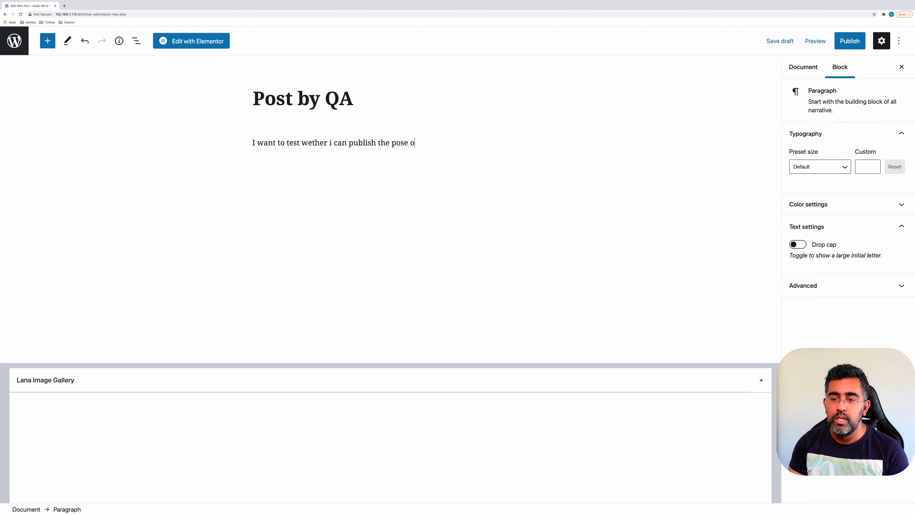
type("r")
key("BackSpace")
key("BackSpace")
key("BackSpace")
key("BackSpace")
type("t or not")
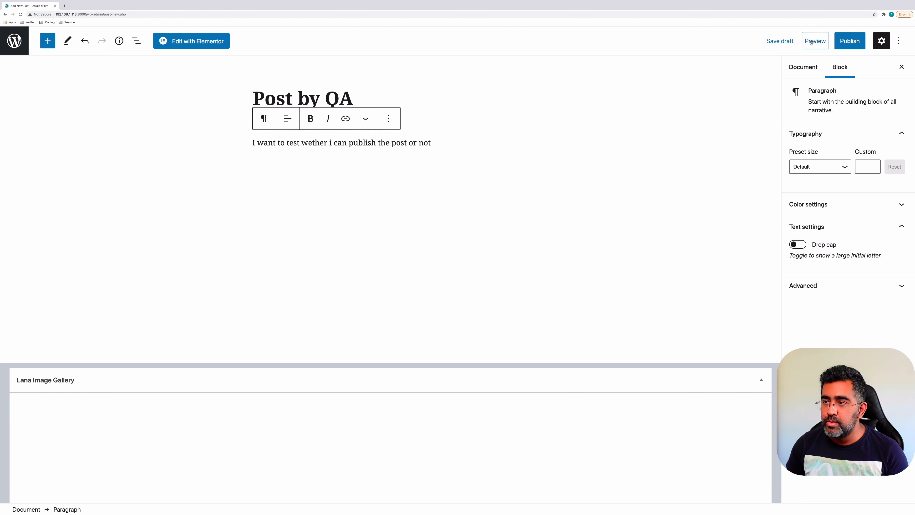
left_click(779, 41)
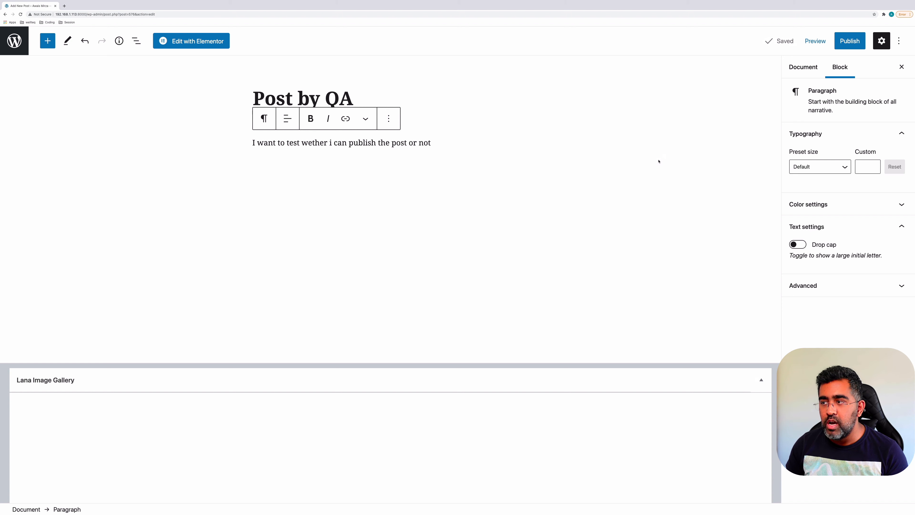
left_click(839, 44)
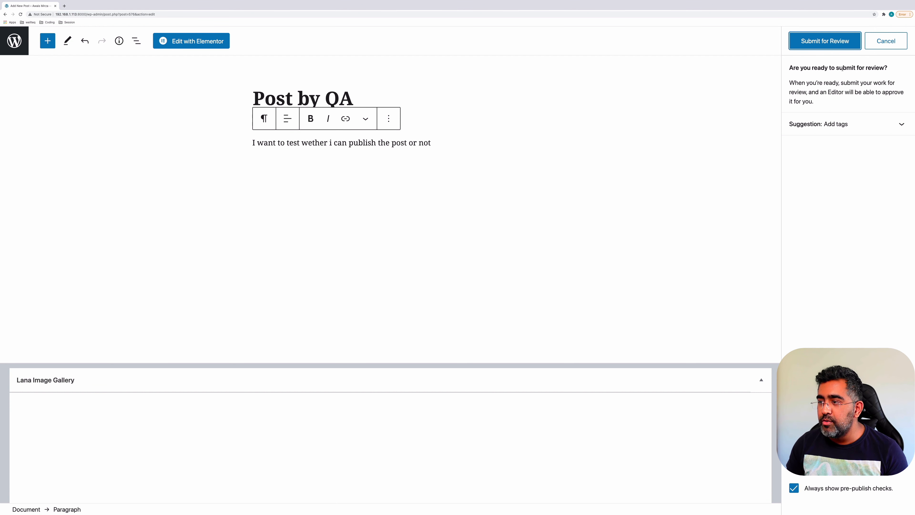
Submit 'Post by QA' for review and confirm it shows Pending in the posts list
left_click(825, 41)
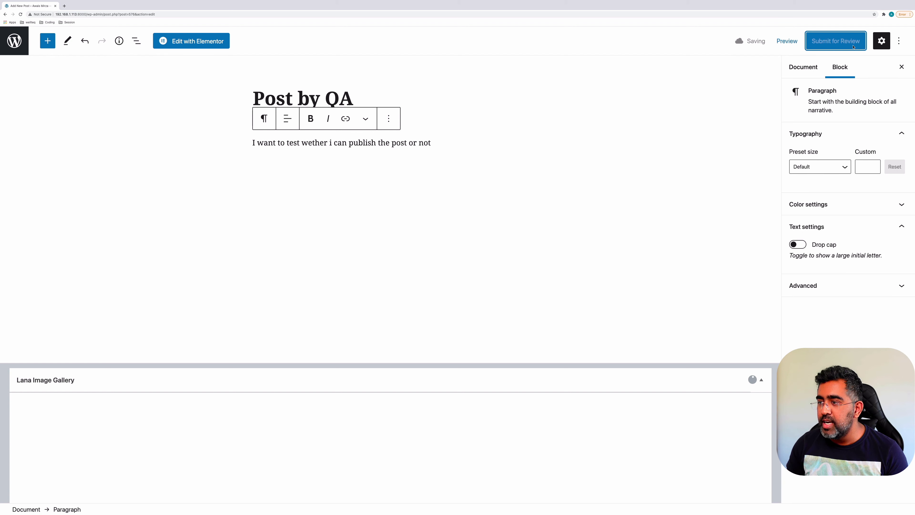
left_click(485, 130)
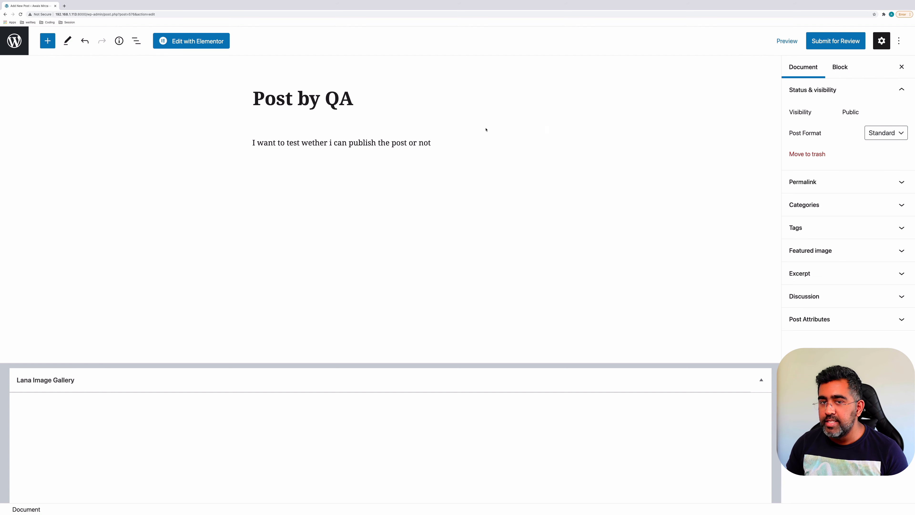
left_click(14, 41)
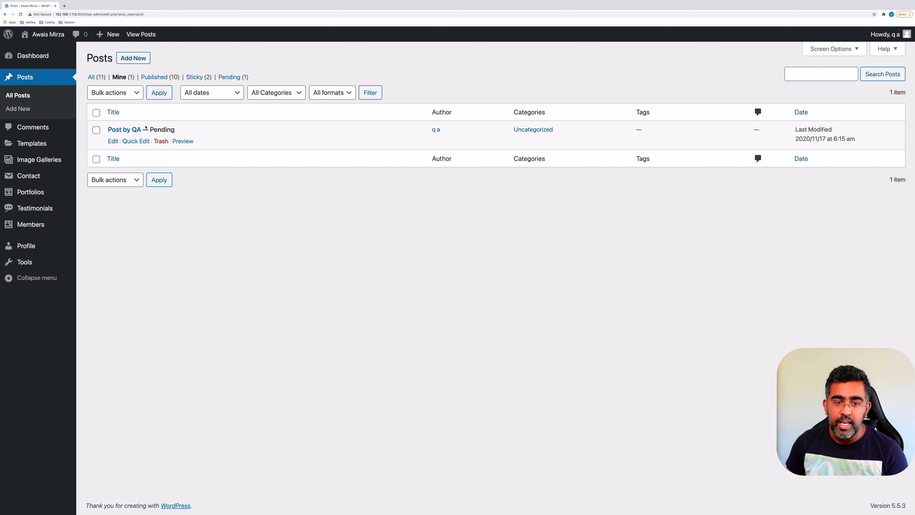
left_click_drag(148, 130, 178, 129)
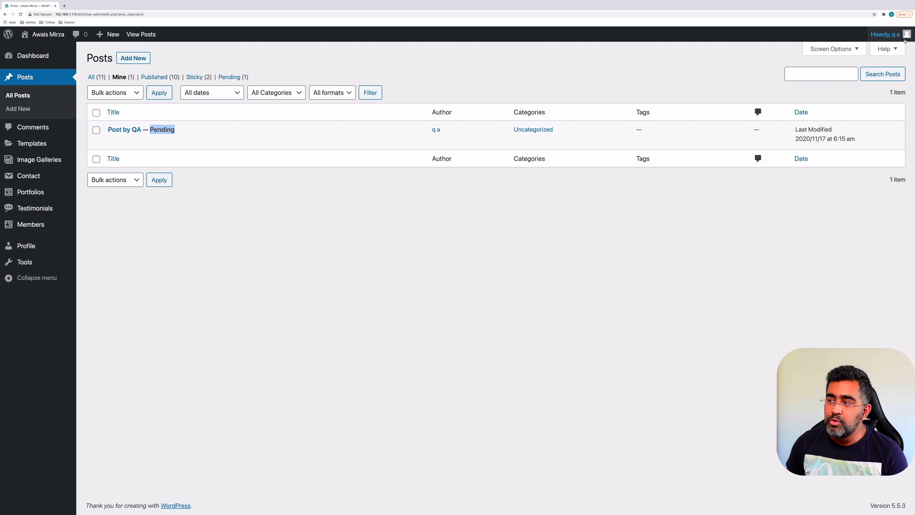
Log out of the Contributor account and enter the administrator's username on the login screen
left_click(881, 39)
mouse_move(881, 40)
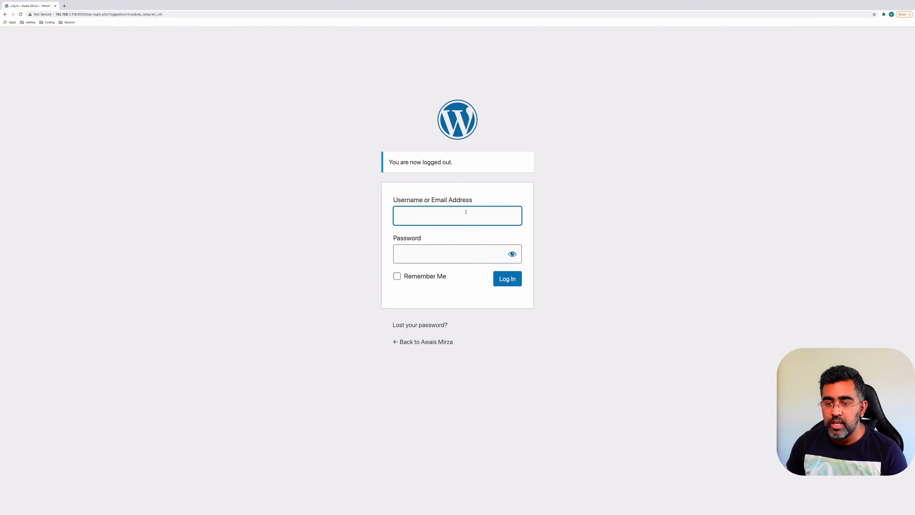
left_click(466, 210)
type("admin`")
key("Tab")
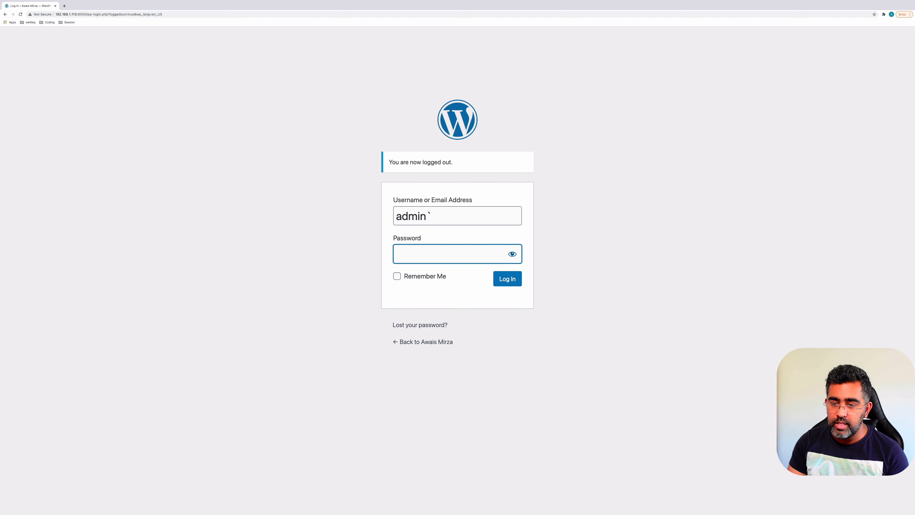
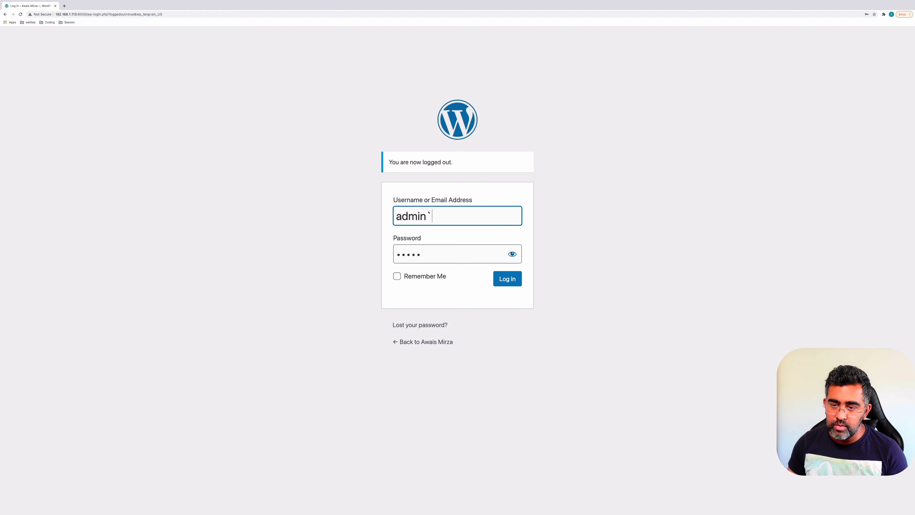
Log in as the administrator, dismiss Chrome's password alert, and open Posts > All Posts
left_click(511, 283)
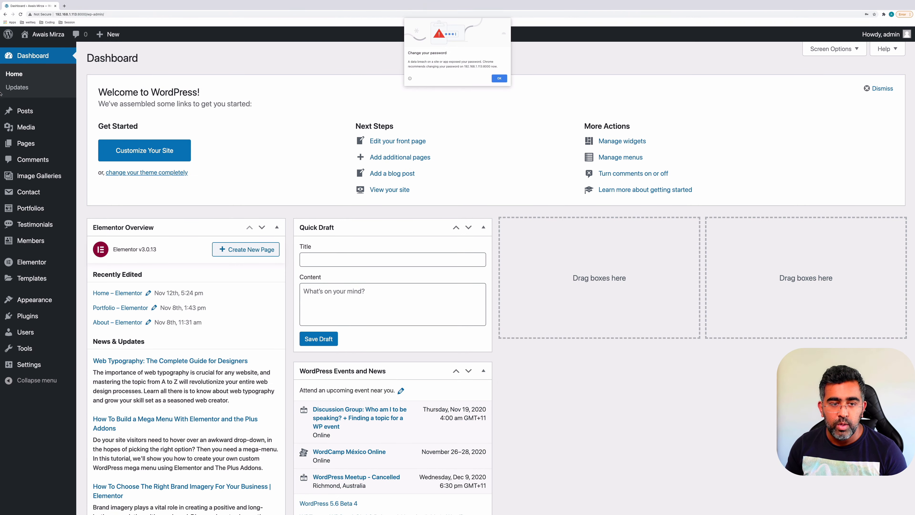
left_click(499, 79)
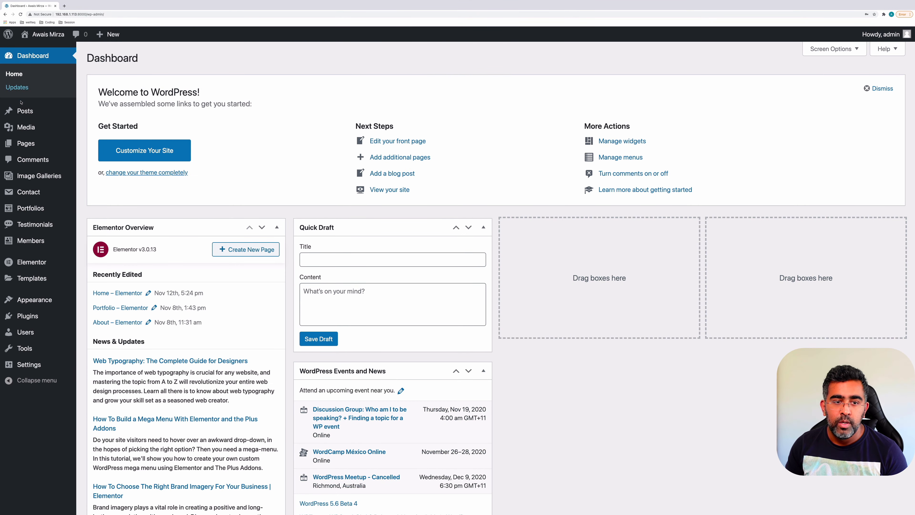
mouse_move(25, 111)
left_click(107, 114)
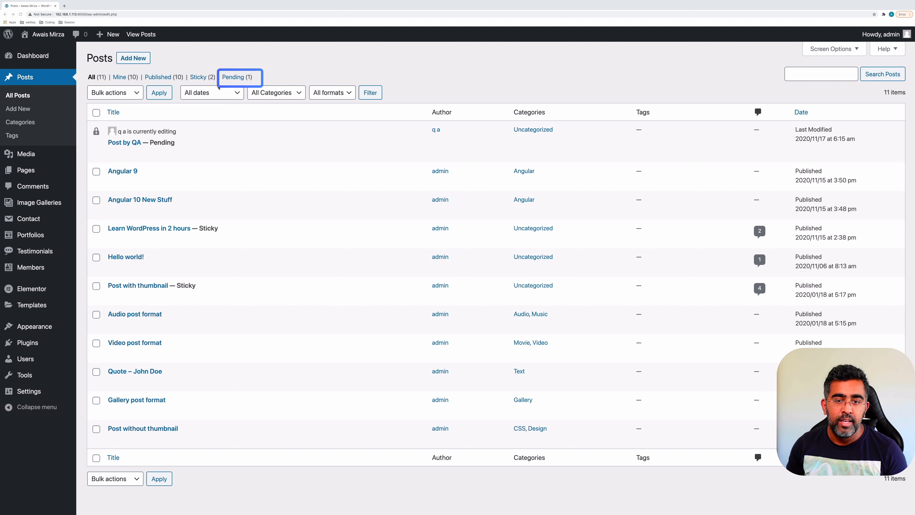
Filter to Pending (1), take over 'Post by QA' and publish it, then return to the admin
left_click(238, 78)
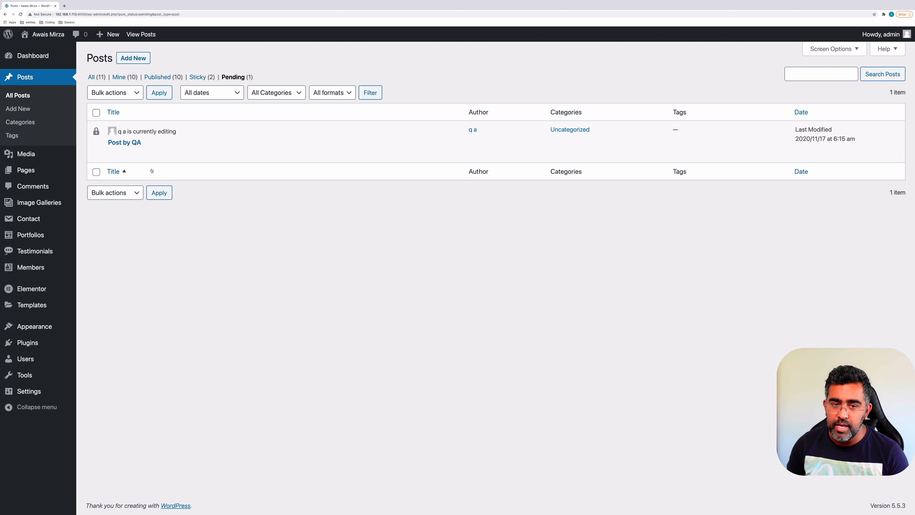
left_click(122, 144)
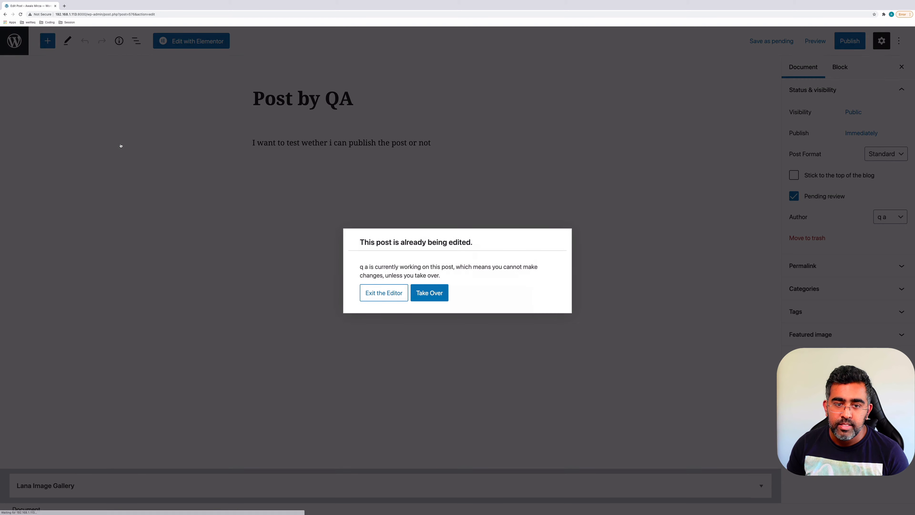
left_click(428, 295)
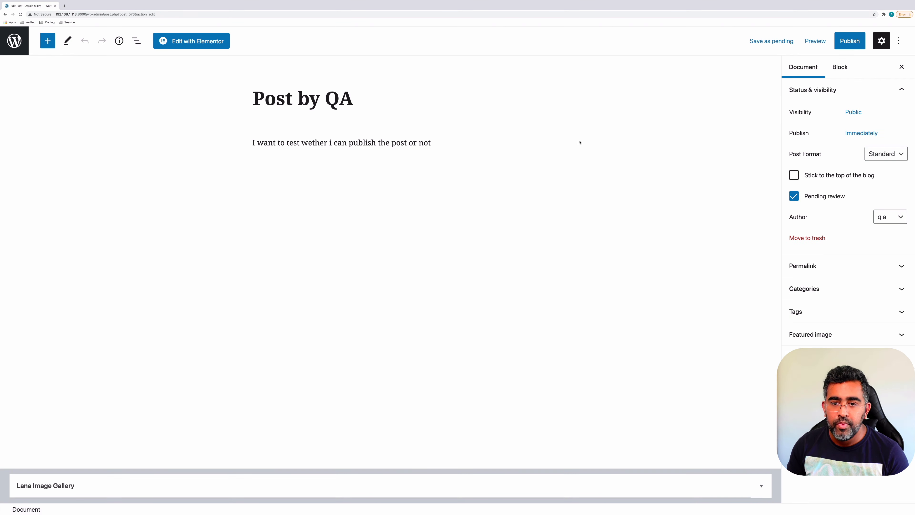
left_click(851, 41)
left_click(844, 42)
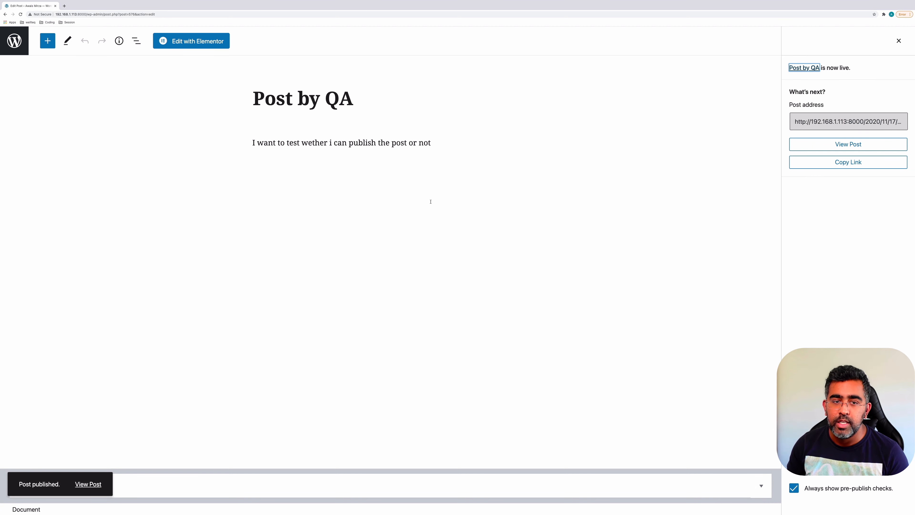
left_click(8, 40)
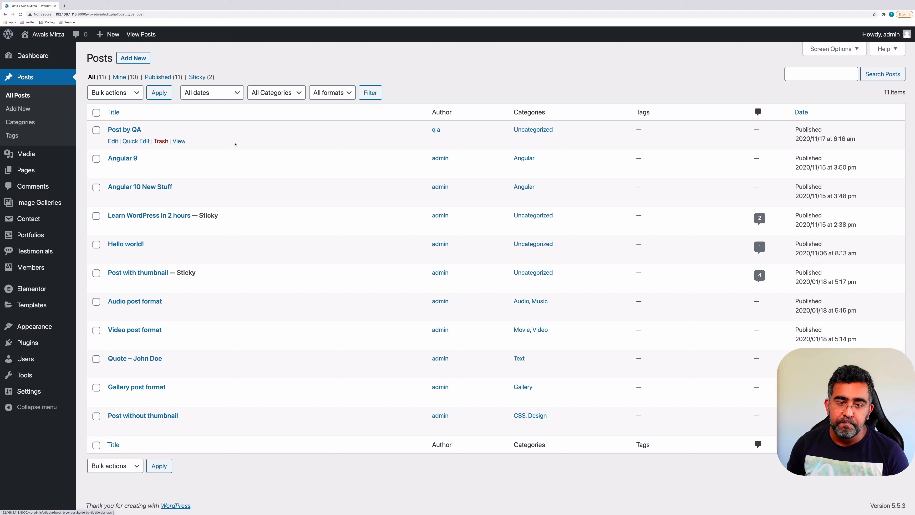
mouse_move(34, 350)
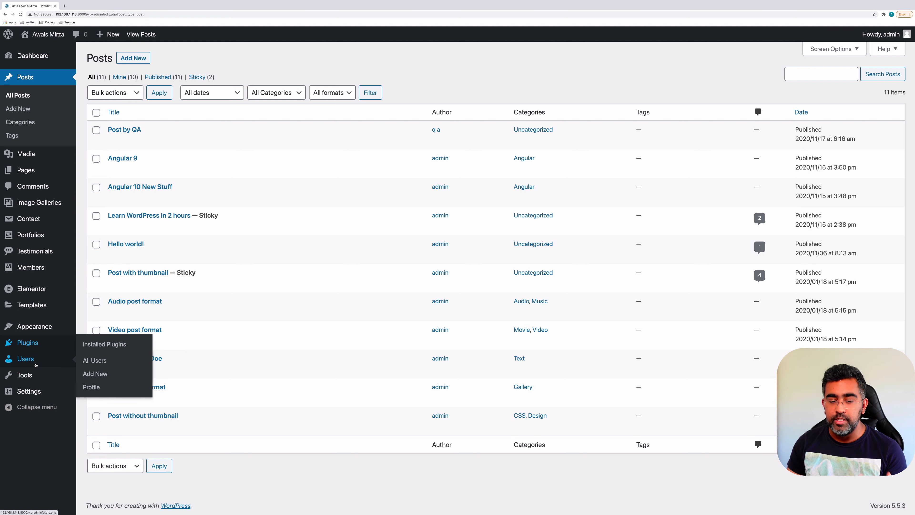
mouse_move(24, 381)
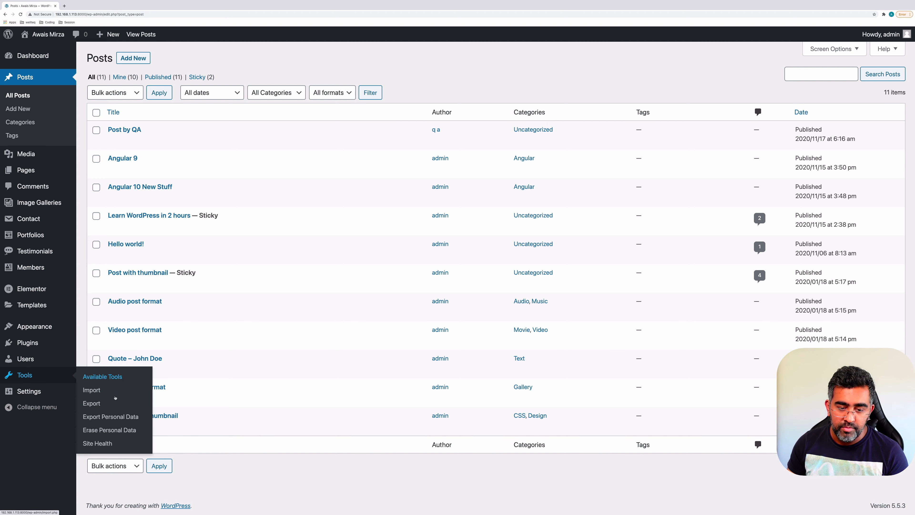
Open Tools > Site Health and review its Status, Info, Troubleshooting and Tools tabs
left_click(102, 444)
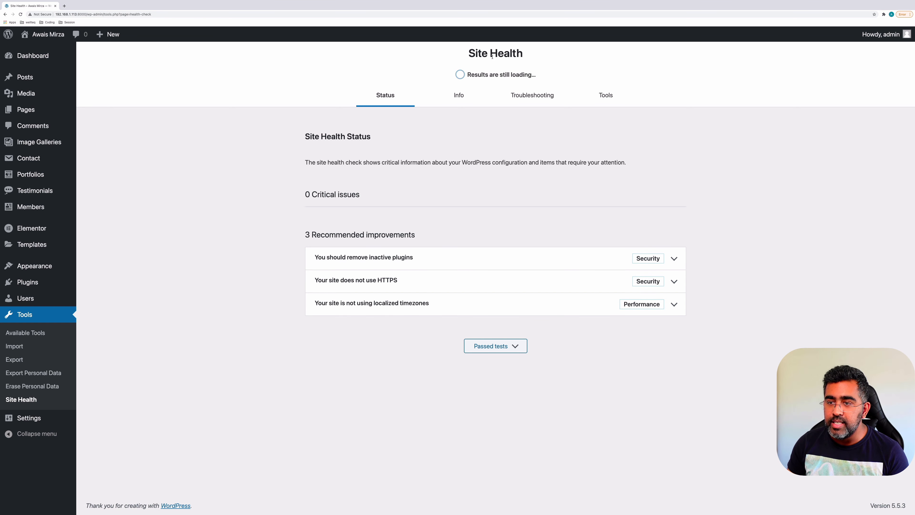
left_click_drag(478, 73, 510, 74)
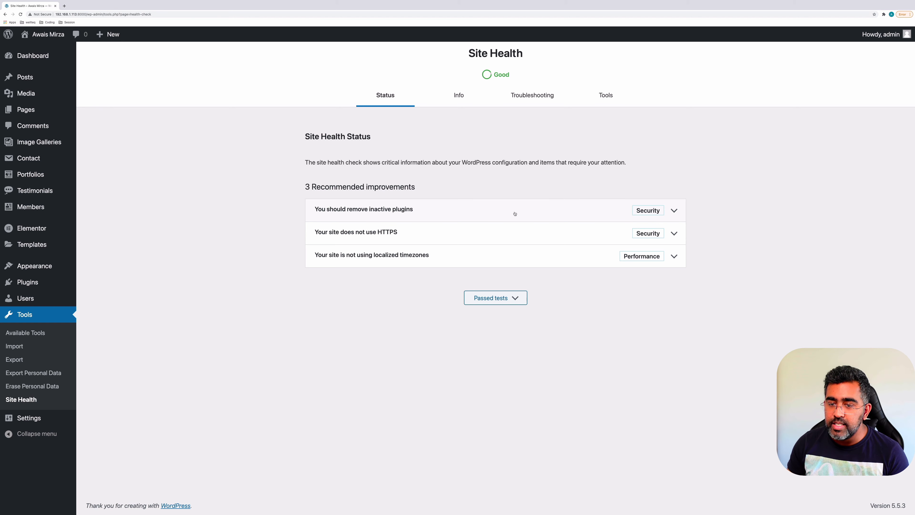
left_click(460, 95)
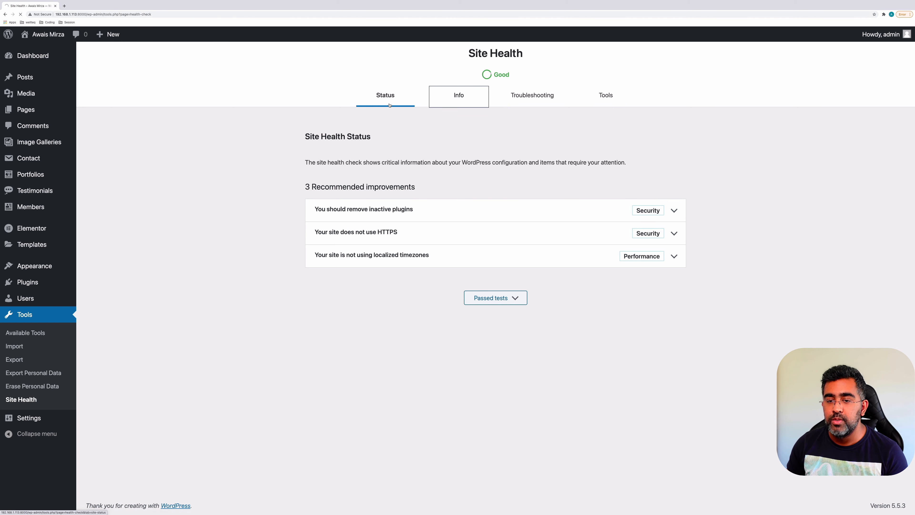
left_click_drag(324, 162, 410, 162)
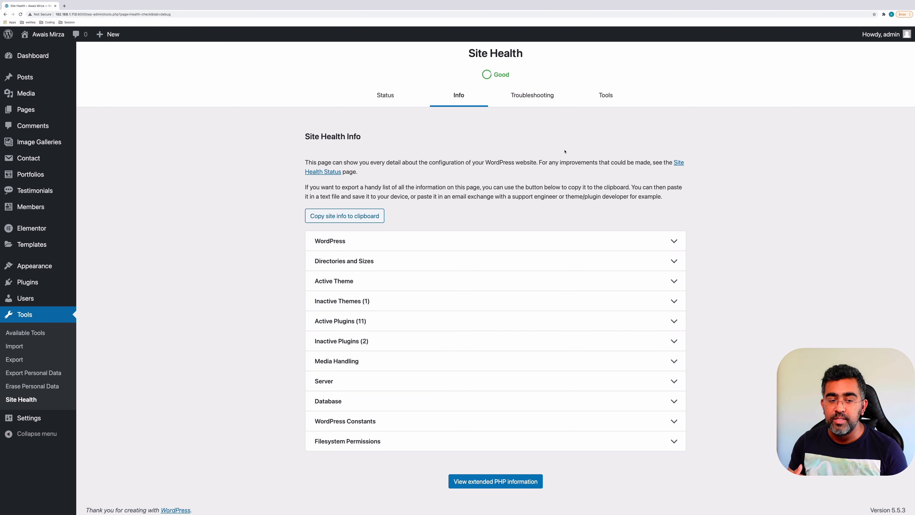
left_click(516, 94)
left_click(612, 96)
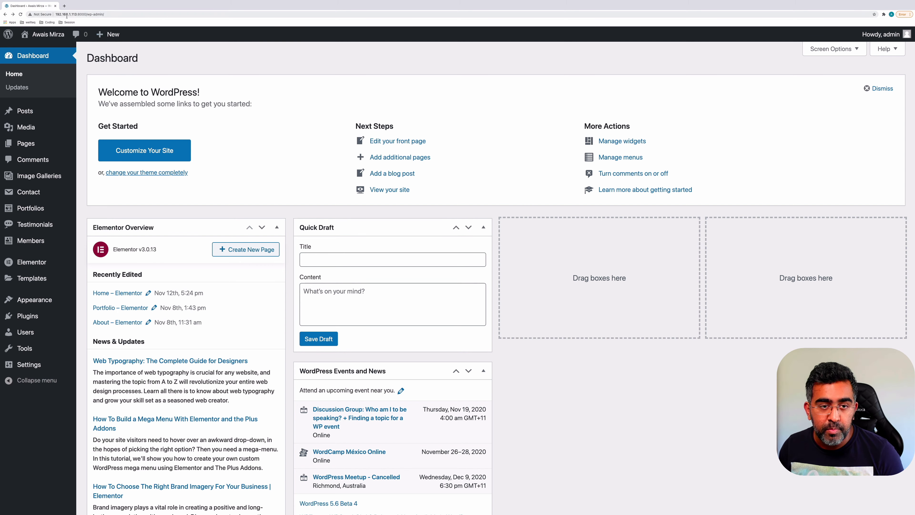
Start editing the site host in the address bar, then cancel, keeping the original Dashboard URL
double_click(69, 14)
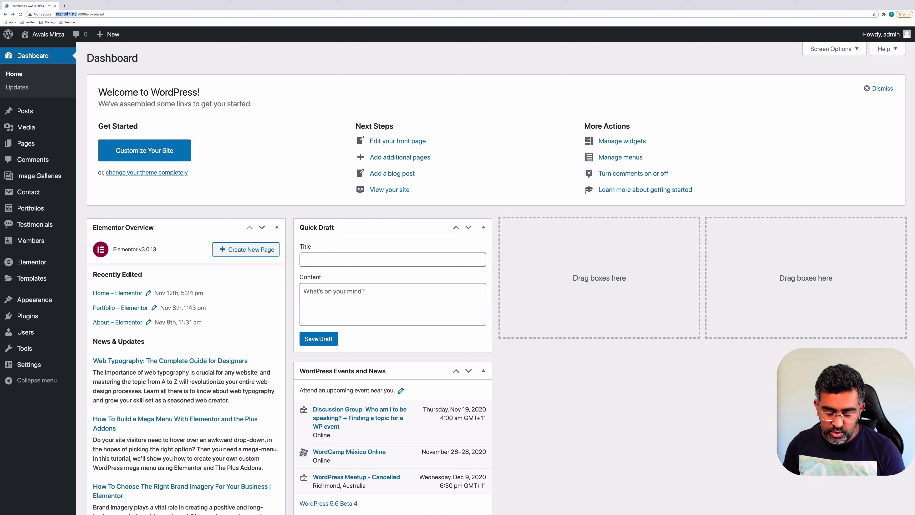
type("local")
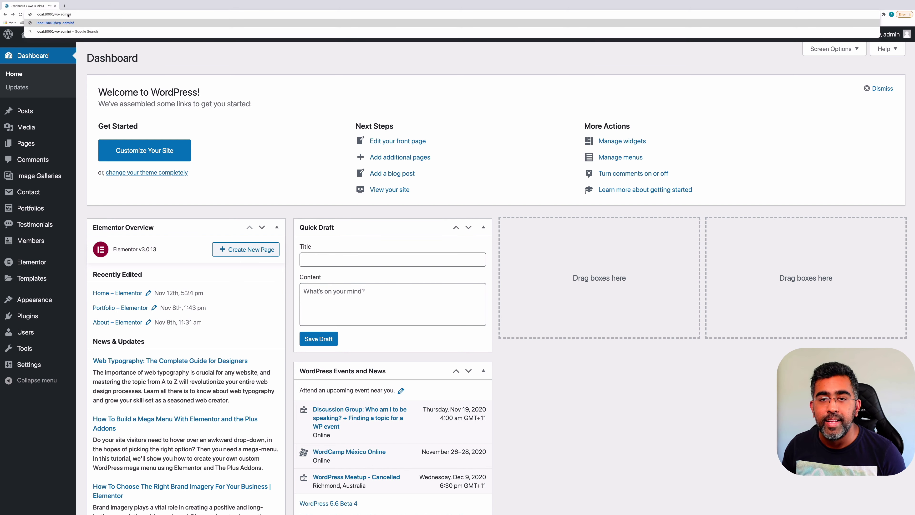
key("Escape")
left_click(221, 52)
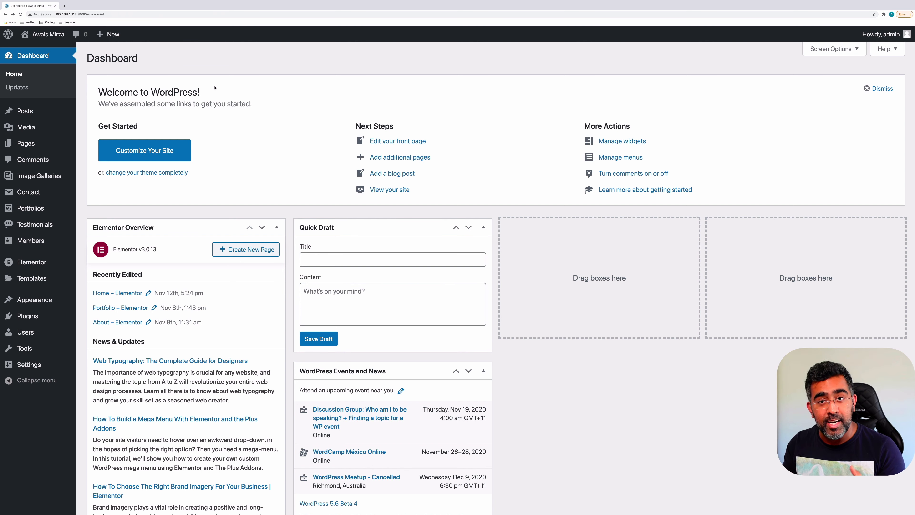
Load godaddy.com in a new browser tab
left_click(64, 6)
type("godaddy.com")
key("Return")
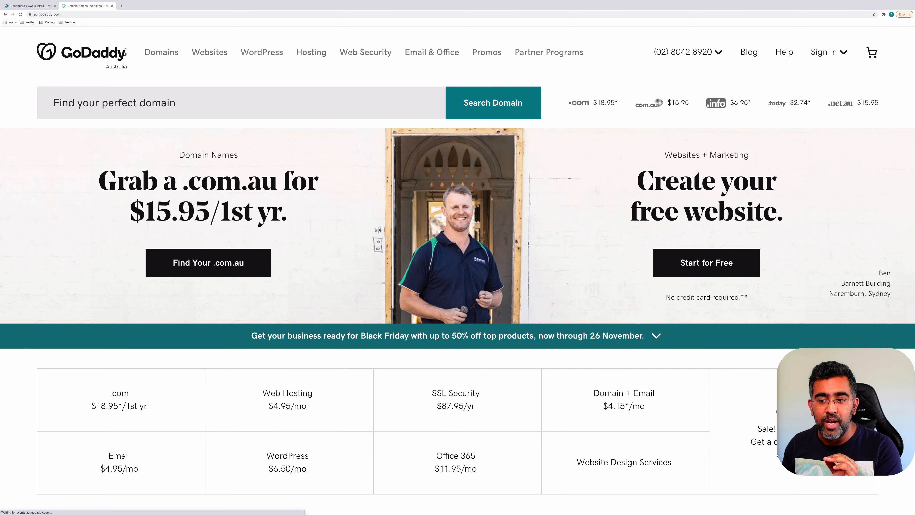
Browse GoDaddy's WordPress Hosting plans and pricing cards, then close the GoDaddy tab
left_click(289, 108)
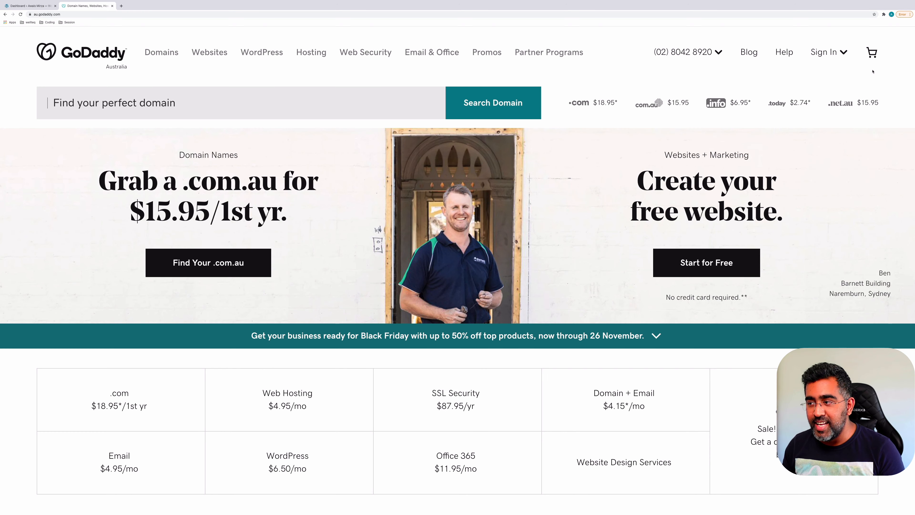
left_click(262, 52)
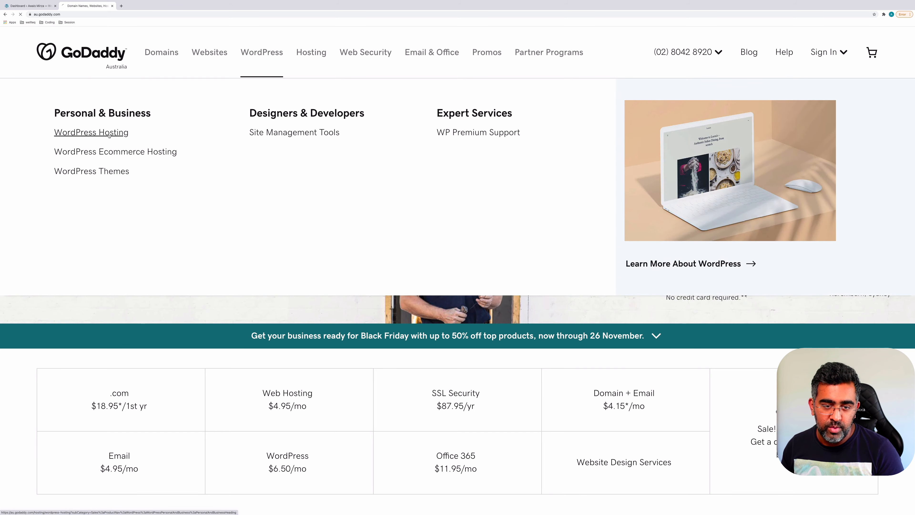
left_click(109, 133)
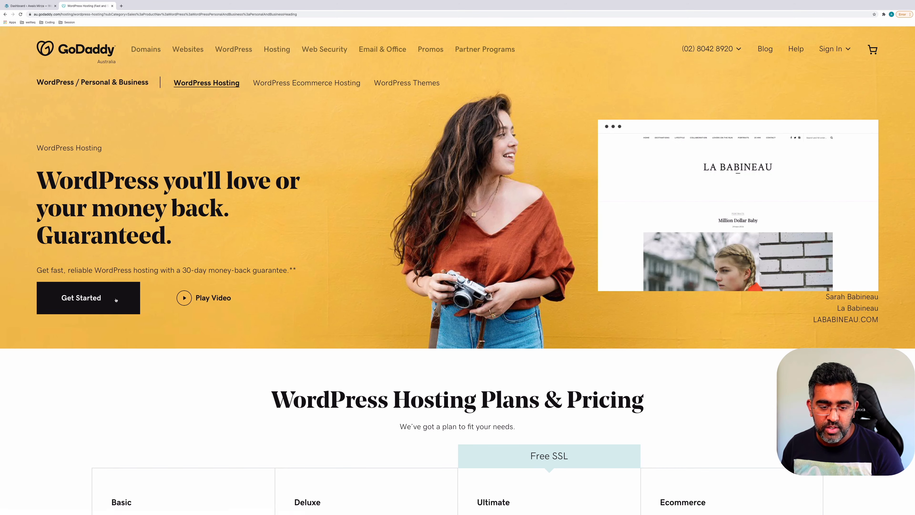
scroll(116, 299, "down", 10)
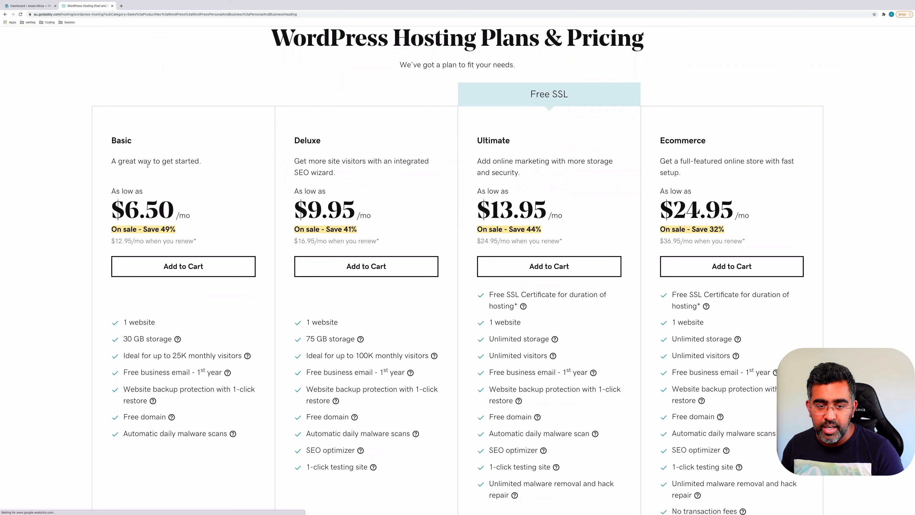
left_click_drag(201, 161, 176, 163)
scroll(171, 287, "down", 3)
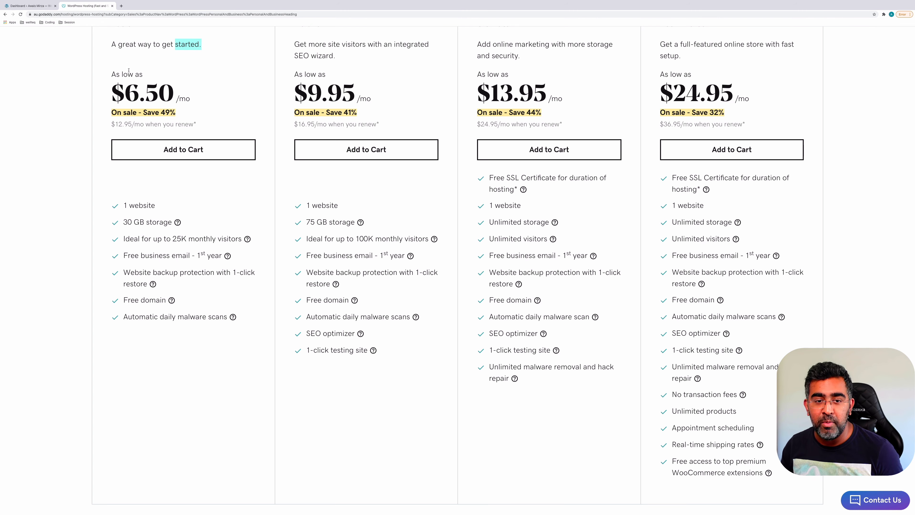
scroll(131, 63, "up", 10)
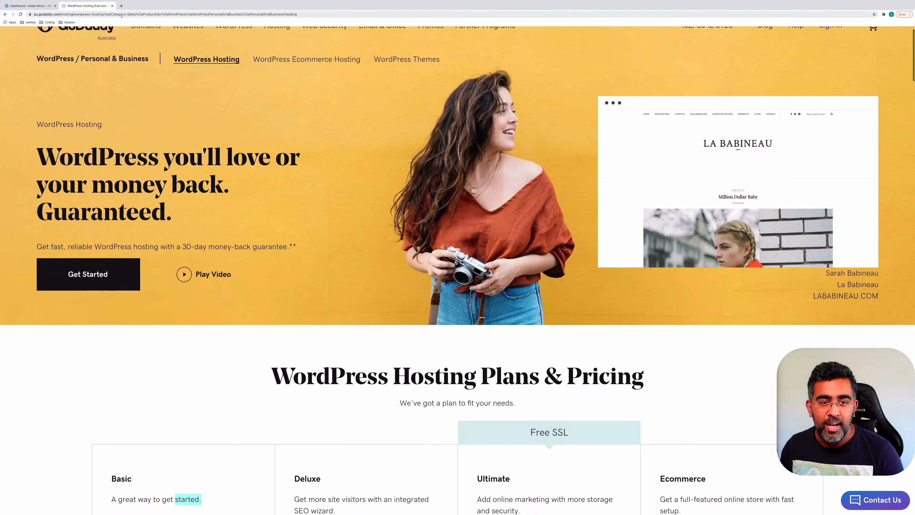
left_click(112, 6)
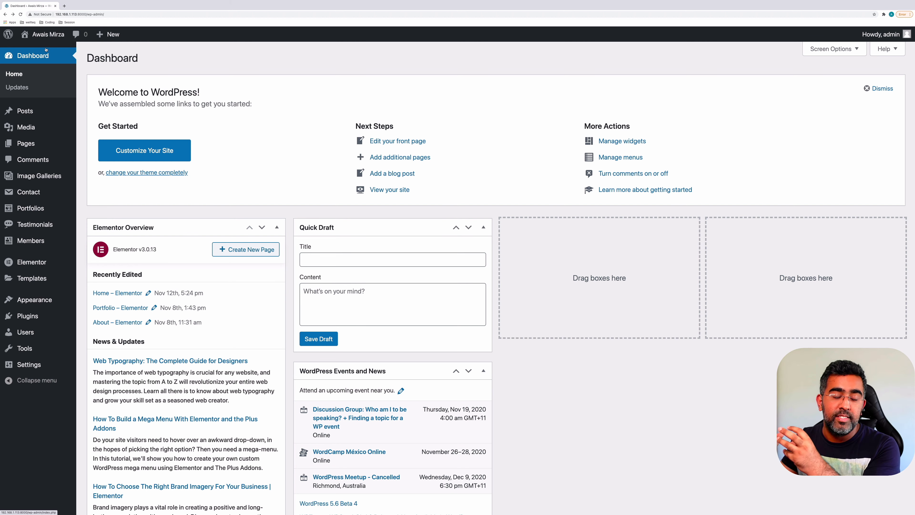
Load the pasted All-in-One WP Migration plugin URL in a new tab, then switch back to the Dashboard
left_click(64, 6)
type("https://wordpress.org/plugins/all-in-one-wp-migration/")
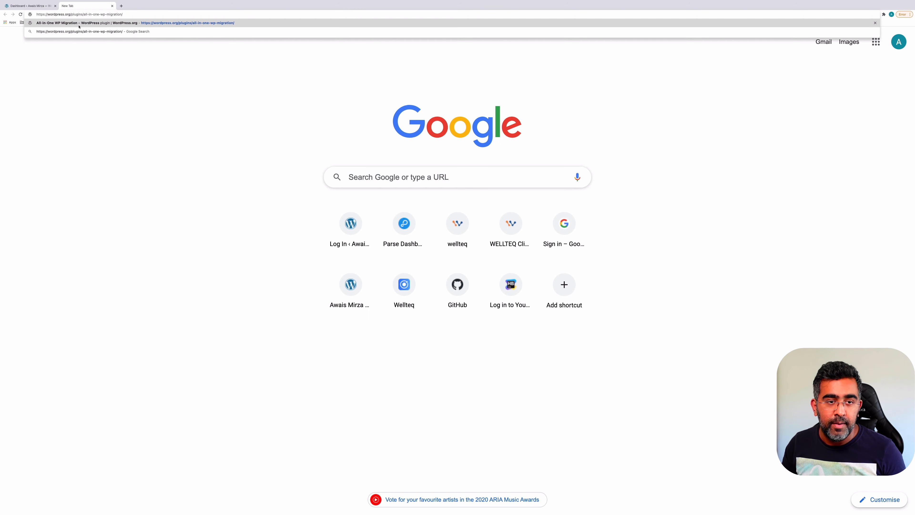
key("Return")
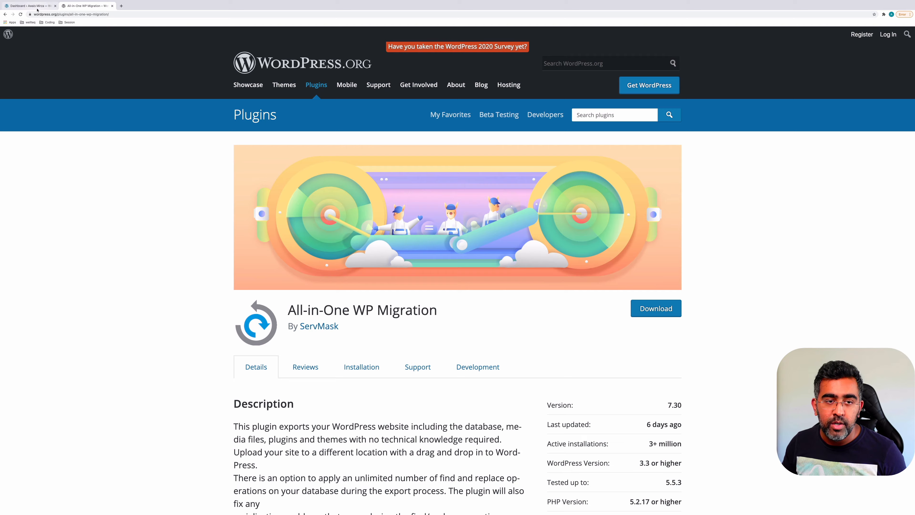
left_click(37, 9)
Go to Plugins > Add New and search for 'migration'
mouse_move(40, 270)
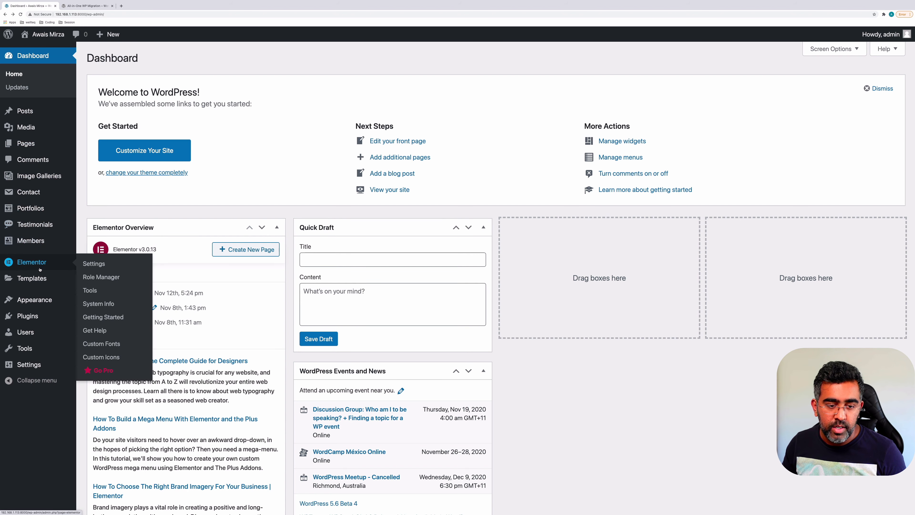
left_click(30, 316)
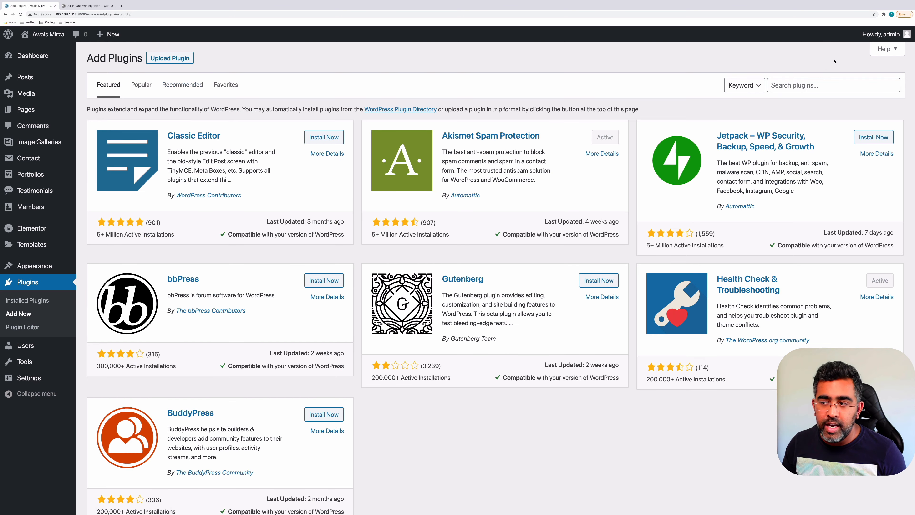
left_click(797, 85)
type("migr")
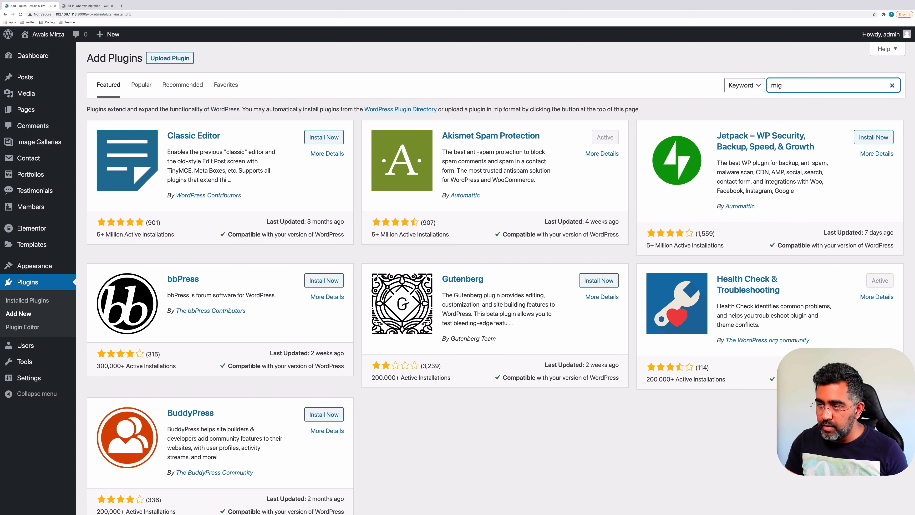
type("ation")
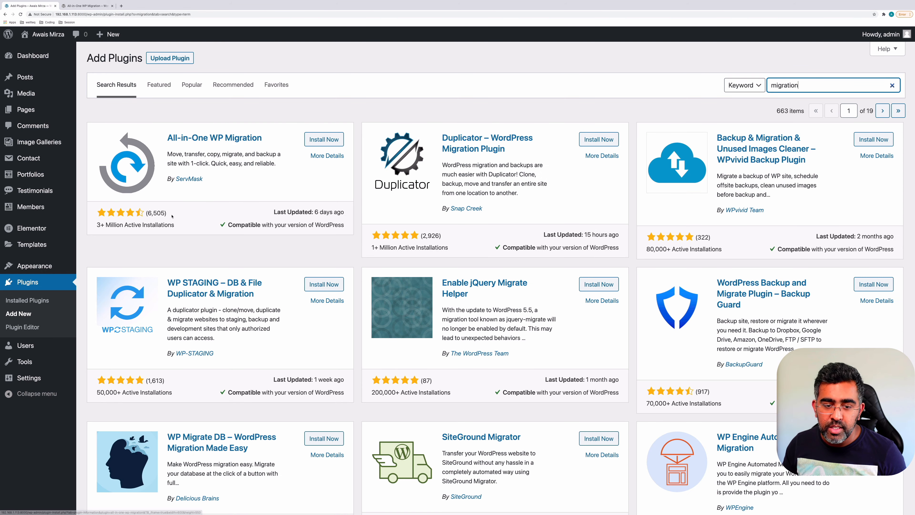
key("super+Tab")
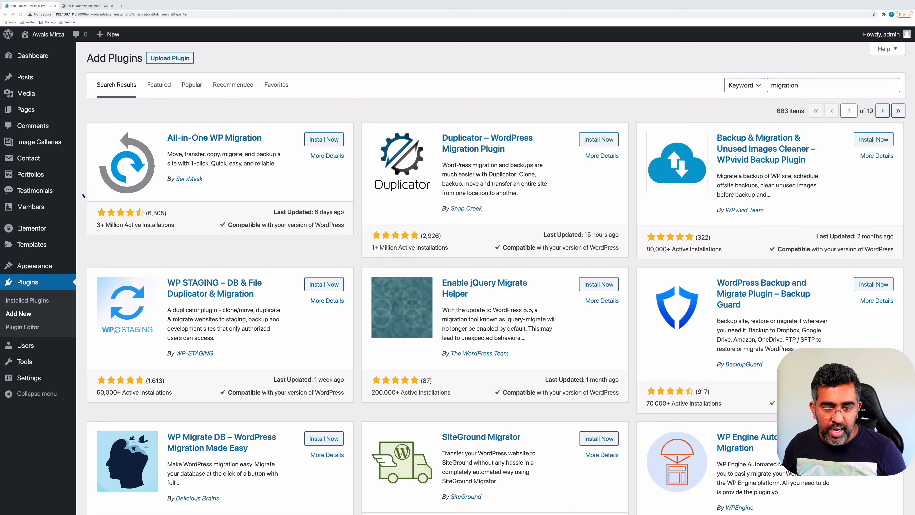
left_click_drag(83, 195, 193, 237)
key("ctrl+z")
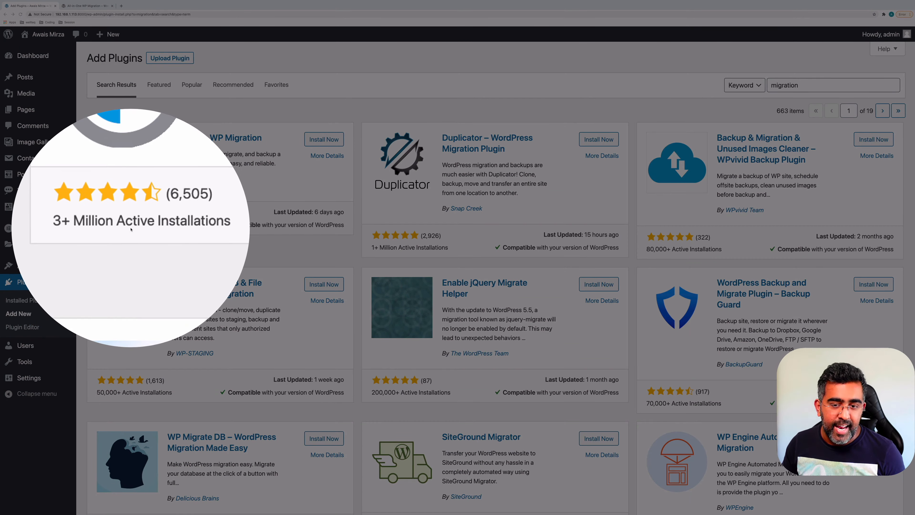
key("Escape")
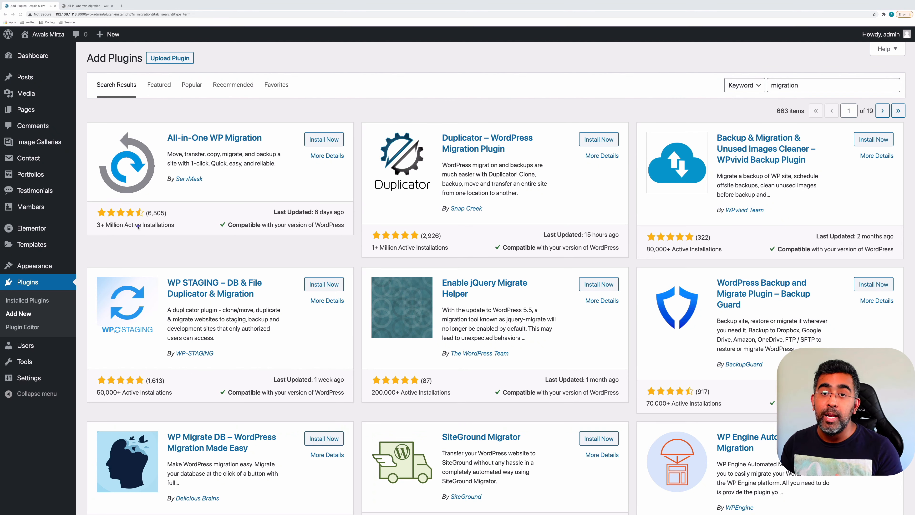
Install and activate the All-in-One WP Migration plugin
left_click(308, 144)
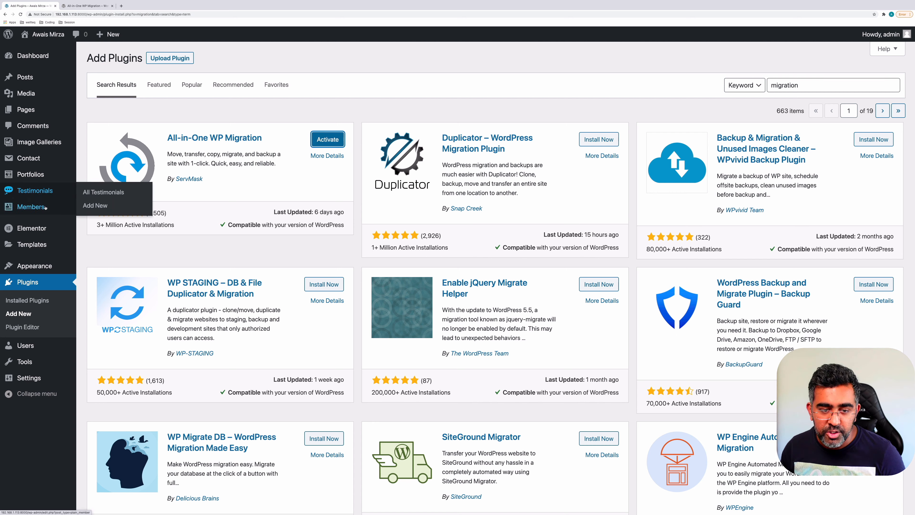
left_click(340, 139)
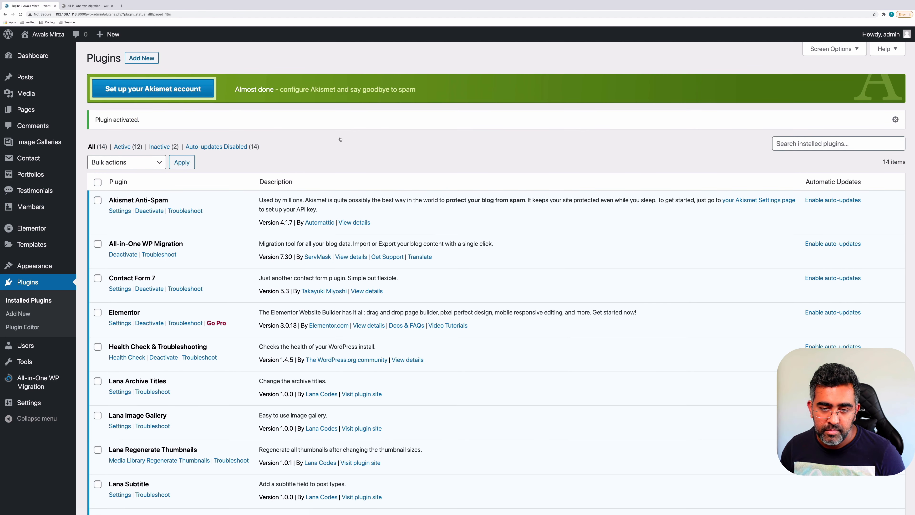
scroll(340, 139, "down", 5)
Export the site through All-in-One WP Migration using Export To > File
left_click(90, 376)
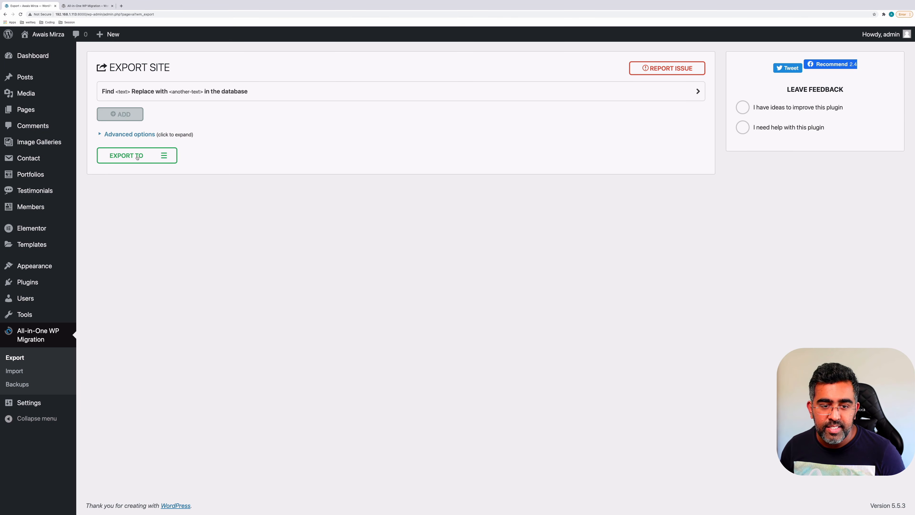
left_click(150, 157)
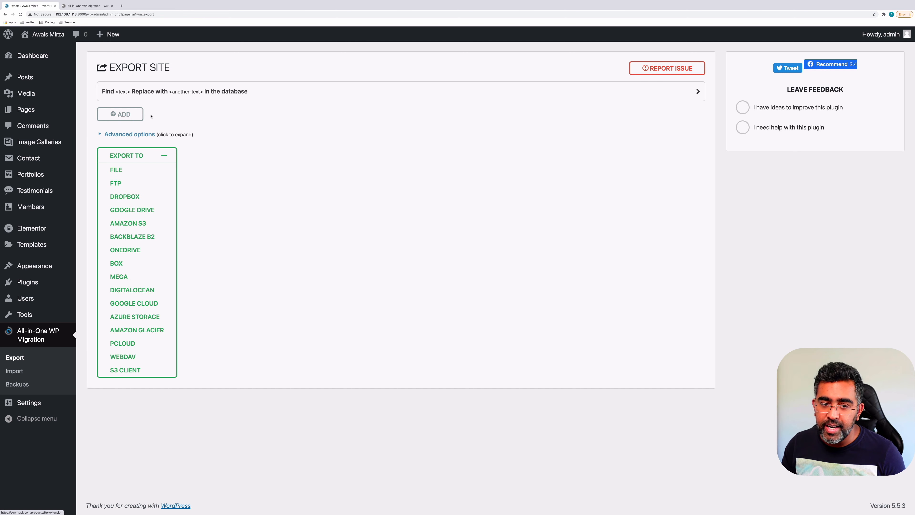
left_click(116, 169)
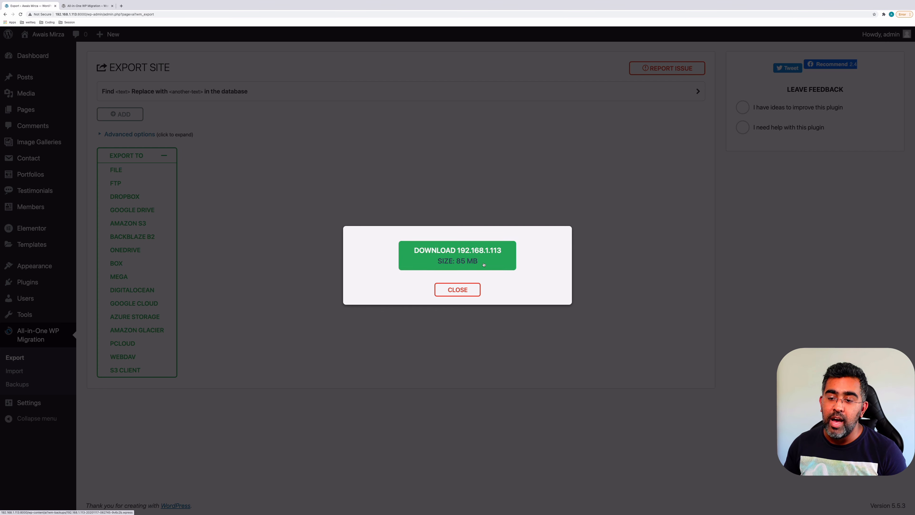
Download the exported 85 MB site backup
left_click(485, 258)
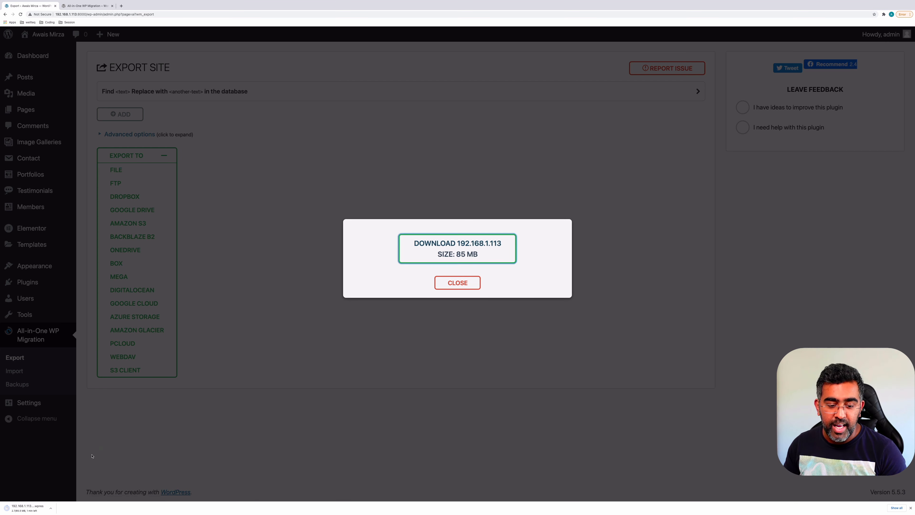
left_click(51, 508)
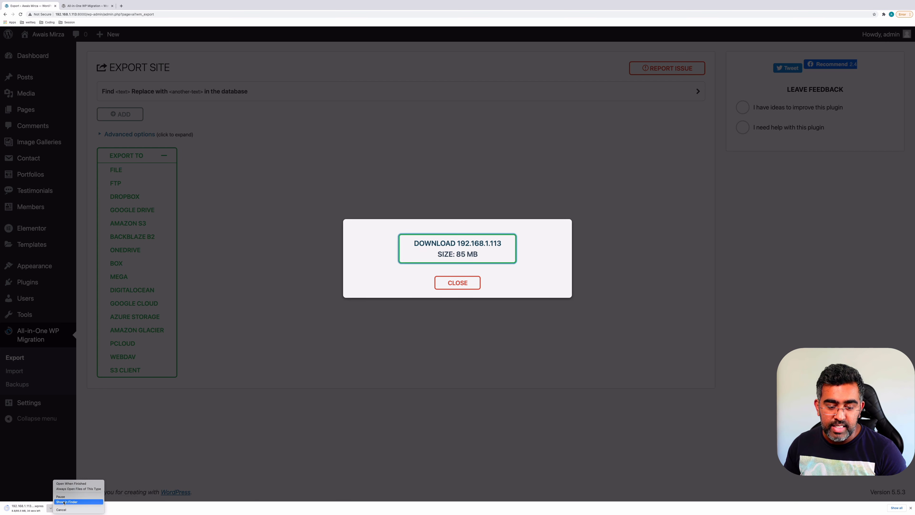
left_click(383, 139)
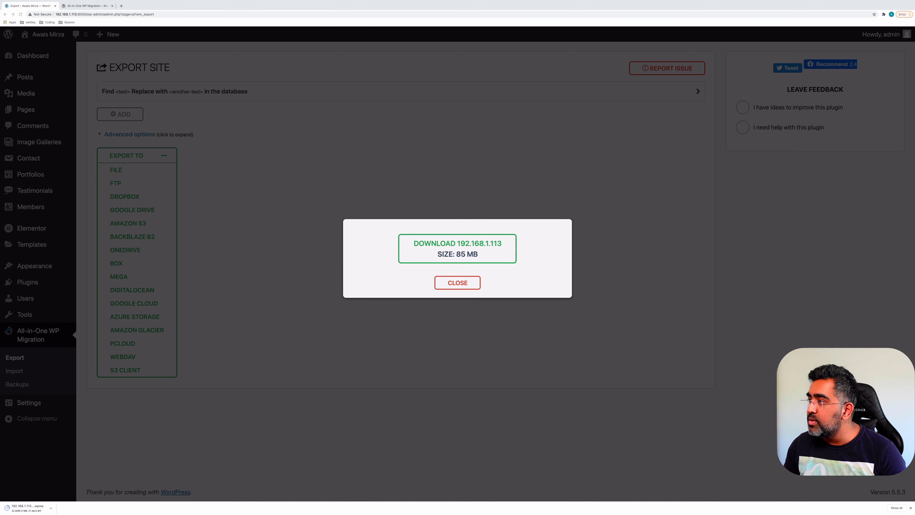
Confirm the .wpress backup is in the Downloads folder, then close the export dialog
left_click(687, 256)
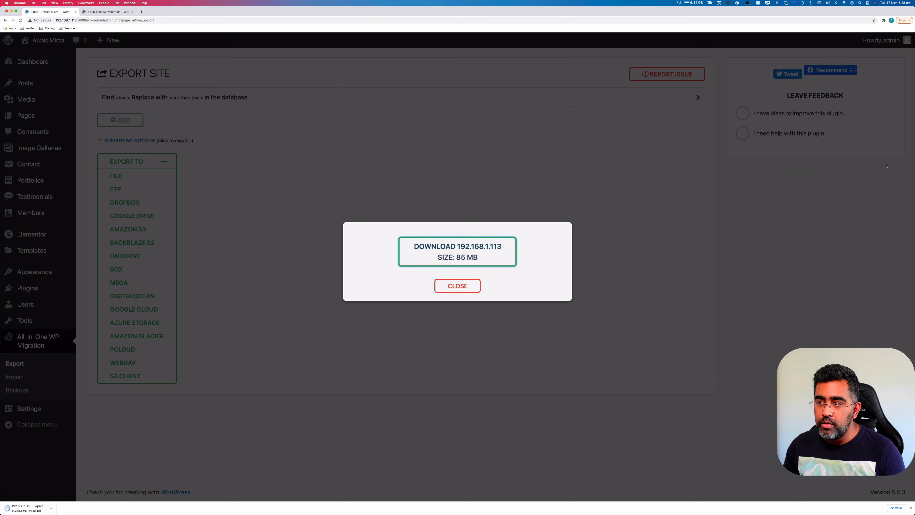
left_click_drag(539, 203, 492, 140)
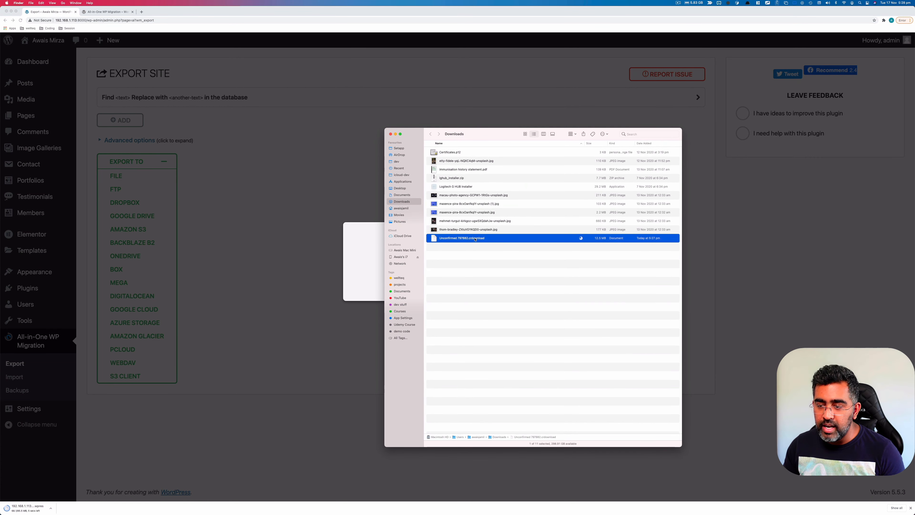
left_click(354, 284)
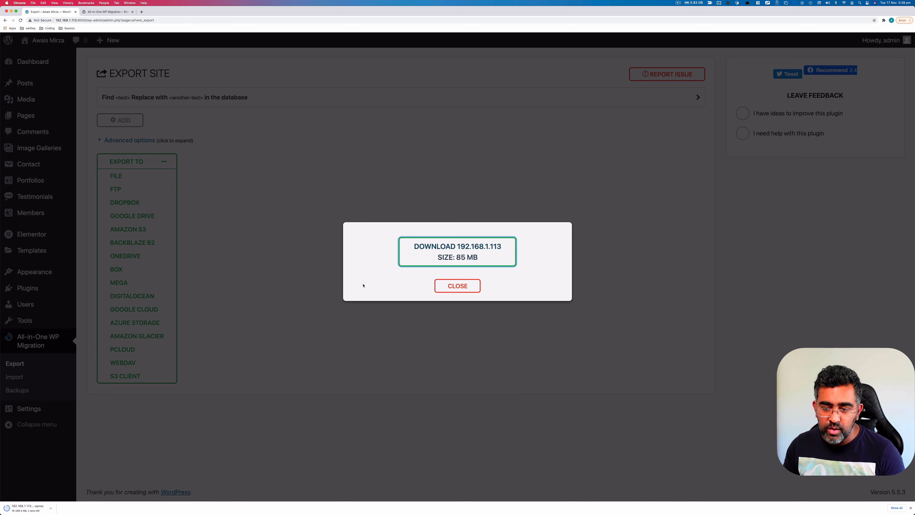
key("super+Tab")
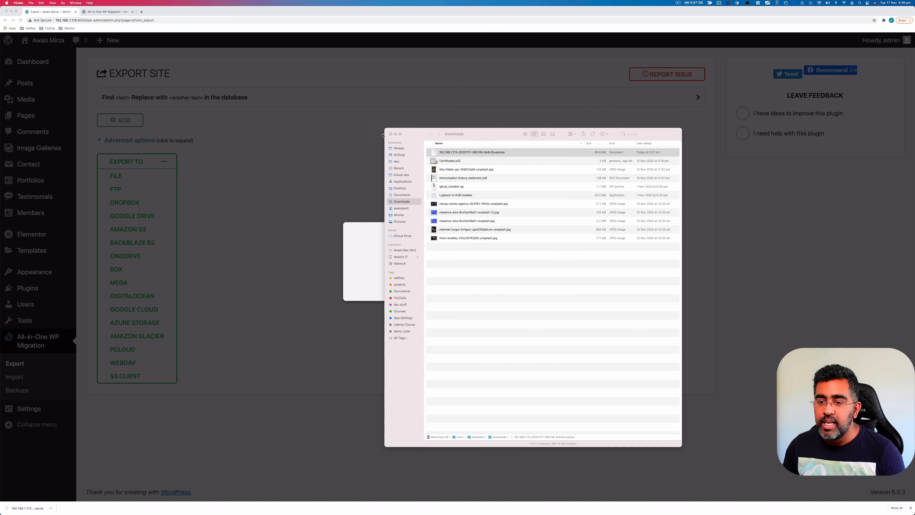
left_click(391, 135)
left_click(391, 134)
left_click(468, 290)
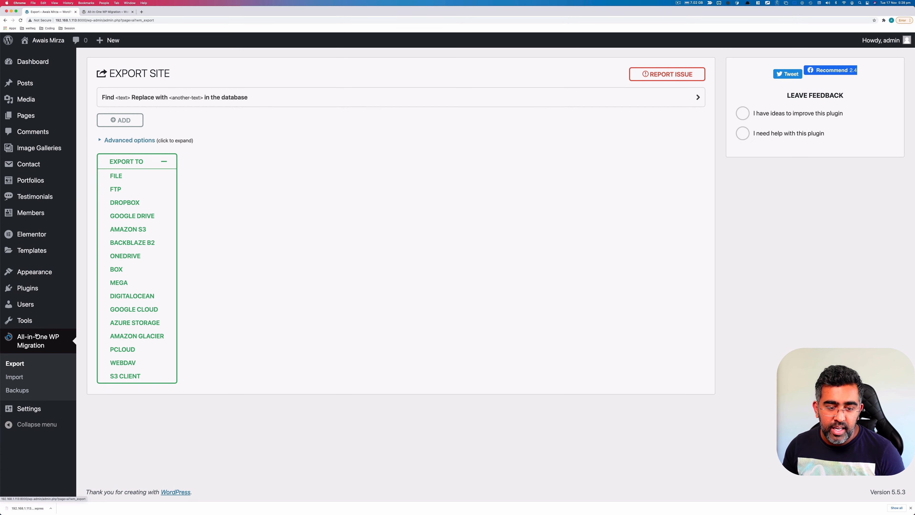
Open All-in-One WP Migration > Import, choose Import From > File, and cancel the file picker
left_click(18, 378)
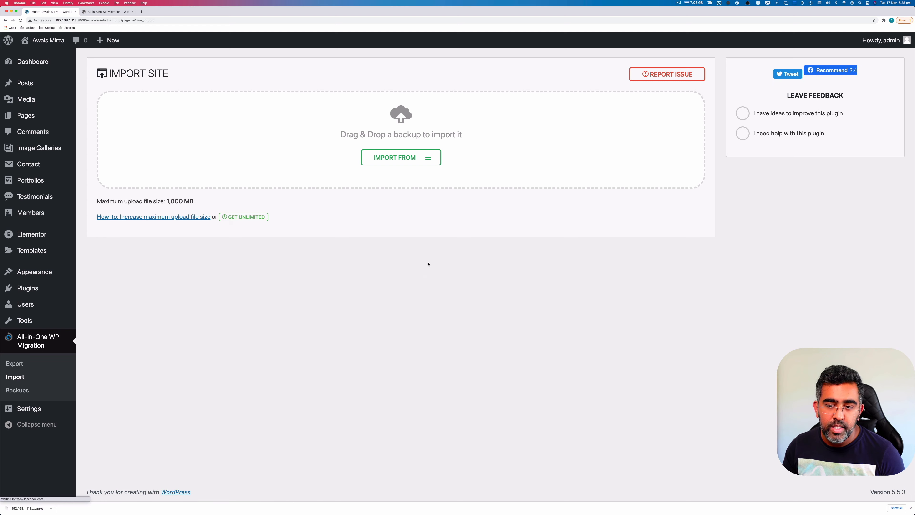
left_click(413, 163)
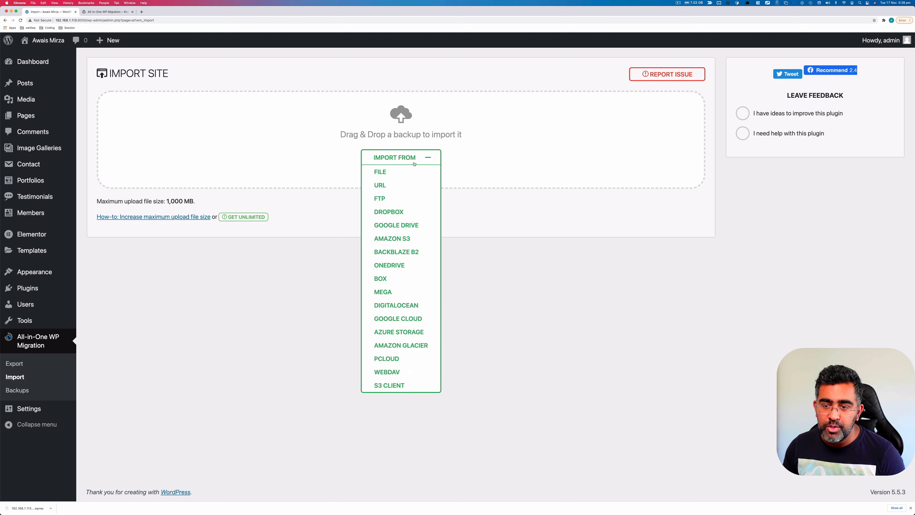
left_click(401, 170)
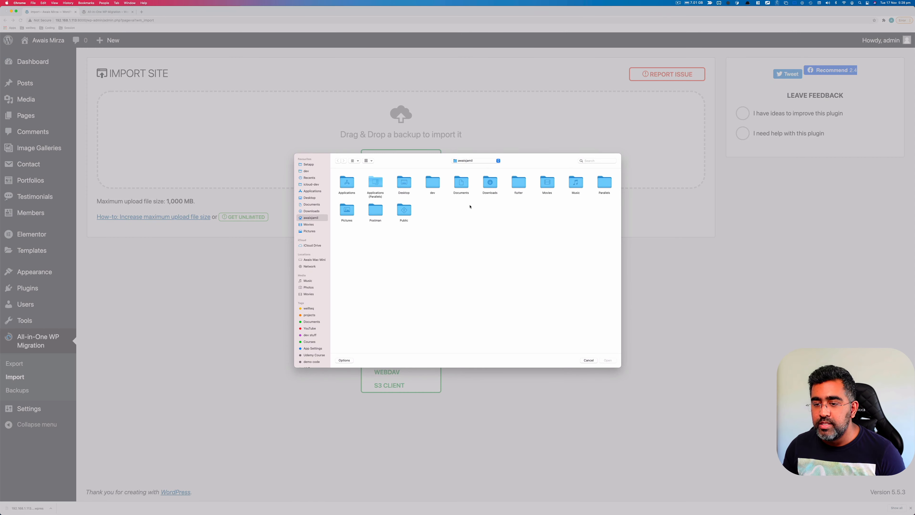
key("Escape")
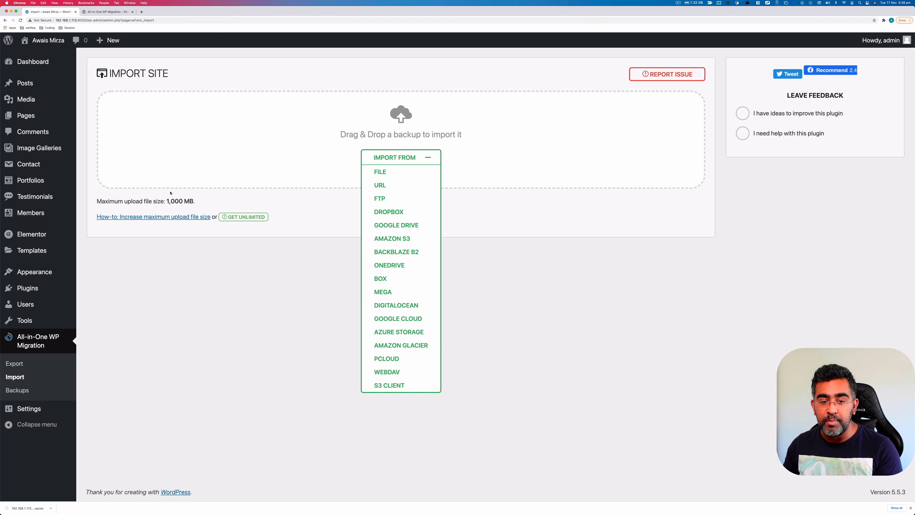
left_click_drag(167, 200, 179, 202)
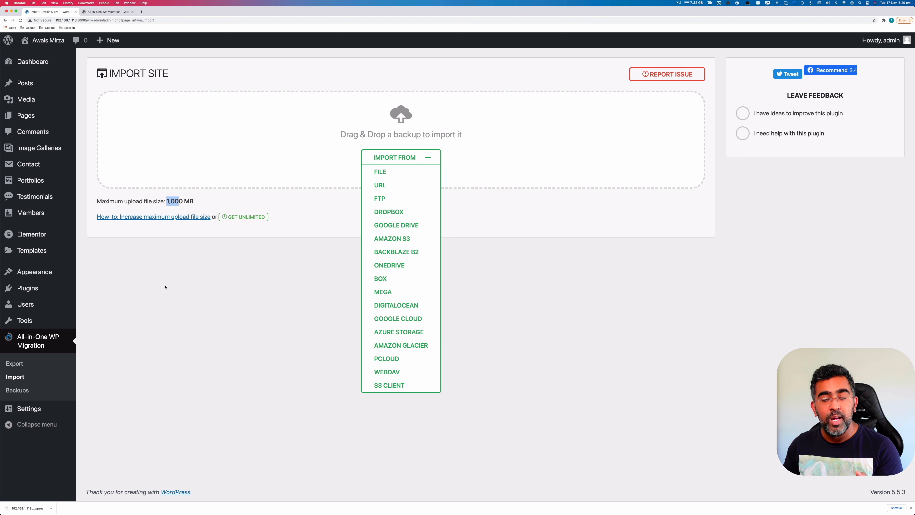
left_click(149, 293)
key("ctrl+a")
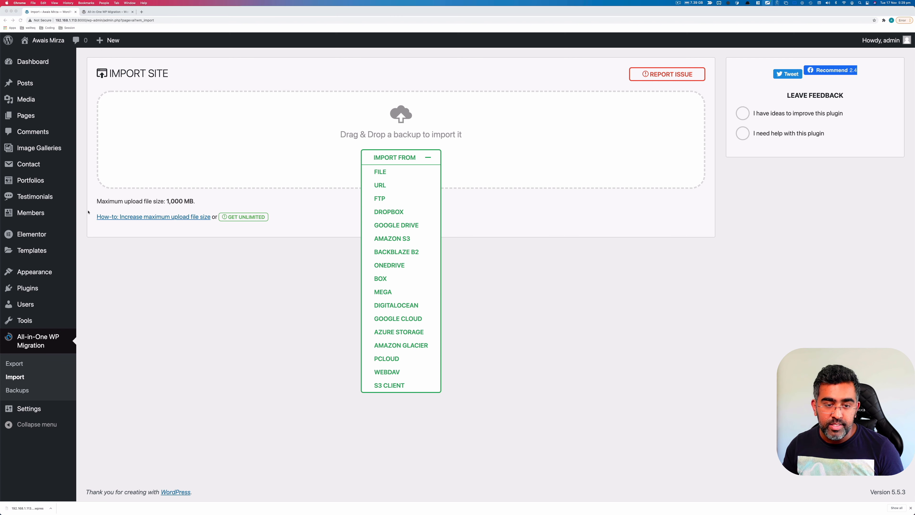
left_click_drag(90, 183, 196, 208)
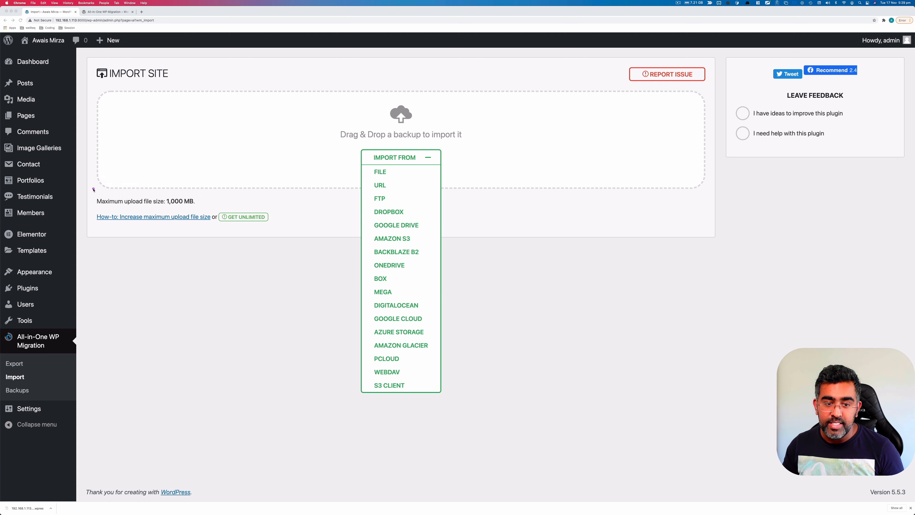
mouse_move(92, 188)
left_mouse_down()
mouse_move(211, 223)
mouse_move(298, 234)
left_mouse_up()
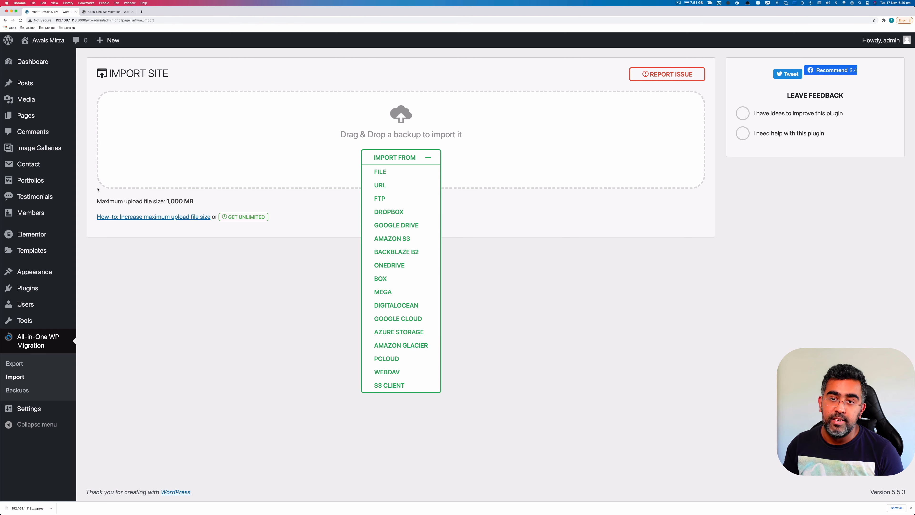
left_click_drag(90, 186, 166, 213)
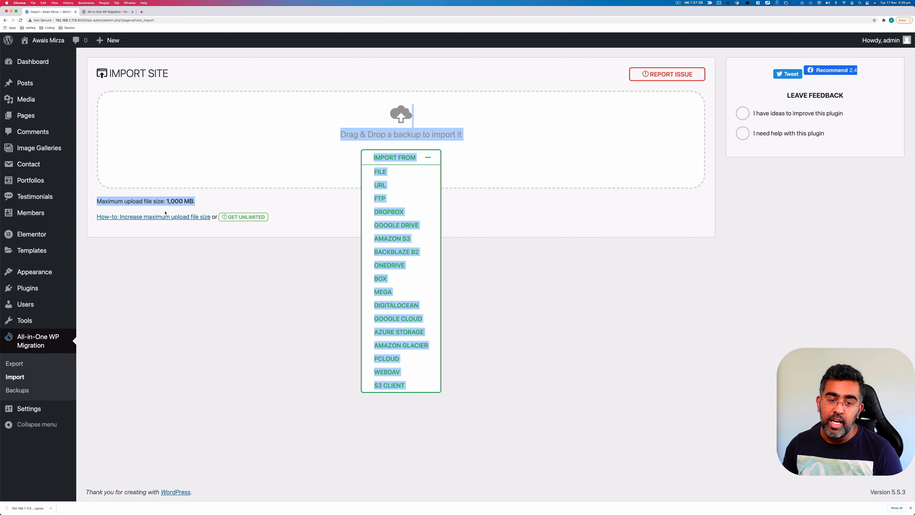
left_click(161, 202)
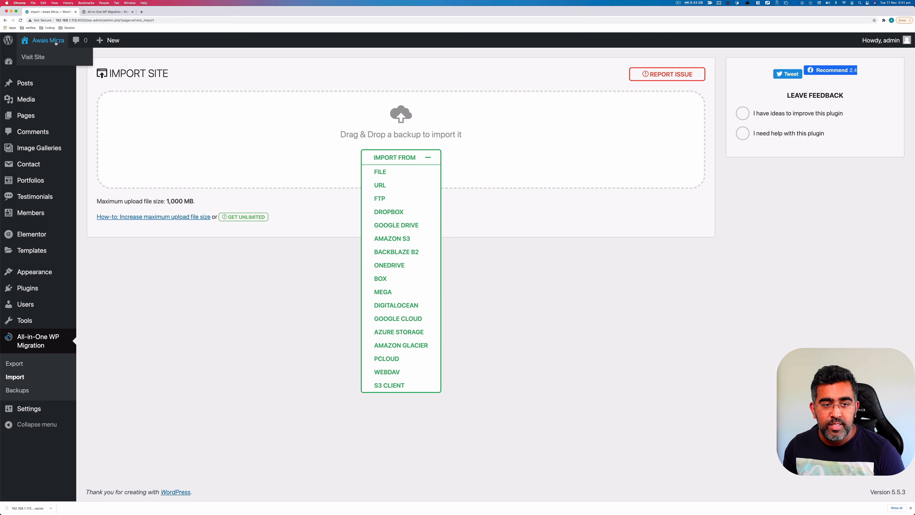
Visit the front end, then browse to Services and scroll to the four service columns
left_click(38, 59)
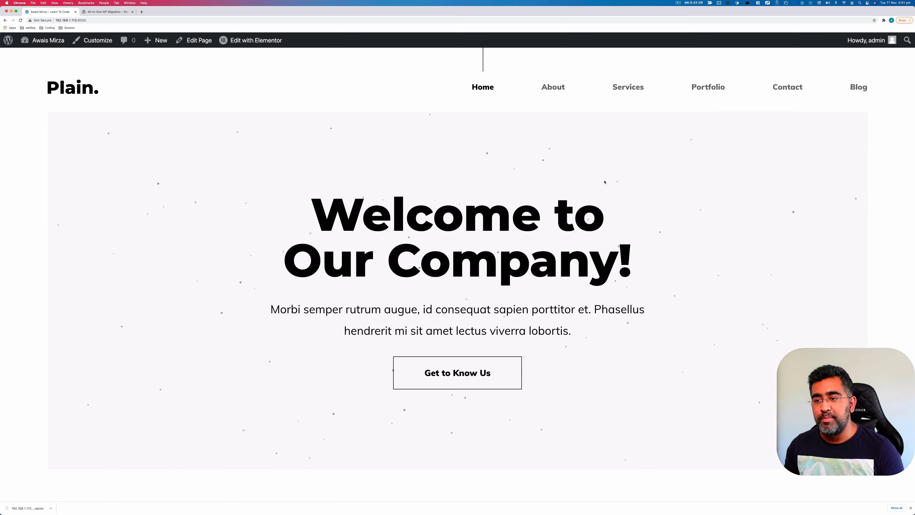
scroll(736, 97, "down", 15)
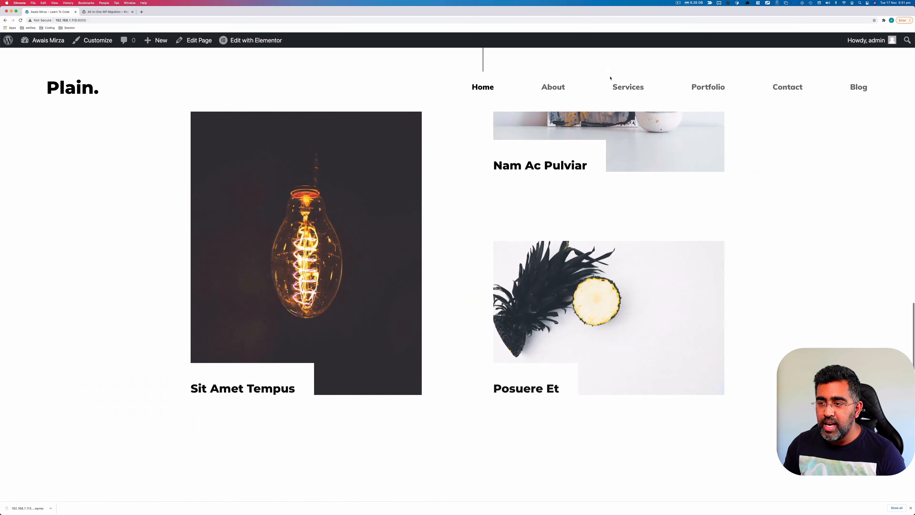
left_click(609, 88)
scroll(779, 285, "down", 5)
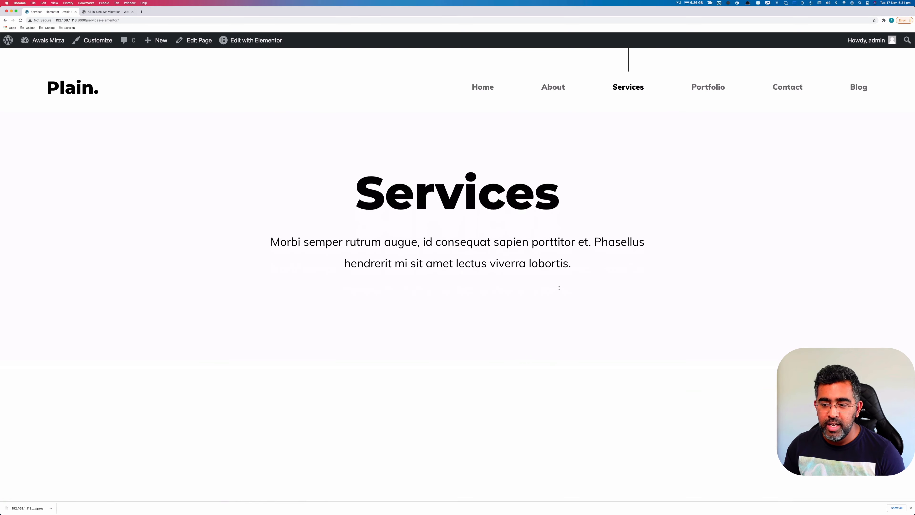